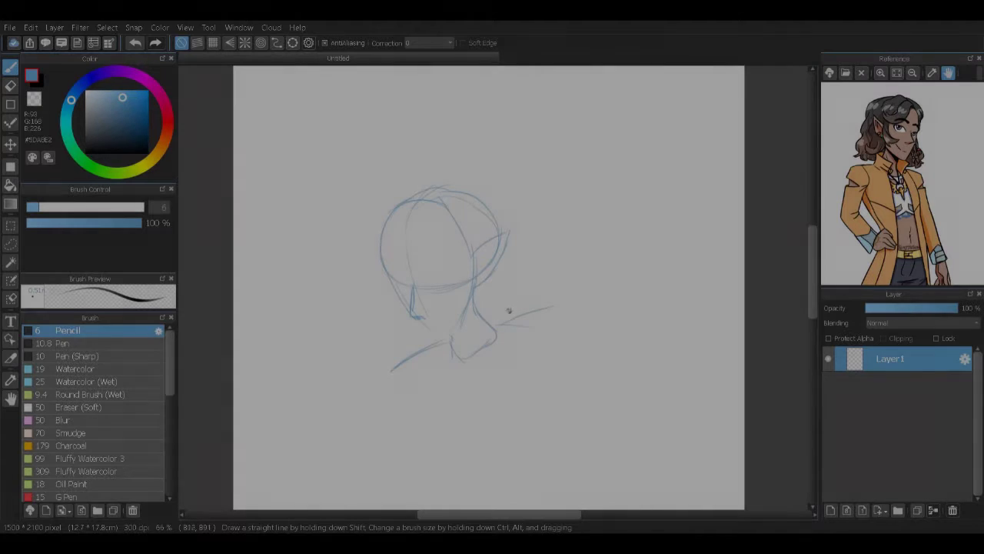
Step: Undo the first shoulder strokes and redraw the jaw and neck of the pencil sketch
{"action": "key", "text": "ctrl+z"}
{"action": "key", "text": "ctrl+z"}
{"action": "key", "text": "ctrl+z"}
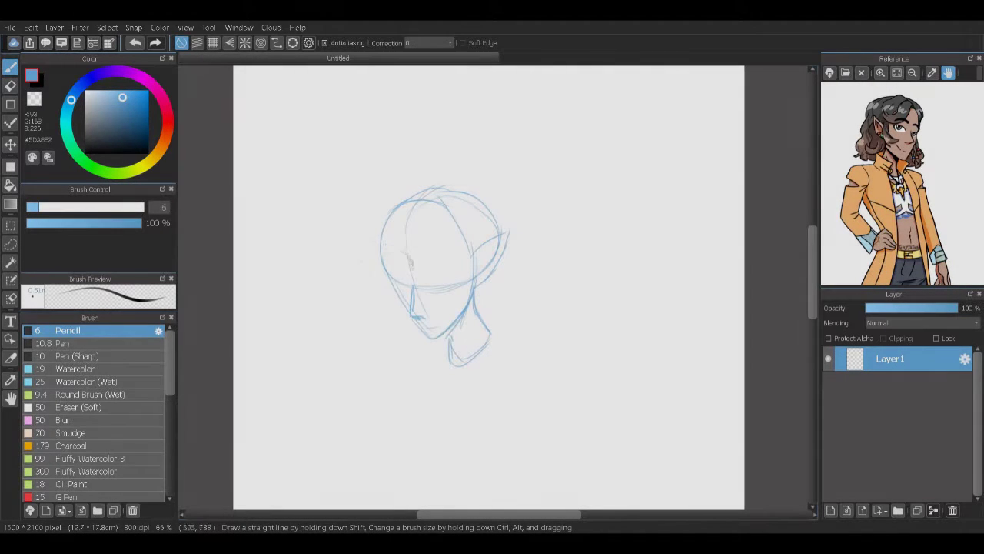
{"action": "left_click_drag", "start_coordinate": [423, 336], "coordinate": [450, 329]}
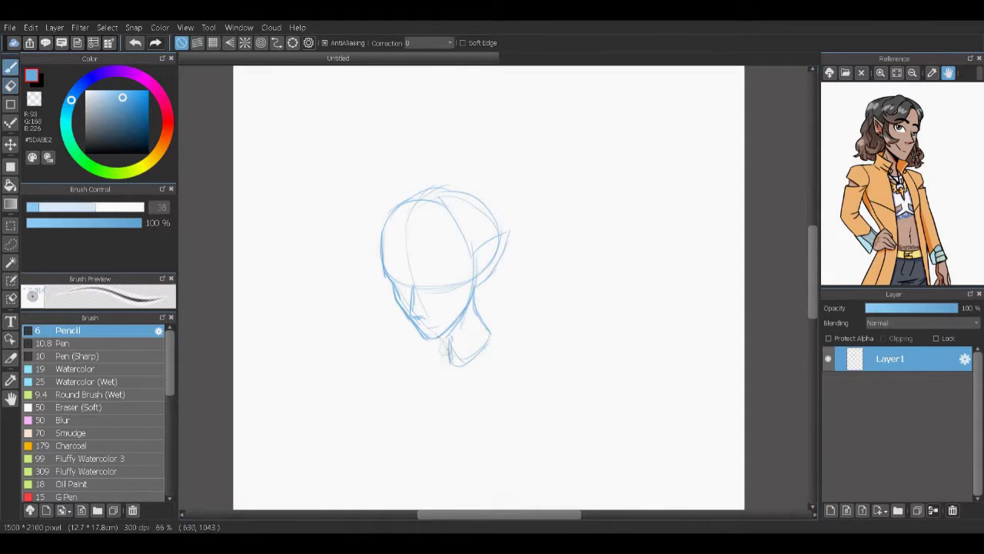
{"action": "mouse_move", "coordinate": [489, 330]}
{"action": "left_mouse_down"}
{"action": "mouse_move", "coordinate": [454, 370]}
{"action": "mouse_move", "coordinate": [462, 363]}
{"action": "left_mouse_up"}
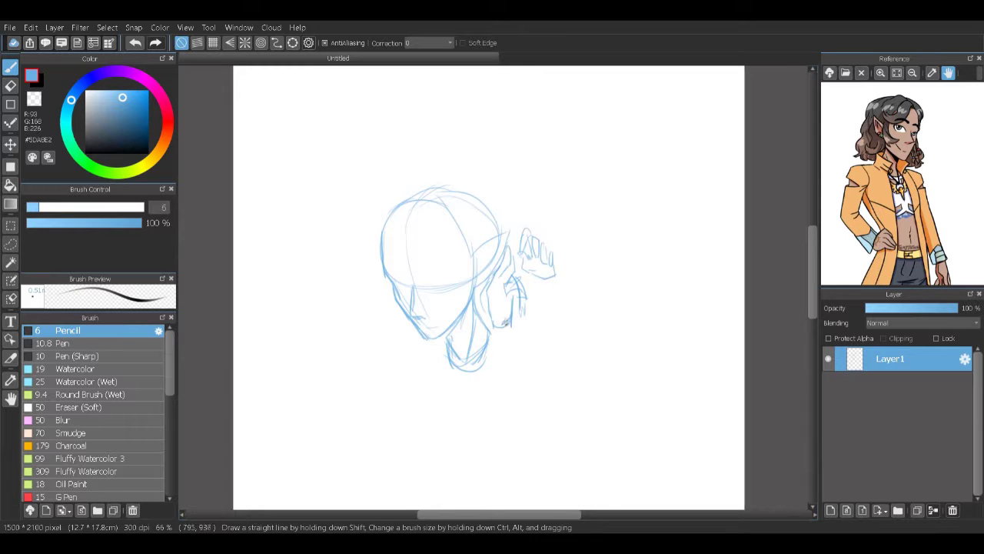
Step: Sketch the near shoulder line and the far arm raised and bent behind the head
{"action": "key", "text": "ctrl+z"}
{"action": "left_click_drag", "start_coordinate": [457, 343], "coordinate": [405, 380]}
{"action": "left_click_drag", "start_coordinate": [550, 279], "coordinate": [611, 350]}
{"action": "left_click_drag", "start_coordinate": [611, 350], "coordinate": [492, 333]}
Step: Sketch the front arm folded across the chest toward the ear, and firm up the shoulder and neck lines
{"action": "left_click_drag", "start_coordinate": [405, 383], "coordinate": [453, 455]}
{"action": "left_click_drag", "start_coordinate": [492, 343], "coordinate": [485, 423]}
{"action": "left_click_drag", "start_coordinate": [513, 366], "coordinate": [522, 415]}
{"action": "left_click_drag", "start_coordinate": [528, 450], "coordinate": [405, 384]}
{"action": "left_click_drag", "start_coordinate": [470, 401], "coordinate": [407, 373]}
{"action": "left_click_drag", "start_coordinate": [406, 385], "coordinate": [432, 429]}
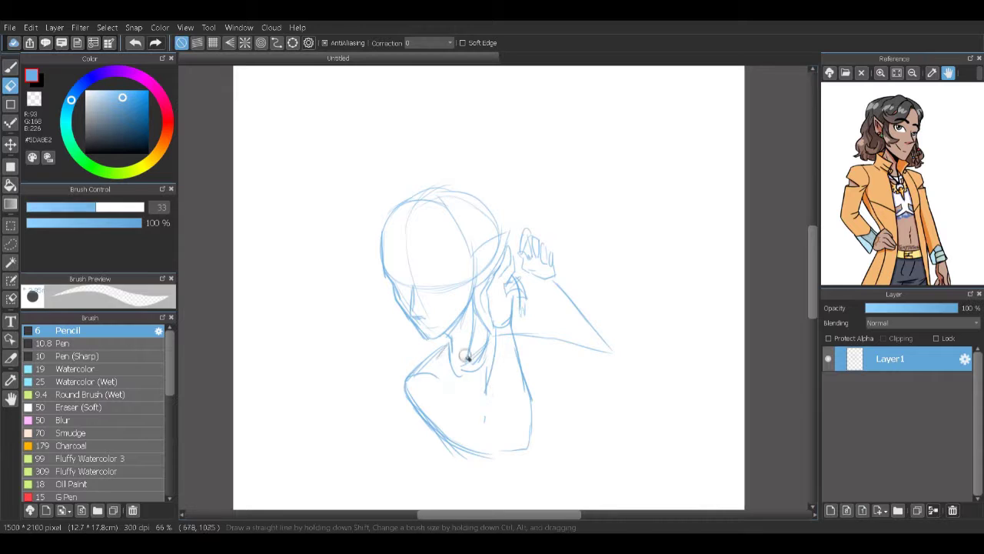
{"action": "mouse_move", "coordinate": [479, 321]}
{"action": "left_mouse_down"}
{"action": "mouse_move", "coordinate": [473, 380]}
{"action": "mouse_move", "coordinate": [443, 434]}
{"action": "left_mouse_up"}
{"action": "left_click_drag", "start_coordinate": [427, 415], "coordinate": [506, 445]}
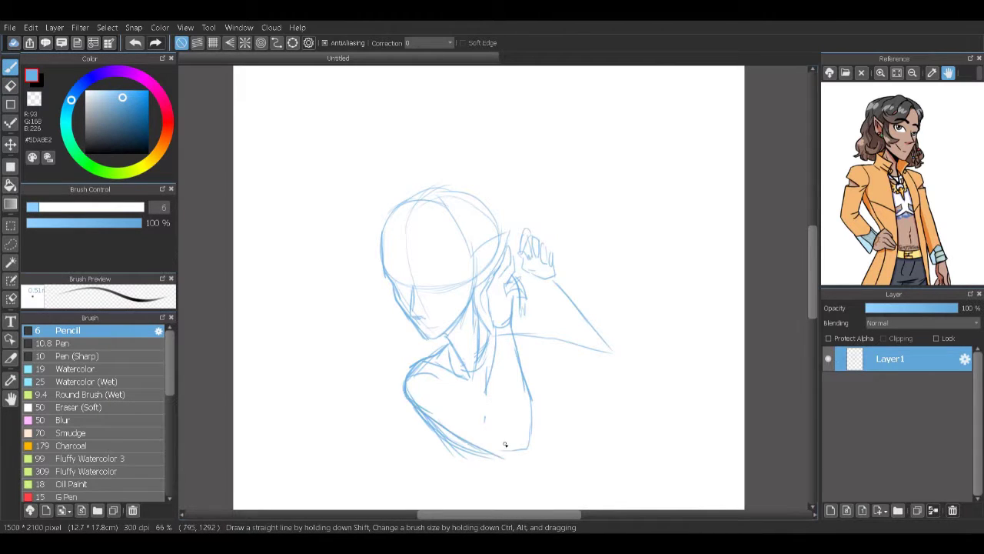
Step: Rework the folded front arm, erasing stray lines and redrawing the upper arm, elbow and forearm
{"action": "key", "text": "ctrl+z"}
{"action": "left_click_drag", "start_coordinate": [421, 415], "coordinate": [515, 452]}
{"action": "left_click_drag", "start_coordinate": [447, 386], "coordinate": [511, 414]}
{"action": "left_click_drag", "start_coordinate": [498, 329], "coordinate": [501, 408]}
{"action": "left_click_drag", "start_coordinate": [510, 328], "coordinate": [539, 440]}
{"action": "mouse_move", "coordinate": [424, 412]}
{"action": "left_mouse_down"}
{"action": "mouse_move", "coordinate": [513, 452]}
{"action": "mouse_move", "coordinate": [541, 449]}
{"action": "left_mouse_up"}
{"action": "key", "text": "e"}
{"action": "left_click_drag", "start_coordinate": [415, 404], "coordinate": [457, 430]}
{"action": "key", "text": "b"}
{"action": "mouse_move", "coordinate": [427, 375]}
{"action": "left_mouse_down"}
{"action": "mouse_move", "coordinate": [454, 400]}
{"action": "mouse_move", "coordinate": [511, 414]}
{"action": "left_mouse_up"}
{"action": "key", "text": "e"}
{"action": "key", "text": "b"}
Step: Sketch both sides of the torso down to the waist below the folded arm
{"action": "left_click_drag", "start_coordinate": [409, 422], "coordinate": [453, 480]}
{"action": "key", "text": "e"}
{"action": "key", "text": "b"}
{"action": "left_click_drag", "start_coordinate": [543, 403], "coordinate": [544, 441]}
{"action": "left_click_drag", "start_coordinate": [492, 385], "coordinate": [482, 323]}
{"action": "left_click_drag", "start_coordinate": [436, 407], "coordinate": [436, 456]}
{"action": "left_click_drag", "start_coordinate": [394, 355], "coordinate": [435, 435]}
{"action": "left_click_drag", "start_coordinate": [540, 389], "coordinate": [528, 466]}
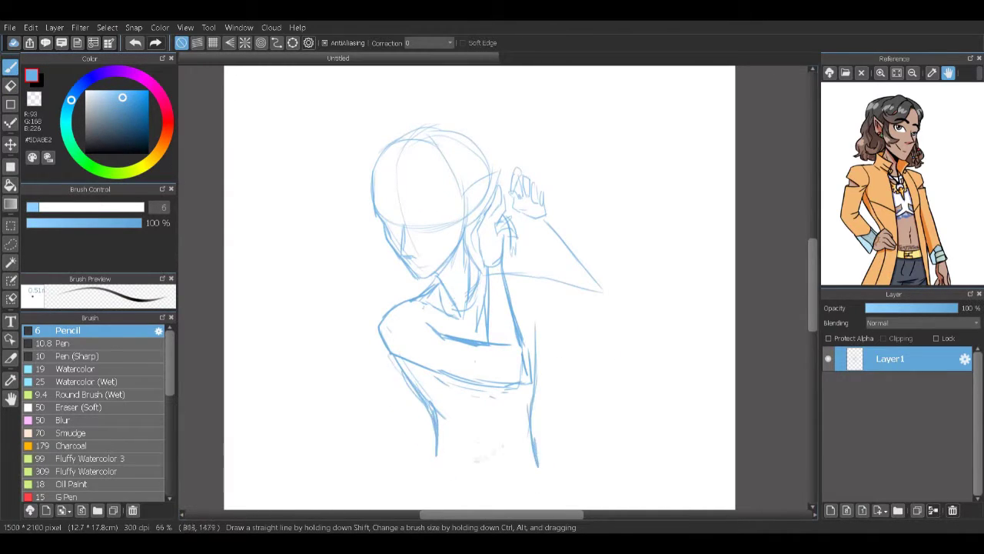
Step: Erase the folded front arm and redraw the torso with a centre line and tapered sides
{"action": "left_click_drag", "start_coordinate": [462, 307], "coordinate": [467, 352]}
{"action": "key", "text": "e"}
{"action": "left_click_drag", "start_coordinate": [432, 384], "coordinate": [509, 369]}
{"action": "left_click_drag", "start_coordinate": [515, 308], "coordinate": [492, 396]}
{"action": "mouse_move", "coordinate": [538, 354]}
{"action": "left_mouse_down"}
{"action": "mouse_move", "coordinate": [444, 412]}
{"action": "mouse_move", "coordinate": [496, 429]}
{"action": "left_mouse_up"}
{"action": "key", "text": "b"}
{"action": "left_click_drag", "start_coordinate": [466, 361], "coordinate": [473, 438]}
{"action": "key", "text": "e"}
{"action": "left_click_drag", "start_coordinate": [434, 369], "coordinate": [405, 391]}
{"action": "key", "text": "b"}
{"action": "mouse_move", "coordinate": [484, 281]}
{"action": "left_mouse_down"}
{"action": "mouse_move", "coordinate": [566, 289]}
{"action": "mouse_move", "coordinate": [520, 454]}
{"action": "left_mouse_up"}
{"action": "left_click_drag", "start_coordinate": [400, 356], "coordinate": [436, 453]}
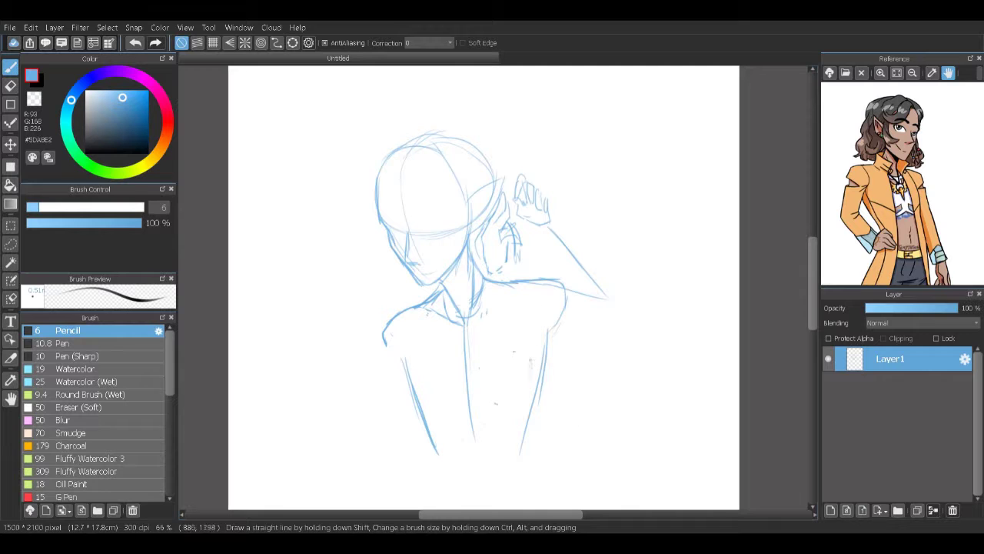
Step: Sketch the collarbones and near shoulder, the hip line under the waist, and the far armpit
{"action": "mouse_move", "coordinate": [450, 278]}
{"action": "left_mouse_down"}
{"action": "mouse_move", "coordinate": [440, 302]}
{"action": "mouse_move", "coordinate": [522, 335]}
{"action": "left_mouse_up"}
{"action": "mouse_move", "coordinate": [460, 310]}
{"action": "left_mouse_down"}
{"action": "mouse_move", "coordinate": [403, 317]}
{"action": "mouse_move", "coordinate": [387, 363]}
{"action": "left_mouse_up"}
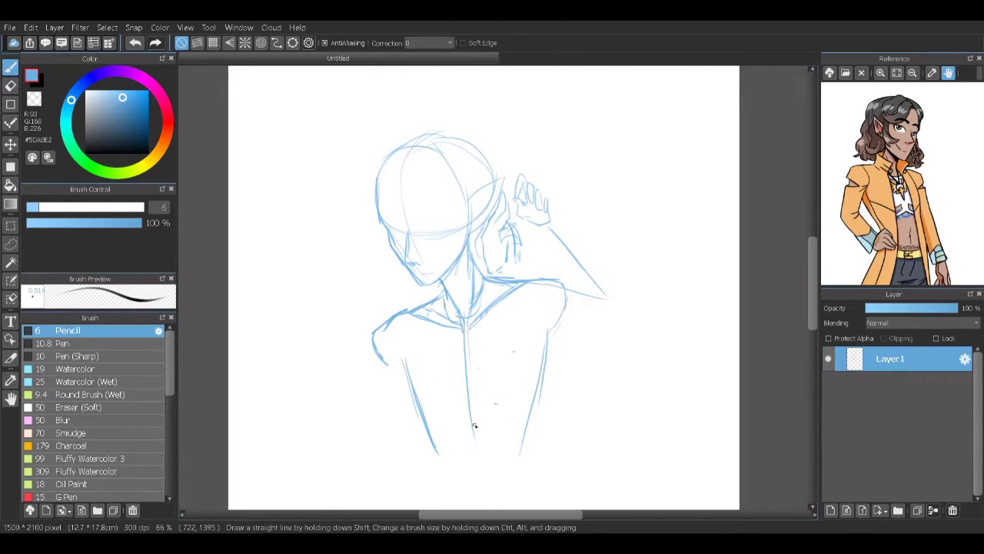
{"action": "scroll", "coordinate": [484, 284], "scroll_direction": "down", "scroll_amount": 2}
{"action": "left_click_drag", "start_coordinate": [432, 419], "coordinate": [421, 462]}
{"action": "left_click_drag", "start_coordinate": [532, 289], "coordinate": [521, 321]}
{"action": "left_click_drag", "start_coordinate": [567, 277], "coordinate": [551, 304]}
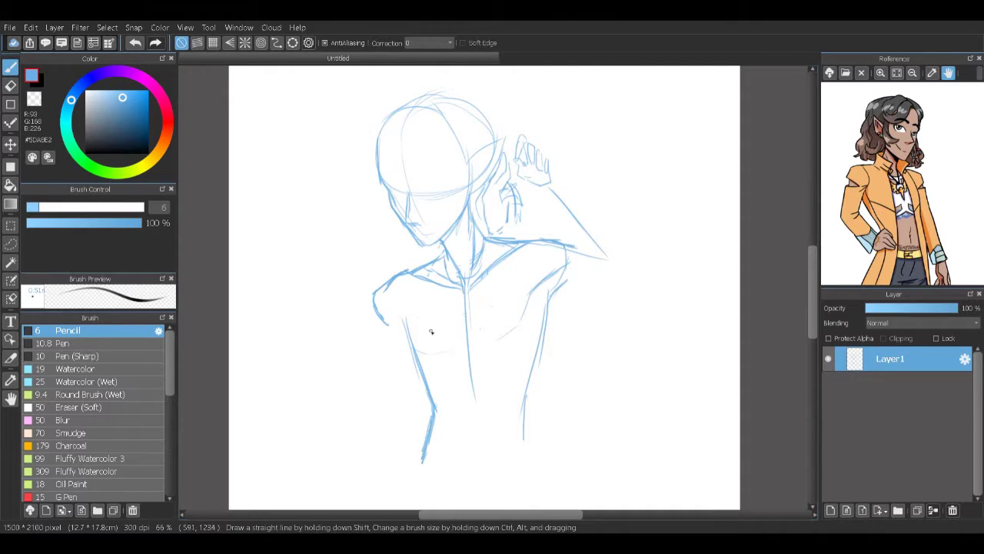
Step: Refine the face profile, clearing its guidelines, and sketch wavy hair beside the face
{"action": "left_click_drag", "start_coordinate": [463, 343], "coordinate": [448, 389]}
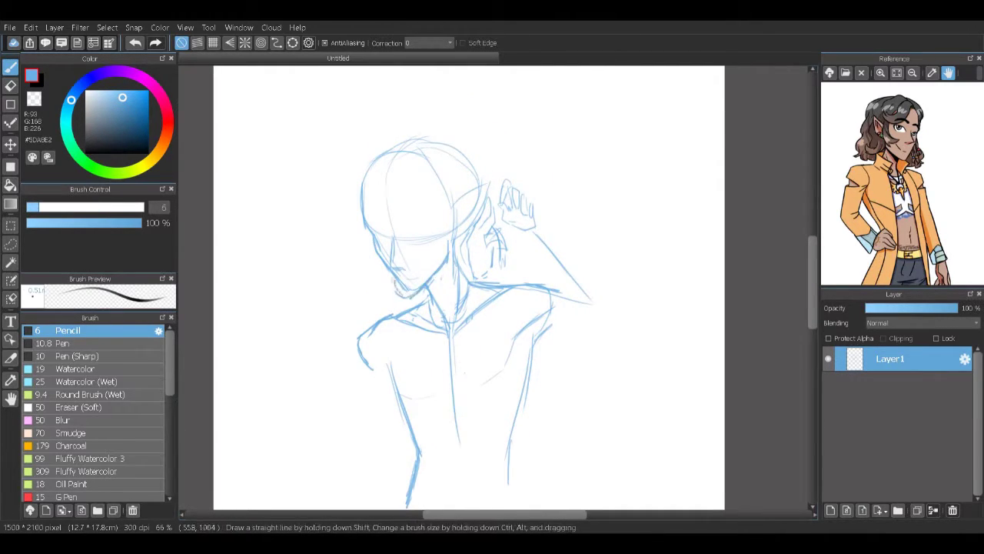
{"action": "key", "text": "e"}
{"action": "key", "text": "b"}
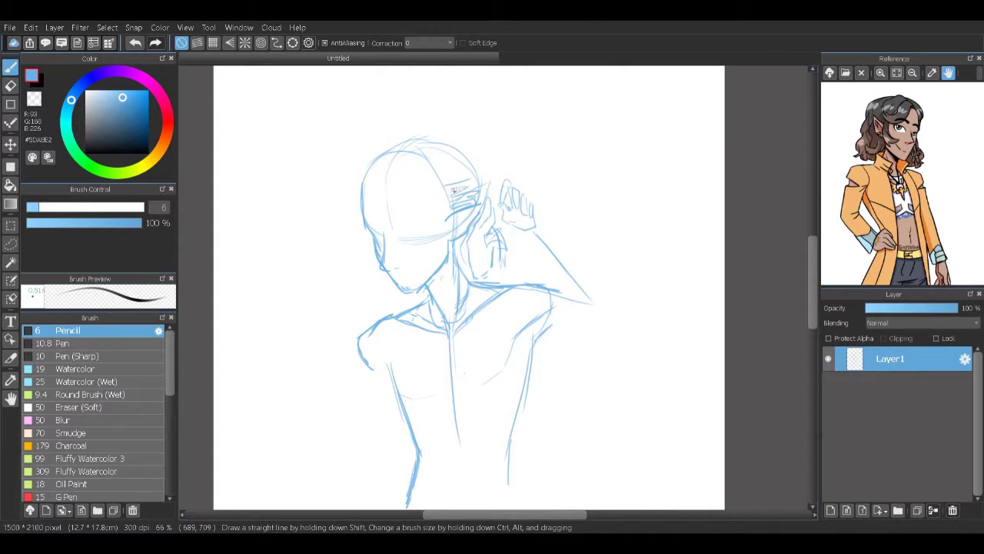
{"action": "mouse_move", "coordinate": [419, 152]}
{"action": "left_mouse_down"}
{"action": "mouse_move", "coordinate": [356, 189]}
{"action": "mouse_move", "coordinate": [398, 181]}
{"action": "mouse_move", "coordinate": [360, 206]}
{"action": "mouse_move", "coordinate": [343, 256]}
{"action": "left_mouse_up"}
{"action": "left_click_drag", "start_coordinate": [394, 286], "coordinate": [396, 297]}
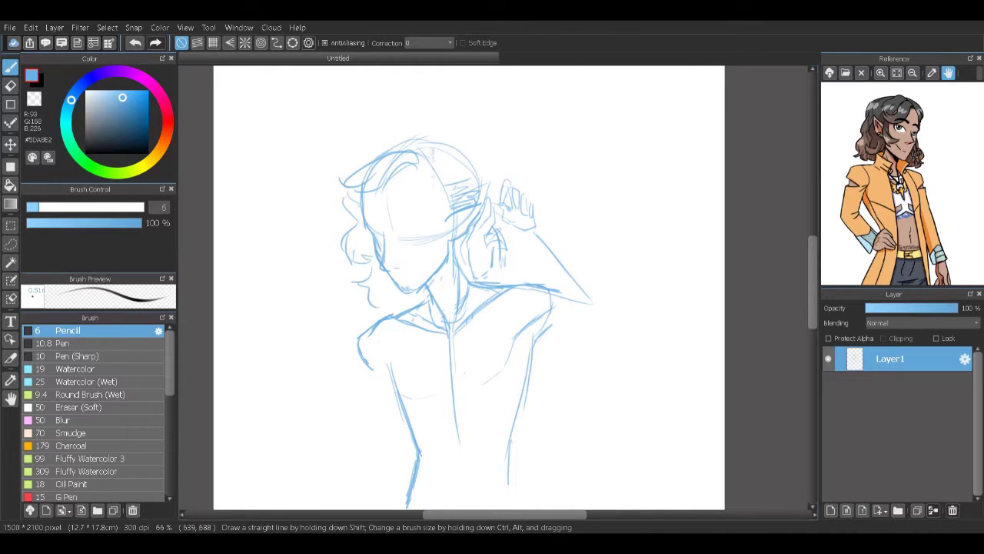
Step: Select and transform the raised far hand, and adjust the head's placement relative to the neck
{"action": "scroll", "coordinate": [458, 369], "scroll_direction": "down", "scroll_amount": 2}
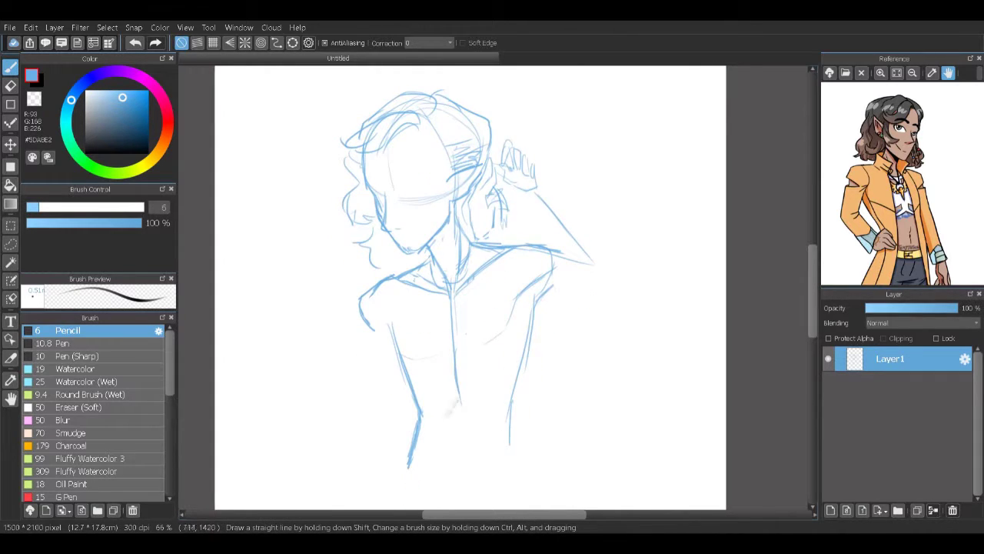
{"action": "key", "text": "m"}
{"action": "key", "text": "ctrl+t"}
{"action": "left_click_drag", "start_coordinate": [511, 101], "coordinate": [560, 188]}
{"action": "key", "text": "Return"}
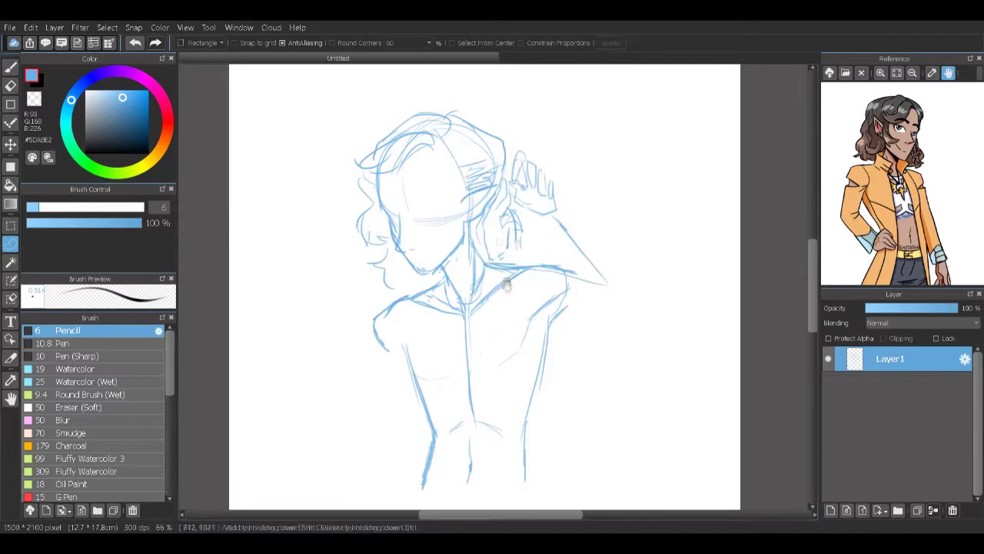
{"action": "key", "text": "ctrl+t"}
{"action": "left_click_drag", "start_coordinate": [439, 231], "coordinate": [446, 231]}
{"action": "key", "text": "Return"}
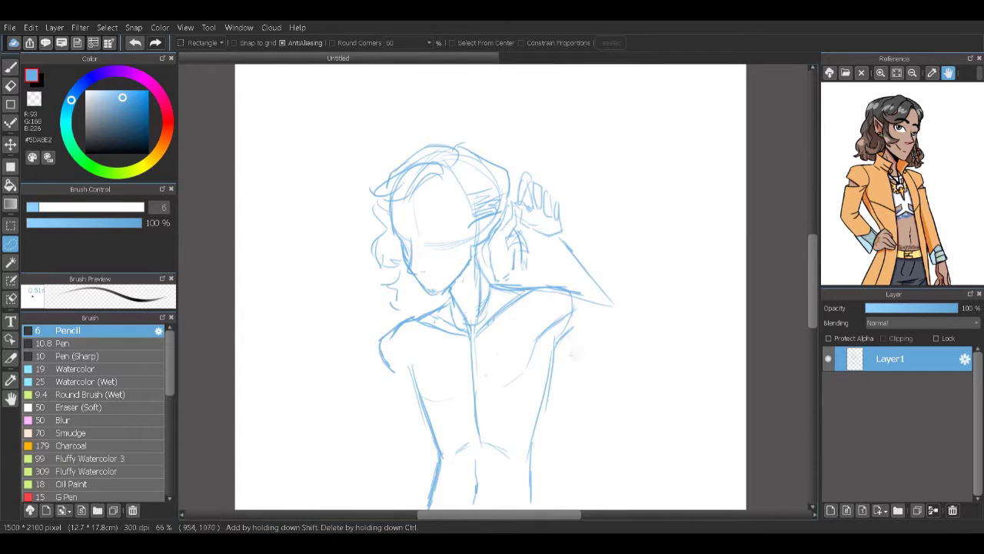
Step: Redraw the front hand beside the ear with its fingers reaching up to the hair
{"action": "key", "text": "b"}
{"action": "scroll", "coordinate": [492, 293], "scroll_direction": "down", "scroll_amount": 1}
{"action": "left_click_drag", "start_coordinate": [496, 254], "coordinate": [501, 216]}
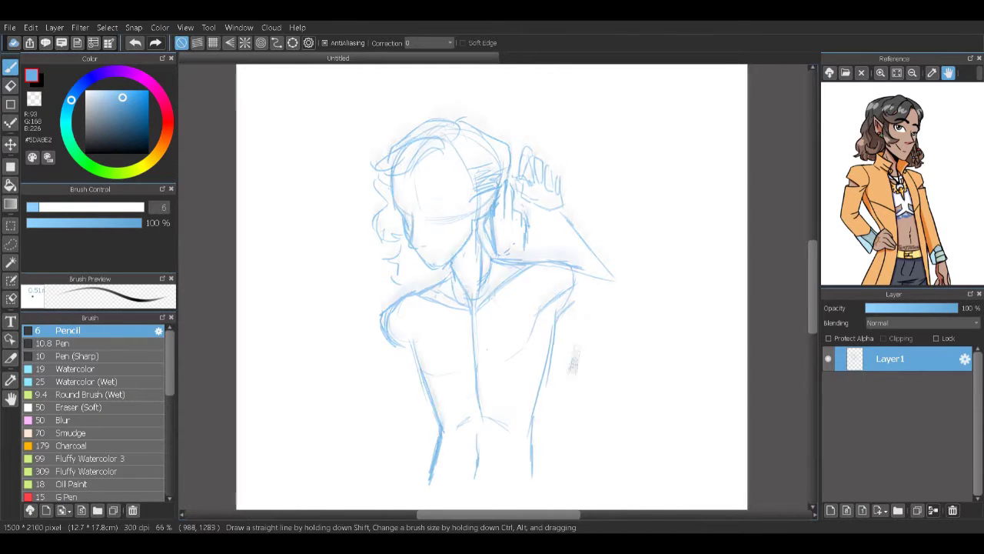
{"action": "scroll", "coordinate": [565, 371], "scroll_direction": "down", "scroll_amount": 1}
{"action": "left_click_drag", "start_coordinate": [503, 219], "coordinate": [529, 232]}
{"action": "key", "text": "ctrl+z"}
Step: Sketch the front arm across the chest, with the forearm rising from the elbow to the hand
{"action": "mouse_move", "coordinate": [388, 296]}
{"action": "left_mouse_down"}
{"action": "mouse_move", "coordinate": [477, 333]}
{"action": "mouse_move", "coordinate": [477, 351]}
{"action": "left_mouse_up"}
{"action": "key", "text": "ctrl+z"}
{"action": "mouse_move", "coordinate": [422, 282]}
{"action": "left_mouse_down"}
{"action": "mouse_move", "coordinate": [457, 285]}
{"action": "mouse_move", "coordinate": [477, 309]}
{"action": "left_mouse_up"}
{"action": "left_click_drag", "start_coordinate": [498, 248], "coordinate": [494, 307]}
{"action": "left_click_drag", "start_coordinate": [523, 240], "coordinate": [524, 348]}
{"action": "left_click_drag", "start_coordinate": [394, 324], "coordinate": [527, 351]}
{"action": "left_click_drag", "start_coordinate": [520, 229], "coordinate": [508, 240]}
{"action": "key", "text": "ctrl+z"}
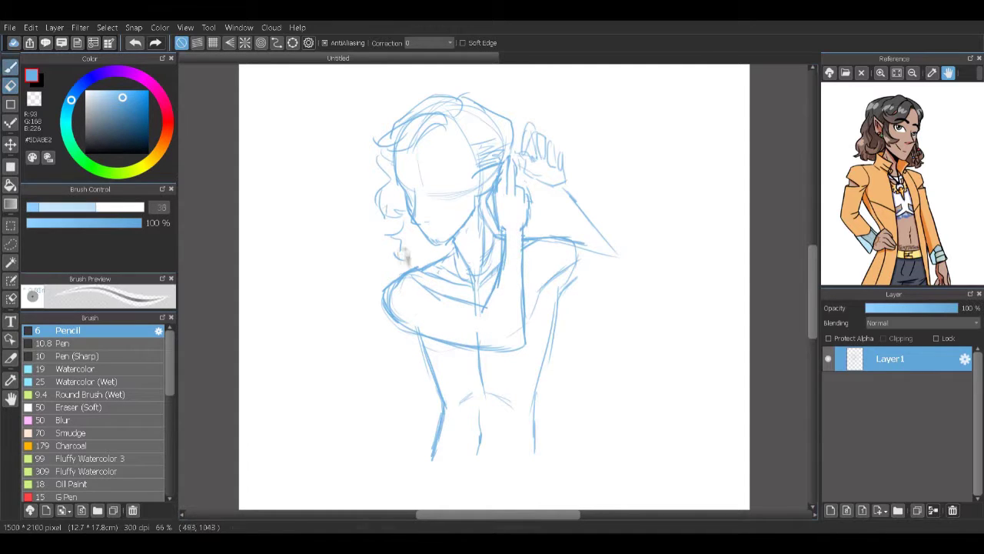
Step: Clean up the folded arm by erasing overlapping lines and strengthening the shoulder, upper arm and elbow contours
{"action": "mouse_move", "coordinate": [390, 287]}
{"action": "left_mouse_down"}
{"action": "mouse_move", "coordinate": [416, 336]}
{"action": "mouse_move", "coordinate": [477, 334]}
{"action": "left_mouse_up"}
{"action": "key", "text": "e"}
{"action": "key", "text": "b"}
{"action": "key", "text": "e"}
{"action": "key", "text": "b"}
{"action": "mouse_move", "coordinate": [523, 282]}
{"action": "left_mouse_down"}
{"action": "mouse_move", "coordinate": [518, 345]}
{"action": "mouse_move", "coordinate": [463, 352]}
{"action": "left_mouse_up"}
{"action": "key", "text": "e"}
{"action": "key", "text": "b"}
{"action": "mouse_move", "coordinate": [517, 339]}
{"action": "left_mouse_down"}
{"action": "mouse_move", "coordinate": [434, 334]}
{"action": "mouse_move", "coordinate": [432, 389]}
{"action": "left_mouse_up"}
Step: Give the raised far arm volume by sketching the forearm, elbow and underarm contours
{"action": "scroll", "coordinate": [437, 415], "scroll_direction": "down", "scroll_amount": 1}
{"action": "left_click_drag", "start_coordinate": [517, 215], "coordinate": [540, 250]}
{"action": "left_click_drag", "start_coordinate": [532, 214], "coordinate": [592, 271]}
{"action": "key", "text": "e"}
{"action": "key", "text": "b"}
{"action": "key", "text": "e"}
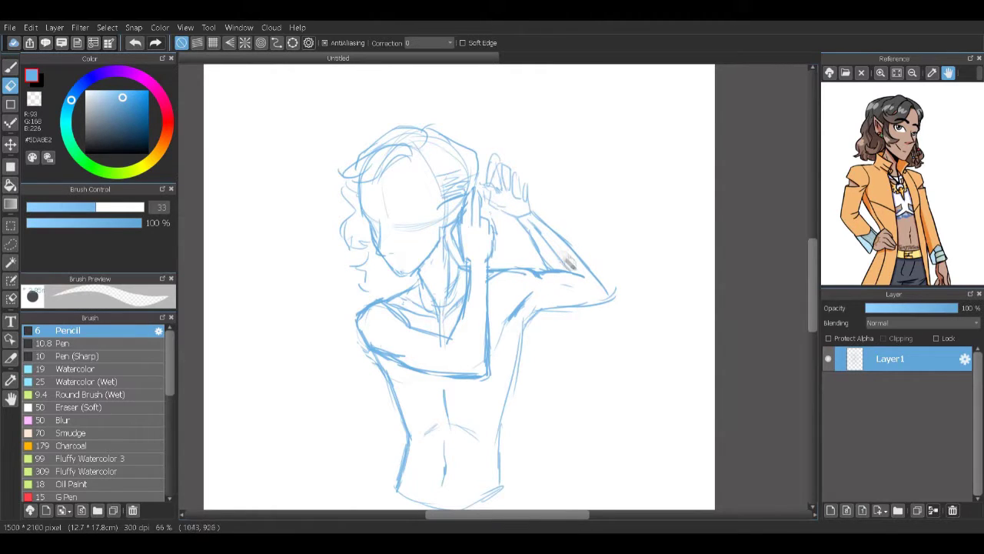
{"action": "left_click_drag", "start_coordinate": [569, 261], "coordinate": [538, 226]}
{"action": "key", "text": "b"}
{"action": "left_click_drag", "start_coordinate": [543, 303], "coordinate": [520, 344]}
{"action": "mouse_move", "coordinate": [546, 307]}
{"action": "left_mouse_down"}
{"action": "mouse_move", "coordinate": [615, 286]}
{"action": "mouse_move", "coordinate": [542, 231]}
{"action": "left_mouse_up"}
Step: Lasso the raised far hand and transform it to sit farther from the head
{"action": "key", "text": "e"}
{"action": "key", "text": "b"}
{"action": "key", "text": "ctrl+z"}
{"action": "key", "text": "l"}
{"action": "mouse_move", "coordinate": [460, 116]}
{"action": "left_mouse_down"}
{"action": "mouse_move", "coordinate": [531, 204]}
{"action": "mouse_move", "coordinate": [472, 150]}
{"action": "left_mouse_up"}
{"action": "key", "text": "ctrl+t"}
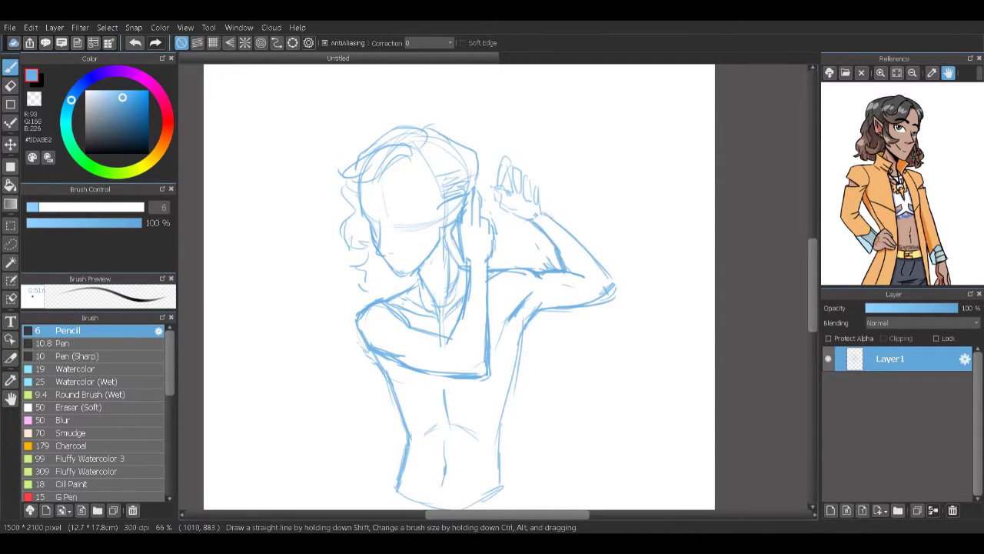
Step: Redraw the raised forearm to meet the hand, and rework the torso contour under the far armpit
{"action": "left_click_drag", "start_coordinate": [543, 228], "coordinate": [613, 287]}
{"action": "left_click_drag", "start_coordinate": [538, 311], "coordinate": [510, 355]}
{"action": "key", "text": "e"}
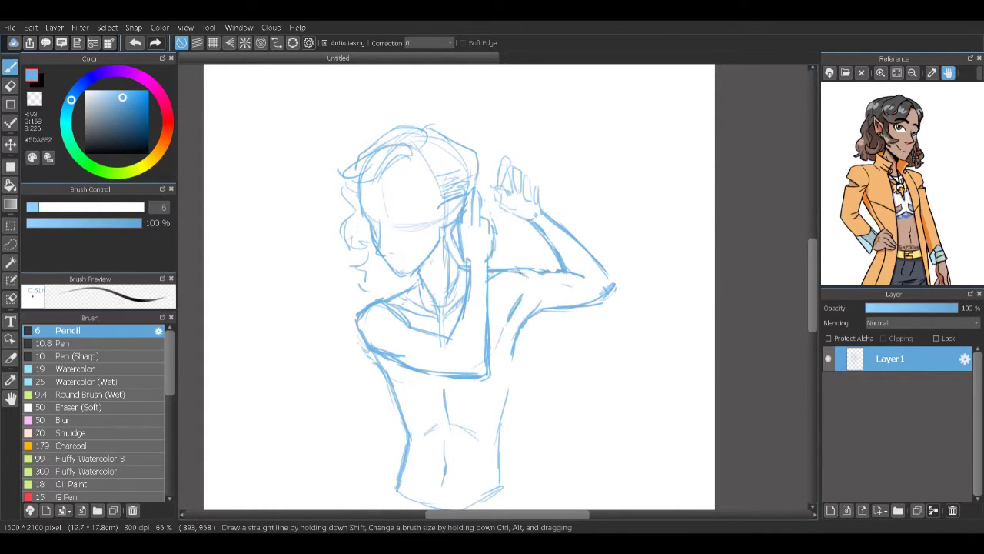
{"action": "key", "text": "b"}
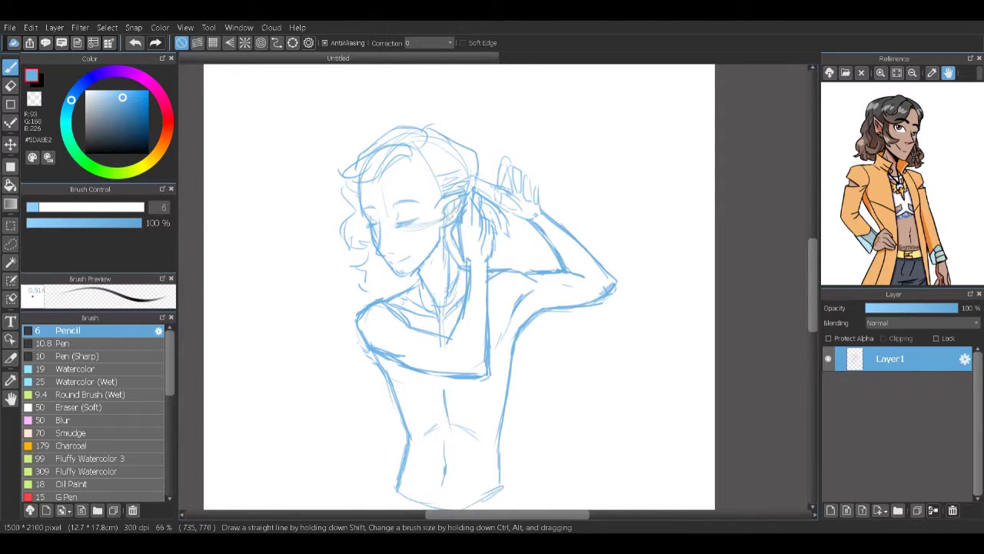
Step: Refine the neckline, chest and abdomen centre lines of the figure sketch
{"action": "mouse_move", "coordinate": [425, 277]}
{"action": "left_mouse_down"}
{"action": "mouse_move", "coordinate": [396, 316]}
{"action": "mouse_move", "coordinate": [452, 316]}
{"action": "mouse_move", "coordinate": [396, 304]}
{"action": "left_mouse_up"}
{"action": "key", "text": "ctrl+z"}
{"action": "left_click_drag", "start_coordinate": [446, 474], "coordinate": [448, 486]}
{"action": "left_click_drag", "start_coordinate": [461, 345], "coordinate": [469, 284]}
{"action": "left_click_drag", "start_coordinate": [455, 427], "coordinate": [458, 492]}
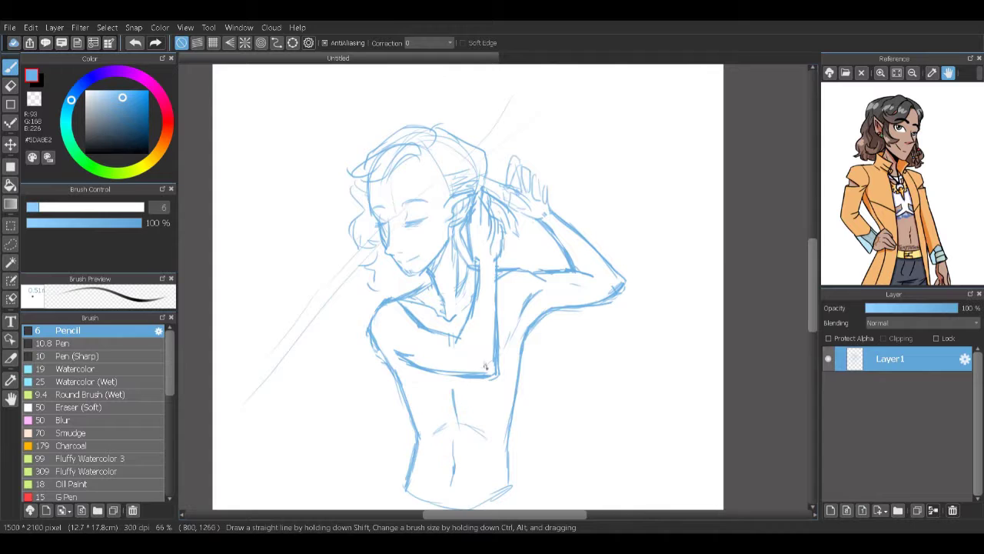
Step: Sketch a buckled belt and the upper trousers below the waist
{"action": "left_click_drag", "start_coordinate": [417, 308], "coordinate": [431, 201]}
{"action": "left_click_drag", "start_coordinate": [411, 390], "coordinate": [412, 500]}
{"action": "left_click_drag", "start_coordinate": [523, 378], "coordinate": [556, 472]}
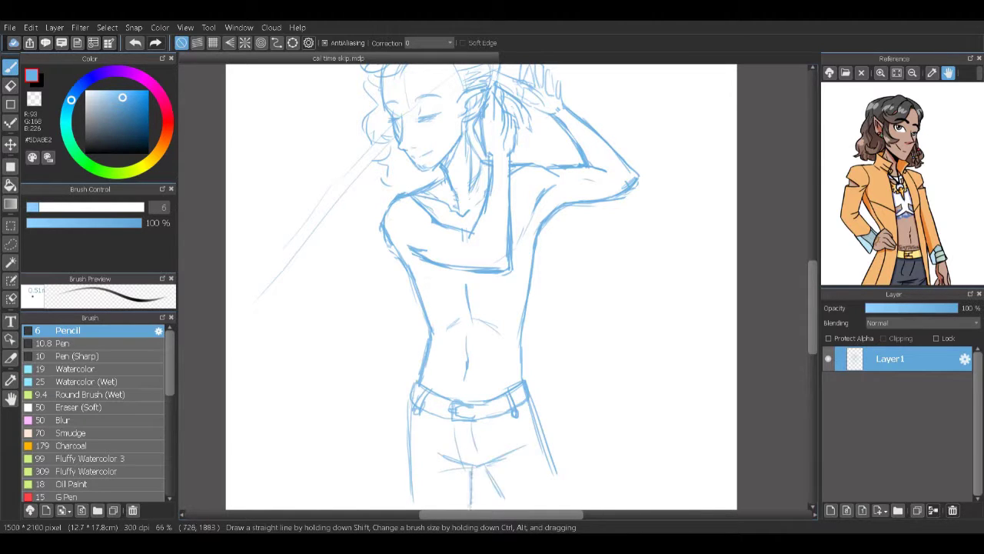
Step: Sketch a bracelet around the wrist of the raised far arm
{"action": "left_click_drag", "start_coordinate": [472, 308], "coordinate": [467, 411]}
{"action": "mouse_move", "coordinate": [558, 205]}
{"action": "left_mouse_down"}
{"action": "mouse_move", "coordinate": [572, 226]}
{"action": "mouse_move", "coordinate": [560, 228]}
{"action": "left_mouse_up"}
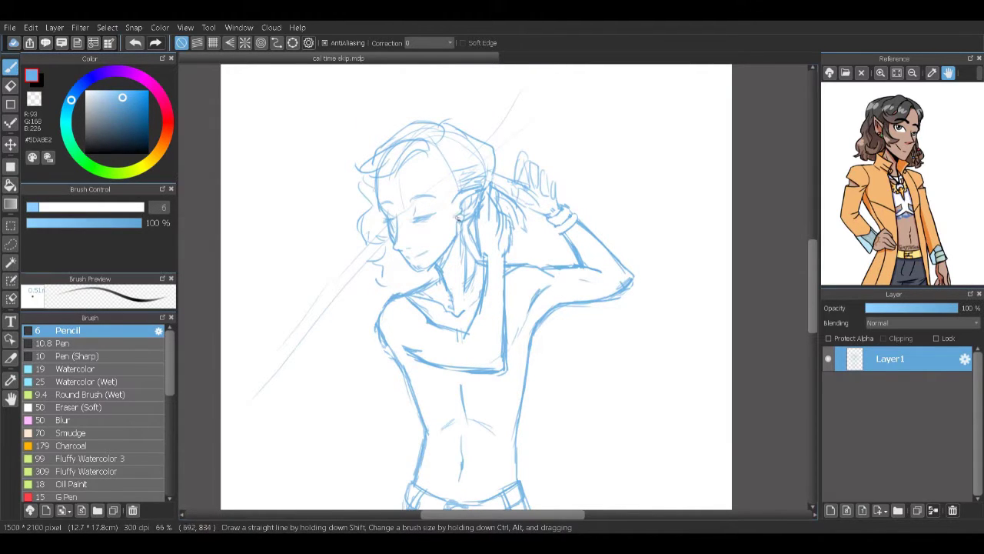
{"action": "mouse_move", "coordinate": [466, 396]}
{"action": "left_mouse_down"}
{"action": "mouse_move", "coordinate": [417, 347]}
{"action": "mouse_move", "coordinate": [442, 423]}
{"action": "left_mouse_up"}
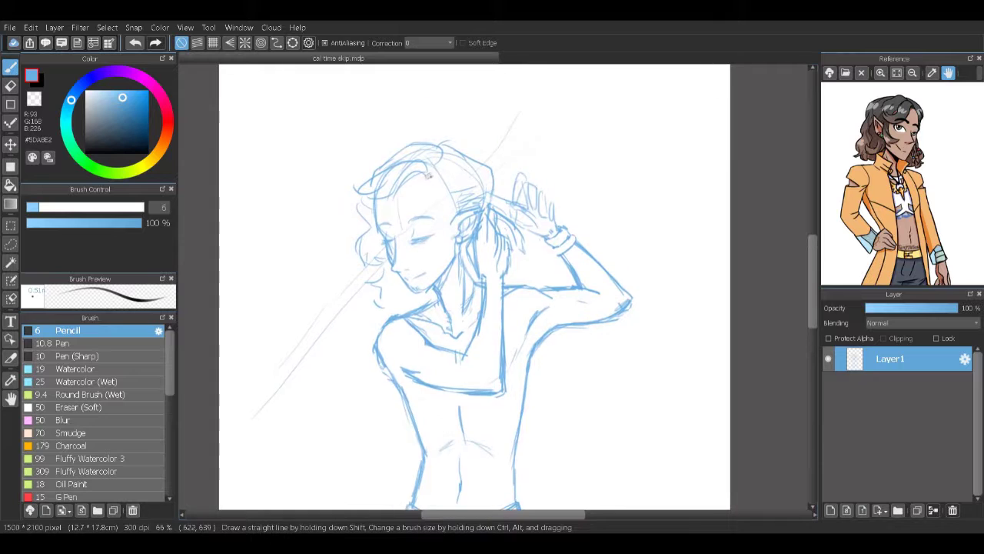
Step: Refine the hairline and front locks around the face, alternating erasing and redrawing
{"action": "key", "text": "e"}
{"action": "key", "text": "b"}
{"action": "key", "text": "e"}
{"action": "key", "text": "b"}
{"action": "key", "text": "e"}
{"action": "key", "text": "b"}
Step: Sketch a pouch hanging from the belt at the far hip, following the reference outfit
{"action": "left_click_drag", "start_coordinate": [231, 306], "coordinate": [219, 229]}
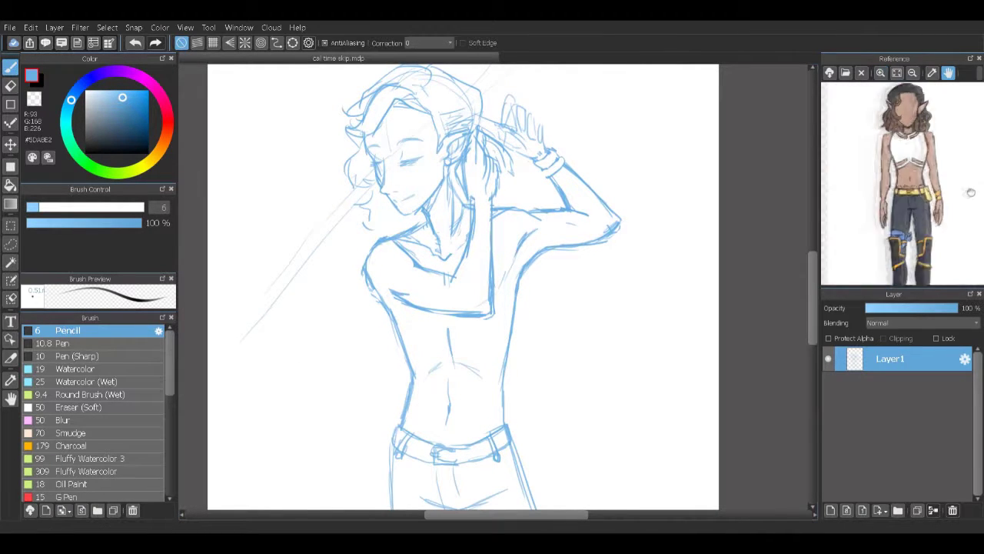
{"action": "left_click_drag", "start_coordinate": [510, 428], "coordinate": [503, 382]}
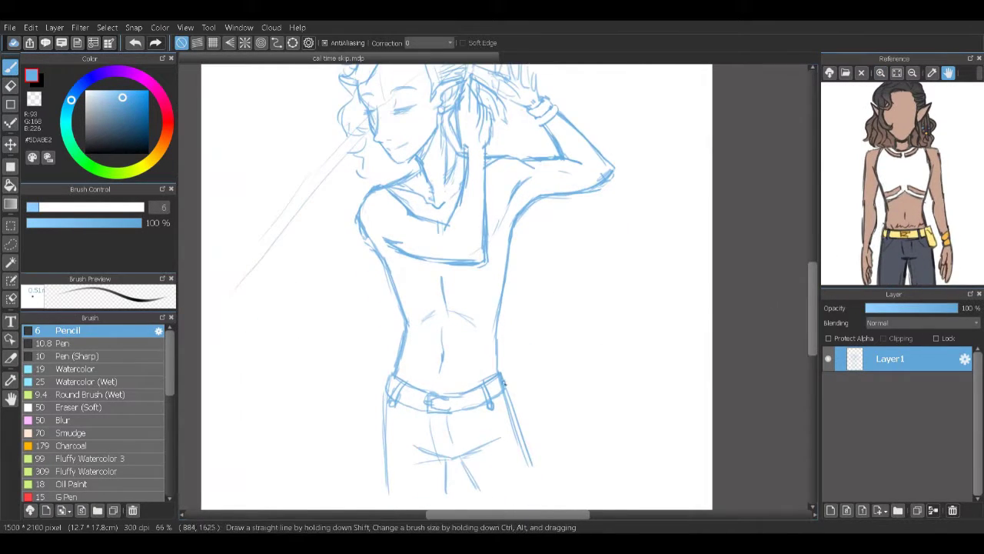
{"action": "mouse_move", "coordinate": [523, 424]}
{"action": "left_mouse_down"}
{"action": "mouse_move", "coordinate": [510, 385]}
{"action": "mouse_move", "coordinate": [503, 399]}
{"action": "mouse_move", "coordinate": [516, 412]}
{"action": "left_mouse_up"}
{"action": "left_click_drag", "start_coordinate": [511, 375], "coordinate": [499, 364]}
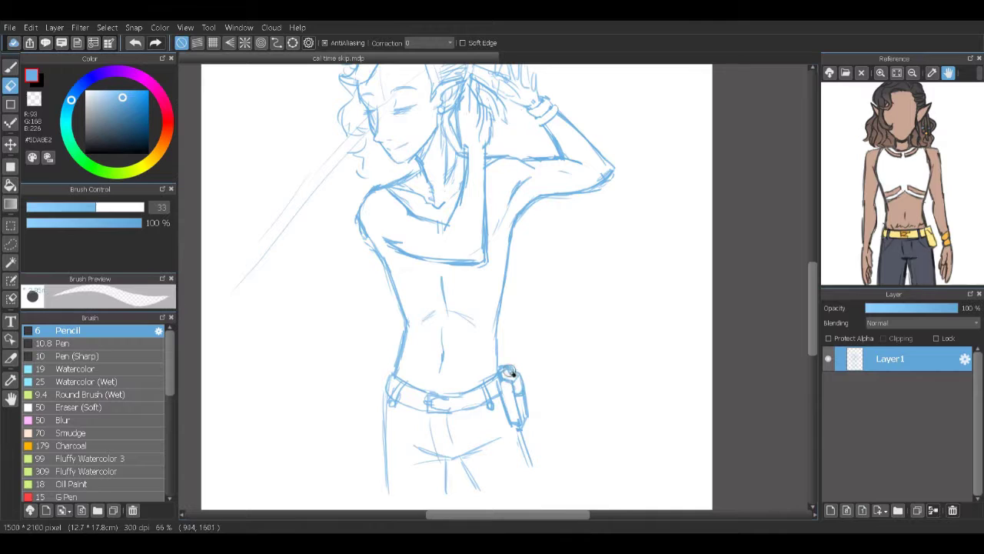
Step: Sketch the reference's crop top on the torso, with a banded collar and a notched, double-lined hem
{"action": "left_click_drag", "start_coordinate": [418, 305], "coordinate": [422, 367]}
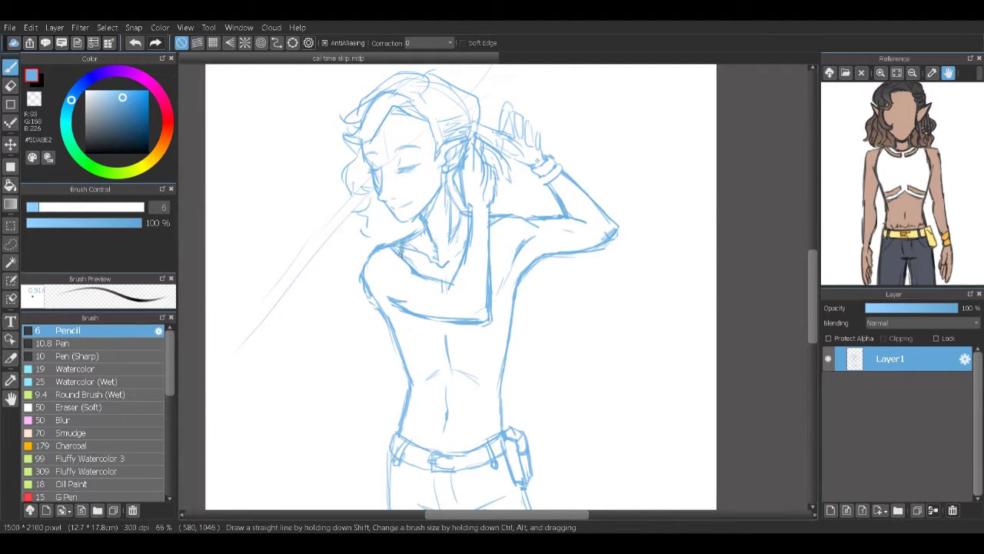
{"action": "left_click_drag", "start_coordinate": [466, 211], "coordinate": [453, 250]}
{"action": "left_click_drag", "start_coordinate": [497, 215], "coordinate": [492, 258]}
{"action": "mouse_move", "coordinate": [406, 369]}
{"action": "left_mouse_down"}
{"action": "mouse_move", "coordinate": [438, 346]}
{"action": "mouse_move", "coordinate": [504, 357]}
{"action": "left_mouse_up"}
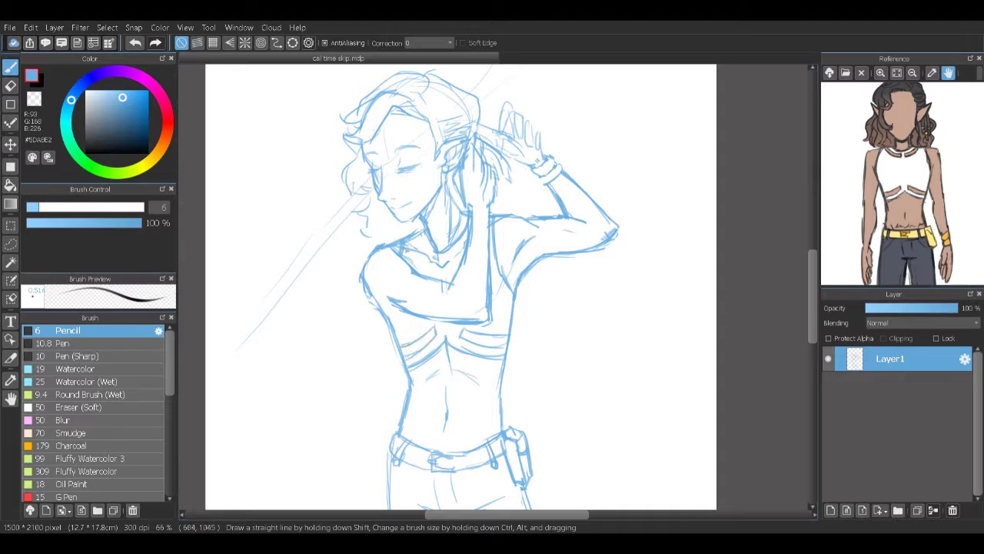
{"action": "left_click_drag", "start_coordinate": [415, 249], "coordinate": [446, 269]}
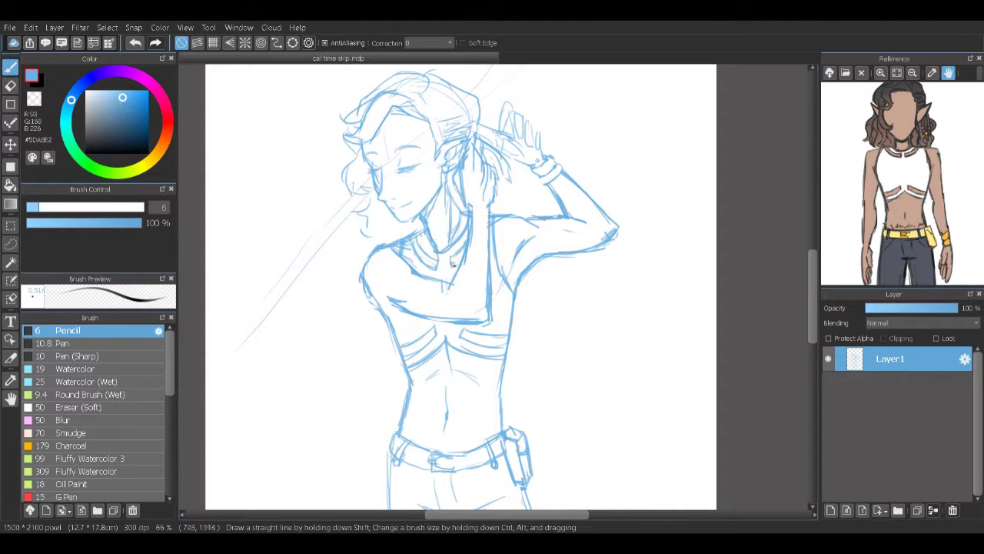
{"action": "left_click_drag", "start_coordinate": [442, 299], "coordinate": [448, 326]}
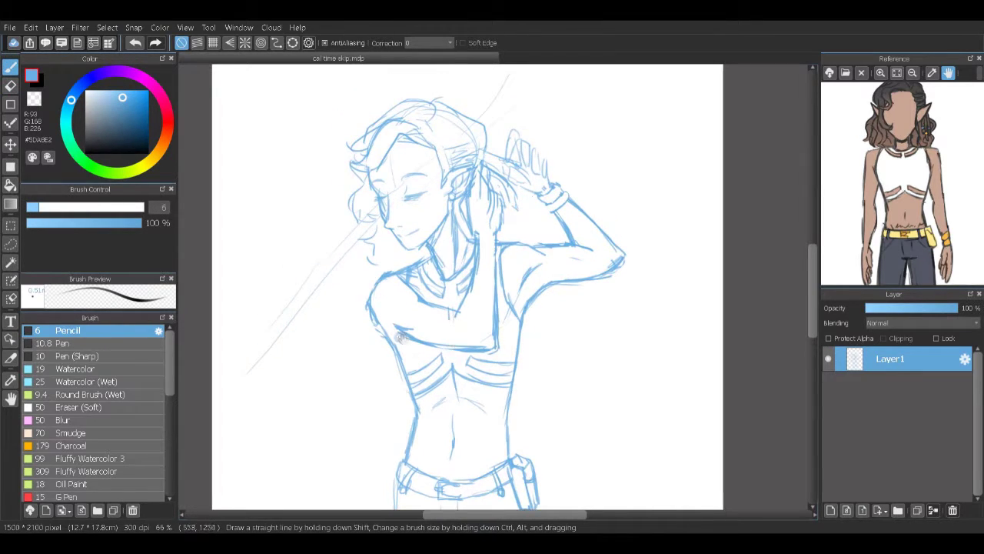
{"action": "scroll", "coordinate": [415, 369], "scroll_direction": "down", "scroll_amount": 2}
{"action": "scroll", "coordinate": [435, 401], "scroll_direction": "up", "scroll_amount": 3}
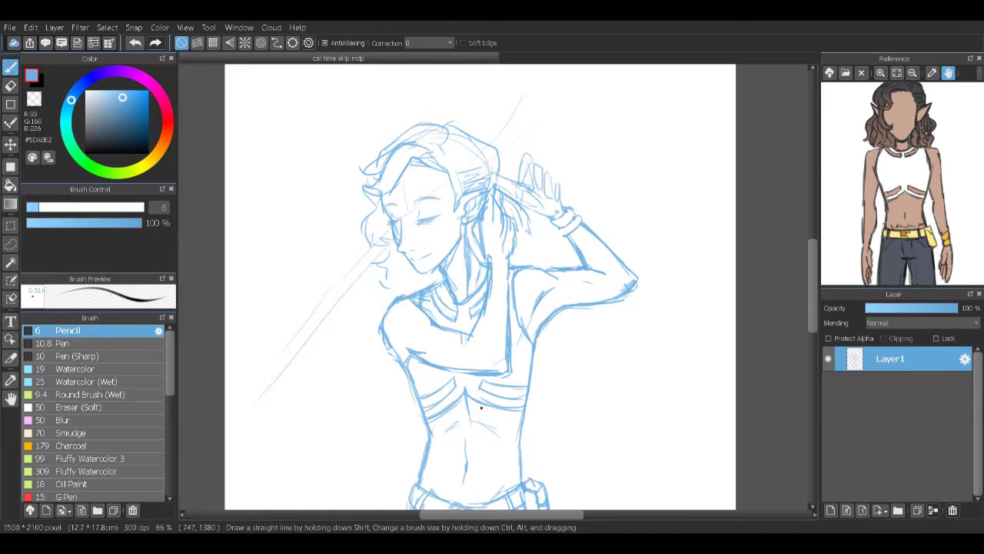
Step: Add a new layer above the sketch and lower Layer1's opacity to 58%
{"action": "left_click", "coordinate": [830, 510]}
{"action": "left_click_drag", "start_coordinate": [957, 307], "coordinate": [923, 308]}
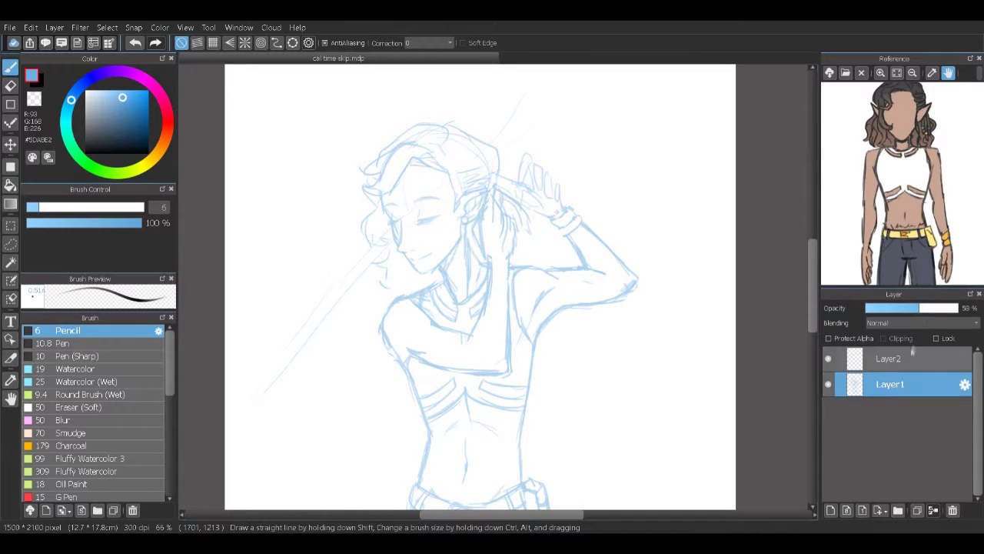
Step: Ink the face outline from the far forehead around the chin to the ear on Layer2, using the black Pen at size 6.6
{"action": "left_click", "coordinate": [890, 358]}
{"action": "scroll", "coordinate": [480, 307], "scroll_direction": "up", "scroll_amount": 3}
{"action": "left_click", "coordinate": [63, 343]}
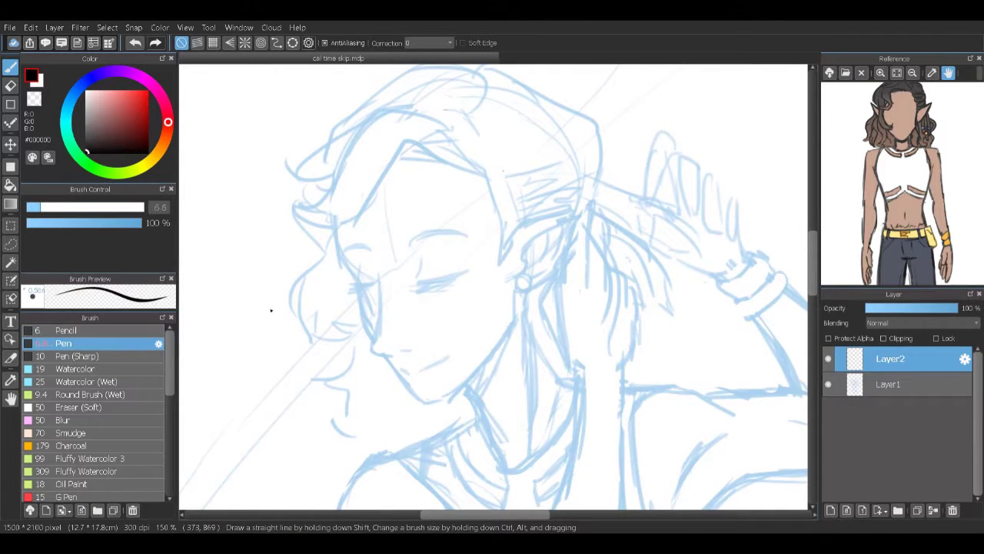
{"action": "scroll", "coordinate": [270, 317], "scroll_direction": "up", "scroll_amount": 1}
{"action": "left_click_drag", "start_coordinate": [270, 321], "coordinate": [465, 246]}
{"action": "scroll", "coordinate": [465, 246], "scroll_direction": "up", "scroll_amount": 1}
{"action": "mouse_move", "coordinate": [266, 133]}
{"action": "left_mouse_down"}
{"action": "mouse_move", "coordinate": [279, 220]}
{"action": "mouse_move", "coordinate": [415, 471]}
{"action": "mouse_move", "coordinate": [408, 450]}
{"action": "mouse_move", "coordinate": [462, 457]}
{"action": "mouse_move", "coordinate": [584, 350]}
{"action": "mouse_move", "coordinate": [610, 297]}
{"action": "mouse_move", "coordinate": [610, 246]}
{"action": "left_mouse_up"}
Step: Ink the nose bridge and the far cheek profile, erasing stray overlaps along the contour
{"action": "key", "text": "e"}
{"action": "key", "text": "b"}
{"action": "left_click_drag", "start_coordinate": [340, 220], "coordinate": [329, 339]}
{"action": "mouse_move", "coordinate": [352, 254]}
{"action": "left_mouse_down"}
{"action": "mouse_move", "coordinate": [324, 355]}
{"action": "mouse_move", "coordinate": [377, 369]}
{"action": "left_mouse_up"}
{"action": "key", "text": "e"}
{"action": "left_click_drag", "start_coordinate": [338, 338], "coordinate": [384, 365]}
{"action": "key", "text": "b"}
Step: Ink the nostril marks and the smiling mouth with short strokes above the chin
{"action": "left_click_drag", "start_coordinate": [385, 361], "coordinate": [398, 358]}
{"action": "key", "text": "ctrl+z"}
{"action": "mouse_move", "coordinate": [391, 401]}
{"action": "left_mouse_down"}
{"action": "mouse_move", "coordinate": [435, 398]}
{"action": "mouse_move", "coordinate": [483, 373]}
{"action": "left_mouse_up"}
{"action": "key", "text": "ctrl+z"}
{"action": "left_click_drag", "start_coordinate": [400, 422], "coordinate": [429, 416]}
{"action": "left_click_drag", "start_coordinate": [381, 363], "coordinate": [419, 358]}
Step: Ink both closed eyes with thick lash lines and eyelid creases, and add thick curved eyebrows above them
{"action": "scroll", "coordinate": [408, 339], "scroll_direction": "up", "scroll_amount": 2}
{"action": "mouse_move", "coordinate": [401, 295]}
{"action": "left_mouse_down"}
{"action": "mouse_move", "coordinate": [502, 268]}
{"action": "mouse_move", "coordinate": [466, 284]}
{"action": "left_mouse_up"}
{"action": "mouse_move", "coordinate": [331, 304]}
{"action": "left_mouse_down"}
{"action": "mouse_move", "coordinate": [265, 311]}
{"action": "mouse_move", "coordinate": [298, 306]}
{"action": "left_mouse_up"}
{"action": "left_click_drag", "start_coordinate": [409, 253], "coordinate": [404, 286]}
{"action": "left_click_drag", "start_coordinate": [283, 271], "coordinate": [286, 298]}
{"action": "mouse_move", "coordinate": [389, 215]}
{"action": "left_mouse_down"}
{"action": "mouse_move", "coordinate": [508, 196]}
{"action": "mouse_move", "coordinate": [462, 180]}
{"action": "mouse_move", "coordinate": [516, 198]}
{"action": "left_mouse_up"}
{"action": "left_click_drag", "start_coordinate": [291, 214], "coordinate": [314, 224]}
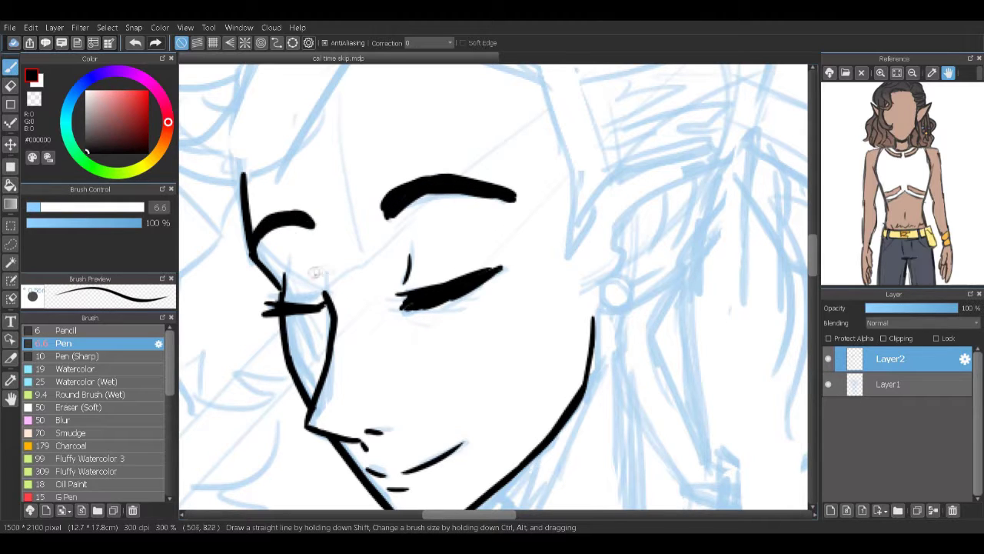
Step: Reshape the far eye's lashes, lid and adjoining face contour, alternating erasing and redrawing
{"action": "key", "text": "e"}
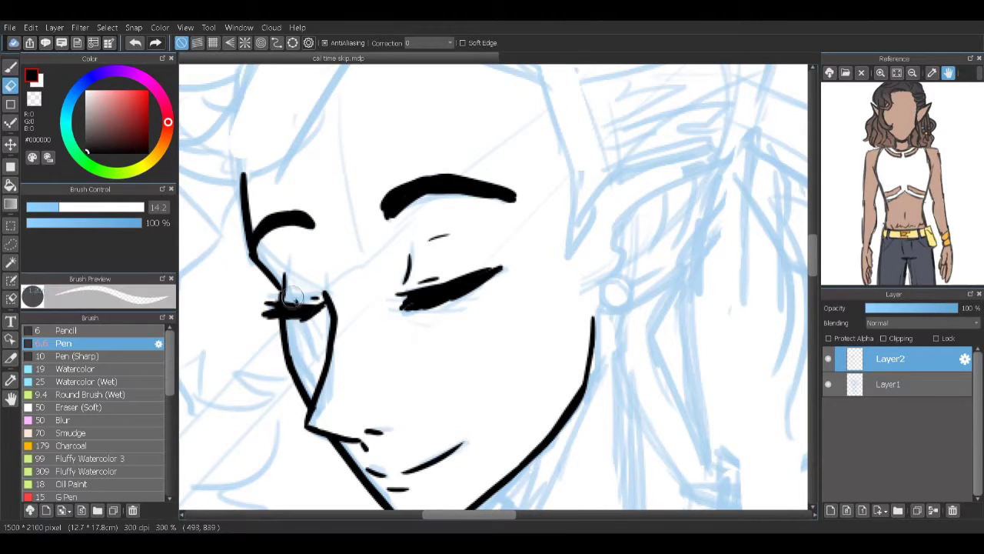
{"action": "mouse_move", "coordinate": [318, 299]}
{"action": "left_mouse_down"}
{"action": "mouse_move", "coordinate": [269, 308]}
{"action": "mouse_move", "coordinate": [304, 322]}
{"action": "mouse_move", "coordinate": [260, 253]}
{"action": "left_mouse_up"}
{"action": "left_click_drag", "start_coordinate": [260, 298], "coordinate": [252, 275]}
{"action": "key", "text": "p"}
{"action": "key", "text": "e"}
{"action": "key", "text": "p"}
{"action": "key", "text": "e"}
{"action": "key", "text": "p"}
{"action": "key", "text": "e"}
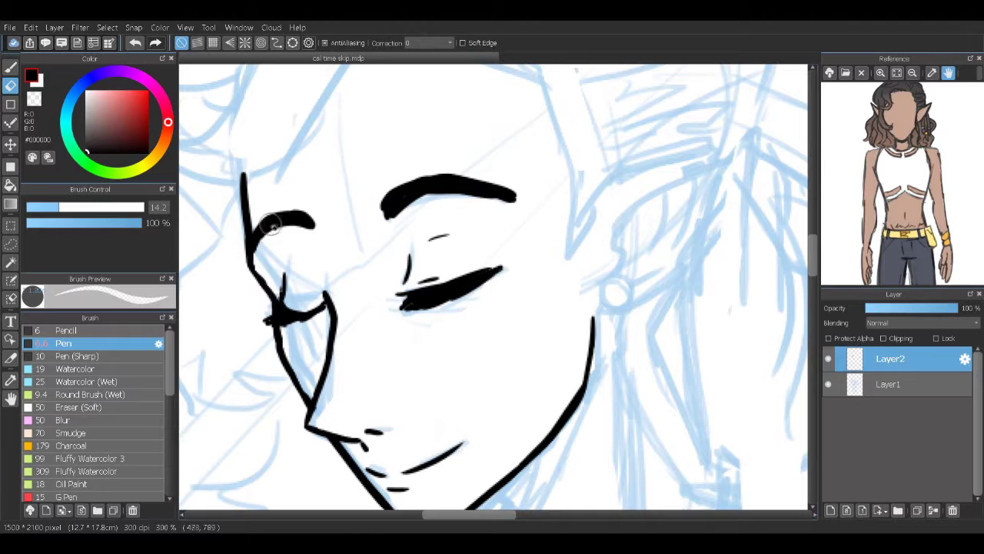
{"action": "key", "text": "p"}
{"action": "key", "text": "e"}
{"action": "key", "text": "p"}
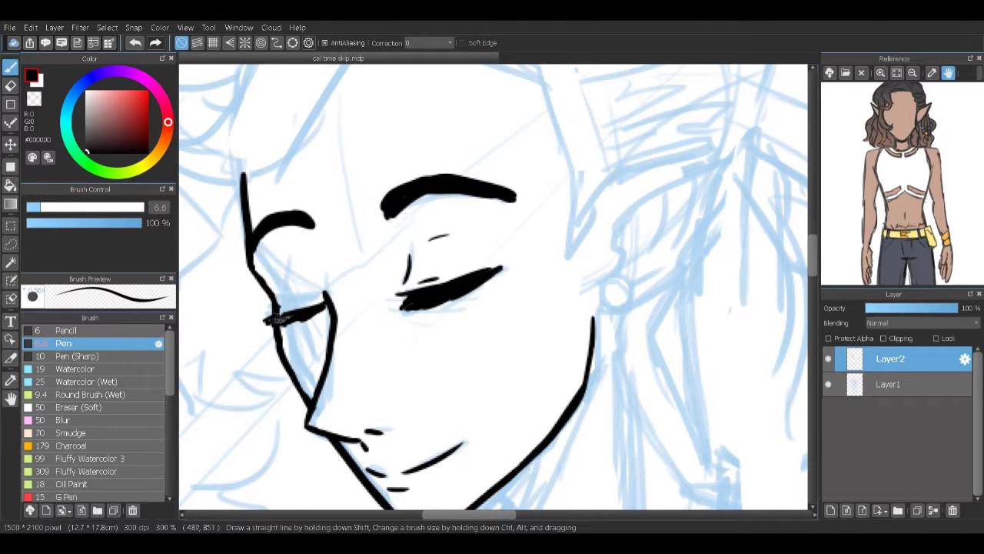
{"action": "key", "text": "e"}
{"action": "mouse_move", "coordinate": [308, 309]}
{"action": "left_mouse_down"}
{"action": "mouse_move", "coordinate": [285, 313]}
{"action": "mouse_move", "coordinate": [329, 309]}
{"action": "mouse_move", "coordinate": [292, 323]}
{"action": "mouse_move", "coordinate": [280, 271]}
{"action": "mouse_move", "coordinate": [286, 305]}
{"action": "mouse_move", "coordinate": [325, 295]}
{"action": "left_mouse_up"}
{"action": "key", "text": "p"}
{"action": "scroll", "coordinate": [428, 253], "scroll_direction": "down", "scroll_amount": 2}
Step: Lasso the near eye with its crease lines and shift it slightly up toward the eyebrow
{"action": "key", "text": "m"}
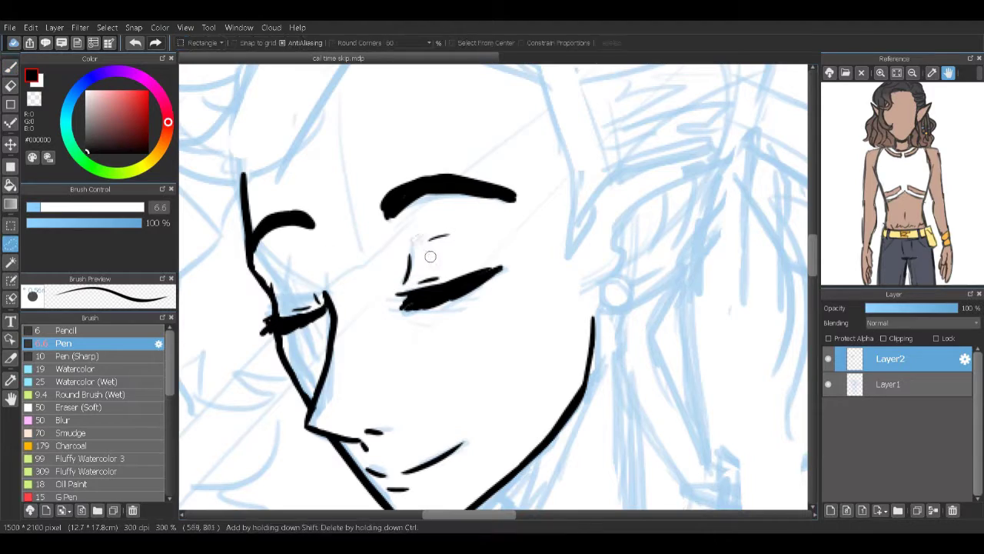
{"action": "key", "text": "ctrl+t"}
{"action": "key", "text": "Escape"}
{"action": "scroll", "coordinate": [455, 425], "scroll_direction": "down", "scroll_amount": 1}
{"action": "scroll", "coordinate": [450, 419], "scroll_direction": "up", "scroll_amount": 1}
{"action": "scroll", "coordinate": [449, 419], "scroll_direction": "up", "scroll_amount": 1}
{"action": "scroll", "coordinate": [450, 419], "scroll_direction": "down", "scroll_amount": 3}
{"action": "scroll", "coordinate": [450, 419], "scroll_direction": "up", "scroll_amount": 2}
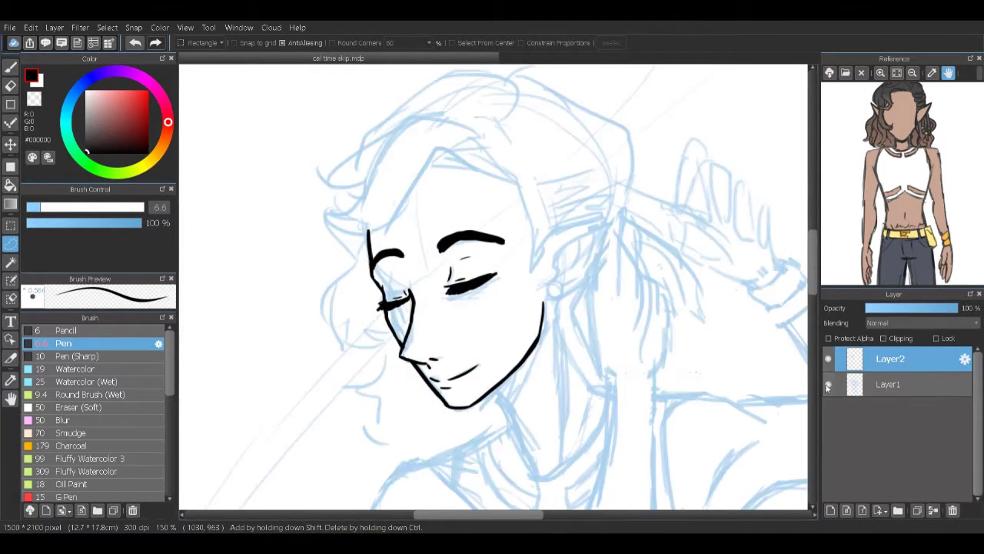
Step: Ink the long pointed ear with its lobe and inner contour lines, redoing the outer edge
{"action": "scroll", "coordinate": [430, 358], "scroll_direction": "up", "scroll_amount": 2}
{"action": "key", "text": "p"}
{"action": "mouse_move", "coordinate": [325, 267]}
{"action": "left_mouse_down"}
{"action": "mouse_move", "coordinate": [278, 313]}
{"action": "mouse_move", "coordinate": [222, 413]}
{"action": "left_mouse_up"}
{"action": "left_click_drag", "start_coordinate": [550, 307], "coordinate": [648, 170]}
{"action": "left_click_drag", "start_coordinate": [611, 357], "coordinate": [557, 382]}
{"action": "key", "text": "ctrl+z"}
{"action": "key", "text": "ctrl+z"}
{"action": "mouse_move", "coordinate": [557, 269]}
{"action": "left_mouse_down"}
{"action": "mouse_move", "coordinate": [589, 215]}
{"action": "mouse_move", "coordinate": [670, 155]}
{"action": "mouse_move", "coordinate": [654, 272]}
{"action": "mouse_move", "coordinate": [592, 370]}
{"action": "mouse_move", "coordinate": [558, 382]}
{"action": "left_mouse_up"}
{"action": "left_click_drag", "start_coordinate": [609, 311], "coordinate": [567, 332]}
{"action": "mouse_move", "coordinate": [567, 332]}
{"action": "left_mouse_down"}
{"action": "mouse_move", "coordinate": [617, 214]}
{"action": "mouse_move", "coordinate": [639, 249]}
{"action": "left_mouse_up"}
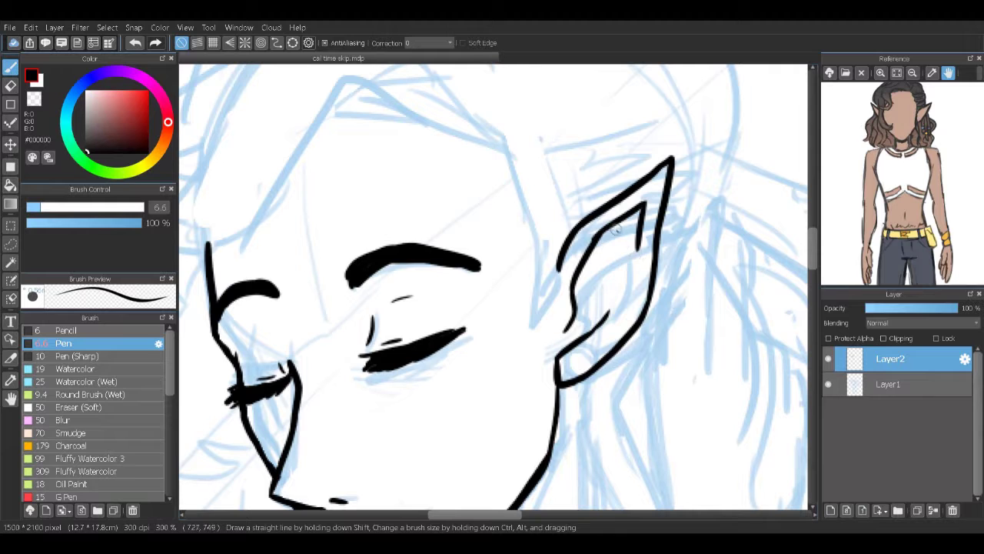
Step: Ink a round stud earring on the earlobe and erase the lines overlapping it
{"action": "left_click_drag", "start_coordinate": [577, 355], "coordinate": [588, 370]}
{"action": "key", "text": "e"}
{"action": "left_click", "coordinate": [583, 360]}
{"action": "key", "text": "b"}
Step: Ink the hairline from the ear up to the parting and the front lock sweeping over the forehead
{"action": "scroll", "coordinate": [538, 292], "scroll_direction": "up", "scroll_amount": 1}
{"action": "key", "text": "e"}
{"action": "mouse_move", "coordinate": [505, 177]}
{"action": "left_mouse_down"}
{"action": "mouse_move", "coordinate": [546, 277]}
{"action": "mouse_move", "coordinate": [524, 193]}
{"action": "mouse_move", "coordinate": [598, 77]}
{"action": "left_mouse_up"}
{"action": "key", "text": "p"}
{"action": "scroll", "coordinate": [552, 227], "scroll_direction": "up", "scroll_amount": 2}
{"action": "scroll", "coordinate": [627, 159], "scroll_direction": "up", "scroll_amount": 3}
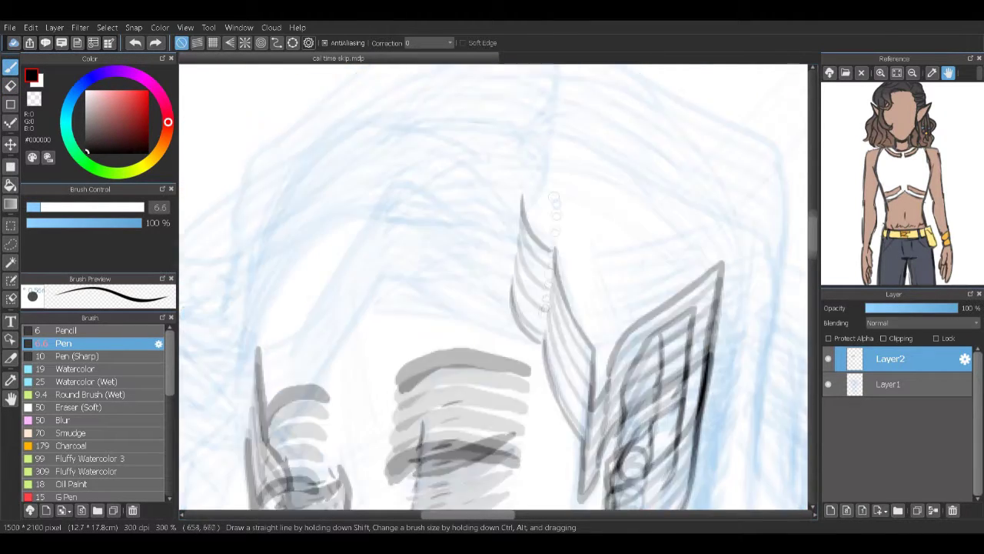
{"action": "scroll", "coordinate": [627, 158], "scroll_direction": "down", "scroll_amount": 2}
{"action": "scroll", "coordinate": [477, 177], "scroll_direction": "up", "scroll_amount": 1}
{"action": "mouse_move", "coordinate": [346, 195]}
{"action": "left_mouse_down"}
{"action": "mouse_move", "coordinate": [457, 158]}
{"action": "mouse_move", "coordinate": [273, 231]}
{"action": "mouse_move", "coordinate": [262, 347]}
{"action": "left_mouse_up"}
{"action": "key", "text": "ctrl+z"}
{"action": "mouse_move", "coordinate": [507, 250]}
{"action": "left_mouse_down"}
{"action": "mouse_move", "coordinate": [429, 216]}
{"action": "mouse_move", "coordinate": [338, 375]}
{"action": "mouse_move", "coordinate": [194, 351]}
{"action": "mouse_move", "coordinate": [229, 352]}
{"action": "mouse_move", "coordinate": [425, 242]}
{"action": "left_mouse_up"}
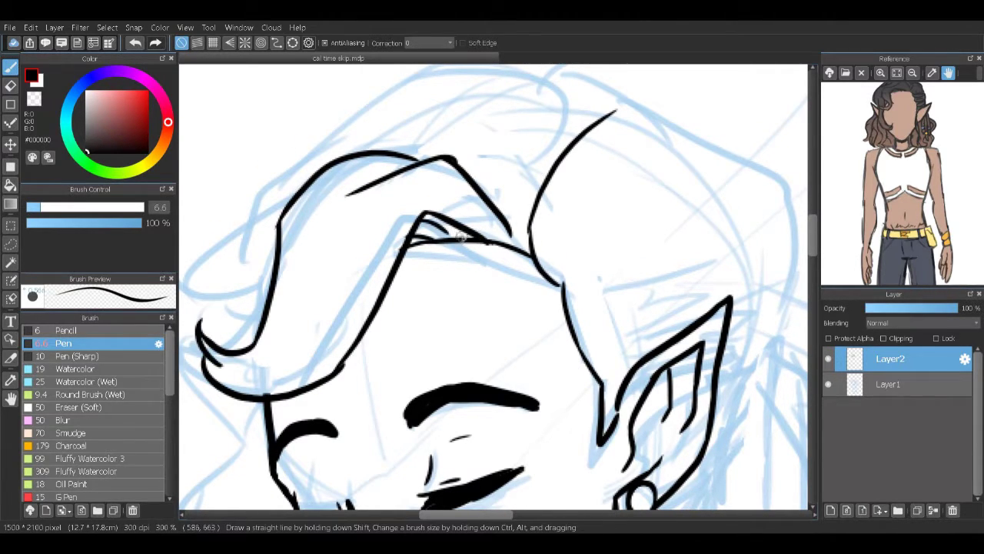
Step: Ink the upper contours of the front hair and the curls beside the far eyebrow, erasing stray overlaps
{"action": "scroll", "coordinate": [459, 238], "scroll_direction": "up", "scroll_amount": 2}
{"action": "mouse_move", "coordinate": [553, 257]}
{"action": "left_mouse_down"}
{"action": "mouse_move", "coordinate": [311, 253]}
{"action": "mouse_move", "coordinate": [373, 151]}
{"action": "left_mouse_up"}
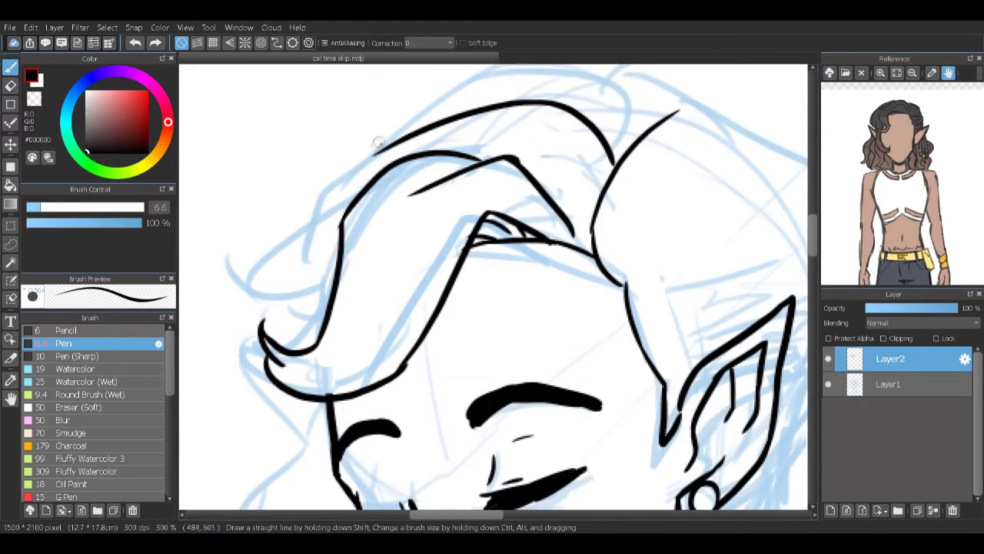
{"action": "scroll", "coordinate": [373, 151], "scroll_direction": "down", "scroll_amount": 4}
{"action": "mouse_move", "coordinate": [296, 263]}
{"action": "left_mouse_down"}
{"action": "mouse_move", "coordinate": [219, 321]}
{"action": "mouse_move", "coordinate": [315, 378]}
{"action": "left_mouse_up"}
{"action": "left_click_drag", "start_coordinate": [199, 298], "coordinate": [241, 361]}
{"action": "key", "text": "e"}
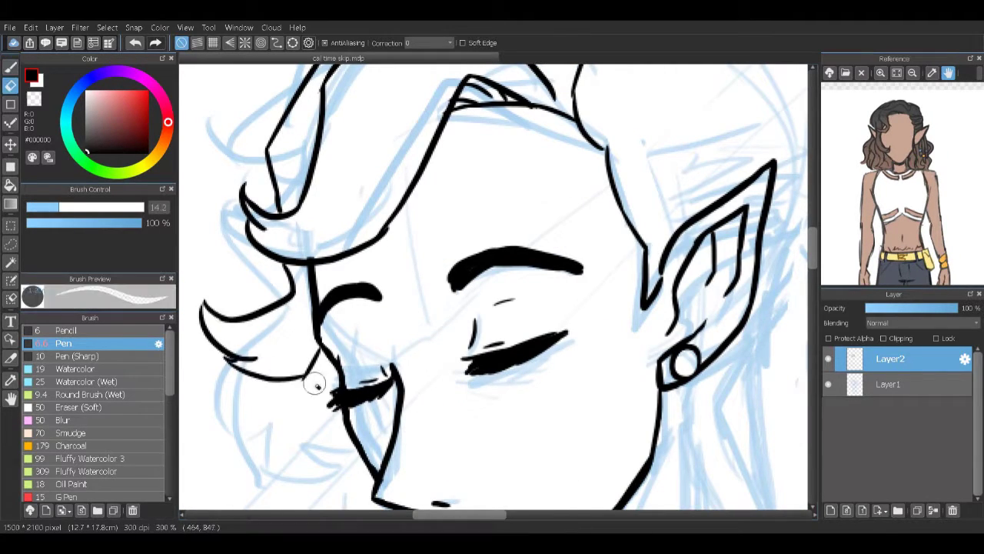
{"action": "key", "text": "b"}
{"action": "scroll", "coordinate": [492, 285], "scroll_direction": "up", "scroll_amount": 3}
{"action": "left_click_drag", "start_coordinate": [676, 77], "coordinate": [453, 120]}
{"action": "scroll", "coordinate": [492, 285], "scroll_direction": "down", "scroll_amount": 1}
Step: Ink the wavy hair falling past the far cheek and curling below the chin to the neck, redrawing rejected strokes
{"action": "left_click_drag", "start_coordinate": [307, 296], "coordinate": [280, 363]}
{"action": "scroll", "coordinate": [492, 284], "scroll_direction": "down", "scroll_amount": 3}
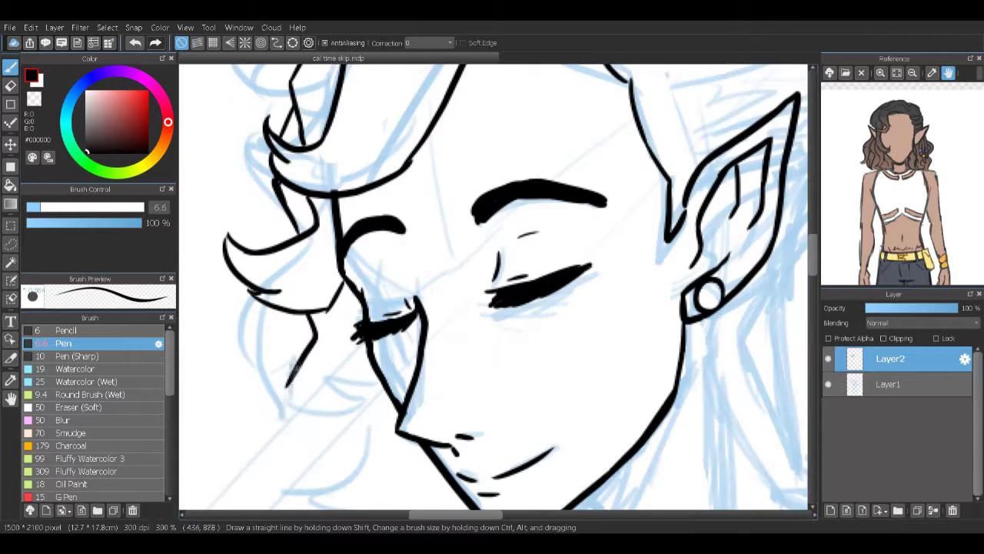
{"action": "scroll", "coordinate": [492, 285], "scroll_direction": "down", "scroll_amount": 2}
{"action": "left_click_drag", "start_coordinate": [312, 316], "coordinate": [292, 423]}
{"action": "key", "text": "ctrl+z"}
{"action": "key", "text": "ctrl+z"}
{"action": "key", "text": "ctrl+z"}
{"action": "mouse_move", "coordinate": [295, 285]}
{"action": "left_mouse_down"}
{"action": "mouse_move", "coordinate": [299, 379]}
{"action": "mouse_move", "coordinate": [261, 444]}
{"action": "left_mouse_up"}
{"action": "scroll", "coordinate": [262, 444], "scroll_direction": "down", "scroll_amount": 2}
{"action": "mouse_move", "coordinate": [256, 358]}
{"action": "left_mouse_down"}
{"action": "mouse_move", "coordinate": [357, 423]}
{"action": "mouse_move", "coordinate": [438, 413]}
{"action": "left_mouse_up"}
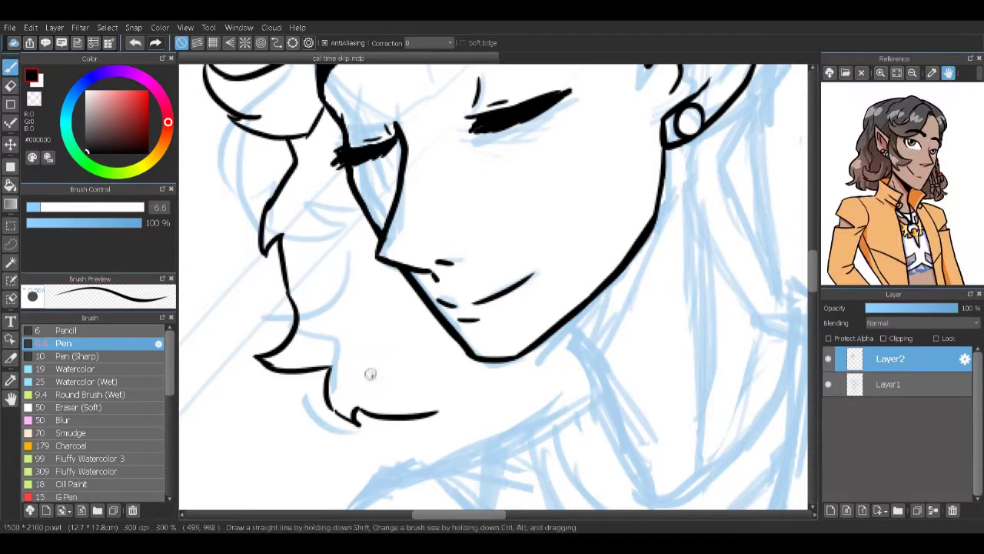
{"action": "mouse_move", "coordinate": [430, 412]}
{"action": "left_mouse_down"}
{"action": "mouse_move", "coordinate": [486, 393]}
{"action": "mouse_move", "coordinate": [569, 342]}
{"action": "left_mouse_up"}
Step: Ink the front neck line below the jaw and the short lines descending from behind the earlobe
{"action": "scroll", "coordinate": [492, 346], "scroll_direction": "right", "scroll_amount": 3}
{"action": "left_click_drag", "start_coordinate": [488, 349], "coordinate": [534, 430]}
{"action": "scroll", "coordinate": [492, 346], "scroll_direction": "right", "scroll_amount": 3}
{"action": "scroll", "coordinate": [492, 346], "scroll_direction": "up", "scroll_amount": 3}
{"action": "left_click_drag", "start_coordinate": [496, 185], "coordinate": [575, 345]}
Step: Ink the outline of the crown and back of the head down toward the tied hair
{"action": "scroll", "coordinate": [575, 346], "scroll_direction": "up", "scroll_amount": 5}
{"action": "left_click_drag", "start_coordinate": [492, 131], "coordinate": [584, 151]}
{"action": "scroll", "coordinate": [585, 150], "scroll_direction": "down", "scroll_amount": 2}
{"action": "scroll", "coordinate": [586, 150], "scroll_direction": "right", "scroll_amount": 2}
{"action": "scroll", "coordinate": [586, 149], "scroll_direction": "down", "scroll_amount": 4}
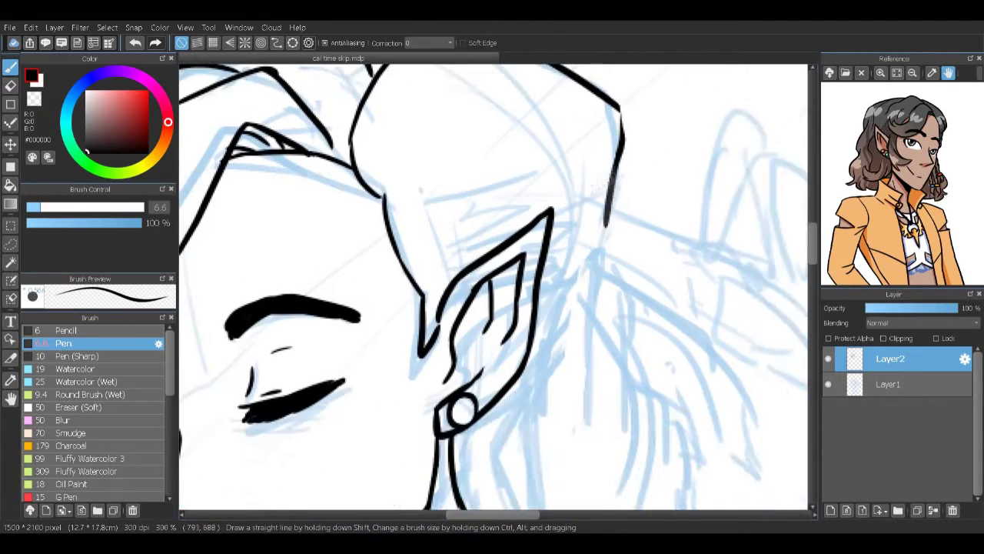
{"action": "scroll", "coordinate": [492, 284], "scroll_direction": "up", "scroll_amount": 4}
{"action": "left_click_drag", "start_coordinate": [387, 213], "coordinate": [588, 168]}
{"action": "scroll", "coordinate": [492, 284], "scroll_direction": "up", "scroll_amount": 3}
{"action": "scroll", "coordinate": [492, 285], "scroll_direction": "up", "scroll_amount": 3}
{"action": "mouse_move", "coordinate": [358, 148]}
{"action": "left_mouse_down"}
{"action": "mouse_move", "coordinate": [413, 188]}
{"action": "mouse_move", "coordinate": [503, 181]}
{"action": "left_mouse_up"}
{"action": "left_click_drag", "start_coordinate": [504, 184], "coordinate": [598, 220]}
{"action": "key", "text": "ctrl+z"}
Step: Ink the back of the neck below the ear, the neck muscle lines and the collar's curved inner edge
{"action": "scroll", "coordinate": [492, 285], "scroll_direction": "down", "scroll_amount": 5}
{"action": "left_click_drag", "start_coordinate": [449, 235], "coordinate": [469, 274]}
{"action": "scroll", "coordinate": [492, 284], "scroll_direction": "down", "scroll_amount": 3}
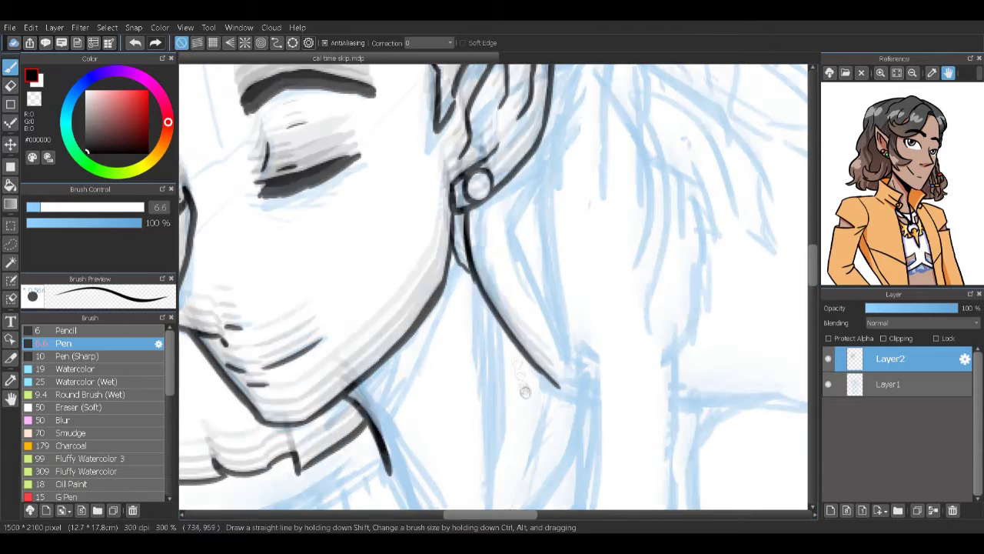
{"action": "left_click_drag", "start_coordinate": [445, 121], "coordinate": [467, 358]}
{"action": "scroll", "coordinate": [344, 252], "scroll_direction": "down", "scroll_amount": 2}
{"action": "mouse_move", "coordinate": [344, 284]}
{"action": "left_mouse_down"}
{"action": "mouse_move", "coordinate": [492, 357]}
{"action": "mouse_move", "coordinate": [529, 349]}
{"action": "left_mouse_up"}
Step: Ink the near hand's fingers gathering the hair behind the ear, undoing and redrawing the strokes that miss
{"action": "scroll", "coordinate": [492, 285], "scroll_direction": "up", "scroll_amount": 4}
{"action": "scroll", "coordinate": [492, 285], "scroll_direction": "up", "scroll_amount": 2}
{"action": "mouse_move", "coordinate": [377, 228]}
{"action": "left_mouse_down"}
{"action": "mouse_move", "coordinate": [374, 334]}
{"action": "mouse_move", "coordinate": [440, 134]}
{"action": "mouse_move", "coordinate": [421, 306]}
{"action": "mouse_move", "coordinate": [392, 344]}
{"action": "left_mouse_up"}
{"action": "left_click_drag", "start_coordinate": [347, 395], "coordinate": [399, 480]}
{"action": "key", "text": "ctrl+z"}
{"action": "key", "text": "ctrl+z"}
{"action": "mouse_move", "coordinate": [361, 314]}
{"action": "left_mouse_down"}
{"action": "mouse_move", "coordinate": [342, 411]}
{"action": "mouse_move", "coordinate": [396, 473]}
{"action": "left_mouse_up"}
{"action": "left_click_drag", "start_coordinate": [346, 300], "coordinate": [331, 399]}
{"action": "key", "text": "ctrl+z"}
{"action": "key", "text": "ctrl+z"}
{"action": "mouse_move", "coordinate": [369, 286]}
{"action": "left_mouse_down"}
{"action": "mouse_move", "coordinate": [332, 330]}
{"action": "mouse_move", "coordinate": [332, 394]}
{"action": "left_mouse_up"}
Step: Ink the remaining finger lines and the near hand's outer edge down to the wrist
{"action": "mouse_move", "coordinate": [454, 324]}
{"action": "left_mouse_down"}
{"action": "mouse_move", "coordinate": [472, 226]}
{"action": "mouse_move", "coordinate": [462, 174]}
{"action": "left_mouse_up"}
{"action": "scroll", "coordinate": [461, 230], "scroll_direction": "down", "scroll_amount": 1}
{"action": "scroll", "coordinate": [462, 230], "scroll_direction": "right", "scroll_amount": 1}
{"action": "mouse_move", "coordinate": [435, 216]}
{"action": "left_mouse_down"}
{"action": "mouse_move", "coordinate": [462, 215]}
{"action": "mouse_move", "coordinate": [474, 277]}
{"action": "left_mouse_up"}
{"action": "left_click_drag", "start_coordinate": [471, 230], "coordinate": [465, 428]}
{"action": "scroll", "coordinate": [477, 346], "scroll_direction": "down", "scroll_amount": 4}
{"action": "scroll", "coordinate": [476, 345], "scroll_direction": "left", "scroll_amount": 1}
Step: Ink both edges of the near wrist and forearm down past the collar, undoing and redrawing strokes that miss
{"action": "left_click_drag", "start_coordinate": [389, 257], "coordinate": [399, 330]}
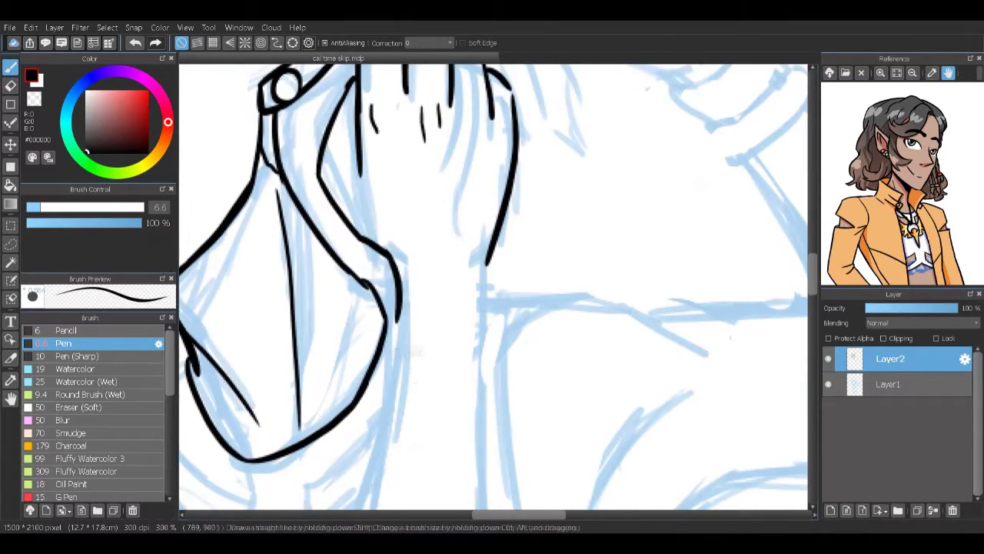
{"action": "key", "text": "ctrl+z"}
{"action": "scroll", "coordinate": [396, 258], "scroll_direction": "down", "scroll_amount": 2}
{"action": "left_click_drag", "start_coordinate": [503, 162], "coordinate": [504, 327]}
{"action": "key", "text": "ctrl+z"}
{"action": "scroll", "coordinate": [499, 231], "scroll_direction": "down", "scroll_amount": 2}
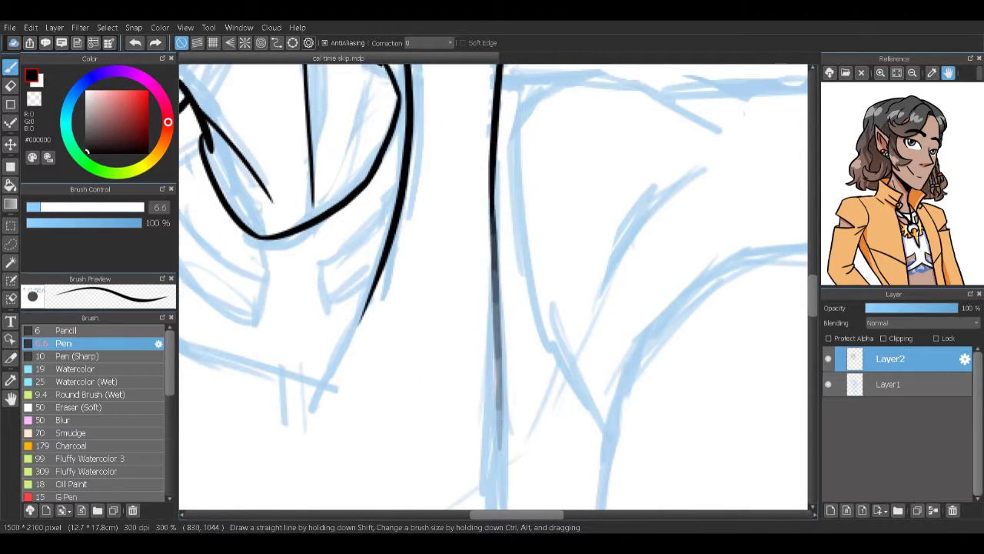
{"action": "left_click_drag", "start_coordinate": [492, 69], "coordinate": [495, 246]}
{"action": "scroll", "coordinate": [492, 284], "scroll_direction": "up", "scroll_amount": 3}
{"action": "left_click_drag", "start_coordinate": [438, 322], "coordinate": [386, 489]}
Step: Ink the armpit fold and the outer edge of the shoulder and upper arm below the collar
{"action": "scroll", "coordinate": [492, 285], "scroll_direction": "down", "scroll_amount": 3}
{"action": "scroll", "coordinate": [492, 285], "scroll_direction": "left", "scroll_amount": 2}
{"action": "left_click_drag", "start_coordinate": [266, 313], "coordinate": [370, 317]}
{"action": "mouse_move", "coordinate": [299, 311]}
{"action": "left_mouse_down"}
{"action": "mouse_move", "coordinate": [483, 390]}
{"action": "mouse_move", "coordinate": [412, 372]}
{"action": "mouse_move", "coordinate": [757, 409]}
{"action": "left_mouse_up"}
{"action": "key", "text": "ctrl+z"}
{"action": "scroll", "coordinate": [492, 284], "scroll_direction": "up", "scroll_amount": 3}
{"action": "scroll", "coordinate": [492, 285], "scroll_direction": "down", "scroll_amount": 2}
{"action": "left_click_drag", "start_coordinate": [213, 188], "coordinate": [306, 419]}
{"action": "left_click_drag", "start_coordinate": [219, 257], "coordinate": [220, 158]}
Step: Ink the top of the shoulder under the collar and begin the upper edge of the arm crossing the chest
{"action": "scroll", "coordinate": [249, 205], "scroll_direction": "up", "scroll_amount": 3}
{"action": "left_click_drag", "start_coordinate": [292, 196], "coordinate": [229, 277]}
{"action": "mouse_move", "coordinate": [389, 185]}
{"action": "left_mouse_down"}
{"action": "mouse_move", "coordinate": [498, 117]}
{"action": "mouse_move", "coordinate": [280, 211]}
{"action": "left_mouse_up"}
{"action": "key", "text": "ctrl+z"}
{"action": "key", "text": "ctrl+z"}
{"action": "mouse_move", "coordinate": [344, 193]}
{"action": "left_mouse_down"}
{"action": "mouse_move", "coordinate": [258, 214]}
{"action": "mouse_move", "coordinate": [347, 195]}
{"action": "left_mouse_up"}
{"action": "left_click_drag", "start_coordinate": [394, 234], "coordinate": [569, 356]}
{"action": "key", "text": "e"}
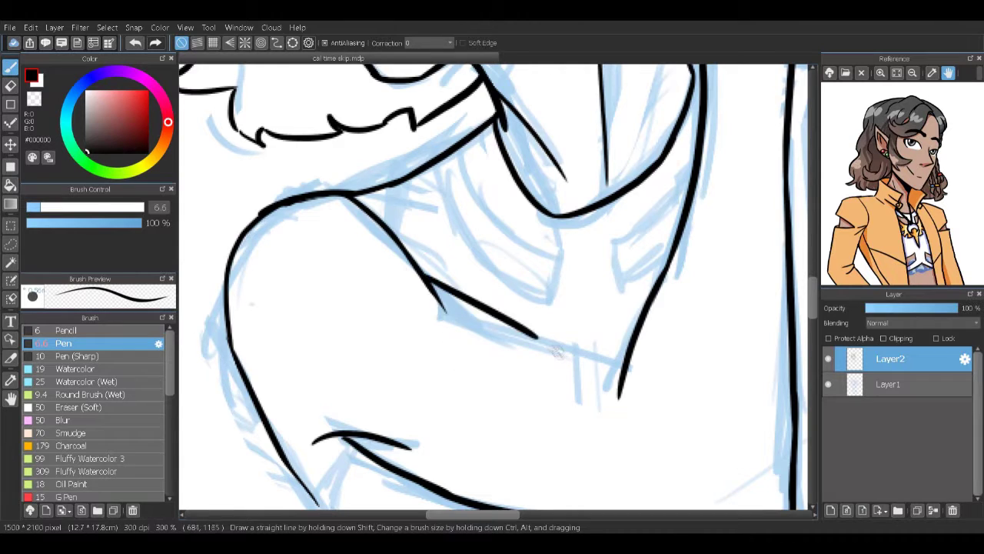
Step: Ink the long lower edge of the upper arm across the chest toward the elbow, redrawing its end
{"action": "scroll", "coordinate": [492, 284], "scroll_direction": "down", "scroll_amount": 4}
{"action": "mouse_move", "coordinate": [284, 323]}
{"action": "left_mouse_down"}
{"action": "mouse_move", "coordinate": [469, 415]}
{"action": "mouse_move", "coordinate": [733, 418]}
{"action": "mouse_move", "coordinate": [670, 425]}
{"action": "mouse_move", "coordinate": [360, 358]}
{"action": "mouse_move", "coordinate": [652, 411]}
{"action": "left_mouse_up"}
{"action": "key", "text": "p"}
{"action": "key", "text": "ctrl+z"}
{"action": "left_click_drag", "start_coordinate": [634, 411], "coordinate": [730, 414]}
{"action": "key", "text": "ctrl+z"}
{"action": "key", "text": "e"}
{"action": "left_click_drag", "start_coordinate": [631, 411], "coordinate": [739, 403]}
{"action": "key", "text": "p"}
Step: Ink the short clothing line between the collar and shoulder, and erase overlapping lines around the armpit
{"action": "scroll", "coordinate": [373, 380], "scroll_direction": "up", "scroll_amount": 5}
{"action": "left_click_drag", "start_coordinate": [305, 283], "coordinate": [300, 338]}
{"action": "scroll", "coordinate": [422, 252], "scroll_direction": "up", "scroll_amount": 5}
{"action": "scroll", "coordinate": [422, 252], "scroll_direction": "down", "scroll_amount": 5}
{"action": "scroll", "coordinate": [347, 315], "scroll_direction": "up", "scroll_amount": 3}
{"action": "scroll", "coordinate": [347, 316], "scroll_direction": "down", "scroll_amount": 8}
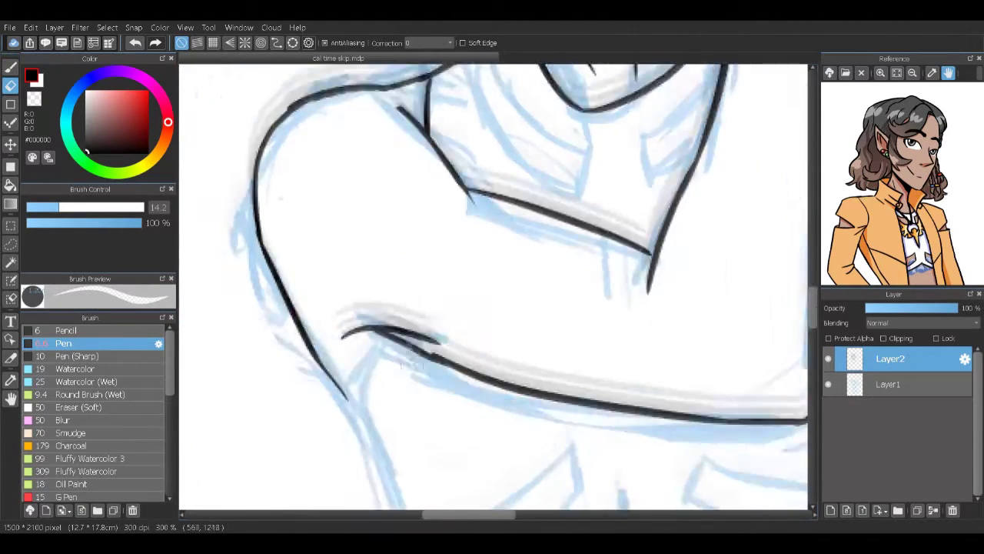
{"action": "key", "text": "e"}
{"action": "scroll", "coordinate": [348, 315], "scroll_direction": "down", "scroll_amount": 6}
{"action": "left_click_drag", "start_coordinate": [343, 419], "coordinate": [369, 231]}
{"action": "key", "text": "p"}
Step: Ink the curved neckline bands on the chest and the matching short band beside the near forearm
{"action": "scroll", "coordinate": [448, 164], "scroll_direction": "up", "scroll_amount": 3}
{"action": "left_click_drag", "start_coordinate": [311, 267], "coordinate": [415, 392]}
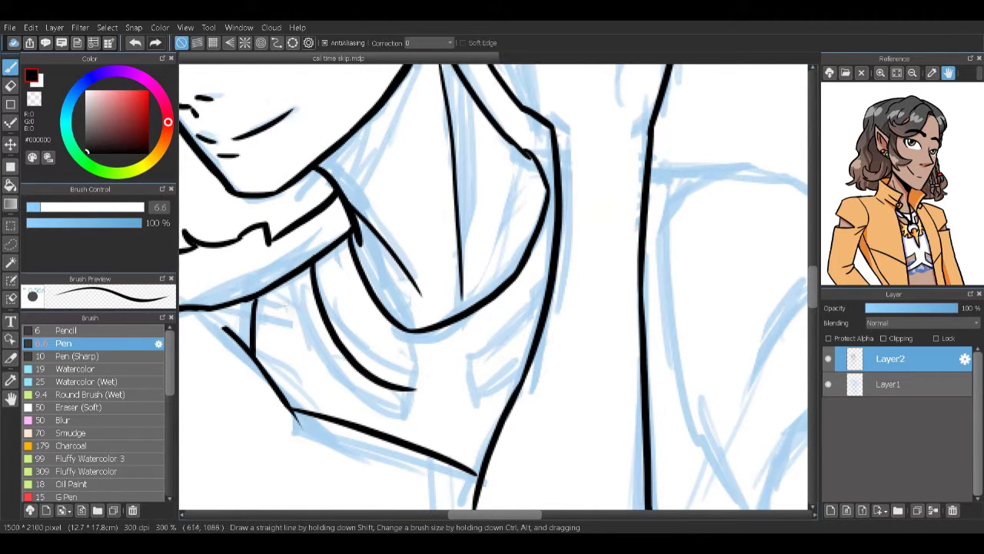
{"action": "left_click_drag", "start_coordinate": [280, 279], "coordinate": [403, 427]}
{"action": "mouse_move", "coordinate": [475, 371]}
{"action": "left_mouse_down"}
{"action": "mouse_move", "coordinate": [491, 419]}
{"action": "mouse_move", "coordinate": [503, 394]}
{"action": "left_mouse_up"}
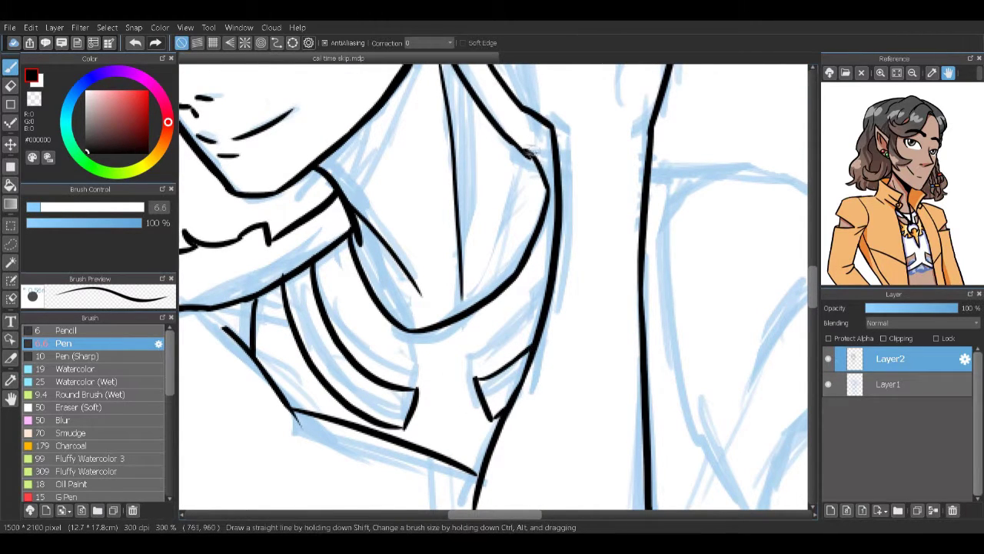
Step: Fill the shadow under the jaw with solid black, and redraw the palm edge behind the ear closer to the fingers
{"action": "key", "text": "e"}
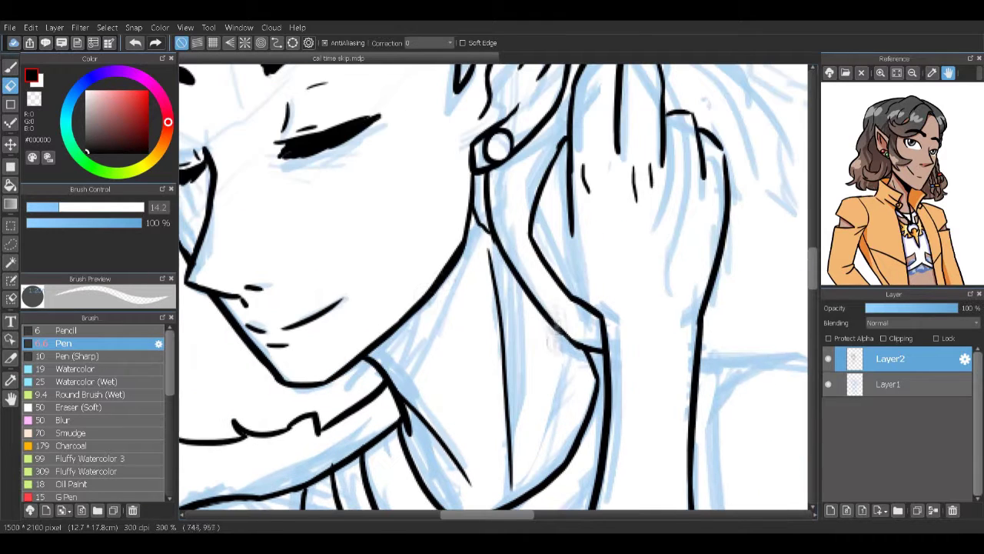
{"action": "left_click_drag", "start_coordinate": [463, 257], "coordinate": [376, 376]}
{"action": "left_click_drag", "start_coordinate": [431, 293], "coordinate": [369, 358]}
{"action": "left_click_drag", "start_coordinate": [523, 192], "coordinate": [496, 354]}
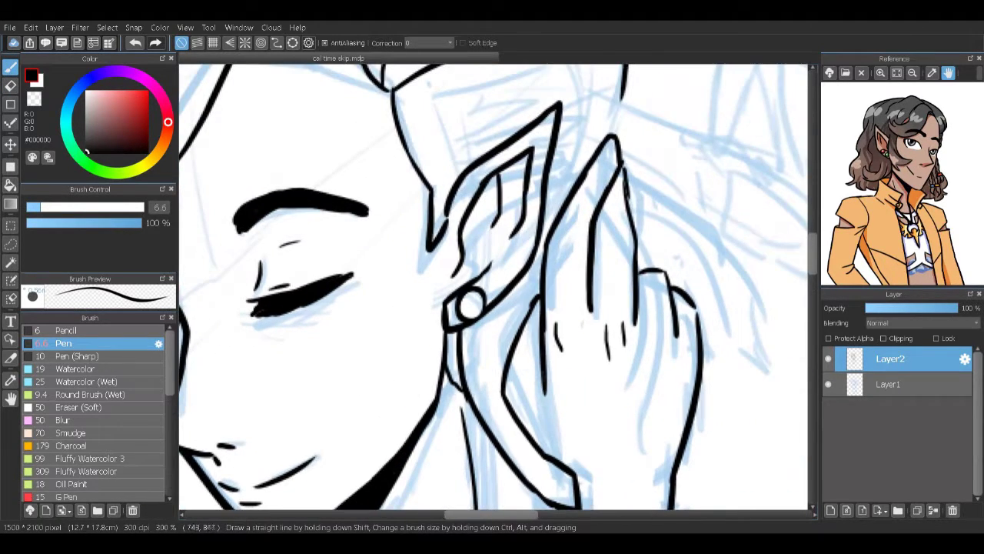
{"action": "left_click_drag", "start_coordinate": [548, 407], "coordinate": [538, 329]}
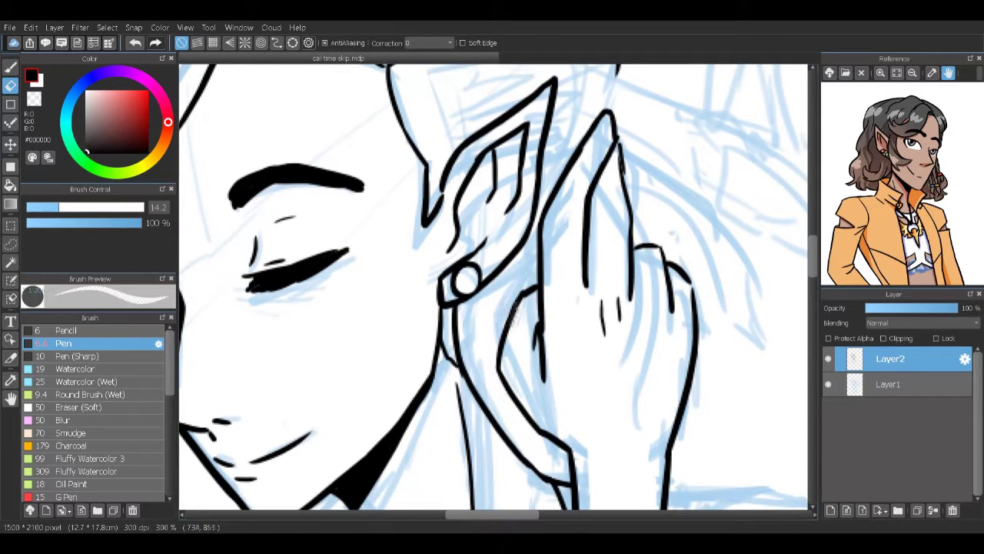
{"action": "left_click_drag", "start_coordinate": [551, 431], "coordinate": [502, 381]}
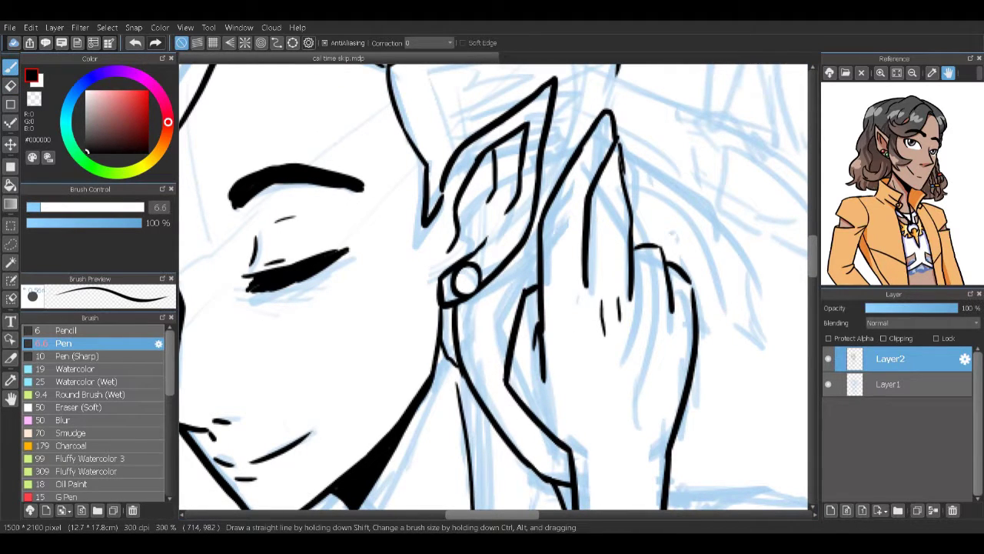
Step: Rework the near hand's palm crease and finger side lines, undoing the strokes that miss
{"action": "left_click_drag", "start_coordinate": [492, 285], "coordinate": [417, 261]}
{"action": "mouse_move", "coordinate": [492, 230]}
{"action": "left_mouse_down"}
{"action": "mouse_move", "coordinate": [519, 332]}
{"action": "mouse_move", "coordinate": [544, 261]}
{"action": "left_mouse_up"}
{"action": "mouse_move", "coordinate": [542, 377]}
{"action": "left_mouse_down"}
{"action": "mouse_move", "coordinate": [552, 274]}
{"action": "mouse_move", "coordinate": [499, 395]}
{"action": "left_mouse_up"}
{"action": "key", "text": "ctrl+z"}
{"action": "mouse_move", "coordinate": [504, 350]}
{"action": "left_mouse_down"}
{"action": "mouse_move", "coordinate": [496, 449]}
{"action": "mouse_move", "coordinate": [492, 428]}
{"action": "left_mouse_up"}
{"action": "key", "text": "ctrl+z"}
{"action": "left_click_drag", "start_coordinate": [588, 435], "coordinate": [569, 353]}
{"action": "left_click_drag", "start_coordinate": [572, 308], "coordinate": [563, 226]}
{"action": "left_click_drag", "start_coordinate": [567, 284], "coordinate": [557, 151]}
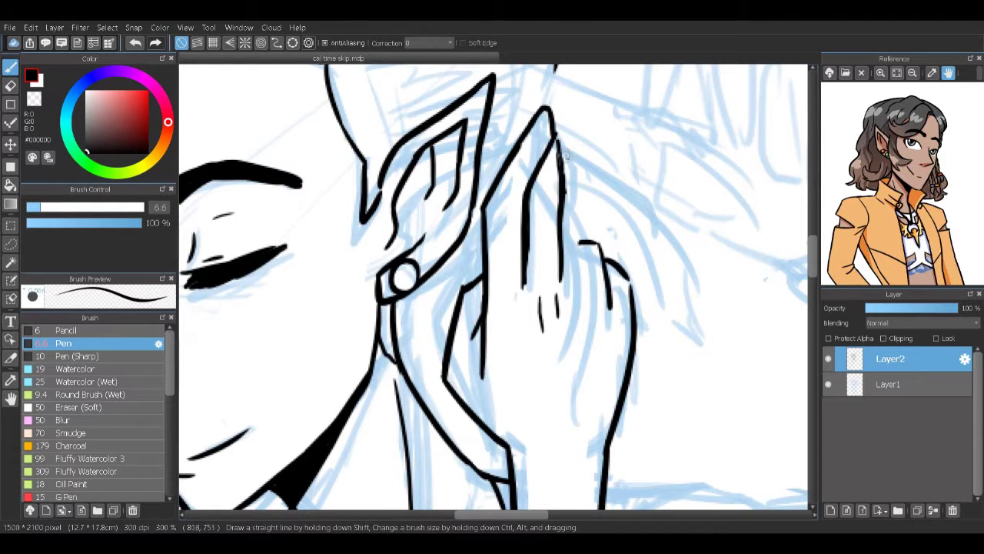
{"action": "key", "text": "ctrl+z"}
{"action": "key", "text": "ctrl+z"}
{"action": "key", "text": "ctrl+z"}
Step: Ink the near hand's bent fingertips, outer knuckle and short knuckle creases, undoing the strokes that miss
{"action": "mouse_move", "coordinate": [567, 252]}
{"action": "left_mouse_down"}
{"action": "mouse_move", "coordinate": [563, 229]}
{"action": "mouse_move", "coordinate": [599, 283]}
{"action": "left_mouse_up"}
{"action": "mouse_move", "coordinate": [598, 239]}
{"action": "left_mouse_down"}
{"action": "mouse_move", "coordinate": [622, 331]}
{"action": "mouse_move", "coordinate": [608, 476]}
{"action": "left_mouse_up"}
{"action": "key", "text": "ctrl+z"}
{"action": "scroll", "coordinate": [523, 341], "scroll_direction": "up", "scroll_amount": 2}
{"action": "left_click_drag", "start_coordinate": [523, 343], "coordinate": [520, 371]}
{"action": "mouse_move", "coordinate": [581, 343]}
{"action": "left_mouse_down"}
{"action": "mouse_move", "coordinate": [582, 357]}
{"action": "mouse_move", "coordinate": [563, 372]}
{"action": "left_mouse_up"}
{"action": "key", "text": "ctrl+z"}
{"action": "key", "text": "ctrl+z"}
{"action": "key", "text": "ctrl+z"}
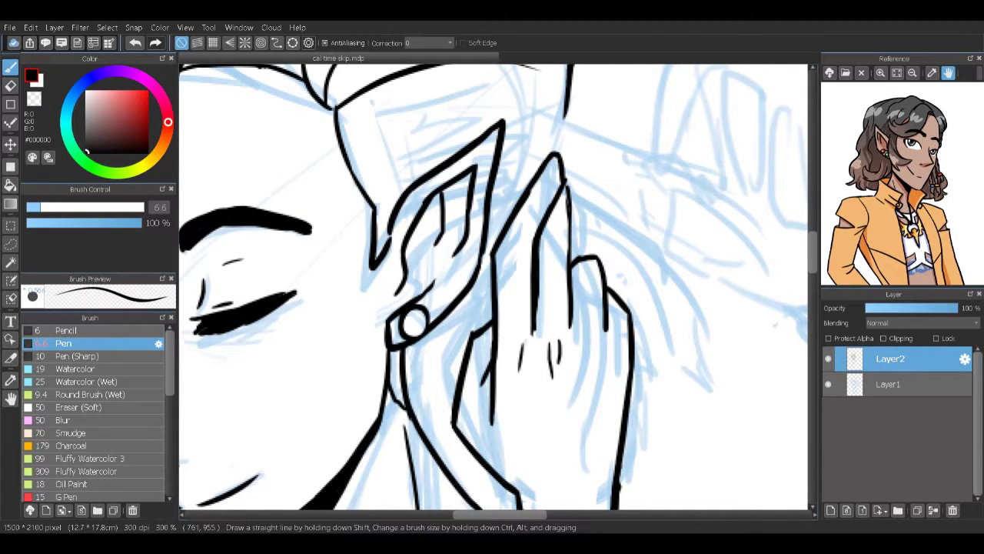
{"action": "scroll", "coordinate": [493, 292], "scroll_direction": "up", "scroll_amount": 2}
{"action": "mouse_move", "coordinate": [582, 394]}
{"action": "left_mouse_down"}
{"action": "mouse_move", "coordinate": [572, 322]}
{"action": "mouse_move", "coordinate": [529, 465]}
{"action": "mouse_move", "coordinate": [594, 212]}
{"action": "mouse_move", "coordinate": [543, 353]}
{"action": "left_mouse_up"}
Step: Ink the first braided rows of hair along the top of the ear, from the temple to the fingertips
{"action": "scroll", "coordinate": [544, 354], "scroll_direction": "up", "scroll_amount": 10}
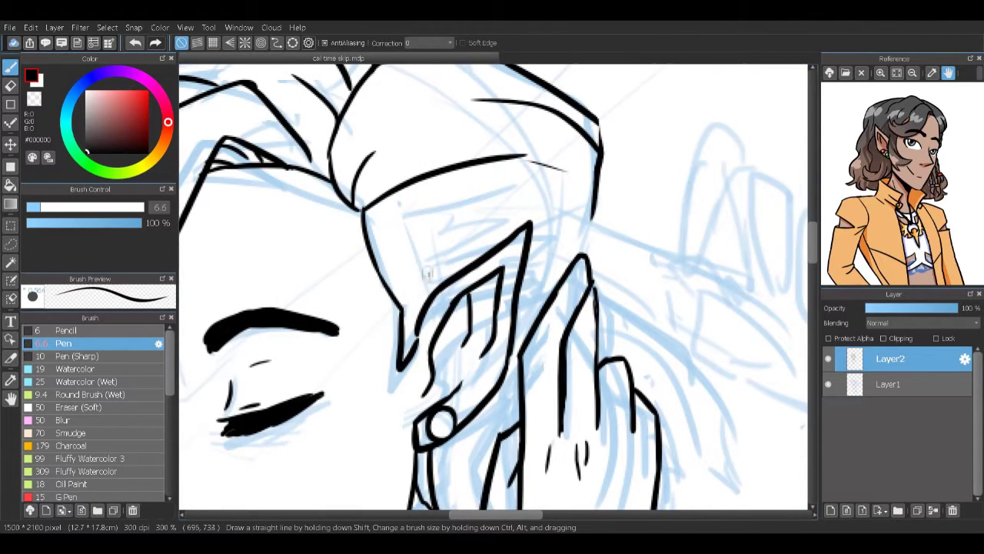
{"action": "left_click_drag", "start_coordinate": [389, 275], "coordinate": [496, 250]}
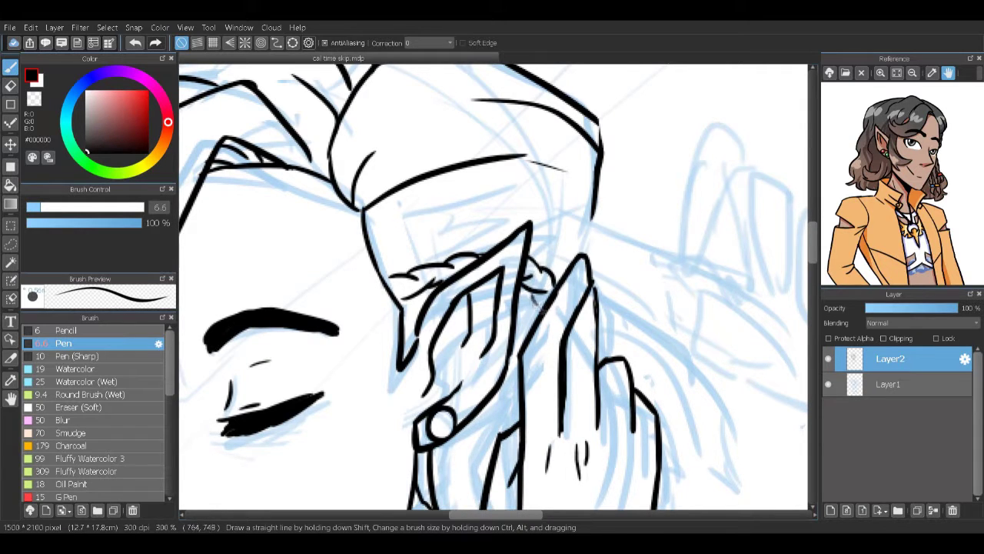
{"action": "scroll", "coordinate": [532, 292], "scroll_direction": "up", "scroll_amount": 2}
{"action": "key", "text": "ctrl+z"}
{"action": "key", "text": "ctrl+z"}
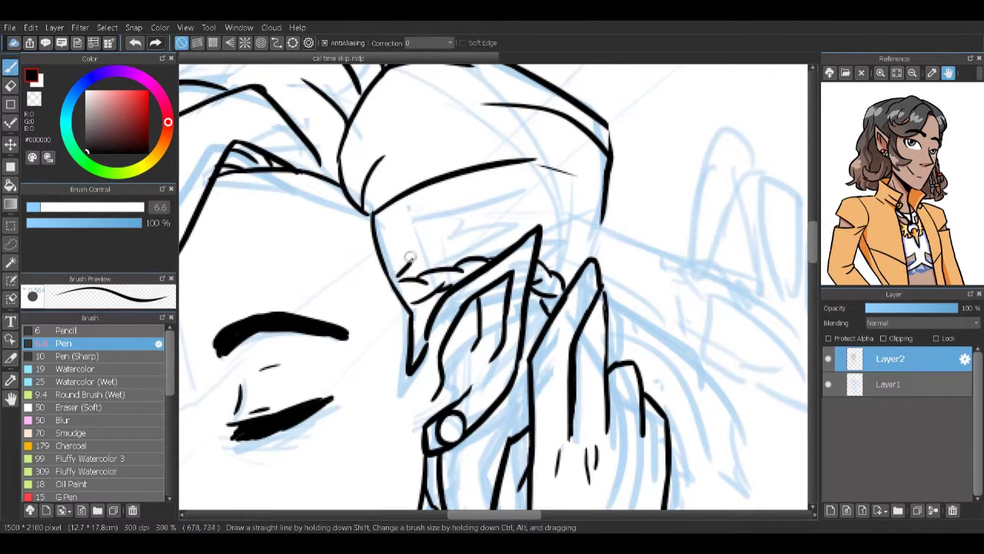
{"action": "mouse_move", "coordinate": [402, 273]}
{"action": "left_mouse_down"}
{"action": "mouse_move", "coordinate": [477, 227]}
{"action": "mouse_move", "coordinate": [515, 231]}
{"action": "mouse_move", "coordinate": [503, 224]}
{"action": "left_mouse_up"}
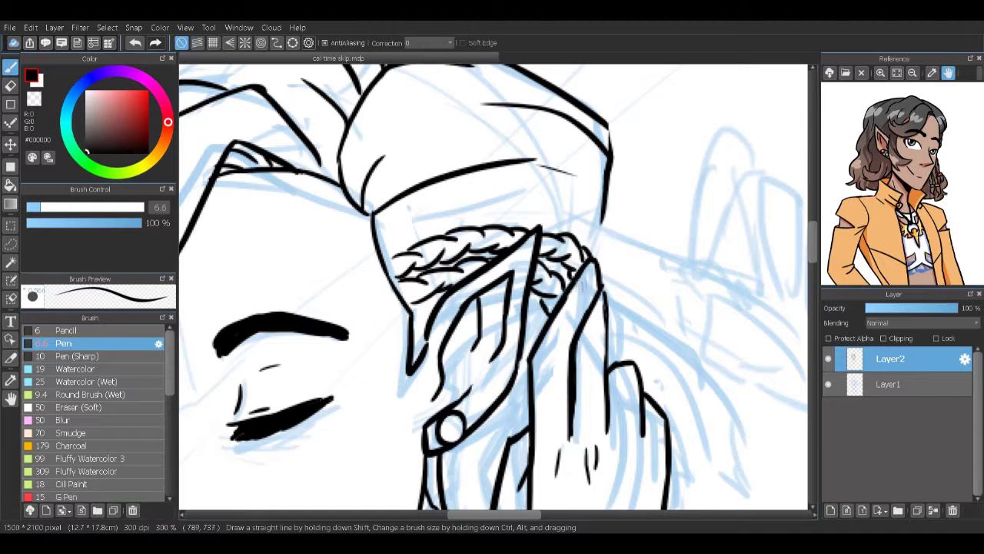
Step: Add the interlocking strand details to the braid rows above the ear, undoing strokes that miss
{"action": "left_click_drag", "start_coordinate": [564, 239], "coordinate": [552, 237]}
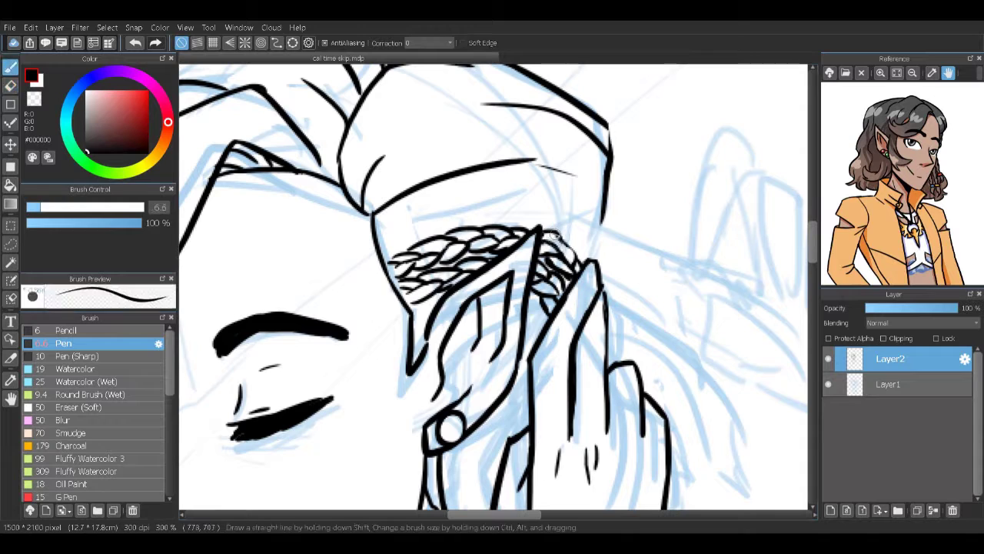
{"action": "key", "text": "ctrl+z"}
{"action": "key", "text": "ctrl+z"}
{"action": "key", "text": "ctrl+z"}
{"action": "key", "text": "ctrl+z"}
{"action": "key", "text": "ctrl+z"}
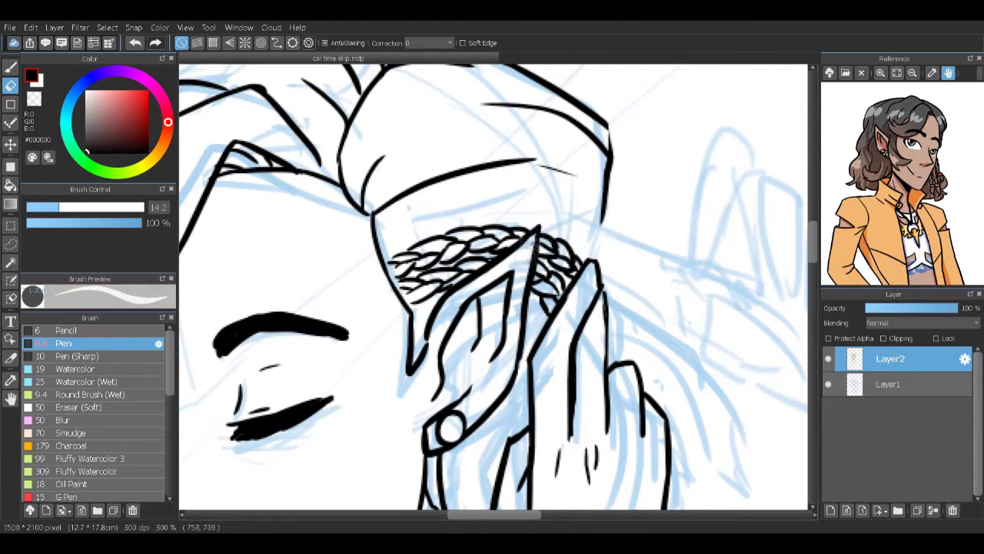
Step: Ink the upper braid row between the temple and the edge of the swept-back hair
{"action": "mouse_move", "coordinate": [374, 223]}
{"action": "left_mouse_down"}
{"action": "mouse_move", "coordinate": [422, 230]}
{"action": "mouse_move", "coordinate": [469, 202]}
{"action": "mouse_move", "coordinate": [521, 193]}
{"action": "left_mouse_up"}
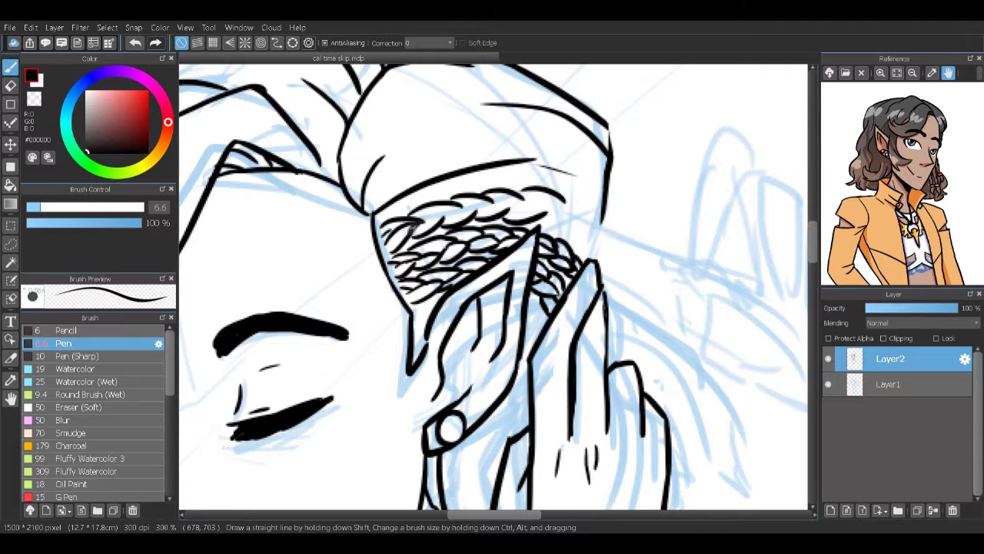
{"action": "key", "text": "e"}
{"action": "key", "text": "b"}
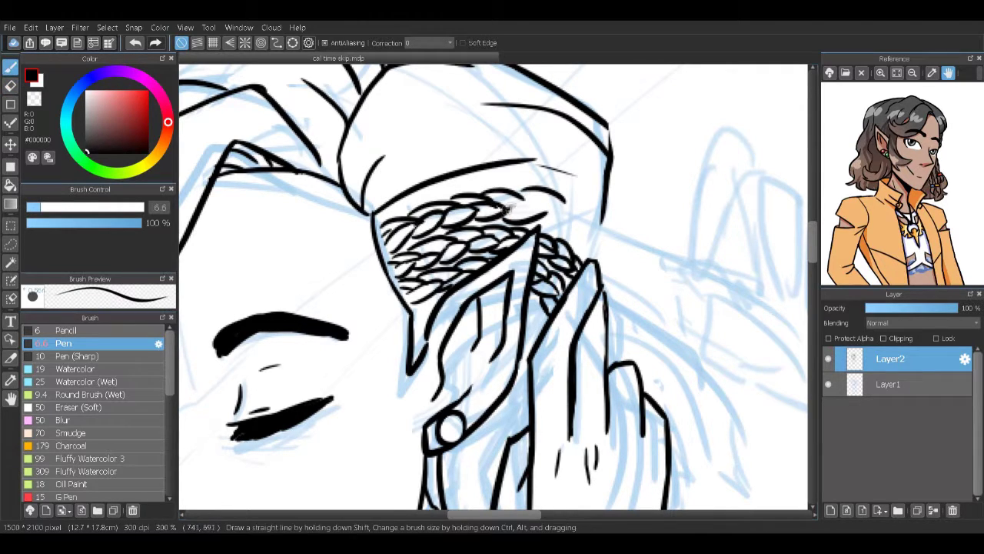
Step: Ink a loose curled lock hanging from the gathered hair over the near hand, and erase overlapping finger lines
{"action": "mouse_move", "coordinate": [560, 216]}
{"action": "left_mouse_down"}
{"action": "mouse_move", "coordinate": [570, 203]}
{"action": "mouse_move", "coordinate": [603, 251]}
{"action": "mouse_move", "coordinate": [614, 294]}
{"action": "left_mouse_up"}
{"action": "key", "text": "ctrl+z"}
{"action": "left_click_drag", "start_coordinate": [582, 323], "coordinate": [561, 499]}
{"action": "mouse_move", "coordinate": [599, 288]}
{"action": "left_mouse_down"}
{"action": "mouse_move", "coordinate": [546, 399]}
{"action": "mouse_move", "coordinate": [549, 457]}
{"action": "left_mouse_up"}
{"action": "left_click_drag", "start_coordinate": [554, 400], "coordinate": [600, 439]}
{"action": "left_click_drag", "start_coordinate": [585, 430], "coordinate": [620, 369]}
{"action": "key", "text": "e"}
{"action": "left_click_drag", "start_coordinate": [557, 268], "coordinate": [561, 332]}
Step: Ink a long lock sweeping back from the gathered hair to a curled tip, plus the strand at its root
{"action": "key", "text": "p"}
{"action": "left_click_drag", "start_coordinate": [530, 192], "coordinate": [668, 224]}
{"action": "key", "text": "ctrl+z"}
{"action": "left_click_drag", "start_coordinate": [572, 196], "coordinate": [784, 288]}
{"action": "left_click_drag", "start_coordinate": [783, 288], "coordinate": [696, 234]}
{"action": "left_click_drag", "start_coordinate": [659, 276], "coordinate": [670, 329]}
{"action": "mouse_move", "coordinate": [696, 234]}
{"action": "left_mouse_down"}
{"action": "mouse_move", "coordinate": [723, 330]}
{"action": "mouse_move", "coordinate": [653, 345]}
{"action": "mouse_move", "coordinate": [680, 362]}
{"action": "left_mouse_up"}
{"action": "left_click_drag", "start_coordinate": [482, 129], "coordinate": [525, 187]}
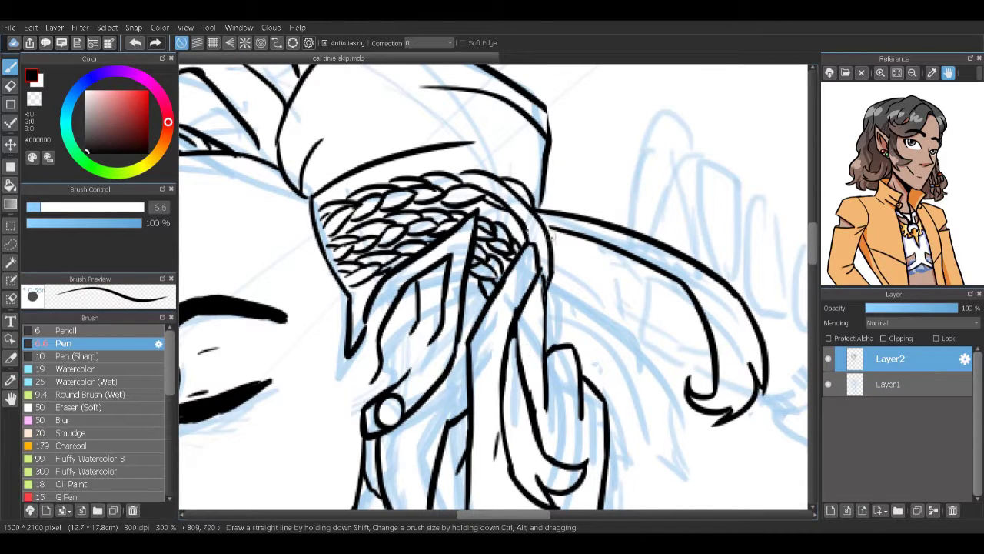
Step: Ink a second curled lock falling over the near hand's fingers, and erase the lines overlapping it
{"action": "left_click_drag", "start_coordinate": [549, 292], "coordinate": [601, 455]}
{"action": "left_click_drag", "start_coordinate": [552, 396], "coordinate": [579, 452]}
{"action": "left_click_drag", "start_coordinate": [624, 438], "coordinate": [658, 473]}
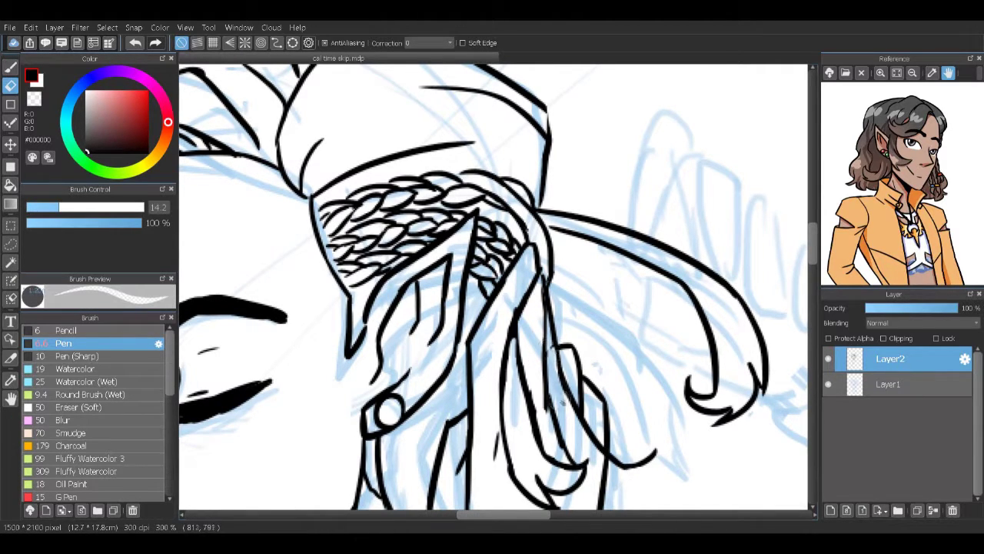
{"action": "left_click_drag", "start_coordinate": [538, 346], "coordinate": [515, 277]}
{"action": "left_click_drag", "start_coordinate": [635, 382], "coordinate": [573, 419]}
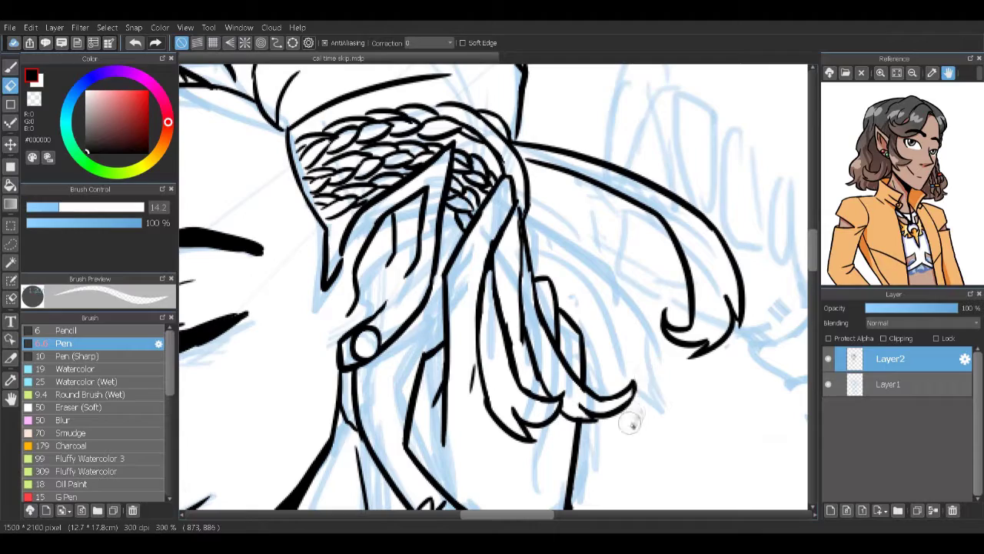
{"action": "key", "text": "b"}
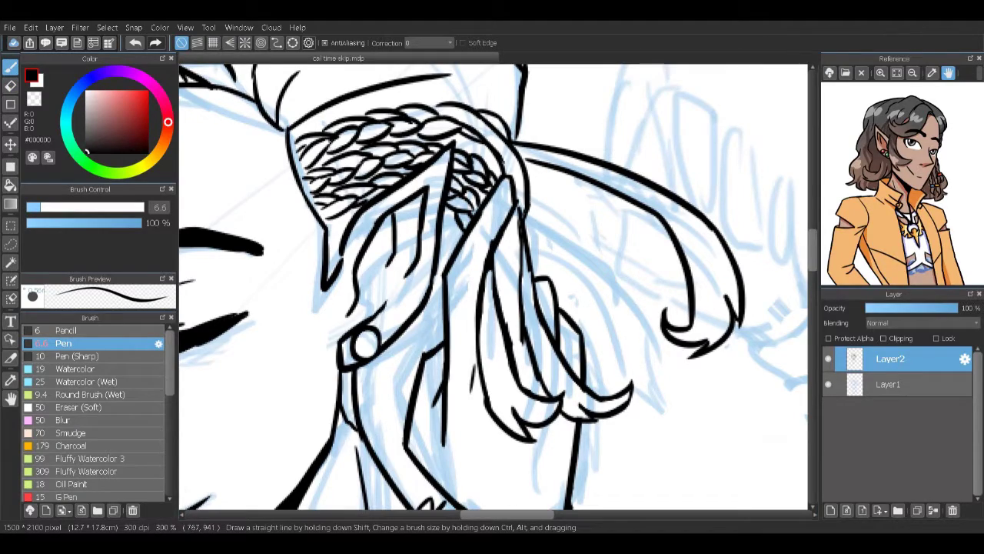
Step: Ink the hair strand behind the earring and the small curl at the nape beside the palm
{"action": "mouse_move", "coordinate": [492, 284]}
{"action": "left_mouse_down"}
{"action": "mouse_move", "coordinate": [363, 351]}
{"action": "mouse_move", "coordinate": [397, 355]}
{"action": "mouse_move", "coordinate": [484, 267]}
{"action": "mouse_move", "coordinate": [576, 377]}
{"action": "left_mouse_up"}
{"action": "mouse_move", "coordinate": [421, 222]}
{"action": "left_mouse_down"}
{"action": "mouse_move", "coordinate": [508, 307]}
{"action": "mouse_move", "coordinate": [511, 354]}
{"action": "mouse_move", "coordinate": [292, 311]}
{"action": "left_mouse_up"}
{"action": "left_click_drag", "start_coordinate": [339, 286], "coordinate": [267, 306]}
{"action": "mouse_move", "coordinate": [376, 350]}
{"action": "left_mouse_down"}
{"action": "mouse_move", "coordinate": [323, 446]}
{"action": "mouse_move", "coordinate": [368, 366]}
{"action": "mouse_move", "coordinate": [426, 484]}
{"action": "left_mouse_up"}
{"action": "left_click_drag", "start_coordinate": [394, 409], "coordinate": [358, 485]}
{"action": "left_click_drag", "start_coordinate": [377, 383], "coordinate": [366, 438]}
{"action": "scroll", "coordinate": [444, 490], "scroll_direction": "down", "scroll_amount": 2}
{"action": "left_click_drag", "start_coordinate": [615, 307], "coordinate": [392, 307]}
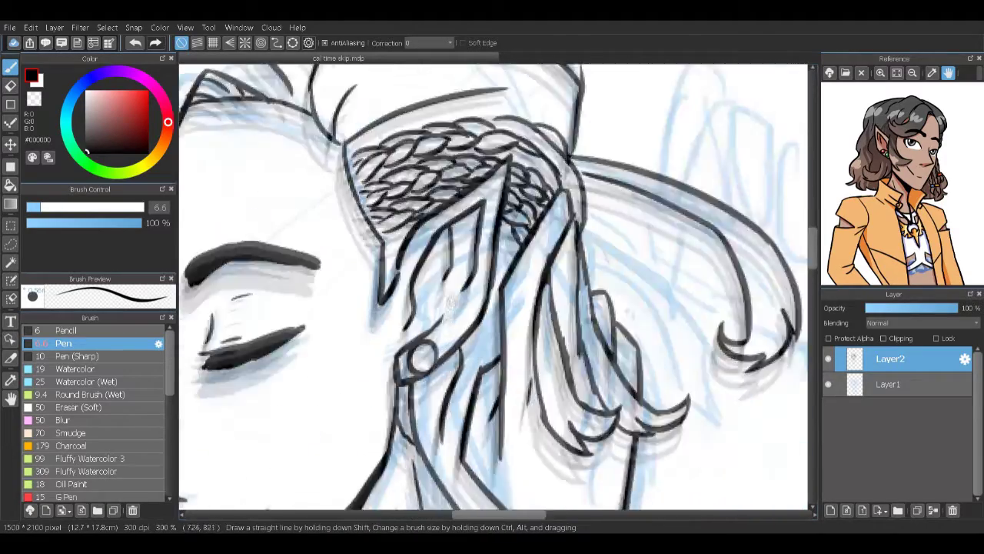
Step: Ink a third curled lock behind the near hand and the hair end showing beside the wrist
{"action": "left_click_drag", "start_coordinate": [323, 115], "coordinate": [431, 269]}
{"action": "mouse_move", "coordinate": [607, 265]}
{"action": "left_mouse_down"}
{"action": "mouse_move", "coordinate": [639, 304]}
{"action": "mouse_move", "coordinate": [554, 334]}
{"action": "left_mouse_up"}
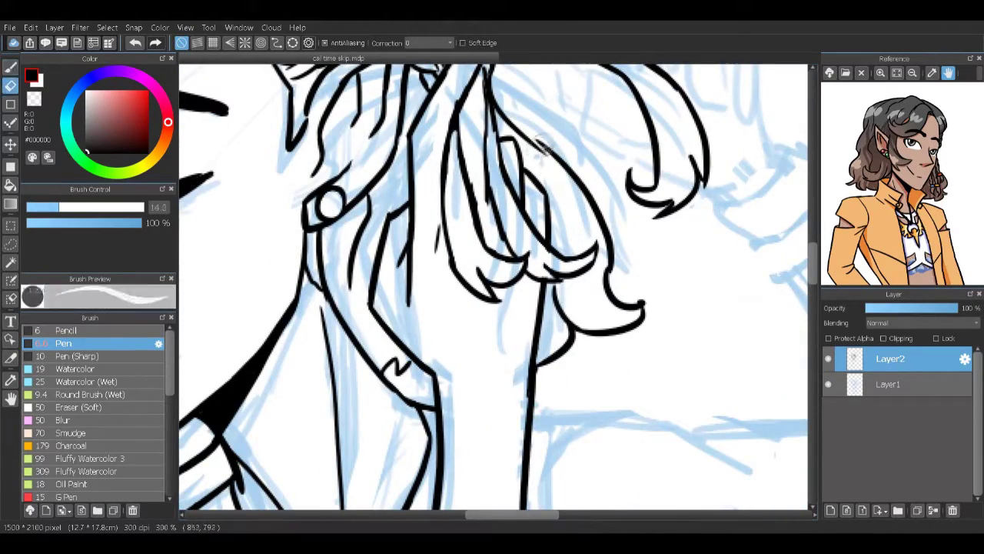
{"action": "scroll", "coordinate": [372, 358], "scroll_direction": "down", "scroll_amount": 3}
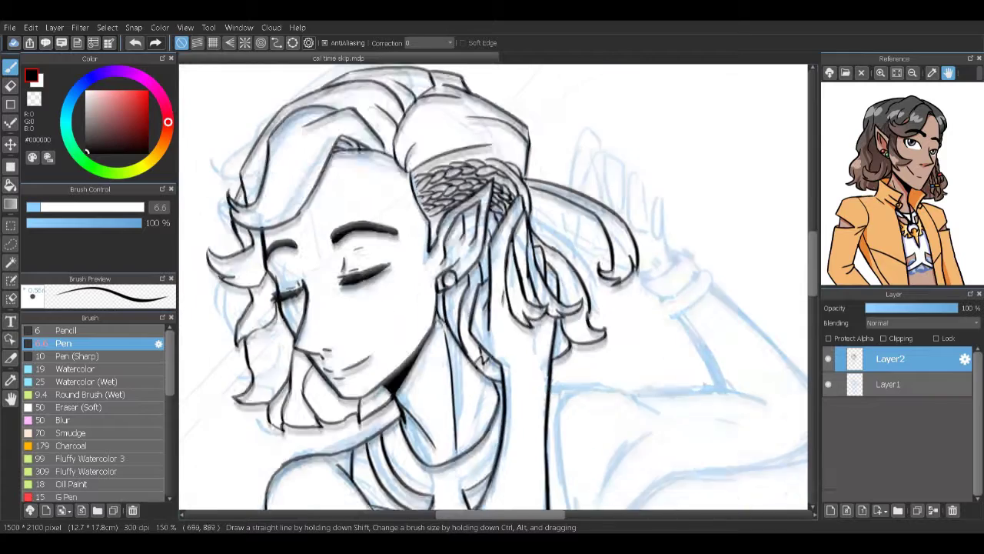
{"action": "mouse_move", "coordinate": [620, 382]}
{"action": "left_mouse_down"}
{"action": "mouse_move", "coordinate": [608, 340]}
{"action": "mouse_move", "coordinate": [715, 353]}
{"action": "mouse_move", "coordinate": [501, 392]}
{"action": "left_mouse_up"}
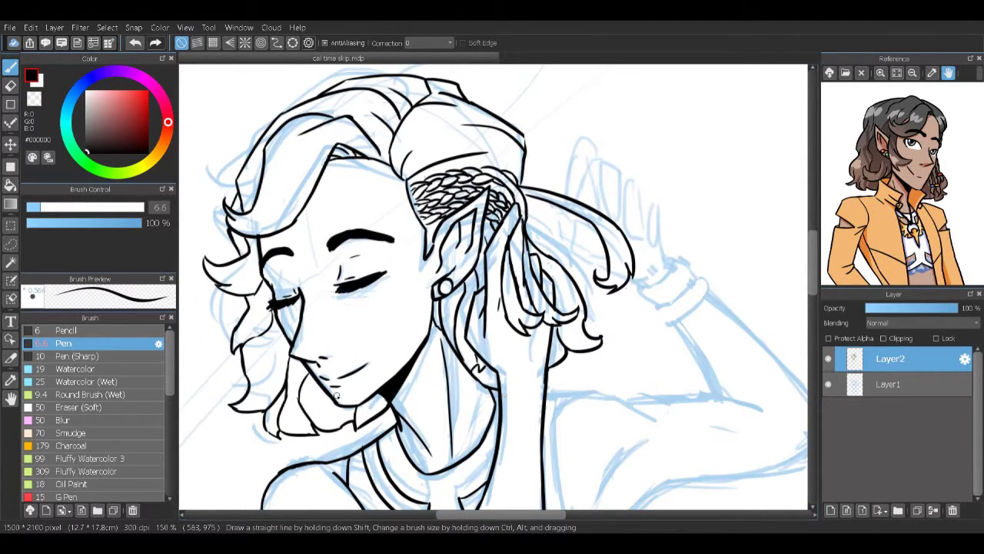
Step: Erase the outer contour of the back of the head and redraw it closer in, down to the braids
{"action": "scroll", "coordinate": [492, 284], "scroll_direction": "up", "scroll_amount": 1}
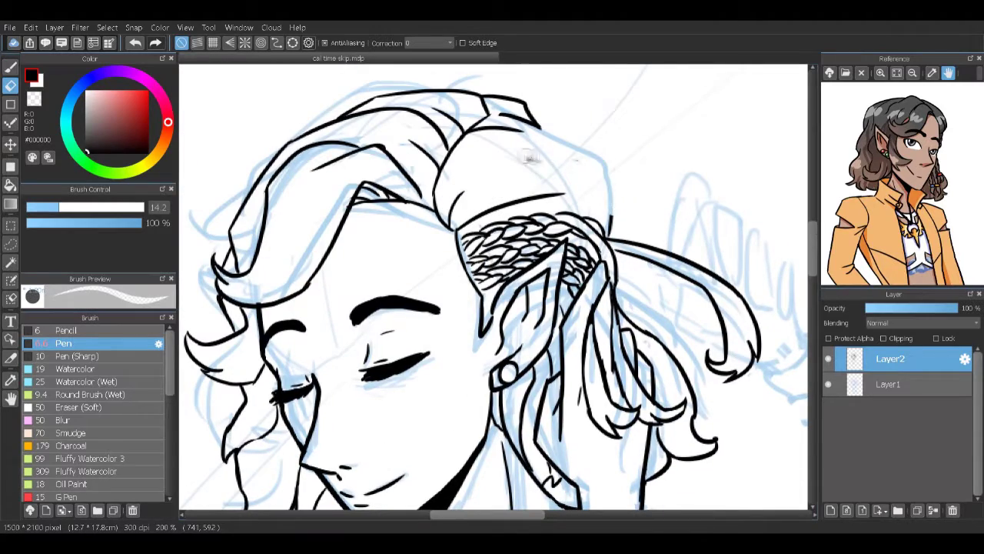
{"action": "left_click_drag", "start_coordinate": [573, 123], "coordinate": [582, 178]}
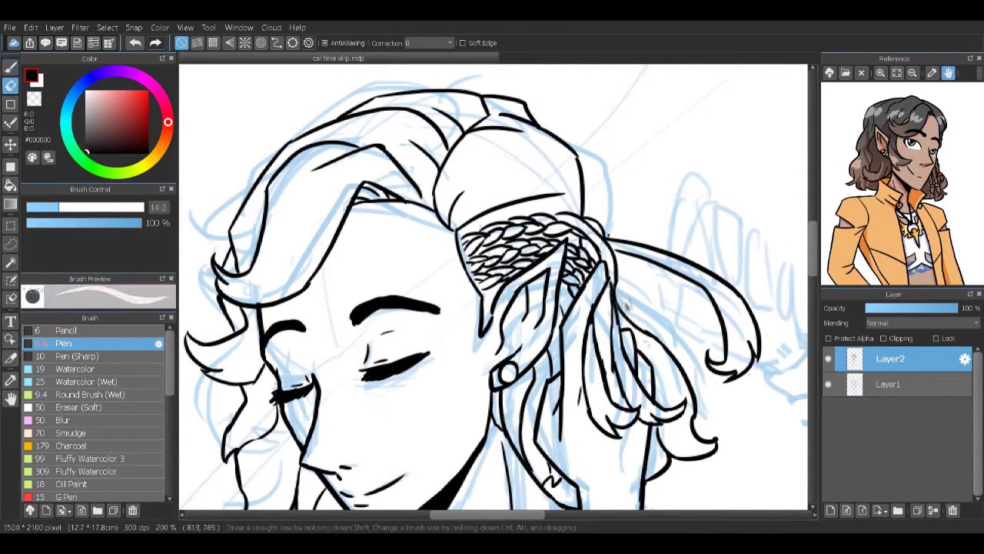
{"action": "key", "text": "e"}
Step: Redraw the hairline at the temple and erase the gathered hair's front outline where it meets the forehead
{"action": "scroll", "coordinate": [678, 384], "scroll_direction": "down", "scroll_amount": 2}
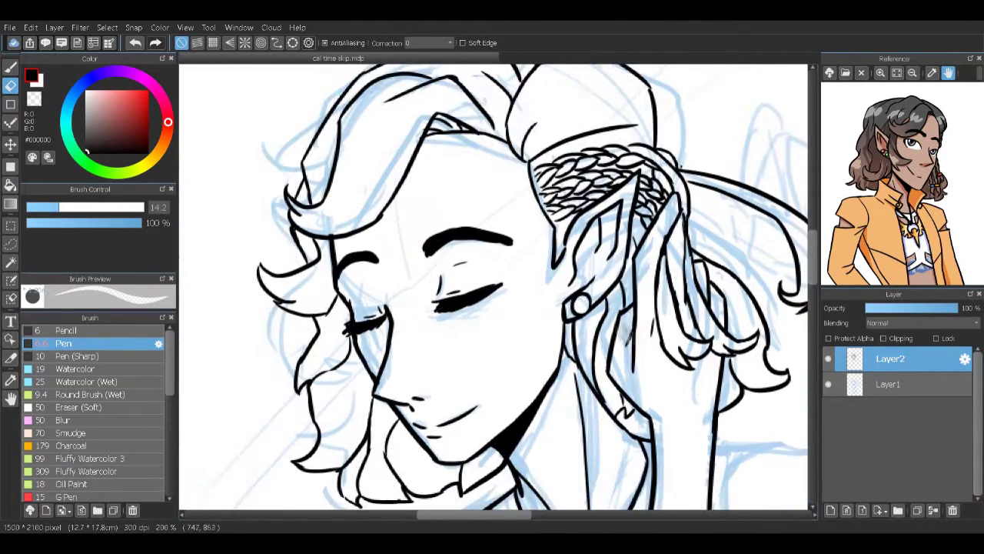
{"action": "key", "text": "p"}
{"action": "left_click_drag", "start_coordinate": [478, 183], "coordinate": [507, 234]}
{"action": "left_click_drag", "start_coordinate": [511, 199], "coordinate": [523, 241]}
{"action": "key", "text": "ctrl+z"}
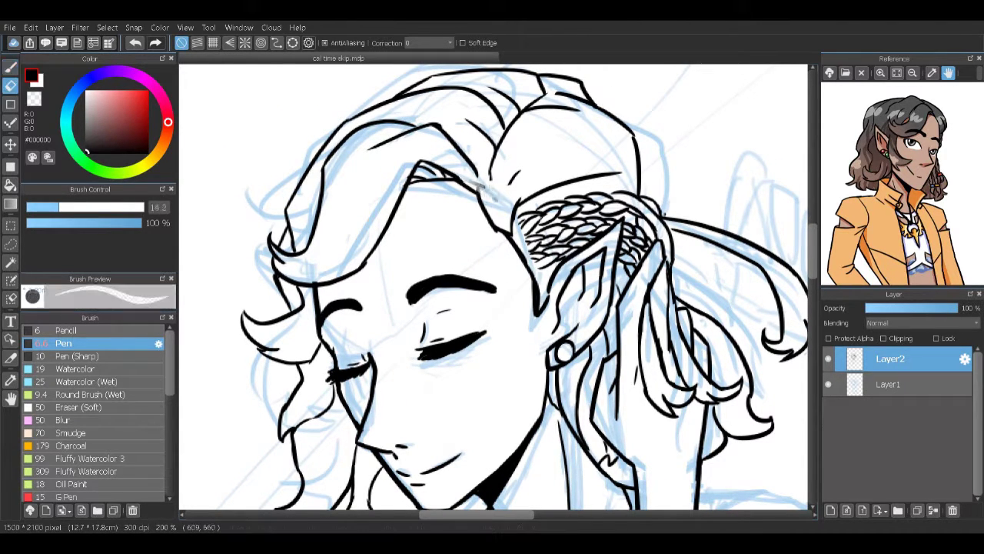
Step: Redraw the lower contour of the gathered hair above the braids and ink strand lines across its volume
{"action": "mouse_move", "coordinate": [488, 185]}
{"action": "left_mouse_down"}
{"action": "mouse_move", "coordinate": [543, 162]}
{"action": "mouse_move", "coordinate": [619, 175]}
{"action": "left_mouse_up"}
{"action": "key", "text": "e"}
{"action": "key", "text": "p"}
{"action": "mouse_move", "coordinate": [529, 163]}
{"action": "left_mouse_down"}
{"action": "mouse_move", "coordinate": [636, 154]}
{"action": "mouse_move", "coordinate": [555, 129]}
{"action": "left_mouse_up"}
{"action": "key", "text": "e"}
{"action": "key", "text": "p"}
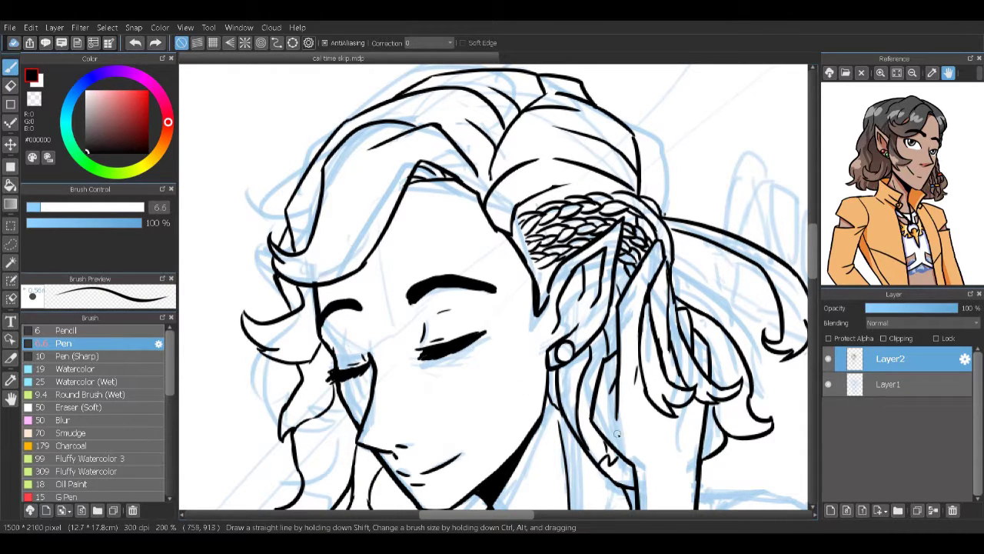
{"action": "key", "text": "e"}
{"action": "mouse_move", "coordinate": [736, 176]}
{"action": "left_mouse_down"}
{"action": "mouse_move", "coordinate": [561, 115]}
{"action": "mouse_move", "coordinate": [545, 145]}
{"action": "left_mouse_up"}
{"action": "key", "text": "p"}
{"action": "key", "text": "ctrl+z"}
{"action": "key", "text": "ctrl+z"}
Step: Ink the far hand's outer edge, its curled fingers, and the thumb and palm contour behind the long lock
{"action": "left_click_drag", "start_coordinate": [653, 260], "coordinate": [677, 291]}
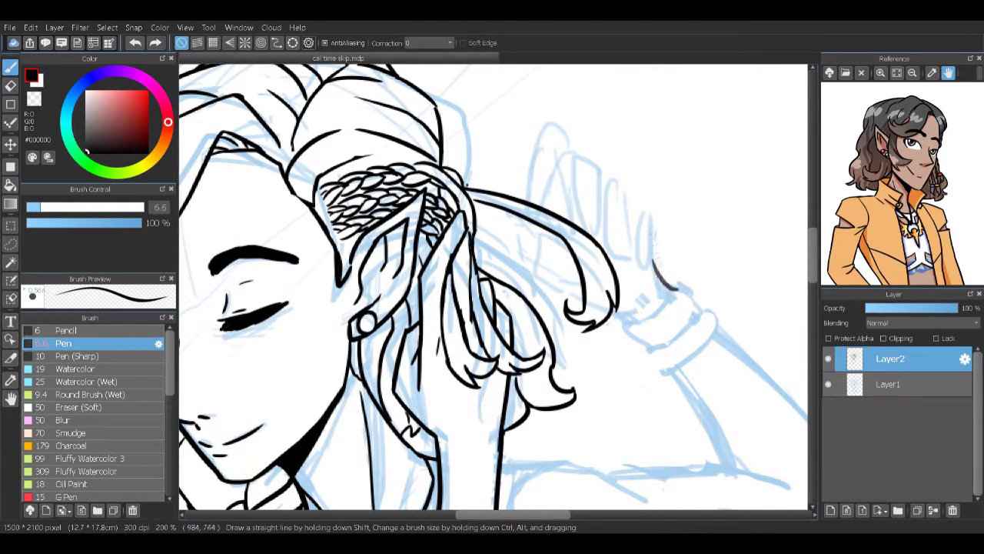
{"action": "left_click_drag", "start_coordinate": [621, 177], "coordinate": [599, 198]}
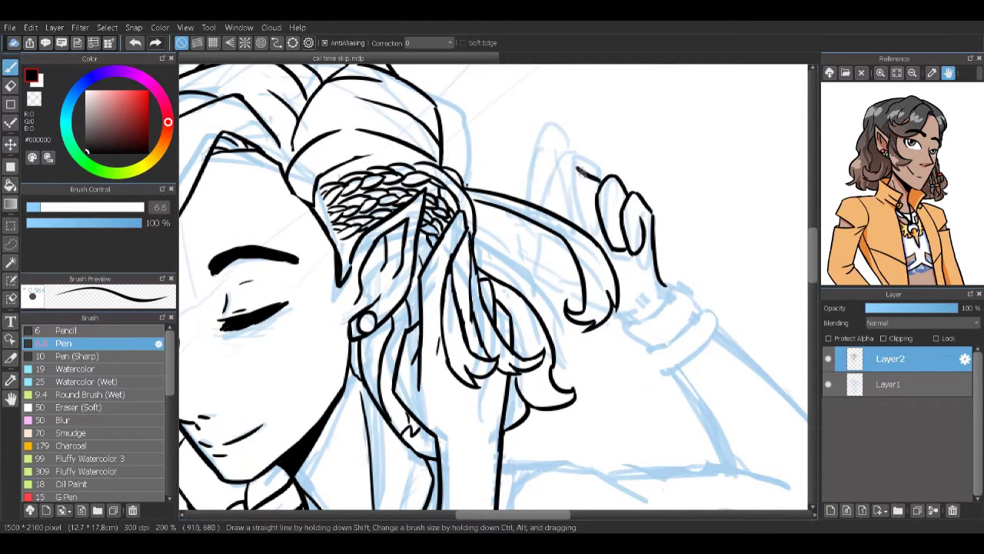
{"action": "key", "text": "e"}
{"action": "key", "text": "p"}
{"action": "key", "text": "e"}
{"action": "key", "text": "p"}
{"action": "key", "text": "e"}
{"action": "mouse_move", "coordinate": [593, 231]}
{"action": "left_mouse_down"}
{"action": "mouse_move", "coordinate": [558, 192]}
{"action": "mouse_move", "coordinate": [570, 168]}
{"action": "left_mouse_up"}
{"action": "key", "text": "p"}
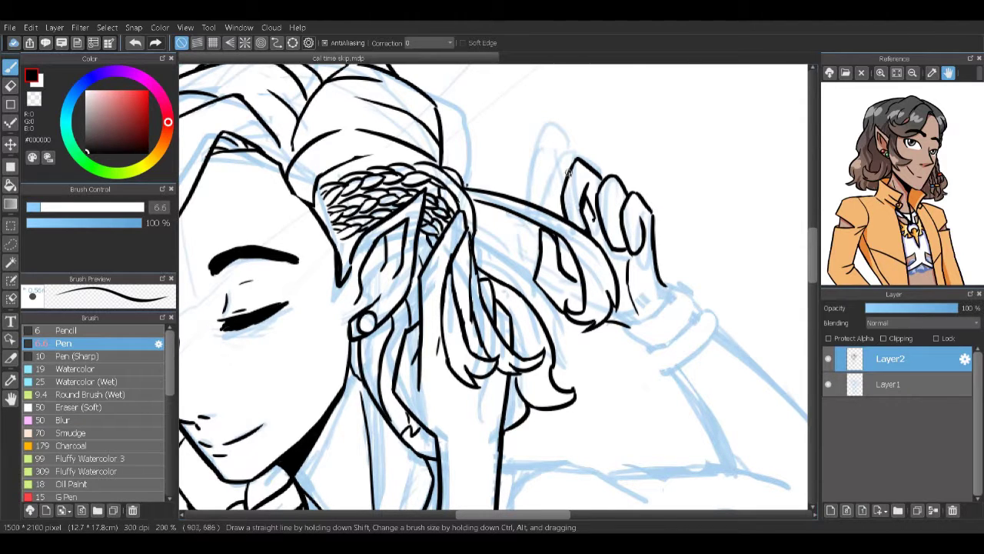
Step: Ink the far hand's index finger pinching the long lock and retouch the thumb contour below it
{"action": "key", "text": "e"}
{"action": "left_click_drag", "start_coordinate": [578, 189], "coordinate": [554, 175]}
{"action": "key", "text": "p"}
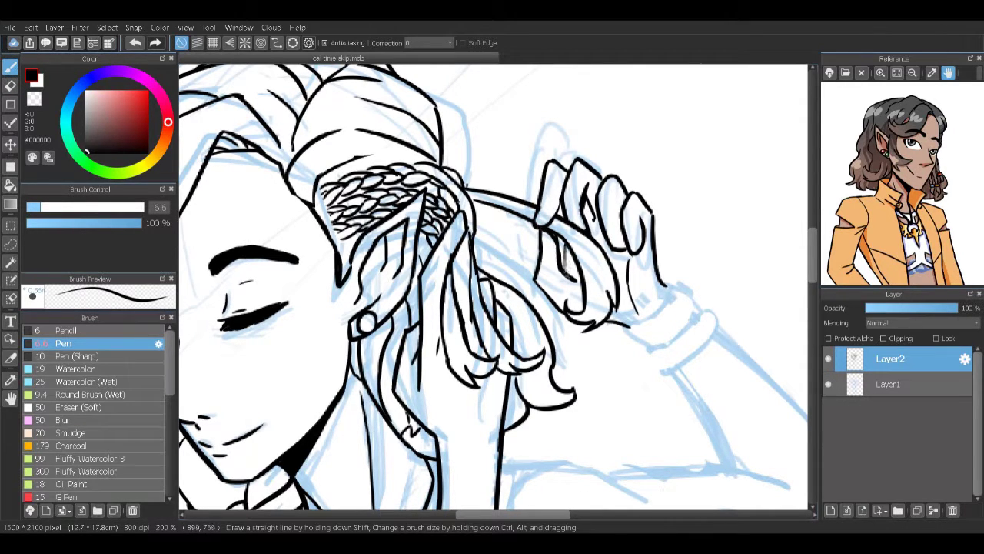
{"action": "key", "text": "e"}
{"action": "left_click_drag", "start_coordinate": [575, 292], "coordinate": [569, 271]}
{"action": "key", "text": "p"}
Step: Clean up and re-ink the lines between the far hand's fingers above the held lock
{"action": "key", "text": "e"}
{"action": "key", "text": "p"}
{"action": "key", "text": "e"}
{"action": "mouse_move", "coordinate": [597, 184]}
{"action": "left_mouse_down"}
{"action": "mouse_move", "coordinate": [596, 222]}
{"action": "mouse_move", "coordinate": [591, 186]}
{"action": "mouse_move", "coordinate": [603, 244]}
{"action": "left_mouse_up"}
{"action": "key", "text": "p"}
{"action": "key", "text": "e"}
{"action": "key", "text": "p"}
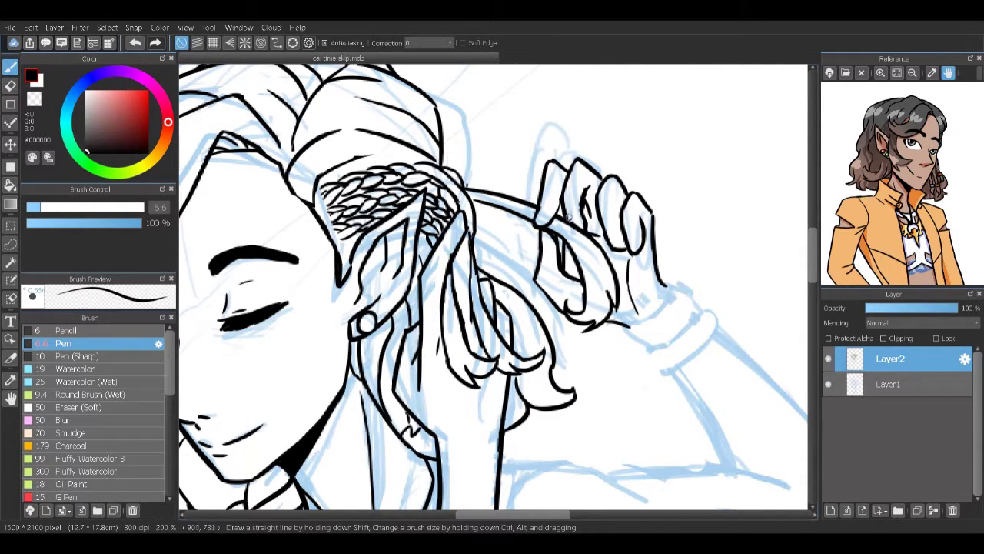
Step: Ink both edges of the far forearm and the underside of the raised upper arm down to the armpit
{"action": "key", "text": "e"}
{"action": "mouse_move", "coordinate": [626, 328]}
{"action": "left_mouse_down"}
{"action": "mouse_move", "coordinate": [572, 220]}
{"action": "mouse_move", "coordinate": [498, 202]}
{"action": "mouse_move", "coordinate": [570, 289]}
{"action": "mouse_move", "coordinate": [645, 354]}
{"action": "left_mouse_up"}
{"action": "key", "text": "p"}
{"action": "mouse_move", "coordinate": [534, 158]}
{"action": "left_mouse_down"}
{"action": "mouse_move", "coordinate": [758, 375]}
{"action": "mouse_move", "coordinate": [753, 241]}
{"action": "left_mouse_up"}
{"action": "mouse_move", "coordinate": [502, 335]}
{"action": "left_mouse_down"}
{"action": "mouse_move", "coordinate": [446, 429]}
{"action": "mouse_move", "coordinate": [730, 274]}
{"action": "left_mouse_up"}
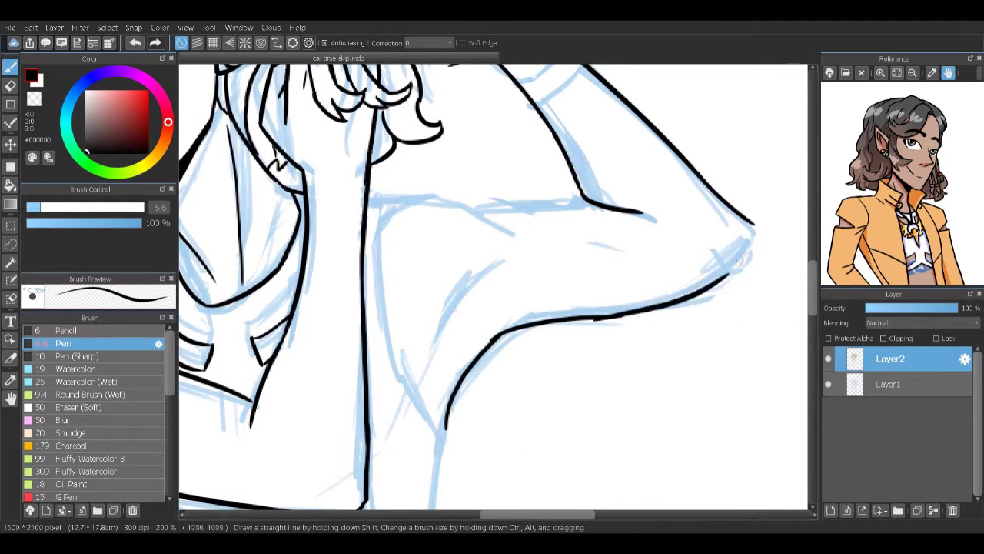
Step: Redraw the upper arm's underside to the elbow, round off the elbow tip, and erase the excess line there
{"action": "key", "text": "ctrl+z"}
{"action": "left_click_drag", "start_coordinate": [596, 319], "coordinate": [746, 259]}
{"action": "left_click_drag", "start_coordinate": [758, 224], "coordinate": [737, 269]}
{"action": "key", "text": "e"}
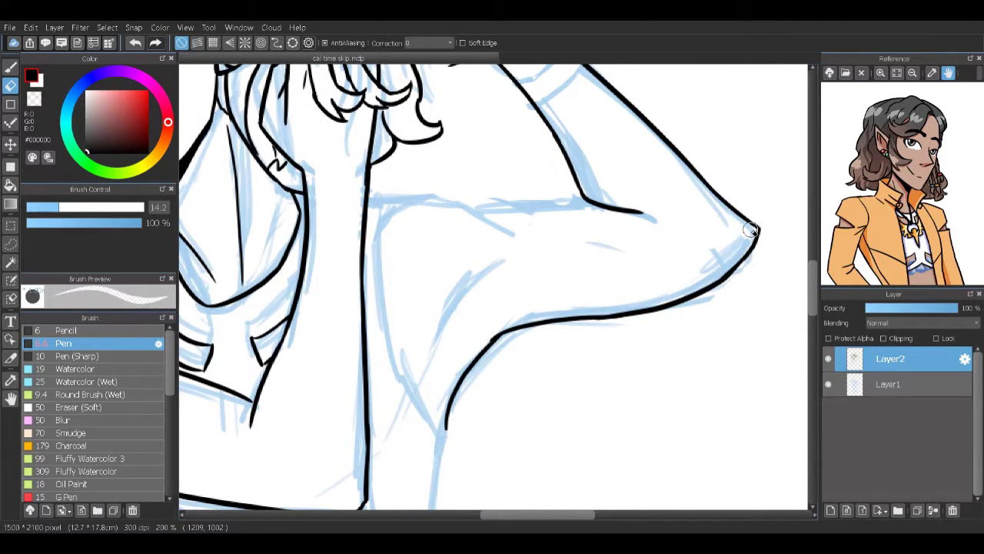
{"action": "left_click_drag", "start_coordinate": [752, 230], "coordinate": [802, 284]}
Step: Ink the far shoulder line, the crop top's armhole with the armpit crease, and the torso side below the raised arm
{"action": "key", "text": "b"}
{"action": "left_click_drag", "start_coordinate": [419, 261], "coordinate": [557, 296]}
{"action": "mouse_move", "coordinate": [527, 271]}
{"action": "left_mouse_down"}
{"action": "mouse_move", "coordinate": [566, 301]}
{"action": "mouse_move", "coordinate": [649, 263]}
{"action": "left_mouse_up"}
{"action": "mouse_move", "coordinate": [471, 450]}
{"action": "left_mouse_down"}
{"action": "mouse_move", "coordinate": [498, 381]}
{"action": "mouse_move", "coordinate": [546, 345]}
{"action": "left_mouse_up"}
{"action": "key", "text": "ctrl+z"}
{"action": "left_click_drag", "start_coordinate": [542, 350], "coordinate": [569, 223]}
{"action": "mouse_move", "coordinate": [452, 140]}
{"action": "left_mouse_down"}
{"action": "mouse_move", "coordinate": [463, 274]}
{"action": "mouse_move", "coordinate": [515, 367]}
{"action": "mouse_move", "coordinate": [569, 308]}
{"action": "mouse_move", "coordinate": [563, 163]}
{"action": "mouse_move", "coordinate": [519, 508]}
{"action": "left_mouse_up"}
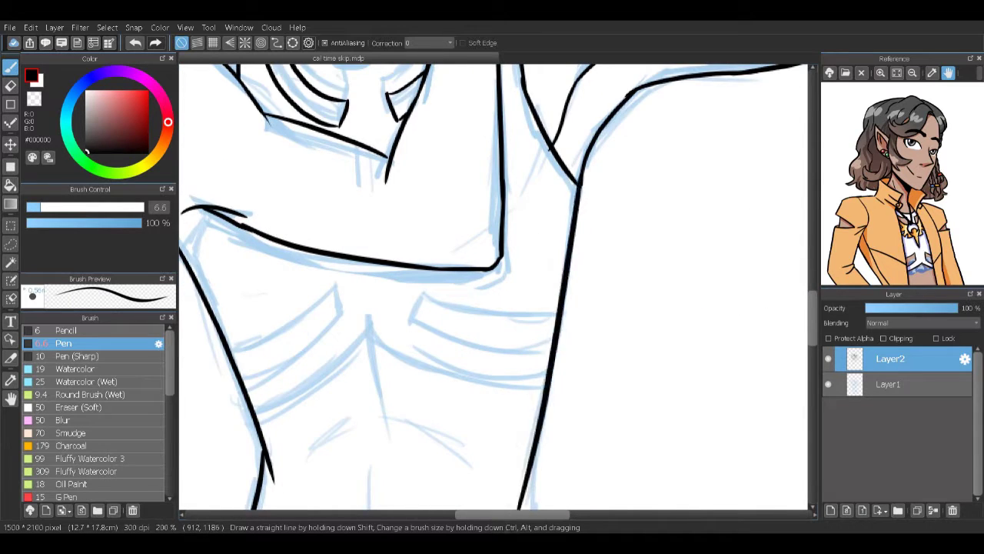
Step: Ink both sides of the waist down to the belt and the abdominal midline with the navel
{"action": "left_click_drag", "start_coordinate": [492, 461], "coordinate": [507, 62]}
{"action": "left_click_drag", "start_coordinate": [492, 385], "coordinate": [538, 323]}
{"action": "left_click_drag", "start_coordinate": [355, 201], "coordinate": [295, 369]}
{"action": "left_click_drag", "start_coordinate": [615, 208], "coordinate": [617, 355]}
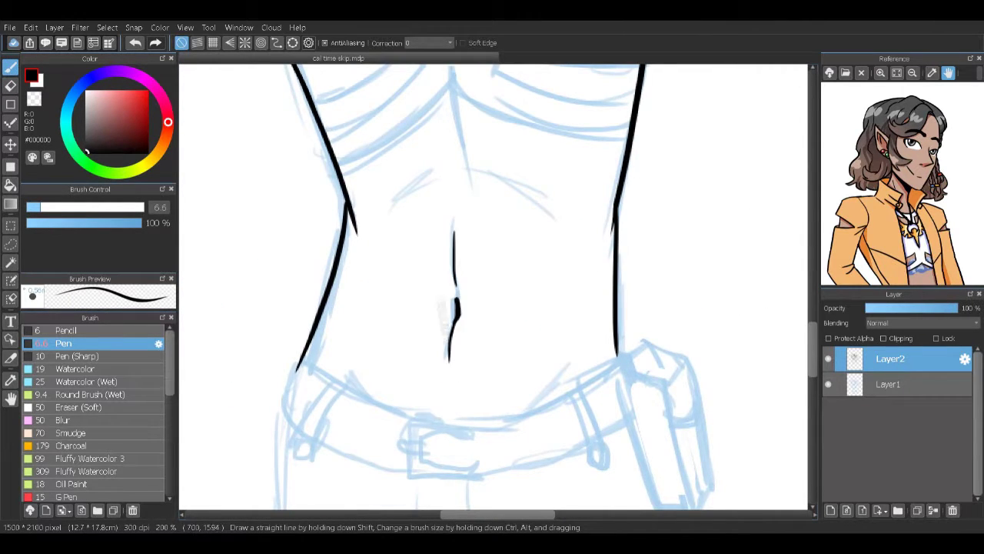
{"action": "left_click_drag", "start_coordinate": [448, 348], "coordinate": [466, 507]}
{"action": "key", "text": "ctrl+z"}
Step: Ink the crop top's pointed lower hem, the short line under the near arm, and the stripes across the ribs
{"action": "mouse_move", "coordinate": [472, 284]}
{"action": "left_mouse_down"}
{"action": "mouse_move", "coordinate": [360, 358]}
{"action": "mouse_move", "coordinate": [653, 319]}
{"action": "mouse_move", "coordinate": [695, 427]}
{"action": "left_mouse_up"}
{"action": "left_click_drag", "start_coordinate": [339, 281], "coordinate": [311, 315]}
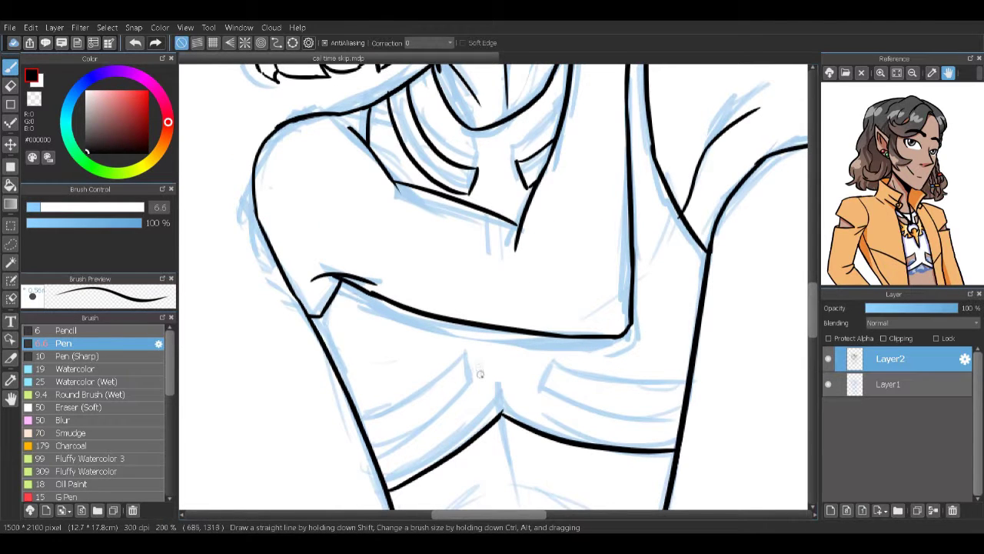
{"action": "left_click_drag", "start_coordinate": [471, 355], "coordinate": [365, 427]}
{"action": "mouse_move", "coordinate": [515, 355]}
{"action": "left_mouse_down"}
{"action": "mouse_move", "coordinate": [513, 383]}
{"action": "mouse_move", "coordinate": [684, 389]}
{"action": "left_mouse_up"}
{"action": "left_click_drag", "start_coordinate": [537, 402], "coordinate": [680, 423]}
{"action": "key", "text": "ctrl+z"}
{"action": "left_click_drag", "start_coordinate": [539, 381], "coordinate": [685, 388]}
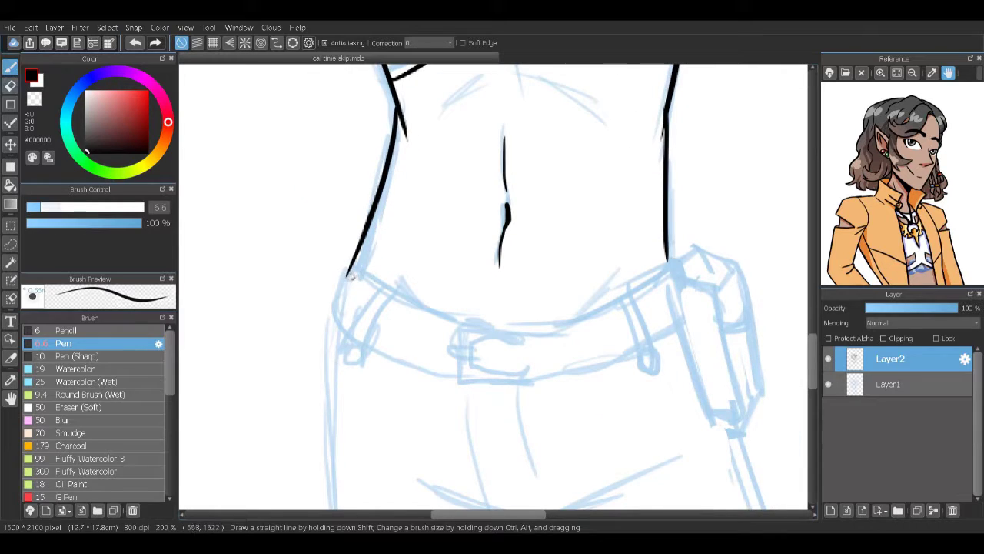
Step: Ink the belt's curved upper edge across the hips from one side of the waist to the other
{"action": "left_click_drag", "start_coordinate": [349, 267], "coordinate": [677, 290]}
{"action": "key", "text": "ctrl+z"}
{"action": "mouse_move", "coordinate": [456, 332]}
{"action": "left_mouse_down"}
{"action": "mouse_move", "coordinate": [634, 300]}
{"action": "mouse_move", "coordinate": [667, 262]}
{"action": "left_mouse_up"}
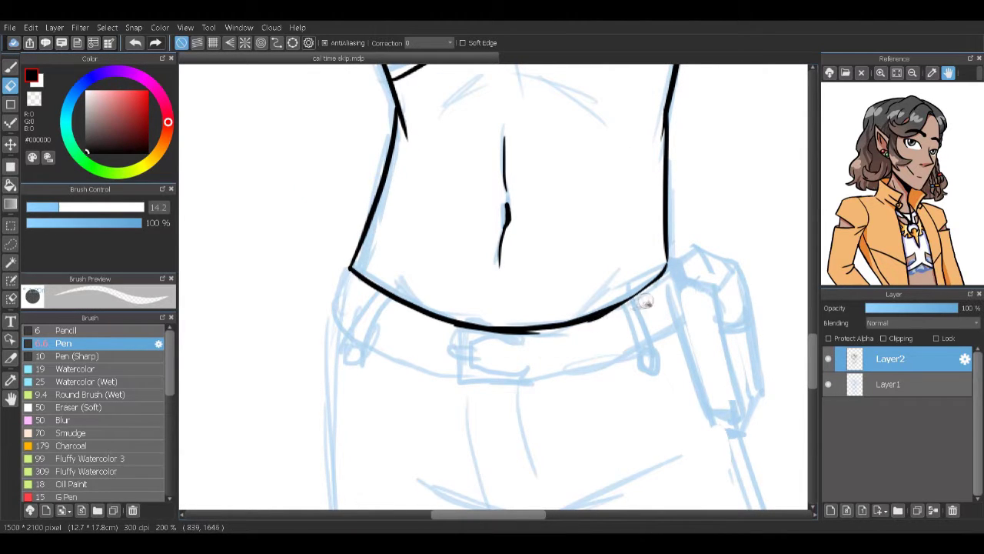
{"action": "key", "text": "ctrl+z"}
Step: Ink the belt's lower edge and its two rounded ends at the hips, erasing and redrawing the far end
{"action": "mouse_move", "coordinate": [338, 263]}
{"action": "left_mouse_down"}
{"action": "mouse_move", "coordinate": [326, 320]}
{"action": "mouse_move", "coordinate": [633, 362]}
{"action": "mouse_move", "coordinate": [568, 368]}
{"action": "mouse_move", "coordinate": [694, 321]}
{"action": "left_mouse_up"}
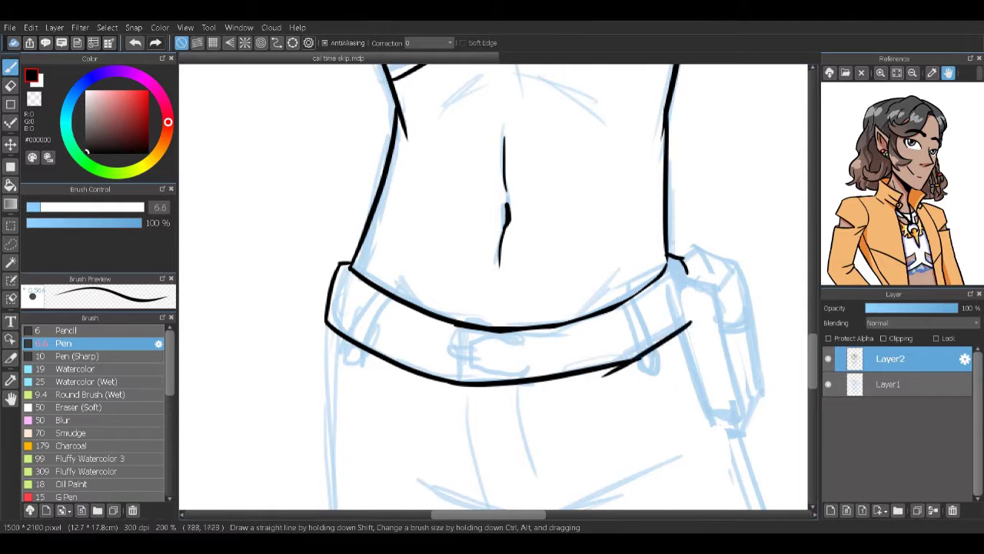
{"action": "left_click_drag", "start_coordinate": [472, 386], "coordinate": [652, 352]}
{"action": "key", "text": "ctrl+z"}
{"action": "left_click_drag", "start_coordinate": [511, 384], "coordinate": [566, 372]}
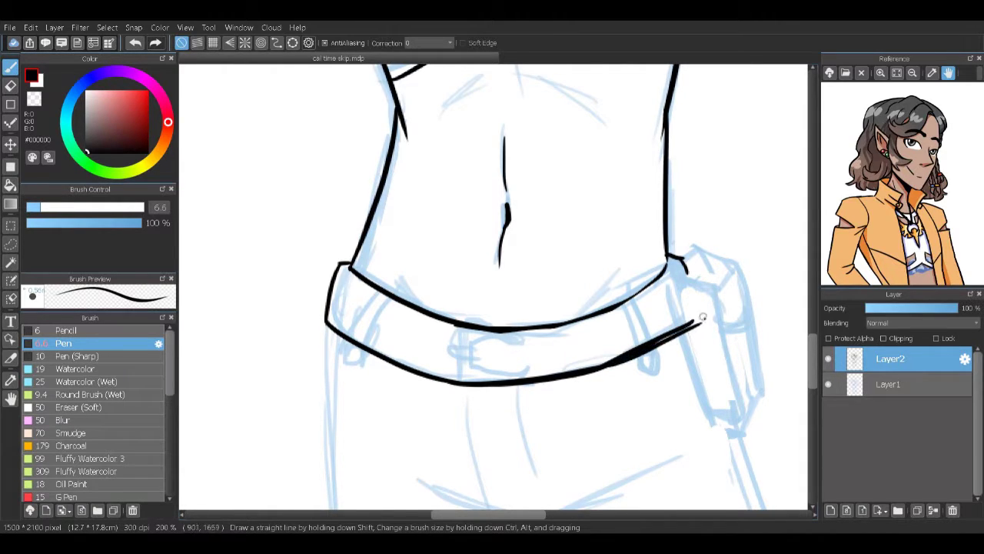
{"action": "key", "text": "ctrl+z"}
{"action": "key", "text": "e"}
{"action": "left_click_drag", "start_coordinate": [684, 262], "coordinate": [692, 299]}
{"action": "key", "text": "b"}
{"action": "left_click_drag", "start_coordinate": [677, 255], "coordinate": [690, 322]}
Step: Ink the belt buckle with its prong and the keeper band and strap tip beside it
{"action": "mouse_move", "coordinate": [458, 326]}
{"action": "left_mouse_down"}
{"action": "mouse_move", "coordinate": [460, 379]}
{"action": "mouse_move", "coordinate": [468, 354]}
{"action": "left_mouse_up"}
{"action": "key", "text": "e"}
{"action": "key", "text": "b"}
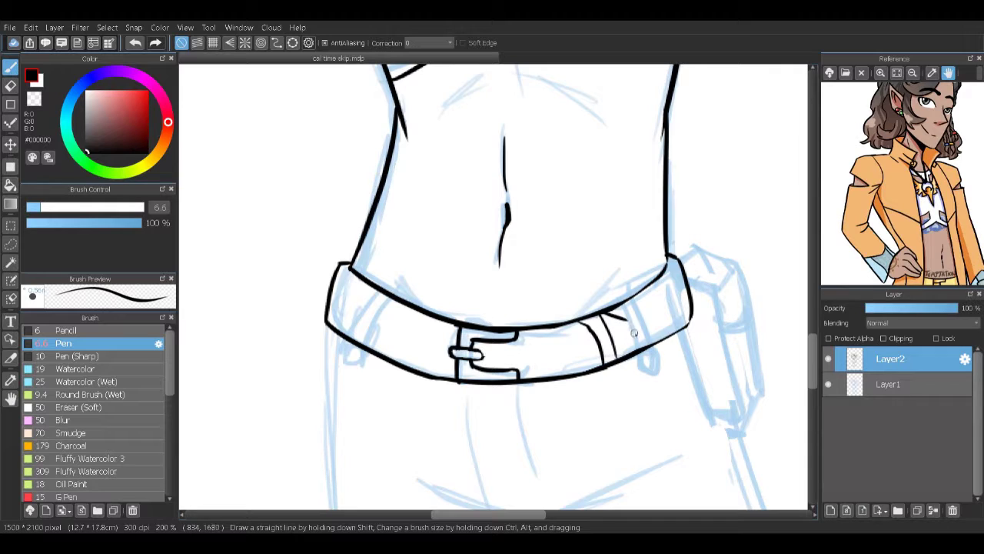
Step: Ink the two belt loops with small rounded ends hanging below the belt
{"action": "left_click_drag", "start_coordinate": [640, 297], "coordinate": [646, 368]}
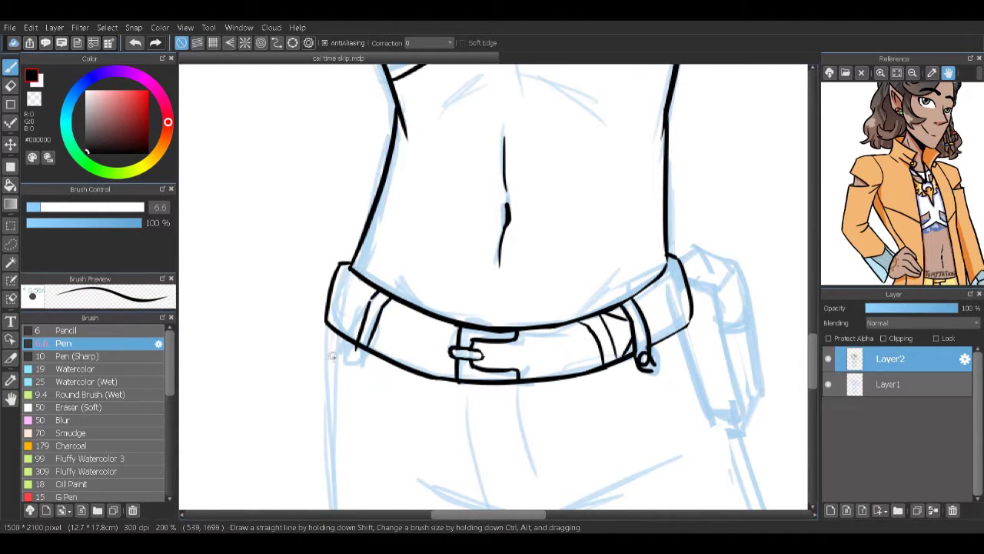
{"action": "left_click_drag", "start_coordinate": [347, 355], "coordinate": [374, 348]}
{"action": "key", "text": "e"}
{"action": "key", "text": "b"}
{"action": "key", "text": "e"}
{"action": "key", "text": "b"}
Step: Ink the outer contour of the near leg from the belt down the thigh
{"action": "scroll", "coordinate": [492, 307], "scroll_direction": "down", "scroll_amount": 3}
{"action": "mouse_move", "coordinate": [289, 323]}
{"action": "left_mouse_down"}
{"action": "mouse_move", "coordinate": [289, 206]}
{"action": "mouse_move", "coordinate": [286, 341]}
{"action": "left_mouse_up"}
{"action": "scroll", "coordinate": [492, 307], "scroll_direction": "down", "scroll_amount": 2}
{"action": "key", "text": "ctrl+z"}
{"action": "left_click_drag", "start_coordinate": [266, 234], "coordinate": [289, 446]}
{"action": "key", "text": "e"}
{"action": "key", "text": "b"}
Step: Ink the V-shaped crotch fold, the near leg's inner line, and the trouser fly below the buckle
{"action": "mouse_move", "coordinate": [371, 282]}
{"action": "left_mouse_down"}
{"action": "mouse_move", "coordinate": [465, 316]}
{"action": "mouse_move", "coordinate": [588, 269]}
{"action": "left_mouse_up"}
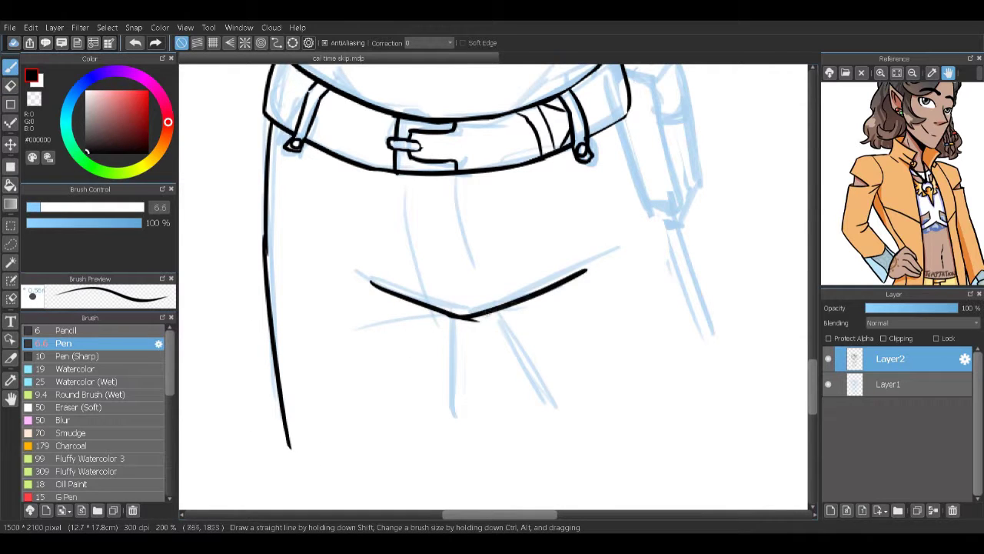
{"action": "left_click_drag", "start_coordinate": [368, 315], "coordinate": [587, 307]}
{"action": "left_click_drag", "start_coordinate": [266, 265], "coordinate": [343, 317]}
{"action": "key", "text": "ctrl+z"}
{"action": "key", "text": "ctrl+z"}
{"action": "left_click_drag", "start_coordinate": [415, 177], "coordinate": [452, 285]}
{"action": "left_click_drag", "start_coordinate": [458, 185], "coordinate": [465, 269]}
Step: Ink the angular outline of the pouch hanging at the far hip
{"action": "mouse_move", "coordinate": [594, 292]}
{"action": "left_mouse_down"}
{"action": "mouse_move", "coordinate": [531, 277]}
{"action": "mouse_move", "coordinate": [496, 401]}
{"action": "left_mouse_up"}
{"action": "mouse_move", "coordinate": [508, 154]}
{"action": "left_mouse_down"}
{"action": "mouse_move", "coordinate": [567, 330]}
{"action": "mouse_move", "coordinate": [602, 286]}
{"action": "left_mouse_up"}
{"action": "key", "text": "ctrl+z"}
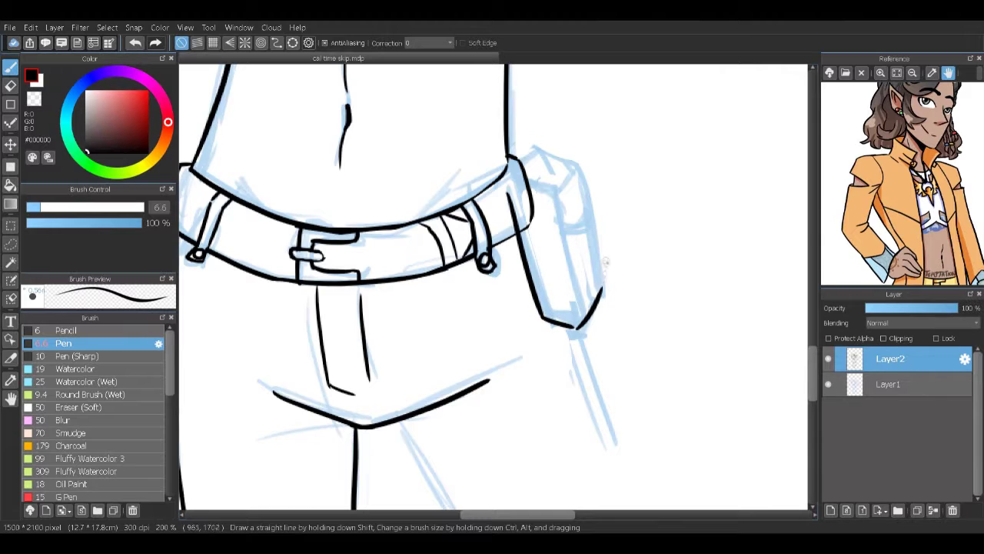
{"action": "left_click_drag", "start_coordinate": [570, 163], "coordinate": [578, 327]}
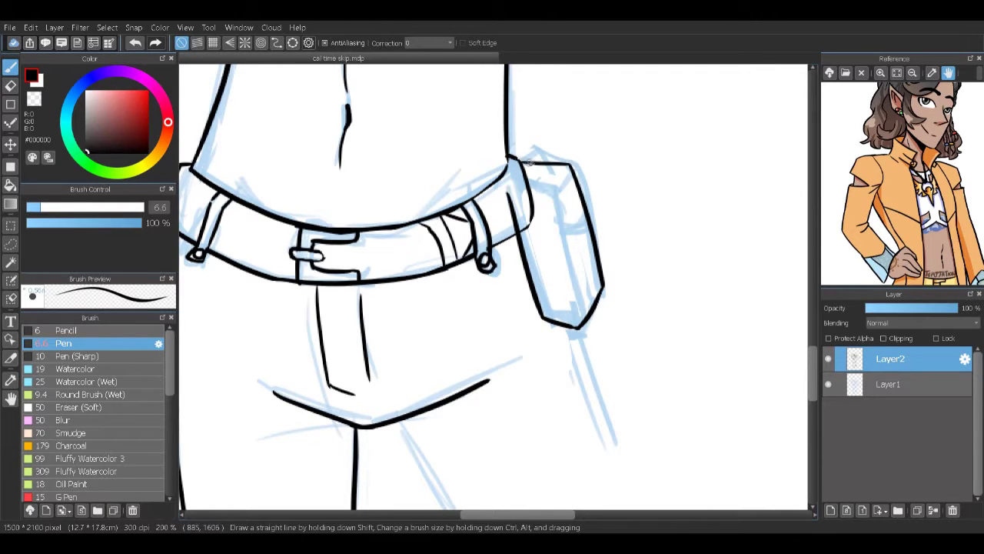
Step: Erase the belt end behind the pouch and ink the pouch's flap, front edge and attachment to the belt
{"action": "key", "text": "e"}
{"action": "key", "text": "b"}
{"action": "left_click_drag", "start_coordinate": [510, 193], "coordinate": [560, 221]}
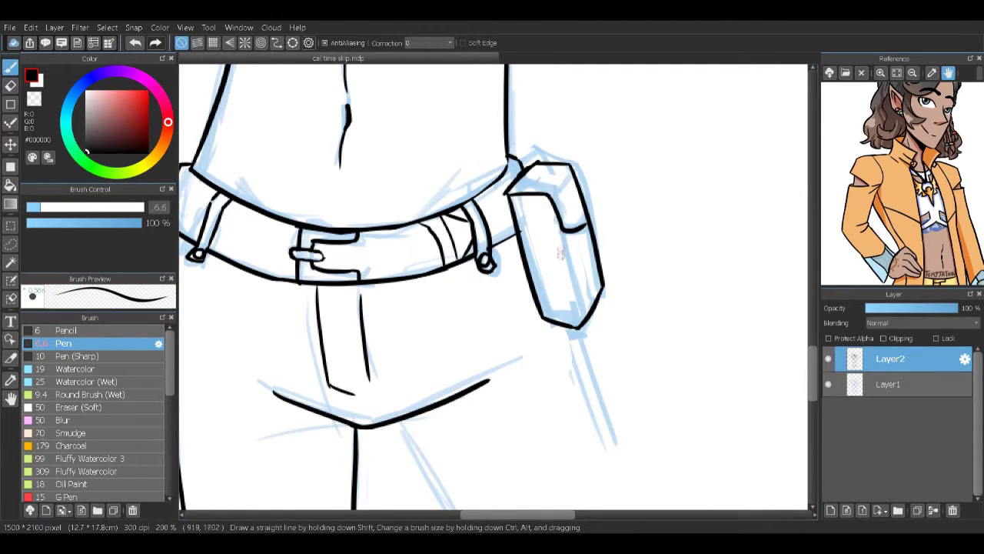
{"action": "left_click_drag", "start_coordinate": [509, 172], "coordinate": [490, 189]}
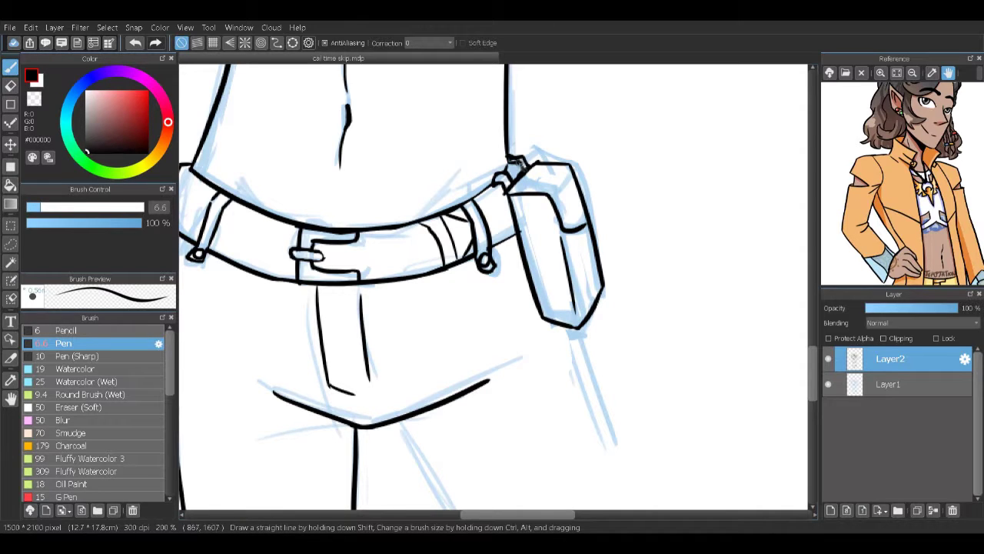
{"action": "key", "text": "ctrl+z"}
Step: Ink the far leg's inner and outer contours and the fabric creases at its groin and hip
{"action": "left_click_drag", "start_coordinate": [540, 365], "coordinate": [590, 257]}
{"action": "left_click_drag", "start_coordinate": [444, 315], "coordinate": [519, 475]}
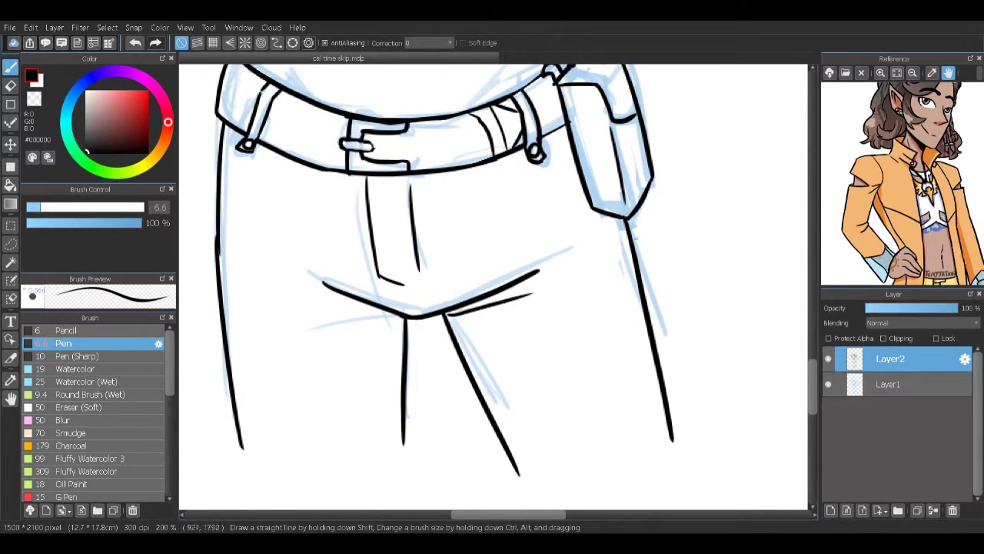
{"action": "left_click_drag", "start_coordinate": [622, 248], "coordinate": [563, 271]}
{"action": "left_click_drag", "start_coordinate": [627, 261], "coordinate": [567, 290]}
Step: Ink the fabric creases on the near hip and thigh and the curved pocket openings on both sides
{"action": "left_click_drag", "start_coordinate": [229, 256], "coordinate": [279, 296]}
{"action": "left_click_drag", "start_coordinate": [233, 239], "coordinate": [283, 279]}
{"action": "left_click_drag", "start_coordinate": [277, 163], "coordinate": [246, 206]}
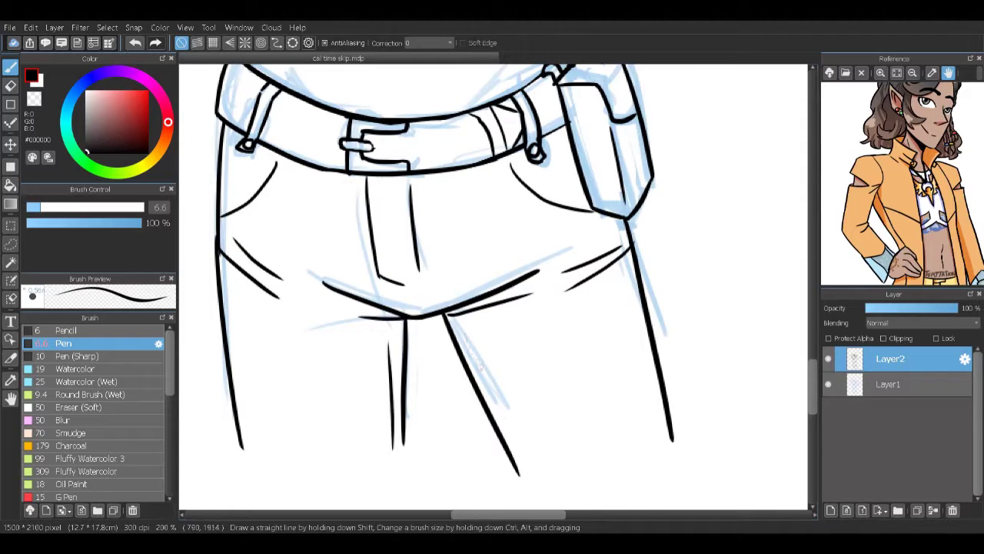
Step: Hide the blue sketch on Layer1 and check the clean line art of the whole figure
{"action": "scroll", "coordinate": [481, 369], "scroll_direction": "up", "scroll_amount": 5}
{"action": "scroll", "coordinate": [481, 369], "scroll_direction": "down", "scroll_amount": 5}
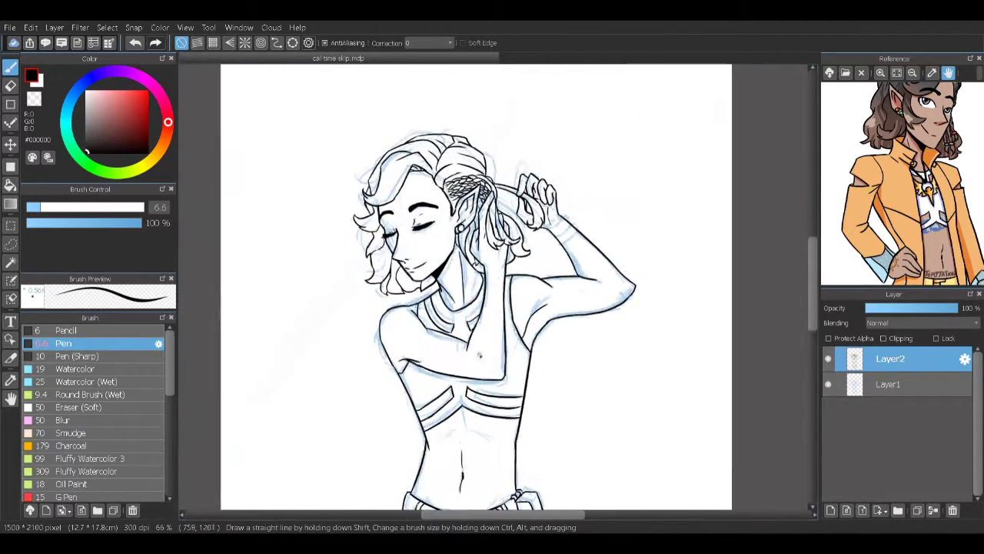
{"action": "scroll", "coordinate": [478, 355], "scroll_direction": "down", "scroll_amount": 1}
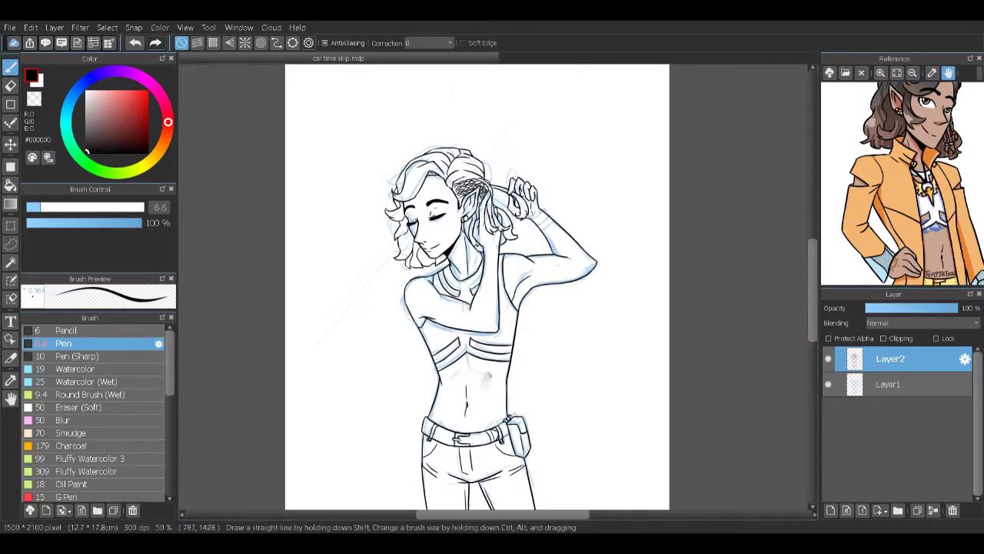
{"action": "left_click_drag", "start_coordinate": [479, 397], "coordinate": [487, 357]}
{"action": "scroll", "coordinate": [652, 257], "scroll_direction": "up", "scroll_amount": 1}
{"action": "left_click_drag", "start_coordinate": [652, 257], "coordinate": [615, 423]}
{"action": "scroll", "coordinate": [657, 295], "scroll_direction": "up", "scroll_amount": 1}
{"action": "scroll", "coordinate": [615, 423], "scroll_direction": "down", "scroll_amount": 1}
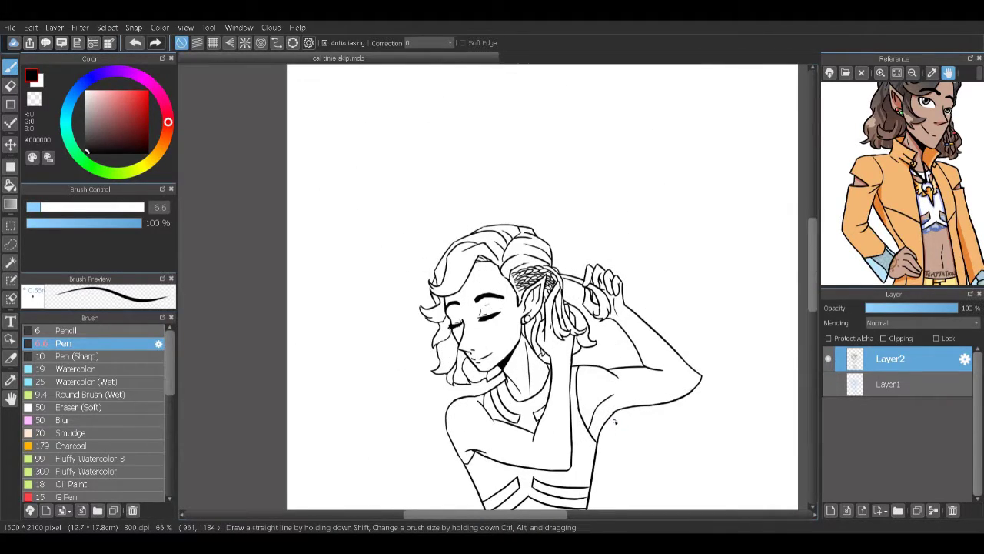
Step: Sample the skin tone #C39C89 from the reference, add a new layer beneath Layer2, and choose the Bucket tool
{"action": "left_click", "coordinate": [931, 72]}
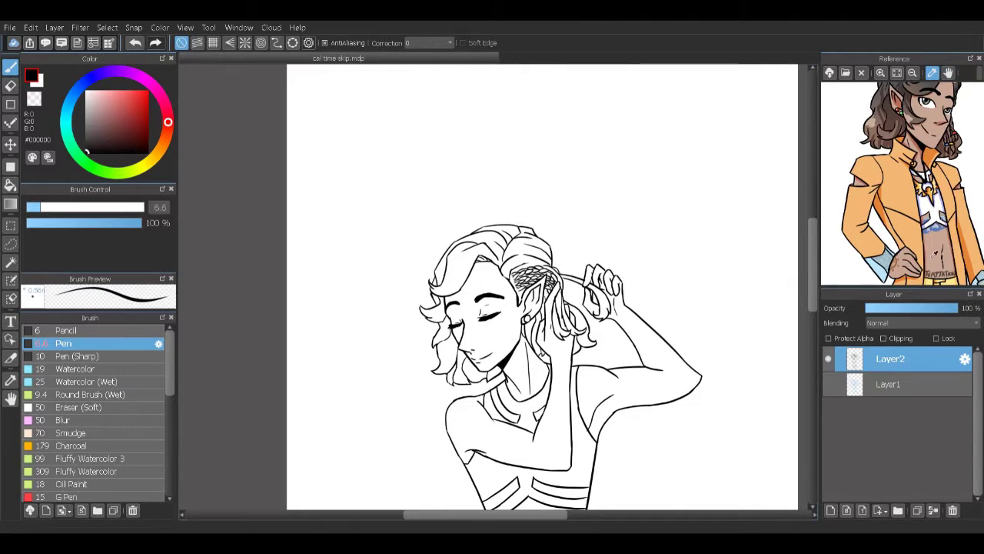
{"action": "left_click", "coordinate": [922, 231]}
{"action": "left_click", "coordinate": [830, 510]}
{"action": "left_click", "coordinate": [10, 184]}
Step: Fill the arms, shoulders, neck, face, ear and the fingers of both hands with the skin tone
{"action": "left_click_drag", "start_coordinate": [475, 227], "coordinate": [434, 92]}
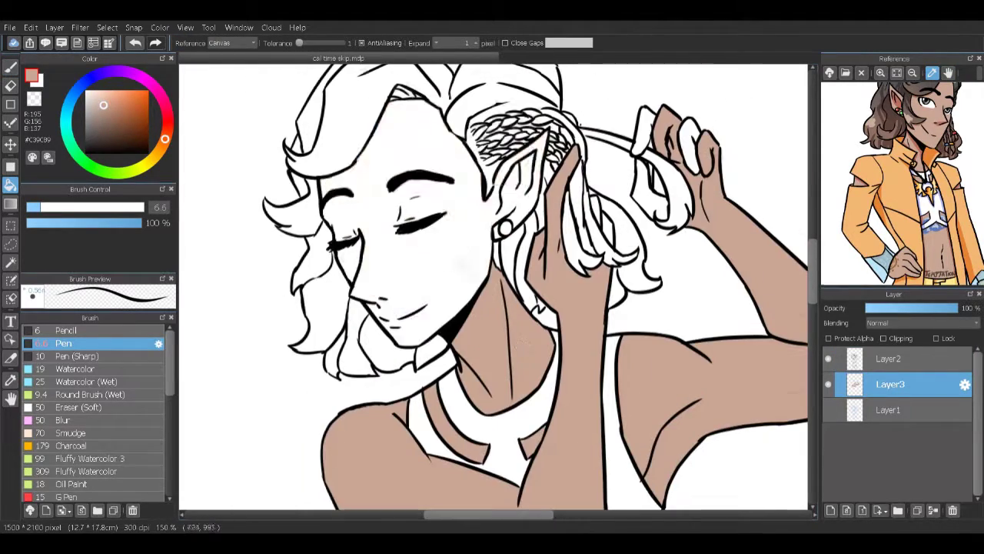
{"action": "left_click", "coordinate": [687, 146]}
{"action": "left_click", "coordinate": [644, 131]}
{"action": "left_click", "coordinate": [655, 181]}
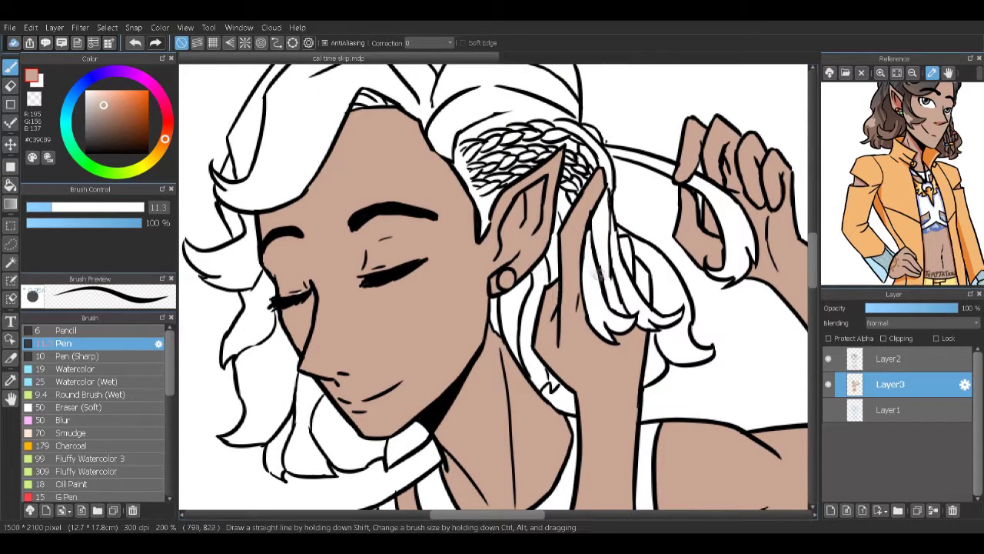
Step: Paint the unfilled skin gaps of the near hand between the hair locks with the Pen brush
{"action": "left_click_drag", "start_coordinate": [595, 192], "coordinate": [624, 311]}
{"action": "left_click_drag", "start_coordinate": [635, 254], "coordinate": [649, 300]}
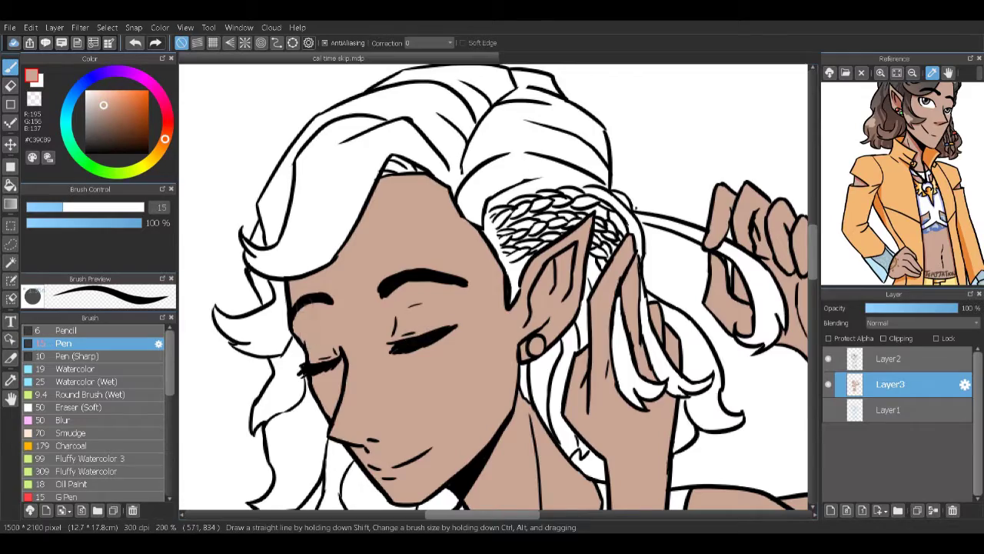
{"action": "scroll", "coordinate": [411, 332], "scroll_direction": "down", "scroll_amount": 5}
{"action": "scroll", "coordinate": [457, 217], "scroll_direction": "down", "scroll_amount": 3}
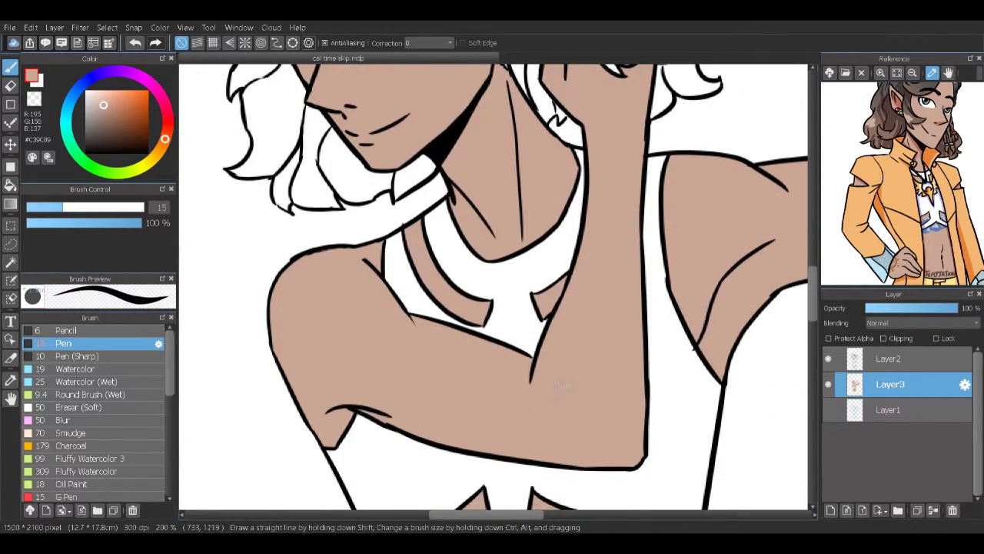
{"action": "scroll", "coordinate": [561, 384], "scroll_direction": "down", "scroll_amount": 5}
{"action": "scroll", "coordinate": [612, 324], "scroll_direction": "up", "scroll_amount": 10}
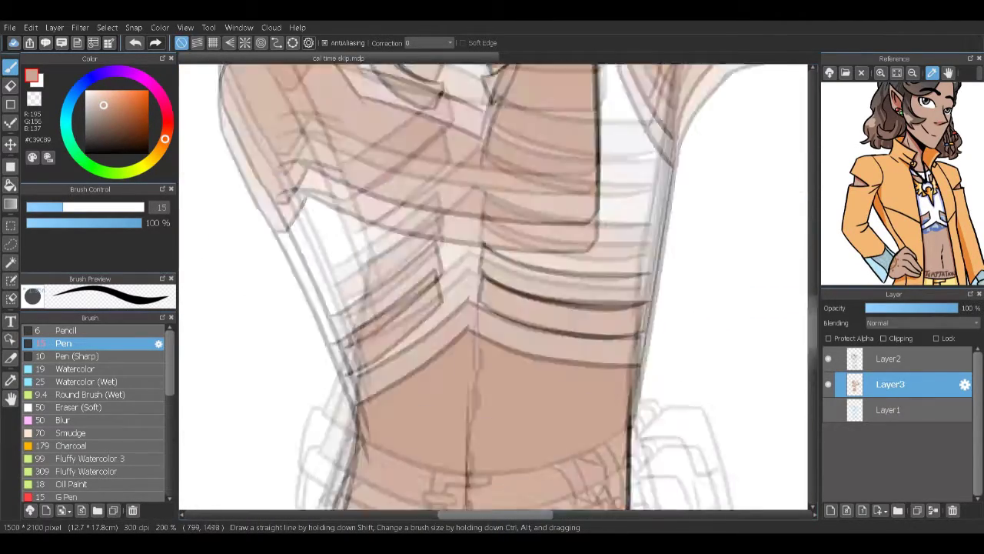
Step: Inspect the skin fill around the face, ear, both hands and hair locks for unfilled gaps
{"action": "scroll", "coordinate": [492, 285], "scroll_direction": "up", "scroll_amount": 2}
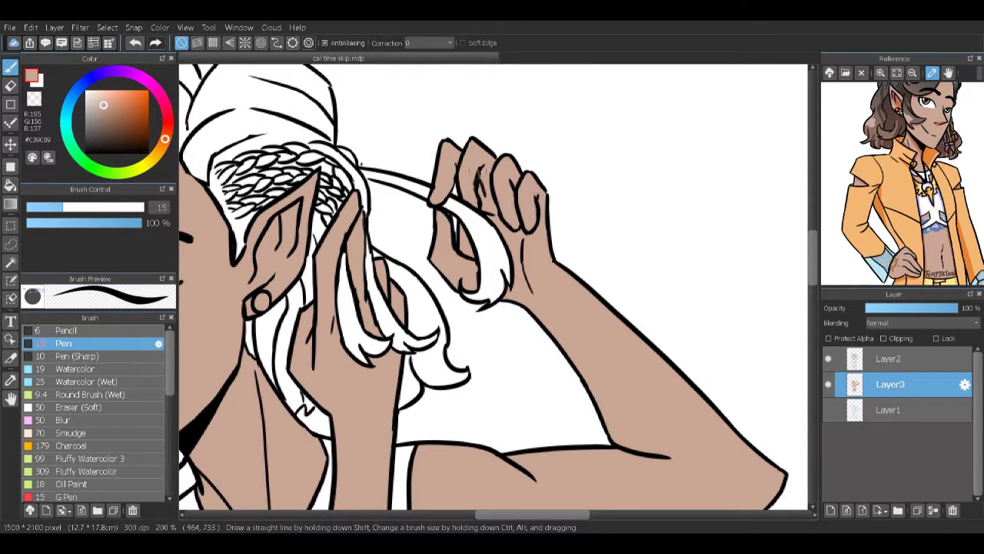
{"action": "scroll", "coordinate": [455, 176], "scroll_direction": "up", "scroll_amount": 2}
{"action": "scroll", "coordinate": [461, 308], "scroll_direction": "left", "scroll_amount": 2}
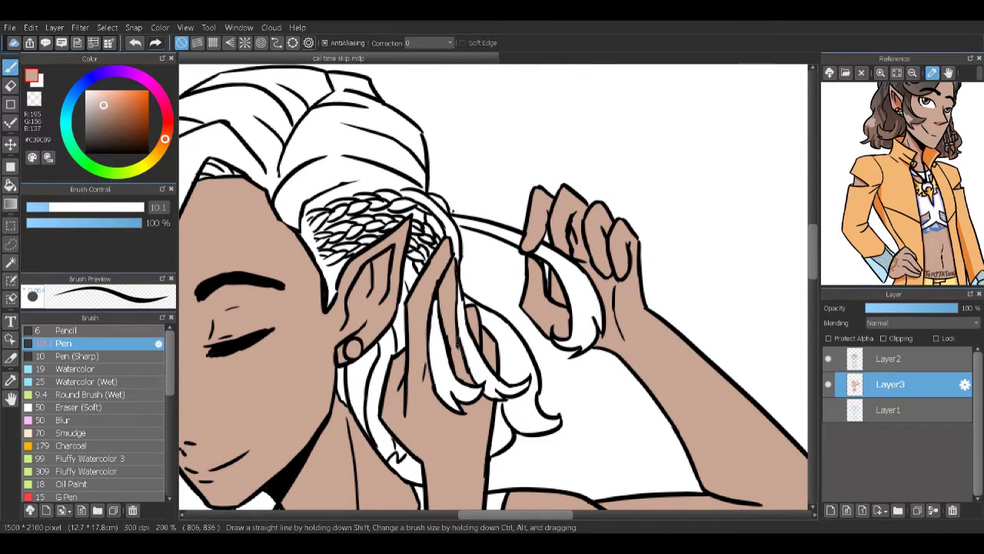
{"action": "scroll", "coordinate": [407, 410], "scroll_direction": "down", "scroll_amount": 3}
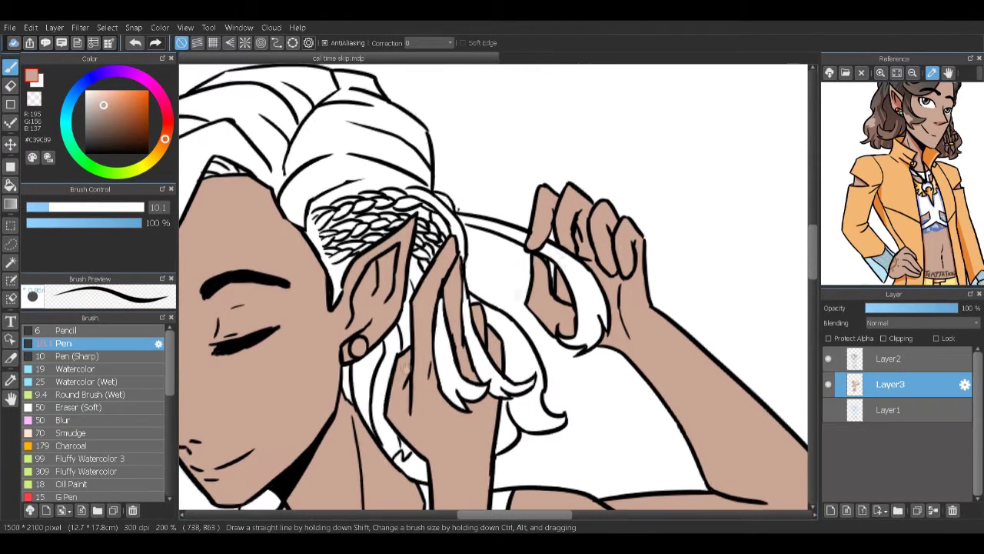
{"action": "scroll", "coordinate": [408, 410], "scroll_direction": "left", "scroll_amount": 2}
{"action": "scroll", "coordinate": [408, 410], "scroll_direction": "down", "scroll_amount": 8}
{"action": "scroll", "coordinate": [899, 184], "scroll_direction": "down", "scroll_amount": 3}
Step: Sample the trouser colour #474C59 from the reference, close the open leg ends with strokes, and fill the trousers on Layer3
{"action": "left_click", "coordinate": [936, 86]}
{"action": "scroll", "coordinate": [538, 307], "scroll_direction": "down", "scroll_amount": 5}
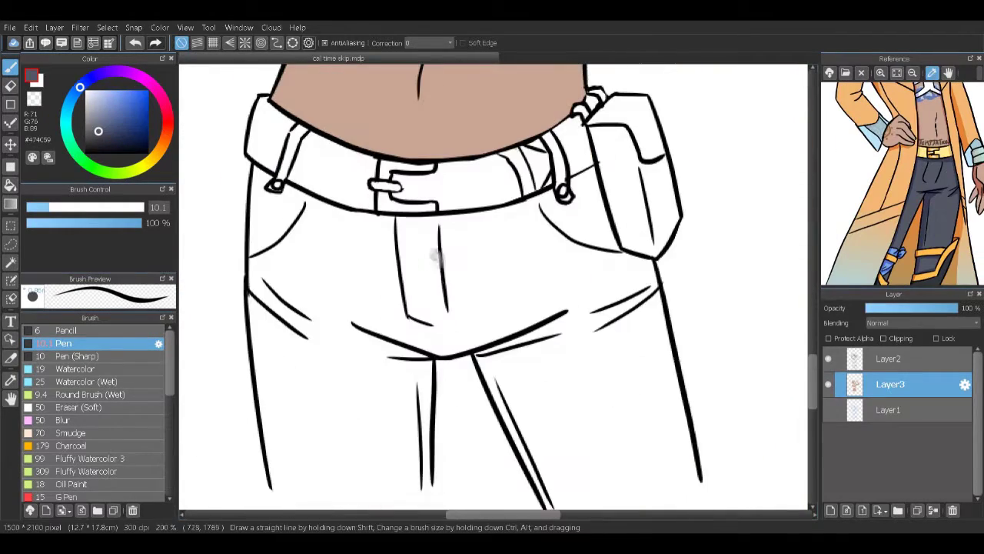
{"action": "left_click_drag", "start_coordinate": [267, 484], "coordinate": [431, 476]}
{"action": "left_click_drag", "start_coordinate": [525, 483], "coordinate": [671, 459]}
{"action": "key", "text": "g"}
{"action": "left_click", "coordinate": [568, 242]}
{"action": "key", "text": "b"}
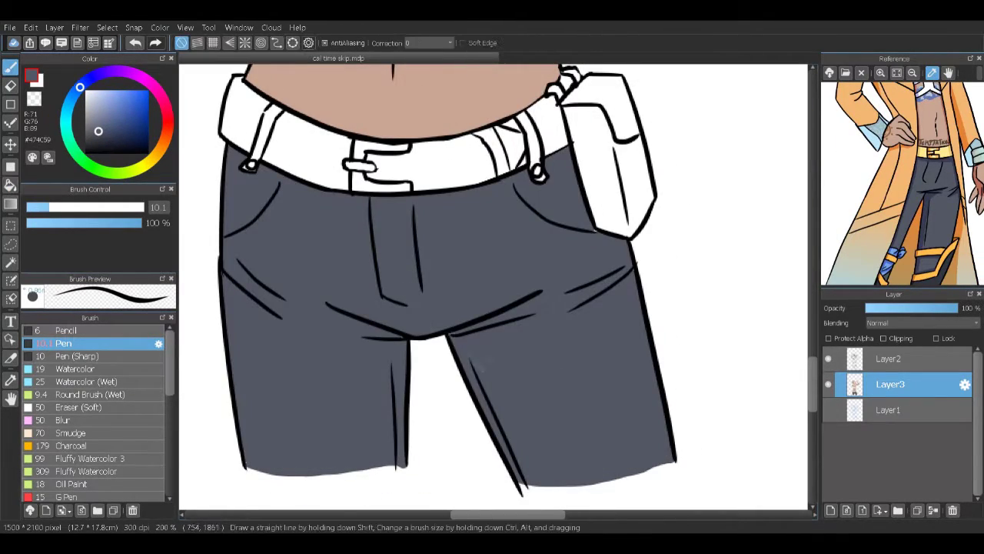
{"action": "mouse_move", "coordinate": [304, 266]}
{"action": "left_mouse_down"}
{"action": "mouse_move", "coordinate": [230, 276]}
{"action": "mouse_move", "coordinate": [269, 175]}
{"action": "left_mouse_up"}
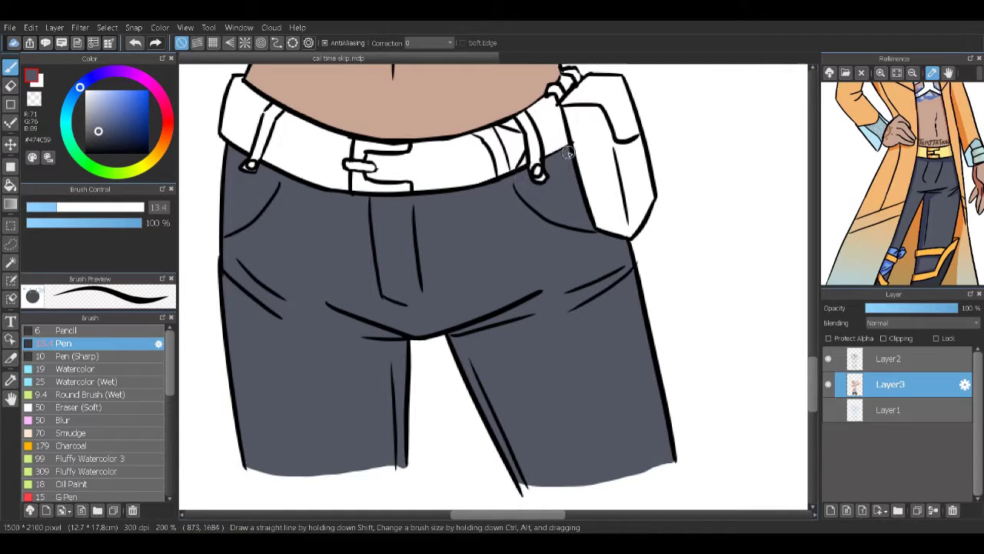
Step: Add a new layer beneath Layer3 and fill it with grey #858585 as the background
{"action": "scroll", "coordinate": [510, 428], "scroll_direction": "up", "scroll_amount": 10}
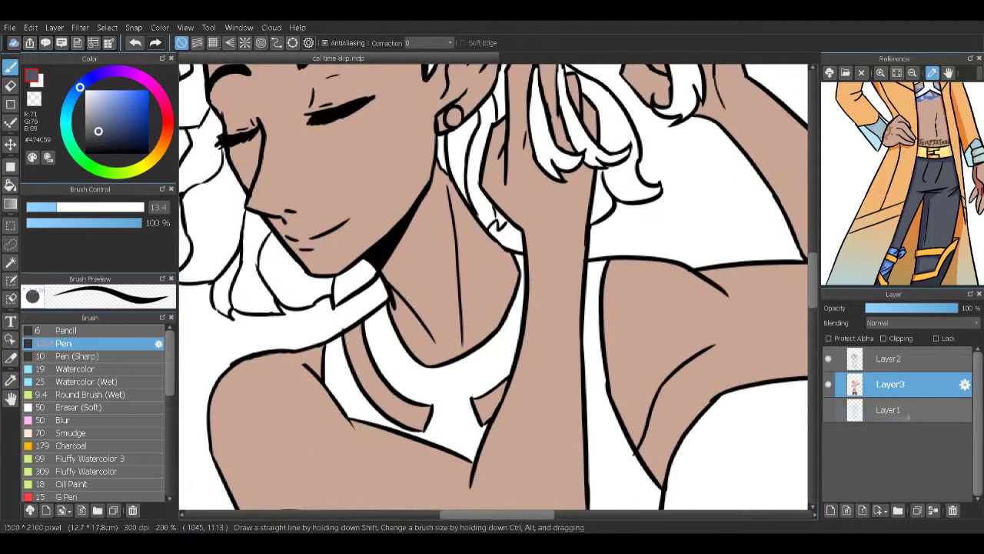
{"action": "key", "text": "ctrl+shift+n"}
{"action": "key", "text": "g"}
{"action": "left_click", "coordinate": [86, 121]}
{"action": "scroll", "coordinate": [223, 43], "scroll_direction": "down", "scroll_amount": 1}
{"action": "left_click", "coordinate": [445, 70]}
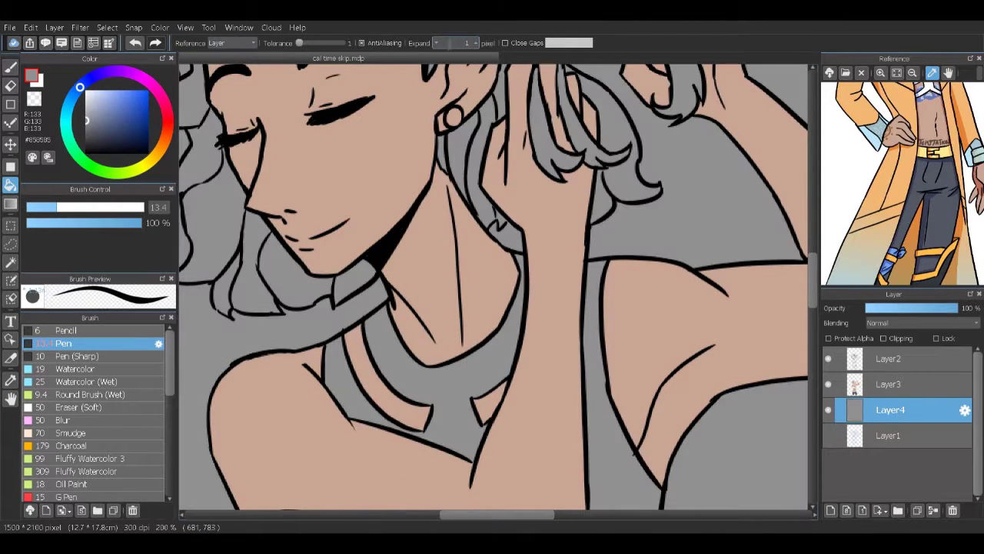
Step: Add a new layer above Layer3 and fill the crop top's sections with white
{"action": "left_click", "coordinate": [888, 384]}
{"action": "key", "text": "ctrl+shift+n"}
{"action": "key", "text": "x"}
{"action": "left_click", "coordinate": [430, 369]}
{"action": "left_click", "coordinate": [615, 384]}
{"action": "left_click", "coordinate": [342, 376]}
{"action": "key", "text": "b"}
{"action": "scroll", "coordinate": [386, 308], "scroll_direction": "down", "scroll_amount": 5}
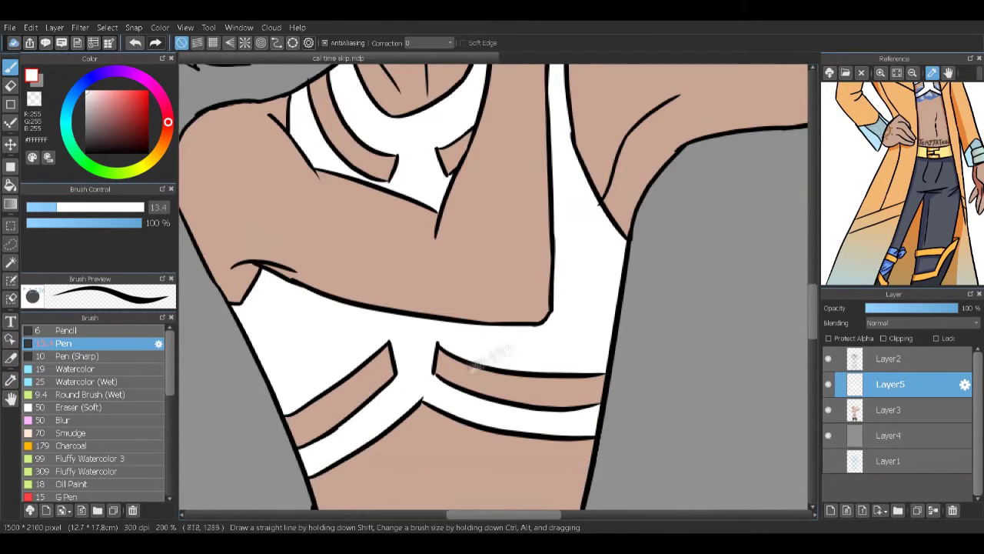
Step: Fill the belt sections, the pouch and its strap on Layer5 with pale yellow #FFE884
{"action": "scroll", "coordinate": [361, 432], "scroll_direction": "up", "scroll_amount": 5}
{"action": "left_click", "coordinate": [150, 160]}
{"action": "scroll", "coordinate": [461, 308], "scroll_direction": "down", "scroll_amount": 8}
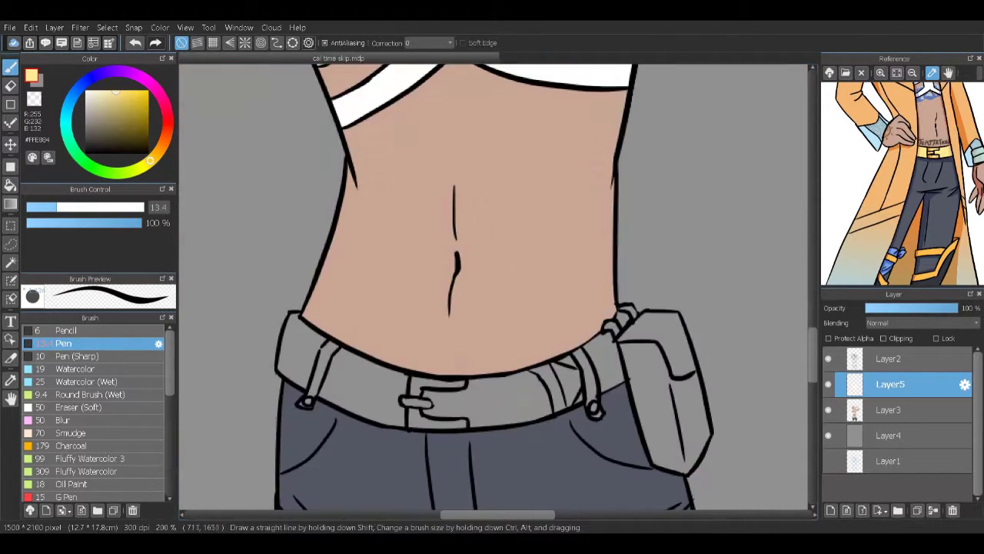
{"action": "key", "text": "g"}
{"action": "left_click", "coordinate": [484, 396]}
{"action": "left_click", "coordinate": [361, 381]}
{"action": "left_click", "coordinate": [554, 385]}
{"action": "left_click", "coordinate": [607, 339]}
{"action": "left_click", "coordinate": [651, 341]}
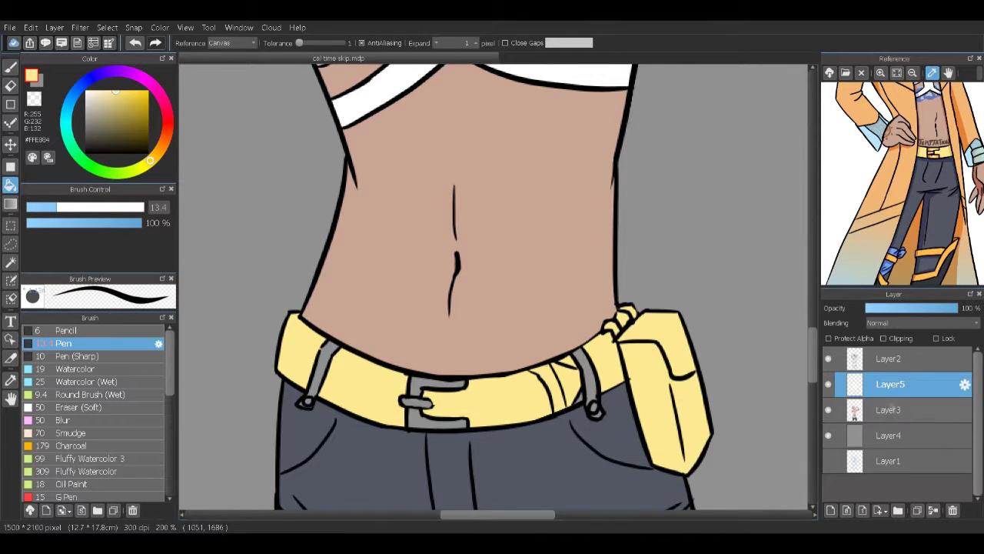
Step: Remove the trouser fill from Layer3 using a Magic Wand selection with its reference set to Layer
{"action": "left_click", "coordinate": [890, 409]}
{"action": "left_click", "coordinate": [566, 455], "text": "alt"}
{"action": "key", "text": "w"}
{"action": "left_click", "coordinate": [566, 469]}
{"action": "scroll", "coordinate": [614, 484], "scroll_direction": "down", "scroll_amount": 2}
{"action": "left_click", "coordinate": [231, 42]}
{"action": "left_click", "coordinate": [222, 56]}
{"action": "left_click", "coordinate": [406, 439]}
{"action": "scroll", "coordinate": [624, 306], "scroll_direction": "down", "scroll_amount": 3}
{"action": "key", "text": "ctrl+d"}
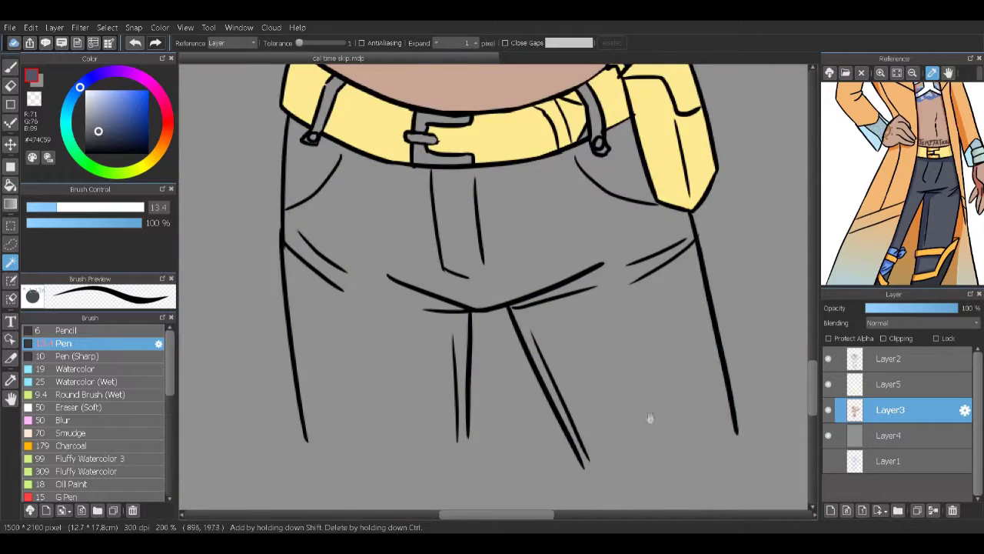
Step: Add a new layer above Layer3, close the open leg ends, and colour the trousers and belt loops with #474C59
{"action": "scroll", "coordinate": [651, 417], "scroll_direction": "up", "scroll_amount": 3}
{"action": "left_click", "coordinate": [830, 510]}
{"action": "scroll", "coordinate": [538, 346], "scroll_direction": "down", "scroll_amount": 2}
{"action": "left_click_drag", "start_coordinate": [331, 484], "coordinate": [507, 492]}
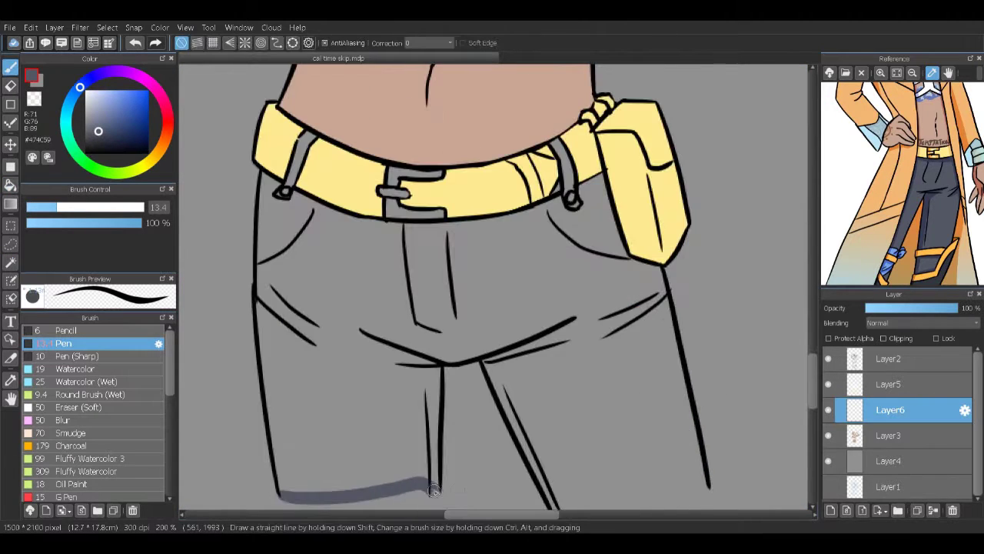
{"action": "left_click_drag", "start_coordinate": [216, 430], "coordinate": [631, 454]}
{"action": "scroll", "coordinate": [459, 380], "scroll_direction": "up", "scroll_amount": 3}
{"action": "scroll", "coordinate": [459, 381], "scroll_direction": "down", "scroll_amount": 3}
{"action": "scroll", "coordinate": [634, 258], "scroll_direction": "up", "scroll_amount": 3}
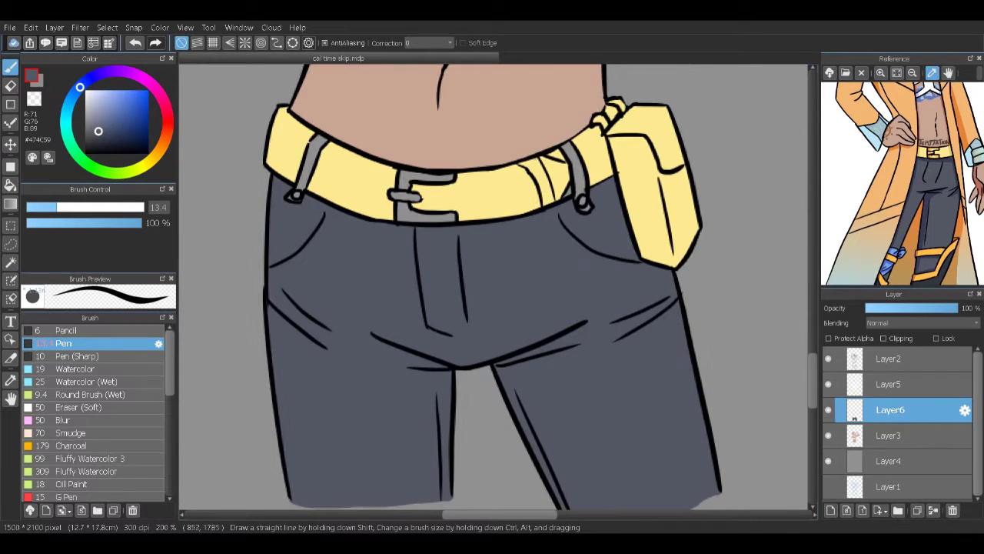
{"action": "scroll", "coordinate": [673, 301], "scroll_direction": "up", "scroll_amount": 3}
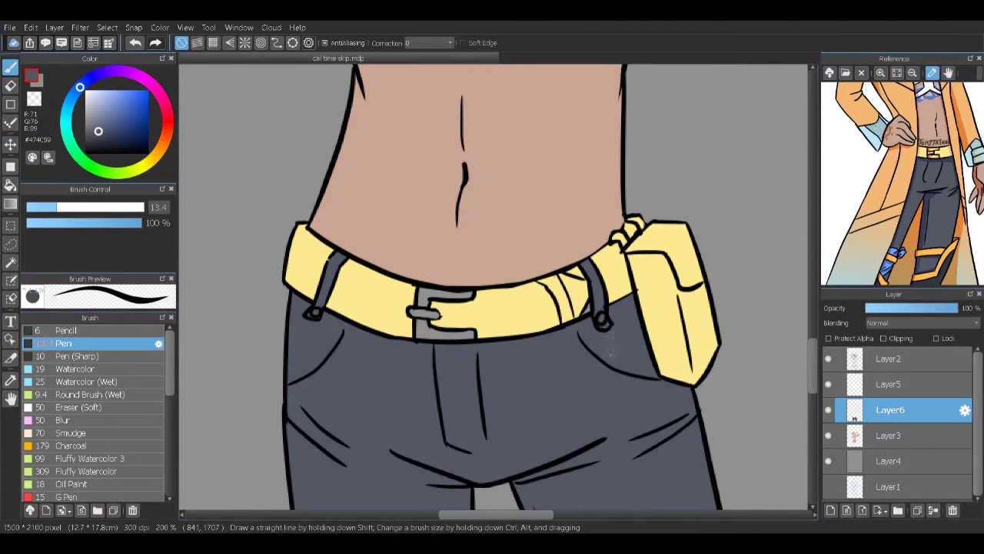
{"action": "scroll", "coordinate": [611, 352], "scroll_direction": "up", "scroll_amount": 1}
Step: Sample the dark grey #474747 from the reference hair and fill the main hair sections and locks on Layer5
{"action": "left_click", "coordinate": [437, 291], "text": "alt"}
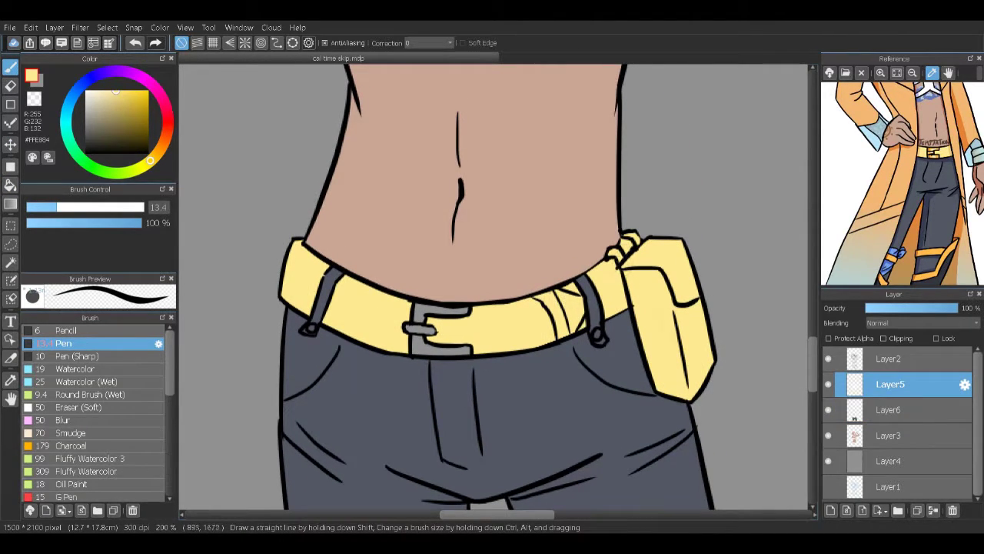
{"action": "scroll", "coordinate": [487, 269], "scroll_direction": "up", "scroll_amount": 1}
{"action": "scroll", "coordinate": [901, 184], "scroll_direction": "up", "scroll_amount": 5}
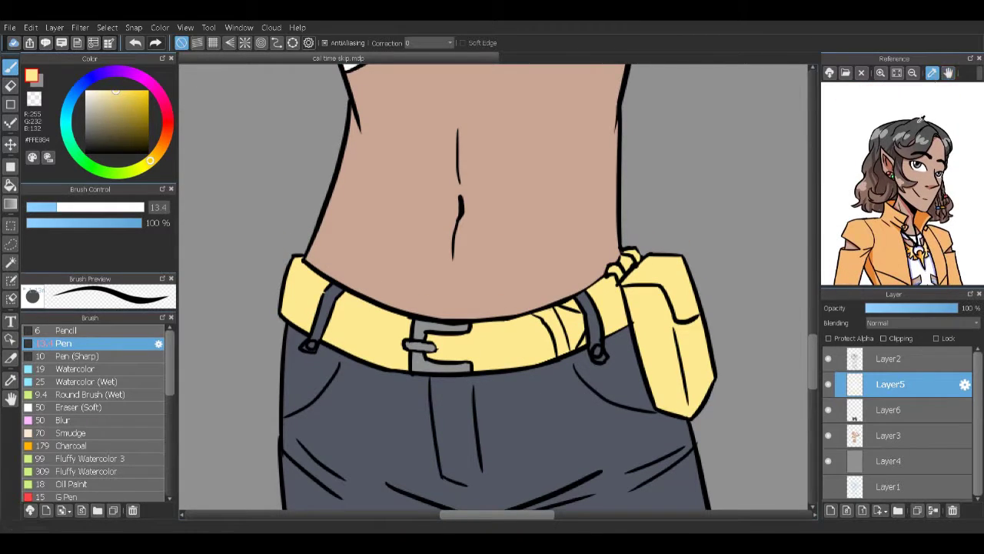
{"action": "scroll", "coordinate": [653, 183], "scroll_direction": "up", "scroll_amount": 1}
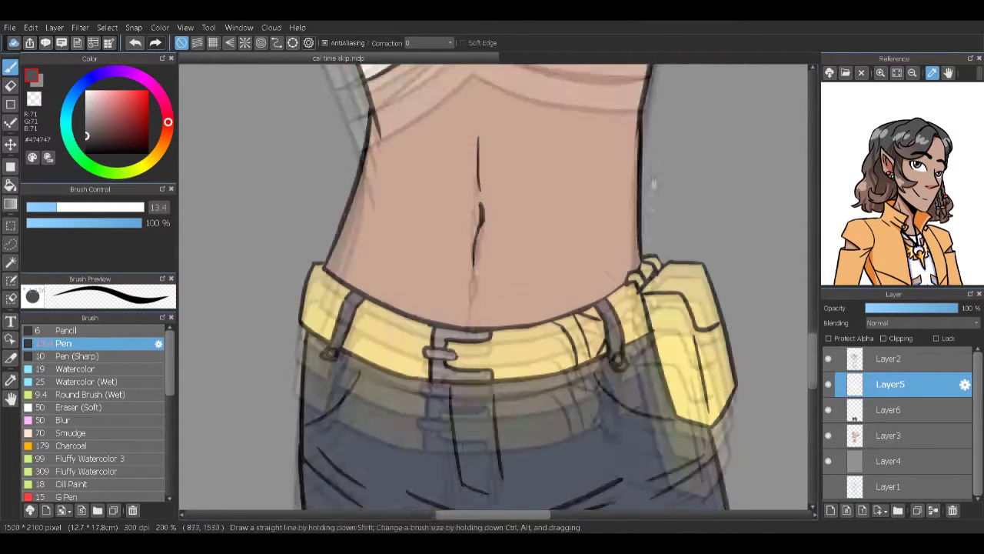
{"action": "scroll", "coordinate": [653, 183], "scroll_direction": "up", "scroll_amount": 10}
{"action": "key", "text": "g"}
{"action": "left_click", "coordinate": [326, 435]}
{"action": "left_click", "coordinate": [327, 434]}
{"action": "left_click", "coordinate": [583, 322]}
{"action": "left_click", "coordinate": [714, 251]}
{"action": "left_click", "coordinate": [676, 153]}
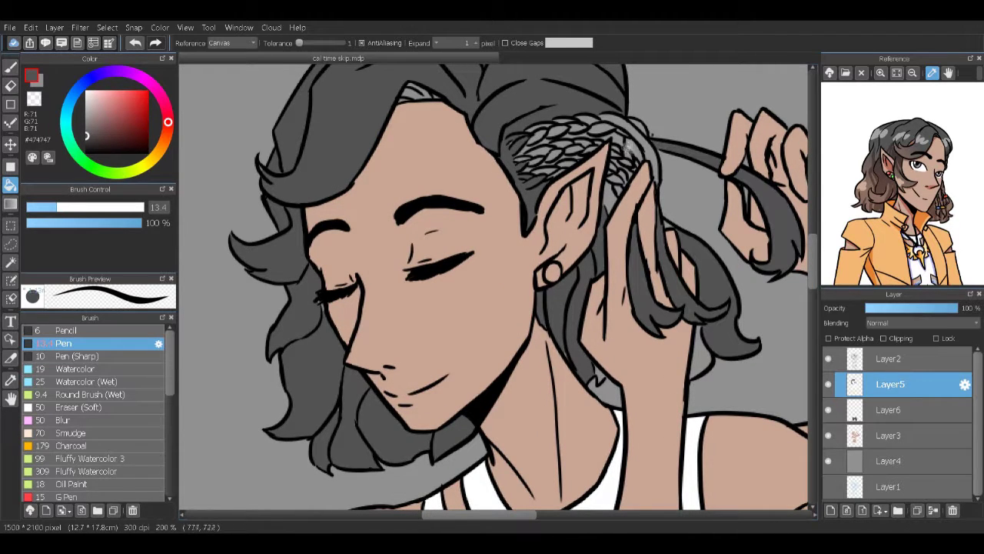
Step: Paint the braids above the ear and the remaining small hair gaps with the Pen brush at size 9.1 in #474747
{"action": "key", "text": "b"}
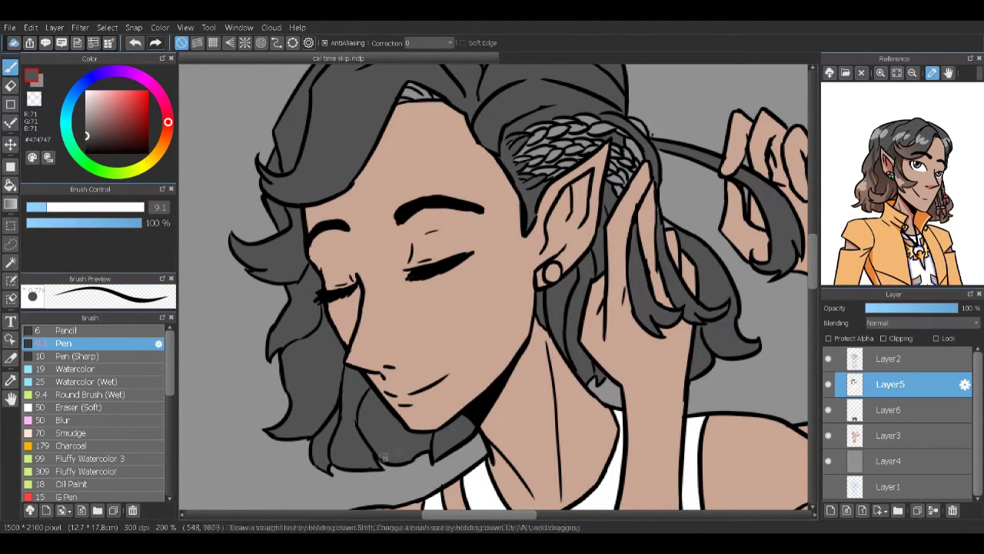
{"action": "scroll", "coordinate": [386, 164], "scroll_direction": "up", "scroll_amount": 3}
{"action": "scroll", "coordinate": [276, 269], "scroll_direction": "up", "scroll_amount": 1}
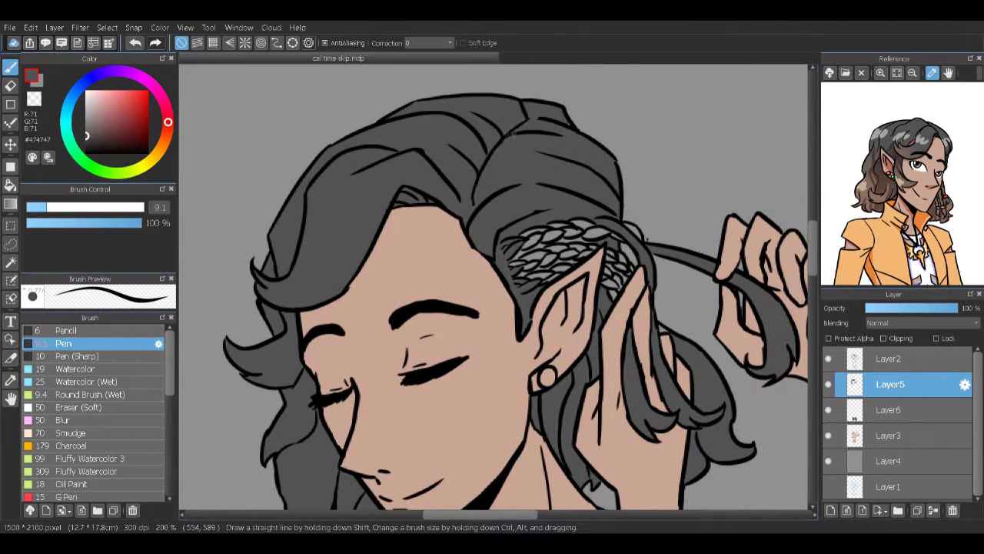
{"action": "scroll", "coordinate": [637, 246], "scroll_direction": "right", "scroll_amount": 1}
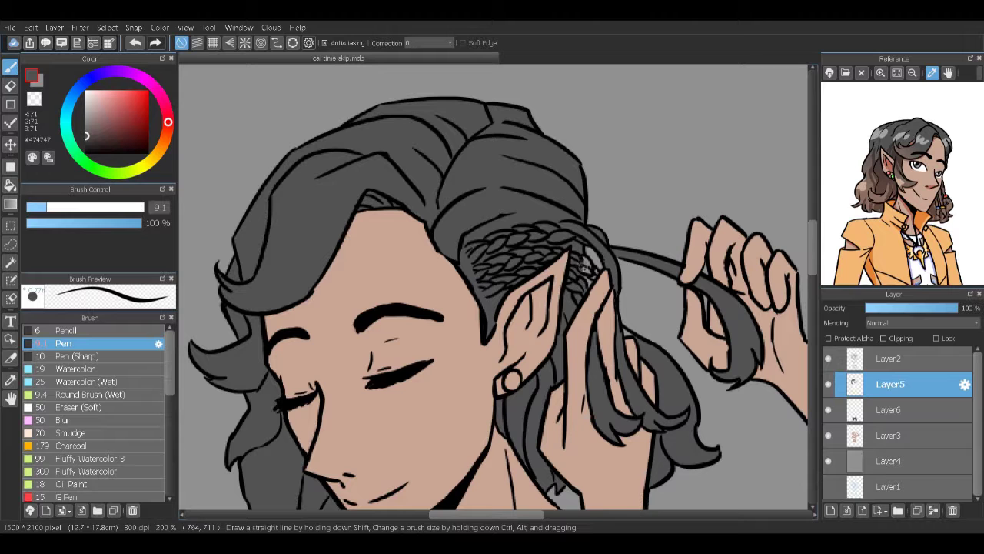
{"action": "scroll", "coordinate": [627, 332], "scroll_direction": "down", "scroll_amount": 2}
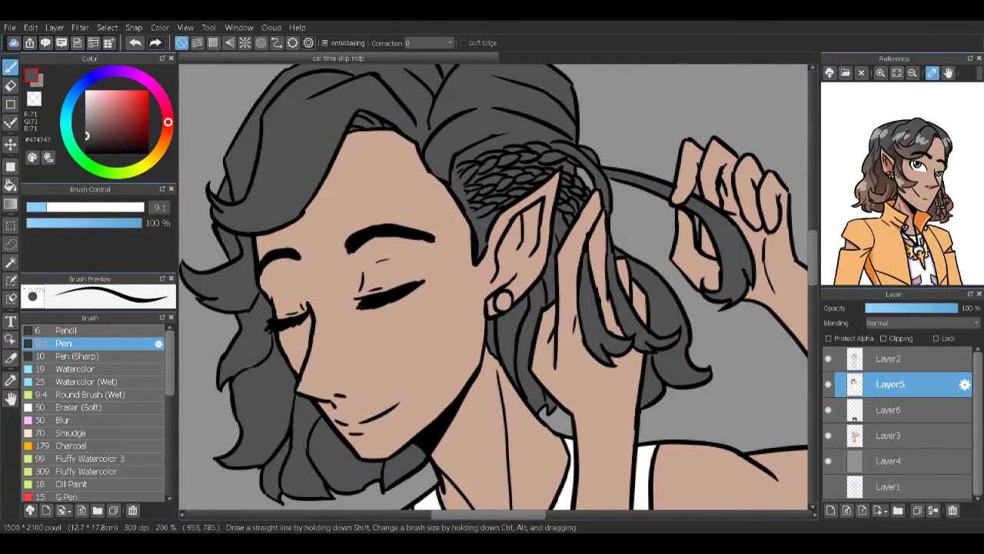
{"action": "scroll", "coordinate": [498, 290], "scroll_direction": "up", "scroll_amount": 1}
{"action": "scroll", "coordinate": [569, 434], "scroll_direction": "down", "scroll_amount": 1}
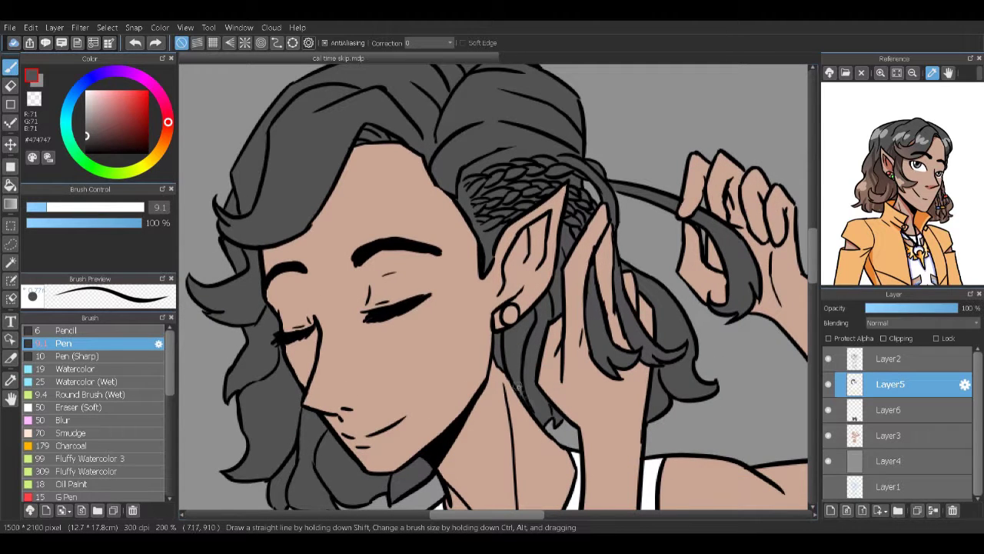
{"action": "scroll", "coordinate": [705, 394], "scroll_direction": "down", "scroll_amount": 2}
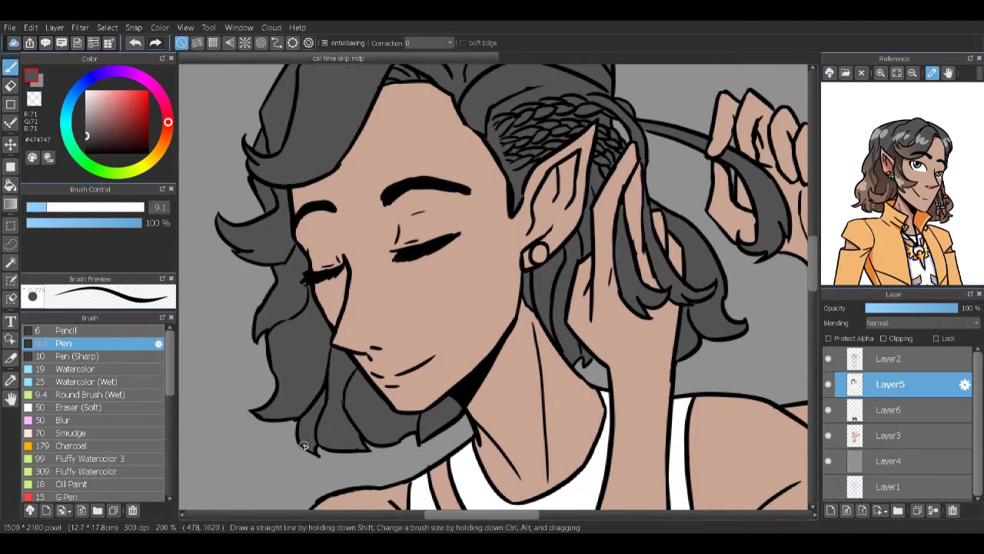
{"action": "scroll", "coordinate": [272, 338], "scroll_direction": "up", "scroll_amount": 2}
Step: Add a new layer above Layer5 and fill the belt buckle and the belt loop's round stud with orange #FFB541
{"action": "key", "text": "e"}
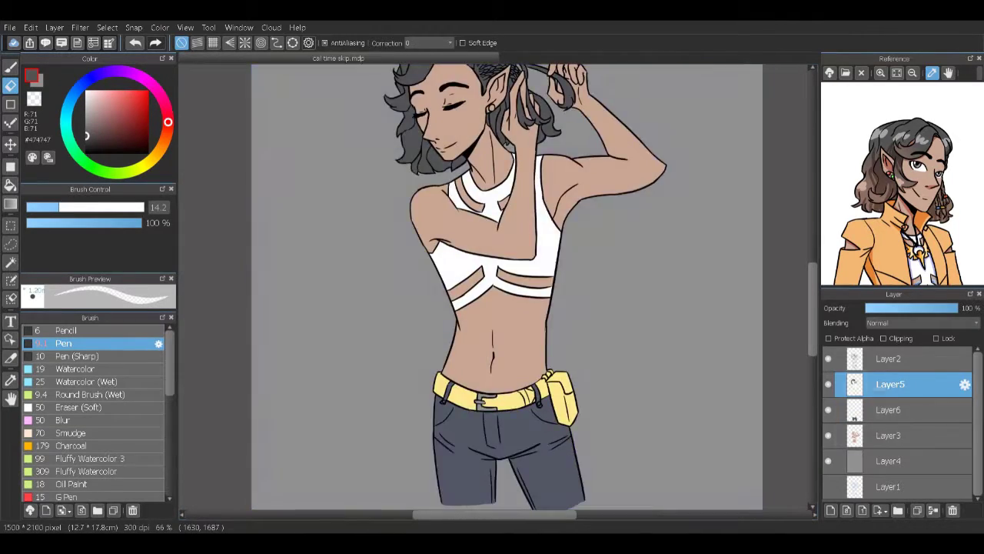
{"action": "left_click", "coordinate": [855, 384], "text": "ctrl"}
{"action": "key", "text": "ctrl+d"}
{"action": "key", "text": "ctrl+shift+n"}
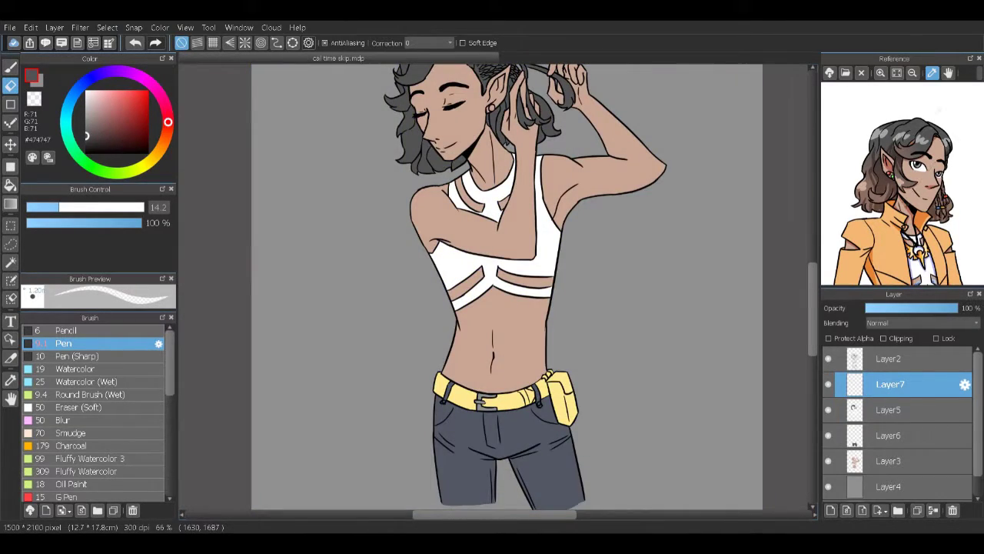
{"action": "left_click", "coordinate": [918, 272]}
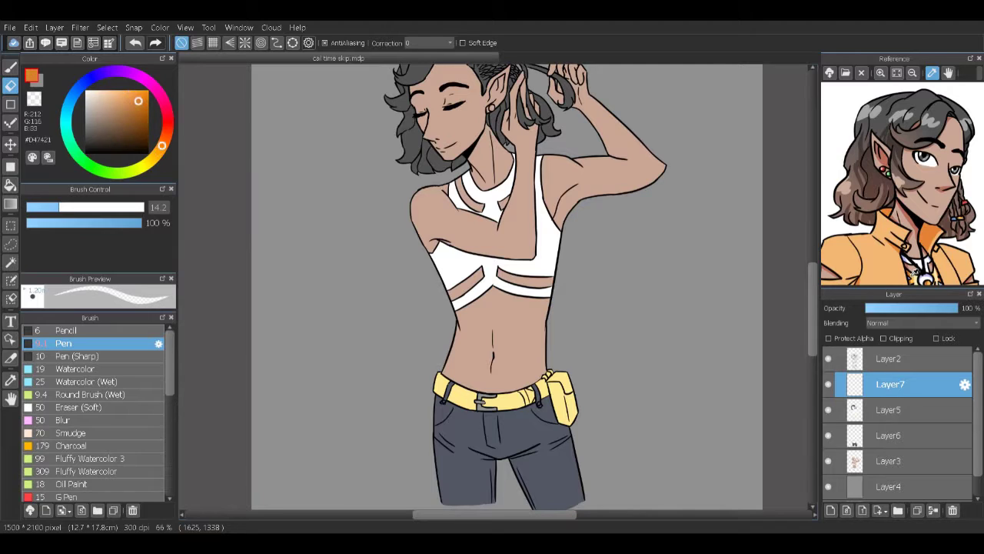
{"action": "key", "text": "g"}
{"action": "scroll", "coordinate": [480, 407], "scroll_direction": "up", "scroll_amount": 5}
{"action": "left_click", "coordinate": [492, 395]}
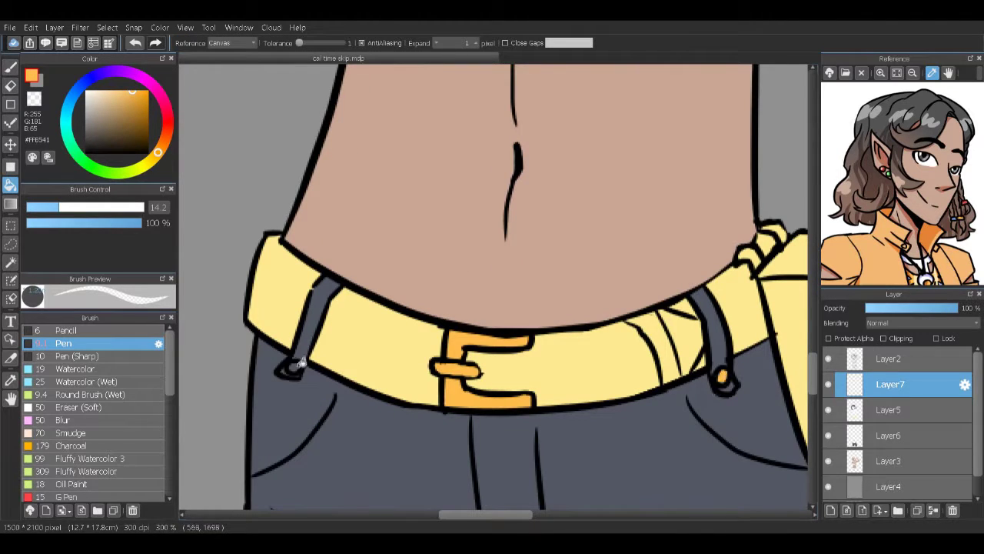
Step: Fill the round earring on Layer7 with blue #427AFF
{"action": "scroll", "coordinate": [492, 292], "scroll_direction": "down", "scroll_amount": 5}
{"action": "scroll", "coordinate": [461, 192], "scroll_direction": "up", "scroll_amount": 4}
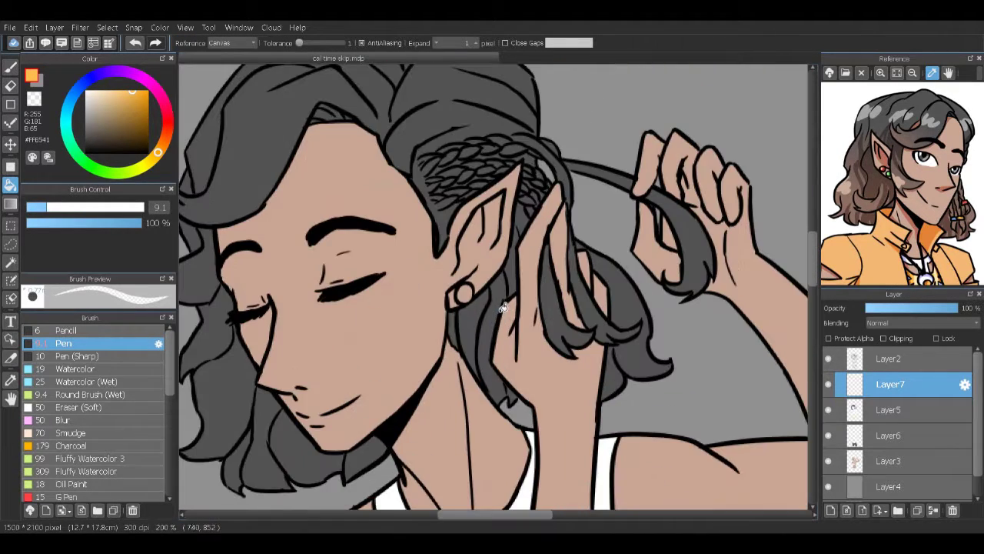
{"action": "left_click", "coordinate": [78, 89]}
{"action": "scroll", "coordinate": [432, 345], "scroll_direction": "down", "scroll_amount": 4}
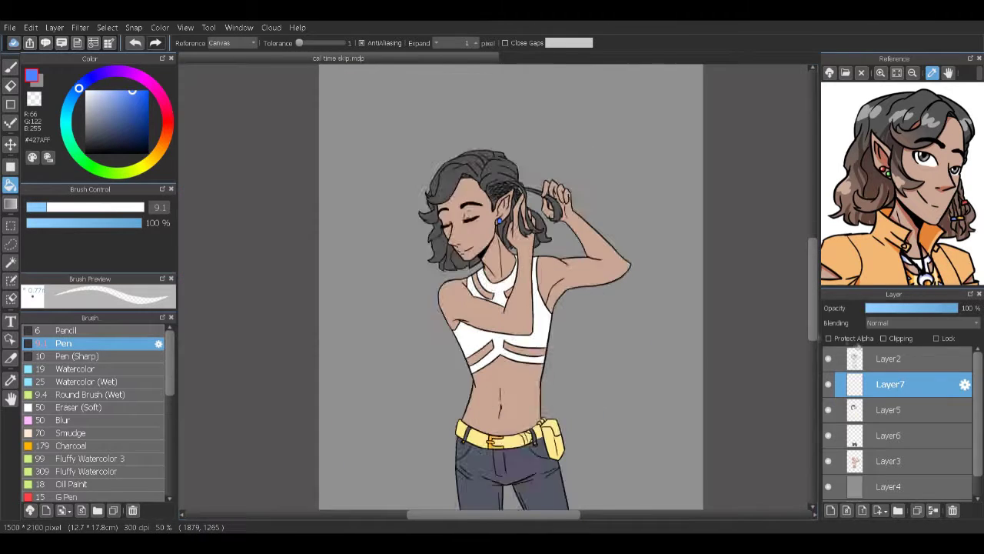
Step: Add a new layer above Layer2 and choose the Watercolor (Wet) brush with purple #675B9C
{"action": "scroll", "coordinate": [903, 423], "scroll_direction": "down", "scroll_amount": 1}
{"action": "left_click", "coordinate": [888, 463]}
{"action": "left_click", "coordinate": [951, 509]}
{"action": "left_click", "coordinate": [898, 360]}
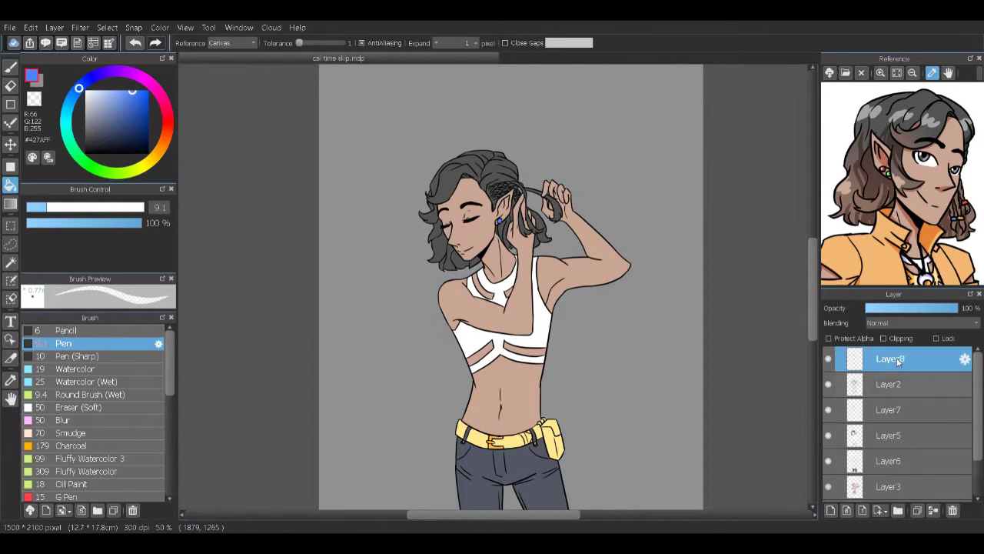
{"action": "left_click", "coordinate": [112, 115]}
{"action": "key", "text": "b"}
{"action": "left_click", "coordinate": [114, 383]}
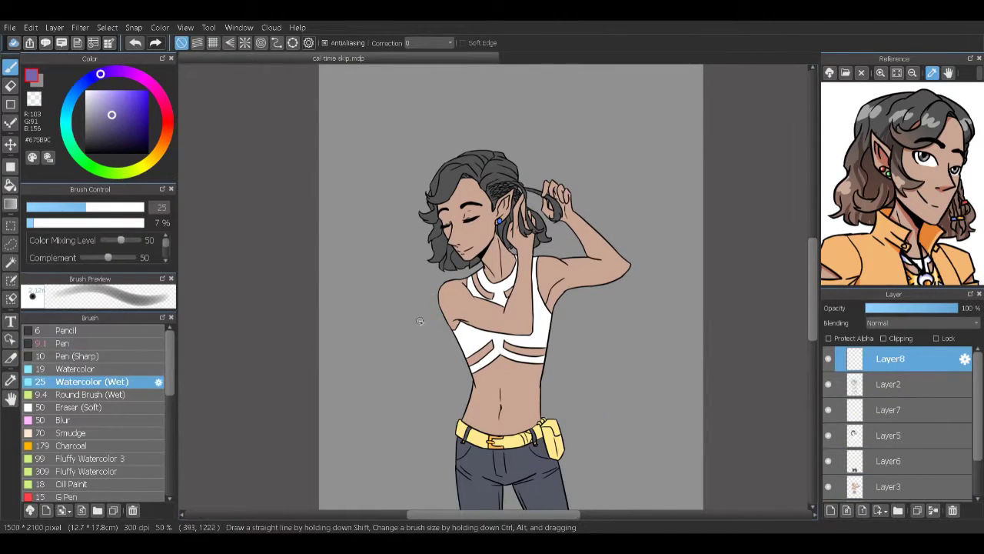
Step: Set Layer8's blending to Multiply and try purple and yellow-orange strokes across the head with the brush at size 84
{"action": "mouse_move", "coordinate": [582, 99]}
{"action": "left_mouse_down"}
{"action": "mouse_move", "coordinate": [341, 259]}
{"action": "mouse_move", "coordinate": [569, 115]}
{"action": "left_mouse_up"}
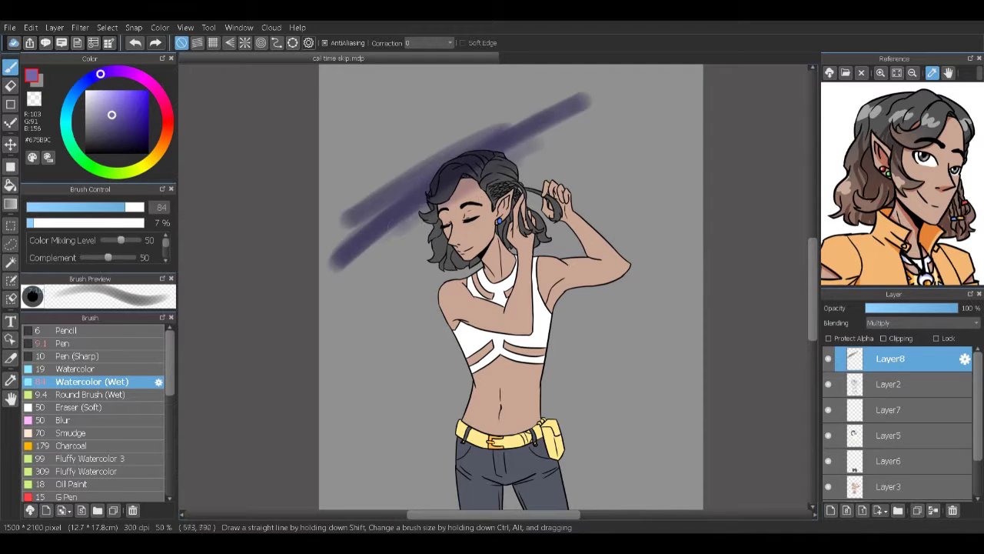
{"action": "key", "text": "ctrl+z"}
{"action": "left_click", "coordinate": [492, 438], "text": "alt"}
{"action": "left_click_drag", "start_coordinate": [462, 222], "coordinate": [531, 158]}
Step: Paint a long, straight diagonal light band in orange #E2834B across the face and background on Layer8
{"action": "left_click", "coordinate": [164, 141]}
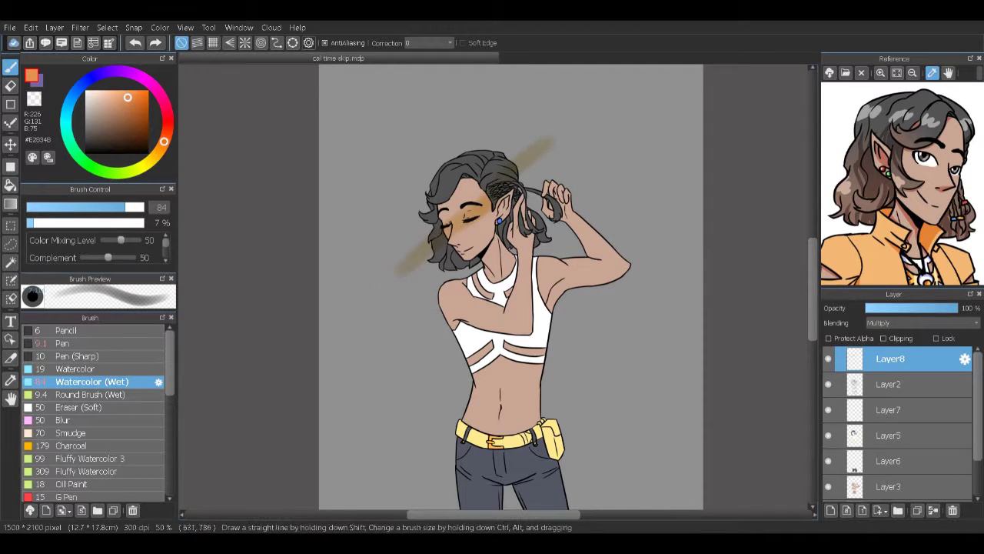
{"action": "left_click_drag", "start_coordinate": [477, 215], "coordinate": [442, 235]}
{"action": "left_click_drag", "start_coordinate": [511, 165], "coordinate": [531, 153]}
{"action": "left_click", "coordinate": [440, 245], "text": "shift"}
{"action": "key", "text": "ctrl+z"}
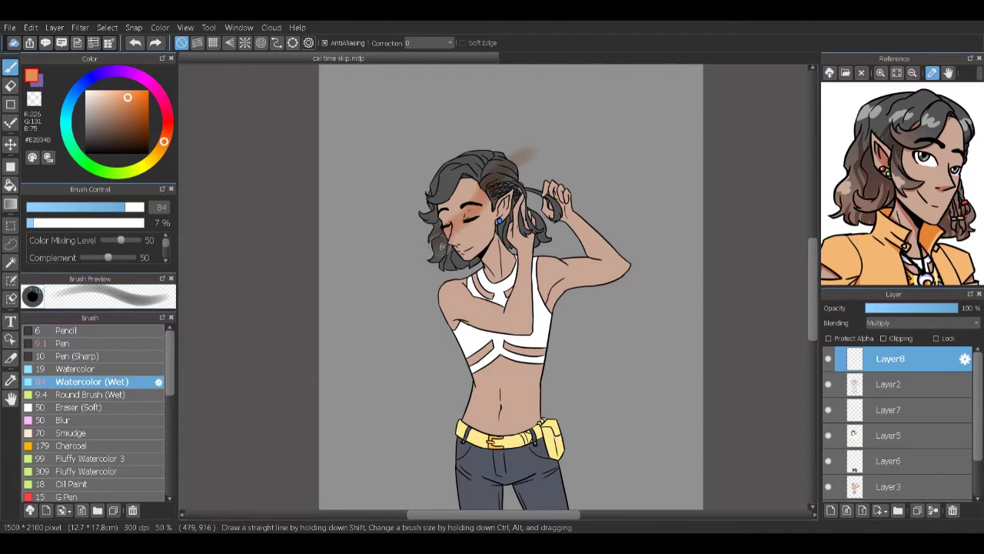
{"action": "key", "text": "ctrl+y"}
Step: Shade the hair, face, arms, top and torso around the light band with purple #675B9C on Layer8
{"action": "left_click", "coordinate": [100, 74]}
{"action": "left_click", "coordinate": [112, 115]}
{"action": "left_click_drag", "start_coordinate": [461, 161], "coordinate": [438, 227]}
{"action": "left_click_drag", "start_coordinate": [461, 185], "coordinate": [492, 265]}
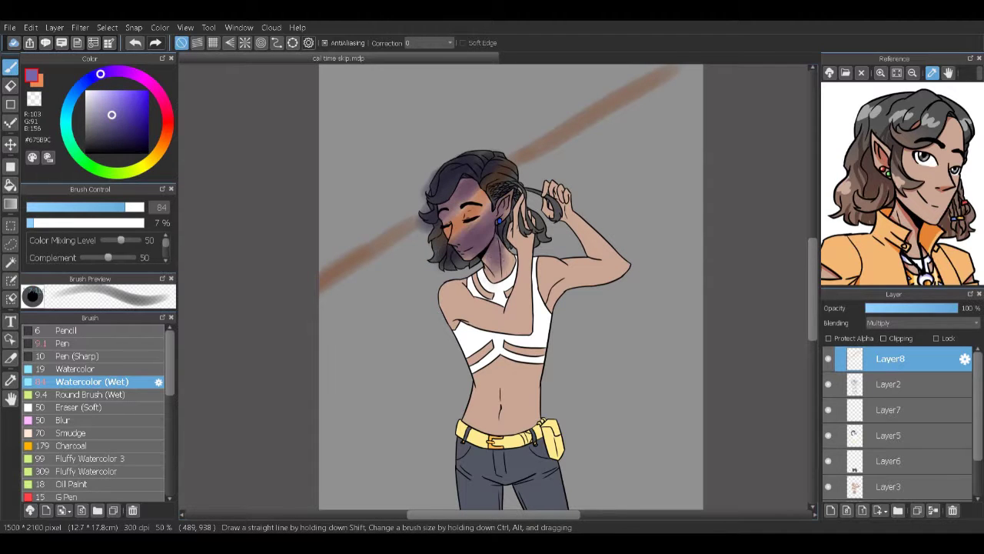
{"action": "left_click_drag", "start_coordinate": [507, 196], "coordinate": [538, 246]}
{"action": "left_click_drag", "start_coordinate": [554, 192], "coordinate": [622, 285]}
{"action": "mouse_move", "coordinate": [477, 269]}
{"action": "left_mouse_down"}
{"action": "mouse_move", "coordinate": [607, 307]}
{"action": "mouse_move", "coordinate": [538, 430]}
{"action": "left_mouse_up"}
{"action": "scroll", "coordinate": [500, 307], "scroll_direction": "down", "scroll_amount": 5}
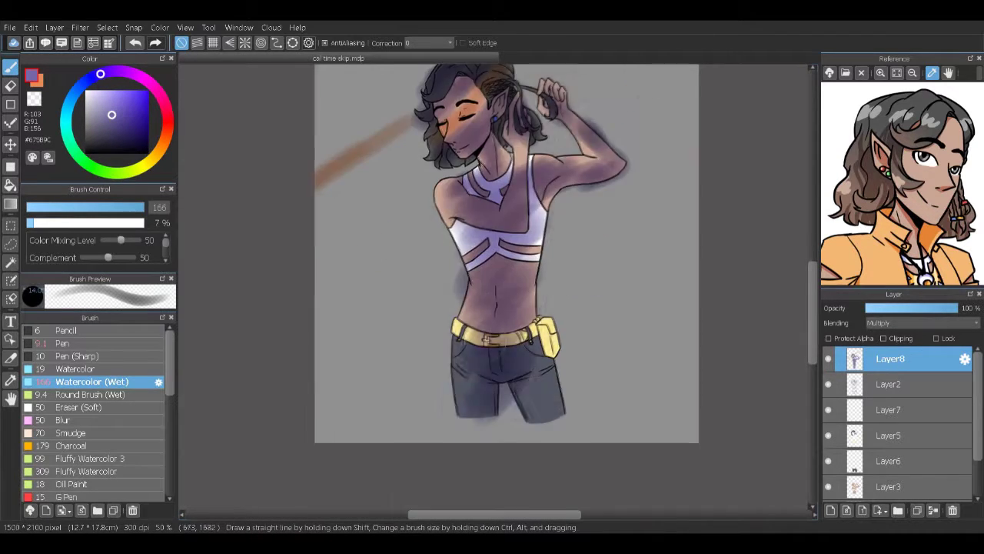
Step: Deepen the trousers' shading and add orange #E2834B light along the shoulder and raised arm on Layer8
{"action": "scroll", "coordinate": [480, 374], "scroll_direction": "up", "scroll_amount": 6}
{"action": "key", "text": "x"}
{"action": "mouse_move", "coordinate": [461, 342]}
{"action": "left_mouse_down"}
{"action": "mouse_move", "coordinate": [438, 416]}
{"action": "mouse_move", "coordinate": [461, 484]}
{"action": "left_mouse_up"}
{"action": "left_click_drag", "start_coordinate": [539, 415], "coordinate": [539, 469]}
{"action": "left_click_drag", "start_coordinate": [538, 292], "coordinate": [592, 323]}
{"action": "scroll", "coordinate": [526, 303], "scroll_direction": "down", "scroll_amount": 3}
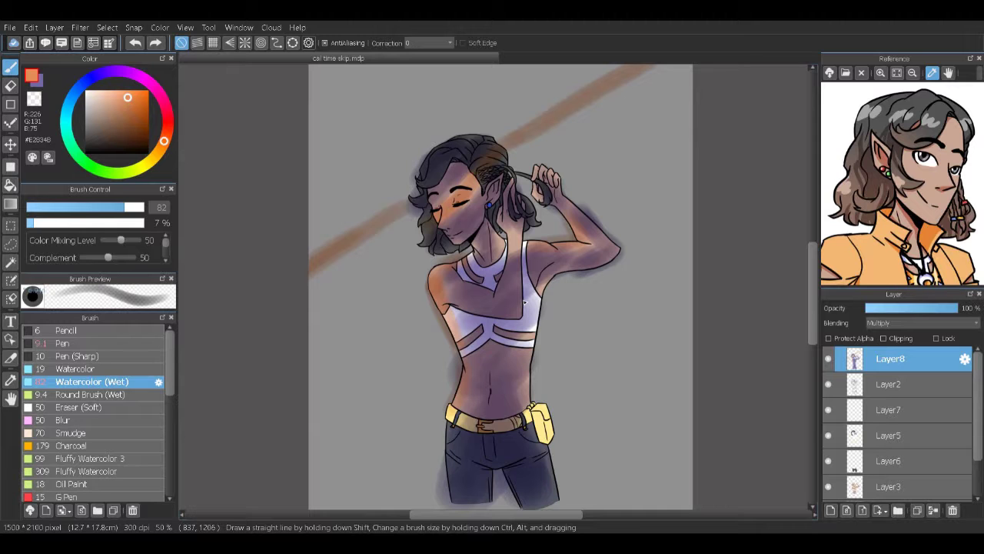
{"action": "scroll", "coordinate": [525, 303], "scroll_direction": "up", "scroll_amount": 2}
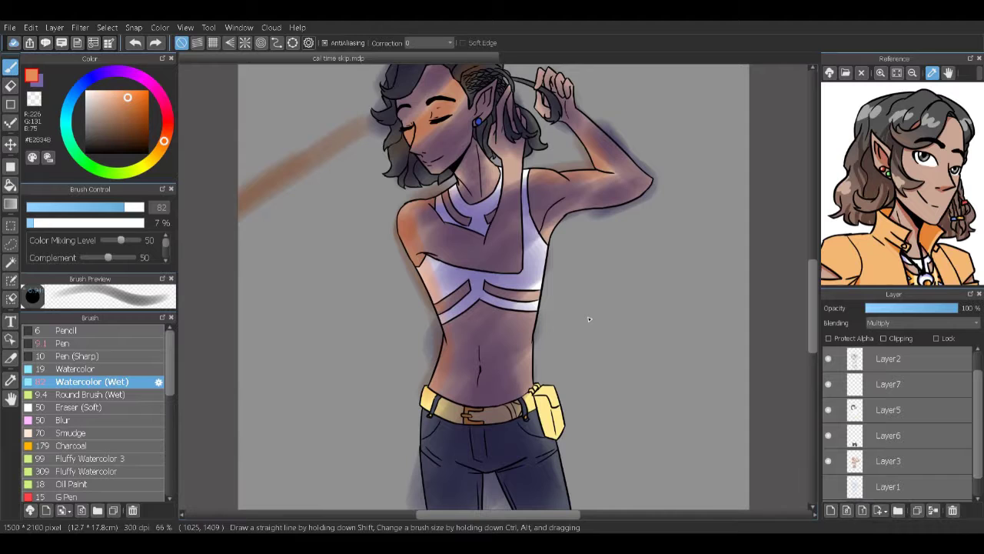
Step: Duplicate Layer3 and turn on clipping for the copy so it clips to the original skin layer
{"action": "left_click", "coordinate": [907, 461]}
{"action": "left_click", "coordinate": [883, 339]}
{"action": "scroll", "coordinate": [492, 285], "scroll_direction": "up", "scroll_amount": 2}
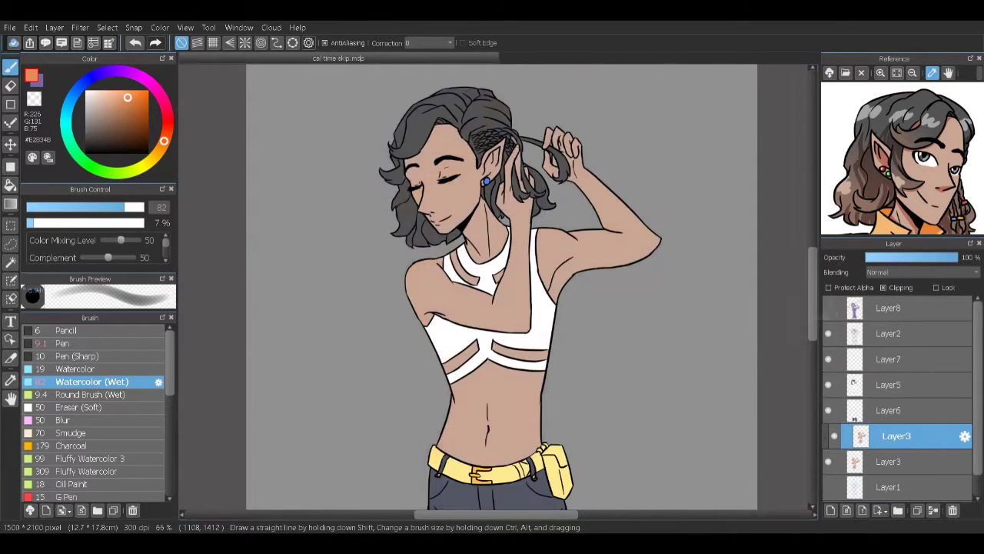
{"action": "scroll", "coordinate": [576, 390], "scroll_direction": "up", "scroll_amount": 3}
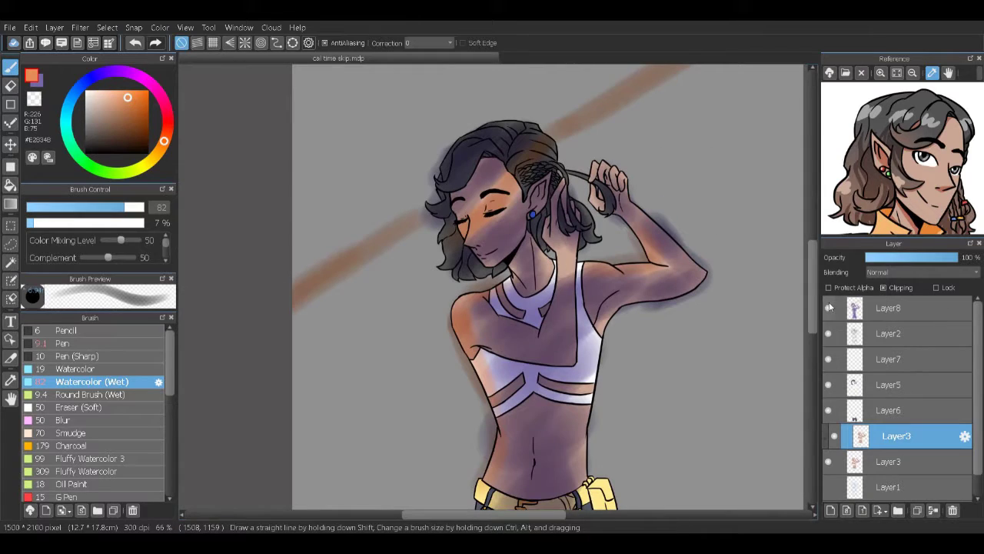
Step: Erase parts of the orange band and the shading spill outside the figure on Layer8 with the Eraser at size 48
{"action": "key", "text": "e"}
{"action": "left_click", "coordinate": [891, 308]}
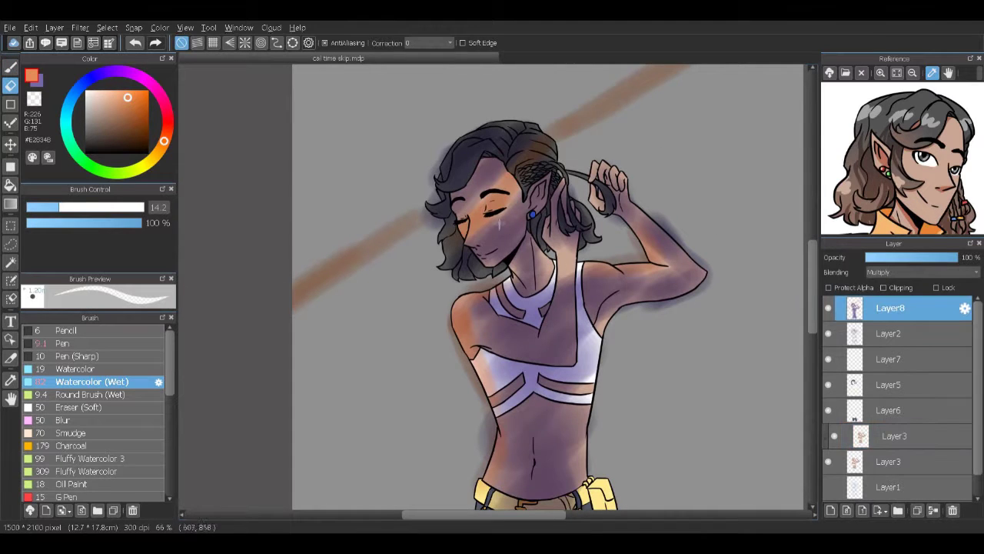
{"action": "left_click_drag", "start_coordinate": [676, 69], "coordinate": [550, 132]}
{"action": "left_click_drag", "start_coordinate": [459, 291], "coordinate": [461, 363]}
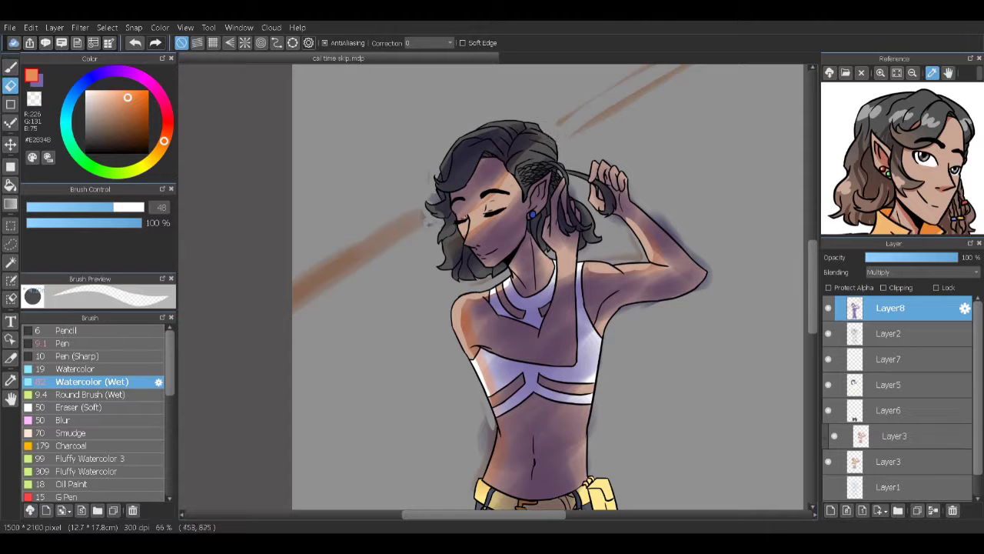
Step: Hide Layer8 and try a purple shading stroke near the ear on the clipped Layer3 copy
{"action": "left_click", "coordinate": [894, 435]}
{"action": "scroll", "coordinate": [434, 306], "scroll_direction": "up", "scroll_amount": 3}
{"action": "left_click", "coordinate": [100, 74]}
{"action": "left_click", "coordinate": [112, 114]}
{"action": "left_click", "coordinate": [828, 308]}
{"action": "key", "text": "b"}
{"action": "mouse_move", "coordinate": [503, 185]}
{"action": "left_mouse_down"}
{"action": "mouse_move", "coordinate": [532, 171]}
{"action": "mouse_move", "coordinate": [538, 231]}
{"action": "left_mouse_up"}
{"action": "key", "text": "ctrl+z"}
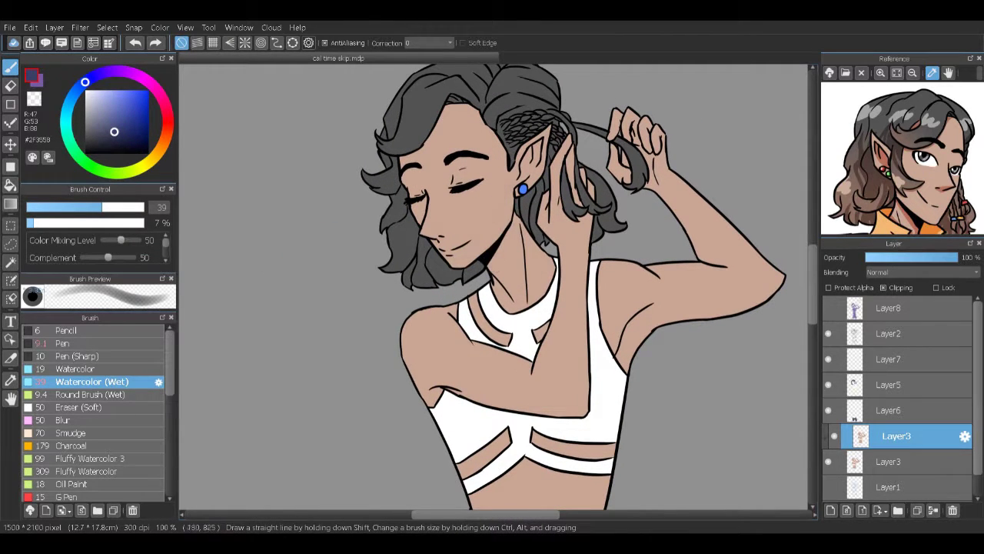
Step: Shade the face and neck with dark blue #2F2F58 on the clipped Layer3 copy, leaving a light band across the eyes
{"action": "left_click", "coordinate": [91, 78]}
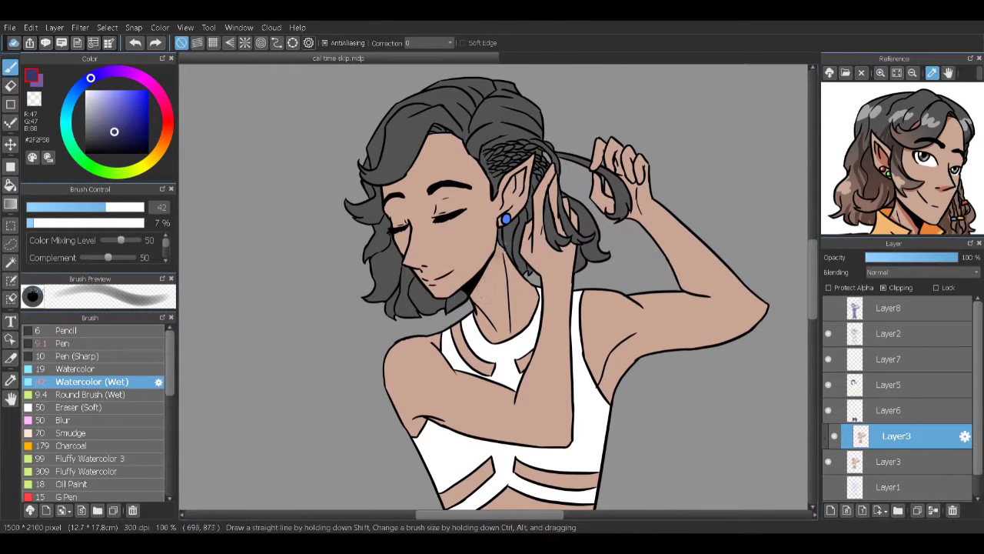
{"action": "mouse_move", "coordinate": [492, 242]}
{"action": "left_mouse_down"}
{"action": "mouse_move", "coordinate": [496, 296]}
{"action": "mouse_move", "coordinate": [438, 215]}
{"action": "mouse_move", "coordinate": [515, 165]}
{"action": "left_mouse_up"}
{"action": "mouse_move", "coordinate": [400, 154]}
{"action": "left_mouse_down"}
{"action": "mouse_move", "coordinate": [462, 223]}
{"action": "mouse_move", "coordinate": [431, 269]}
{"action": "mouse_move", "coordinate": [526, 326]}
{"action": "left_mouse_up"}
{"action": "key", "text": "g"}
{"action": "key", "text": "b"}
Step: Shade the shoulder, hands, arms and midriff in dark blue on the clipped Layer3 copy
{"action": "left_click_drag", "start_coordinate": [388, 338], "coordinate": [442, 404]}
{"action": "left_click_drag", "start_coordinate": [573, 216], "coordinate": [522, 284]}
{"action": "left_click_drag", "start_coordinate": [642, 143], "coordinate": [615, 215]}
{"action": "left_click_drag", "start_coordinate": [692, 230], "coordinate": [476, 323]}
{"action": "left_click_drag", "start_coordinate": [477, 415], "coordinate": [692, 246]}
{"action": "key", "text": "ctrl+minus"}
{"action": "left_click_drag", "start_coordinate": [446, 369], "coordinate": [541, 338]}
{"action": "key", "text": "ctrl+plus"}
Step: Paint pink #A45876 tones along the face's light band and on the shoulder
{"action": "left_click", "coordinate": [164, 104]}
{"action": "left_click", "coordinate": [97, 116]}
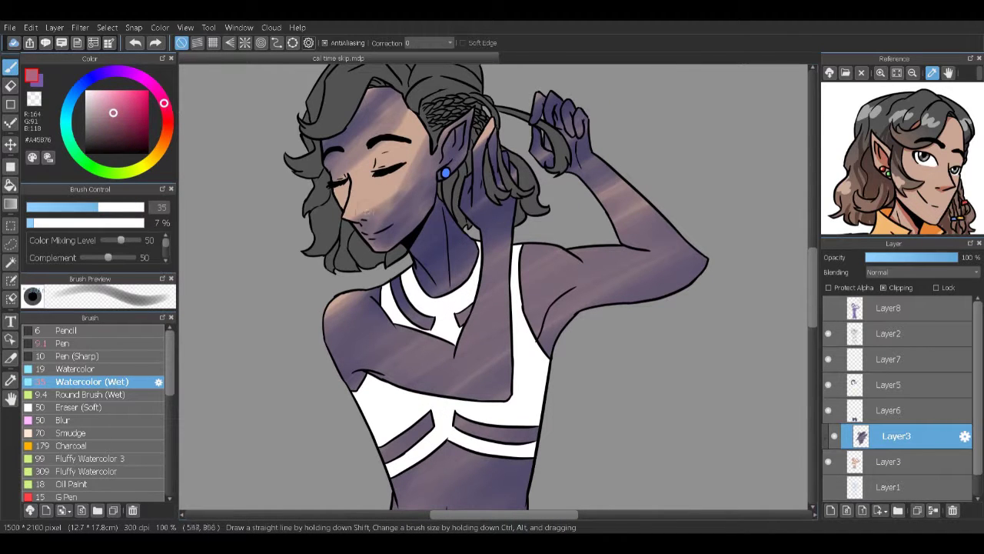
{"action": "left_click_drag", "start_coordinate": [389, 123], "coordinate": [345, 184]}
{"action": "left_click_drag", "start_coordinate": [342, 326], "coordinate": [358, 380]}
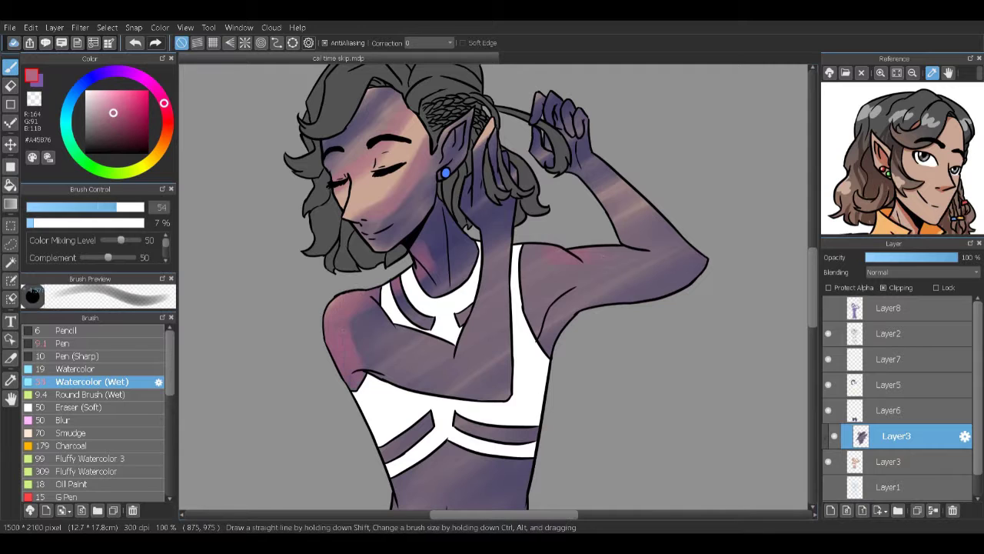
Step: Undo the blue and pink skin shading and remove the clipped Layer3 copy
{"action": "scroll", "coordinate": [390, 324], "scroll_direction": "up", "scroll_amount": 1}
{"action": "key", "text": "ctrl+z"}
{"action": "key", "text": "ctrl+z"}
{"action": "key", "text": "ctrl+z"}
{"action": "key", "text": "ctrl+z"}
{"action": "key", "text": "ctrl+z"}
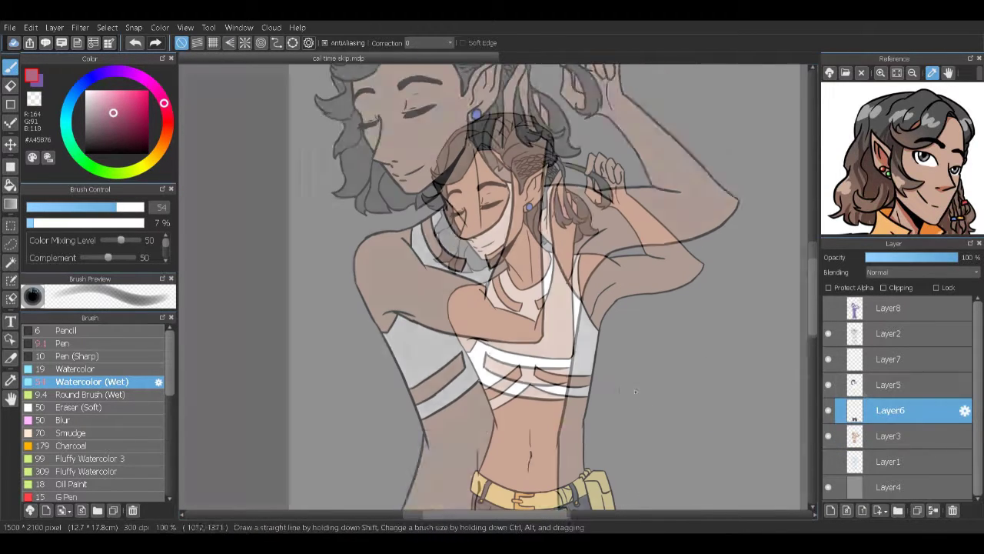
Step: Group the line art and flat colour layers from Layer2 down to Layer3 into a folder beneath Layer8
{"action": "left_click_drag", "start_coordinate": [892, 359], "coordinate": [892, 323]}
{"action": "left_click", "coordinate": [891, 384]}
{"action": "left_click", "coordinate": [892, 486], "text": "shift"}
{"action": "left_click_drag", "start_coordinate": [892, 462], "coordinate": [892, 356]}
Step: Add a new layer directly above the folder and select the whole figure's silhouette
{"action": "left_click", "coordinate": [890, 333]}
{"action": "left_click", "coordinate": [885, 287]}
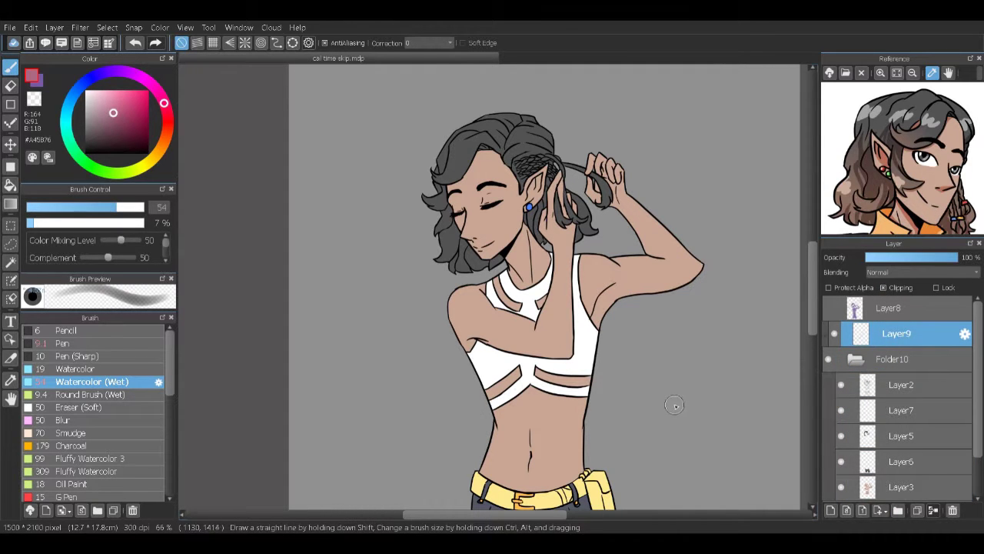
{"action": "left_click", "coordinate": [241, 285]}
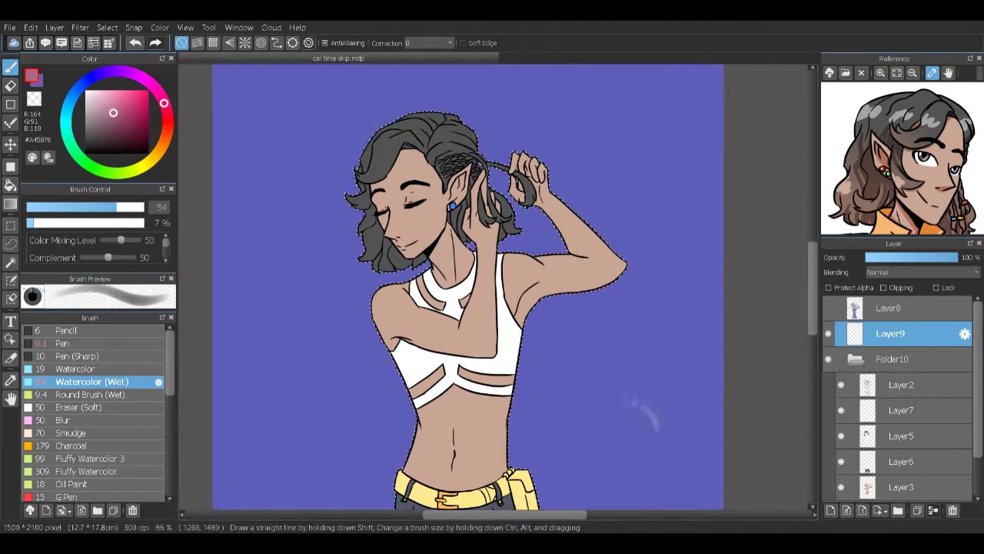
Step: Fill the selected figure with purple on Layer9 and set the layer's blending to Multiply
{"action": "left_click", "coordinate": [10, 185]}
{"action": "left_click", "coordinate": [94, 76]}
{"action": "left_click", "coordinate": [110, 125]}
{"action": "left_click", "coordinate": [576, 308]}
{"action": "left_click", "coordinate": [921, 272]}
{"action": "left_click", "coordinate": [892, 297]}
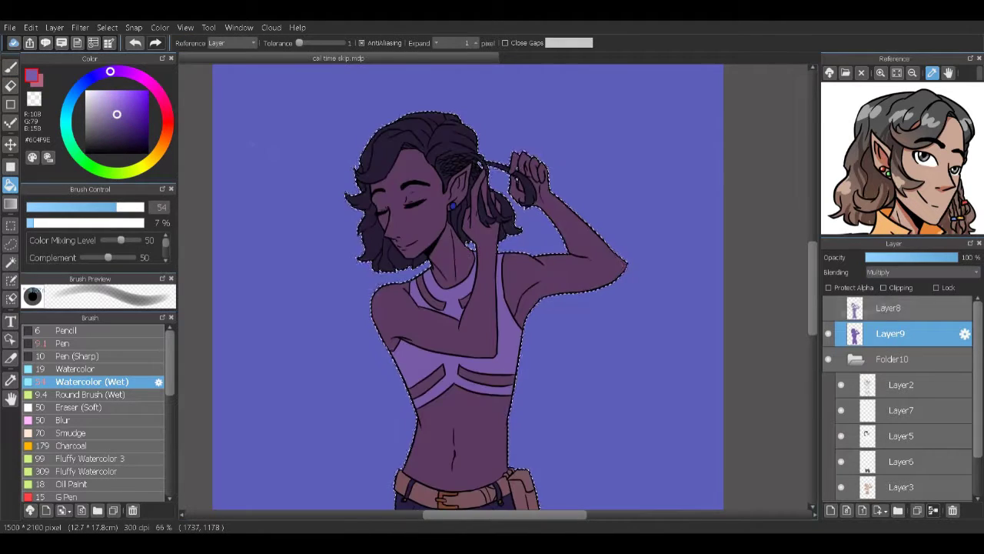
Step: Recolour the figure's shadow fill on Layer9 to blue-grey #7173A0 and clear the selection
{"action": "left_click", "coordinate": [110, 125]}
{"action": "left_click", "coordinate": [108, 127]}
{"action": "key", "text": "ctrl+d"}
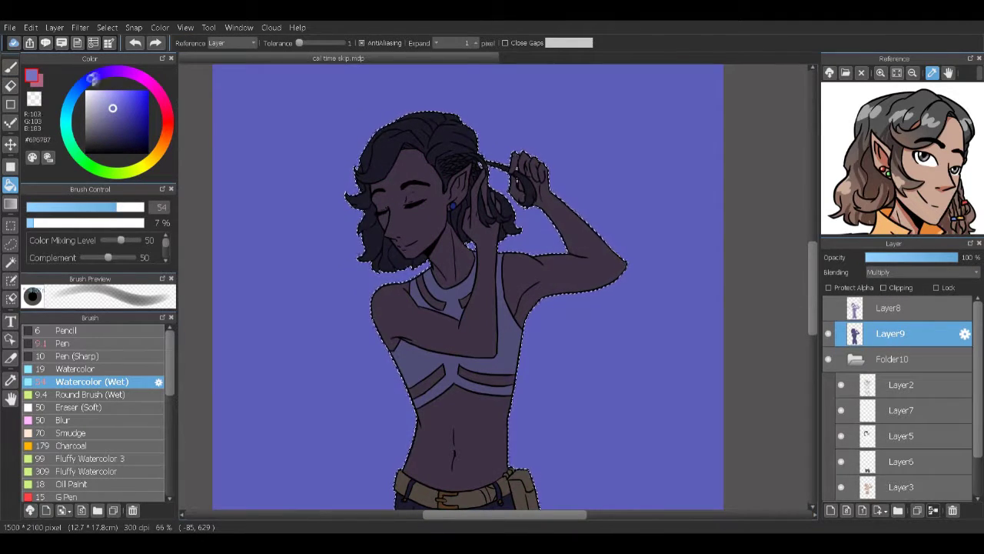
{"action": "key", "text": "b"}
{"action": "scroll", "coordinate": [469, 284], "scroll_direction": "down", "scroll_amount": 5}
{"action": "scroll", "coordinate": [469, 284], "scroll_direction": "up", "scroll_amount": 5}
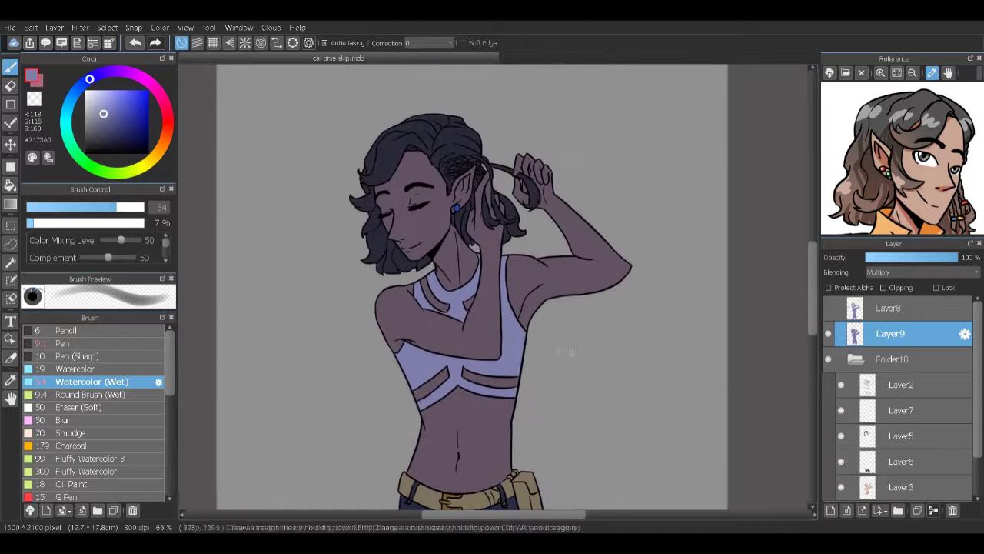
Step: Add a layer above Layer9 and paint a diagonal #F7BD74 light band across the face and braids inside the figure selection
{"action": "key", "text": "ctrl+shift+n"}
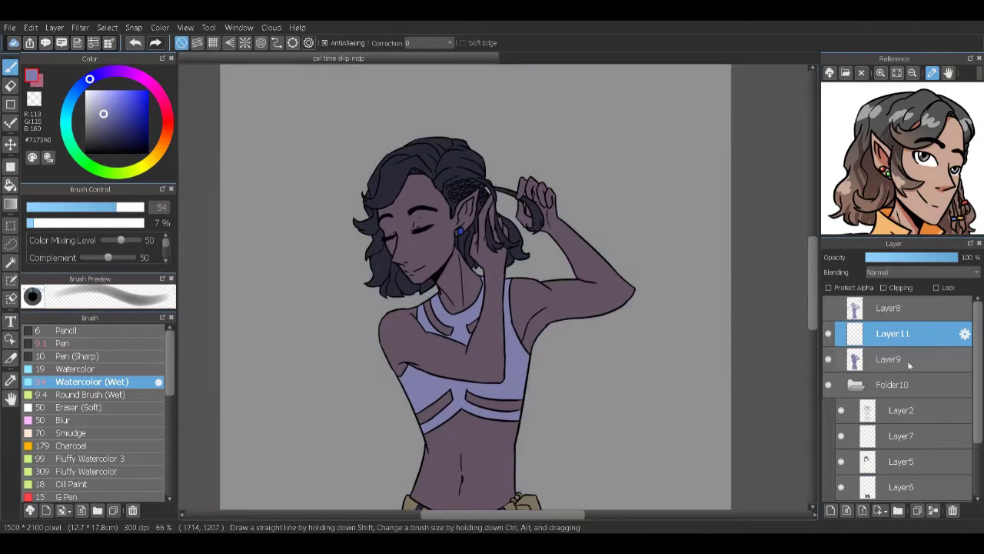
{"action": "left_click", "coordinate": [158, 150]}
{"action": "left_click", "coordinate": [119, 93]}
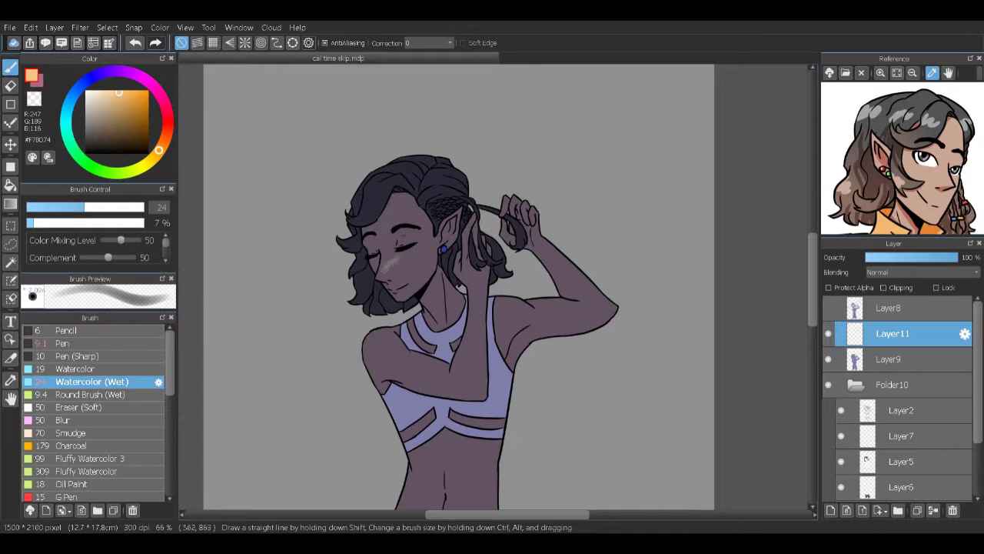
{"action": "key", "text": "ctrl+z"}
{"action": "key", "text": "ctrl+z"}
{"action": "key", "text": "ctrl+z"}
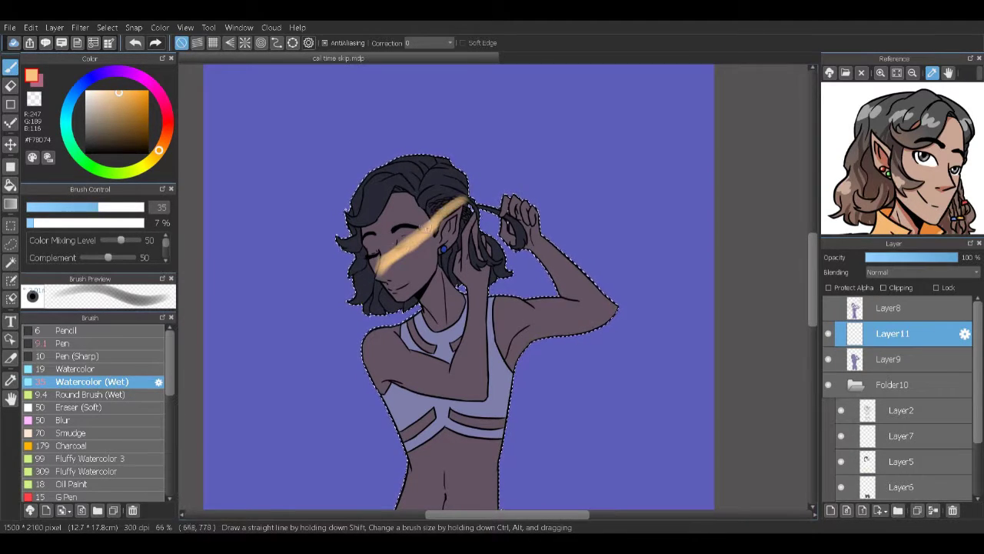
{"action": "mouse_move", "coordinate": [365, 279]}
{"action": "left_mouse_down"}
{"action": "mouse_move", "coordinate": [358, 286]}
{"action": "mouse_move", "coordinate": [423, 245]}
{"action": "mouse_move", "coordinate": [436, 216]}
{"action": "left_mouse_up"}
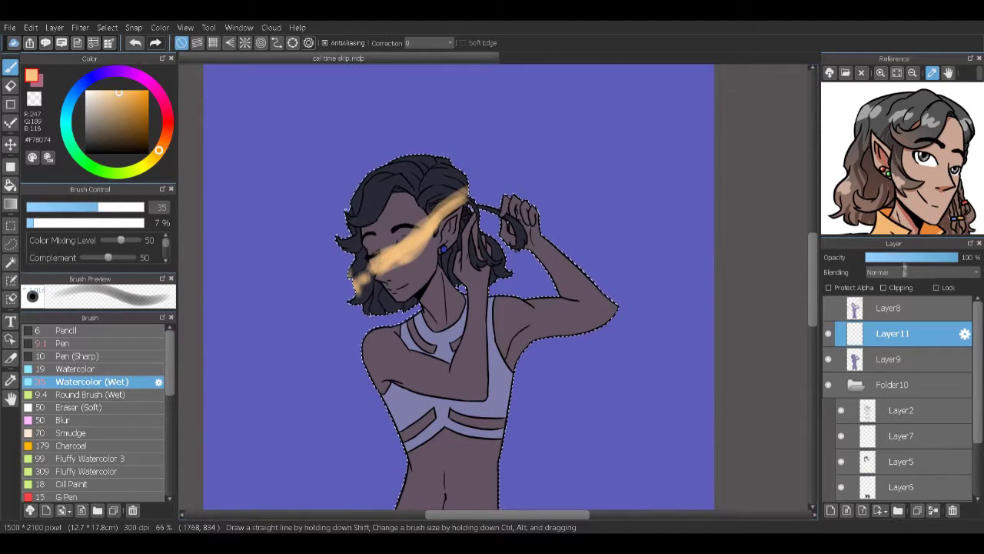
Step: Set Layer11's blending to Add with 58% opacity and clear the selection
{"action": "left_click", "coordinate": [921, 272]}
{"action": "left_click", "coordinate": [892, 369]}
{"action": "left_click", "coordinate": [921, 272]}
{"action": "left_click", "coordinate": [892, 348]}
{"action": "left_click_drag", "start_coordinate": [958, 258], "coordinate": [919, 257]}
{"action": "key", "text": "ctrl+d"}
Step: Move Layer11 and Layer9 into the folder, directly below the Layer2 line art
{"action": "left_click_drag", "start_coordinate": [849, 332], "coordinate": [874, 423]}
{"action": "left_click_drag", "start_coordinate": [884, 333], "coordinate": [884, 421]}
{"action": "mouse_move", "coordinate": [600, 389]}
{"action": "left_mouse_down"}
{"action": "mouse_move", "coordinate": [621, 296]}
{"action": "mouse_move", "coordinate": [608, 395]}
{"action": "left_mouse_up"}
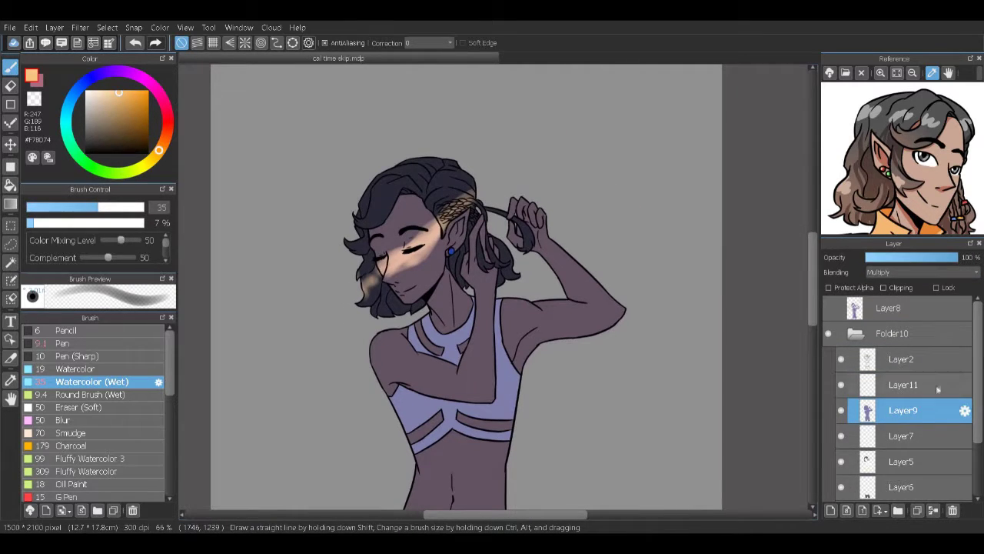
Step: Add a layer below Layer1, paint the #F7BD74 band from the face to the canvas edge, and soften its end beside the hair
{"action": "left_click", "coordinate": [831, 510]}
{"action": "left_click_drag", "start_coordinate": [899, 308], "coordinate": [900, 492]}
{"action": "mouse_move", "coordinate": [369, 283]}
{"action": "left_mouse_down"}
{"action": "mouse_move", "coordinate": [310, 316]}
{"action": "mouse_move", "coordinate": [375, 293]}
{"action": "mouse_move", "coordinate": [215, 398]}
{"action": "left_mouse_up"}
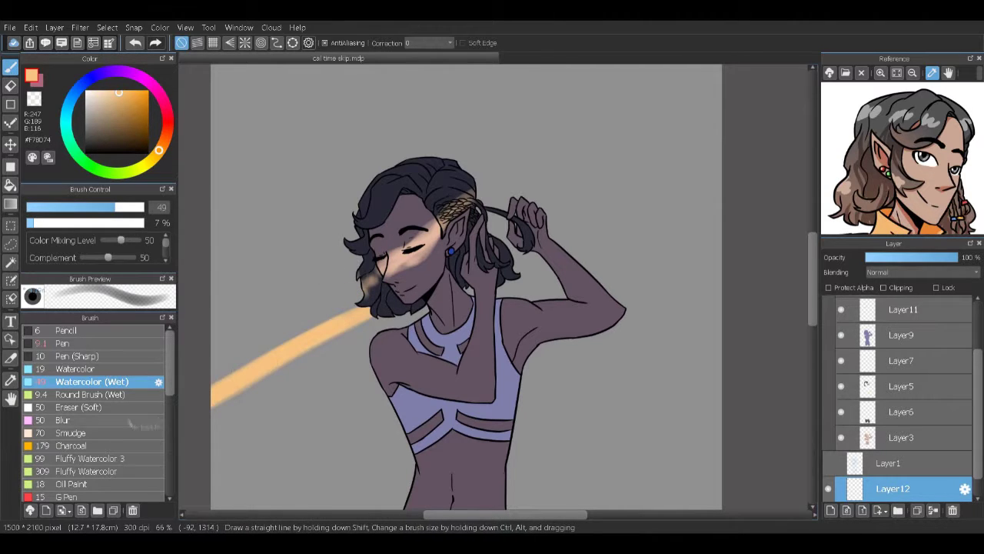
{"action": "left_click", "coordinate": [80, 406]}
{"action": "left_click_drag", "start_coordinate": [355, 309], "coordinate": [375, 320]}
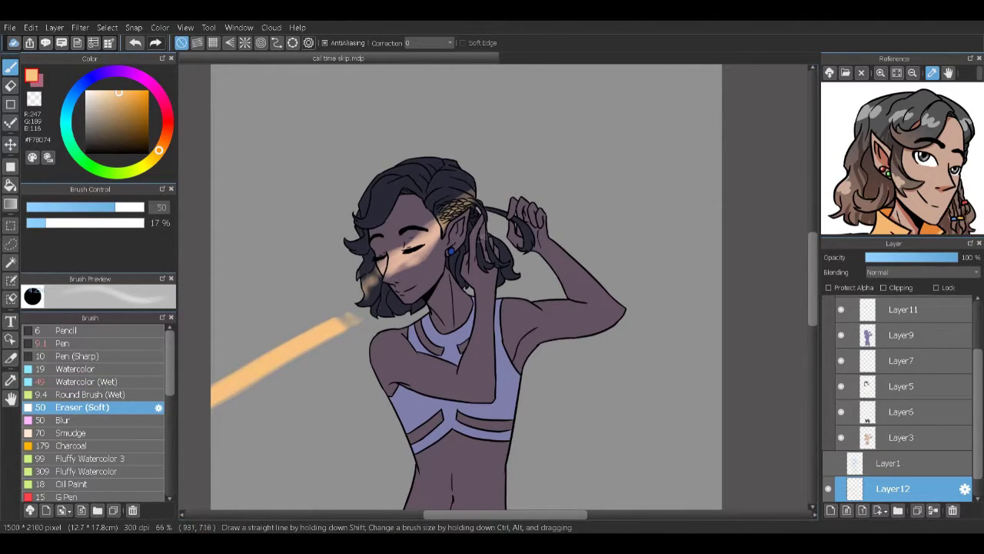
Step: Extend the light band from behind the raised hand to the canvas edge, then lower Layer12's opacity and change its blending mode
{"action": "left_click", "coordinate": [81, 381]}
{"action": "left_click_drag", "start_coordinate": [508, 214], "coordinate": [723, 86]}
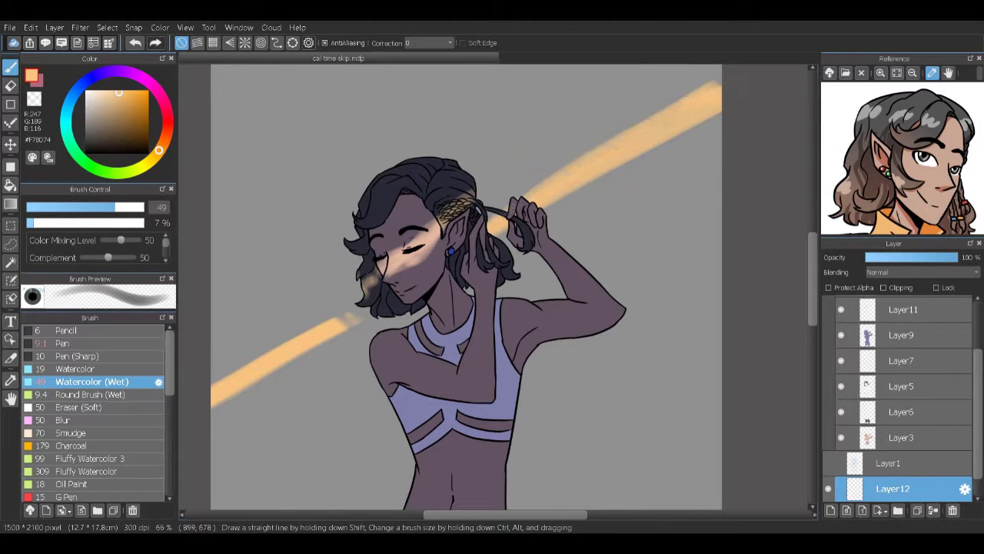
{"action": "left_click_drag", "start_coordinate": [956, 258], "coordinate": [928, 258]}
{"action": "left_click", "coordinate": [922, 271]}
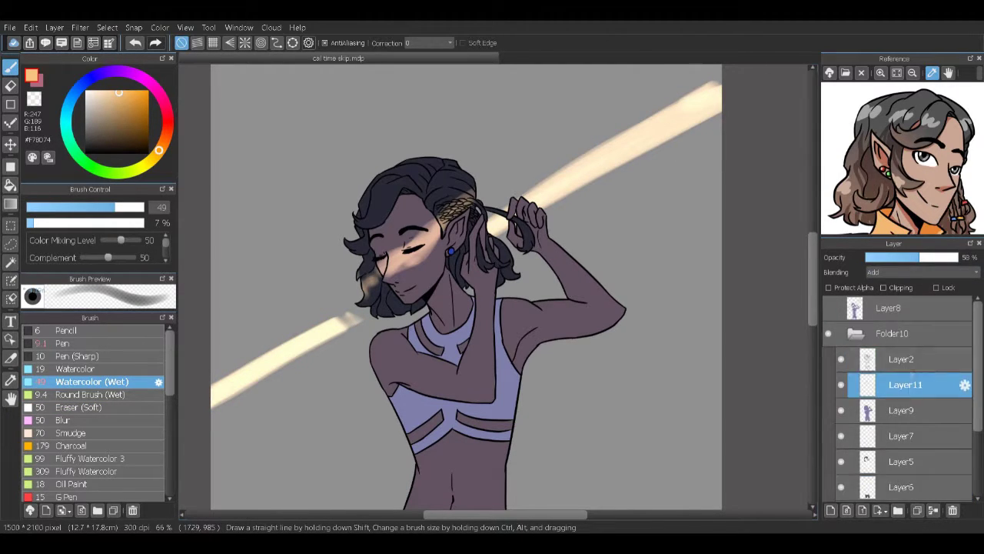
{"action": "left_click", "coordinate": [891, 378]}
Step: Fill the background on Layer4 with dark blue-grey #3C3C4B
{"action": "left_click", "coordinate": [890, 488]}
{"action": "left_click", "coordinate": [93, 77]}
{"action": "left_click", "coordinate": [97, 135]}
{"action": "left_click", "coordinate": [10, 185]}
{"action": "left_click", "coordinate": [320, 277]}
Step: Crop the canvas to 1500 × 1760 pixels, cutting off the strip below the trousers
{"action": "scroll", "coordinate": [320, 277], "scroll_direction": "down", "scroll_amount": 1}
{"action": "scroll", "coordinate": [321, 277], "scroll_direction": "down", "scroll_amount": 1}
{"action": "key", "text": "m"}
{"action": "left_click_drag", "start_coordinate": [269, 388], "coordinate": [467, 400]}
{"action": "scroll", "coordinate": [468, 397], "scroll_direction": "up", "scroll_amount": 1}
{"action": "key", "text": "alt"}
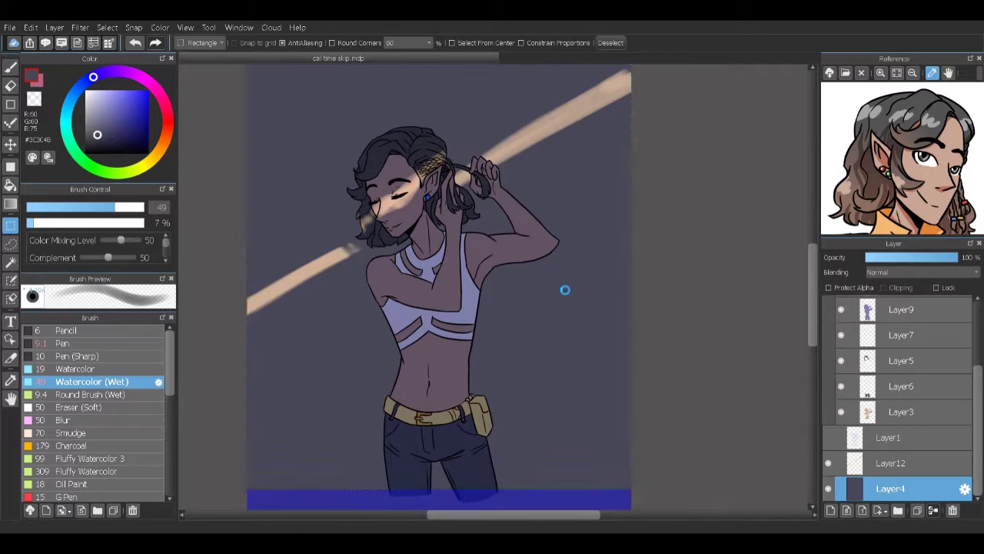
{"action": "left_click", "coordinate": [566, 292]}
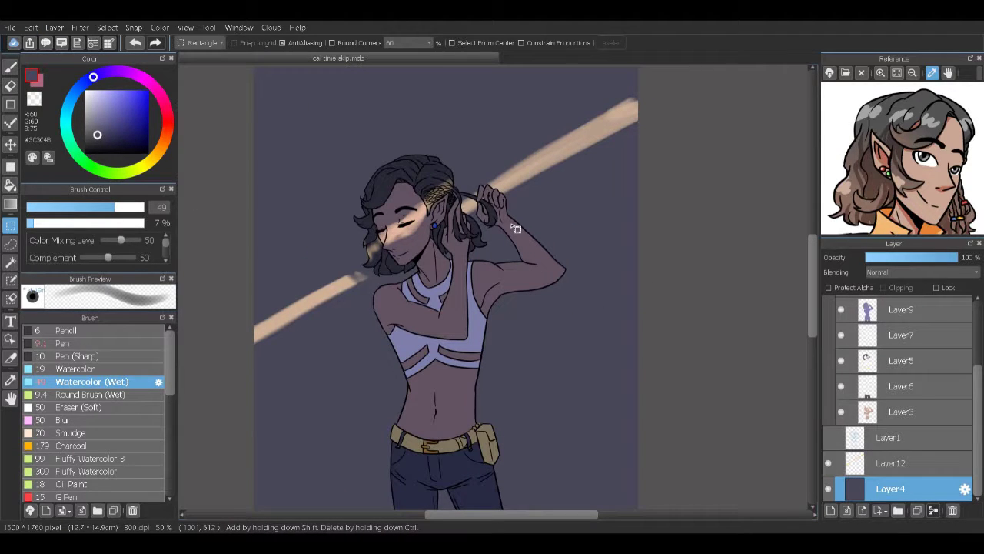
Step: Paint broad dark #1F1F32 areas over the upper background and lower corners on Layer4 with Watercolor (Wet)
{"action": "left_click", "coordinate": [109, 141]}
{"action": "key", "text": "b"}
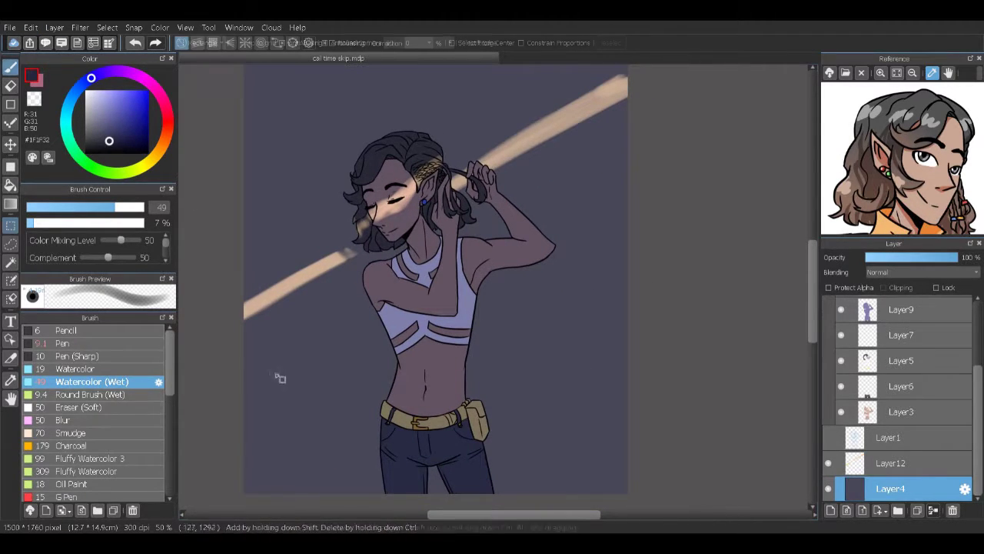
{"action": "scroll", "coordinate": [277, 375], "scroll_direction": "up", "scroll_amount": 2}
{"action": "left_click_drag", "start_coordinate": [254, 177], "coordinate": [623, 185]}
{"action": "scroll", "coordinate": [461, 307], "scroll_direction": "down", "scroll_amount": 4}
{"action": "mouse_move", "coordinate": [630, 445]}
{"action": "left_mouse_down"}
{"action": "mouse_move", "coordinate": [585, 208]}
{"action": "mouse_move", "coordinate": [523, 346]}
{"action": "left_mouse_up"}
{"action": "left_click_drag", "start_coordinate": [277, 438], "coordinate": [407, 308]}
Step: Blend blue and grey #3C3C4B tones into the background around the figure with Watercolor (Wet) at size 257
{"action": "left_click", "coordinate": [80, 86]}
{"action": "left_click", "coordinate": [106, 130]}
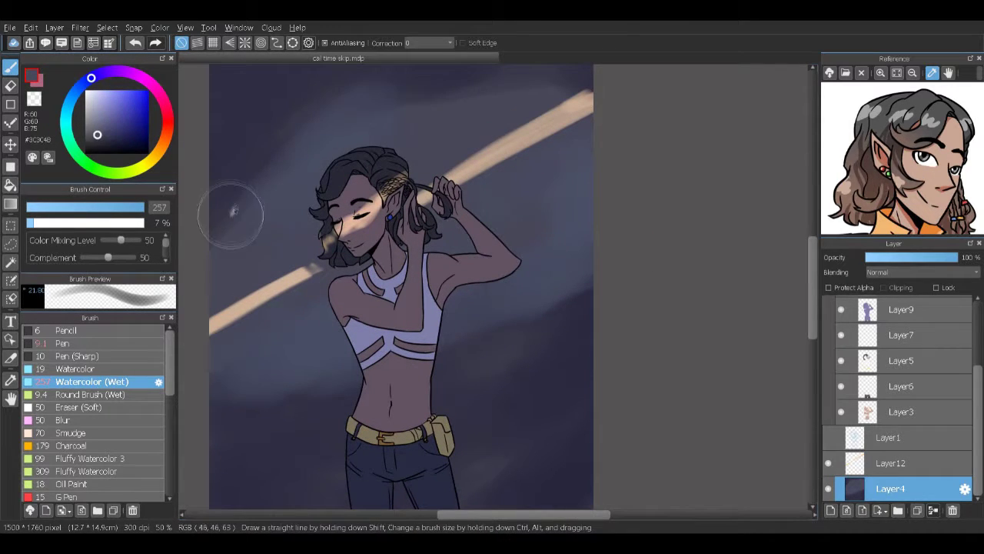
{"action": "left_click_drag", "start_coordinate": [231, 209], "coordinate": [284, 361]}
{"action": "left_click_drag", "start_coordinate": [323, 115], "coordinate": [554, 154]}
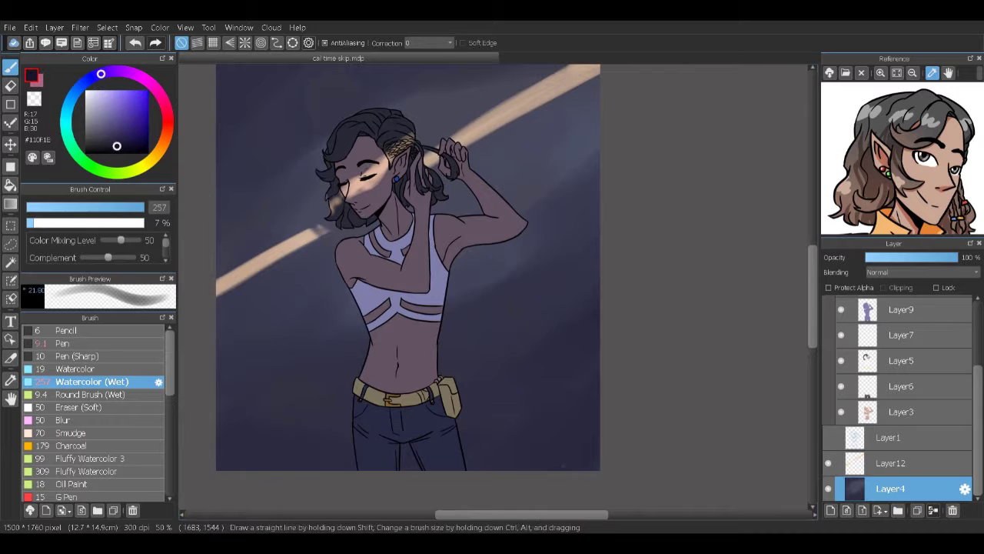
Step: Paint dark #171626 tones into the background corners on Layer4 and blend #373746 grey beside the figure with Watercolor (Wet)
{"action": "scroll", "coordinate": [407, 284], "scroll_direction": "up", "scroll_amount": 2}
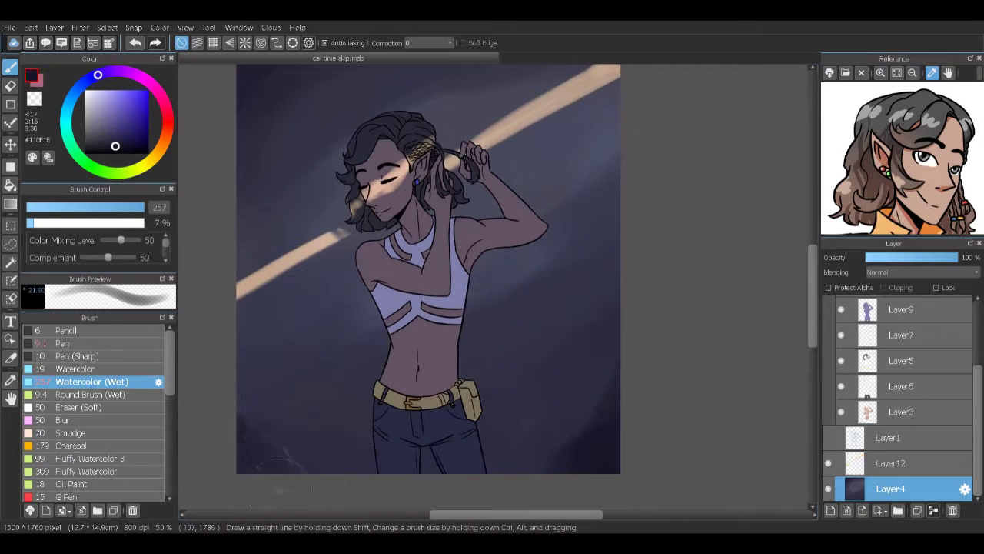
{"action": "left_click_drag", "start_coordinate": [238, 469], "coordinate": [345, 384]}
{"action": "left_click_drag", "start_coordinate": [503, 435], "coordinate": [565, 406]}
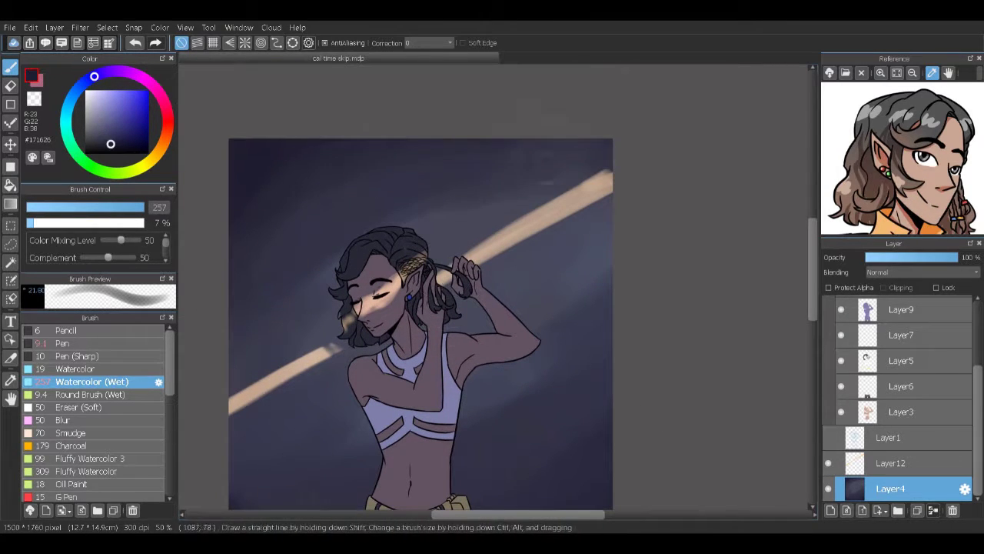
{"action": "mouse_move", "coordinate": [607, 158]}
{"action": "left_mouse_down"}
{"action": "mouse_move", "coordinate": [505, 187]}
{"action": "mouse_move", "coordinate": [530, 222]}
{"action": "left_mouse_up"}
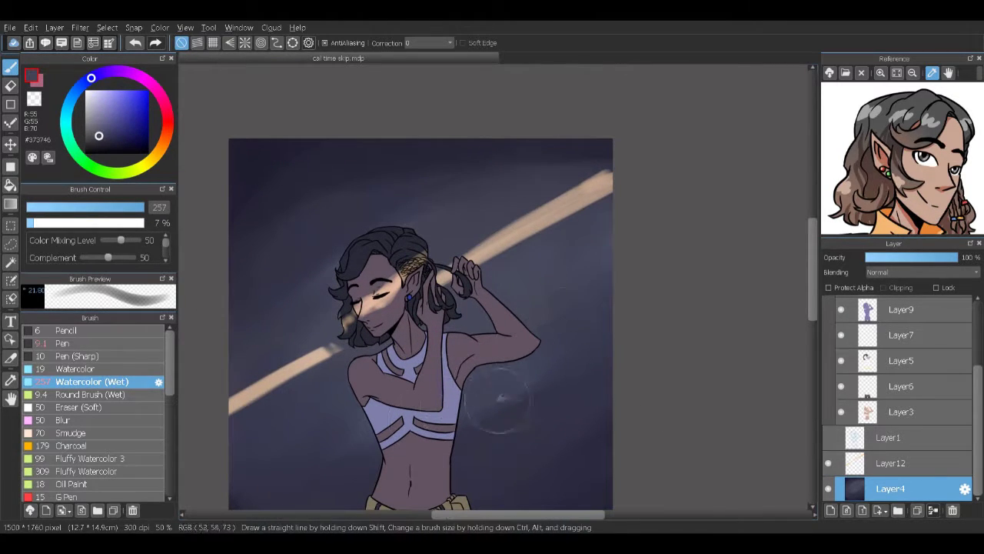
{"action": "left_click_drag", "start_coordinate": [551, 329], "coordinate": [645, 255]}
Step: Duplicate hair layer Layer5 and clip the copy to the original
{"action": "scroll", "coordinate": [645, 255], "scroll_direction": "up", "scroll_amount": 3}
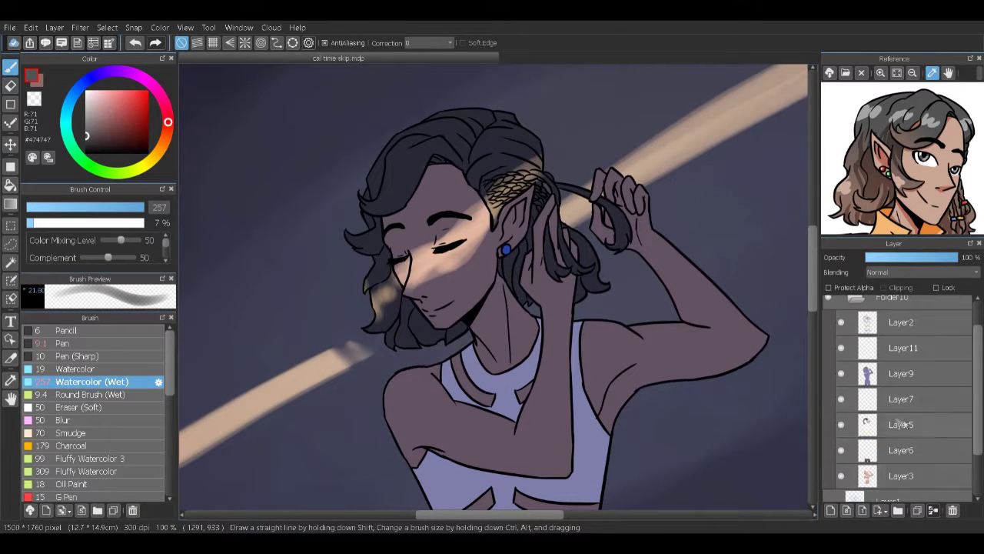
{"action": "left_click", "coordinate": [900, 360]}
{"action": "left_click", "coordinate": [916, 510]}
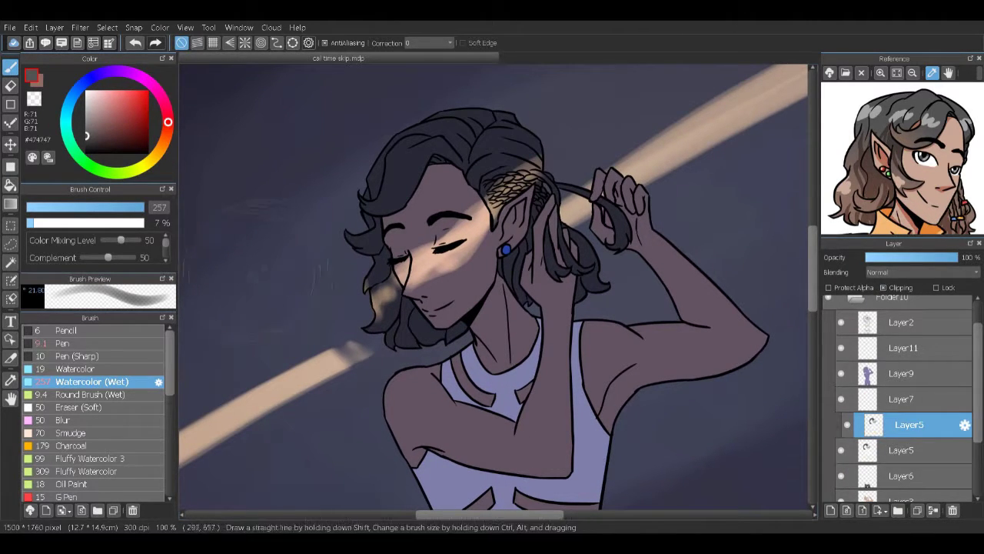
Step: Hide shadow Layer9 and airbrush brown #826356 onto the lower hair ends and front locks on the clipped Layer5 copy
{"action": "scroll", "coordinate": [110, 431], "scroll_direction": "down", "scroll_amount": 3}
{"action": "left_click", "coordinate": [74, 434]}
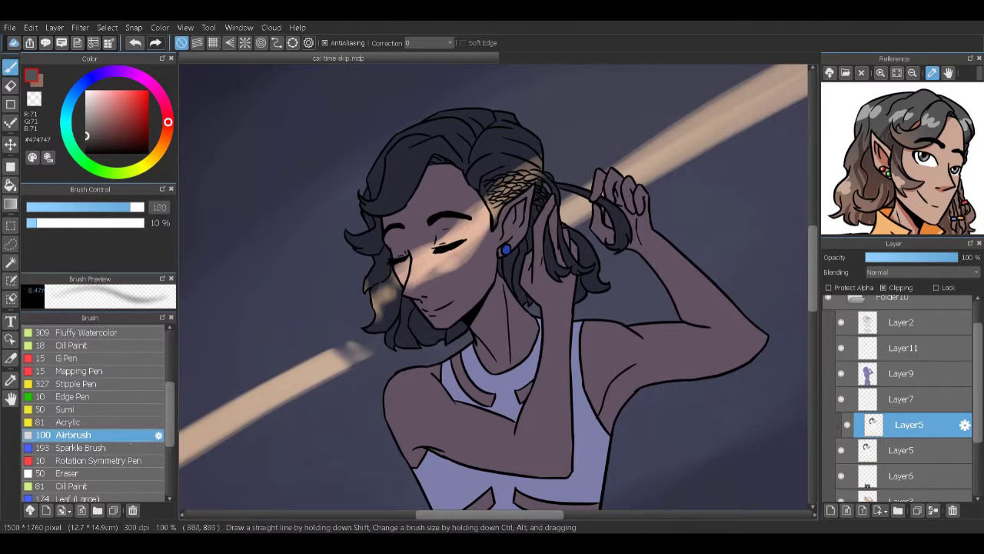
{"action": "left_click", "coordinate": [840, 373]}
{"action": "left_click", "coordinate": [413, 356], "text": "alt"}
{"action": "left_click_drag", "start_coordinate": [380, 334], "coordinate": [453, 335]}
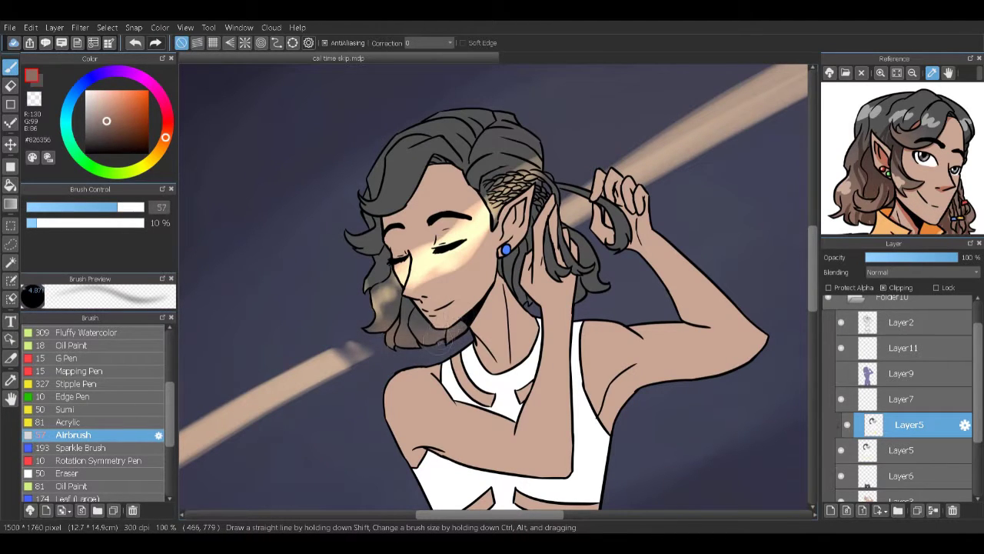
{"action": "key", "text": "bracketright"}
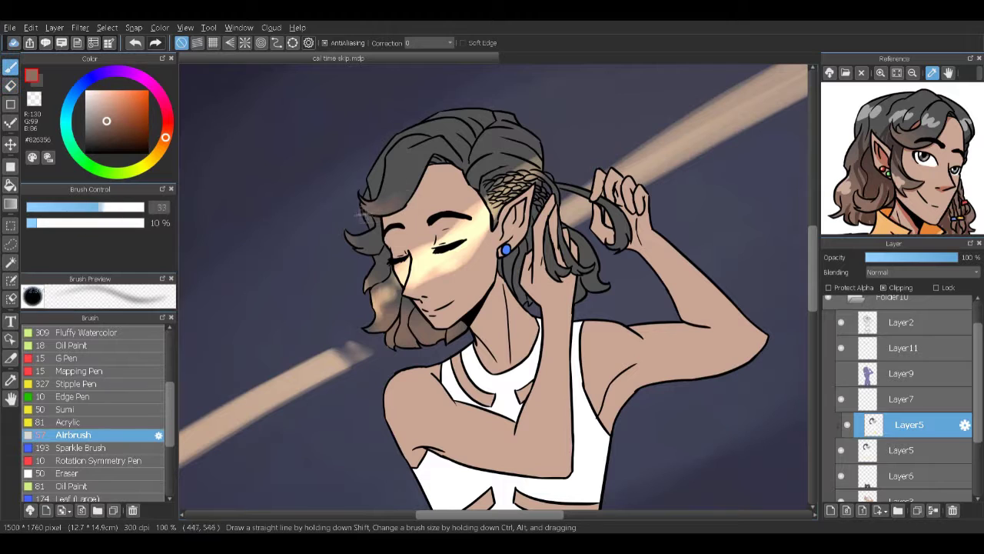
{"action": "left_click_drag", "start_coordinate": [390, 199], "coordinate": [377, 242]}
{"action": "left_click", "coordinate": [377, 243], "text": "alt"}
{"action": "left_click", "coordinate": [377, 243], "text": "alt"}
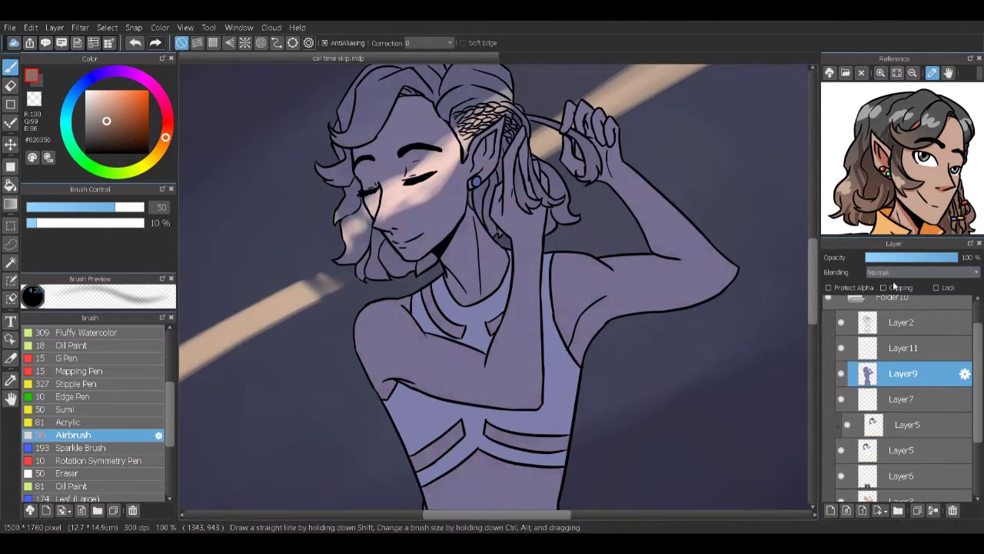
Step: Set Layer9 to Multiply and add a new layer clipped to it for Watercolor (Wet) shading
{"action": "left_click", "coordinate": [97, 75]}
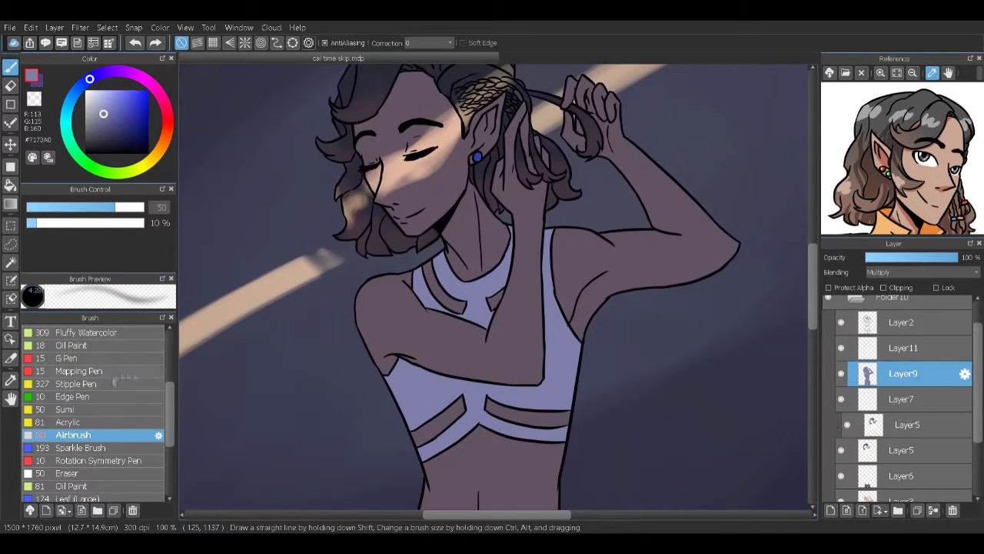
{"action": "scroll", "coordinate": [137, 367], "scroll_direction": "up", "scroll_amount": 3}
{"action": "left_click", "coordinate": [137, 367]}
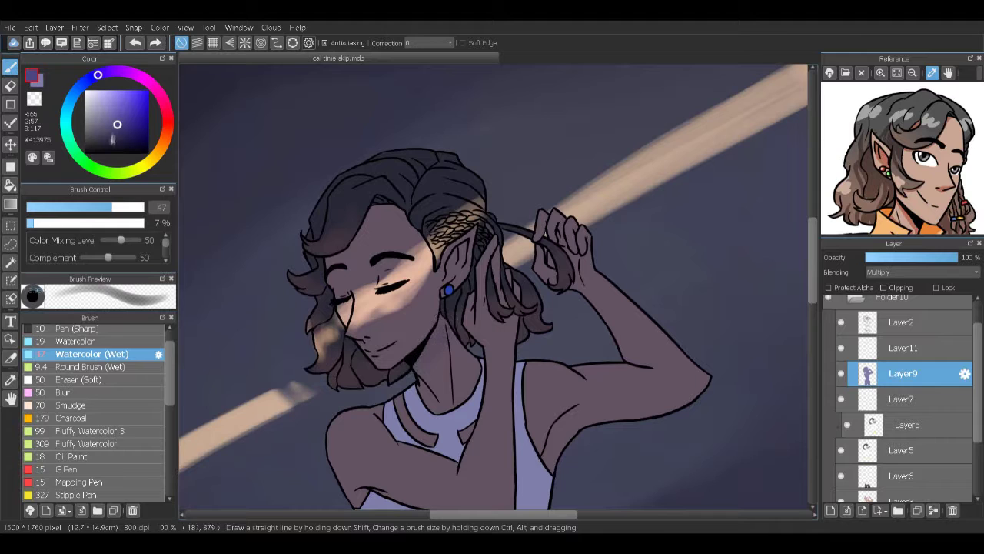
{"action": "key", "text": "ctrl+shift+n"}
{"action": "key", "text": "ctrl+alt+g"}
Step: Paint #433F5E shadows over the neck, underarm, raised arm and hair on Layer14 with Watercolor (Wet)
{"action": "left_click_drag", "start_coordinate": [439, 352], "coordinate": [414, 366]}
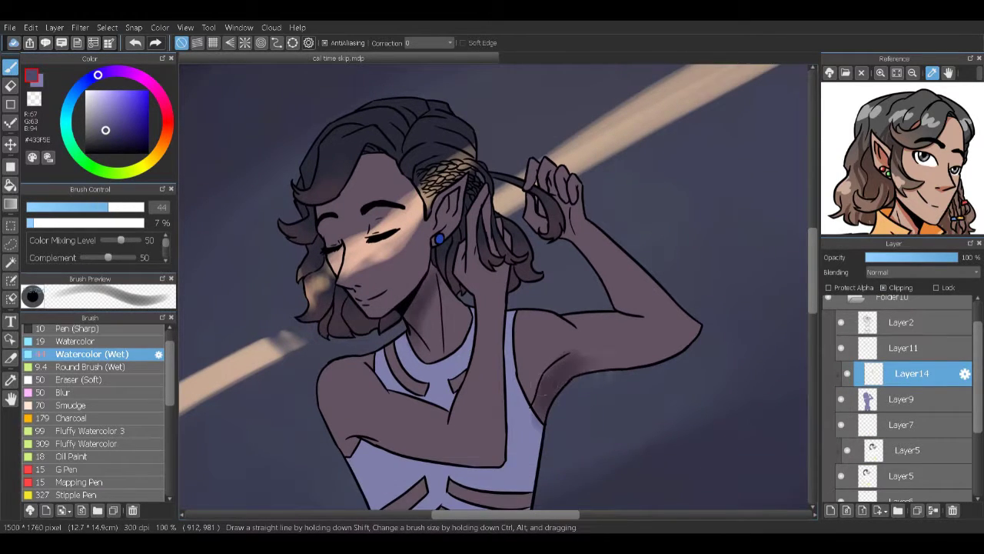
{"action": "left_click_drag", "start_coordinate": [662, 348], "coordinate": [536, 398]}
{"action": "left_click", "coordinate": [685, 326], "text": "alt"}
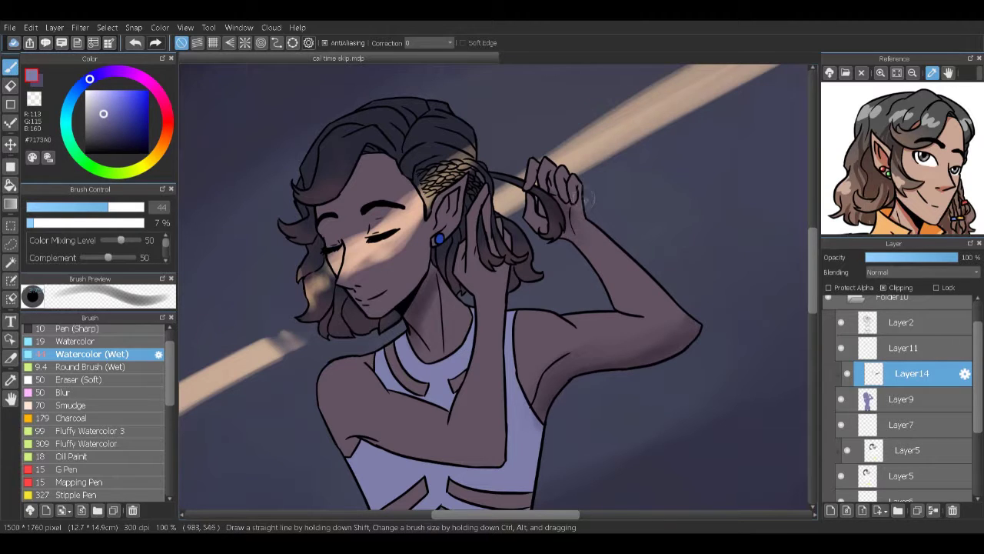
{"action": "left_click_drag", "start_coordinate": [391, 131], "coordinate": [440, 183]}
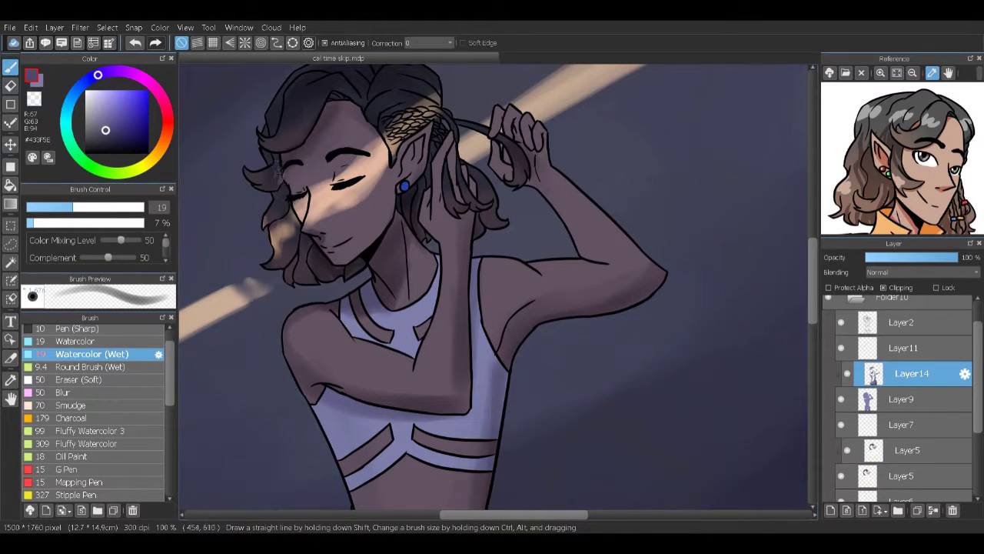
{"action": "scroll", "coordinate": [274, 182], "scroll_direction": "up", "scroll_amount": 2}
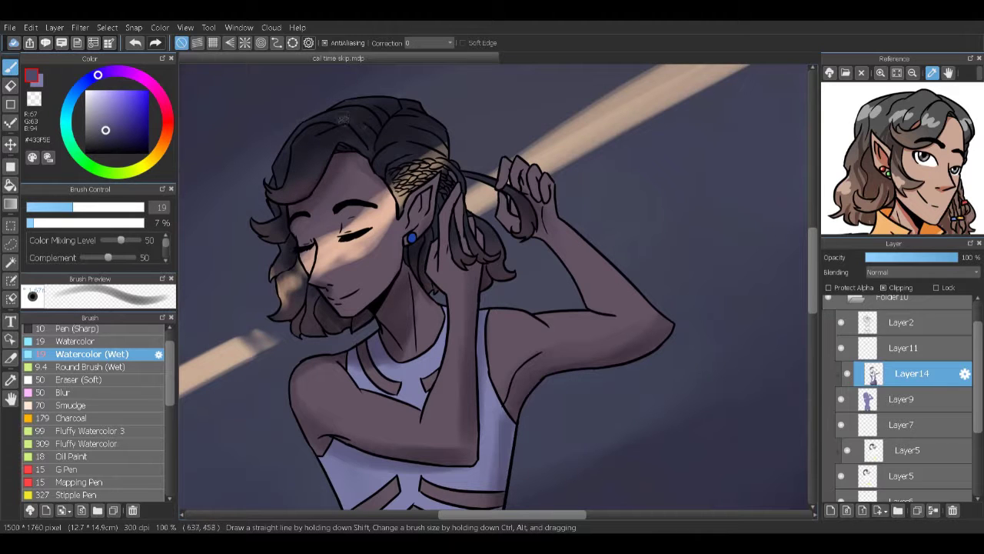
{"action": "mouse_move", "coordinate": [653, 323]}
{"action": "left_mouse_down"}
{"action": "mouse_move", "coordinate": [569, 216]}
{"action": "mouse_move", "coordinate": [607, 299]}
{"action": "mouse_move", "coordinate": [594, 347]}
{"action": "left_mouse_up"}
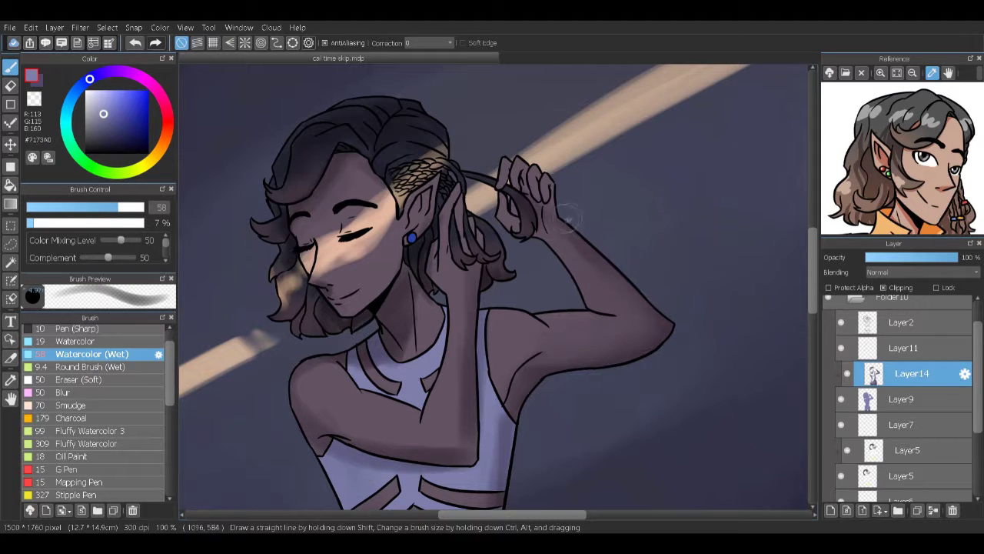
Step: Blend lighter #7173A0 and darker #433F5E tones along the raised arm, elbow and hand holding the hair on Layer14
{"action": "left_click", "coordinate": [547, 332], "text": "alt"}
{"action": "left_click_drag", "start_coordinate": [547, 346], "coordinate": [500, 400]}
{"action": "mouse_move", "coordinate": [492, 338]}
{"action": "left_mouse_down"}
{"action": "mouse_move", "coordinate": [492, 453]}
{"action": "mouse_move", "coordinate": [542, 361]}
{"action": "left_mouse_up"}
{"action": "left_click", "coordinate": [538, 342], "text": "alt"}
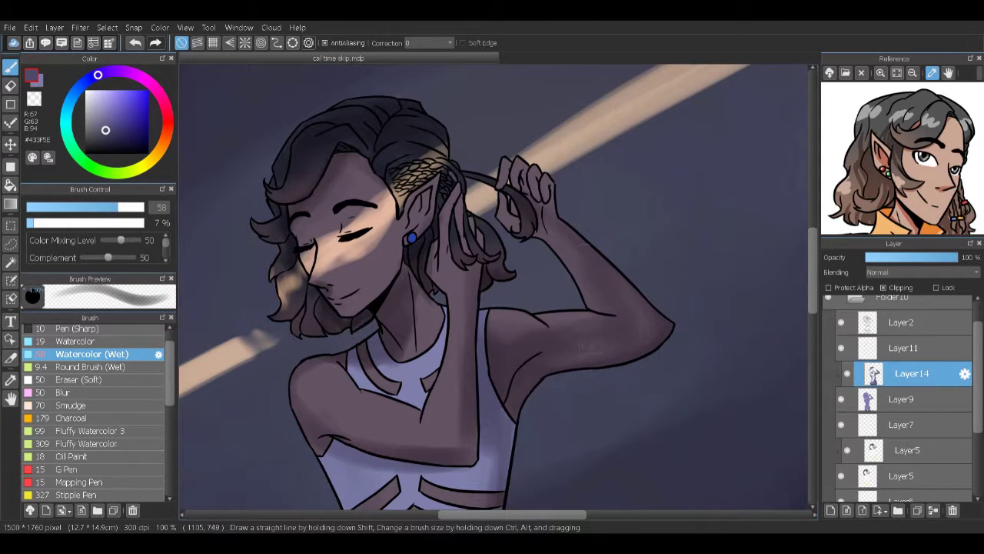
{"action": "left_click", "coordinate": [589, 305], "text": "alt"}
{"action": "left_click", "coordinate": [635, 348], "text": "alt"}
{"action": "left_click", "coordinate": [635, 348], "text": "alt"}
{"action": "left_click_drag", "start_coordinate": [538, 181], "coordinate": [519, 218]}
{"action": "left_click", "coordinate": [573, 241], "text": "alt"}
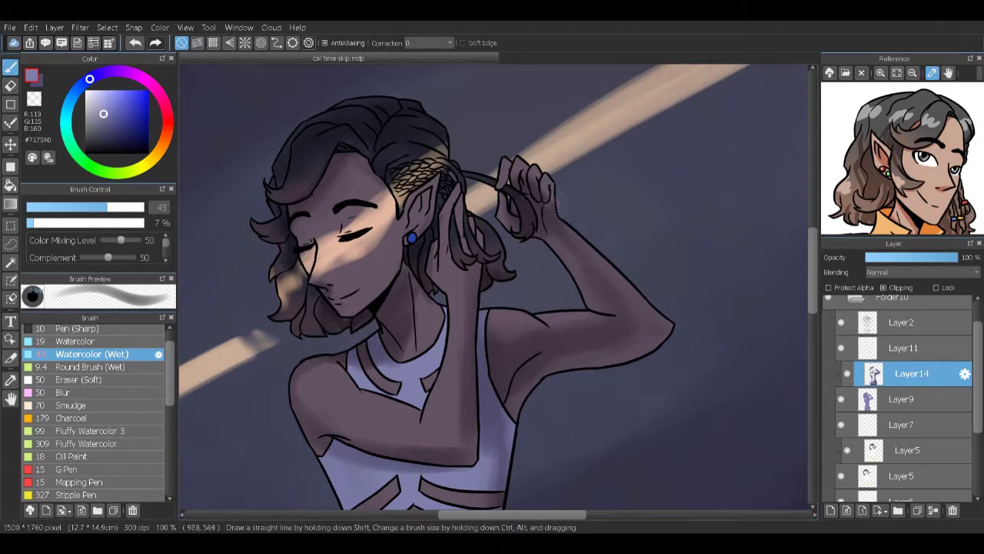
Step: Shade the front forearm and the upper arm crossing the chest on Layer14 with sampled #7173A0 and #433F5E tones
{"action": "left_click", "coordinate": [444, 223], "text": "alt"}
{"action": "left_click_drag", "start_coordinate": [444, 223], "coordinate": [461, 300]}
{"action": "left_click", "coordinate": [481, 338], "text": "alt"}
{"action": "mouse_move", "coordinate": [481, 339]}
{"action": "left_mouse_down"}
{"action": "mouse_move", "coordinate": [483, 398]}
{"action": "mouse_move", "coordinate": [369, 452]}
{"action": "mouse_move", "coordinate": [381, 454]}
{"action": "left_mouse_up"}
{"action": "left_click", "coordinate": [455, 346], "text": "alt"}
{"action": "left_click_drag", "start_coordinate": [447, 412], "coordinate": [322, 440]}
{"action": "left_click", "coordinate": [430, 430], "text": "alt"}
{"action": "left_click_drag", "start_coordinate": [431, 431], "coordinate": [453, 431], "text": "ctrl+alt"}
{"action": "left_click_drag", "start_coordinate": [461, 331], "coordinate": [465, 296]}
Step: Shade the midriff and waist on Layer14 with #7173A0 using Watercolor (Wet)
{"action": "scroll", "coordinate": [496, 288], "scroll_direction": "down", "scroll_amount": 5}
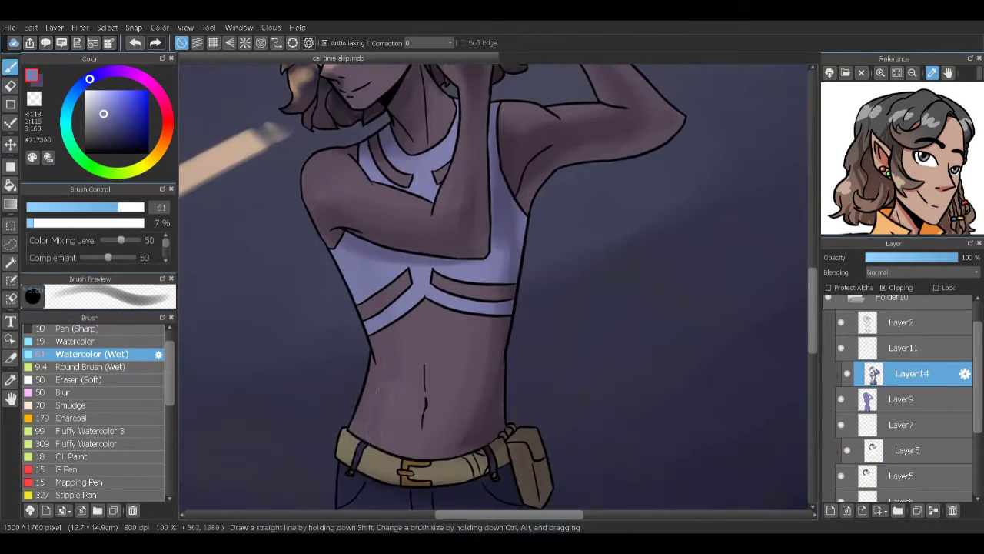
{"action": "left_click", "coordinate": [360, 388], "text": "alt"}
{"action": "left_click_drag", "start_coordinate": [360, 388], "coordinate": [415, 476]}
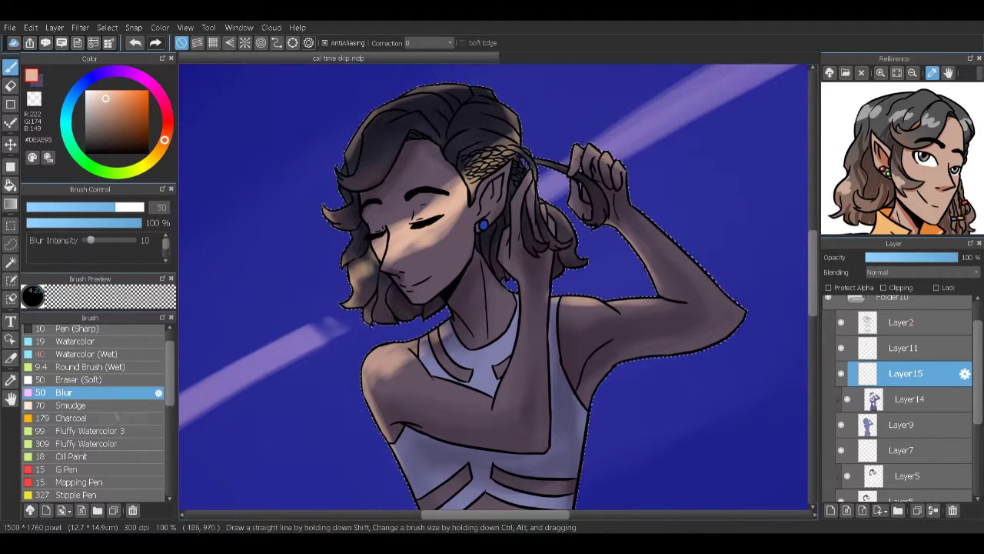
Step: Switch from Blur to Watercolor (Wet) on Layer15 and clear the selection around the figure
{"action": "left_click", "coordinate": [115, 393]}
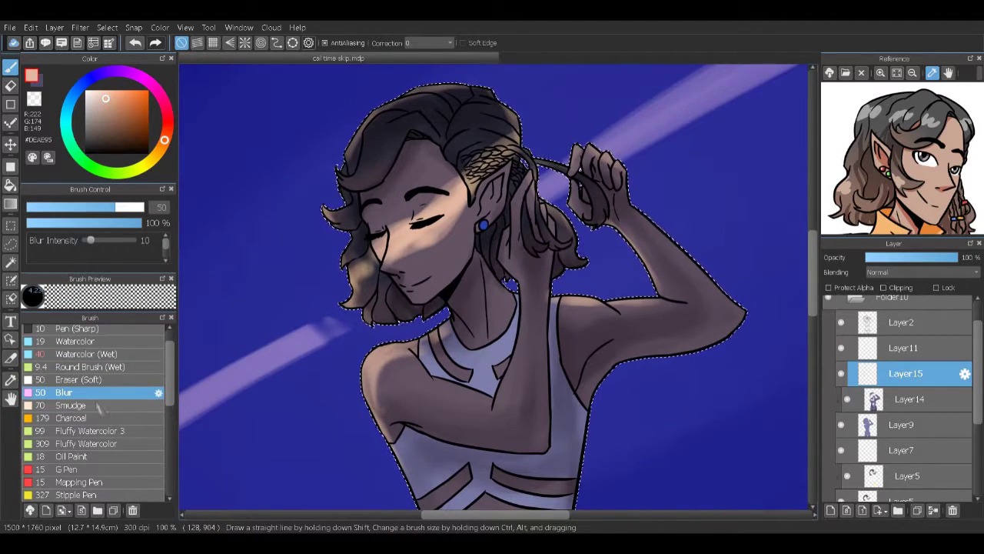
{"action": "left_click", "coordinate": [88, 353]}
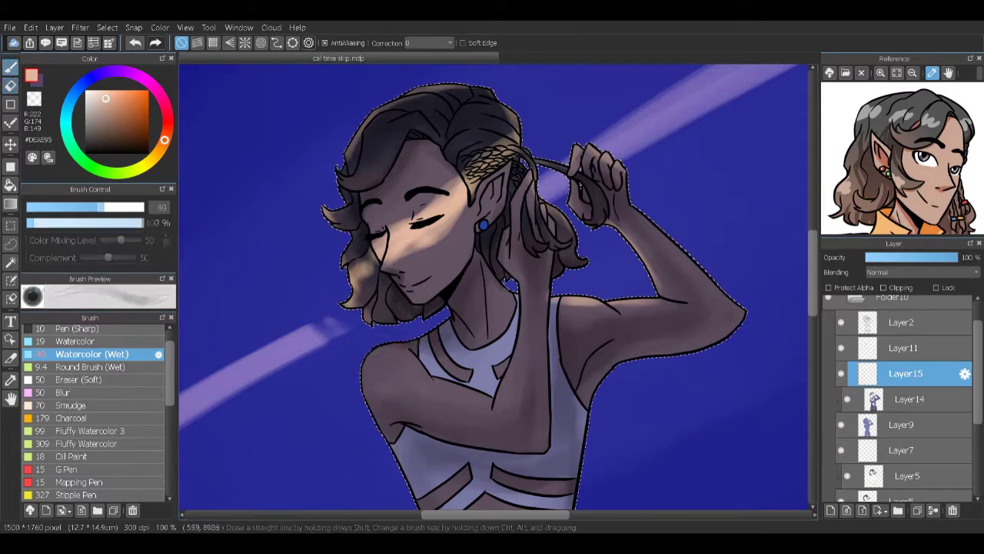
{"action": "scroll", "coordinate": [492, 292], "scroll_direction": "down", "scroll_amount": 5}
{"action": "scroll", "coordinate": [492, 292], "scroll_direction": "up", "scroll_amount": 5}
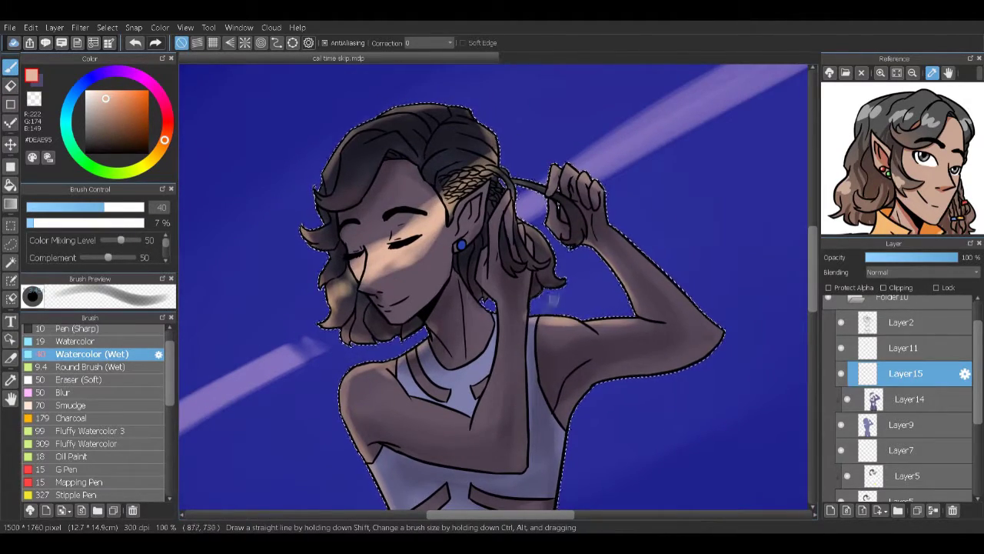
{"action": "scroll", "coordinate": [419, 350], "scroll_direction": "down", "scroll_amount": 2}
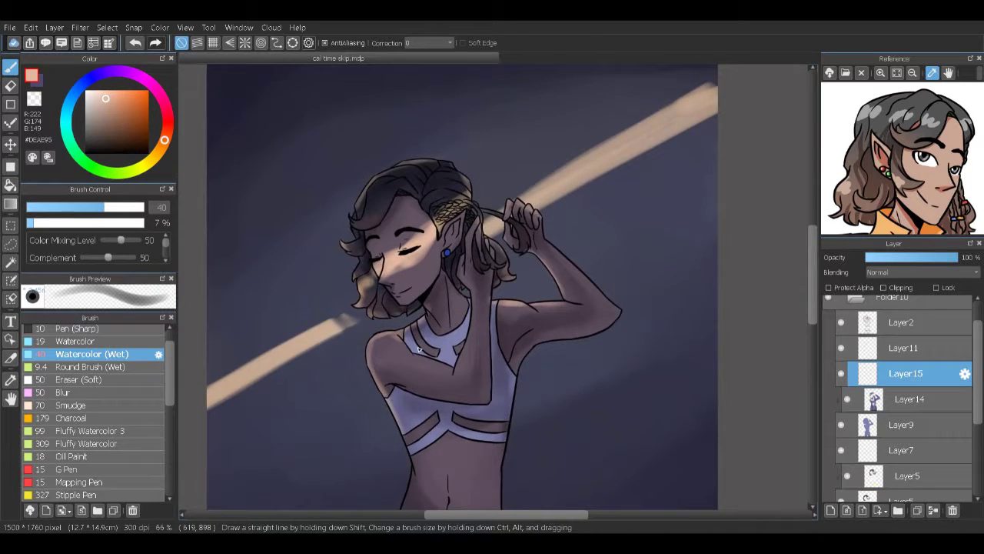
{"action": "scroll", "coordinate": [419, 350], "scroll_direction": "down", "scroll_amount": 2}
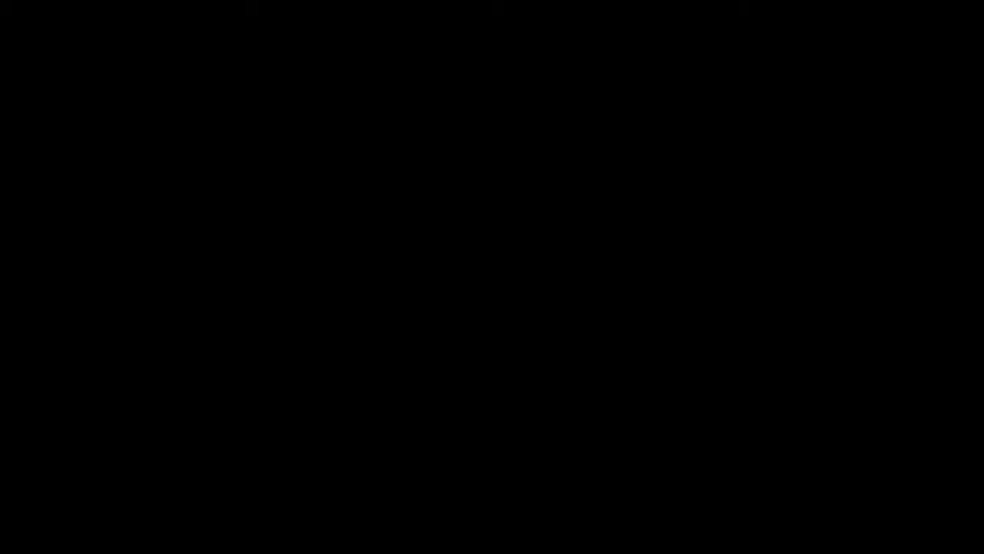
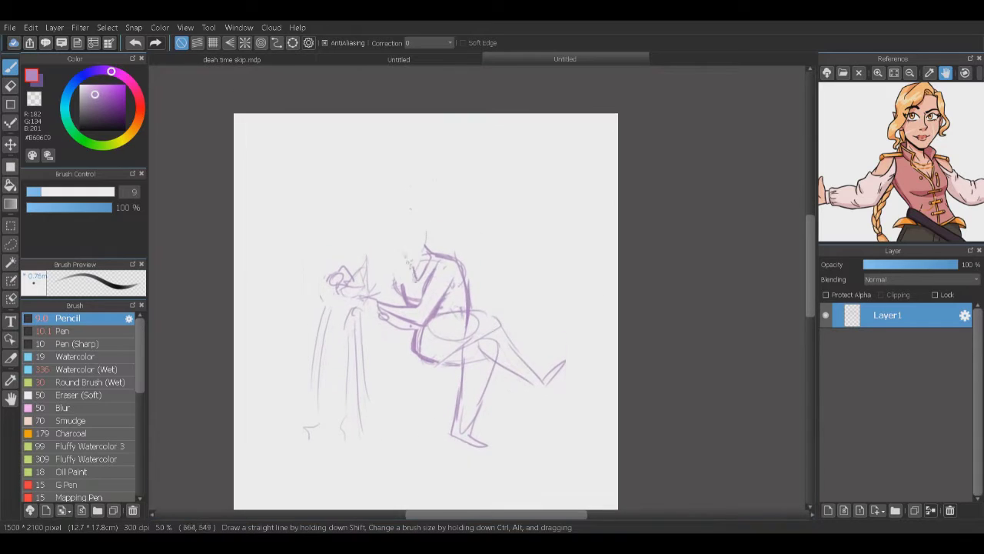
Step: Sketch the seated figure's head as a tilted oval in purple #B686C9 with the size 9 Pencil in the untitled 1500 × 2100 drawing
{"action": "mouse_move", "coordinate": [415, 233]}
{"action": "left_mouse_down"}
{"action": "mouse_move", "coordinate": [389, 230]}
{"action": "mouse_move", "coordinate": [407, 274]}
{"action": "left_mouse_up"}
{"action": "left_click_drag", "start_coordinate": [366, 230], "coordinate": [368, 275]}
{"action": "key", "text": "e"}
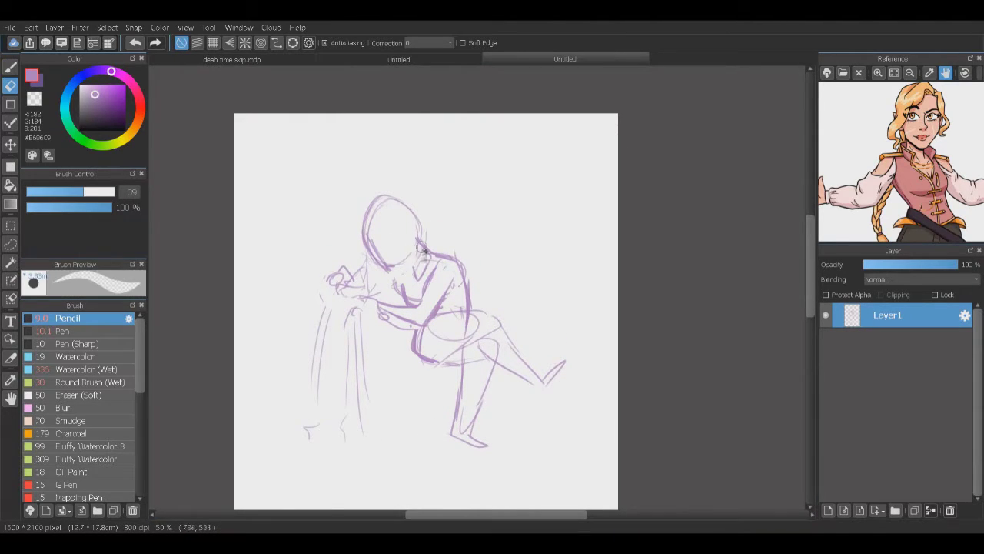
Step: Erase stray construction lines on the head, torso and hips and redraw the waist and thigh outline
{"action": "scroll", "coordinate": [439, 292], "scroll_direction": "up", "scroll_amount": 1}
{"action": "left_click_drag", "start_coordinate": [361, 231], "coordinate": [506, 311]}
{"action": "key", "text": "b"}
{"action": "mouse_move", "coordinate": [480, 385]}
{"action": "left_mouse_down"}
{"action": "mouse_move", "coordinate": [484, 398]}
{"action": "mouse_move", "coordinate": [523, 367]}
{"action": "left_mouse_up"}
{"action": "key", "text": "e"}
{"action": "mouse_move", "coordinate": [441, 355]}
{"action": "left_mouse_down"}
{"action": "mouse_move", "coordinate": [520, 345]}
{"action": "mouse_move", "coordinate": [508, 383]}
{"action": "mouse_move", "coordinate": [602, 435]}
{"action": "mouse_move", "coordinate": [635, 427]}
{"action": "left_mouse_up"}
{"action": "key", "text": "b"}
{"action": "key", "text": "e"}
{"action": "key", "text": "b"}
Step: Sketch the crossed legs with defined calves and both bare feet, and erase the leftover leg guidelines
{"action": "left_click_drag", "start_coordinate": [622, 430], "coordinate": [637, 353]}
{"action": "mouse_move", "coordinate": [474, 332]}
{"action": "left_mouse_down"}
{"action": "mouse_move", "coordinate": [509, 309]}
{"action": "mouse_move", "coordinate": [498, 397]}
{"action": "left_mouse_up"}
{"action": "mouse_move", "coordinate": [545, 300]}
{"action": "left_mouse_down"}
{"action": "mouse_move", "coordinate": [503, 405]}
{"action": "mouse_move", "coordinate": [482, 408]}
{"action": "mouse_move", "coordinate": [508, 449]}
{"action": "left_mouse_up"}
{"action": "key", "text": "e"}
{"action": "key", "text": "b"}
{"action": "left_click_drag", "start_coordinate": [485, 409], "coordinate": [506, 459]}
{"action": "left_click_drag", "start_coordinate": [497, 409], "coordinate": [490, 459]}
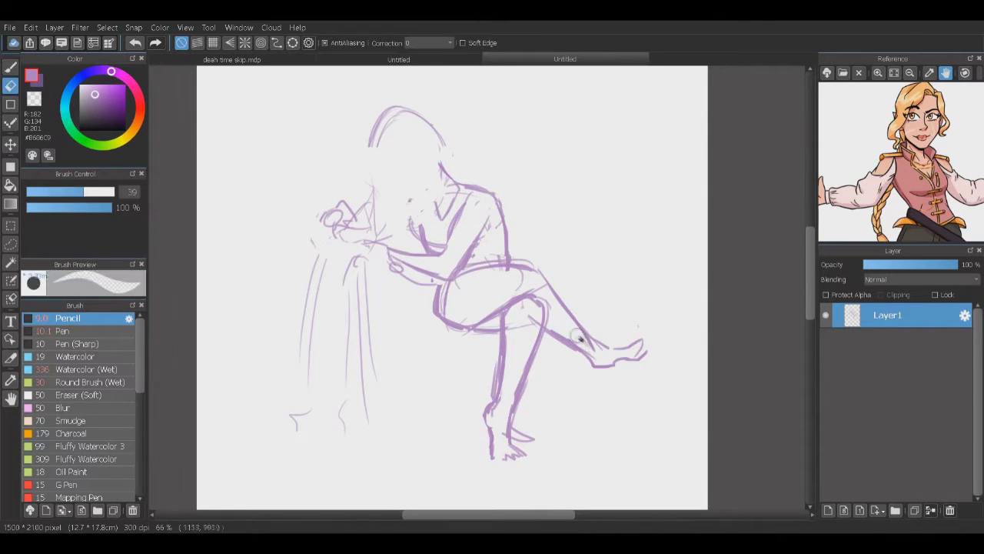
{"action": "key", "text": "e"}
{"action": "key", "text": "b"}
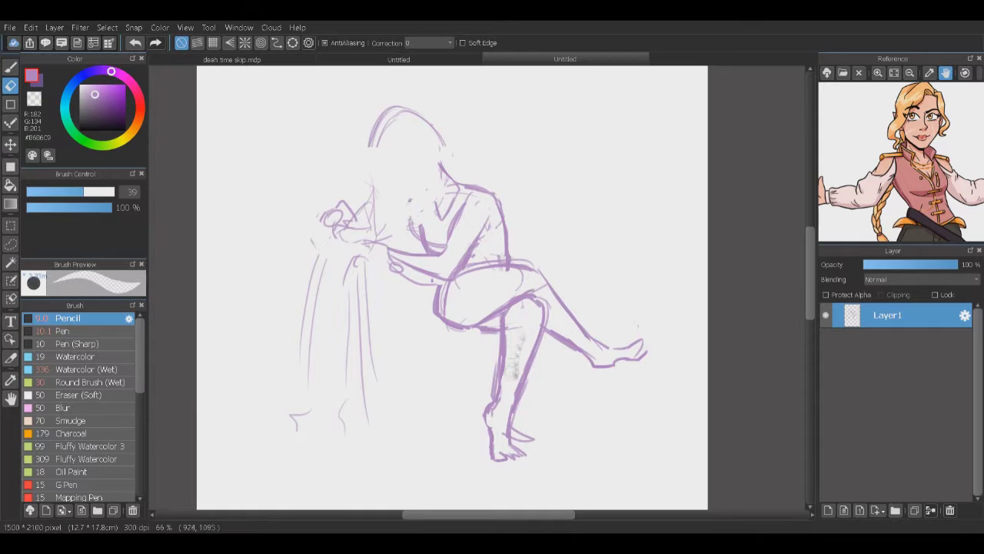
Step: Erase the old hand and forearm lines and redraw the hand closer to the torso
{"action": "left_click_drag", "start_coordinate": [425, 220], "coordinate": [456, 269]}
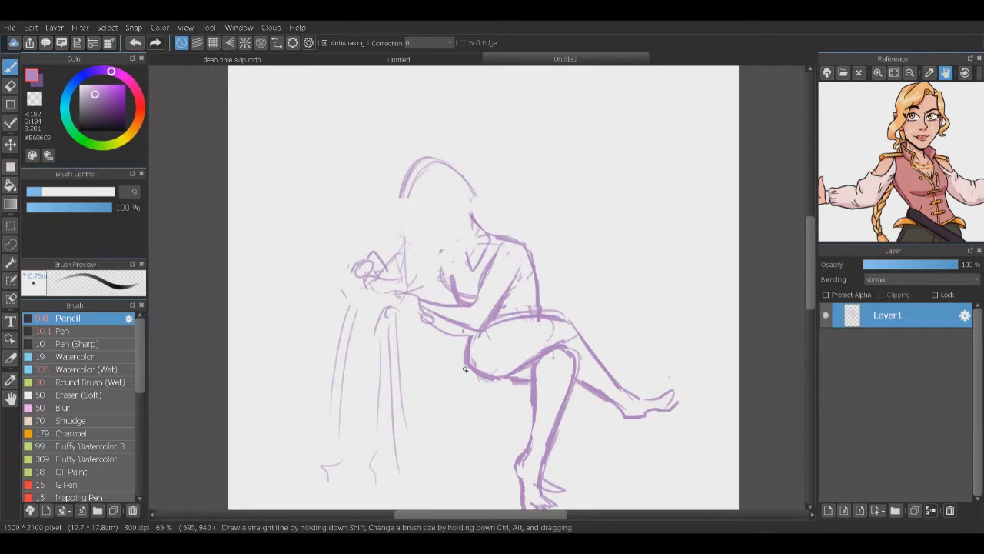
{"action": "key", "text": "e"}
{"action": "mouse_move", "coordinate": [427, 323]}
{"action": "left_mouse_down"}
{"action": "mouse_move", "coordinate": [382, 300]}
{"action": "mouse_move", "coordinate": [420, 378]}
{"action": "mouse_move", "coordinate": [366, 501]}
{"action": "mouse_move", "coordinate": [317, 471]}
{"action": "mouse_move", "coordinate": [447, 326]}
{"action": "mouse_move", "coordinate": [412, 301]}
{"action": "mouse_move", "coordinate": [453, 306]}
{"action": "left_mouse_up"}
{"action": "key", "text": "b"}
{"action": "mouse_move", "coordinate": [393, 295]}
{"action": "left_mouse_down"}
{"action": "mouse_move", "coordinate": [414, 303]}
{"action": "mouse_move", "coordinate": [410, 314]}
{"action": "left_mouse_up"}
{"action": "left_click_drag", "start_coordinate": [400, 291], "coordinate": [393, 375]}
{"action": "key", "text": "ctrl+z"}
Step: Sketch the long fabric folds hanging from the near hand down to pointed ends beside the legs
{"action": "left_click_drag", "start_coordinate": [415, 275], "coordinate": [435, 375]}
{"action": "left_click_drag", "start_coordinate": [429, 315], "coordinate": [438, 419]}
{"action": "left_click_drag", "start_coordinate": [443, 319], "coordinate": [451, 401]}
{"action": "left_click_drag", "start_coordinate": [395, 301], "coordinate": [393, 430]}
{"action": "left_click_drag", "start_coordinate": [407, 396], "coordinate": [440, 481]}
{"action": "left_click_drag", "start_coordinate": [452, 397], "coordinate": [442, 454]}
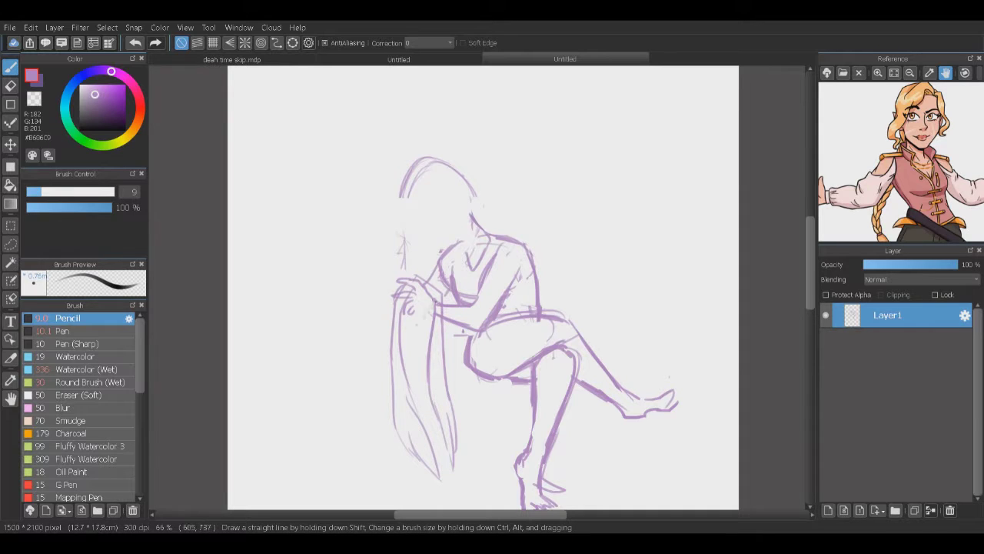
Step: Sketch the far hand and the outer strip of fabric hanging from it, curling outward at its lower end
{"action": "mouse_move", "coordinate": [372, 286]}
{"action": "left_mouse_down"}
{"action": "mouse_move", "coordinate": [394, 266]}
{"action": "mouse_move", "coordinate": [387, 286]}
{"action": "left_mouse_up"}
{"action": "mouse_move", "coordinate": [385, 286]}
{"action": "left_mouse_down"}
{"action": "mouse_move", "coordinate": [363, 347]}
{"action": "mouse_move", "coordinate": [352, 460]}
{"action": "left_mouse_up"}
{"action": "left_click_drag", "start_coordinate": [350, 379], "coordinate": [340, 451]}
{"action": "left_click_drag", "start_coordinate": [368, 415], "coordinate": [355, 477]}
{"action": "mouse_move", "coordinate": [325, 461]}
{"action": "left_mouse_down"}
{"action": "mouse_move", "coordinate": [344, 446]}
{"action": "mouse_move", "coordinate": [319, 458]}
{"action": "left_mouse_up"}
{"action": "left_click_drag", "start_coordinate": [322, 461], "coordinate": [361, 465]}
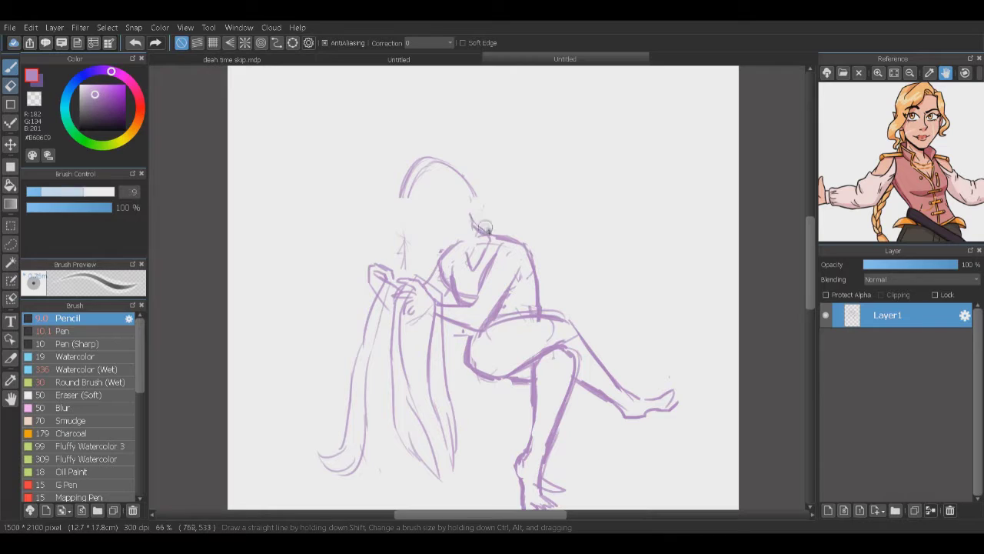
Step: Redraw the neck, jaw and ear of the seated figure, cleaning up the head outline
{"action": "mouse_move", "coordinate": [478, 233]}
{"action": "left_mouse_down"}
{"action": "mouse_move", "coordinate": [463, 161]}
{"action": "mouse_move", "coordinate": [404, 198]}
{"action": "mouse_move", "coordinate": [421, 256]}
{"action": "left_mouse_up"}
{"action": "mouse_move", "coordinate": [461, 190]}
{"action": "left_mouse_down"}
{"action": "mouse_move", "coordinate": [469, 220]}
{"action": "mouse_move", "coordinate": [416, 246]}
{"action": "mouse_move", "coordinate": [459, 236]}
{"action": "left_mouse_up"}
{"action": "key", "text": "e"}
{"action": "key", "text": "b"}
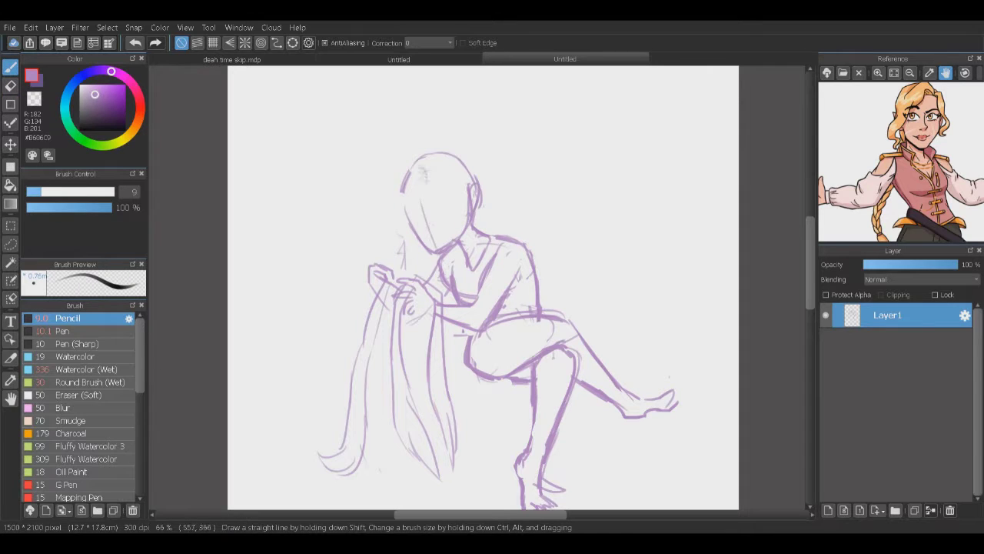
Step: Sketch facial guidelines and the hairline on the head, erasing and correcting strokes inside the face
{"action": "mouse_move", "coordinate": [442, 165]}
{"action": "left_mouse_down"}
{"action": "mouse_move", "coordinate": [406, 193]}
{"action": "mouse_move", "coordinate": [386, 237]}
{"action": "left_mouse_up"}
{"action": "key", "text": "e"}
{"action": "mouse_move", "coordinate": [438, 192]}
{"action": "left_mouse_down"}
{"action": "mouse_move", "coordinate": [475, 185]}
{"action": "mouse_move", "coordinate": [461, 223]}
{"action": "left_mouse_up"}
{"action": "key", "text": "b"}
{"action": "mouse_move", "coordinate": [446, 181]}
{"action": "left_mouse_down"}
{"action": "mouse_move", "coordinate": [456, 169]}
{"action": "mouse_move", "coordinate": [461, 222]}
{"action": "mouse_move", "coordinate": [457, 194]}
{"action": "left_mouse_up"}
{"action": "key", "text": "e"}
{"action": "key", "text": "b"}
Step: Sketch wavy hair locks framing both sides of the face down to the chin and shoulder
{"action": "left_click_drag", "start_coordinate": [472, 232], "coordinate": [490, 241]}
{"action": "left_click_drag", "start_coordinate": [400, 179], "coordinate": [428, 204]}
{"action": "left_click_drag", "start_coordinate": [428, 161], "coordinate": [446, 180]}
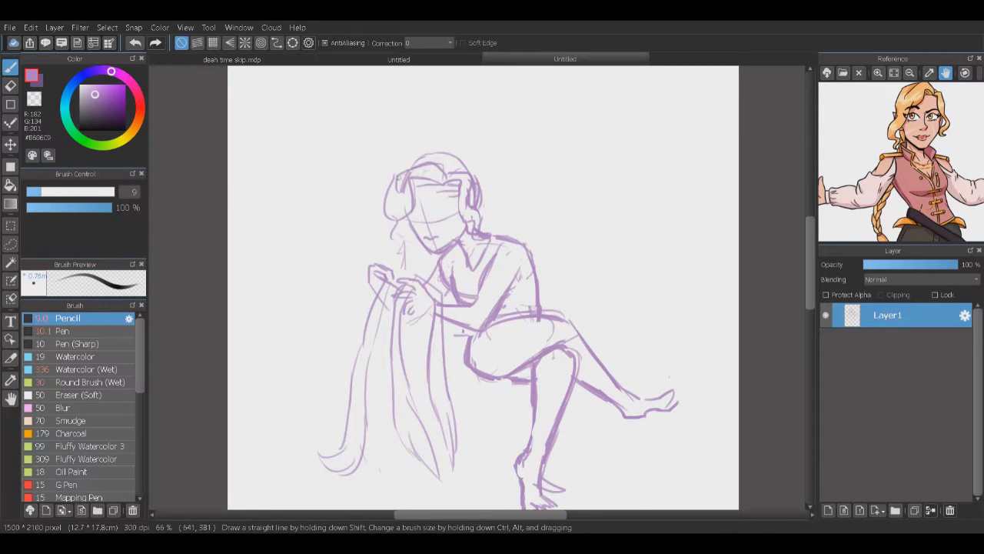
{"action": "left_click_drag", "start_coordinate": [415, 264], "coordinate": [410, 267]}
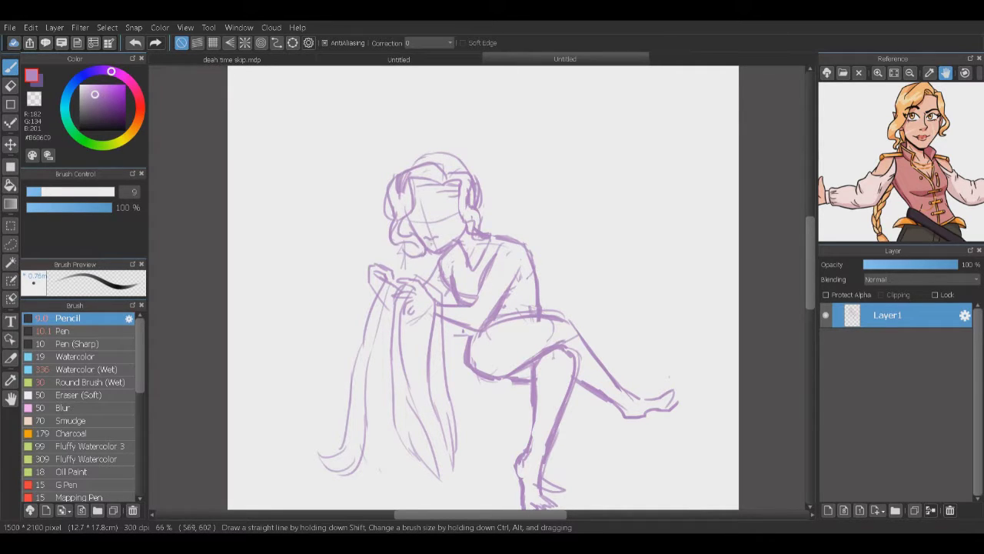
Step: Thicken the crown of the hair and sketch the far hand's fingers gripping the fabric, cleaning up lines near the hip
{"action": "left_click_drag", "start_coordinate": [405, 172], "coordinate": [452, 162]}
{"action": "left_click_drag", "start_coordinate": [392, 270], "coordinate": [382, 281]}
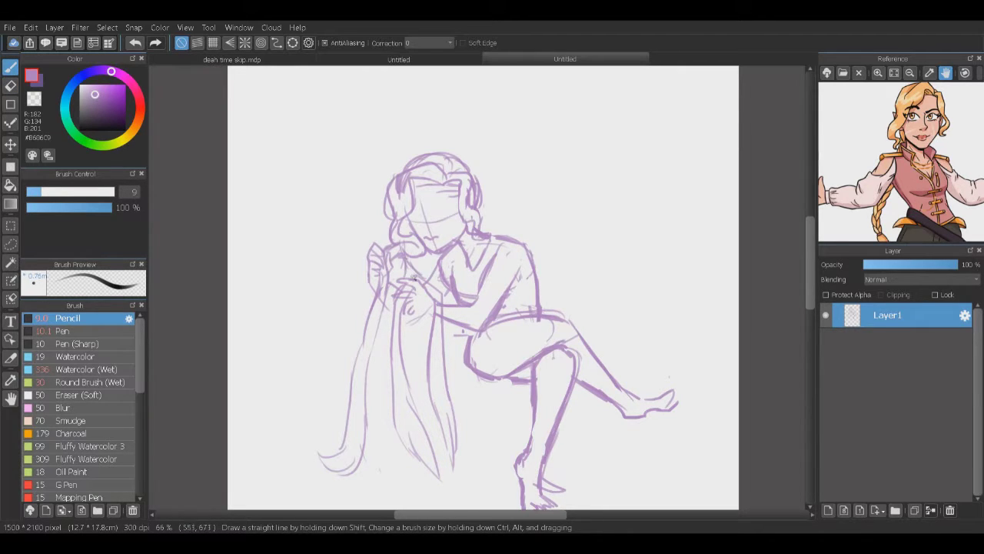
{"action": "key", "text": "e"}
{"action": "left_click_drag", "start_coordinate": [535, 308], "coordinate": [540, 315]}
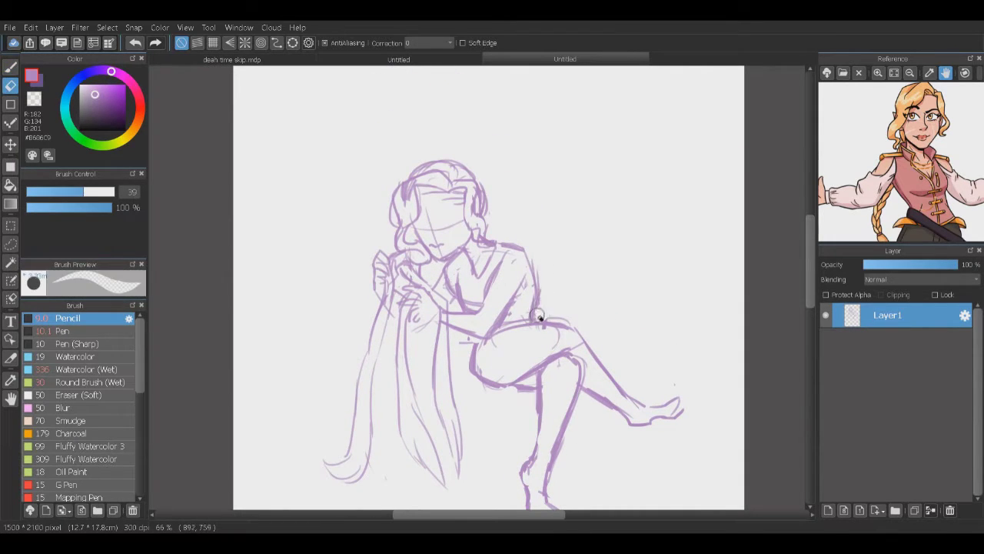
{"action": "key", "text": "b"}
{"action": "left_click_drag", "start_coordinate": [492, 308], "coordinate": [449, 265]}
{"action": "scroll", "coordinate": [899, 162], "scroll_direction": "down", "scroll_amount": 2}
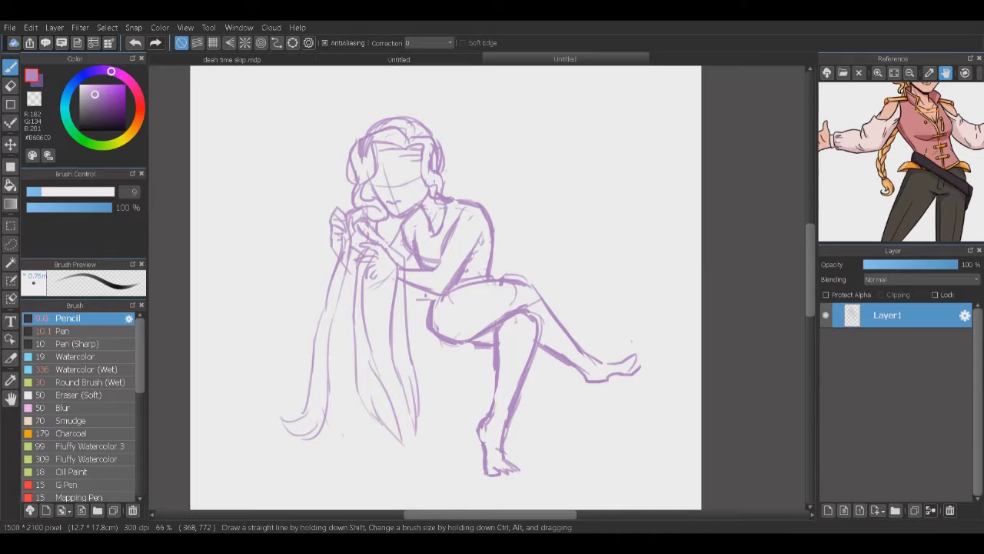
Step: Sketch trouser hems with crossed lacing on both lower legs and strengthen the crease behind the upper knee
{"action": "left_click_drag", "start_coordinate": [316, 307], "coordinate": [323, 276]}
{"action": "left_click_drag", "start_coordinate": [498, 360], "coordinate": [496, 384]}
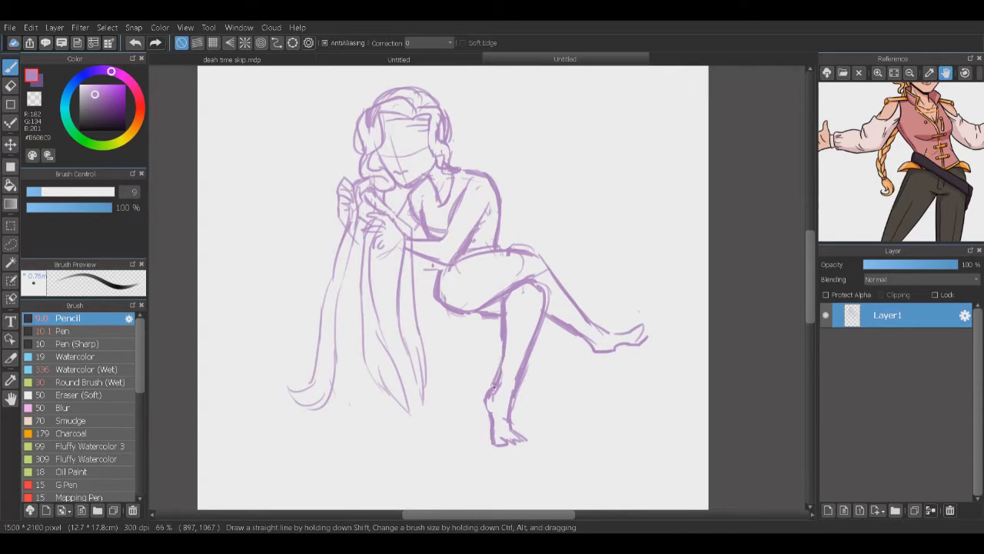
{"action": "left_click_drag", "start_coordinate": [568, 318], "coordinate": [578, 329]}
{"action": "left_click_drag", "start_coordinate": [541, 258], "coordinate": [559, 288]}
{"action": "mouse_move", "coordinate": [486, 273]}
{"action": "left_mouse_down"}
{"action": "mouse_move", "coordinate": [485, 325]}
{"action": "mouse_move", "coordinate": [515, 314]}
{"action": "left_mouse_up"}
{"action": "key", "text": "ctrl+z"}
{"action": "mouse_move", "coordinate": [536, 349]}
{"action": "left_mouse_down"}
{"action": "mouse_move", "coordinate": [512, 381]}
{"action": "mouse_move", "coordinate": [509, 435]}
{"action": "left_mouse_up"}
{"action": "left_click_drag", "start_coordinate": [431, 380], "coordinate": [466, 382]}
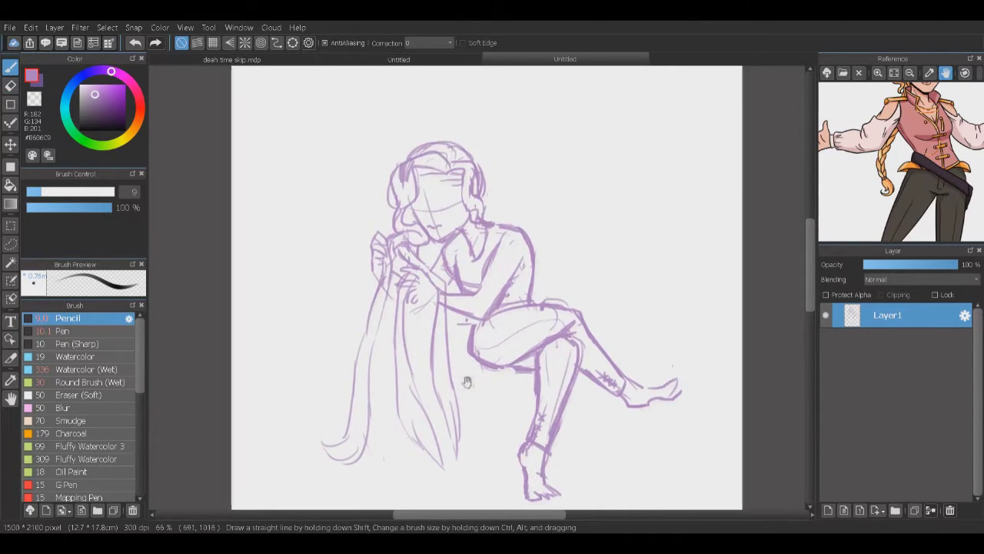
Step: Redraw the edges and folds of the fabric hanging from the near hand and erase stray marks under the thigh
{"action": "scroll", "coordinate": [466, 382], "scroll_direction": "up", "scroll_amount": 3}
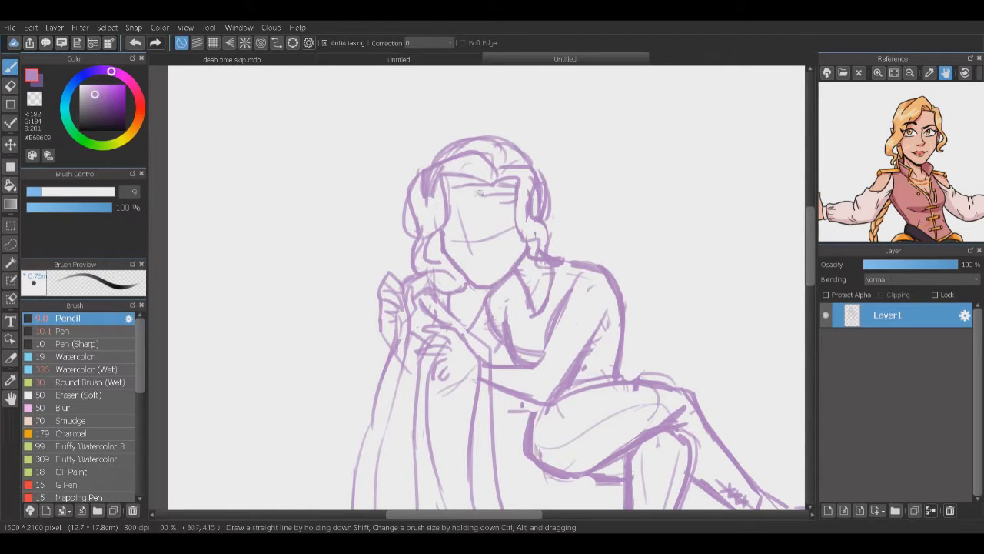
{"action": "scroll", "coordinate": [492, 307], "scroll_direction": "down", "scroll_amount": 3}
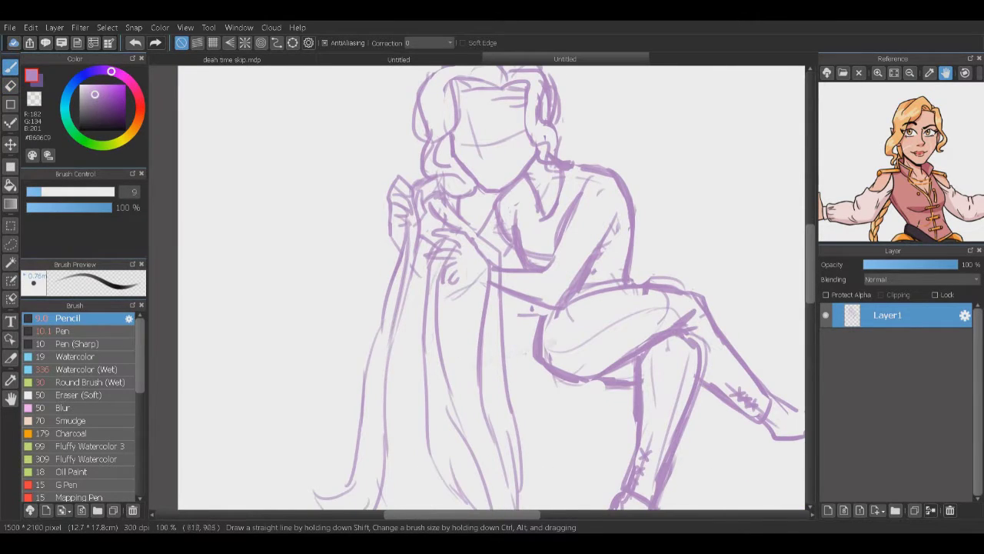
{"action": "left_click_drag", "start_coordinate": [438, 242], "coordinate": [454, 415]}
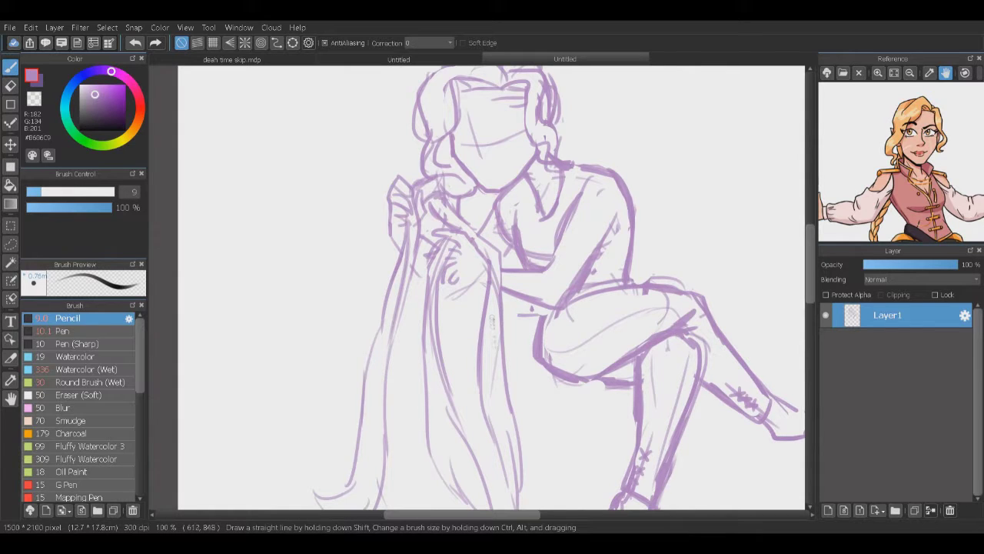
{"action": "scroll", "coordinate": [492, 319], "scroll_direction": "right", "scroll_amount": 3}
{"action": "key", "text": "e"}
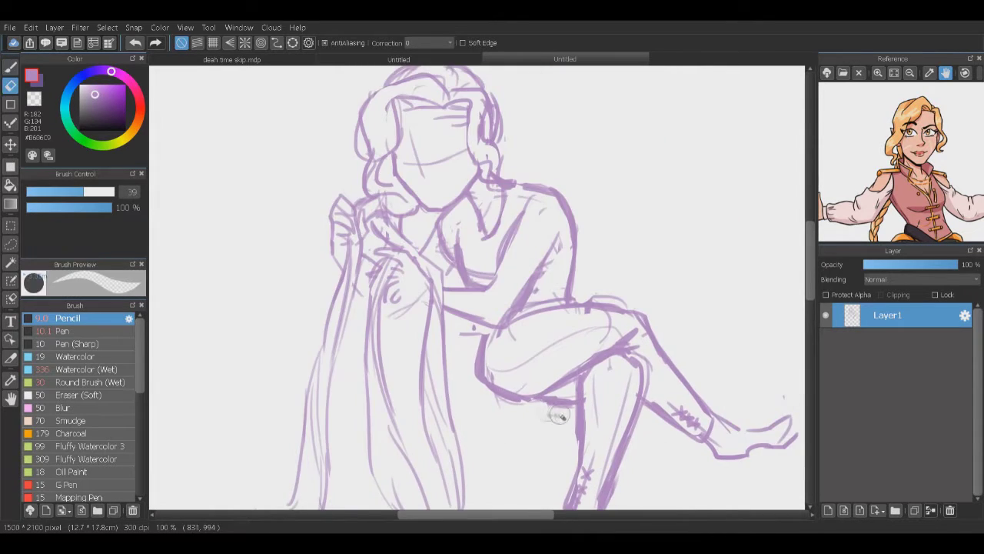
Step: Sketch the seated figure's face with downcast eyes, angled brows, nose and mouth
{"action": "scroll", "coordinate": [558, 415], "scroll_direction": "up", "scroll_amount": 3}
{"action": "key", "text": "b"}
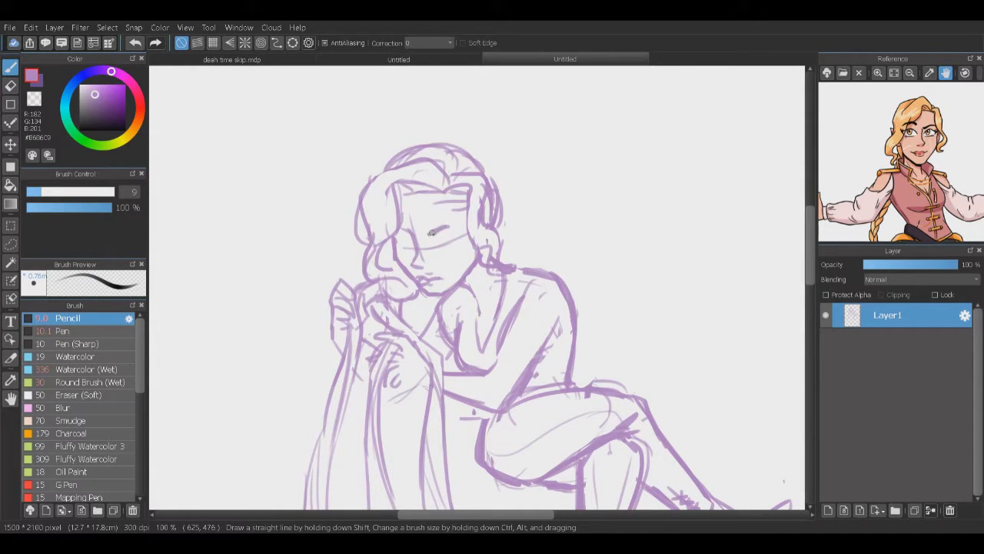
{"action": "key", "text": "ctrl+z"}
{"action": "key", "text": "ctrl+z"}
{"action": "left_click_drag", "start_coordinate": [455, 230], "coordinate": [428, 243]}
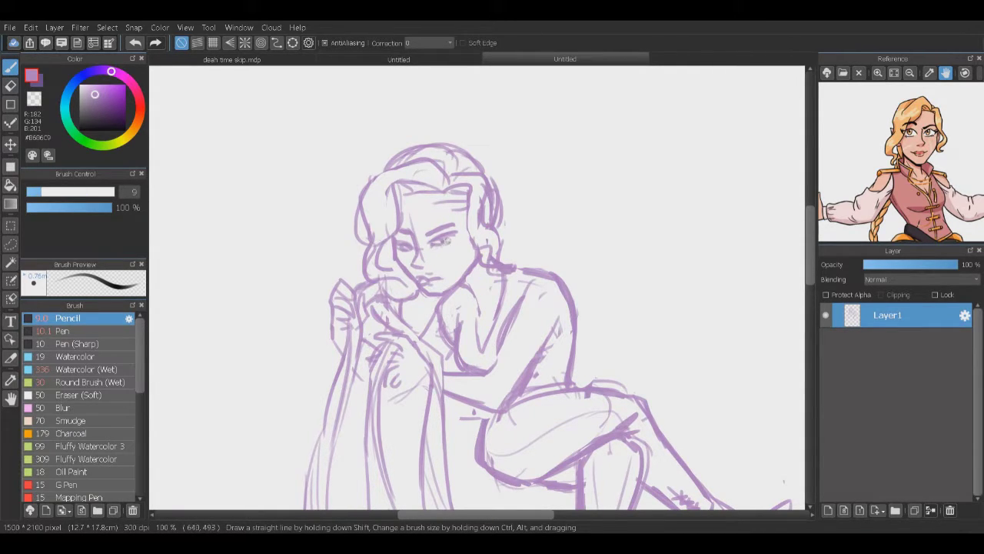
Step: Erase and redraw the wavy hair lock beside the far cheek, curling it above the hands
{"action": "key", "text": "e"}
{"action": "key", "text": "b"}
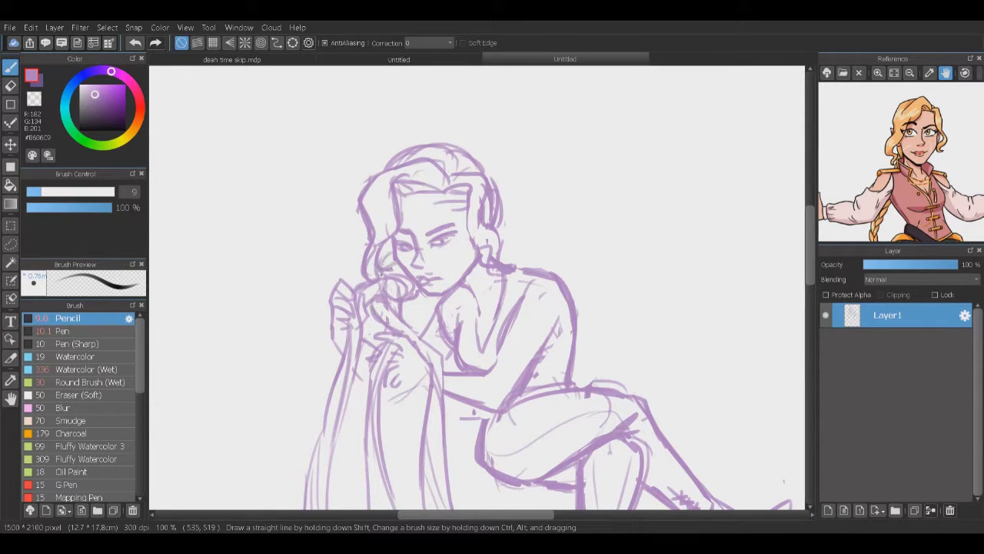
{"action": "left_click_drag", "start_coordinate": [409, 335], "coordinate": [375, 236]}
{"action": "scroll", "coordinate": [899, 162], "scroll_direction": "up", "scroll_amount": 2}
Step: Lasso the head and hair and scale them slightly smaller with Transform
{"action": "left_click_drag", "start_coordinate": [907, 138], "coordinate": [931, 215]}
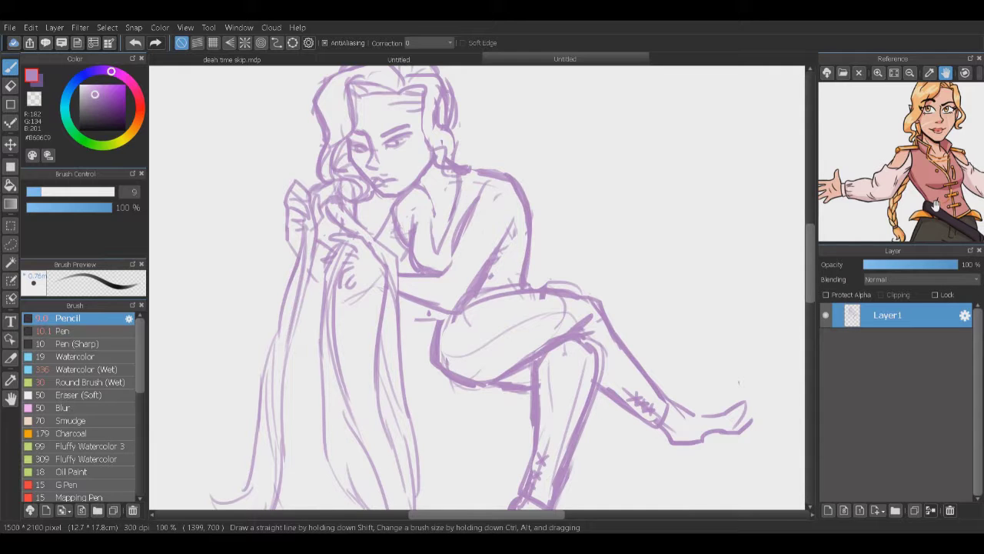
{"action": "left_click_drag", "start_coordinate": [935, 204], "coordinate": [873, 194]}
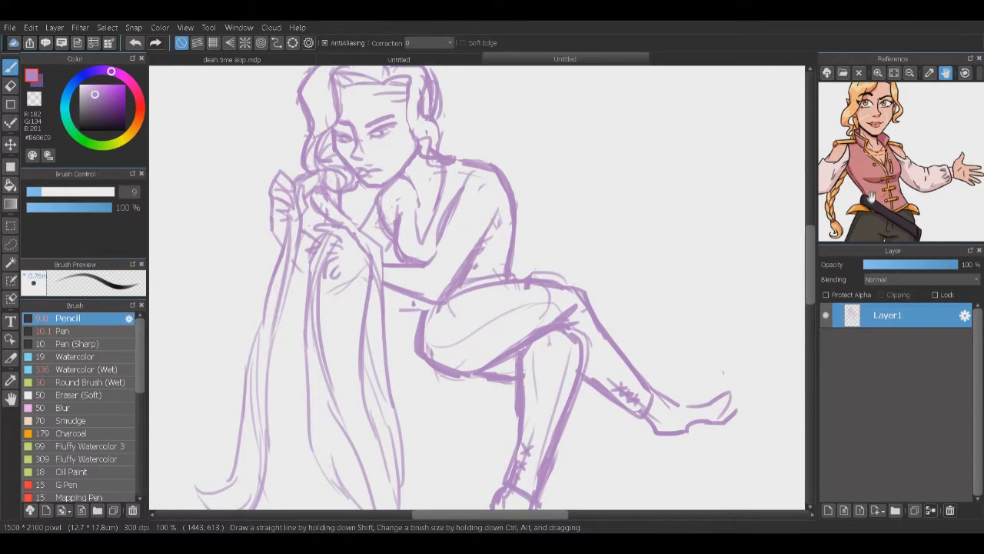
{"action": "left_click_drag", "start_coordinate": [820, 210], "coordinate": [840, 213]}
{"action": "mouse_move", "coordinate": [619, 272]}
{"action": "left_mouse_down"}
{"action": "mouse_move", "coordinate": [679, 294]}
{"action": "mouse_move", "coordinate": [735, 342]}
{"action": "left_mouse_up"}
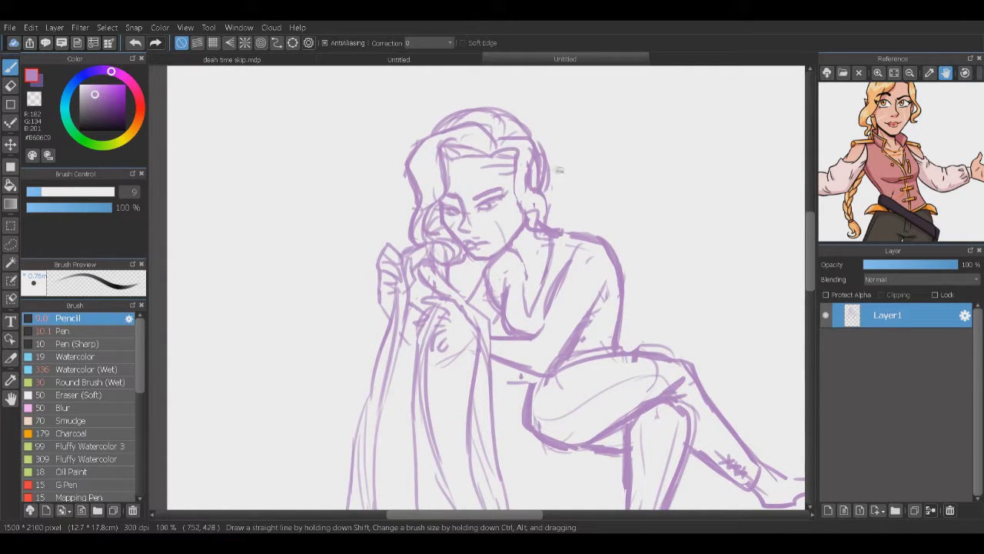
{"action": "key", "text": "l"}
{"action": "mouse_move", "coordinate": [400, 231]}
{"action": "left_mouse_down"}
{"action": "mouse_move", "coordinate": [461, 93]}
{"action": "mouse_move", "coordinate": [551, 201]}
{"action": "left_mouse_up"}
{"action": "key", "text": "ctrl+t"}
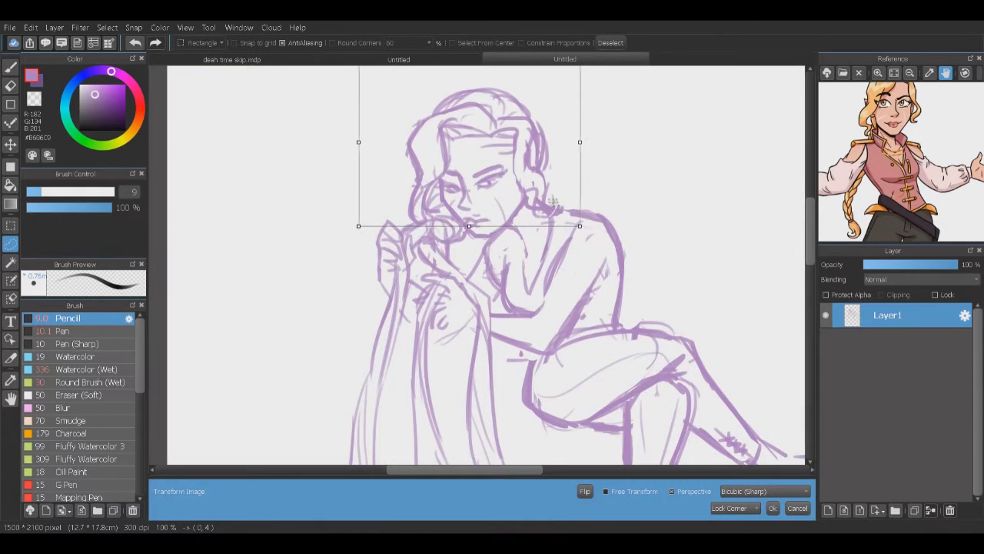
{"action": "key", "text": "Escape"}
{"action": "mouse_move", "coordinate": [438, 274]}
{"action": "left_mouse_down"}
{"action": "mouse_move", "coordinate": [573, 177]}
{"action": "mouse_move", "coordinate": [404, 246]}
{"action": "left_mouse_up"}
{"action": "key", "text": "ctrl+t"}
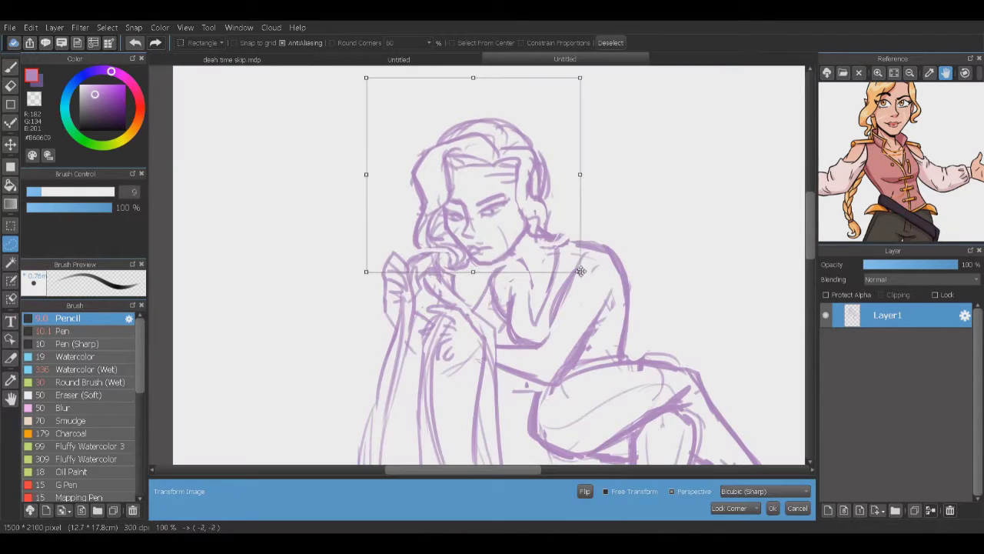
{"action": "key", "text": "Return"}
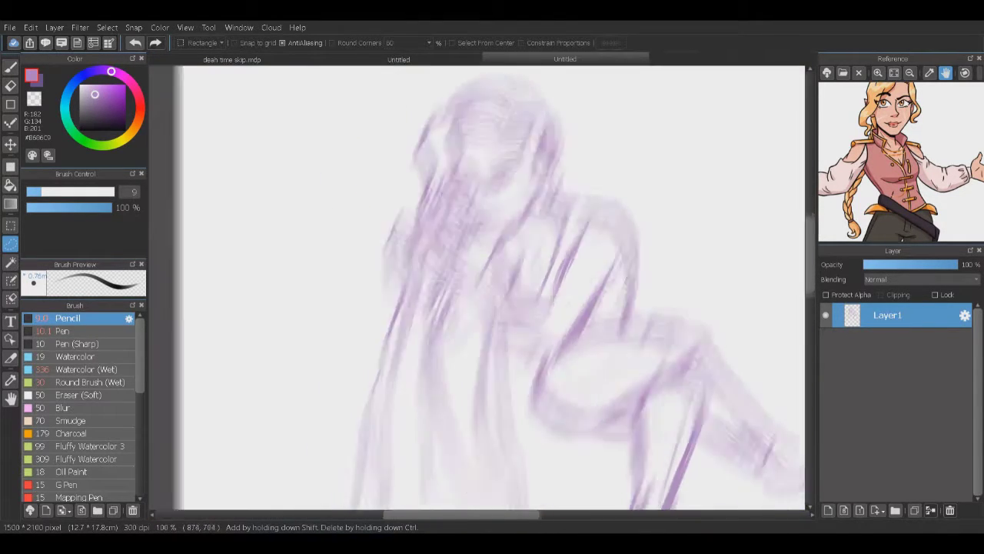
Step: Erase and redraw the near forearm and the hand gripping the fabric, reconnecting the cloth edge below the fingers
{"action": "key", "text": "b"}
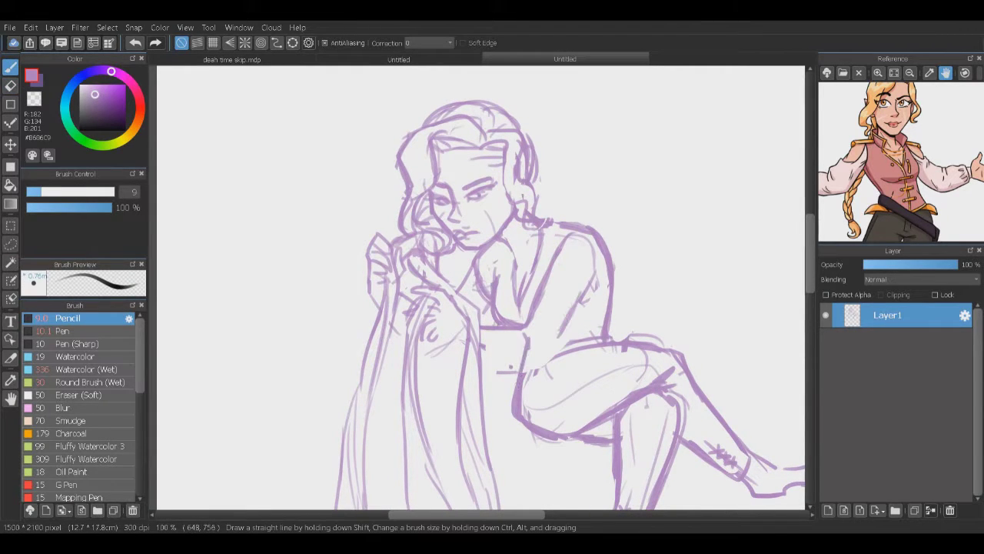
{"action": "key", "text": "e"}
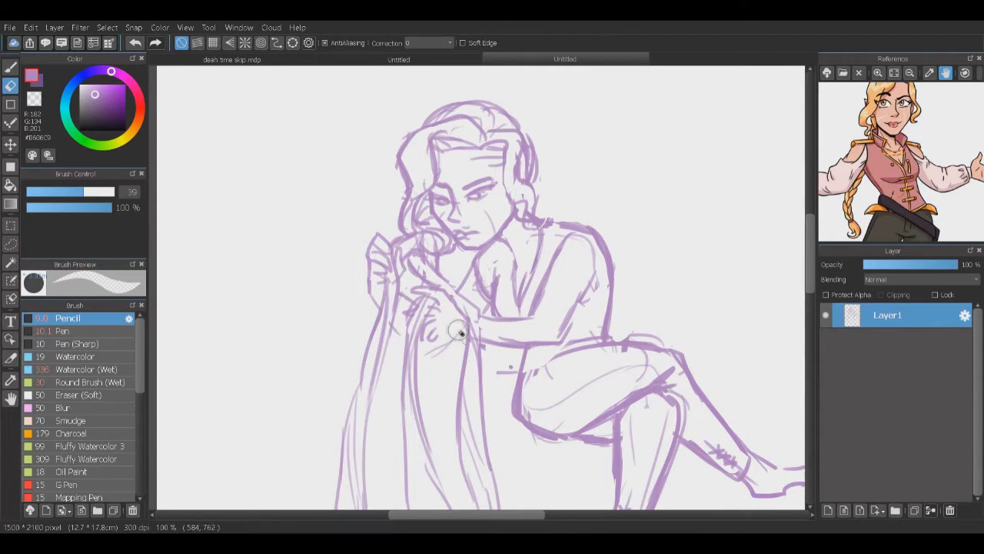
{"action": "key", "text": "l"}
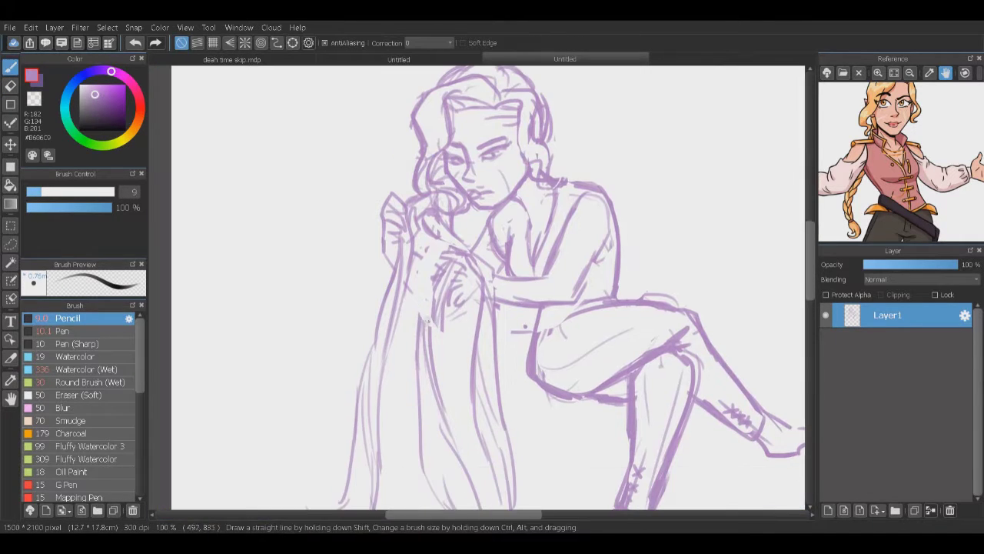
{"action": "left_click_drag", "start_coordinate": [428, 322], "coordinate": [434, 361]}
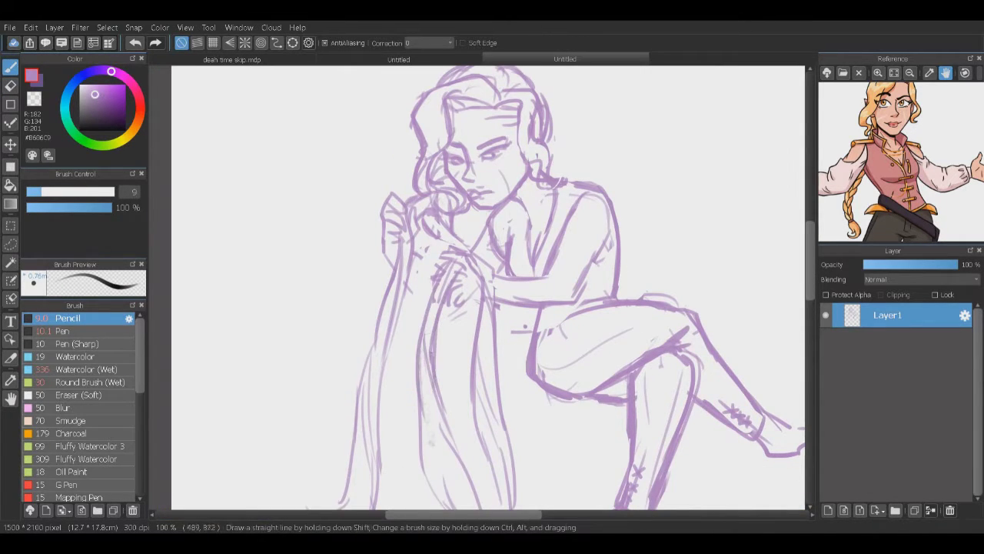
{"action": "scroll", "coordinate": [464, 332], "scroll_direction": "up", "scroll_amount": 2}
{"action": "left_click_drag", "start_coordinate": [464, 332], "coordinate": [464, 374]}
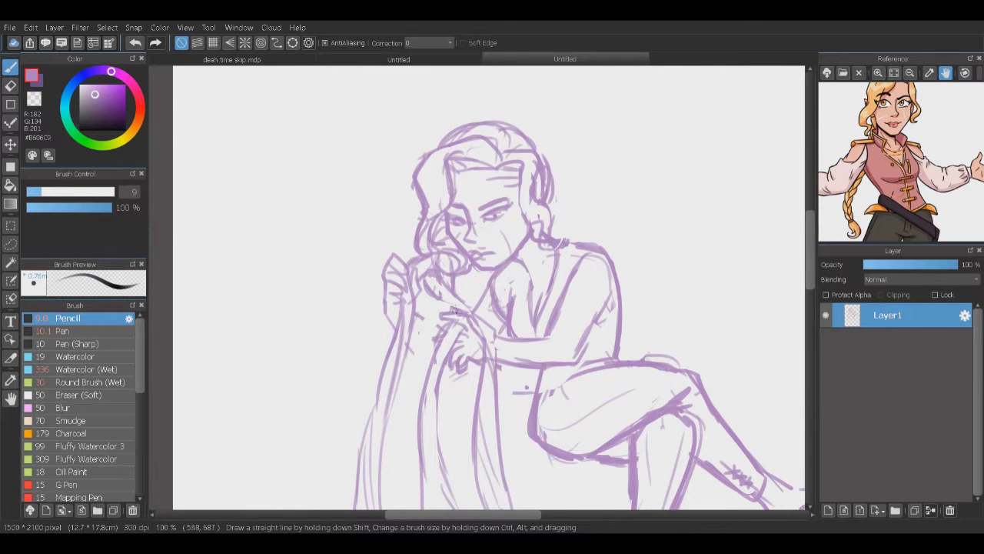
Step: Sketch the far forearm between the fabric strips and rework the fingers of the far hand
{"action": "left_click_drag", "start_coordinate": [427, 312], "coordinate": [424, 352]}
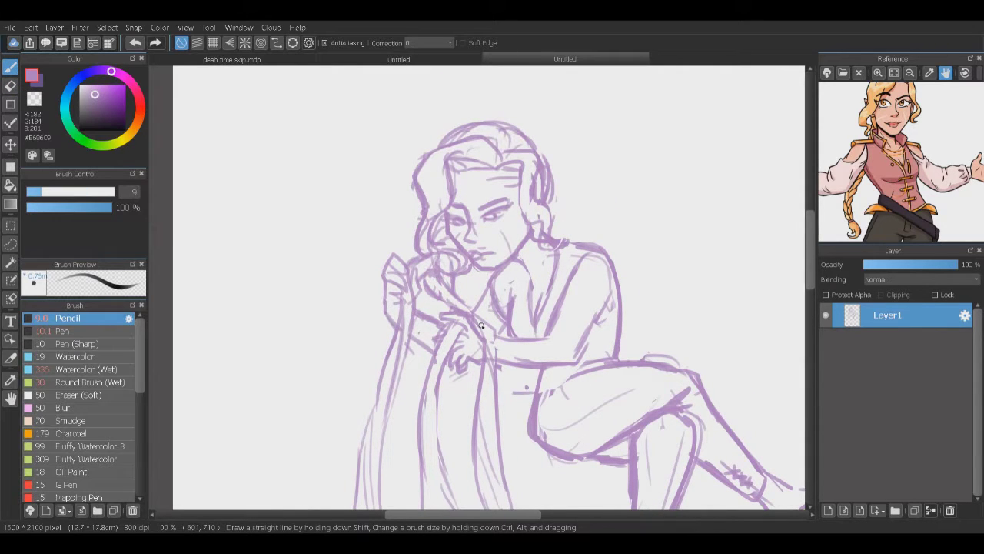
{"action": "left_click_drag", "start_coordinate": [383, 278], "coordinate": [400, 300]}
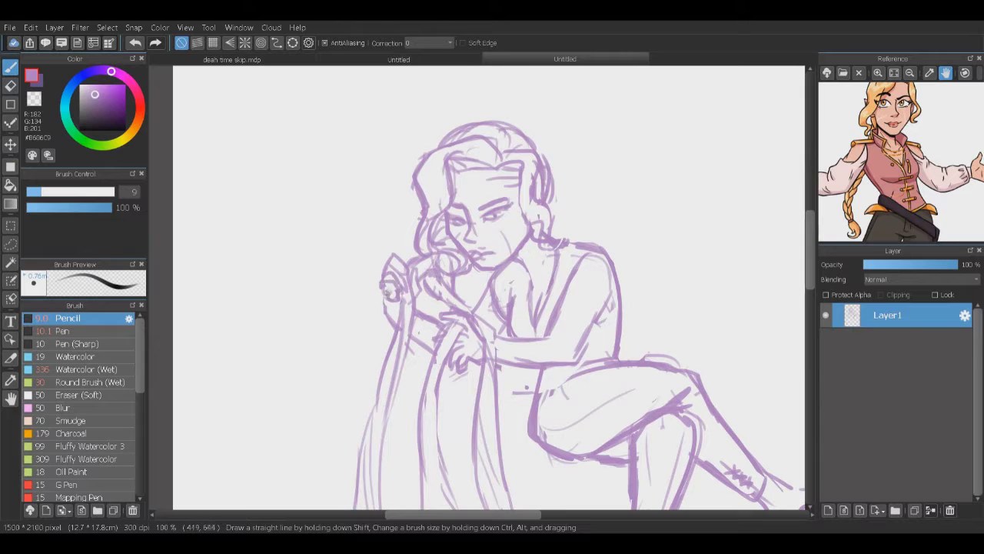
{"action": "key", "text": "e"}
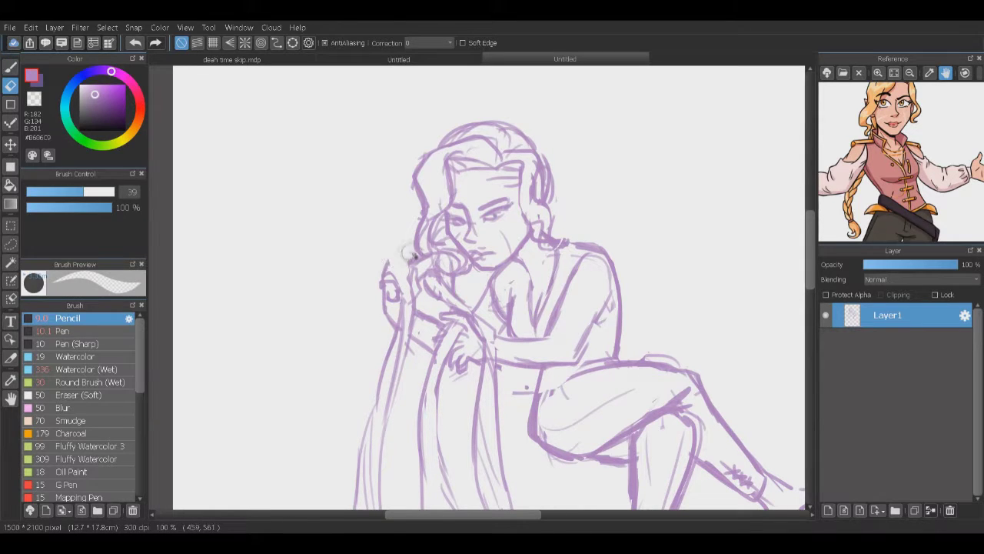
{"action": "key", "text": "b"}
{"action": "left_click_drag", "start_coordinate": [388, 252], "coordinate": [413, 270]}
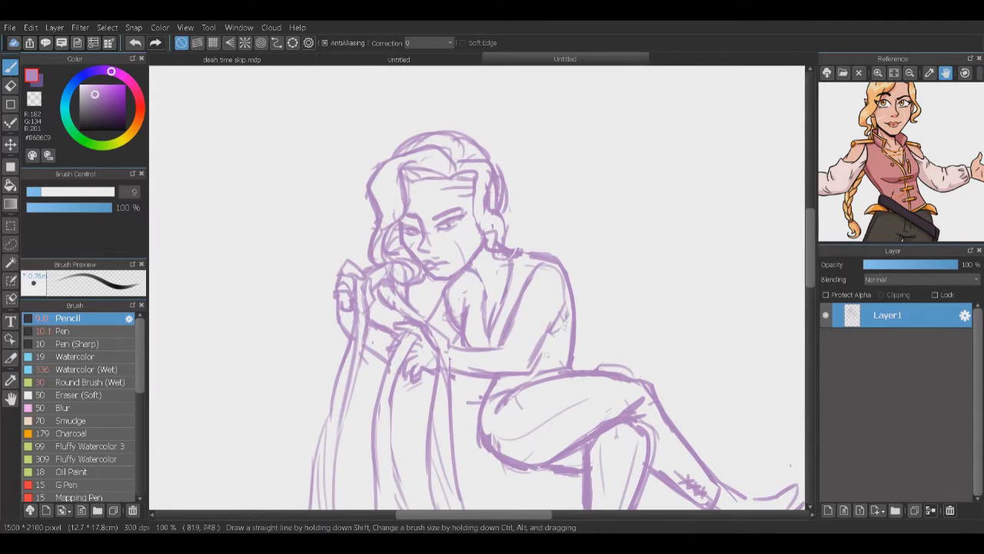
Step: Sketch the armhole seam around the near shoulder and add sleeve folds along the near arm
{"action": "mouse_move", "coordinate": [523, 288]}
{"action": "left_mouse_down"}
{"action": "mouse_move", "coordinate": [529, 323]}
{"action": "mouse_move", "coordinate": [559, 302]}
{"action": "left_mouse_up"}
{"action": "left_click_drag", "start_coordinate": [439, 334], "coordinate": [462, 377]}
{"action": "mouse_move", "coordinate": [569, 302]}
{"action": "left_mouse_down"}
{"action": "mouse_move", "coordinate": [535, 348]}
{"action": "mouse_move", "coordinate": [518, 320]}
{"action": "left_mouse_up"}
{"action": "left_click_drag", "start_coordinate": [534, 258], "coordinate": [544, 271]}
Step: Clean up and redraw the chest, neckline and collarbone, and add fold lines to the far sleeve
{"action": "left_click_drag", "start_coordinate": [460, 274], "coordinate": [492, 338]}
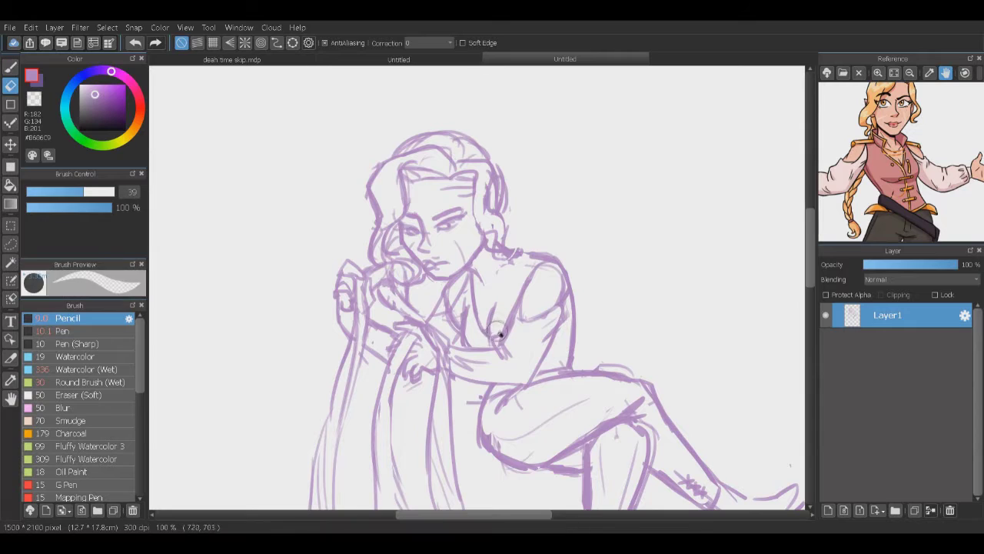
{"action": "left_click_drag", "start_coordinate": [495, 300], "coordinate": [513, 333]}
{"action": "left_click_drag", "start_coordinate": [469, 280], "coordinate": [493, 333]}
{"action": "left_click_drag", "start_coordinate": [506, 274], "coordinate": [530, 289]}
{"action": "left_click_drag", "start_coordinate": [471, 281], "coordinate": [489, 304]}
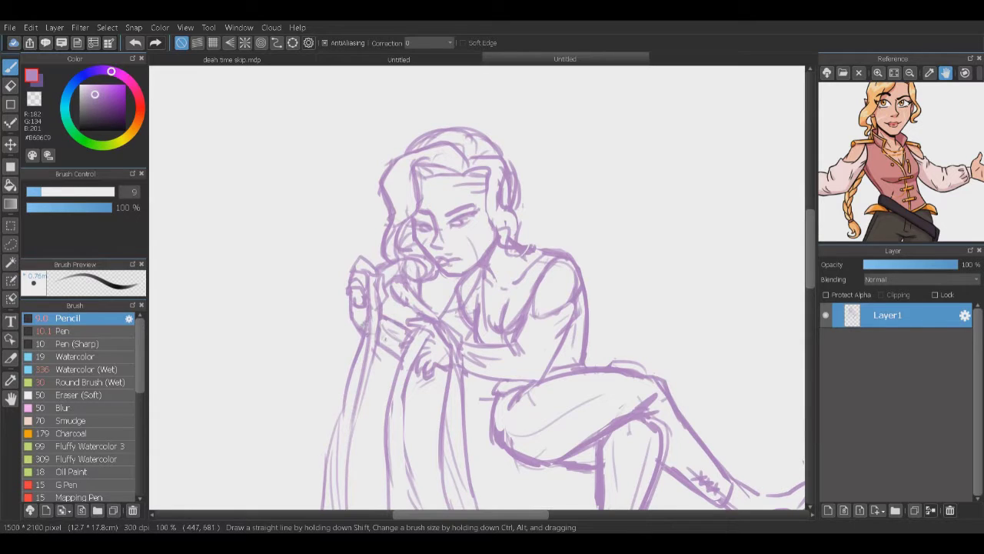
{"action": "left_click_drag", "start_coordinate": [375, 342], "coordinate": [389, 371]}
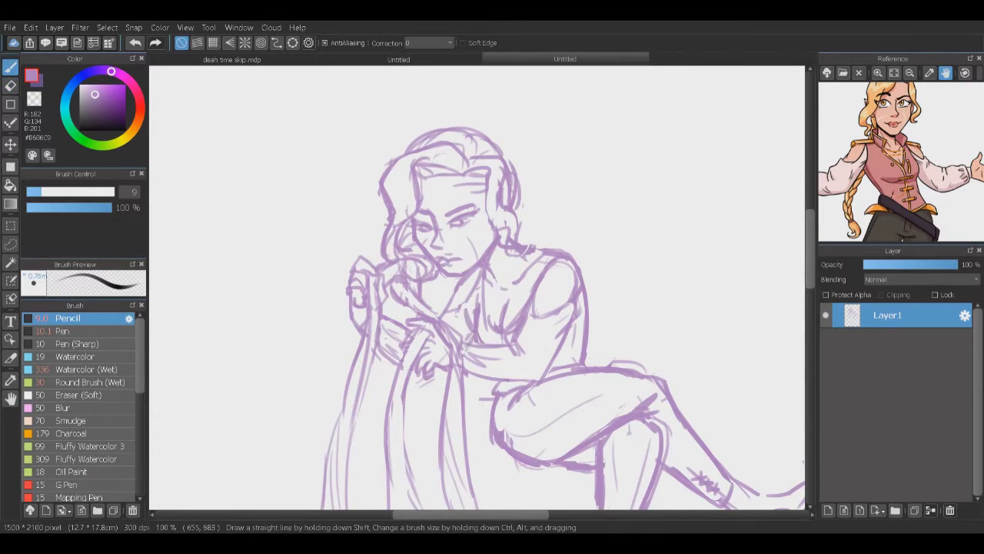
Step: Erase and redraw the raised foot of the crossed leg with a smoother instep and rounded toes
{"action": "left_click_drag", "start_coordinate": [555, 421], "coordinate": [547, 420]}
{"action": "scroll", "coordinate": [559, 260], "scroll_direction": "down", "scroll_amount": 1}
{"action": "scroll", "coordinate": [477, 289], "scroll_direction": "down", "scroll_amount": 2}
{"action": "scroll", "coordinate": [476, 289], "scroll_direction": "up", "scroll_amount": 2}
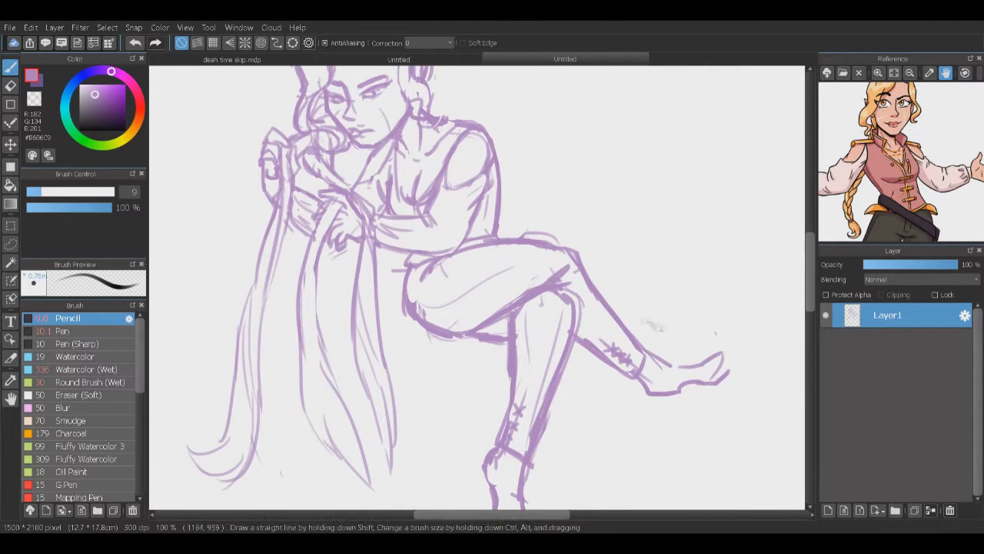
{"action": "key", "text": "e"}
{"action": "left_click_drag", "start_coordinate": [731, 374], "coordinate": [711, 363]}
{"action": "key", "text": "b"}
{"action": "left_click_drag", "start_coordinate": [648, 358], "coordinate": [727, 356]}
{"action": "left_click_drag", "start_coordinate": [723, 355], "coordinate": [721, 376]}
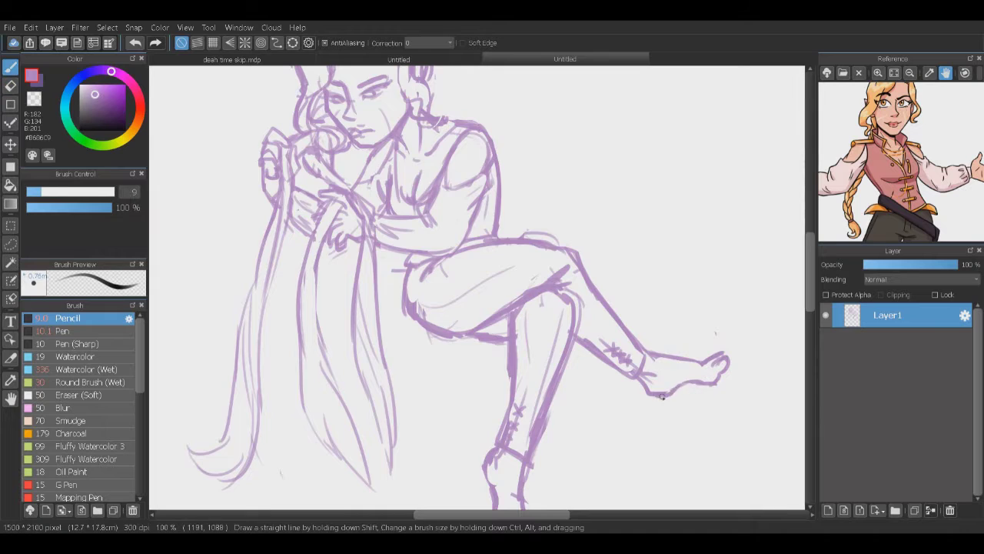
Step: Refine the outline and toes of the lower foot
{"action": "left_click_drag", "start_coordinate": [672, 419], "coordinate": [707, 350]}
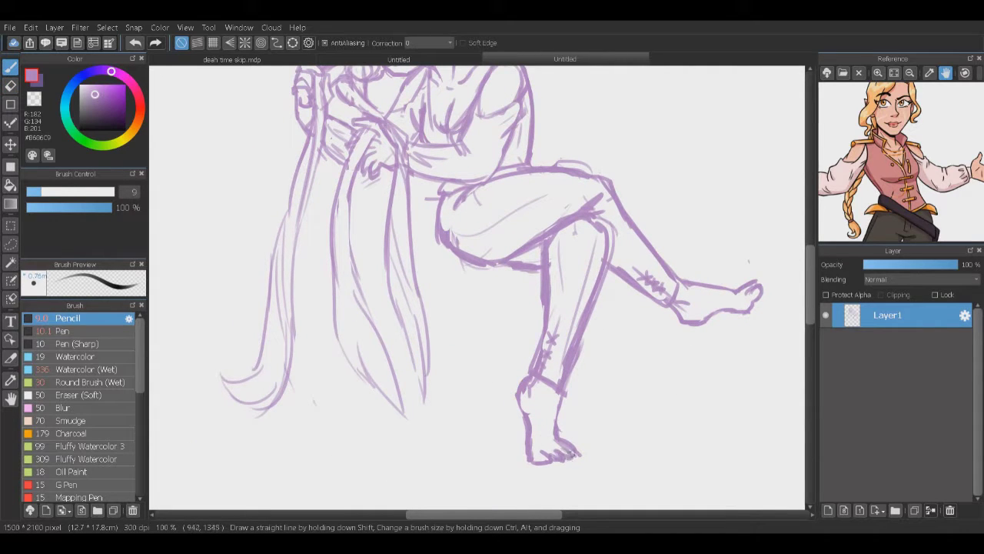
{"action": "left_click_drag", "start_coordinate": [569, 459], "coordinate": [505, 448]}
{"action": "scroll", "coordinate": [540, 366], "scroll_direction": "down", "scroll_amount": 2}
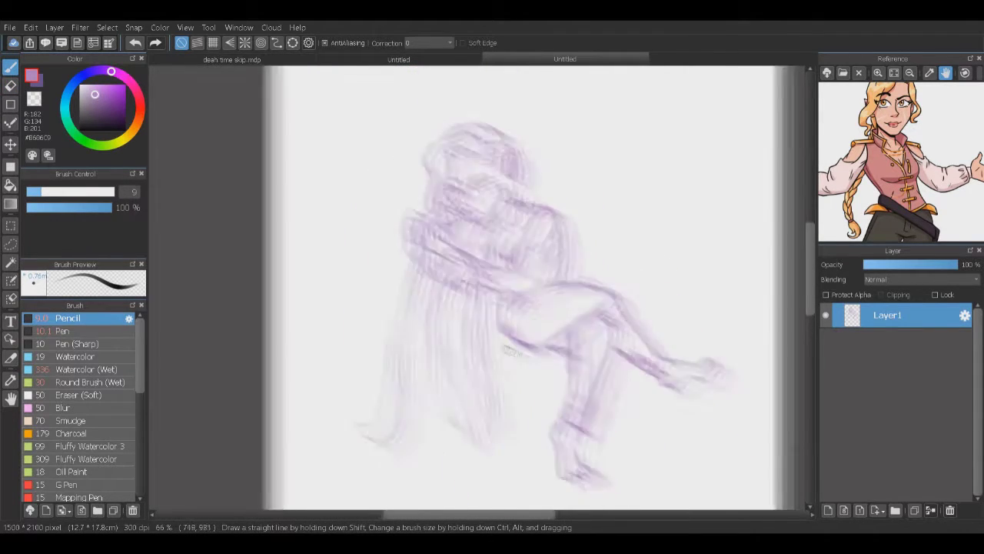
{"action": "left_click_drag", "start_coordinate": [540, 366], "coordinate": [485, 385]}
{"action": "scroll", "coordinate": [485, 362], "scroll_direction": "up", "scroll_amount": 1}
{"action": "scroll", "coordinate": [478, 313], "scroll_direction": "down", "scroll_amount": 1}
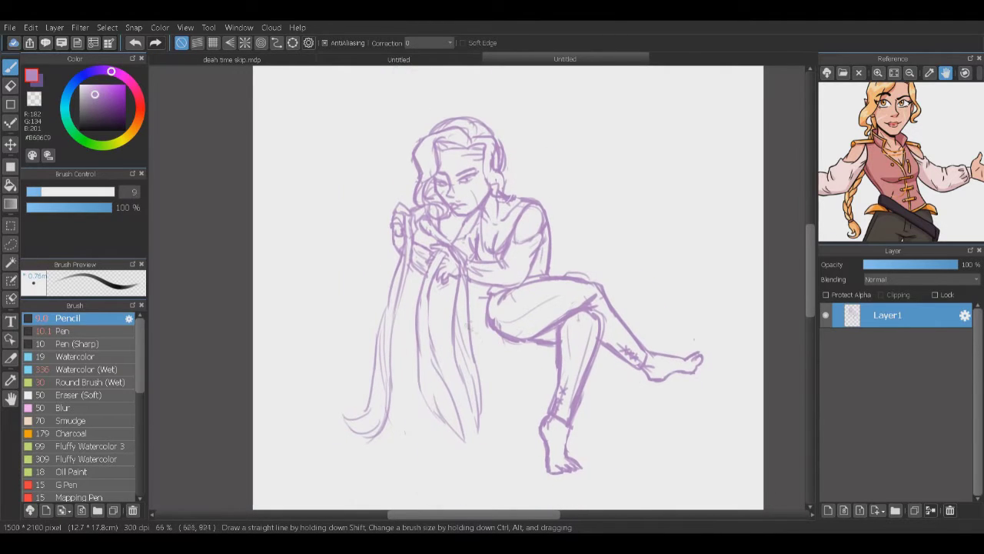
Step: Sketch a round stool seat beneath the seated character, with curved legs showing on both sides of her lower leg
{"action": "mouse_move", "coordinate": [484, 314]}
{"action": "left_mouse_down"}
{"action": "mouse_move", "coordinate": [461, 352]}
{"action": "mouse_move", "coordinate": [554, 356]}
{"action": "left_mouse_up"}
{"action": "left_click_drag", "start_coordinate": [452, 353], "coordinate": [456, 366]}
{"action": "left_click_drag", "start_coordinate": [554, 360], "coordinate": [506, 370]}
{"action": "left_click_drag", "start_coordinate": [495, 417], "coordinate": [496, 426]}
{"action": "left_click_drag", "start_coordinate": [458, 322], "coordinate": [485, 315]}
{"action": "left_click_drag", "start_coordinate": [454, 358], "coordinate": [473, 427]}
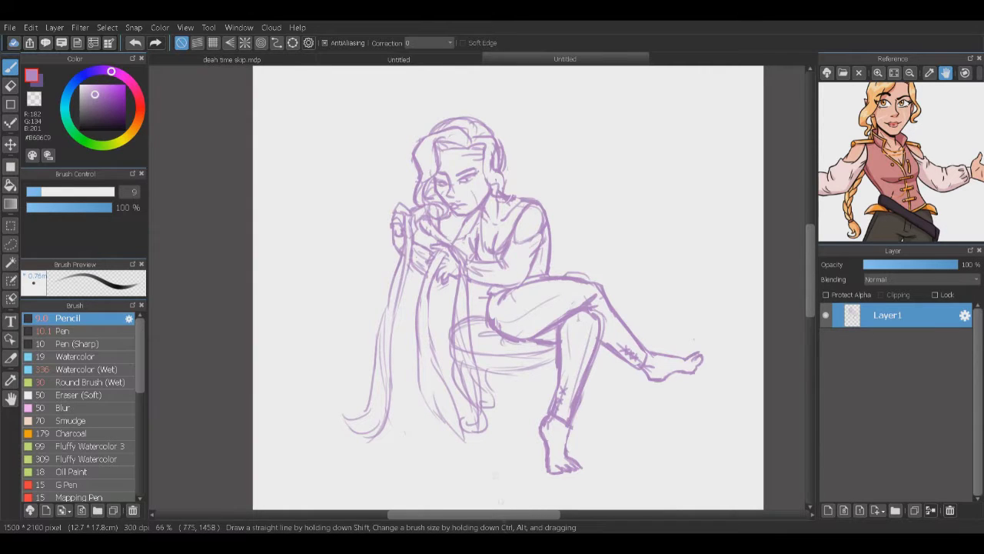
{"action": "left_click_drag", "start_coordinate": [571, 322], "coordinate": [574, 331]}
{"action": "left_click_drag", "start_coordinate": [528, 369], "coordinate": [557, 360]}
{"action": "mouse_move", "coordinate": [569, 326]}
{"action": "left_mouse_down"}
{"action": "mouse_move", "coordinate": [562, 357]}
{"action": "mouse_move", "coordinate": [572, 380]}
{"action": "left_mouse_up"}
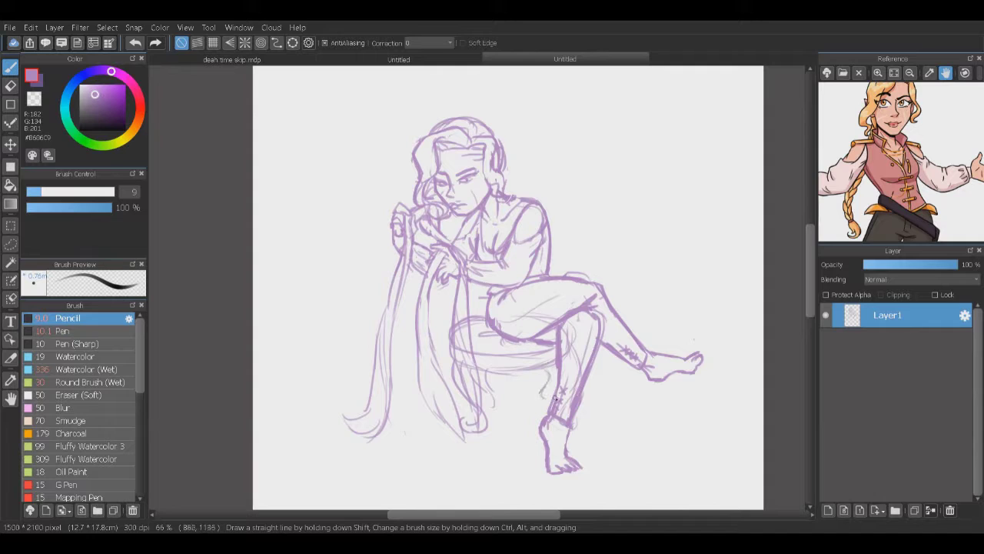
Step: Try sketching a loose braid in the blank space beside the character's head, and undo it
{"action": "scroll", "coordinate": [606, 345], "scroll_direction": "down", "scroll_amount": 1}
{"action": "scroll", "coordinate": [606, 345], "scroll_direction": "up", "scroll_amount": 1}
{"action": "scroll", "coordinate": [606, 345], "scroll_direction": "down", "scroll_amount": 1}
{"action": "scroll", "coordinate": [607, 346], "scroll_direction": "up", "scroll_amount": 1}
{"action": "scroll", "coordinate": [604, 345], "scroll_direction": "up", "scroll_amount": 3}
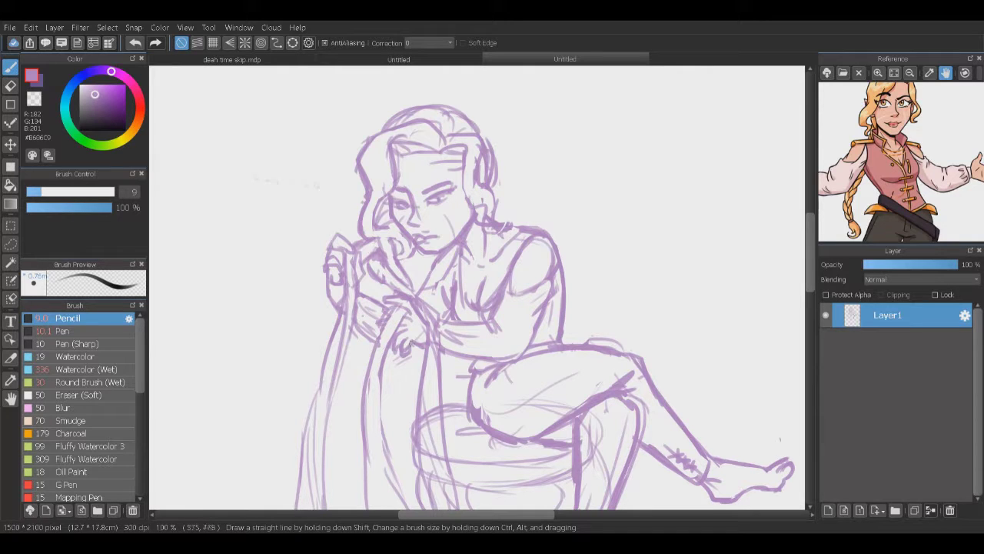
{"action": "key", "text": "ctrl+z"}
{"action": "key", "text": "ctrl+z"}
{"action": "left_click_drag", "start_coordinate": [236, 152], "coordinate": [259, 208]}
{"action": "left_click_drag", "start_coordinate": [293, 164], "coordinate": [263, 235]}
{"action": "mouse_move", "coordinate": [245, 201]}
{"action": "left_mouse_down"}
{"action": "mouse_move", "coordinate": [263, 261]}
{"action": "mouse_move", "coordinate": [237, 271]}
{"action": "left_mouse_up"}
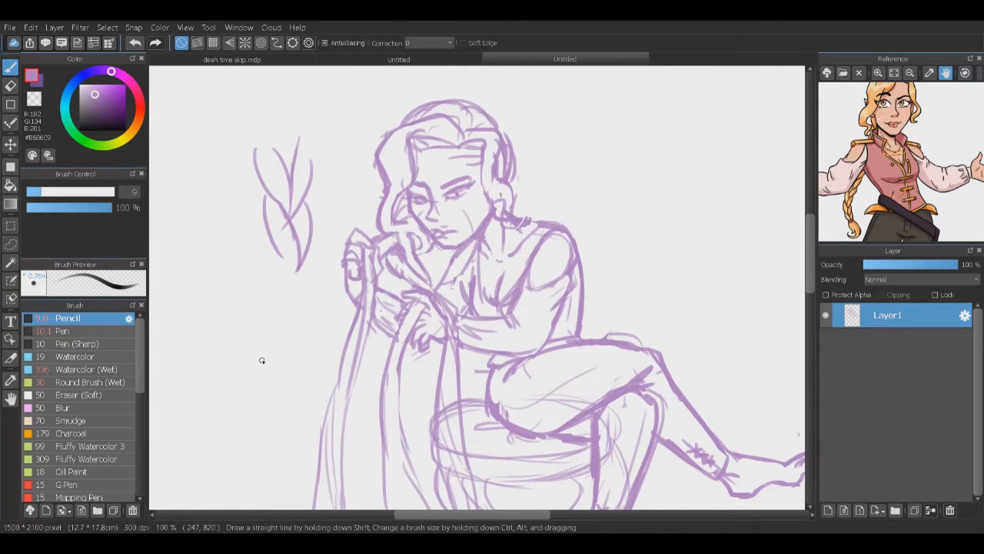
{"action": "key", "text": "ctrl+z"}
{"action": "key", "text": "ctrl+z"}
{"action": "key", "text": "ctrl+z"}
Step: Sketch a three-strand braiding study in stages beside the character with a 14.3 pencil
{"action": "left_click_drag", "start_coordinate": [239, 129], "coordinate": [240, 172]}
{"action": "left_click_drag", "start_coordinate": [260, 130], "coordinate": [260, 165]}
{"action": "mouse_move", "coordinate": [279, 129]}
{"action": "left_mouse_down"}
{"action": "mouse_move", "coordinate": [279, 167]}
{"action": "mouse_move", "coordinate": [242, 215]}
{"action": "left_mouse_up"}
{"action": "left_click_drag", "start_coordinate": [263, 168], "coordinate": [245, 202]}
{"action": "mouse_move", "coordinate": [278, 164]}
{"action": "left_mouse_down"}
{"action": "mouse_move", "coordinate": [248, 179]}
{"action": "mouse_move", "coordinate": [266, 230]}
{"action": "left_mouse_up"}
{"action": "key", "text": "ctrl+z"}
{"action": "key", "text": "ctrl+z"}
{"action": "key", "text": "ctrl+z"}
{"action": "mouse_move", "coordinate": [279, 204]}
{"action": "left_mouse_down"}
{"action": "mouse_move", "coordinate": [262, 247]}
{"action": "mouse_move", "coordinate": [290, 243]}
{"action": "mouse_move", "coordinate": [284, 303]}
{"action": "mouse_move", "coordinate": [299, 343]}
{"action": "left_mouse_up"}
{"action": "left_click_drag", "start_coordinate": [277, 314], "coordinate": [278, 332]}
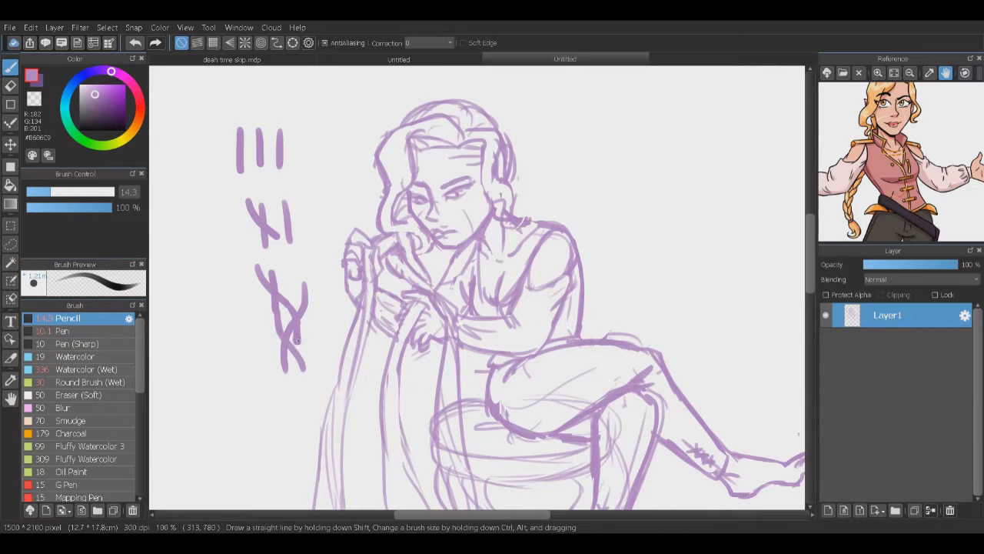
{"action": "left_click_drag", "start_coordinate": [296, 339], "coordinate": [286, 407]}
{"action": "left_click_drag", "start_coordinate": [281, 359], "coordinate": [306, 412]}
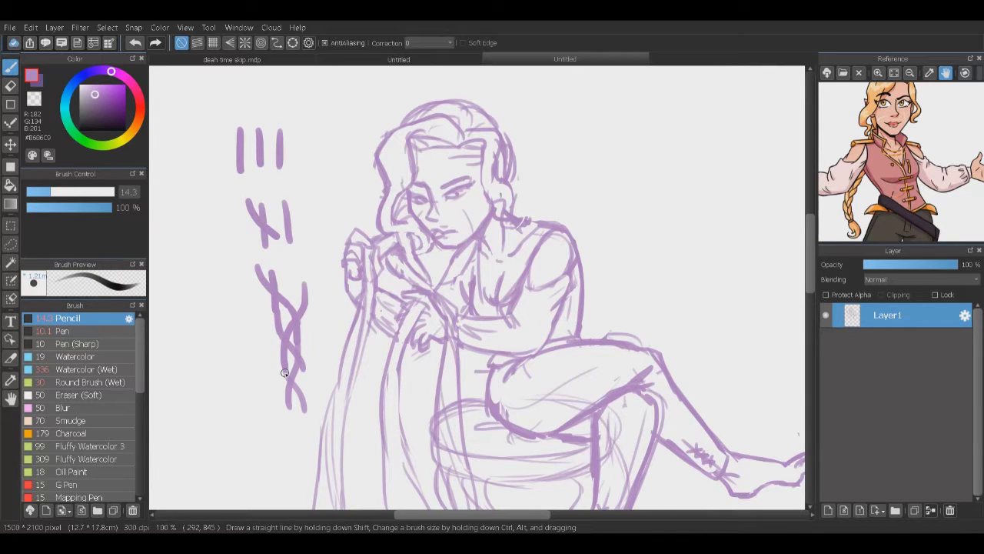
Step: Undo all strokes of the braiding study beside the character
{"action": "key", "text": "ctrl+z"}
{"action": "key", "text": "ctrl+z"}
{"action": "key", "text": "ctrl+z"}
{"action": "key", "text": "ctrl+z"}
{"action": "key", "text": "ctrl+z"}
{"action": "key", "text": "ctrl+z"}
{"action": "key", "text": "ctrl+z"}
{"action": "key", "text": "ctrl+z"}
{"action": "key", "text": "ctrl+z"}
{"action": "key", "text": "ctrl+z"}
{"action": "key", "text": "ctrl+z"}
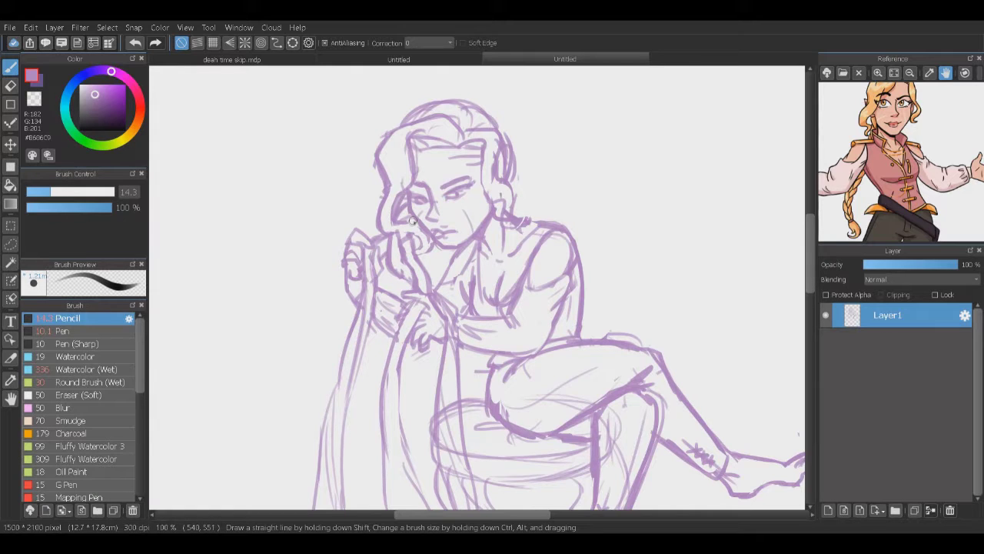
Step: Refine the lines of the raised hand beneath the character's chin
{"action": "left_click_drag", "start_coordinate": [400, 271], "coordinate": [446, 296]}
{"action": "scroll", "coordinate": [446, 297], "scroll_direction": "up", "scroll_amount": 2}
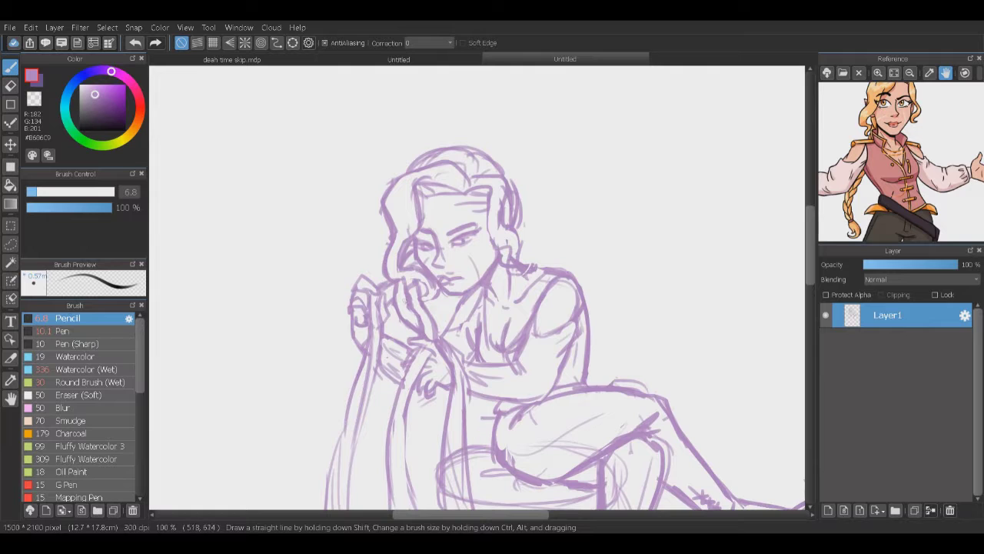
{"action": "scroll", "coordinate": [483, 194], "scroll_direction": "down", "scroll_amount": 3}
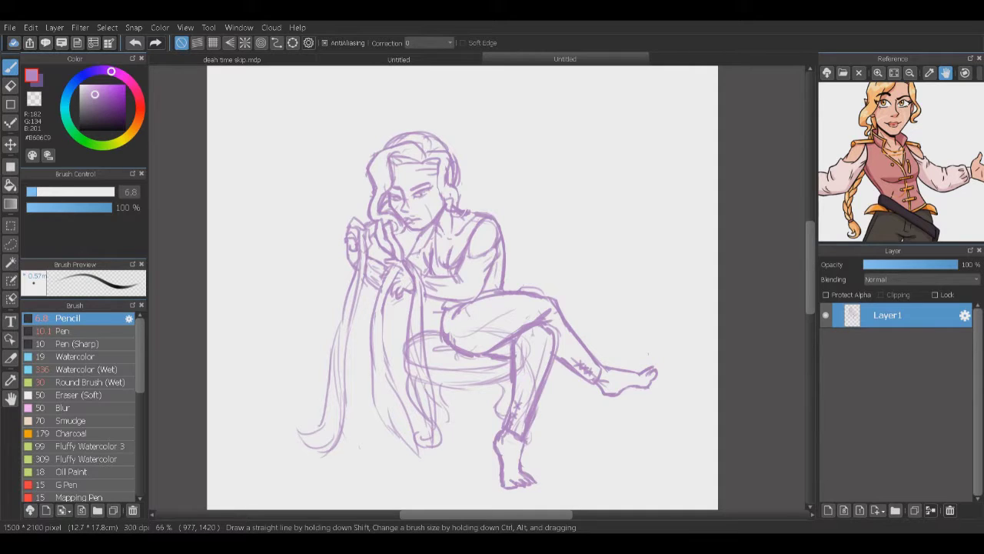
{"action": "scroll", "coordinate": [346, 346], "scroll_direction": "up", "scroll_amount": 1}
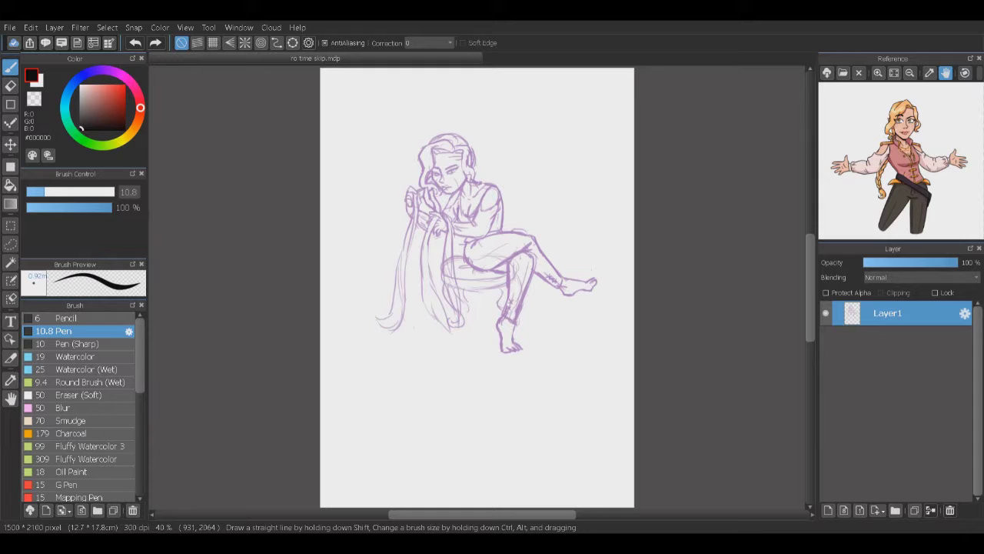
Step: Set up a new line-art layer above the sketch layer, fade the sketch's opacity, and reduce the pen size to 6.7
{"action": "scroll", "coordinate": [477, 286], "scroll_direction": "up", "scroll_amount": 3}
{"action": "scroll", "coordinate": [476, 287], "scroll_direction": "down", "scroll_amount": 2}
{"action": "left_click", "coordinate": [828, 510]}
{"action": "left_click", "coordinate": [886, 338]}
{"action": "left_click_drag", "start_coordinate": [957, 262], "coordinate": [892, 262]}
{"action": "left_click", "coordinate": [887, 313]}
{"action": "left_click", "coordinate": [27, 192]}
Step: Ink the far cheek, chin and near jawline of the face on the new layer, using an enlarged view of the reference
{"action": "scroll", "coordinate": [471, 235], "scroll_direction": "up", "scroll_amount": 3}
{"action": "left_click_drag", "start_coordinate": [471, 235], "coordinate": [487, 246]}
{"action": "left_click_drag", "start_coordinate": [528, 192], "coordinate": [596, 228]}
{"action": "key", "text": "ctrl+z"}
{"action": "scroll", "coordinate": [654, 236], "scroll_direction": "up", "scroll_amount": 2}
{"action": "left_click_drag", "start_coordinate": [633, 275], "coordinate": [553, 306]}
{"action": "scroll", "coordinate": [900, 161], "scroll_direction": "up", "scroll_amount": 3}
{"action": "left_click_drag", "start_coordinate": [899, 192], "coordinate": [906, 100]}
{"action": "mouse_move", "coordinate": [367, 240]}
{"action": "left_mouse_down"}
{"action": "mouse_move", "coordinate": [419, 350]}
{"action": "mouse_move", "coordinate": [478, 403]}
{"action": "left_mouse_up"}
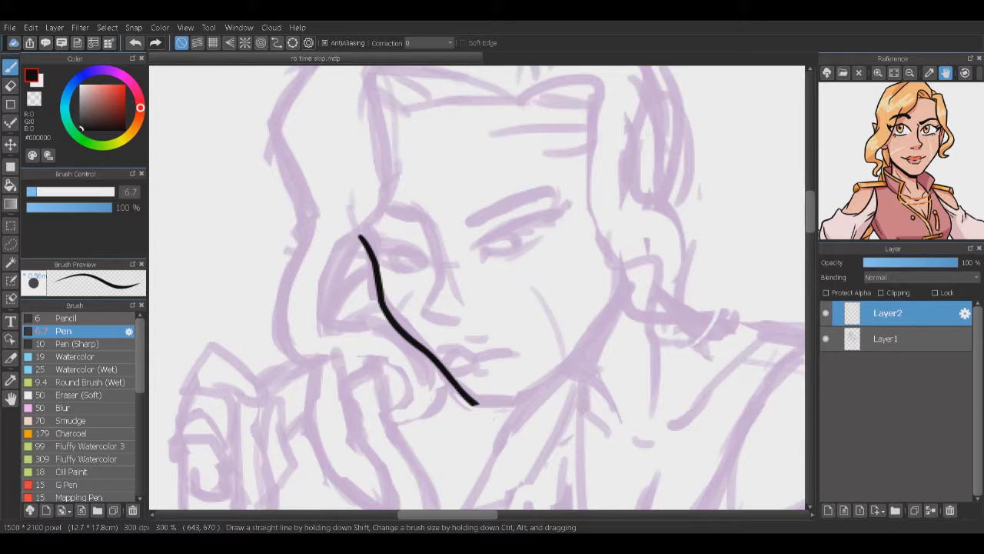
{"action": "mouse_move", "coordinate": [501, 397]}
{"action": "left_mouse_down"}
{"action": "mouse_move", "coordinate": [533, 364]}
{"action": "mouse_move", "coordinate": [462, 386]}
{"action": "mouse_move", "coordinate": [581, 305]}
{"action": "mouse_move", "coordinate": [609, 270]}
{"action": "mouse_move", "coordinate": [589, 298]}
{"action": "mouse_move", "coordinate": [615, 241]}
{"action": "left_mouse_up"}
Step: Ink a solid shadow under the near jaw and add the two neck lines
{"action": "mouse_move", "coordinate": [542, 366]}
{"action": "left_mouse_down"}
{"action": "mouse_move", "coordinate": [488, 336]}
{"action": "mouse_move", "coordinate": [559, 374]}
{"action": "left_mouse_up"}
{"action": "left_click_drag", "start_coordinate": [581, 281], "coordinate": [584, 396]}
{"action": "mouse_move", "coordinate": [551, 219]}
{"action": "left_mouse_down"}
{"action": "mouse_move", "coordinate": [505, 326]}
{"action": "mouse_move", "coordinate": [538, 394]}
{"action": "left_mouse_up"}
{"action": "key", "text": "e"}
{"action": "key", "text": "p"}
Step: Ink the profile of the nose, the nostril and the full lips
{"action": "left_click_drag", "start_coordinate": [384, 229], "coordinate": [389, 315]}
{"action": "mouse_move", "coordinate": [388, 315]}
{"action": "left_mouse_down"}
{"action": "mouse_move", "coordinate": [428, 329]}
{"action": "mouse_move", "coordinate": [444, 315]}
{"action": "left_mouse_up"}
{"action": "key", "text": "ctrl+z"}
{"action": "left_click_drag", "start_coordinate": [407, 355], "coordinate": [483, 350]}
{"action": "mouse_move", "coordinate": [408, 358]}
{"action": "left_mouse_down"}
{"action": "mouse_move", "coordinate": [432, 370]}
{"action": "mouse_move", "coordinate": [426, 377]}
{"action": "mouse_move", "coordinate": [427, 365]}
{"action": "left_mouse_up"}
{"action": "key", "text": "e"}
{"action": "key", "text": "p"}
{"action": "mouse_move", "coordinate": [437, 373]}
{"action": "left_mouse_down"}
{"action": "mouse_move", "coordinate": [444, 381]}
{"action": "mouse_move", "coordinate": [481, 352]}
{"action": "left_mouse_up"}
Step: Ink both eyes with thick upper lids, flared lashes, lower lids and irises
{"action": "scroll", "coordinate": [463, 341], "scroll_direction": "up", "scroll_amount": 2}
{"action": "mouse_move", "coordinate": [446, 283]}
{"action": "left_mouse_down"}
{"action": "mouse_move", "coordinate": [547, 232]}
{"action": "mouse_move", "coordinate": [542, 223]}
{"action": "left_mouse_up"}
{"action": "left_click_drag", "start_coordinate": [533, 241], "coordinate": [553, 228]}
{"action": "mouse_move", "coordinate": [478, 265]}
{"action": "left_mouse_down"}
{"action": "mouse_move", "coordinate": [553, 245]}
{"action": "mouse_move", "coordinate": [491, 258]}
{"action": "left_mouse_up"}
{"action": "left_click_drag", "start_coordinate": [366, 283], "coordinate": [313, 279]}
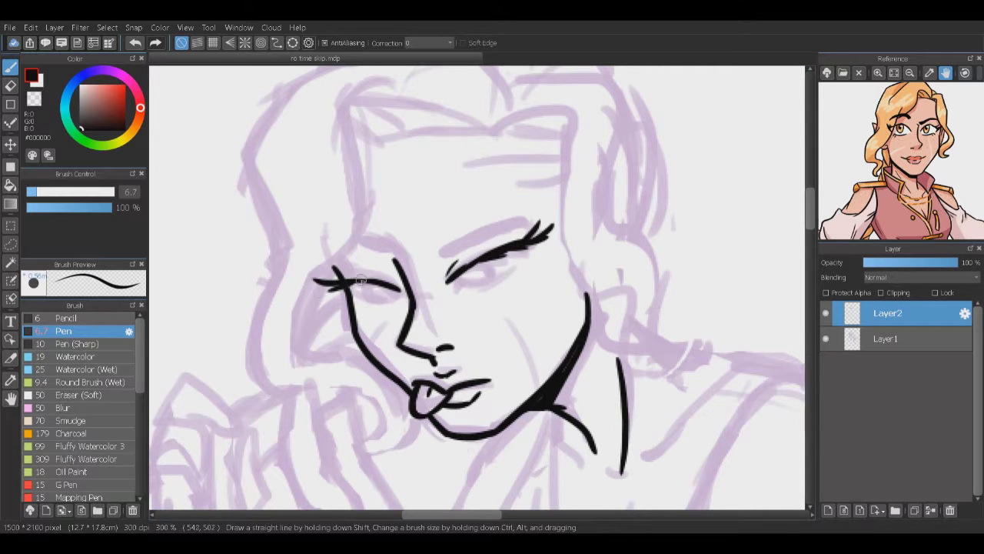
{"action": "mouse_move", "coordinate": [456, 290]}
{"action": "left_mouse_down"}
{"action": "mouse_move", "coordinate": [507, 275]}
{"action": "mouse_move", "coordinate": [532, 254]}
{"action": "left_mouse_up"}
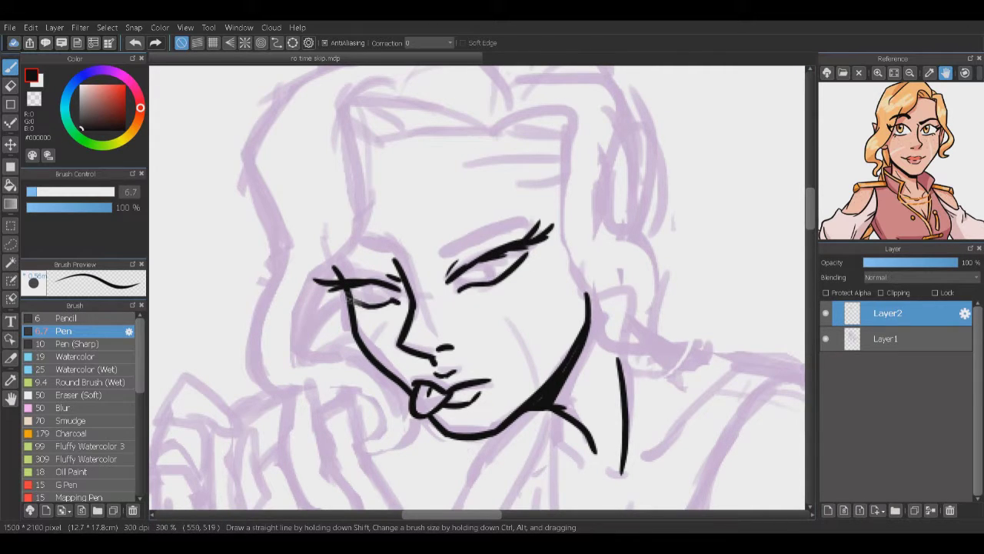
{"action": "left_click_drag", "start_coordinate": [384, 305], "coordinate": [330, 297]}
{"action": "left_click_drag", "start_coordinate": [546, 251], "coordinate": [522, 265]}
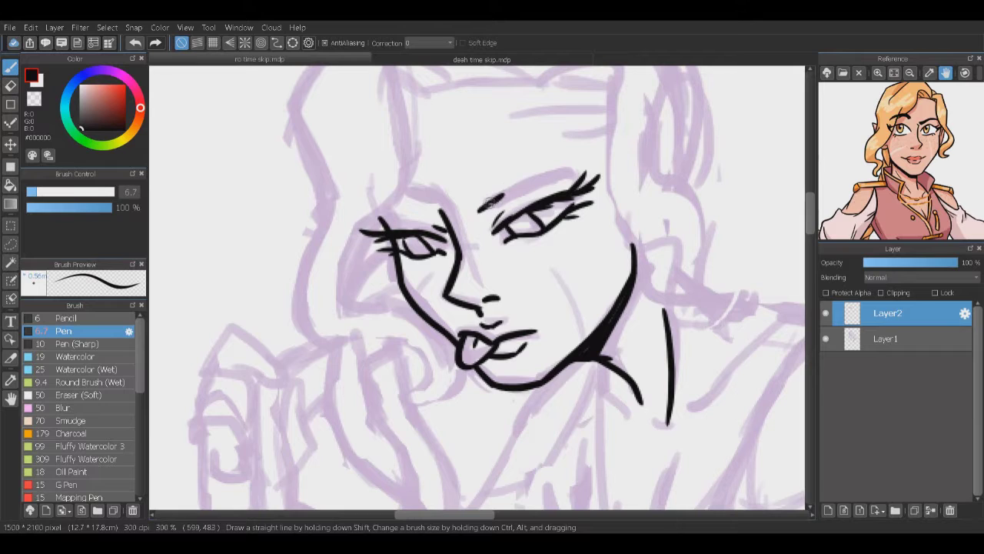
Step: Ink thick, angled eyebrows above both eyes
{"action": "mouse_move", "coordinate": [472, 212]}
{"action": "left_mouse_down"}
{"action": "mouse_move", "coordinate": [569, 157]}
{"action": "mouse_move", "coordinate": [512, 178]}
{"action": "mouse_move", "coordinate": [580, 156]}
{"action": "left_mouse_up"}
{"action": "mouse_move", "coordinate": [435, 205]}
{"action": "left_mouse_down"}
{"action": "mouse_move", "coordinate": [407, 184]}
{"action": "mouse_move", "coordinate": [384, 184]}
{"action": "mouse_move", "coordinate": [432, 183]}
{"action": "mouse_move", "coordinate": [374, 203]}
{"action": "left_mouse_up"}
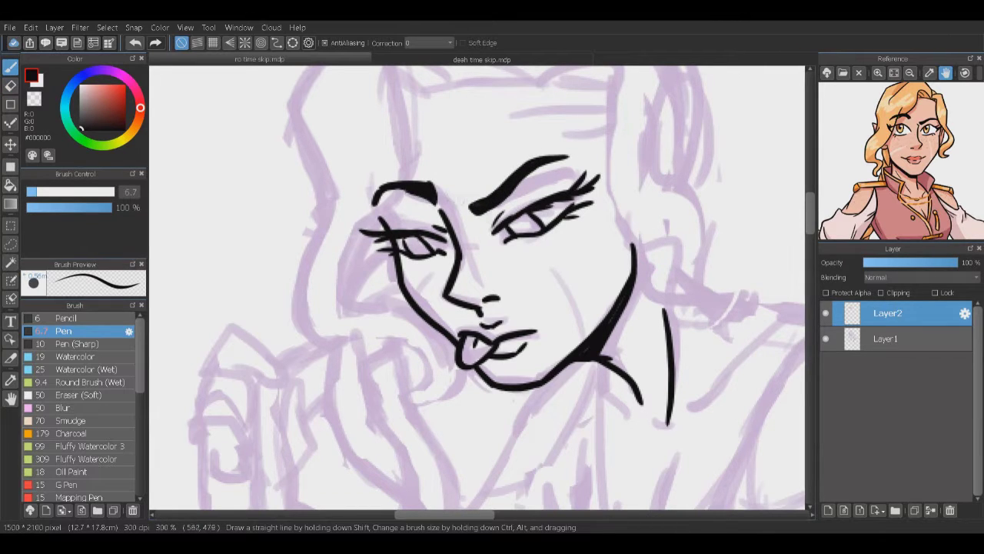
{"action": "left_click_drag", "start_coordinate": [512, 256], "coordinate": [476, 249]}
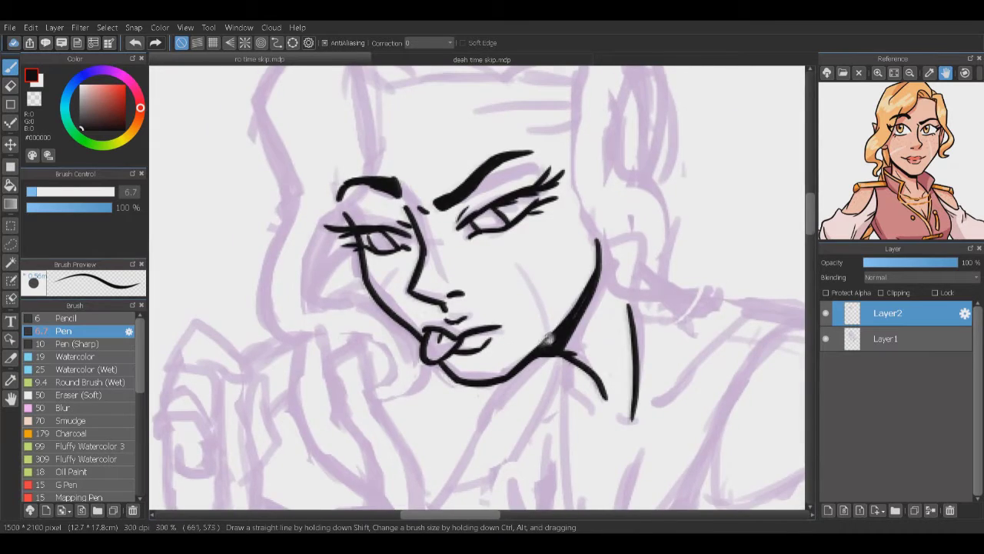
{"action": "left_click_drag", "start_coordinate": [548, 337], "coordinate": [479, 345]}
Step: Ink the forehead hairline and the wavy lock framing the near side of the face
{"action": "mouse_move", "coordinate": [304, 178]}
{"action": "left_mouse_down"}
{"action": "mouse_move", "coordinate": [384, 157]}
{"action": "mouse_move", "coordinate": [492, 217]}
{"action": "left_mouse_up"}
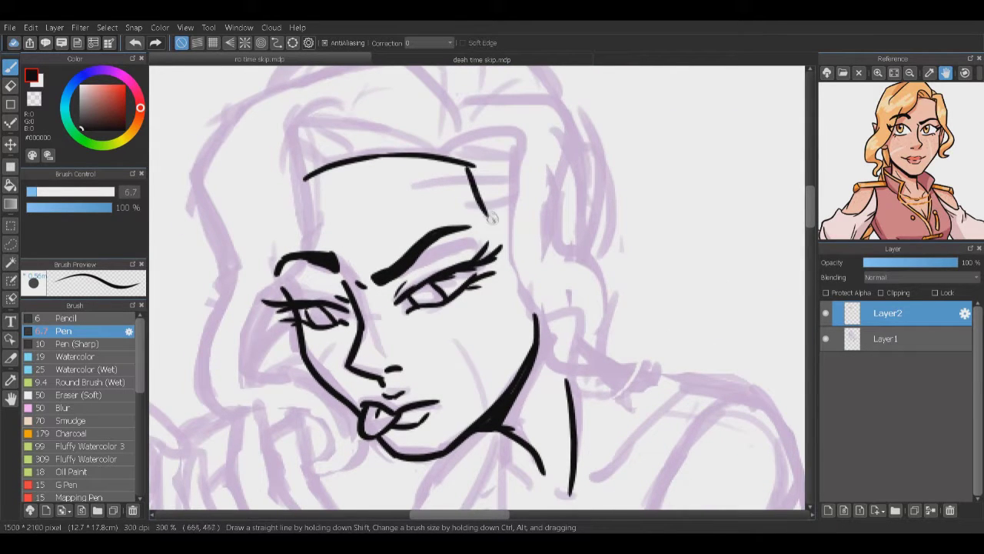
{"action": "left_click_drag", "start_coordinate": [542, 282], "coordinate": [508, 302]}
{"action": "mouse_move", "coordinate": [401, 175]}
{"action": "left_mouse_down"}
{"action": "mouse_move", "coordinate": [455, 151]}
{"action": "mouse_move", "coordinate": [474, 302]}
{"action": "mouse_move", "coordinate": [548, 344]}
{"action": "left_mouse_up"}
{"action": "mouse_move", "coordinate": [415, 146]}
{"action": "left_mouse_down"}
{"action": "mouse_move", "coordinate": [512, 254]}
{"action": "mouse_move", "coordinate": [575, 388]}
{"action": "mouse_move", "coordinate": [542, 408]}
{"action": "mouse_move", "coordinate": [534, 357]}
{"action": "left_mouse_up"}
{"action": "key", "text": "e"}
{"action": "key", "text": "p"}
Step: Ink the swept hair at the parting and the inner edge of the far-side lock
{"action": "mouse_move", "coordinate": [475, 141]}
{"action": "left_mouse_down"}
{"action": "mouse_move", "coordinate": [505, 243]}
{"action": "mouse_move", "coordinate": [578, 307]}
{"action": "left_mouse_up"}
{"action": "key", "text": "ctrl+z"}
{"action": "left_click_drag", "start_coordinate": [346, 265], "coordinate": [492, 283]}
{"action": "left_click_drag", "start_coordinate": [375, 243], "coordinate": [360, 335]}
{"action": "left_click_drag", "start_coordinate": [369, 369], "coordinate": [540, 350]}
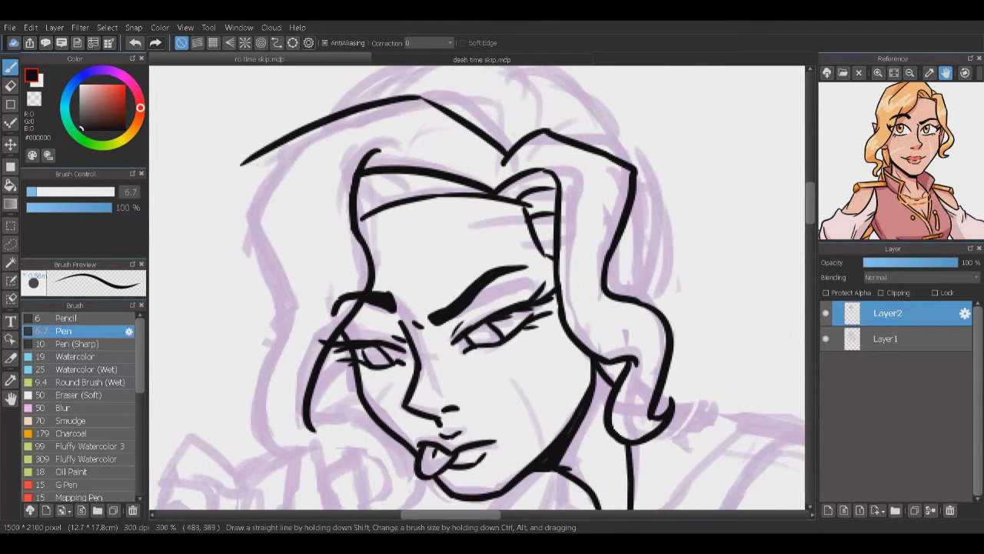
Step: Ink the outer wave of the far-side hair down to its curl below the cheek, and add short strands along the hairline
{"action": "left_click_drag", "start_coordinate": [308, 94], "coordinate": [237, 204]}
{"action": "left_click_drag", "start_coordinate": [281, 150], "coordinate": [254, 265]}
{"action": "mouse_move", "coordinate": [265, 196]}
{"action": "left_mouse_down"}
{"action": "mouse_move", "coordinate": [289, 332]}
{"action": "mouse_move", "coordinate": [377, 330]}
{"action": "left_mouse_up"}
{"action": "left_click_drag", "start_coordinate": [323, 292], "coordinate": [362, 380]}
{"action": "mouse_move", "coordinate": [556, 321]}
{"action": "left_mouse_down"}
{"action": "mouse_move", "coordinate": [520, 397]}
{"action": "mouse_move", "coordinate": [504, 382]}
{"action": "left_mouse_up"}
{"action": "left_click_drag", "start_coordinate": [461, 269], "coordinate": [461, 381]}
{"action": "left_click_drag", "start_coordinate": [361, 209], "coordinate": [452, 189]}
{"action": "left_click_drag", "start_coordinate": [359, 231], "coordinate": [377, 244]}
{"action": "left_click_drag", "start_coordinate": [434, 414], "coordinate": [393, 283]}
{"action": "left_click_drag", "start_coordinate": [465, 289], "coordinate": [465, 339]}
{"action": "key", "text": "ctrl+z"}
{"action": "key", "text": "ctrl+z"}
{"action": "key", "text": "ctrl+z"}
{"action": "key", "text": "ctrl+z"}
Step: Ink the hair strands behind the near-side lock
{"action": "left_click_drag", "start_coordinate": [606, 307], "coordinate": [556, 387]}
{"action": "key", "text": "ctrl+z"}
{"action": "left_click_drag", "start_coordinate": [577, 336], "coordinate": [550, 393]}
{"action": "left_click_drag", "start_coordinate": [572, 352], "coordinate": [540, 394]}
{"action": "left_click_drag", "start_coordinate": [544, 258], "coordinate": [559, 267]}
{"action": "key", "text": "ctrl+z"}
{"action": "mouse_move", "coordinate": [569, 223]}
{"action": "left_mouse_down"}
{"action": "mouse_move", "coordinate": [577, 285]}
{"action": "mouse_move", "coordinate": [565, 286]}
{"action": "left_mouse_up"}
{"action": "key", "text": "ctrl+z"}
Step: Ink the crown of the head and the back contour of the hair
{"action": "scroll", "coordinate": [572, 307], "scroll_direction": "down", "scroll_amount": 3}
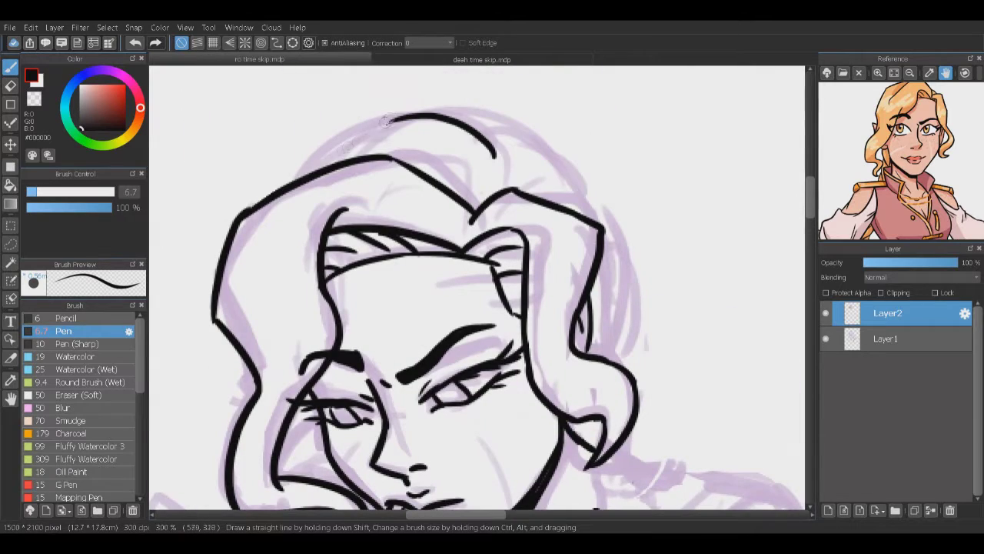
{"action": "left_click_drag", "start_coordinate": [403, 114], "coordinate": [282, 190]}
{"action": "mouse_move", "coordinate": [487, 143]}
{"action": "left_mouse_down"}
{"action": "mouse_move", "coordinate": [549, 158]}
{"action": "mouse_move", "coordinate": [613, 336]}
{"action": "left_mouse_up"}
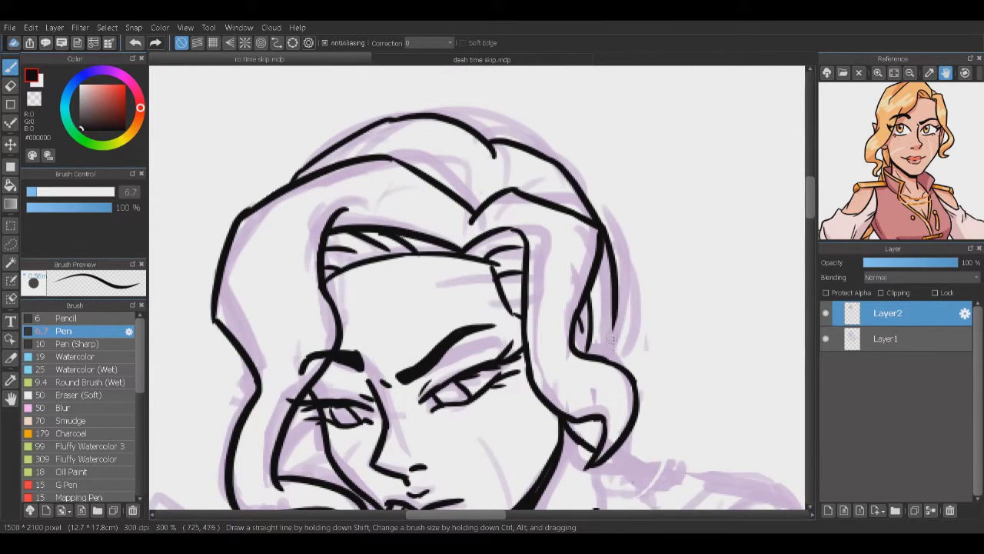
{"action": "left_click_drag", "start_coordinate": [349, 178], "coordinate": [484, 146]}
{"action": "left_click_drag", "start_coordinate": [567, 163], "coordinate": [499, 207]}
Step: Ink the near shoulder slope and collarbones, and redraw the near neck line
{"action": "left_click_drag", "start_coordinate": [563, 248], "coordinate": [615, 275]}
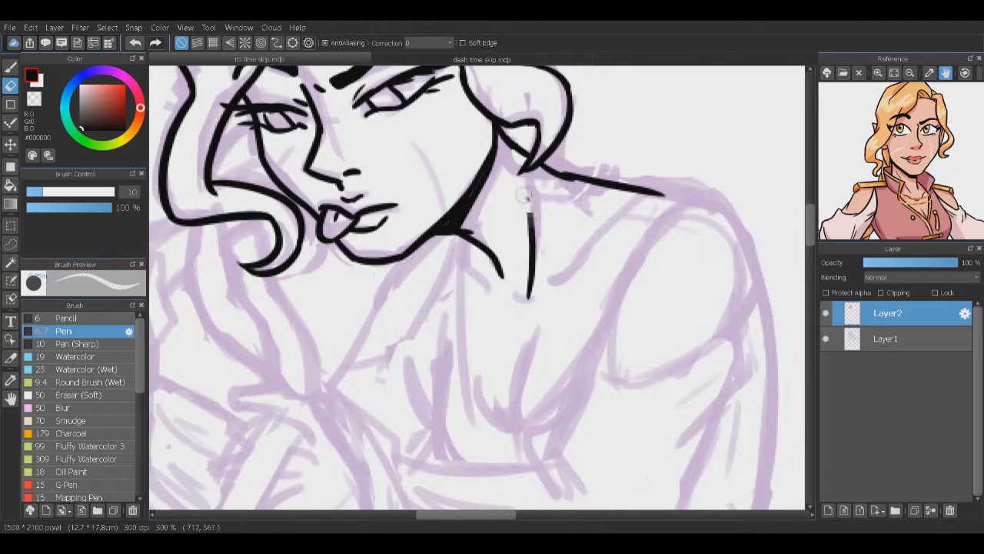
{"action": "left_click_drag", "start_coordinate": [530, 180], "coordinate": [529, 284]}
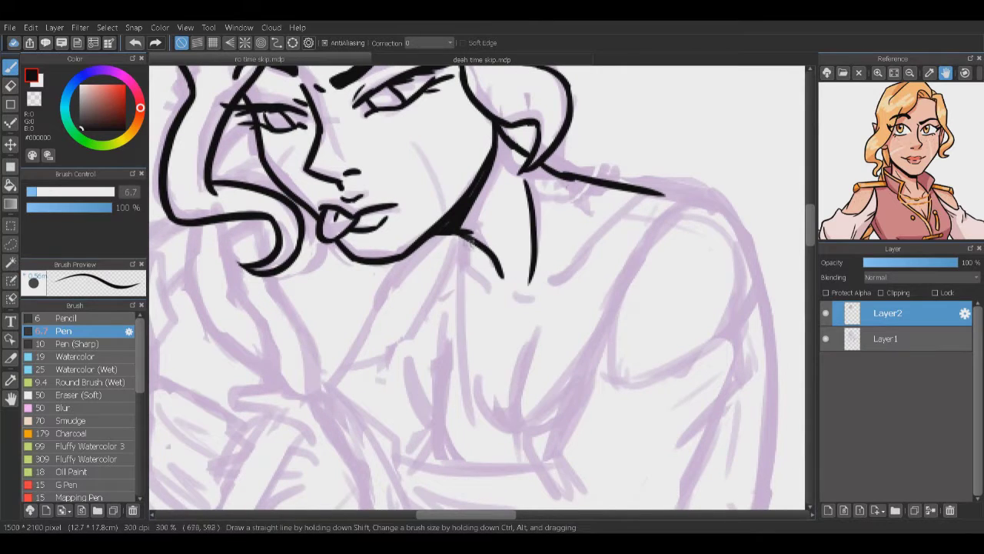
{"action": "mouse_move", "coordinate": [453, 257]}
{"action": "left_mouse_down"}
{"action": "mouse_move", "coordinate": [499, 295]}
{"action": "mouse_move", "coordinate": [574, 263]}
{"action": "mouse_move", "coordinate": [626, 204]}
{"action": "left_mouse_up"}
{"action": "left_click_drag", "start_coordinate": [661, 192], "coordinate": [757, 242]}
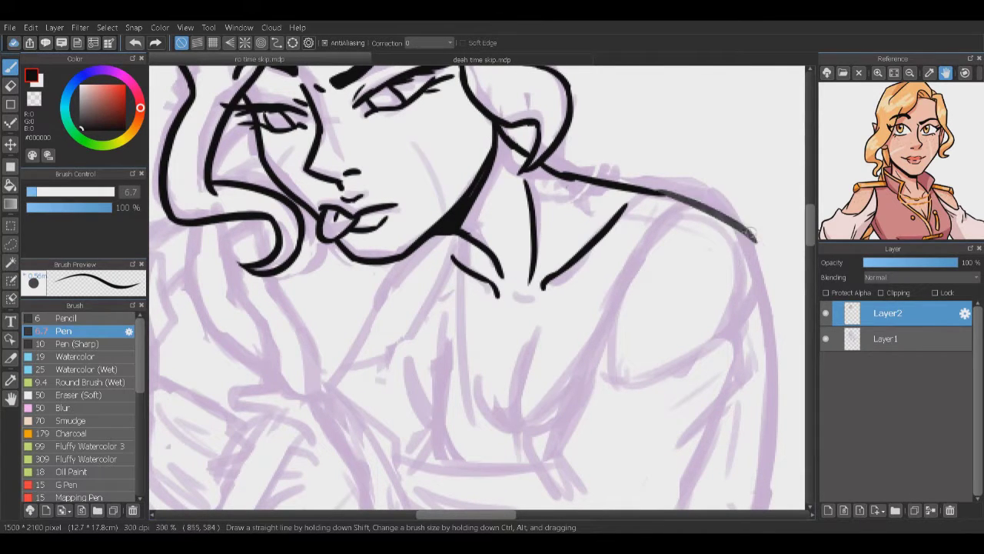
Step: Ink the curved far side of the neckline and the pointed collar flap beneath the chin
{"action": "mouse_move", "coordinate": [541, 396]}
{"action": "left_mouse_down"}
{"action": "mouse_move", "coordinate": [503, 428]}
{"action": "mouse_move", "coordinate": [496, 377]}
{"action": "left_mouse_up"}
{"action": "left_click_drag", "start_coordinate": [414, 223], "coordinate": [477, 409]}
{"action": "mouse_move", "coordinate": [408, 217]}
{"action": "left_mouse_down"}
{"action": "mouse_move", "coordinate": [388, 253]}
{"action": "mouse_move", "coordinate": [283, 362]}
{"action": "mouse_move", "coordinate": [330, 286]}
{"action": "left_mouse_up"}
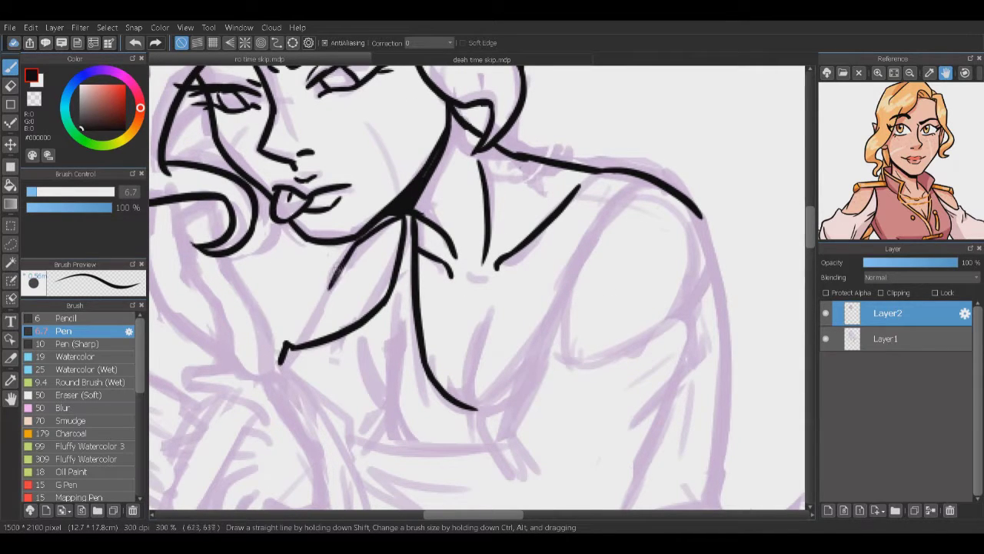
{"action": "left_click_drag", "start_coordinate": [307, 338], "coordinate": [254, 327]}
Step: Ink the near side of the neckline and the shoulder strap, with fabric folds below the neckline's lowest point
{"action": "mouse_move", "coordinate": [419, 398]}
{"action": "left_mouse_down"}
{"action": "mouse_move", "coordinate": [600, 176]}
{"action": "mouse_move", "coordinate": [625, 194]}
{"action": "left_mouse_up"}
{"action": "left_click_drag", "start_coordinate": [513, 350], "coordinate": [561, 225]}
{"action": "left_click_drag", "start_coordinate": [530, 245], "coordinate": [615, 191]}
{"action": "key", "text": "ctrl+z"}
{"action": "left_click_drag", "start_coordinate": [530, 245], "coordinate": [637, 232]}
{"action": "mouse_move", "coordinate": [514, 312]}
{"action": "left_mouse_down"}
{"action": "mouse_move", "coordinate": [511, 232]}
{"action": "mouse_move", "coordinate": [469, 373]}
{"action": "mouse_move", "coordinate": [423, 435]}
{"action": "left_mouse_up"}
{"action": "key", "text": "ctrl+z"}
{"action": "key", "text": "ctrl+z"}
{"action": "left_click_drag", "start_coordinate": [475, 360], "coordinate": [421, 437]}
{"action": "mouse_move", "coordinate": [421, 428]}
{"action": "left_mouse_down"}
{"action": "mouse_move", "coordinate": [436, 490]}
{"action": "mouse_move", "coordinate": [484, 501]}
{"action": "left_mouse_up"}
{"action": "left_click_drag", "start_coordinate": [444, 427], "coordinate": [504, 463]}
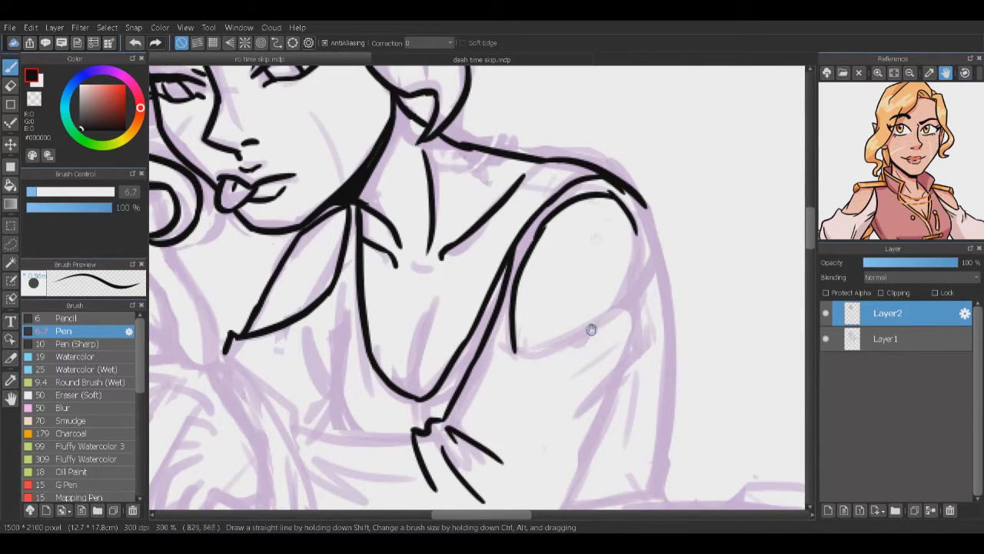
Step: Ink the oval armhole at the near shoulder and the outer sleeve contour with folds on the upper arm
{"action": "left_click_drag", "start_coordinate": [590, 329], "coordinate": [577, 336]}
{"action": "left_click_drag", "start_coordinate": [629, 206], "coordinate": [663, 309]}
{"action": "left_click_drag", "start_coordinate": [625, 231], "coordinate": [511, 355]}
{"action": "left_click_drag", "start_coordinate": [615, 319], "coordinate": [499, 359]}
{"action": "mouse_move", "coordinate": [637, 238]}
{"action": "left_mouse_down"}
{"action": "mouse_move", "coordinate": [640, 350]}
{"action": "mouse_move", "coordinate": [513, 398]}
{"action": "left_mouse_up"}
{"action": "left_click_drag", "start_coordinate": [630, 369], "coordinate": [574, 259]}
{"action": "left_click_drag", "start_coordinate": [608, 177], "coordinate": [576, 407]}
{"action": "key", "text": "e"}
{"action": "key", "text": "p"}
Step: Ink the far side contour of the bodice from beneath the collar flap to the forearm, with a short fold beside it
{"action": "mouse_move", "coordinate": [352, 286]}
{"action": "left_mouse_down"}
{"action": "mouse_move", "coordinate": [456, 335]}
{"action": "mouse_move", "coordinate": [421, 340]}
{"action": "left_mouse_up"}
{"action": "left_click_drag", "start_coordinate": [388, 258], "coordinate": [382, 355]}
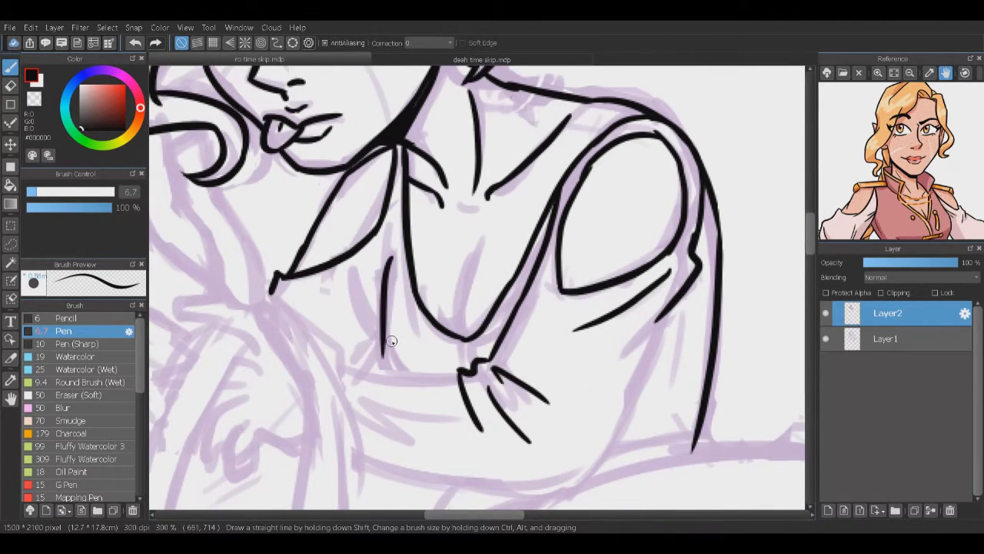
{"action": "key", "text": "ctrl+z"}
{"action": "left_click_drag", "start_coordinate": [389, 267], "coordinate": [378, 376]}
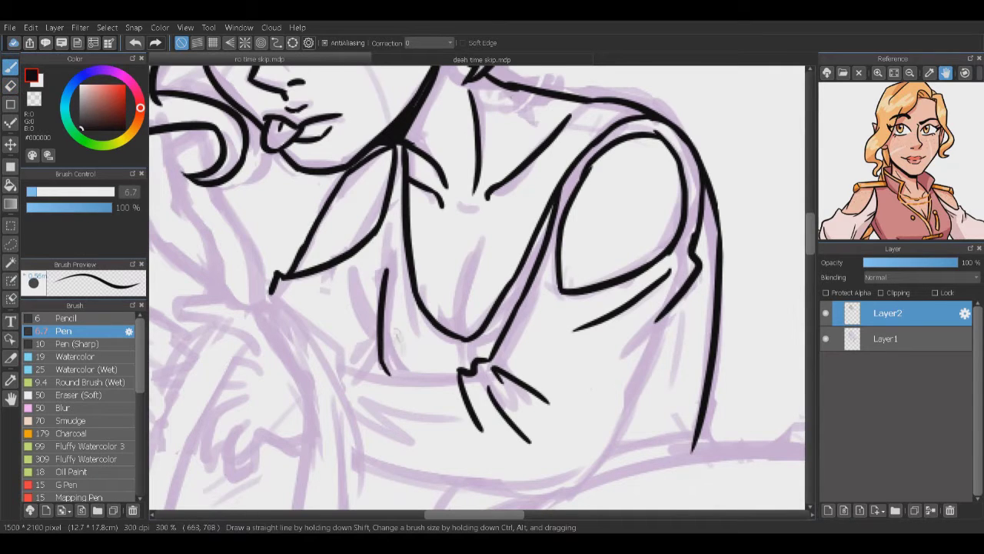
{"action": "left_click_drag", "start_coordinate": [384, 338], "coordinate": [428, 396]}
{"action": "left_click_drag", "start_coordinate": [432, 265], "coordinate": [427, 338]}
{"action": "mouse_move", "coordinate": [492, 361]}
{"action": "left_mouse_down"}
{"action": "mouse_move", "coordinate": [492, 335]}
{"action": "mouse_move", "coordinate": [399, 203]}
{"action": "left_mouse_up"}
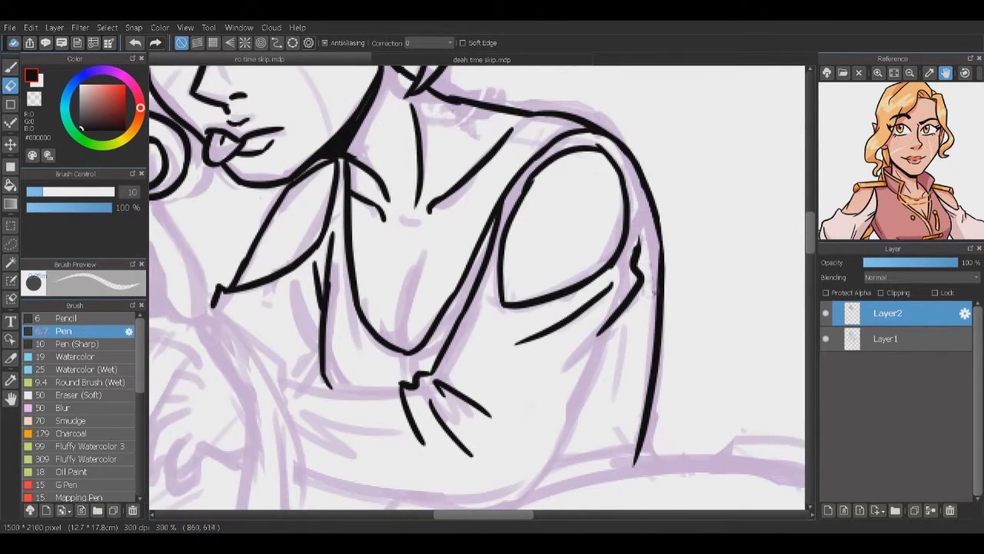
Step: Ink the near sleeve from the inner elbow along both edges of the bent forearm, adding the gathered cuff and wrist folds
{"action": "left_click_drag", "start_coordinate": [620, 223], "coordinate": [575, 326]}
{"action": "key", "text": "ctrl+z"}
{"action": "mouse_move", "coordinate": [621, 222]}
{"action": "left_mouse_down"}
{"action": "mouse_move", "coordinate": [530, 419]}
{"action": "mouse_move", "coordinate": [669, 431]}
{"action": "left_mouse_up"}
{"action": "left_click_drag", "start_coordinate": [419, 375], "coordinate": [676, 413]}
{"action": "mouse_move", "coordinate": [430, 292]}
{"action": "left_mouse_down"}
{"action": "mouse_move", "coordinate": [421, 317]}
{"action": "mouse_move", "coordinate": [446, 298]}
{"action": "mouse_move", "coordinate": [535, 289]}
{"action": "left_mouse_up"}
{"action": "left_click_drag", "start_coordinate": [435, 340], "coordinate": [484, 375]}
{"action": "left_click_drag", "start_coordinate": [450, 326], "coordinate": [496, 332]}
{"action": "left_click_drag", "start_coordinate": [676, 378], "coordinate": [612, 421]}
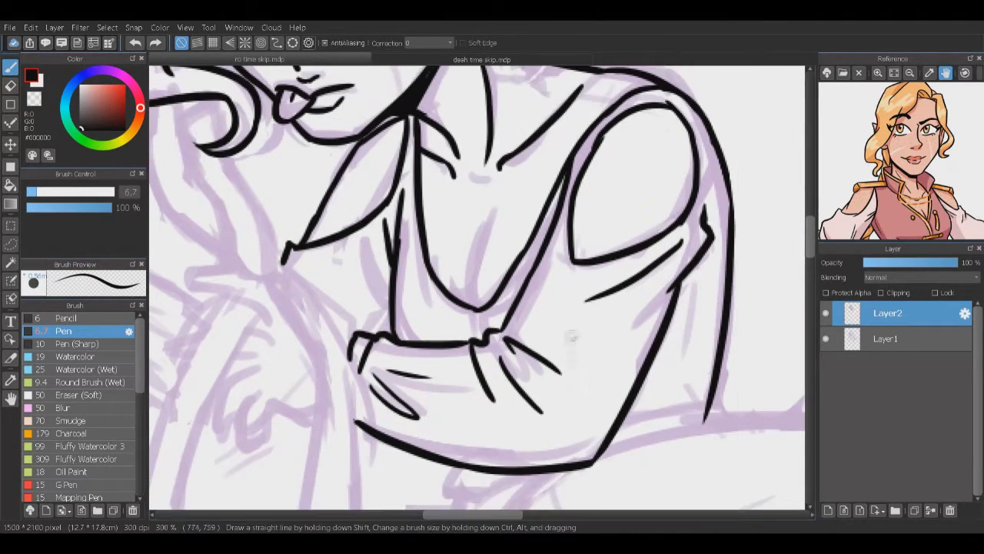
Step: Ink short sleeve folds near the elbow, the notch between the collarbones and the cleavage line
{"action": "mouse_move", "coordinate": [589, 376]}
{"action": "left_mouse_down"}
{"action": "mouse_move", "coordinate": [609, 409]}
{"action": "mouse_move", "coordinate": [588, 450]}
{"action": "left_mouse_up"}
{"action": "left_click_drag", "start_coordinate": [490, 274], "coordinate": [501, 360]}
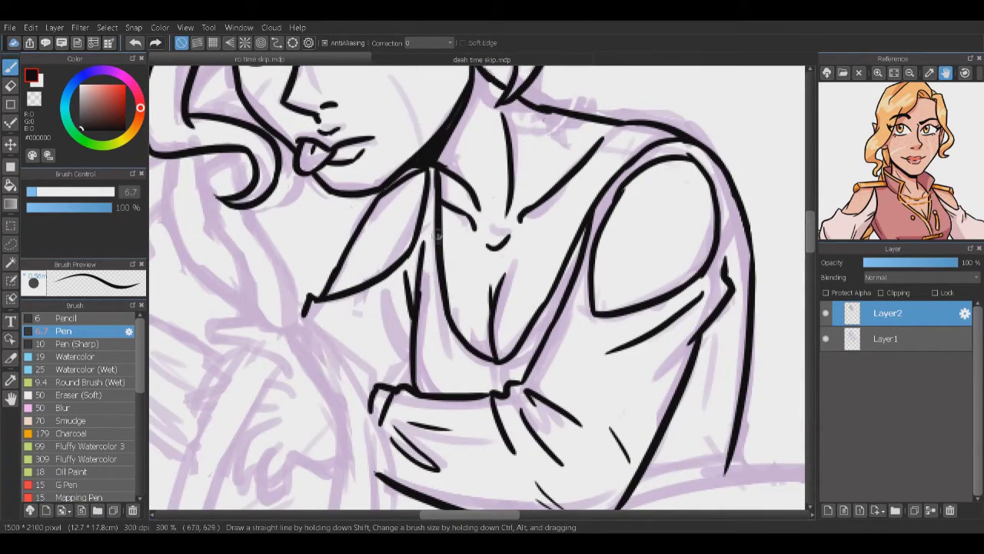
{"action": "left_click_drag", "start_coordinate": [438, 234], "coordinate": [354, 127]}
Step: Ink the near hand with two extended fingers, the curled lower fingers, the palm edge and small knuckle marks
{"action": "mouse_move", "coordinate": [208, 240]}
{"action": "left_mouse_down"}
{"action": "mouse_move", "coordinate": [392, 346]}
{"action": "mouse_move", "coordinate": [408, 309]}
{"action": "mouse_move", "coordinate": [449, 356]}
{"action": "left_mouse_up"}
{"action": "mouse_move", "coordinate": [415, 297]}
{"action": "left_mouse_down"}
{"action": "mouse_move", "coordinate": [361, 289]}
{"action": "mouse_move", "coordinate": [401, 349]}
{"action": "left_mouse_up"}
{"action": "mouse_move", "coordinate": [403, 348]}
{"action": "left_mouse_down"}
{"action": "mouse_move", "coordinate": [293, 363]}
{"action": "mouse_move", "coordinate": [399, 386]}
{"action": "left_mouse_up"}
{"action": "key", "text": "ctrl+z"}
{"action": "left_click_drag", "start_coordinate": [384, 385], "coordinate": [405, 333]}
{"action": "left_click_drag", "start_coordinate": [376, 332], "coordinate": [382, 398]}
{"action": "mouse_move", "coordinate": [399, 344]}
{"action": "left_mouse_down"}
{"action": "mouse_move", "coordinate": [422, 375]}
{"action": "mouse_move", "coordinate": [486, 382]}
{"action": "left_mouse_up"}
{"action": "left_click_drag", "start_coordinate": [455, 296], "coordinate": [507, 304]}
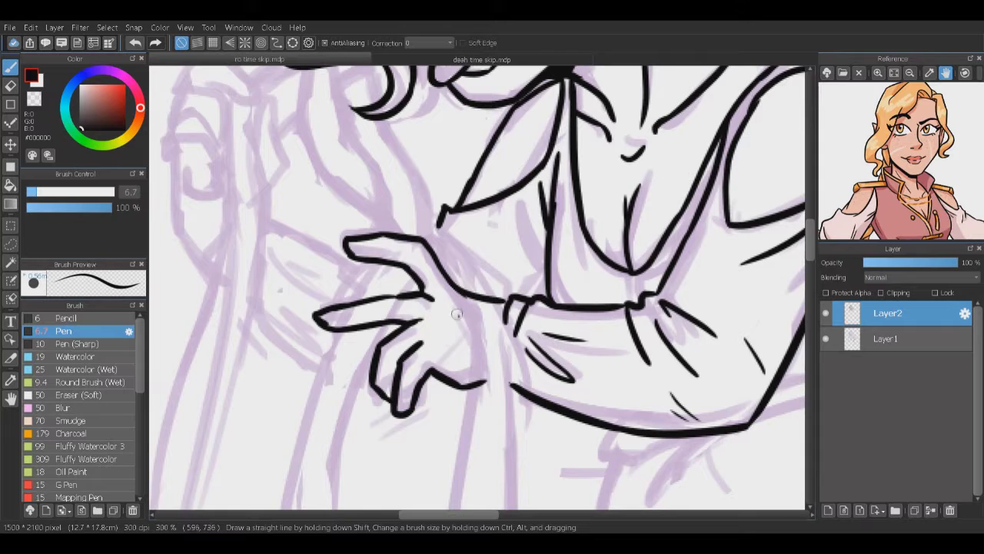
{"action": "scroll", "coordinate": [498, 373], "scroll_direction": "down", "scroll_amount": 3}
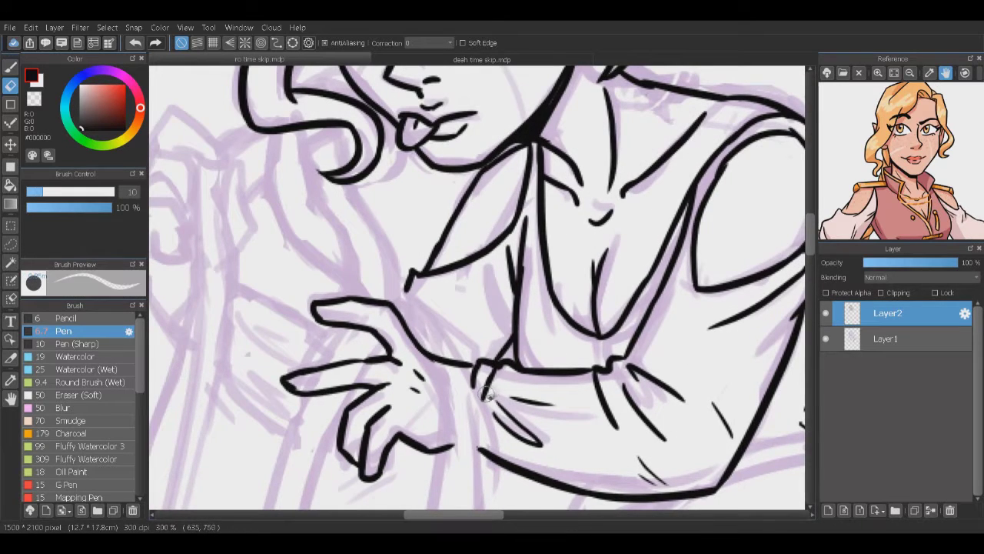
Step: Ink the waist, hip and thigh contours of the crossed leg, with cloth folds at the waistband
{"action": "scroll", "coordinate": [446, 221], "scroll_direction": "up", "scroll_amount": 3}
{"action": "mouse_move", "coordinate": [442, 270]}
{"action": "left_mouse_down"}
{"action": "mouse_move", "coordinate": [454, 385]}
{"action": "mouse_move", "coordinate": [538, 458]}
{"action": "left_mouse_up"}
{"action": "mouse_move", "coordinate": [538, 453]}
{"action": "left_mouse_down"}
{"action": "mouse_move", "coordinate": [342, 384]}
{"action": "mouse_move", "coordinate": [439, 388]}
{"action": "mouse_move", "coordinate": [744, 235]}
{"action": "left_mouse_up"}
{"action": "key", "text": "ctrl+z"}
{"action": "mouse_move", "coordinate": [638, 266]}
{"action": "left_mouse_down"}
{"action": "mouse_move", "coordinate": [742, 227]}
{"action": "mouse_move", "coordinate": [733, 267]}
{"action": "left_mouse_up"}
{"action": "left_click_drag", "start_coordinate": [352, 198], "coordinate": [265, 286]}
{"action": "mouse_move", "coordinate": [382, 190]}
{"action": "left_mouse_down"}
{"action": "mouse_move", "coordinate": [780, 176]}
{"action": "mouse_move", "coordinate": [557, 167]}
{"action": "mouse_move", "coordinate": [739, 285]}
{"action": "left_mouse_up"}
{"action": "key", "text": "e"}
{"action": "key", "text": "p"}
{"action": "left_click_drag", "start_coordinate": [414, 233], "coordinate": [432, 219]}
{"action": "left_click_drag", "start_coordinate": [338, 236], "coordinate": [383, 222]}
{"action": "mouse_move", "coordinate": [462, 346]}
{"action": "left_mouse_down"}
{"action": "mouse_move", "coordinate": [492, 292]}
{"action": "mouse_move", "coordinate": [480, 270]}
{"action": "left_mouse_up"}
Step: Ink the long crease lines across the crossed thigh, redrawing the longer curve, and add folds near the knee
{"action": "mouse_move", "coordinate": [191, 311]}
{"action": "left_mouse_down"}
{"action": "mouse_move", "coordinate": [201, 338]}
{"action": "mouse_move", "coordinate": [389, 273]}
{"action": "left_mouse_up"}
{"action": "left_click_drag", "start_coordinate": [399, 269], "coordinate": [654, 198]}
{"action": "key", "text": "ctrl+z"}
{"action": "left_click_drag", "start_coordinate": [431, 247], "coordinate": [619, 212]}
{"action": "left_click_drag", "start_coordinate": [677, 230], "coordinate": [504, 205]}
{"action": "left_click_drag", "start_coordinate": [478, 202], "coordinate": [502, 224]}
Step: Ink the crossed leg's knee and shin, and the underside and knee of the supporting thigh
{"action": "left_click_drag", "start_coordinate": [520, 163], "coordinate": [555, 245]}
{"action": "mouse_move", "coordinate": [555, 245]}
{"action": "left_mouse_down"}
{"action": "mouse_move", "coordinate": [466, 171]}
{"action": "mouse_move", "coordinate": [604, 374]}
{"action": "mouse_move", "coordinate": [709, 374]}
{"action": "left_mouse_up"}
{"action": "mouse_move", "coordinate": [277, 261]}
{"action": "left_mouse_down"}
{"action": "mouse_move", "coordinate": [503, 292]}
{"action": "mouse_move", "coordinate": [408, 301]}
{"action": "left_mouse_up"}
{"action": "mouse_move", "coordinate": [324, 315]}
{"action": "left_mouse_down"}
{"action": "mouse_move", "coordinate": [455, 306]}
{"action": "mouse_move", "coordinate": [431, 316]}
{"action": "left_mouse_up"}
{"action": "left_click_drag", "start_coordinate": [555, 170], "coordinate": [615, 194]}
{"action": "mouse_move", "coordinate": [476, 307]}
{"action": "left_mouse_down"}
{"action": "mouse_move", "coordinate": [461, 192]}
{"action": "mouse_move", "coordinate": [499, 230]}
{"action": "mouse_move", "coordinate": [478, 263]}
{"action": "left_mouse_up"}
Step: Ink both sides of the supporting lower leg, closing the trouser hem and adding three crossed laces above it
{"action": "left_click_drag", "start_coordinate": [575, 73], "coordinate": [427, 437]}
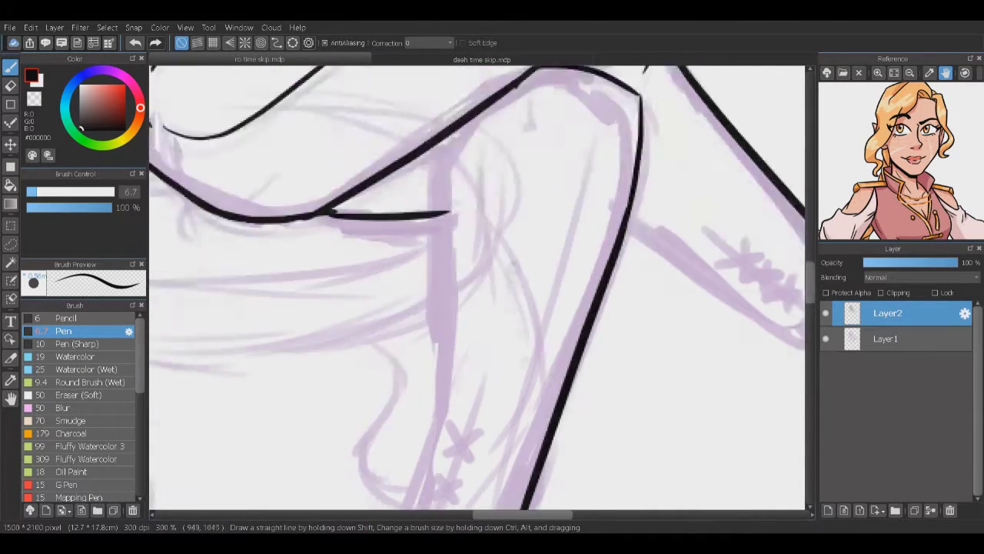
{"action": "mouse_move", "coordinate": [450, 70]}
{"action": "left_mouse_down"}
{"action": "mouse_move", "coordinate": [405, 377]}
{"action": "mouse_move", "coordinate": [442, 423]}
{"action": "mouse_move", "coordinate": [511, 437]}
{"action": "left_mouse_up"}
{"action": "left_click_drag", "start_coordinate": [432, 407], "coordinate": [461, 314]}
{"action": "left_click_drag", "start_coordinate": [427, 397], "coordinate": [461, 378]}
{"action": "left_click_drag", "start_coordinate": [461, 308], "coordinate": [230, 307]}
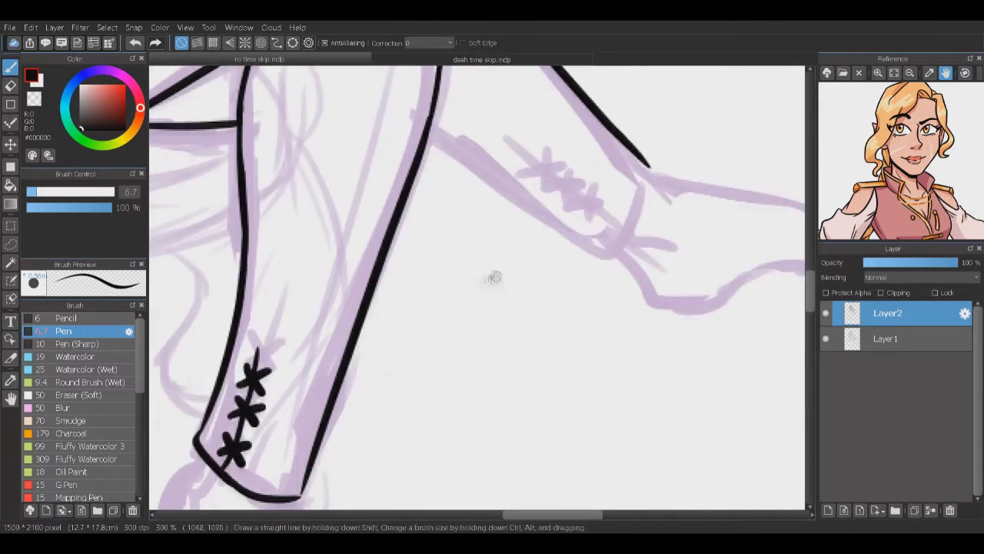
Step: Ink the calf edge and hem of the crossed trouser leg, with a lacing line of three crosses
{"action": "left_click_drag", "start_coordinate": [461, 231], "coordinate": [461, 361]}
{"action": "mouse_move", "coordinate": [380, 283]}
{"action": "left_mouse_down"}
{"action": "mouse_move", "coordinate": [515, 391]}
{"action": "mouse_move", "coordinate": [565, 415]}
{"action": "left_mouse_up"}
{"action": "left_click_drag", "start_coordinate": [603, 319], "coordinate": [560, 415]}
{"action": "left_click_drag", "start_coordinate": [459, 293], "coordinate": [592, 400]}
{"action": "left_click_drag", "start_coordinate": [478, 315], "coordinate": [496, 335]}
{"action": "left_click_drag", "start_coordinate": [496, 315], "coordinate": [478, 335]}
{"action": "left_click_drag", "start_coordinate": [500, 333], "coordinate": [519, 352]}
{"action": "mouse_move", "coordinate": [519, 333]}
{"action": "left_mouse_down"}
{"action": "mouse_move", "coordinate": [501, 353]}
{"action": "mouse_move", "coordinate": [560, 386]}
{"action": "left_mouse_up"}
Step: Ink the crossed leg's bare foot with its heel, sole, toes and ankle line
{"action": "left_click_drag", "start_coordinate": [615, 346], "coordinate": [501, 296]}
{"action": "left_click_drag", "start_coordinate": [538, 322], "coordinate": [460, 306]}
{"action": "mouse_move", "coordinate": [405, 262]}
{"action": "left_mouse_down"}
{"action": "mouse_move", "coordinate": [557, 306]}
{"action": "mouse_move", "coordinate": [567, 296]}
{"action": "left_mouse_up"}
{"action": "mouse_move", "coordinate": [374, 340]}
{"action": "left_mouse_down"}
{"action": "mouse_move", "coordinate": [494, 378]}
{"action": "mouse_move", "coordinate": [477, 395]}
{"action": "mouse_move", "coordinate": [577, 360]}
{"action": "mouse_move", "coordinate": [613, 339]}
{"action": "mouse_move", "coordinate": [590, 352]}
{"action": "mouse_move", "coordinate": [614, 327]}
{"action": "left_mouse_up"}
{"action": "left_click_drag", "start_coordinate": [590, 311], "coordinate": [633, 313]}
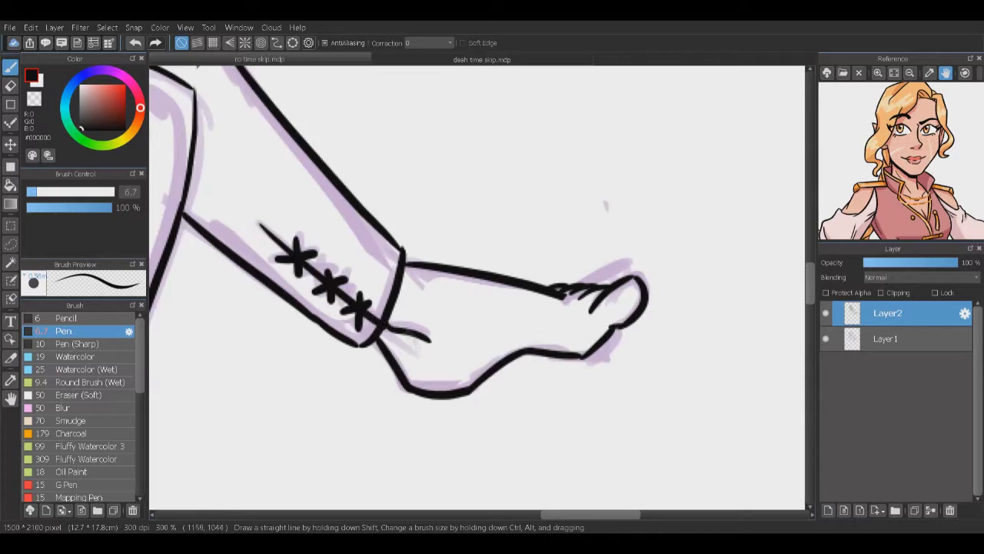
{"action": "scroll", "coordinate": [476, 286], "scroll_direction": "down", "scroll_amount": 3}
Step: Ink creases around the knees and along the supporting shin, and clean up the overlapping line ends
{"action": "mouse_move", "coordinate": [321, 250]}
{"action": "left_mouse_down"}
{"action": "mouse_move", "coordinate": [347, 229]}
{"action": "mouse_move", "coordinate": [362, 359]}
{"action": "mouse_move", "coordinate": [374, 316]}
{"action": "left_mouse_up"}
{"action": "key", "text": "e"}
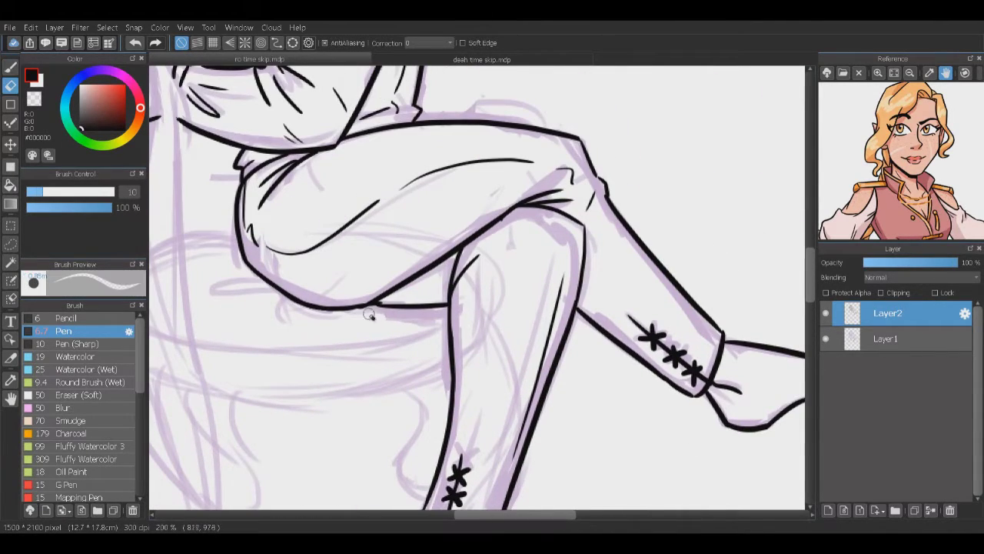
{"action": "key", "text": "p"}
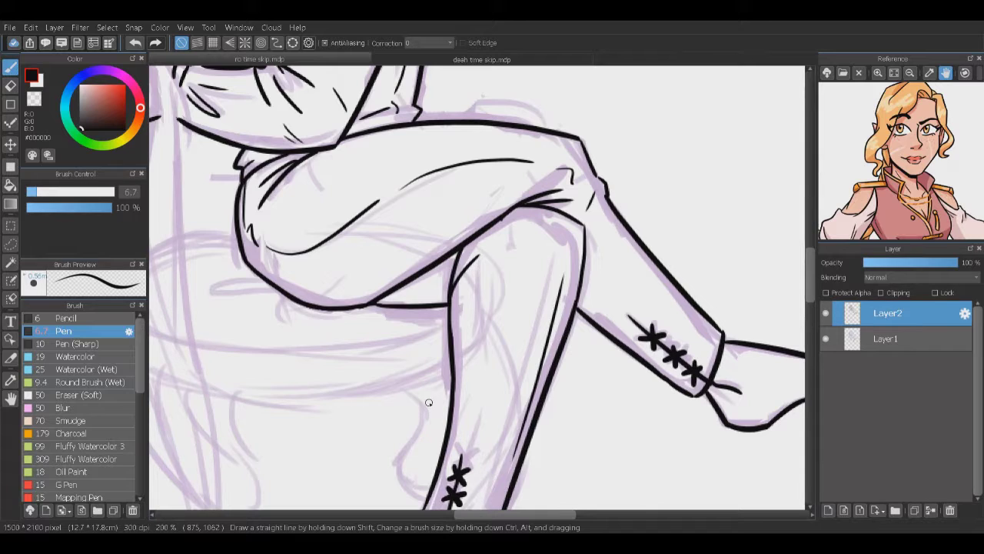
{"action": "key", "text": "e"}
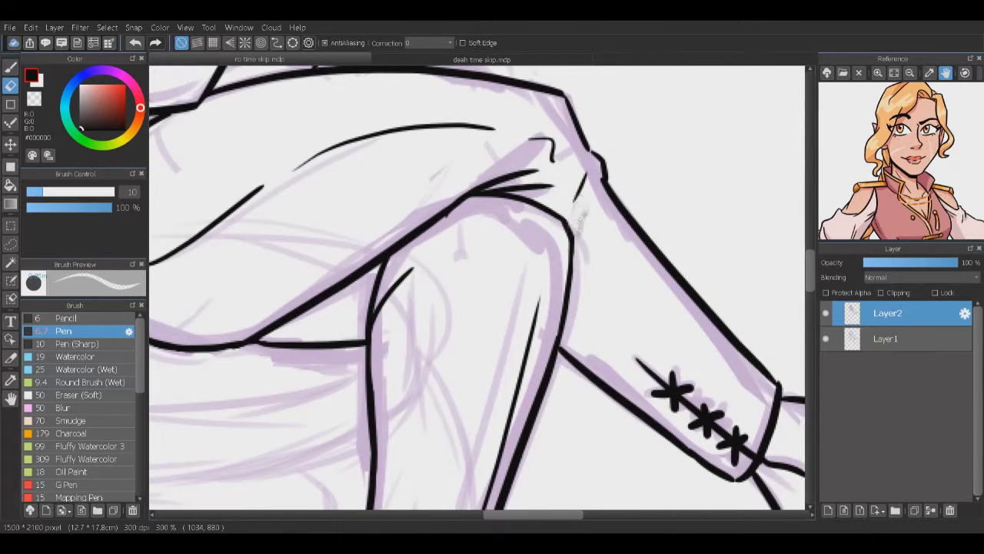
{"action": "scroll", "coordinate": [461, 384], "scroll_direction": "down", "scroll_amount": 2}
{"action": "scroll", "coordinate": [504, 425], "scroll_direction": "up", "scroll_amount": 3}
Step: Ink the supporting leg's ankle, heel and foot outline below the hem, including the toes
{"action": "left_click_drag", "start_coordinate": [499, 374], "coordinate": [523, 376]}
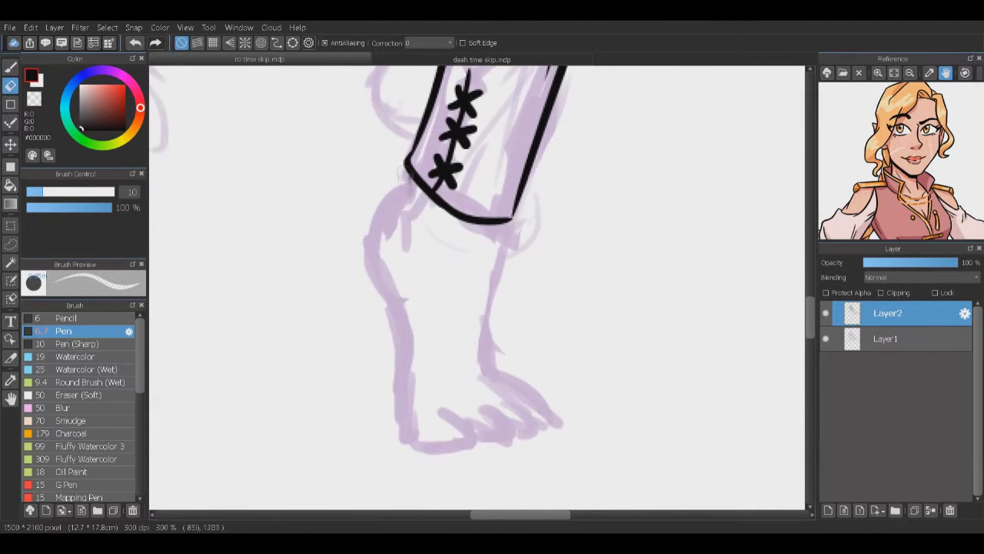
{"action": "key", "text": "p"}
{"action": "left_click_drag", "start_coordinate": [500, 223], "coordinate": [479, 372]}
{"action": "left_click_drag", "start_coordinate": [483, 339], "coordinate": [498, 377]}
{"action": "left_click_drag", "start_coordinate": [366, 245], "coordinate": [408, 188]}
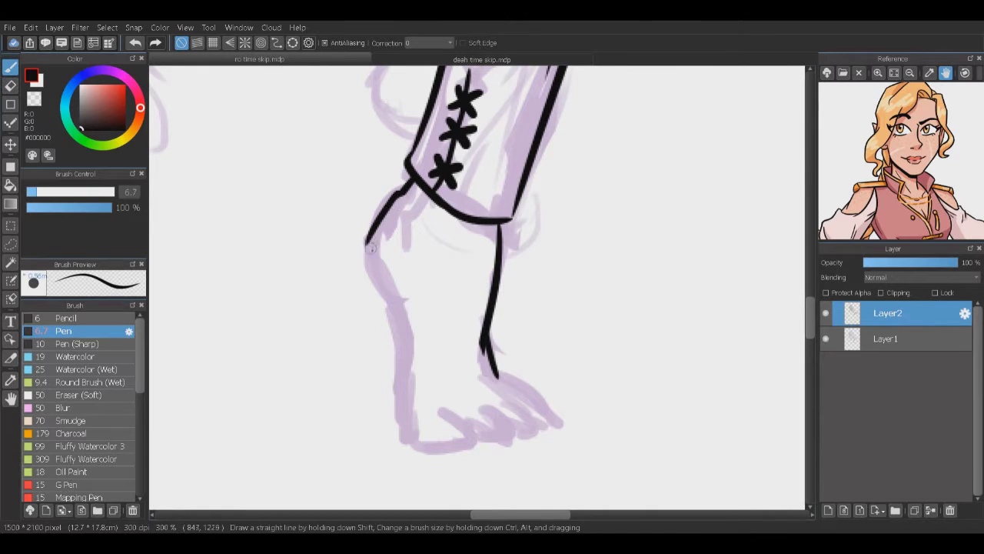
{"action": "key", "text": "ctrl+z"}
{"action": "mouse_move", "coordinate": [394, 309]}
{"action": "left_mouse_down"}
{"action": "mouse_move", "coordinate": [407, 409]}
{"action": "mouse_move", "coordinate": [456, 452]}
{"action": "left_mouse_up"}
{"action": "left_click_drag", "start_coordinate": [449, 401], "coordinate": [449, 452]}
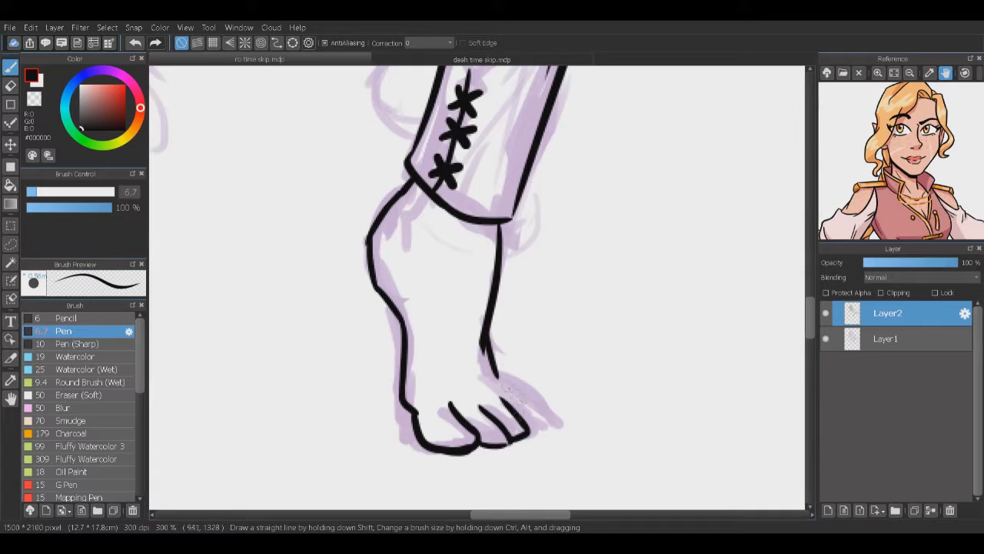
Step: Ink long fabric creases down the supporting trouser leg and along the crossed calf
{"action": "scroll", "coordinate": [477, 293], "scroll_direction": "up", "scroll_amount": 5}
{"action": "left_click_drag", "start_coordinate": [442, 164], "coordinate": [431, 400]}
{"action": "key", "text": "ctrl+z"}
{"action": "left_click_drag", "start_coordinate": [441, 213], "coordinate": [430, 396]}
{"action": "left_click_drag", "start_coordinate": [459, 101], "coordinate": [449, 163]}
{"action": "mouse_move", "coordinate": [434, 201]}
{"action": "left_mouse_down"}
{"action": "mouse_move", "coordinate": [560, 385]}
{"action": "mouse_move", "coordinate": [538, 307]}
{"action": "mouse_move", "coordinate": [575, 268]}
{"action": "left_mouse_up"}
{"action": "scroll", "coordinate": [574, 268], "scroll_direction": "down", "scroll_amount": 5}
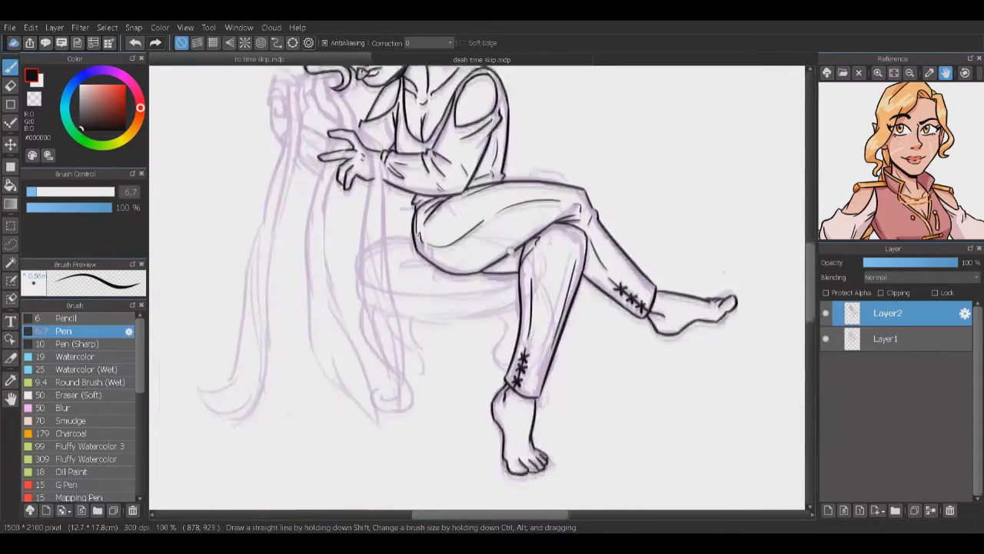
Step: Ink the outer edge and curled fingers of the raised far hand, with the pointed index finger above them
{"action": "scroll", "coordinate": [426, 314], "scroll_direction": "up", "scroll_amount": 5}
{"action": "scroll", "coordinate": [426, 314], "scroll_direction": "down", "scroll_amount": 5}
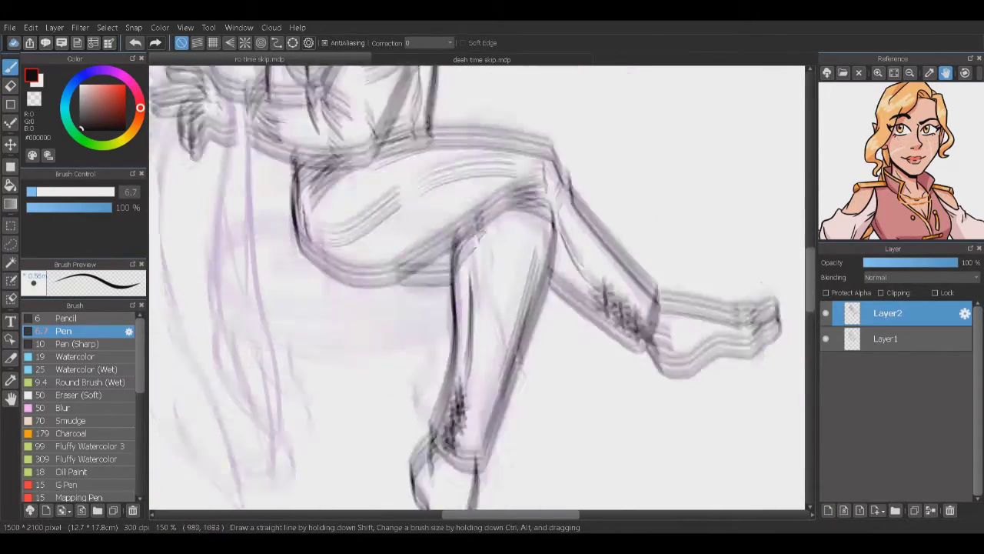
{"action": "scroll", "coordinate": [411, 408], "scroll_direction": "up", "scroll_amount": 2}
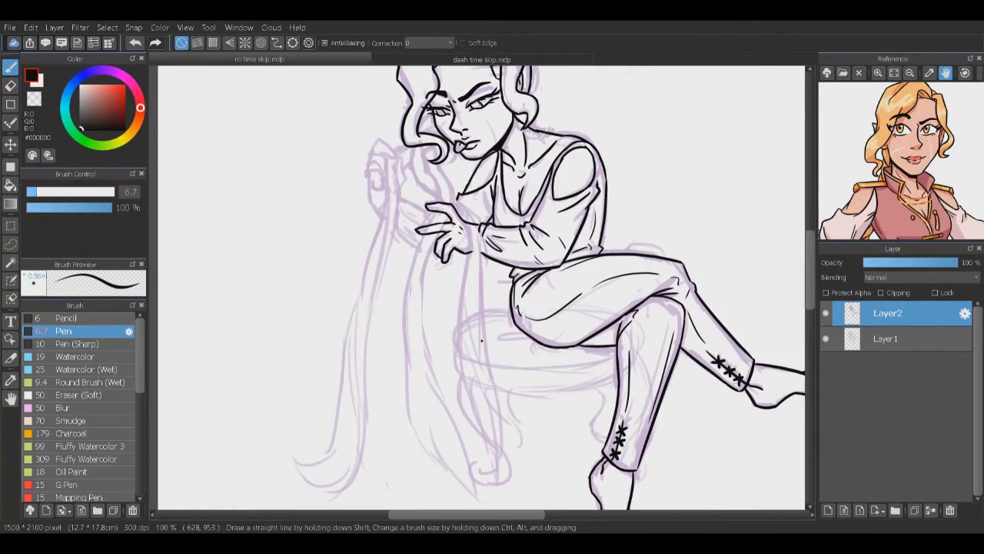
{"action": "scroll", "coordinate": [482, 339], "scroll_direction": "up", "scroll_amount": 5}
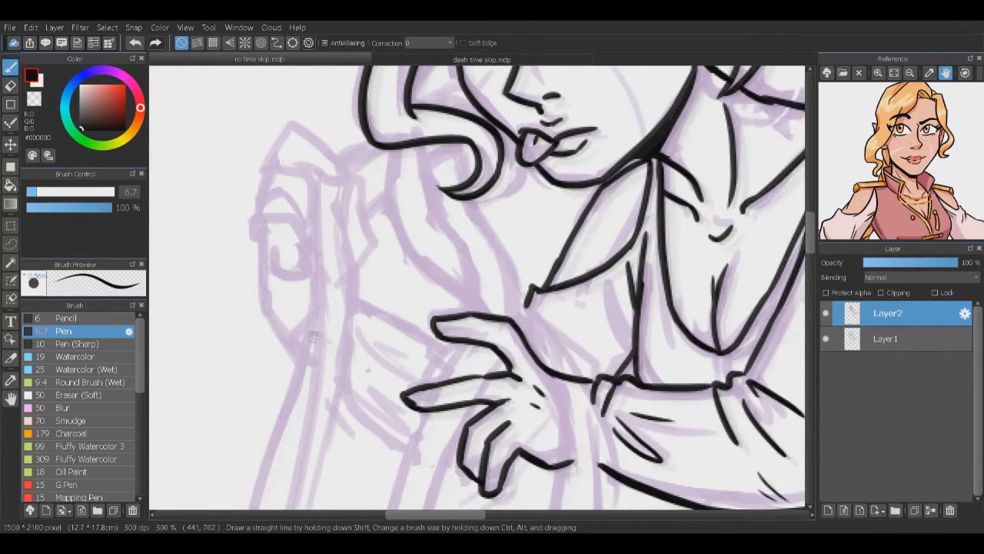
{"action": "mouse_move", "coordinate": [315, 336]}
{"action": "left_mouse_down"}
{"action": "mouse_move", "coordinate": [351, 369]}
{"action": "mouse_move", "coordinate": [295, 232]}
{"action": "mouse_move", "coordinate": [343, 296]}
{"action": "left_mouse_up"}
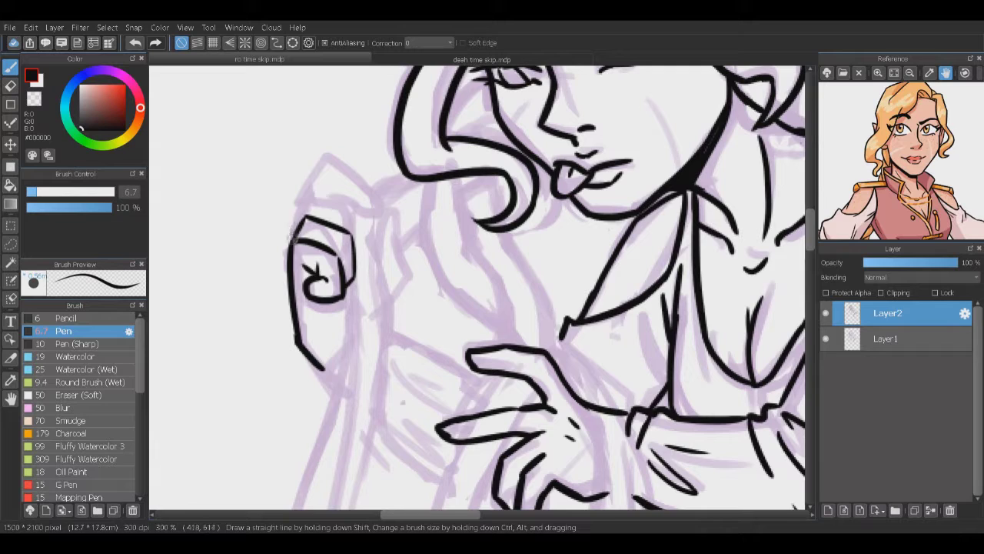
{"action": "left_click_drag", "start_coordinate": [334, 201], "coordinate": [352, 230]}
{"action": "mouse_move", "coordinate": [303, 198]}
{"action": "left_mouse_down"}
{"action": "mouse_move", "coordinate": [378, 197]}
{"action": "mouse_move", "coordinate": [323, 198]}
{"action": "left_mouse_up"}
{"action": "key", "text": "e"}
{"action": "key", "text": "p"}
{"action": "left_click_drag", "start_coordinate": [335, 242], "coordinate": [342, 258]}
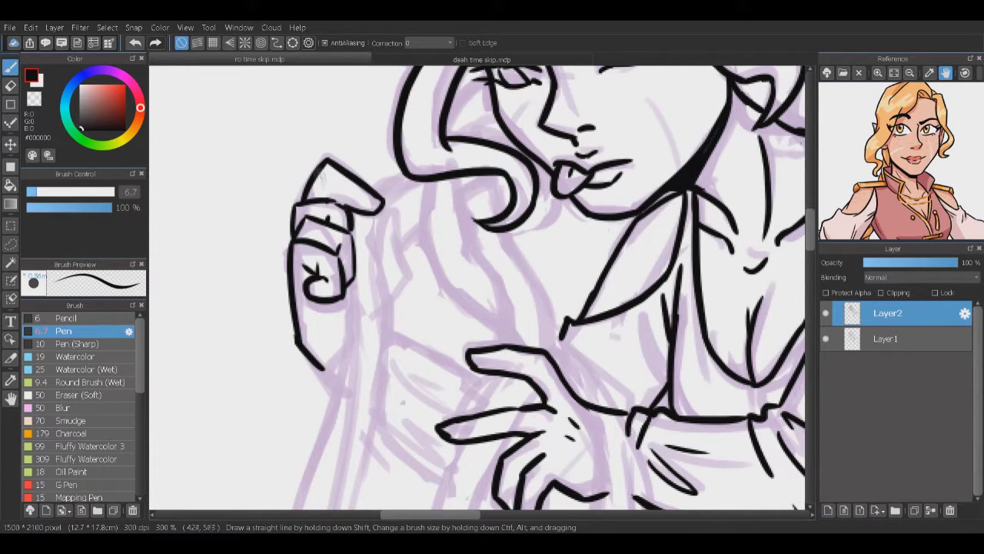
Step: Ink the thumb and inner palm edge of the raised far hand
{"action": "left_click_drag", "start_coordinate": [377, 223], "coordinate": [361, 173]}
{"action": "left_click_drag", "start_coordinate": [373, 264], "coordinate": [400, 219]}
{"action": "left_click_drag", "start_coordinate": [398, 208], "coordinate": [385, 163]}
{"action": "left_click_drag", "start_coordinate": [369, 204], "coordinate": [349, 169]}
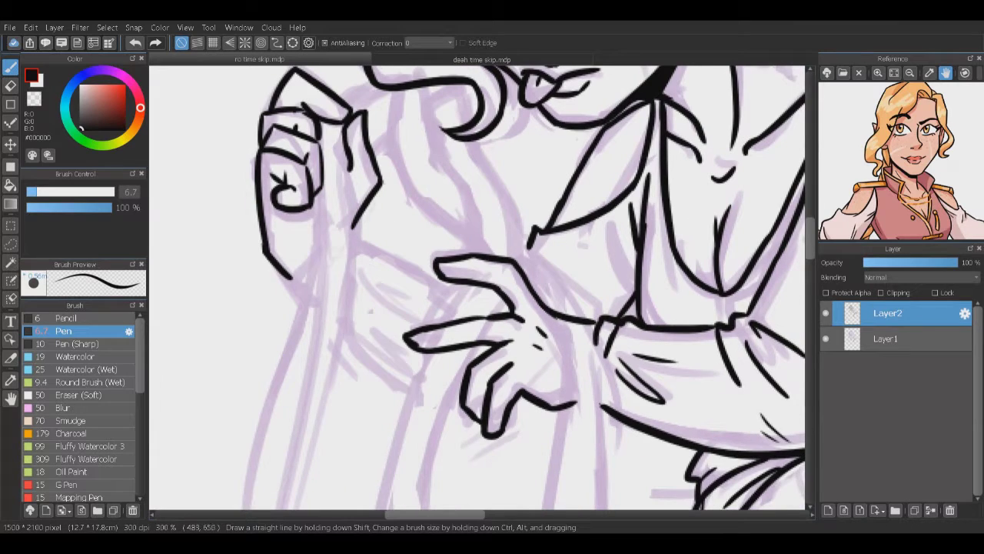
Step: Ink the far wrist, the banded cuff and the forearm sleeve running behind the near hand, with small folds
{"action": "mouse_move", "coordinate": [333, 299]}
{"action": "left_mouse_down"}
{"action": "mouse_move", "coordinate": [293, 267]}
{"action": "mouse_move", "coordinate": [346, 209]}
{"action": "left_mouse_up"}
{"action": "mouse_move", "coordinate": [362, 230]}
{"action": "left_mouse_down"}
{"action": "mouse_move", "coordinate": [322, 200]}
{"action": "mouse_move", "coordinate": [370, 222]}
{"action": "left_mouse_up"}
{"action": "mouse_move", "coordinate": [236, 247]}
{"action": "left_mouse_down"}
{"action": "mouse_move", "coordinate": [389, 390]}
{"action": "mouse_move", "coordinate": [374, 442]}
{"action": "left_mouse_up"}
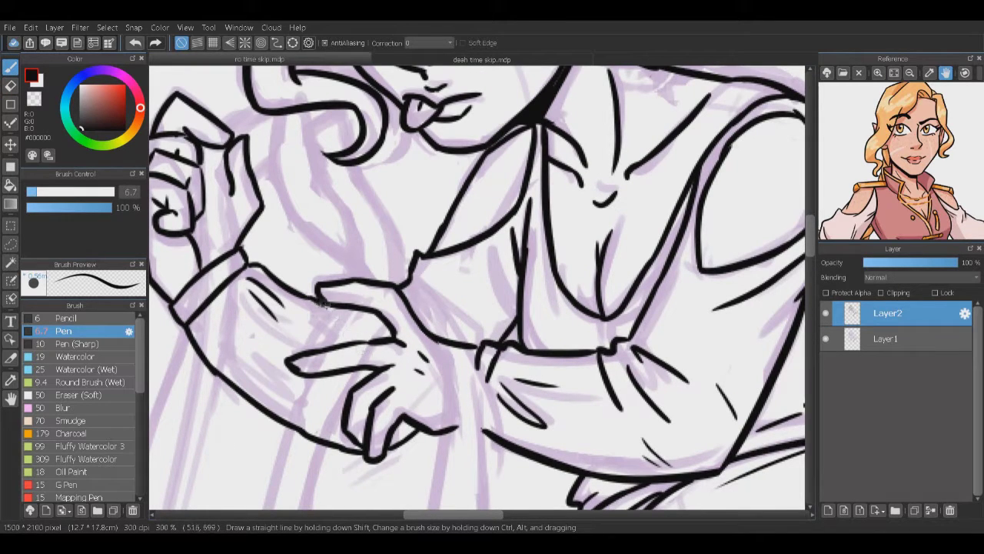
{"action": "left_click_drag", "start_coordinate": [442, 394], "coordinate": [426, 378]}
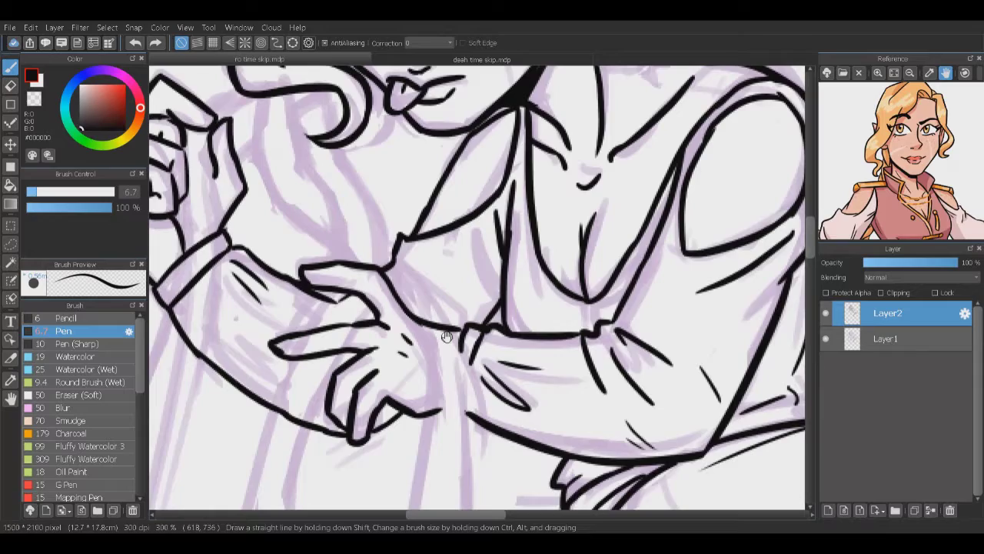
{"action": "left_click_drag", "start_coordinate": [446, 336], "coordinate": [461, 420]}
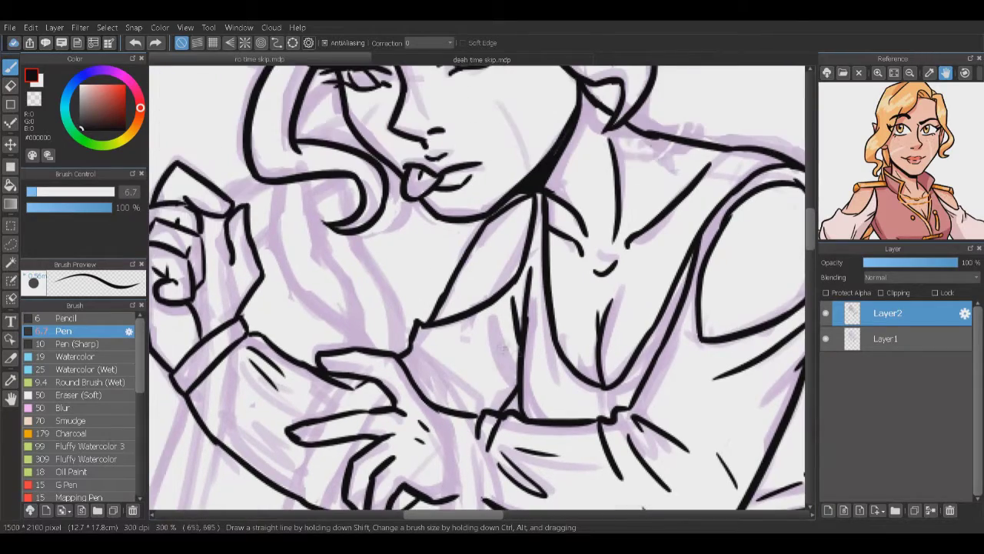
Step: Ink the rounded stool cushion beneath the hips, with its front edge and short creases radiating from the seat
{"action": "scroll", "coordinate": [431, 348], "scroll_direction": "down", "scroll_amount": 5}
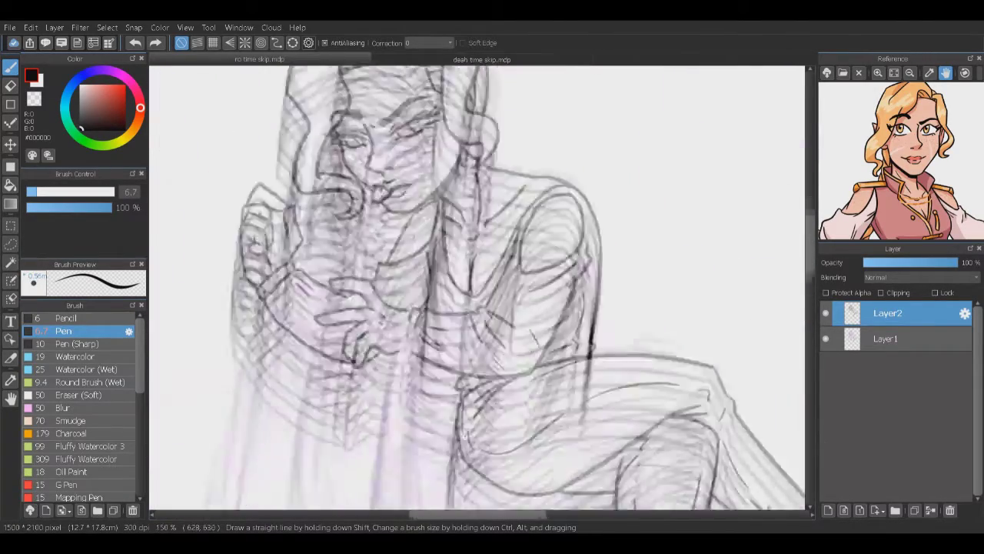
{"action": "scroll", "coordinate": [410, 214], "scroll_direction": "up", "scroll_amount": 3}
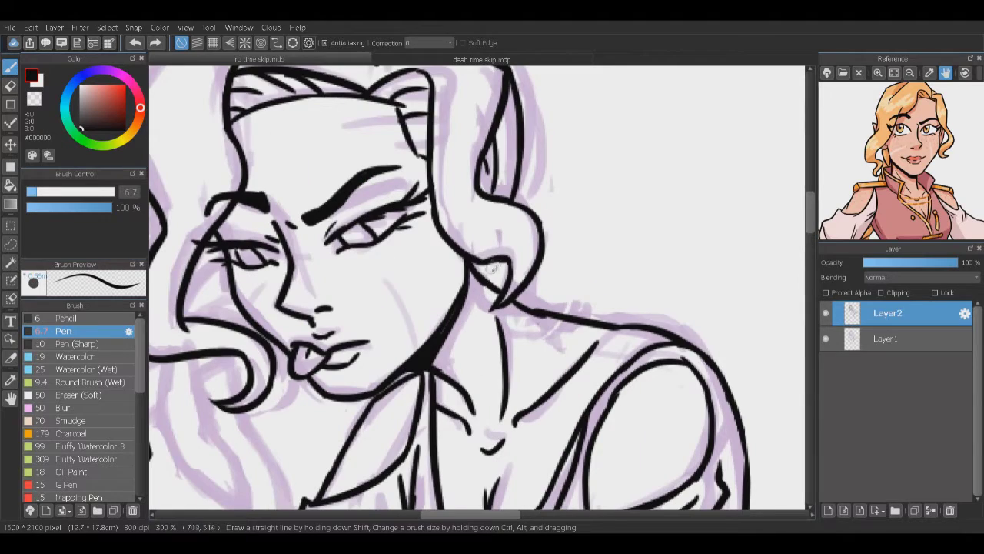
{"action": "scroll", "coordinate": [484, 254], "scroll_direction": "down", "scroll_amount": 3}
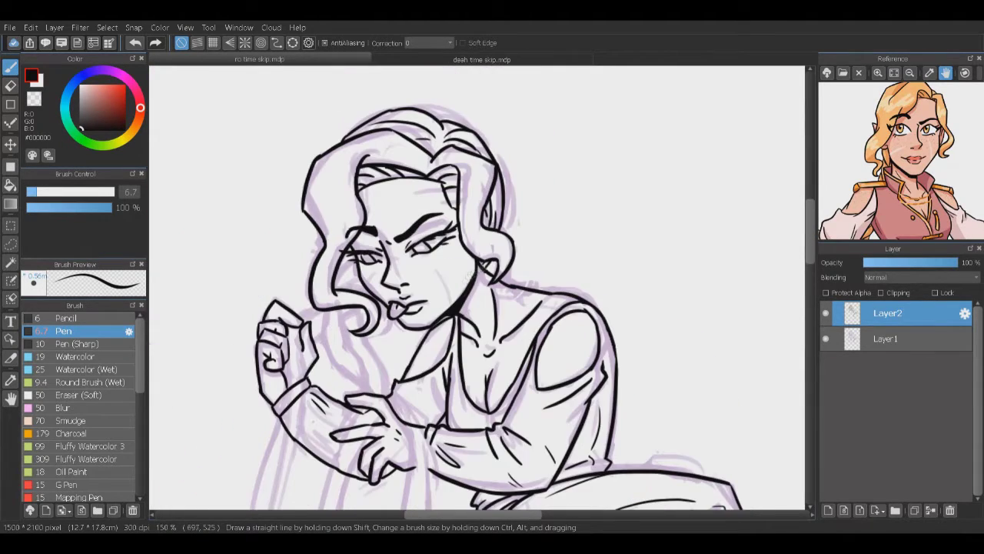
{"action": "scroll", "coordinate": [409, 326], "scroll_direction": "down", "scroll_amount": 5}
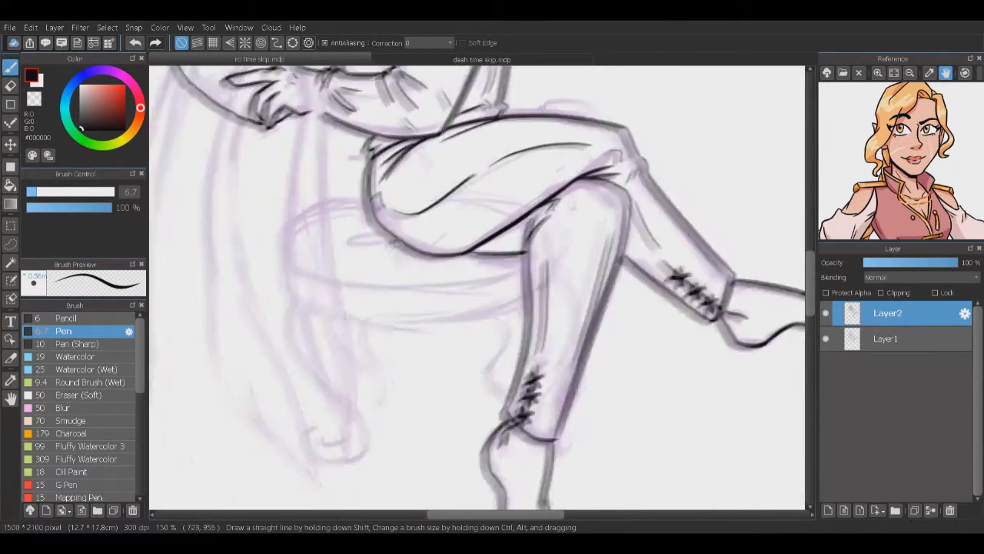
{"action": "scroll", "coordinate": [462, 207], "scroll_direction": "up", "scroll_amount": 3}
{"action": "mouse_move", "coordinate": [461, 199]}
{"action": "left_mouse_down"}
{"action": "mouse_move", "coordinate": [296, 323]}
{"action": "mouse_move", "coordinate": [715, 356]}
{"action": "left_mouse_up"}
{"action": "scroll", "coordinate": [485, 319], "scroll_direction": "right", "scroll_amount": 1}
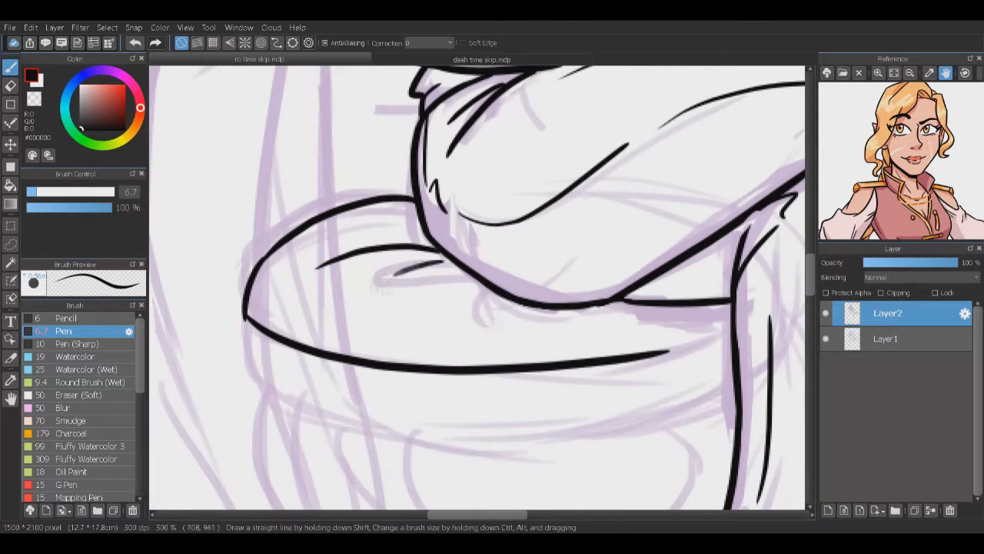
{"action": "left_click_drag", "start_coordinate": [646, 355], "coordinate": [732, 323]}
{"action": "left_click_drag", "start_coordinate": [538, 323], "coordinate": [469, 290]}
Step: Ink the band under the stool cushion, with its short side edge and curved lower rim reaching the supporting leg
{"action": "mouse_move", "coordinate": [177, 286]}
{"action": "left_mouse_down"}
{"action": "mouse_move", "coordinate": [189, 356]}
{"action": "mouse_move", "coordinate": [584, 407]}
{"action": "left_mouse_up"}
{"action": "key", "text": "e"}
{"action": "left_click_drag", "start_coordinate": [513, 410], "coordinate": [549, 407]}
{"action": "key", "text": "b"}
{"action": "left_click_drag", "start_coordinate": [467, 412], "coordinate": [666, 361]}
{"action": "scroll", "coordinate": [462, 346], "scroll_direction": "down", "scroll_amount": 2}
{"action": "scroll", "coordinate": [461, 346], "scroll_direction": "left", "scroll_amount": 2}
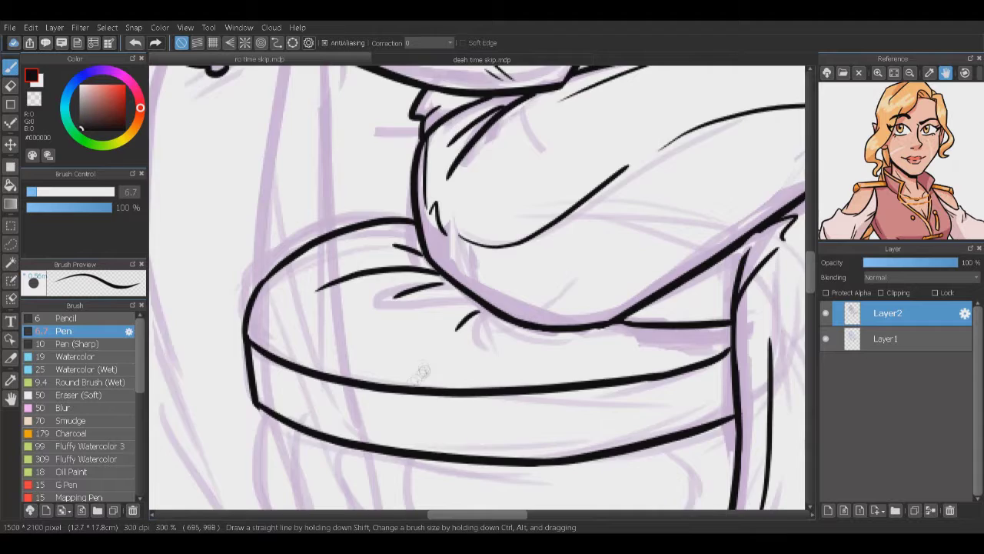
Step: Ink the stool's front curved leg below the band, ending in a spiral scroll foot
{"action": "scroll", "coordinate": [409, 415], "scroll_direction": "down", "scroll_amount": 2}
{"action": "mouse_move", "coordinate": [270, 151]}
{"action": "left_mouse_down"}
{"action": "mouse_move", "coordinate": [260, 265]}
{"action": "mouse_move", "coordinate": [358, 362]}
{"action": "left_mouse_up"}
{"action": "mouse_move", "coordinate": [334, 184]}
{"action": "left_mouse_down"}
{"action": "mouse_move", "coordinate": [326, 246]}
{"action": "mouse_move", "coordinate": [427, 471]}
{"action": "mouse_move", "coordinate": [358, 446]}
{"action": "left_mouse_up"}
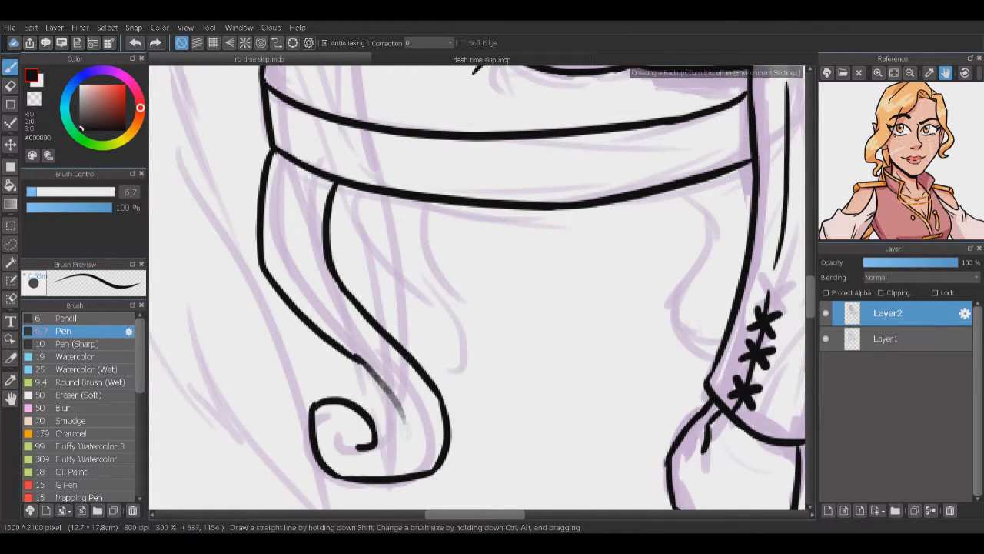
{"action": "left_click_drag", "start_coordinate": [336, 351], "coordinate": [401, 428]}
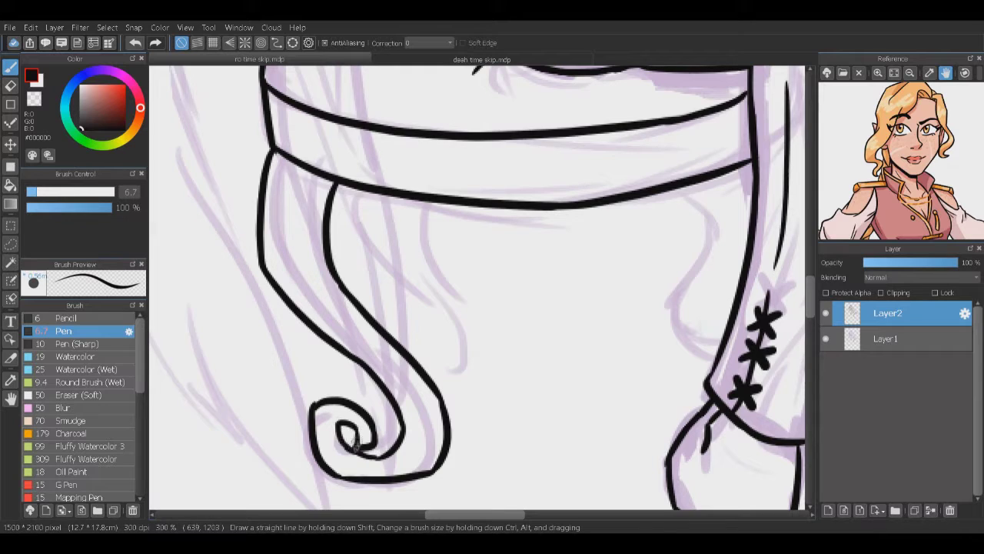
{"action": "left_click_drag", "start_coordinate": [377, 376], "coordinate": [354, 449]}
Step: Ink the smaller rear stool leg behind the front one, curling its foot into a scroll
{"action": "left_click_drag", "start_coordinate": [333, 269], "coordinate": [415, 388]}
{"action": "left_click_drag", "start_coordinate": [398, 283], "coordinate": [456, 388]}
{"action": "key", "text": "ctrl+z"}
{"action": "mouse_move", "coordinate": [396, 309]}
{"action": "left_mouse_down"}
{"action": "mouse_move", "coordinate": [389, 442]}
{"action": "mouse_move", "coordinate": [411, 411]}
{"action": "mouse_move", "coordinate": [425, 355]}
{"action": "left_mouse_up"}
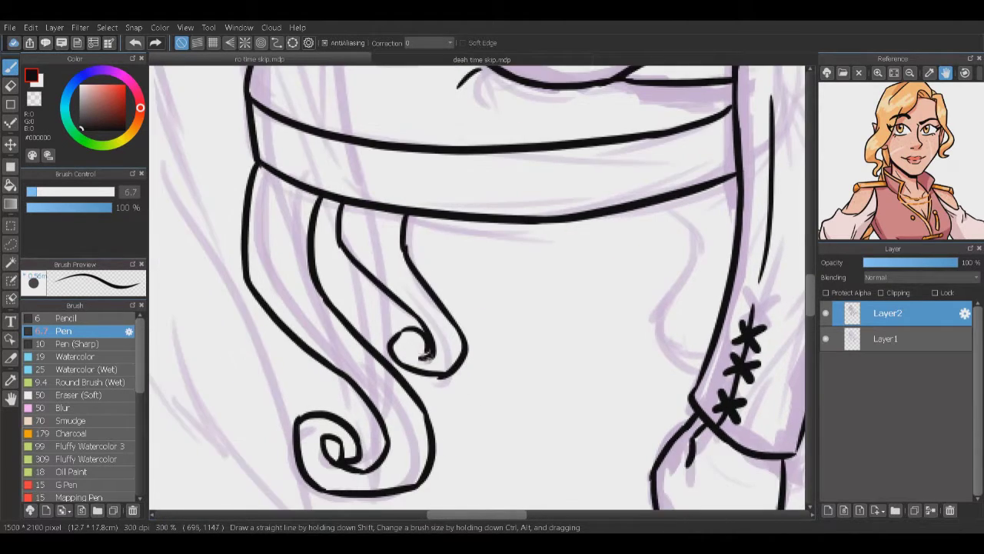
Step: Ink the stool's remaining back leg with its curled foot and the small scroll showing behind the ankle
{"action": "left_click_drag", "start_coordinate": [421, 309], "coordinate": [331, 309]}
{"action": "mouse_move", "coordinate": [582, 202]}
{"action": "left_mouse_down"}
{"action": "mouse_move", "coordinate": [613, 255]}
{"action": "mouse_move", "coordinate": [601, 368]}
{"action": "left_mouse_up"}
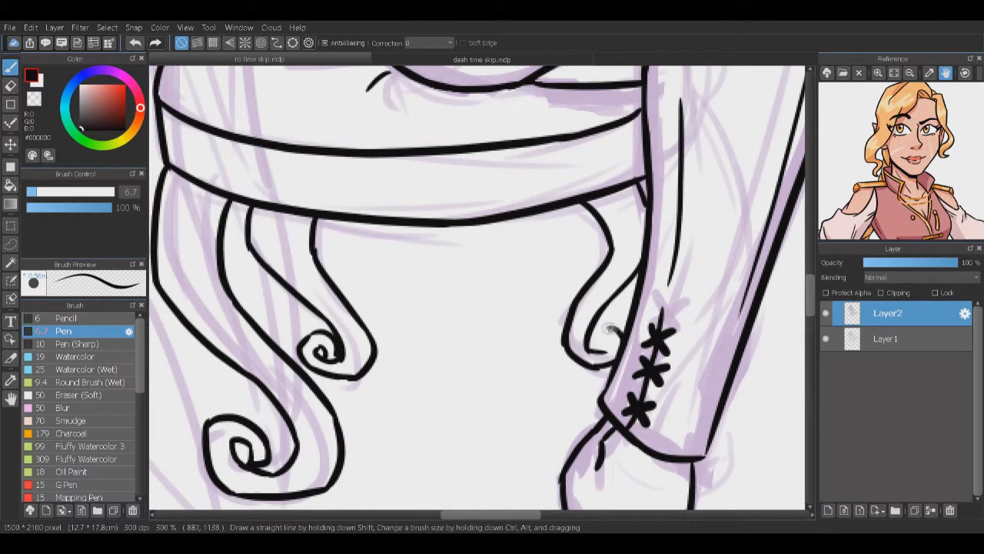
{"action": "scroll", "coordinate": [650, 306], "scroll_direction": "down", "scroll_amount": 3}
{"action": "scroll", "coordinate": [582, 201], "scroll_direction": "up", "scroll_amount": 2}
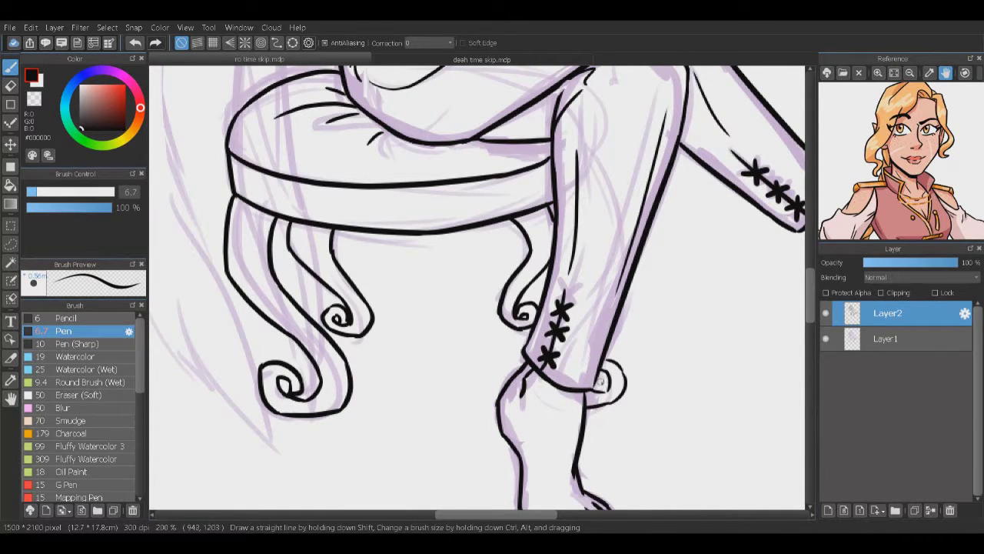
{"action": "scroll", "coordinate": [503, 346], "scroll_direction": "down", "scroll_amount": 3}
{"action": "scroll", "coordinate": [502, 346], "scroll_direction": "up", "scroll_amount": 2}
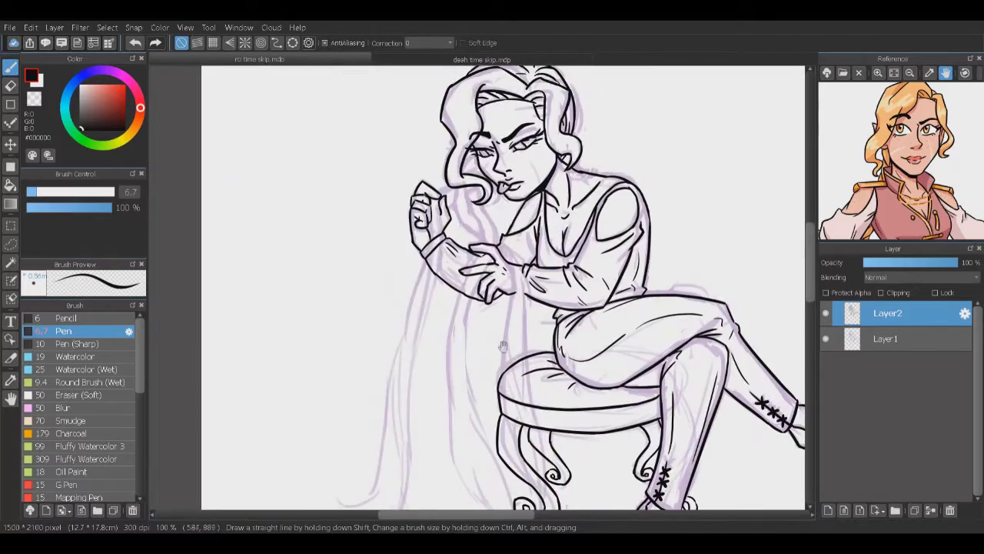
Step: Add a new layer above the line art and ink the hair strand running from the face down to the lower hand
{"action": "scroll", "coordinate": [484, 157], "scroll_direction": "up", "scroll_amount": 4}
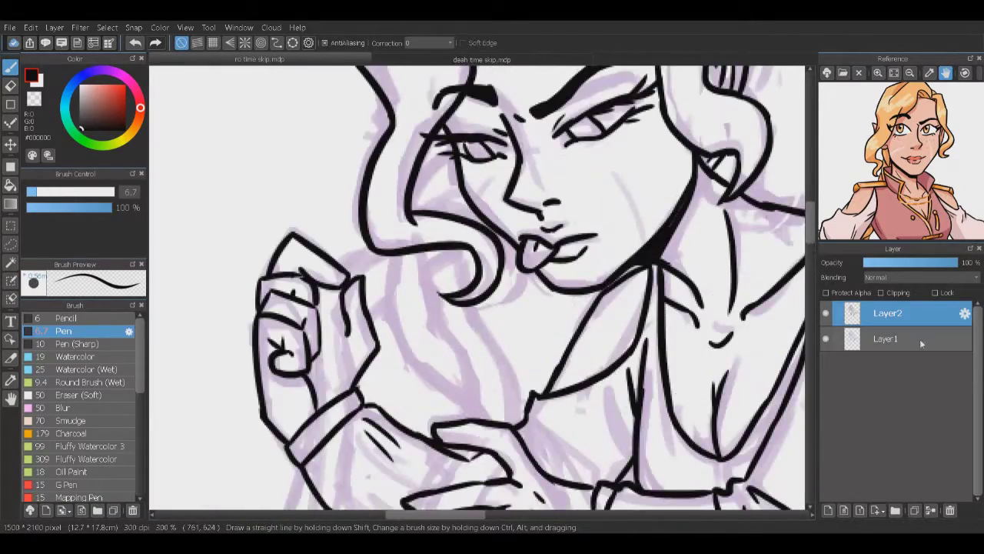
{"action": "left_click", "coordinate": [828, 510]}
{"action": "left_click_drag", "start_coordinate": [531, 250], "coordinate": [388, 157]}
{"action": "mouse_move", "coordinate": [261, 157]}
{"action": "left_mouse_down"}
{"action": "mouse_move", "coordinate": [246, 269]}
{"action": "mouse_move", "coordinate": [324, 296]}
{"action": "left_mouse_up"}
{"action": "left_click_drag", "start_coordinate": [325, 297], "coordinate": [332, 332]}
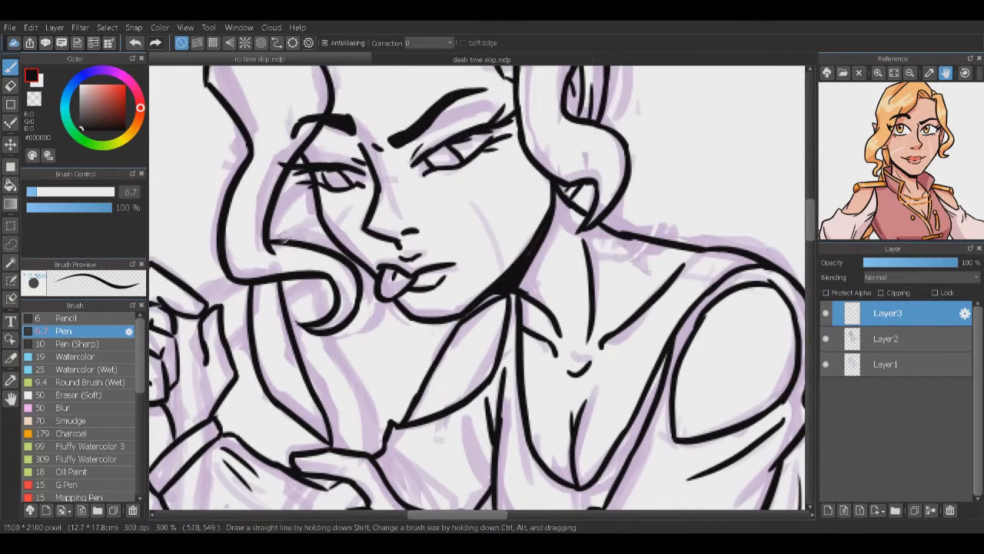
Step: Ink the loose hair strands beside the cheek, between the raised hand and the curl, and around the lower hand
{"action": "left_click_drag", "start_coordinate": [307, 180], "coordinate": [269, 239]}
{"action": "mouse_move", "coordinate": [363, 264]}
{"action": "left_mouse_down"}
{"action": "mouse_move", "coordinate": [405, 306]}
{"action": "mouse_move", "coordinate": [283, 206]}
{"action": "mouse_move", "coordinate": [372, 212]}
{"action": "left_mouse_up"}
{"action": "mouse_move", "coordinate": [374, 251]}
{"action": "left_mouse_down"}
{"action": "mouse_move", "coordinate": [423, 374]}
{"action": "mouse_move", "coordinate": [434, 250]}
{"action": "left_mouse_up"}
{"action": "left_click_drag", "start_coordinate": [393, 314], "coordinate": [414, 334]}
{"action": "left_click_drag", "start_coordinate": [395, 340], "coordinate": [355, 406]}
{"action": "left_click_drag", "start_coordinate": [361, 410], "coordinate": [346, 471]}
{"action": "left_click_drag", "start_coordinate": [385, 286], "coordinate": [349, 319]}
{"action": "mouse_move", "coordinate": [336, 341]}
{"action": "left_mouse_down"}
{"action": "mouse_move", "coordinate": [318, 361]}
{"action": "mouse_move", "coordinate": [308, 492]}
{"action": "mouse_move", "coordinate": [280, 423]}
{"action": "left_mouse_up"}
{"action": "left_click_drag", "start_coordinate": [440, 329], "coordinate": [449, 486]}
{"action": "mouse_move", "coordinate": [407, 108]}
{"action": "left_mouse_down"}
{"action": "mouse_move", "coordinate": [538, 200]}
{"action": "mouse_move", "coordinate": [392, 355]}
{"action": "left_mouse_up"}
{"action": "mouse_move", "coordinate": [283, 396]}
{"action": "left_mouse_down"}
{"action": "mouse_move", "coordinate": [315, 400]}
{"action": "mouse_move", "coordinate": [400, 298]}
{"action": "left_mouse_up"}
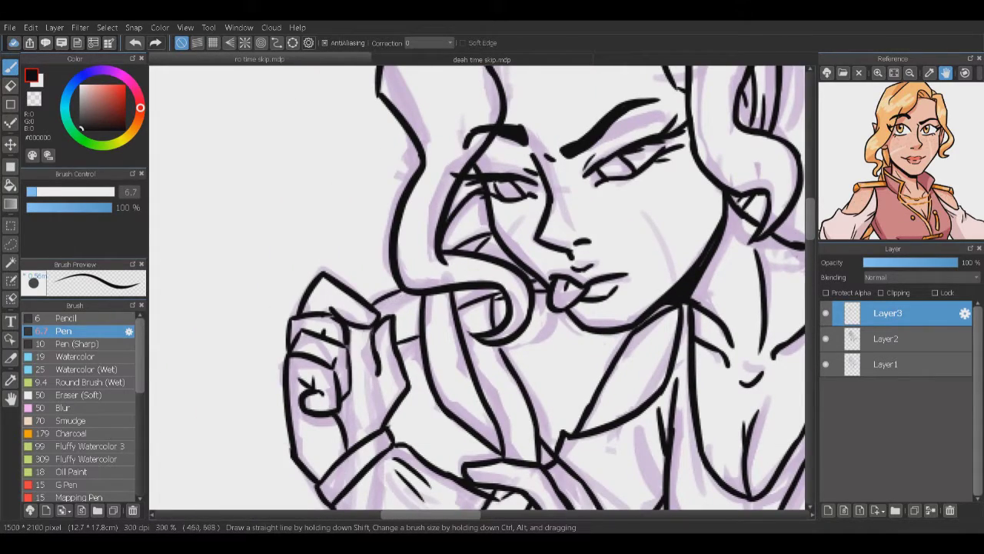
Step: Ink the long hair strand hanging from the raised hand down toward the floor
{"action": "left_click_drag", "start_coordinate": [385, 400], "coordinate": [385, 185]}
{"action": "key", "text": "ctrl+minus"}
{"action": "mouse_move", "coordinate": [385, 231]}
{"action": "left_mouse_down"}
{"action": "mouse_move", "coordinate": [384, 276]}
{"action": "mouse_move", "coordinate": [384, 192]}
{"action": "mouse_move", "coordinate": [335, 453]}
{"action": "left_mouse_up"}
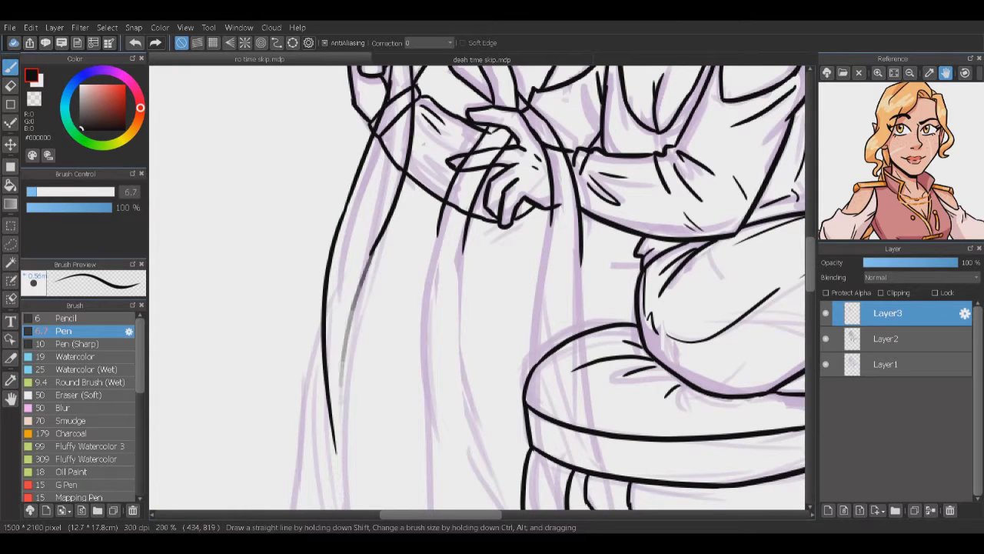
{"action": "left_click_drag", "start_coordinate": [369, 323], "coordinate": [369, 138]}
{"action": "left_click_drag", "start_coordinate": [340, 259], "coordinate": [323, 458]}
{"action": "left_click_drag", "start_coordinate": [361, 230], "coordinate": [362, 277]}
{"action": "left_click_drag", "start_coordinate": [329, 195], "coordinate": [307, 421]}
{"action": "mouse_move", "coordinate": [369, 338]}
{"action": "left_mouse_down"}
{"action": "mouse_move", "coordinate": [357, 207]}
{"action": "mouse_move", "coordinate": [294, 391]}
{"action": "left_mouse_up"}
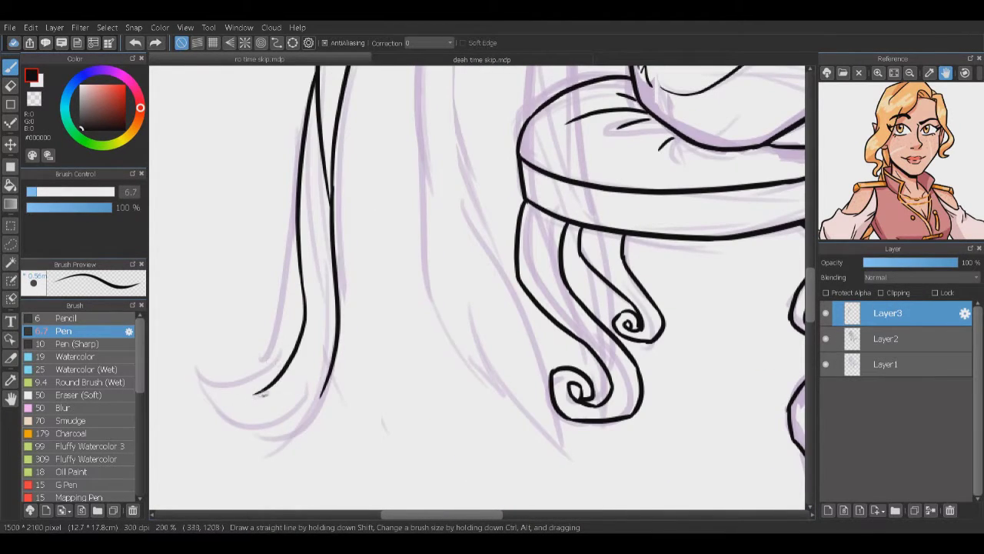
Step: Undo the last stroke and ink the curled, pointed tip at the bottom of the first hanging strand
{"action": "key", "text": "ctrl+z"}
{"action": "mouse_move", "coordinate": [308, 406]}
{"action": "left_mouse_down"}
{"action": "mouse_move", "coordinate": [278, 422]}
{"action": "mouse_move", "coordinate": [321, 430]}
{"action": "left_mouse_up"}
{"action": "key", "text": "e"}
{"action": "key", "text": "b"}
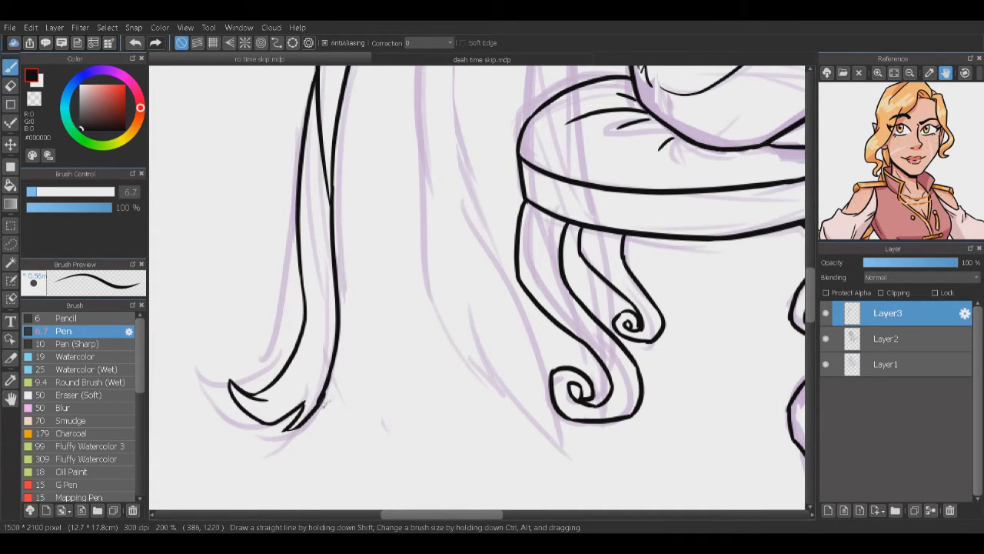
{"action": "scroll", "coordinate": [477, 292], "scroll_direction": "up", "scroll_amount": 10}
{"action": "left_click_drag", "start_coordinate": [355, 329], "coordinate": [378, 205]}
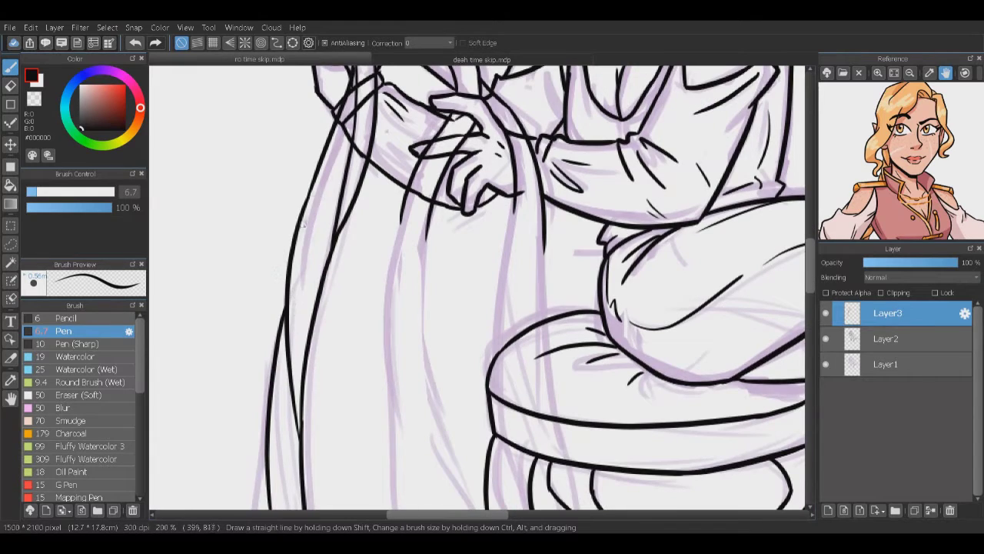
{"action": "scroll", "coordinate": [334, 165], "scroll_direction": "down", "scroll_amount": 3}
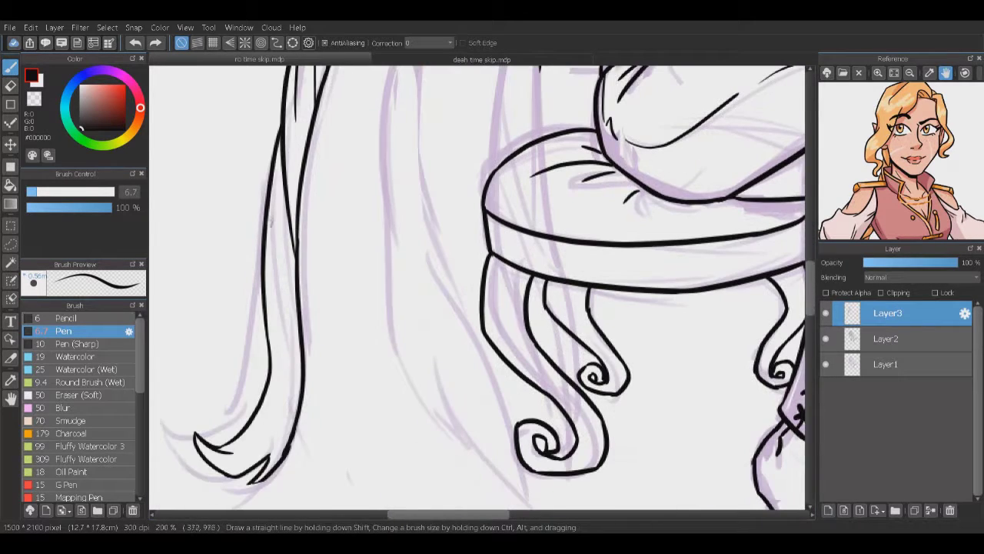
Step: Add more lines and pointed ends to the first hanging strand, trimming the overlaps with the eraser
{"action": "mouse_move", "coordinate": [299, 323]}
{"action": "left_mouse_down"}
{"action": "mouse_move", "coordinate": [290, 442]}
{"action": "mouse_move", "coordinate": [278, 463]}
{"action": "left_mouse_up"}
{"action": "key", "text": "e"}
{"action": "key", "text": "p"}
{"action": "mouse_move", "coordinate": [293, 426]}
{"action": "left_mouse_down"}
{"action": "mouse_move", "coordinate": [281, 464]}
{"action": "mouse_move", "coordinate": [246, 488]}
{"action": "left_mouse_up"}
{"action": "key", "text": "e"}
{"action": "key", "text": "p"}
{"action": "left_click_drag", "start_coordinate": [279, 420], "coordinate": [268, 460]}
{"action": "key", "text": "e"}
{"action": "key", "text": "p"}
{"action": "key", "text": "ctrl+minus"}
Step: Ink both long edges of the second hair strand hanging from the lower hand beside the stool
{"action": "left_click_drag", "start_coordinate": [301, 111], "coordinate": [281, 406]}
{"action": "key", "text": "ctrl+plus"}
{"action": "mouse_move", "coordinate": [301, 201]}
{"action": "left_mouse_down"}
{"action": "mouse_move", "coordinate": [344, 308]}
{"action": "mouse_move", "coordinate": [366, 426]}
{"action": "left_mouse_up"}
{"action": "key", "text": "ctrl+z"}
{"action": "left_click_drag", "start_coordinate": [254, 261], "coordinate": [297, 378]}
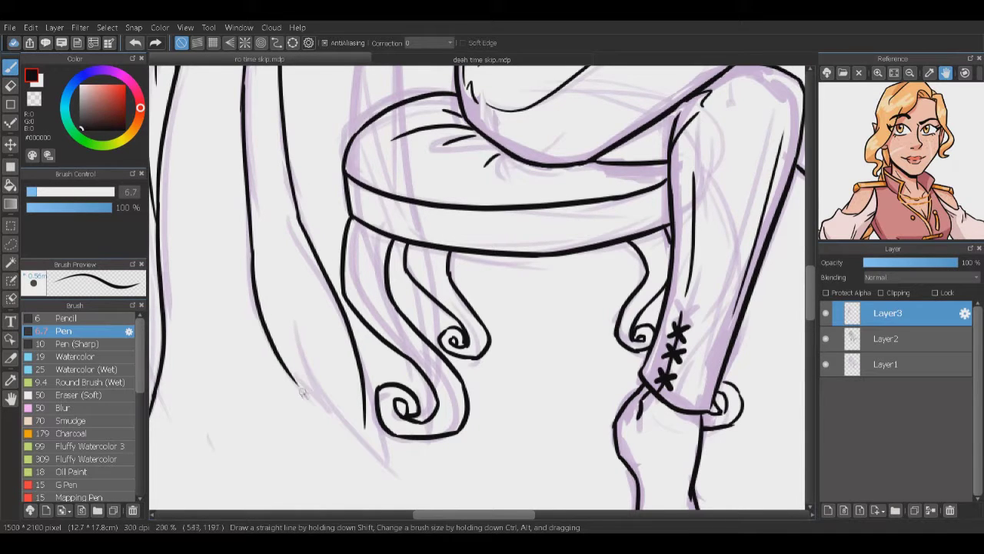
Step: Ink the split, pointed ends and inner lines of the second hanging strand, redoing the unsatisfactory strokes
{"action": "left_click_drag", "start_coordinate": [280, 269], "coordinate": [309, 415]}
{"action": "left_click_drag", "start_coordinate": [314, 383], "coordinate": [355, 464]}
{"action": "left_click_drag", "start_coordinate": [327, 340], "coordinate": [355, 466]}
{"action": "key", "text": "ctrl+z"}
{"action": "key", "text": "ctrl+z"}
{"action": "key", "text": "ctrl+z"}
{"action": "left_click_drag", "start_coordinate": [279, 265], "coordinate": [309, 419]}
{"action": "left_click_drag", "start_coordinate": [324, 401], "coordinate": [352, 458]}
{"action": "left_click_drag", "start_coordinate": [354, 361], "coordinate": [364, 504]}
{"action": "mouse_move", "coordinate": [280, 218]}
{"action": "left_mouse_down"}
{"action": "mouse_move", "coordinate": [313, 369]}
{"action": "mouse_move", "coordinate": [307, 358]}
{"action": "mouse_move", "coordinate": [291, 402]}
{"action": "left_mouse_up"}
{"action": "key", "text": "ctrl+z"}
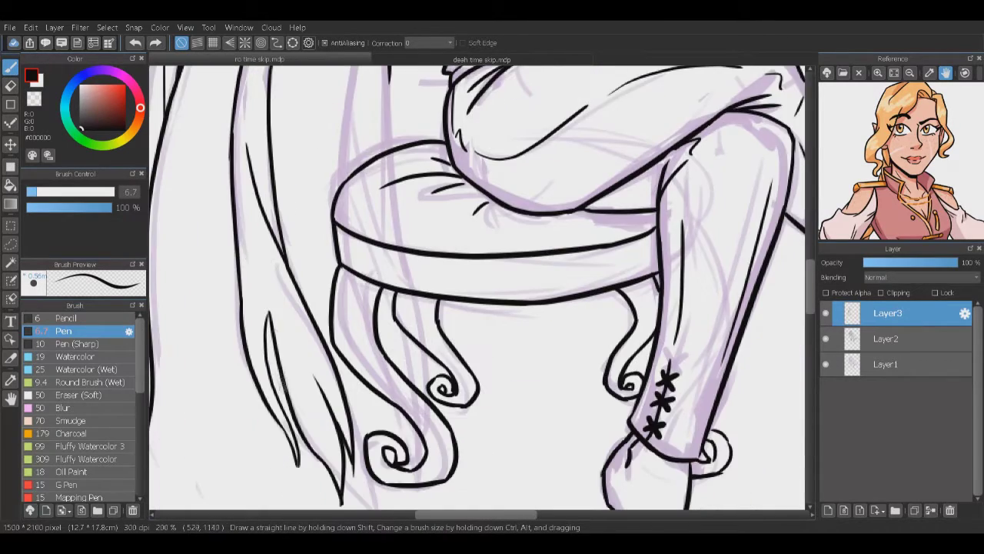
{"action": "left_click_drag", "start_coordinate": [253, 277], "coordinate": [265, 338]}
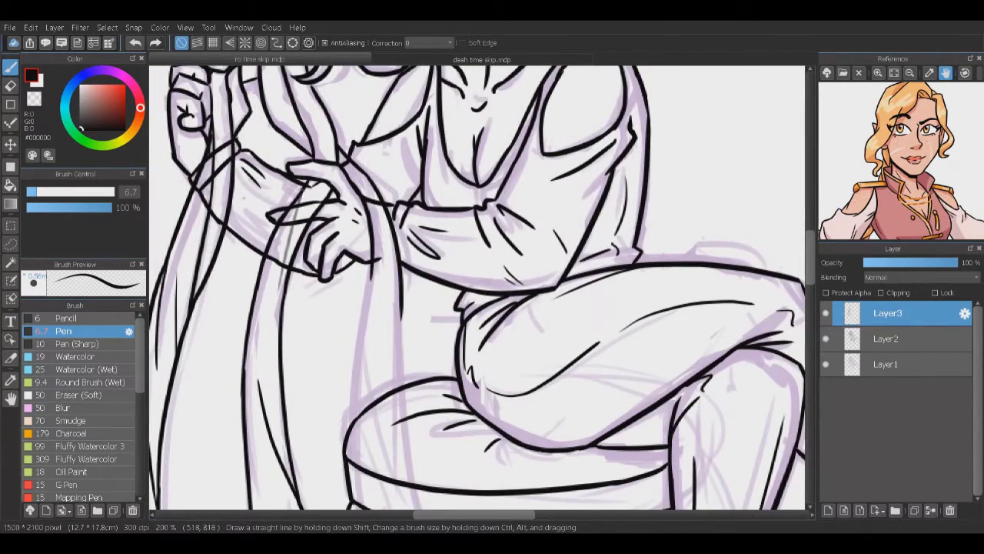
Step: Ink the third hair strand falling across the stool, ending in several pointed tips over the front leg
{"action": "left_click_drag", "start_coordinate": [296, 207], "coordinate": [280, 306]}
{"action": "scroll", "coordinate": [477, 288], "scroll_direction": "up", "scroll_amount": 3}
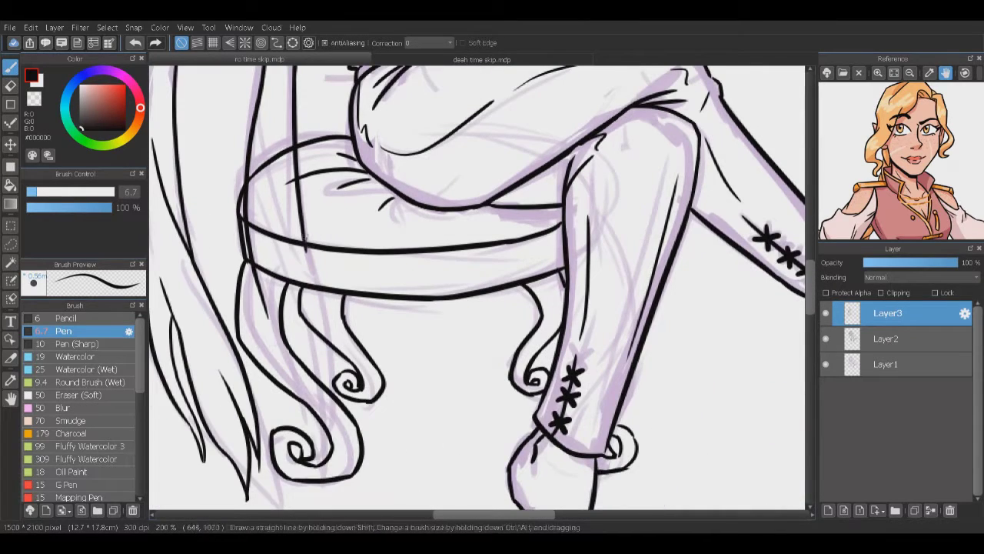
{"action": "left_click_drag", "start_coordinate": [267, 304], "coordinate": [286, 383]}
{"action": "left_click_drag", "start_coordinate": [283, 337], "coordinate": [303, 426]}
{"action": "left_click_drag", "start_coordinate": [288, 377], "coordinate": [307, 444]}
{"action": "left_click_drag", "start_coordinate": [308, 335], "coordinate": [319, 425]}
{"action": "left_click_drag", "start_coordinate": [299, 392], "coordinate": [295, 427]}
Step: Draw an inner hair line along the third strand where it crosses the seat, redoing the first attempt
{"action": "left_click_drag", "start_coordinate": [267, 94], "coordinate": [292, 231]}
{"action": "key", "text": "ctrl+z"}
{"action": "left_click_drag", "start_coordinate": [266, 79], "coordinate": [294, 239]}
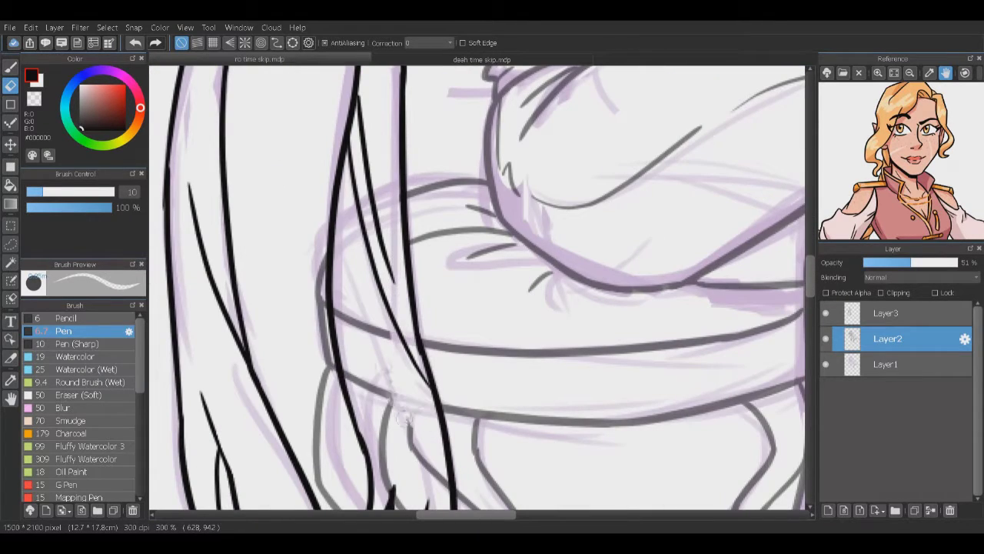
Step: Erase the stool outlines on Layer2 where the hanging hair strands cover them
{"action": "scroll", "coordinate": [405, 415], "scroll_direction": "down", "scroll_amount": 3}
{"action": "scroll", "coordinate": [415, 338], "scroll_direction": "down", "scroll_amount": 2}
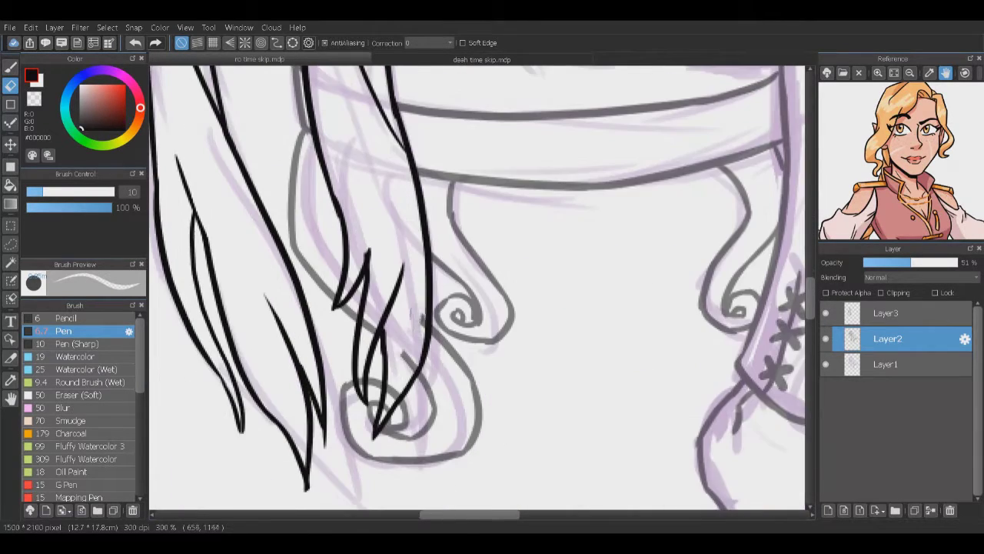
{"action": "scroll", "coordinate": [477, 288], "scroll_direction": "down", "scroll_amount": 5}
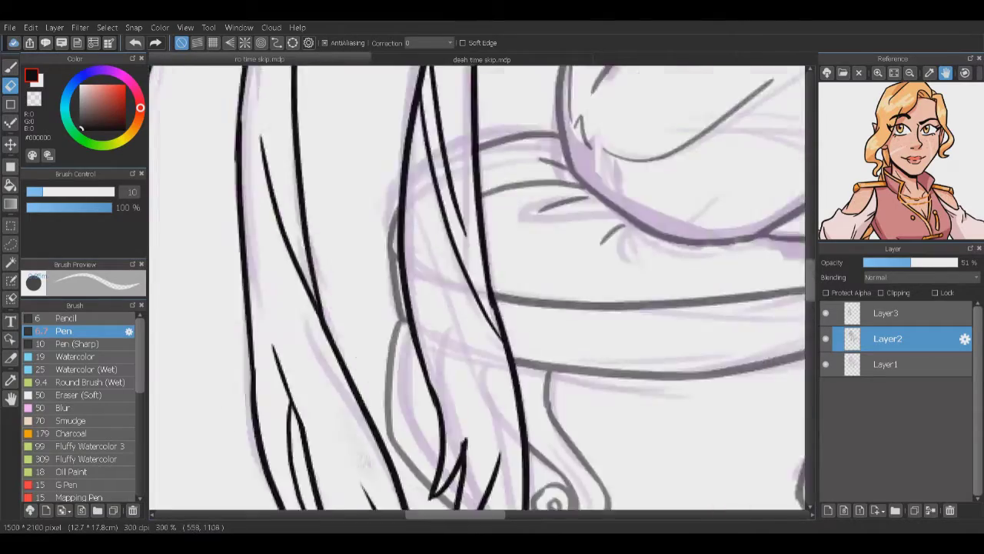
{"action": "scroll", "coordinate": [438, 177], "scroll_direction": "up", "scroll_amount": 5}
Step: Erase the hair lines on Layer3 that overlap the fingers holding the strands
{"action": "left_click", "coordinate": [884, 313]}
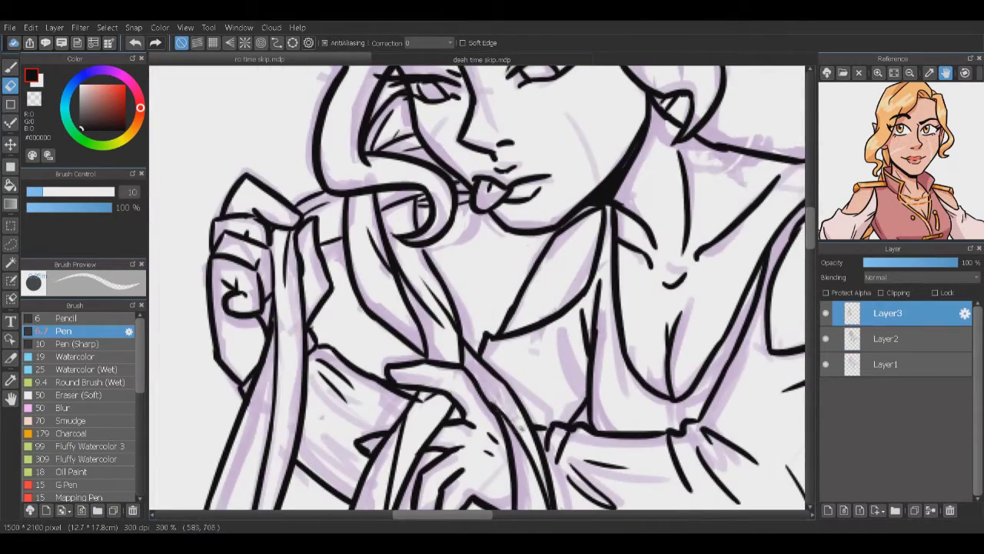
{"action": "scroll", "coordinate": [477, 288], "scroll_direction": "down", "scroll_amount": 5}
{"action": "scroll", "coordinate": [477, 289], "scroll_direction": "down", "scroll_amount": 3}
Step: Place Layer3 beneath Layer2 and fill the face, neck, chest, shoulders and hands with skin colour #FAC4B1
{"action": "left_click_drag", "start_coordinate": [884, 312], "coordinate": [884, 342]}
{"action": "scroll", "coordinate": [688, 282], "scroll_direction": "up", "scroll_amount": 4}
{"action": "key", "text": "g"}
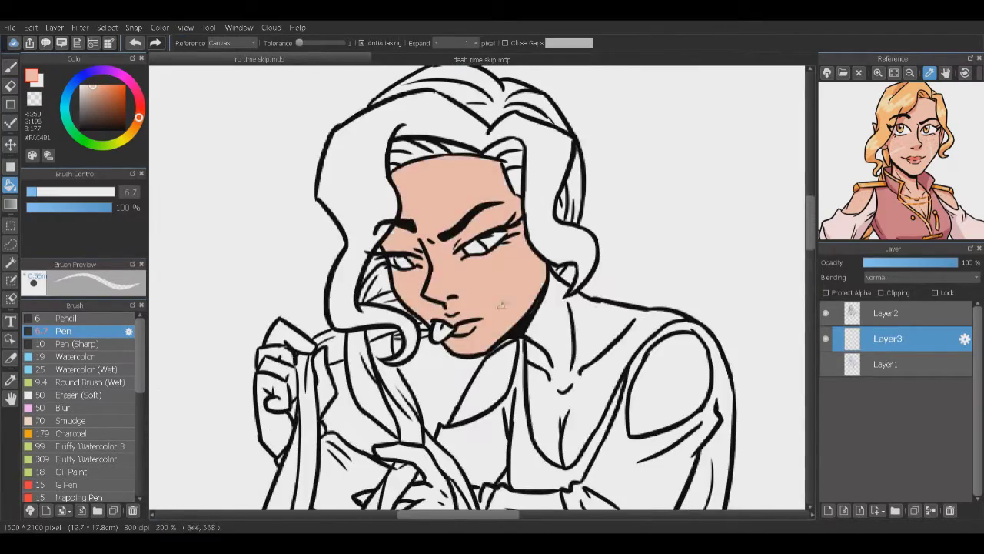
{"action": "left_click", "coordinate": [538, 369]}
{"action": "left_click", "coordinate": [661, 384]}
{"action": "scroll", "coordinate": [500, 308], "scroll_direction": "down", "scroll_amount": 3}
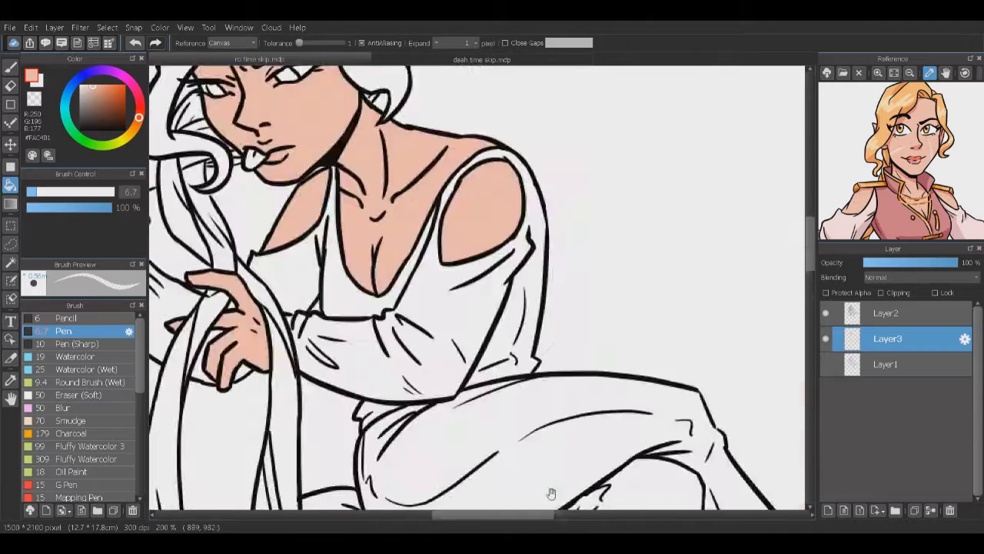
{"action": "scroll", "coordinate": [476, 307], "scroll_direction": "up", "scroll_amount": 3}
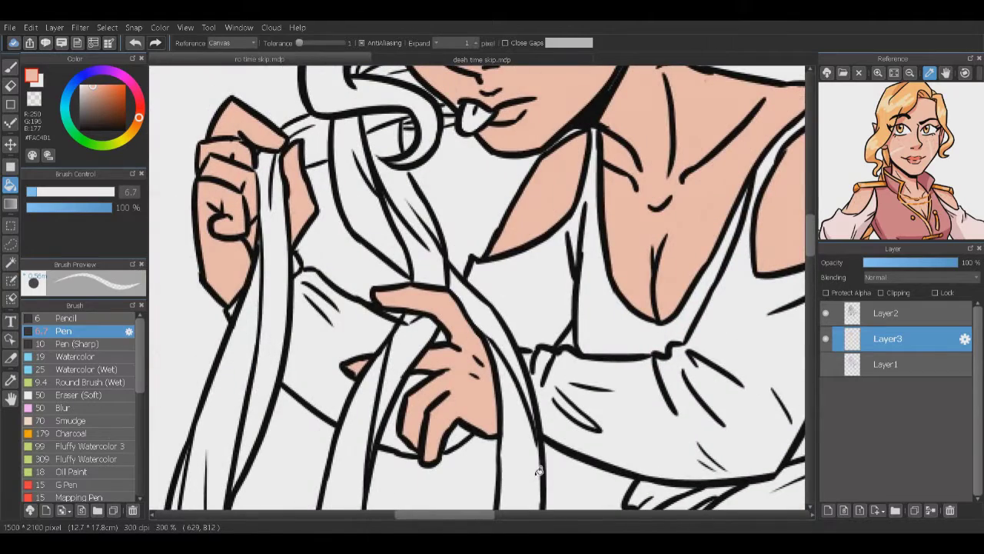
Step: Paint over the unfilled skin gaps on the hands, face, ear and feet with the pen in the skin colour
{"action": "key", "text": "p"}
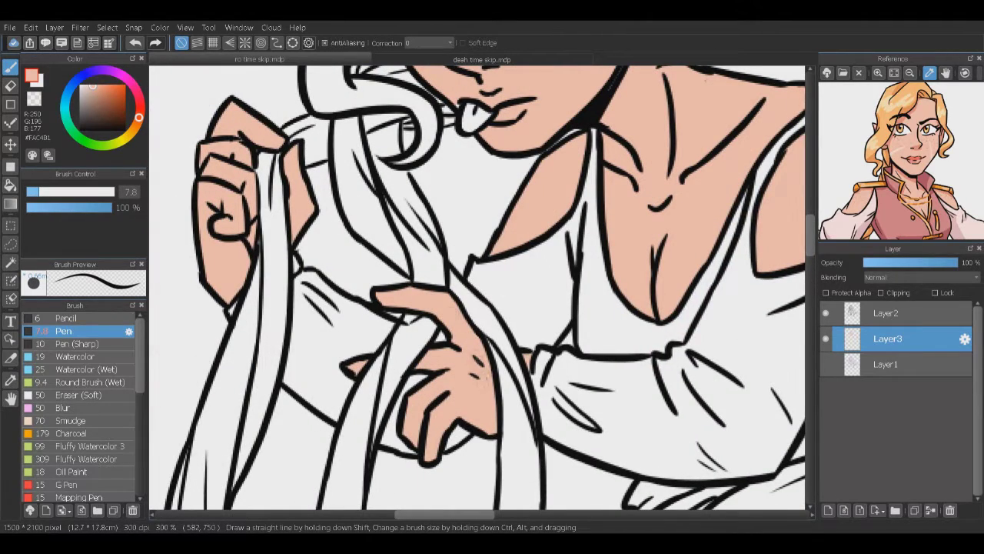
{"action": "scroll", "coordinate": [477, 288], "scroll_direction": "up", "scroll_amount": 2}
{"action": "scroll", "coordinate": [477, 288], "scroll_direction": "up", "scroll_amount": 3}
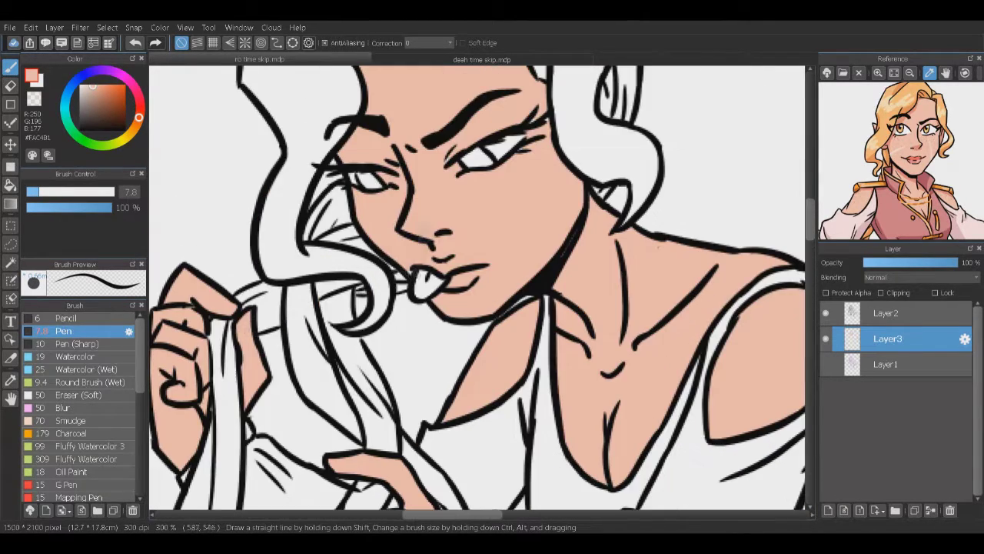
{"action": "scroll", "coordinate": [477, 288], "scroll_direction": "up", "scroll_amount": 3}
{"action": "left_click_drag", "start_coordinate": [415, 286], "coordinate": [442, 303]}
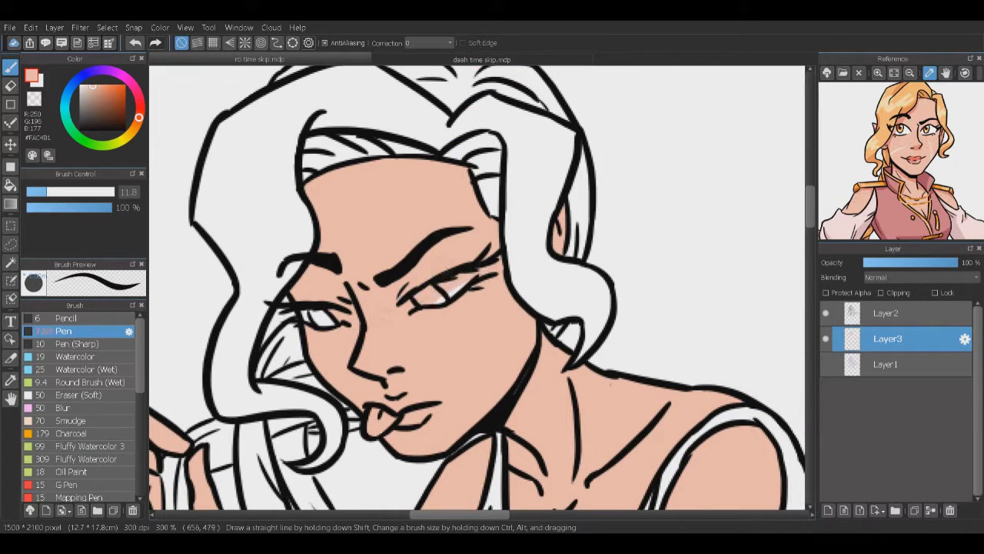
{"action": "scroll", "coordinate": [303, 293], "scroll_direction": "down", "scroll_amount": 20}
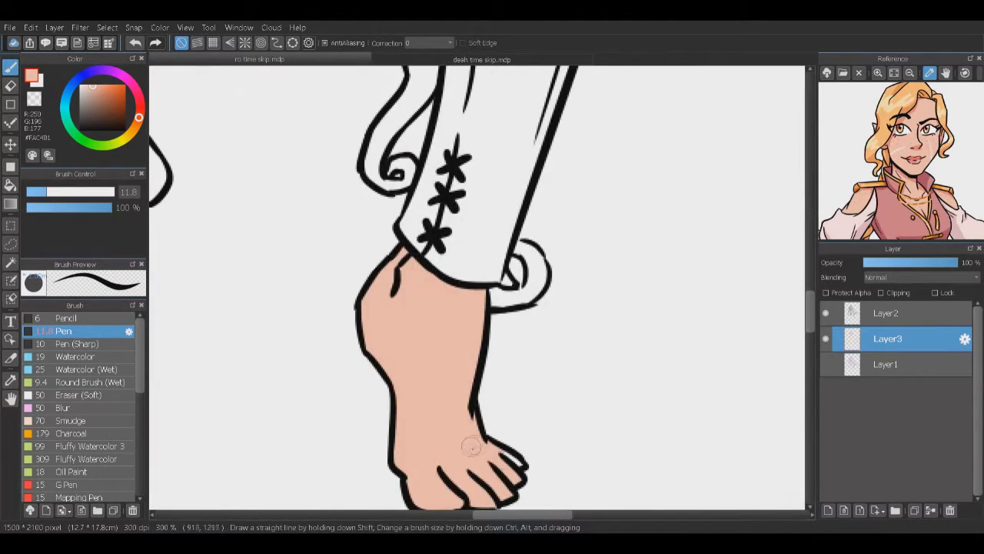
{"action": "scroll", "coordinate": [477, 288], "scroll_direction": "down", "scroll_amount": 2}
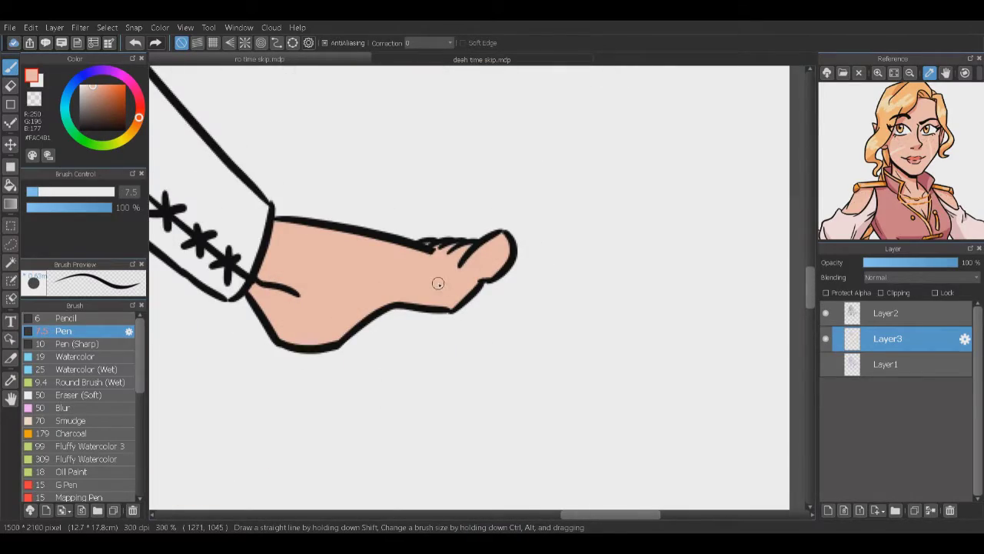
Step: Add a layer above the skin layer and fill the blouse and sleeves with pale pink #FFE7E7 sampled from the reference
{"action": "scroll", "coordinate": [438, 283], "scroll_direction": "up", "scroll_amount": 15}
{"action": "scroll", "coordinate": [339, 329], "scroll_direction": "down", "scroll_amount": 4}
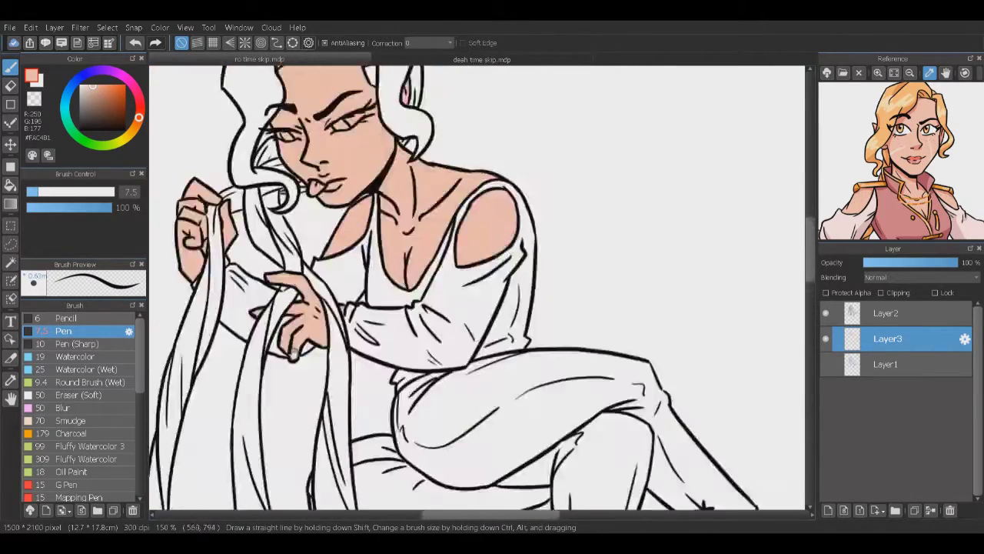
{"action": "scroll", "coordinate": [338, 329], "scroll_direction": "up", "scroll_amount": 5}
{"action": "key", "text": "ctrl+shift+n"}
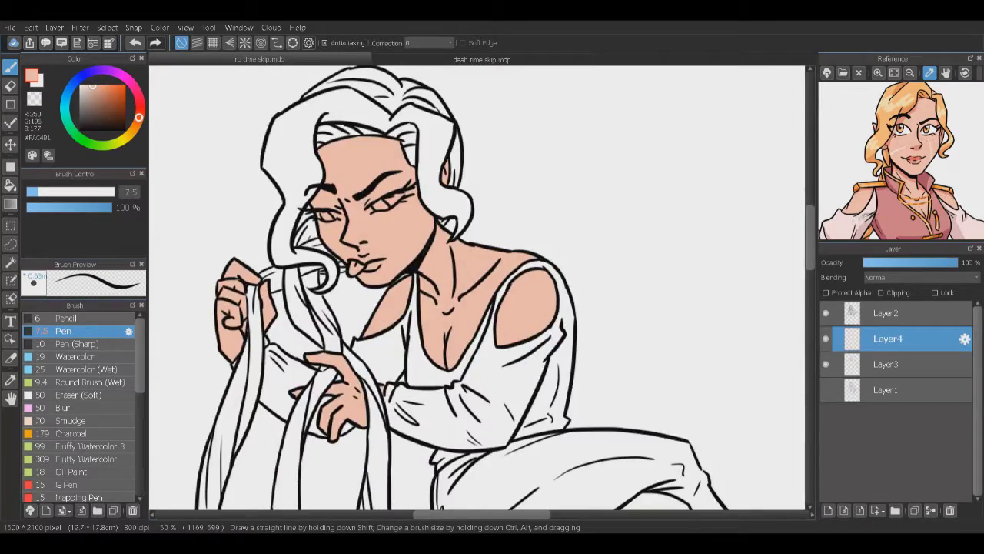
{"action": "left_click", "coordinate": [433, 299], "text": "alt"}
{"action": "key", "text": "g"}
{"action": "scroll", "coordinate": [434, 298], "scroll_direction": "up", "scroll_amount": 2}
{"action": "left_click", "coordinate": [472, 295]}
{"action": "left_click", "coordinate": [531, 300]}
{"action": "scroll", "coordinate": [431, 307], "scroll_direction": "down", "scroll_amount": 1}
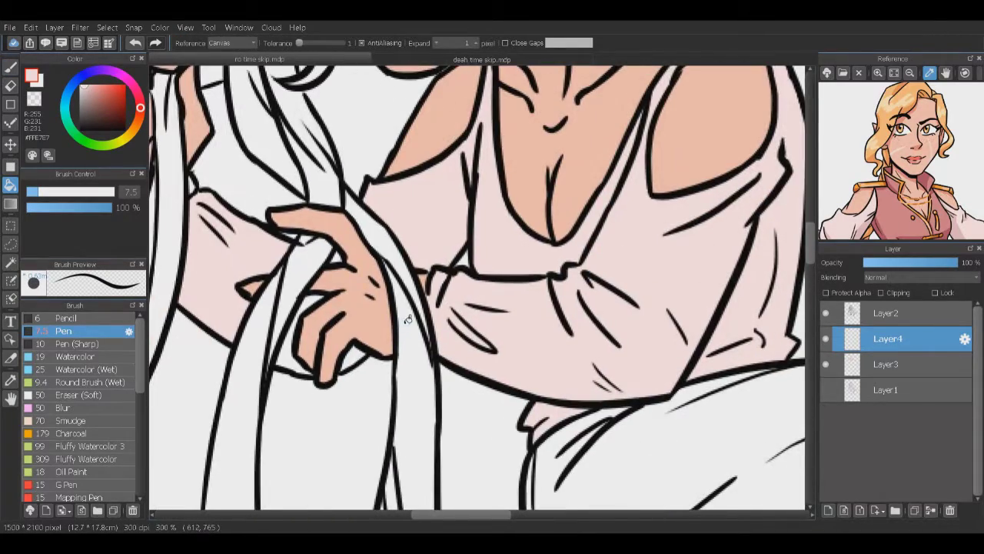
Step: Clean up the outlines around the lower hand's fingers with the eraser on Layer2
{"action": "key", "text": "e"}
{"action": "left_click_drag", "start_coordinate": [317, 296], "coordinate": [383, 305]}
{"action": "key", "text": "alt+bracketright"}
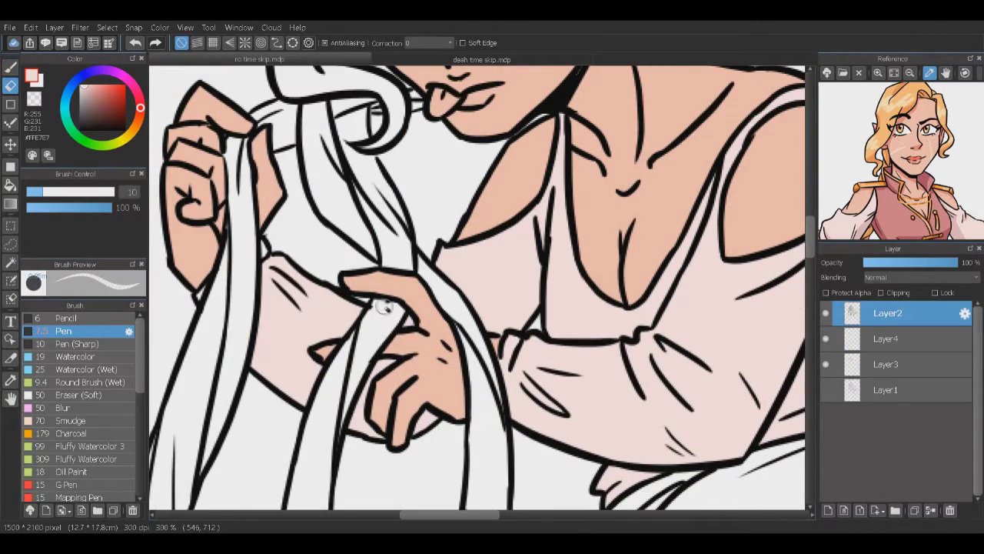
Step: Paint the remaining gaps in the sleeves, shoulder strap and blouse hem pale pink on Layer4
{"action": "left_click", "coordinate": [892, 338]}
{"action": "key", "text": "b"}
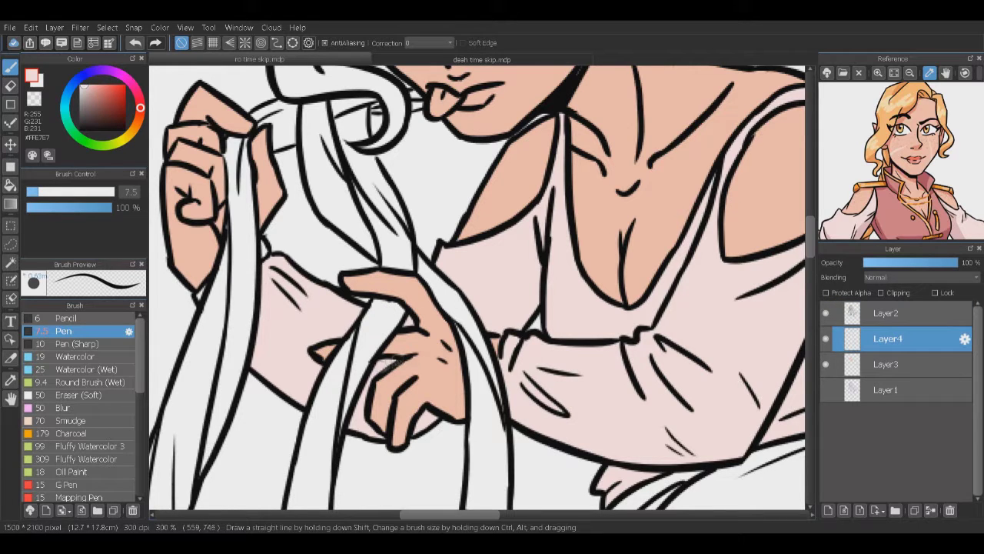
{"action": "scroll", "coordinate": [476, 292], "scroll_direction": "right", "scroll_amount": 2}
{"action": "scroll", "coordinate": [477, 292], "scroll_direction": "right", "scroll_amount": 1}
{"action": "scroll", "coordinate": [477, 292], "scroll_direction": "up", "scroll_amount": 1}
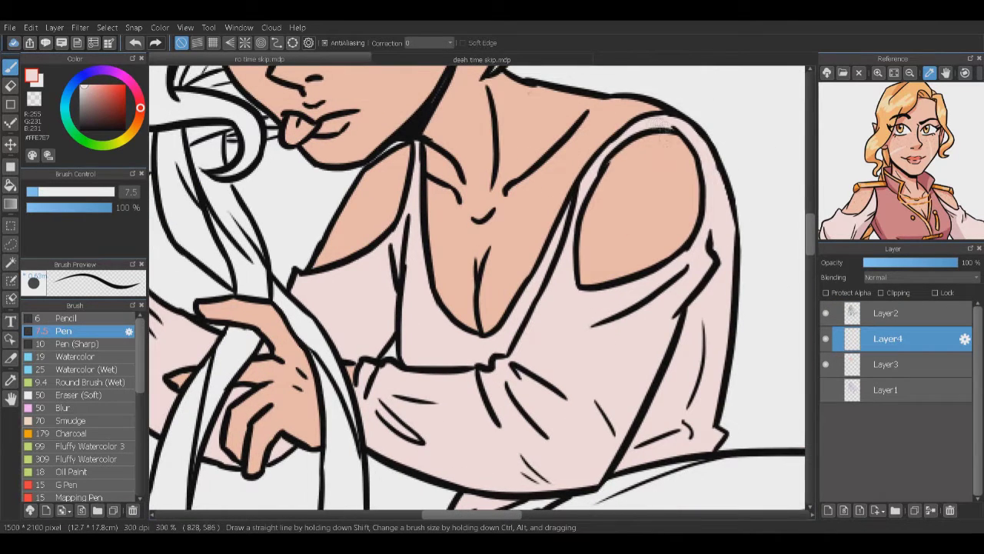
{"action": "scroll", "coordinate": [477, 287], "scroll_direction": "down", "scroll_amount": 3}
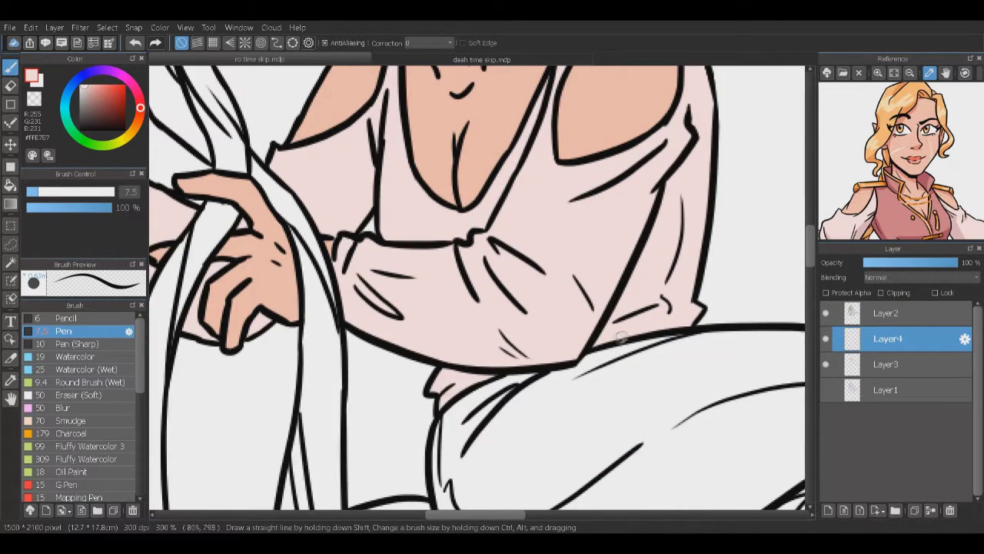
{"action": "key", "text": "ctrl+minus"}
{"action": "key", "text": "ctrl+minus"}
{"action": "scroll", "coordinate": [477, 292], "scroll_direction": "up", "scroll_amount": 2}
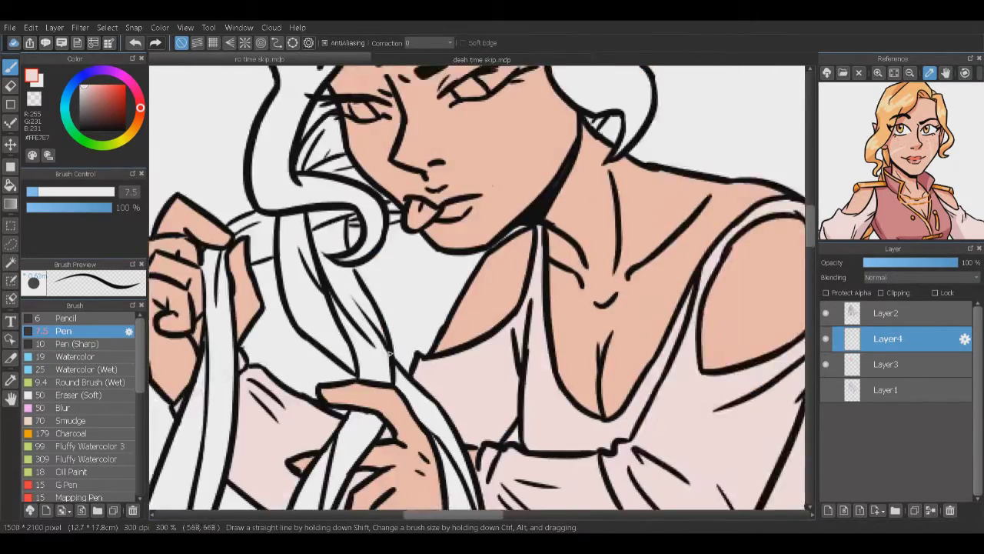
Step: Try filling the stool's seat frame with tan on Layer4
{"action": "scroll", "coordinate": [393, 343], "scroll_direction": "down", "scroll_amount": 4}
{"action": "left_click", "coordinate": [136, 132]}
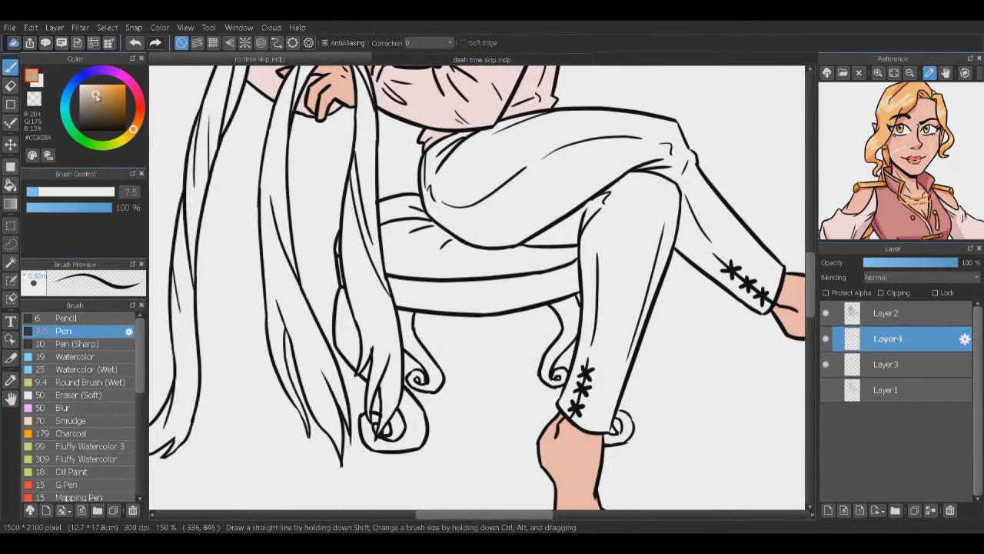
{"action": "key", "text": "g"}
{"action": "left_click", "coordinate": [476, 293]}
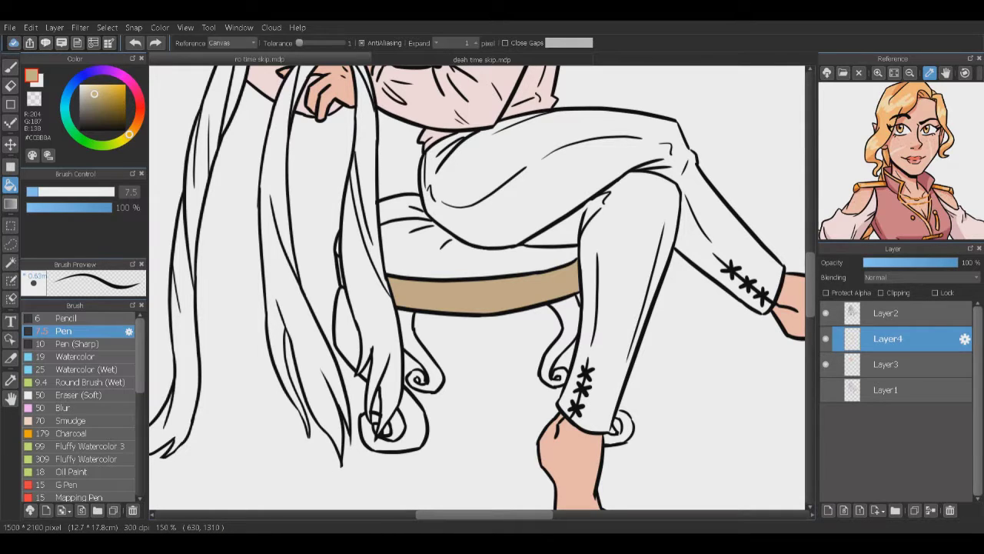
{"action": "left_click", "coordinate": [92, 91]}
{"action": "left_click", "coordinate": [132, 130]}
{"action": "left_click", "coordinate": [477, 294]}
{"action": "key", "text": "ctrl+z"}
Step: Fill the stool's seat frame and curled legs with light tan #E0C49F and touch up the gaps with the pen
{"action": "left_click", "coordinate": [114, 91]}
{"action": "left_click", "coordinate": [92, 91]}
{"action": "left_click", "coordinate": [477, 294]}
{"action": "left_click", "coordinate": [347, 327]}
{"action": "left_click", "coordinate": [413, 337]}
{"action": "left_click", "coordinate": [405, 423]}
{"action": "left_click", "coordinate": [572, 331]}
{"action": "scroll", "coordinate": [361, 368], "scroll_direction": "up", "scroll_amount": 1}
{"action": "key", "text": "b"}
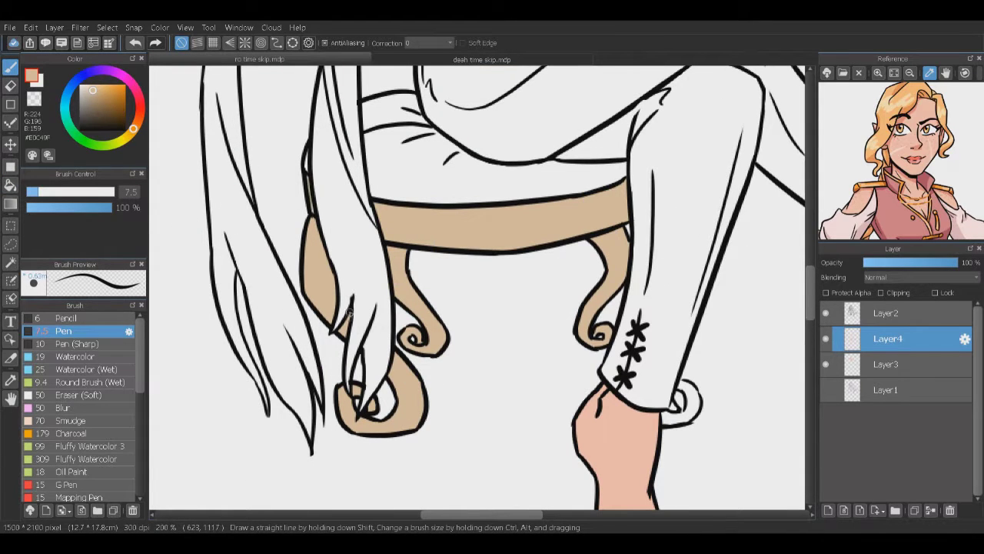
{"action": "scroll", "coordinate": [677, 400], "scroll_direction": "down", "scroll_amount": 1}
{"action": "left_click_drag", "start_coordinate": [676, 400], "coordinate": [658, 529]}
Step: Add a layer above Layer4 and fill the hair around the head with orange #FFC07A sampled from the reference
{"action": "left_click", "coordinate": [907, 146]}
{"action": "left_click", "coordinate": [888, 363]}
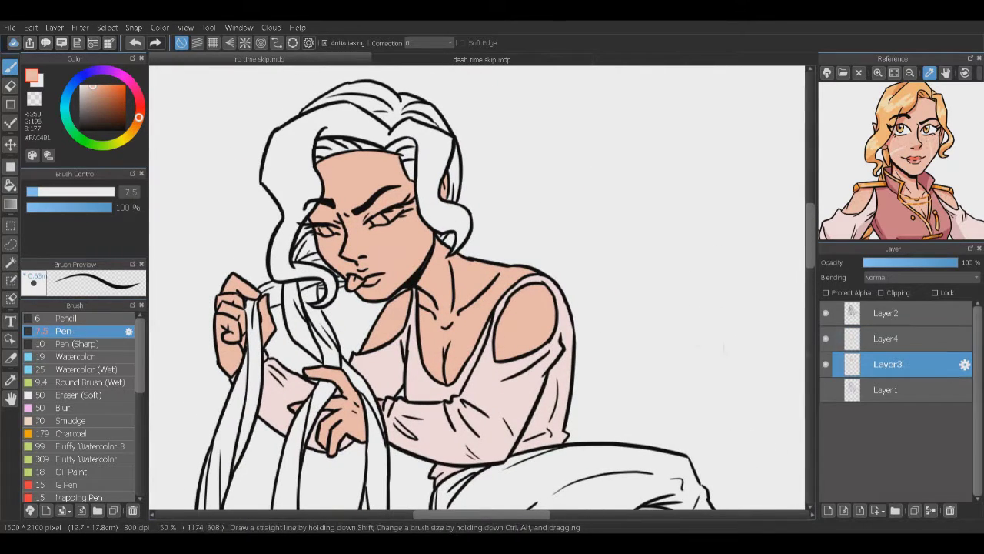
{"action": "key", "text": "g"}
{"action": "left_click", "coordinate": [915, 99]}
{"action": "key", "text": "ctrl+shift+n"}
{"action": "left_click", "coordinate": [458, 158]}
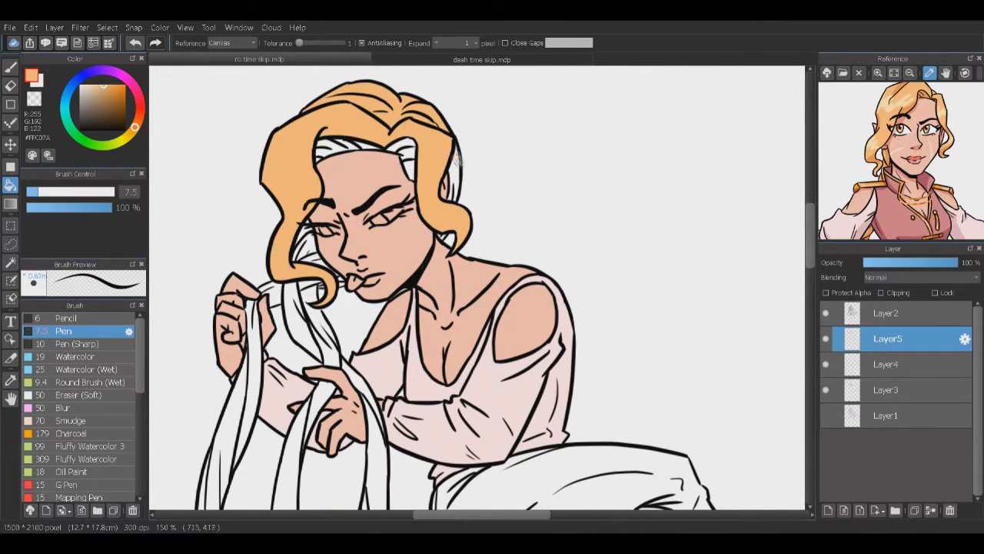
Step: Fill the hair held at the hands and the long hanging strands with the same orange on Layer5
{"action": "scroll", "coordinate": [477, 292], "scroll_direction": "down", "scroll_amount": 1}
{"action": "left_click", "coordinate": [323, 280]}
{"action": "left_click", "coordinate": [338, 285]}
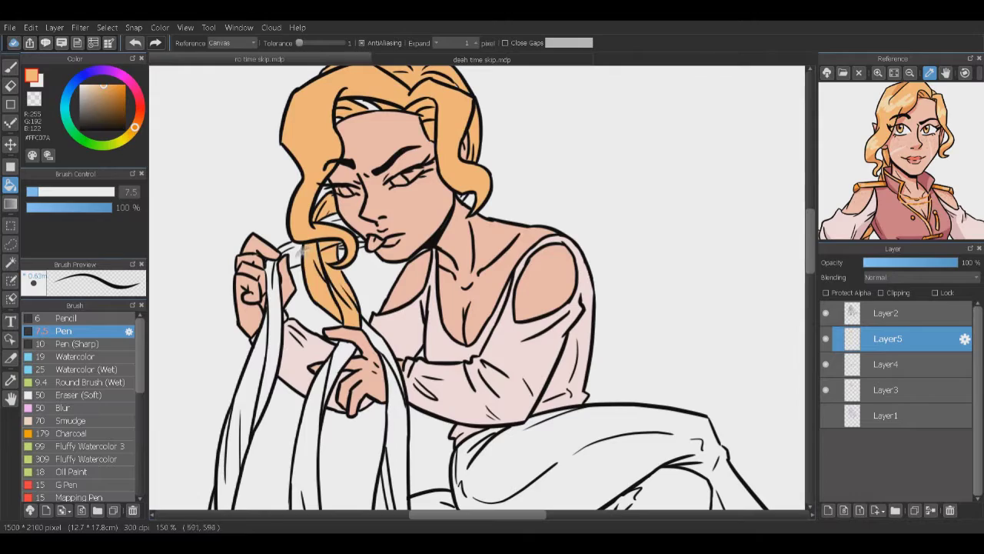
{"action": "left_click", "coordinate": [269, 346]}
{"action": "left_click", "coordinate": [243, 415]}
{"action": "left_click", "coordinate": [308, 431]}
{"action": "scroll", "coordinate": [476, 292], "scroll_direction": "down", "scroll_amount": 4}
Step: Paint the unfilled gaps in the hair around the forehead, face and neck orange with the pen at size 10
{"action": "scroll", "coordinate": [476, 292], "scroll_direction": "up", "scroll_amount": 6}
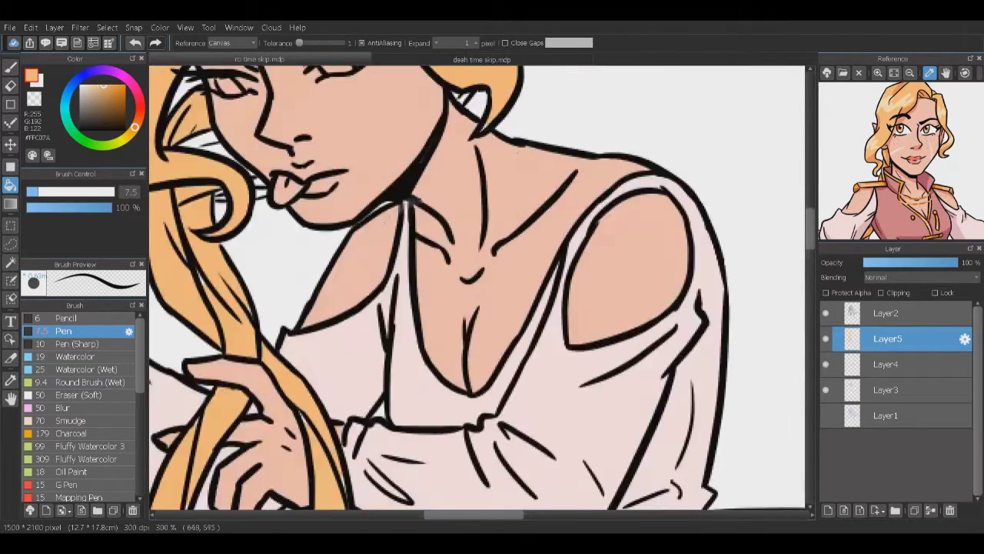
{"action": "key", "text": "b"}
{"action": "left_click_drag", "start_coordinate": [502, 343], "coordinate": [518, 400]}
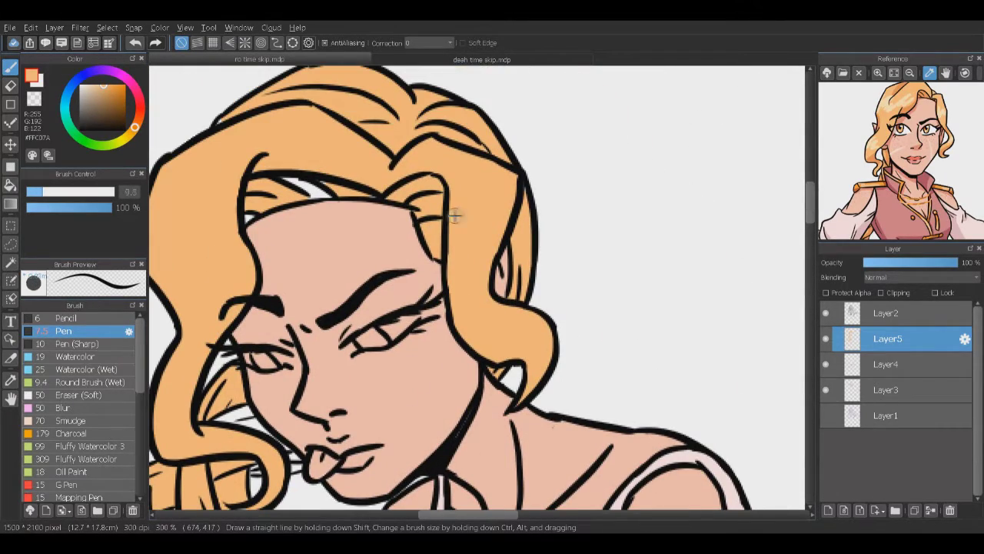
{"action": "scroll", "coordinate": [319, 115], "scroll_direction": "up", "scroll_amount": 1}
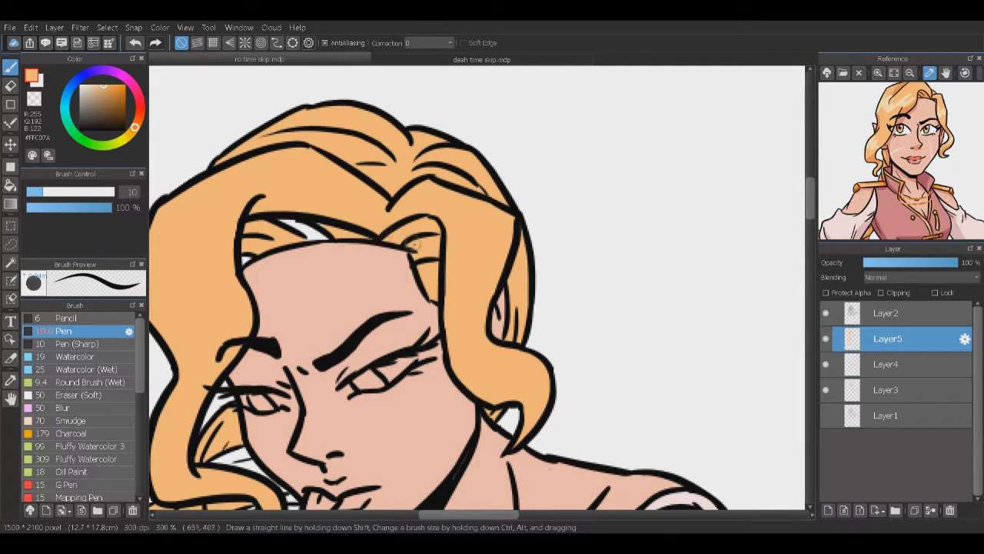
{"action": "scroll", "coordinate": [261, 252], "scroll_direction": "down", "scroll_amount": 4}
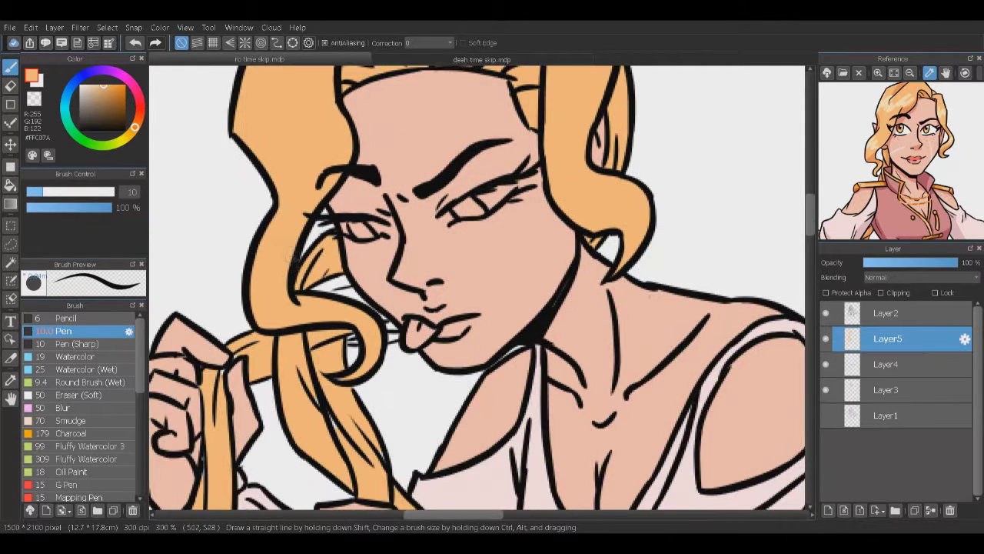
{"action": "scroll", "coordinate": [352, 337], "scroll_direction": "down", "scroll_amount": 2}
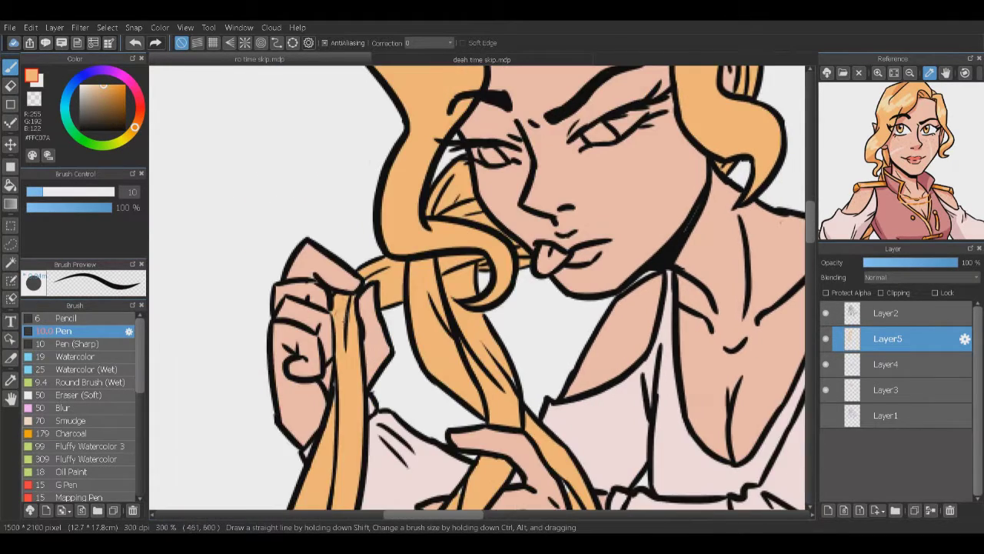
Step: Paint the gaps along the long hanging strands orange and erase stray colour around the hair tips
{"action": "scroll", "coordinate": [394, 395], "scroll_direction": "down", "scroll_amount": 2}
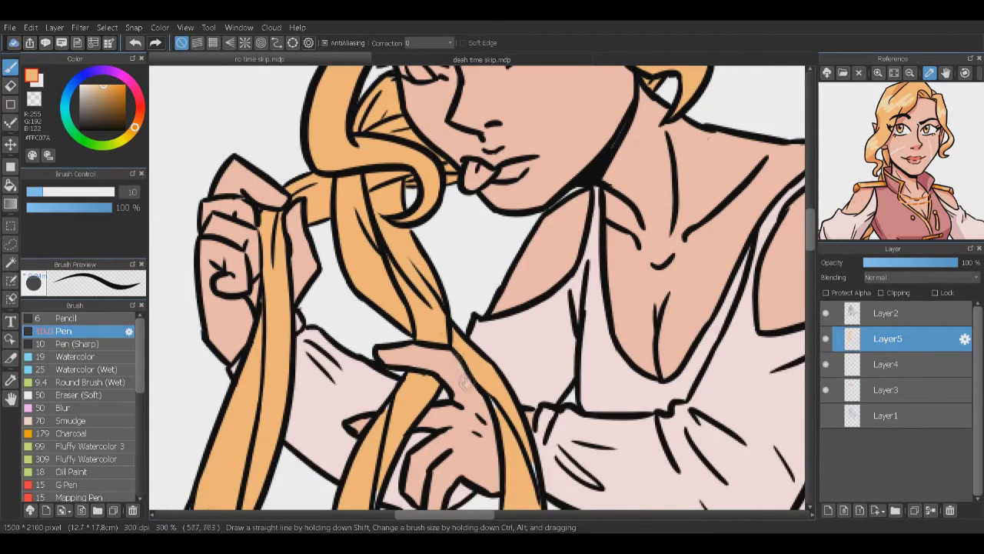
{"action": "scroll", "coordinate": [442, 320], "scroll_direction": "down", "scroll_amount": 2}
{"action": "scroll", "coordinate": [477, 284], "scroll_direction": "down", "scroll_amount": 3}
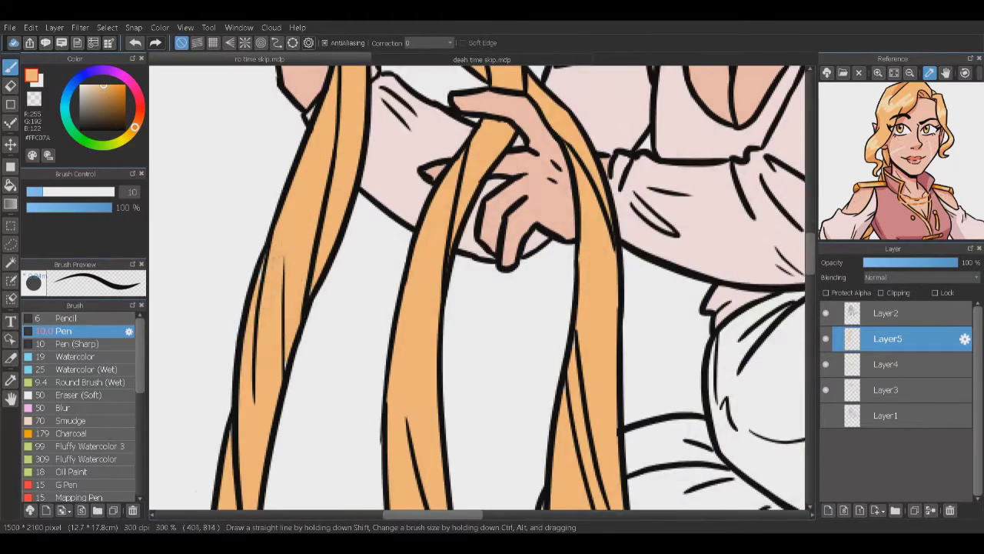
{"action": "scroll", "coordinate": [476, 284], "scroll_direction": "down", "scroll_amount": 2}
{"action": "scroll", "coordinate": [455, 465], "scroll_direction": "down", "scroll_amount": 3}
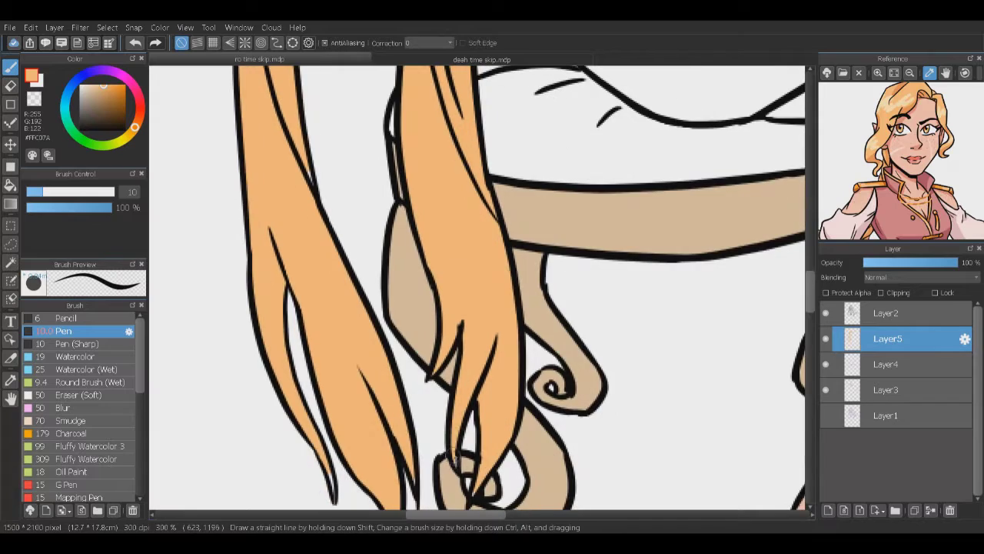
{"action": "scroll", "coordinate": [335, 400], "scroll_direction": "down", "scroll_amount": 1}
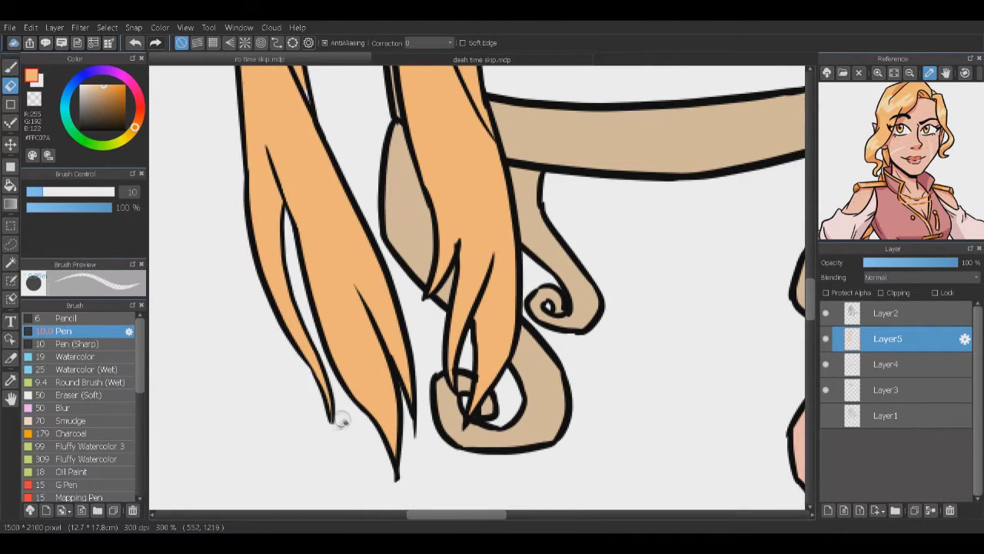
{"action": "scroll", "coordinate": [335, 399], "scroll_direction": "up", "scroll_amount": 1}
{"action": "scroll", "coordinate": [477, 288], "scroll_direction": "up", "scroll_amount": 2}
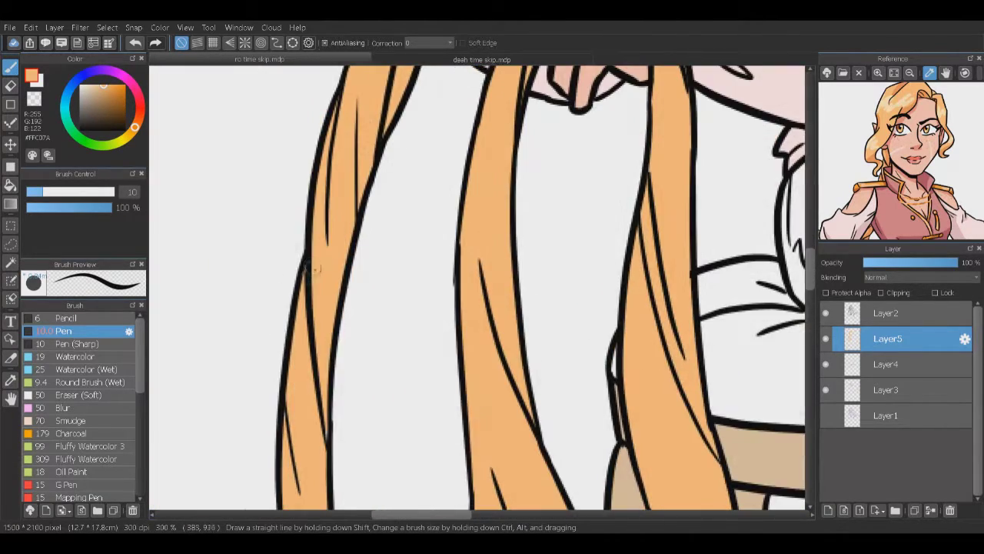
{"action": "scroll", "coordinate": [477, 288], "scroll_direction": "left", "scroll_amount": 2}
Step: Fill the trousers with dark brown #49403A from the reference and paint the gaps at the waist, folds and lacing
{"action": "scroll", "coordinate": [320, 421], "scroll_direction": "down", "scroll_amount": 3}
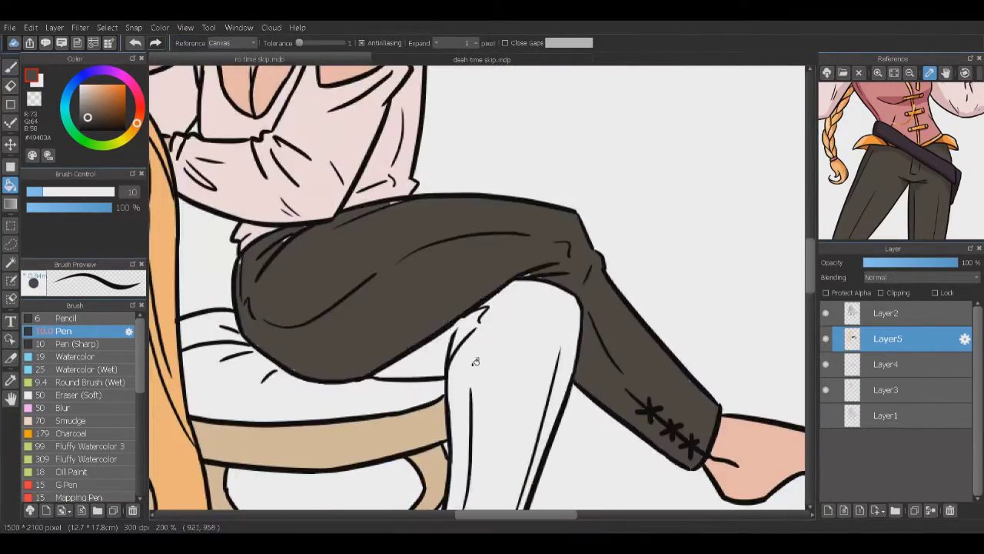
{"action": "scroll", "coordinate": [362, 259], "scroll_direction": "up", "scroll_amount": 3}
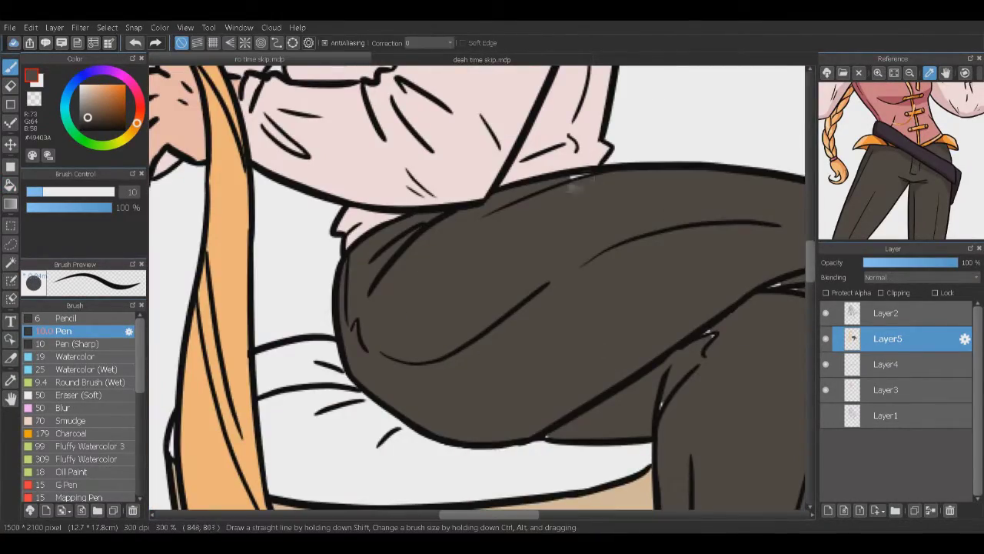
{"action": "scroll", "coordinate": [476, 288], "scroll_direction": "right", "scroll_amount": 3}
{"action": "scroll", "coordinate": [476, 288], "scroll_direction": "down", "scroll_amount": 5}
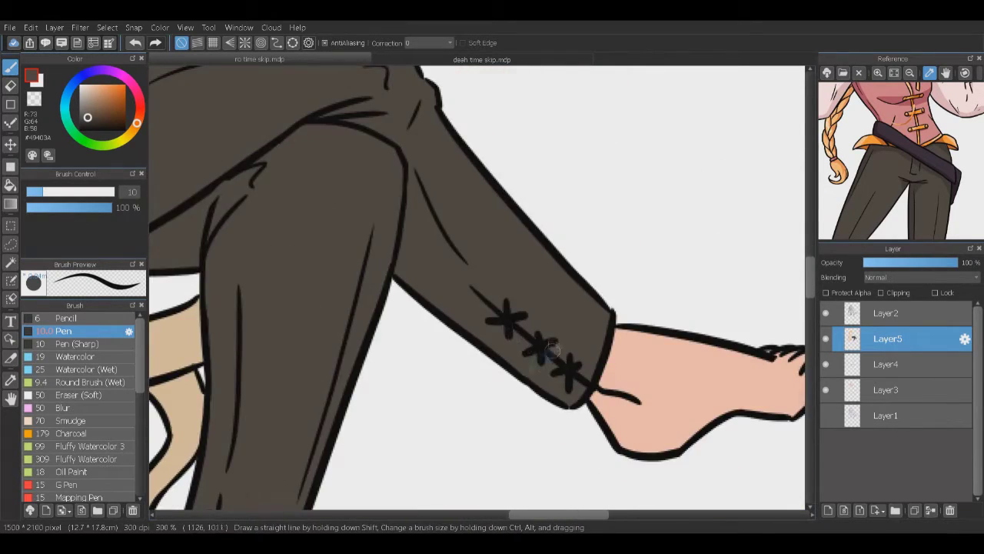
{"action": "scroll", "coordinate": [455, 423], "scroll_direction": "down", "scroll_amount": 2}
{"action": "scroll", "coordinate": [455, 421], "scroll_direction": "down", "scroll_amount": 1}
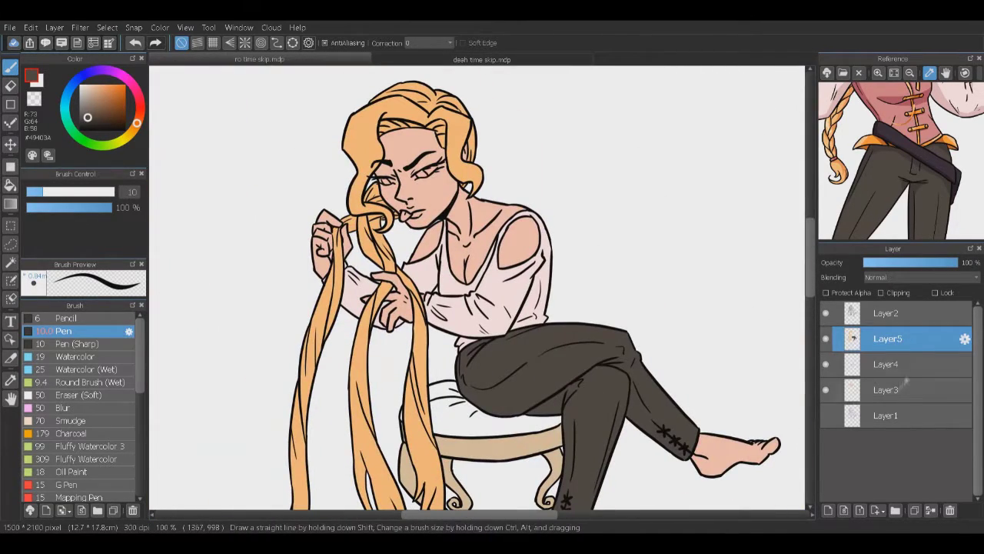
Step: Fill the stool cushion on Layer3 with dusty pink #D58388 sampled from the reference and paint its remaining gaps
{"action": "left_click", "coordinate": [887, 390]}
{"action": "left_click", "coordinate": [915, 115]}
{"action": "key", "text": "g"}
{"action": "left_click", "coordinate": [461, 443]}
{"action": "scroll", "coordinate": [461, 442], "scroll_direction": "up", "scroll_amount": 3}
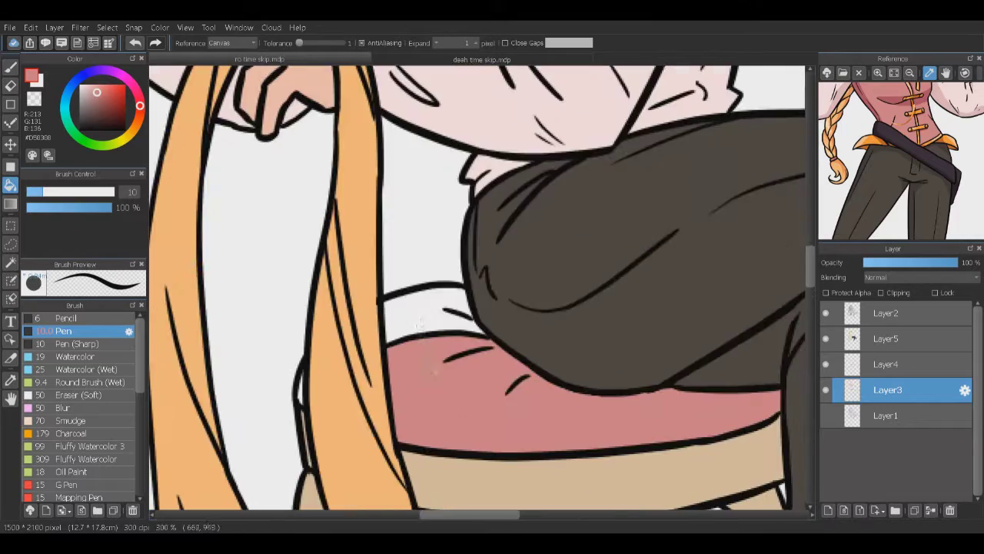
{"action": "key", "text": "b"}
{"action": "scroll", "coordinate": [509, 416], "scroll_direction": "down", "scroll_amount": 4}
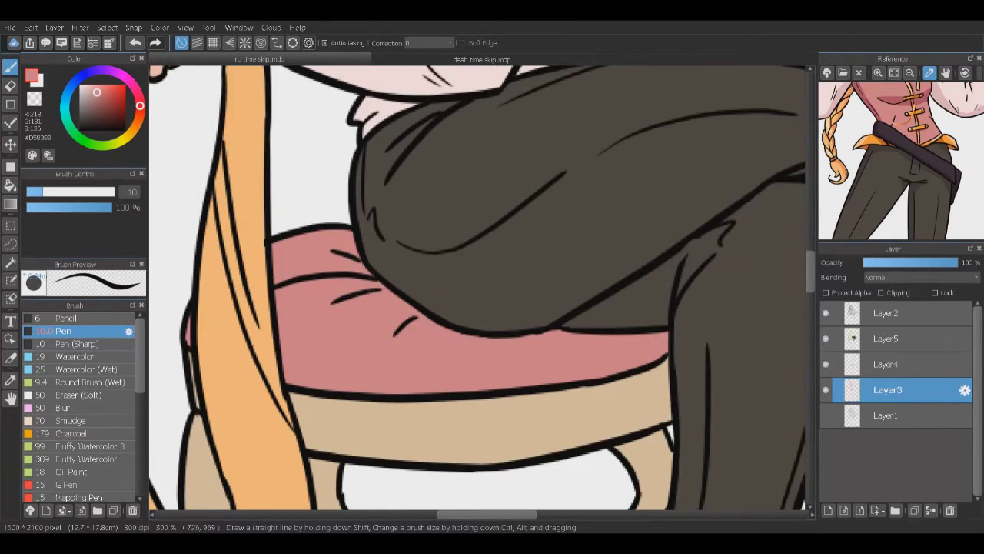
{"action": "scroll", "coordinate": [570, 386], "scroll_direction": "up", "scroll_amount": 2}
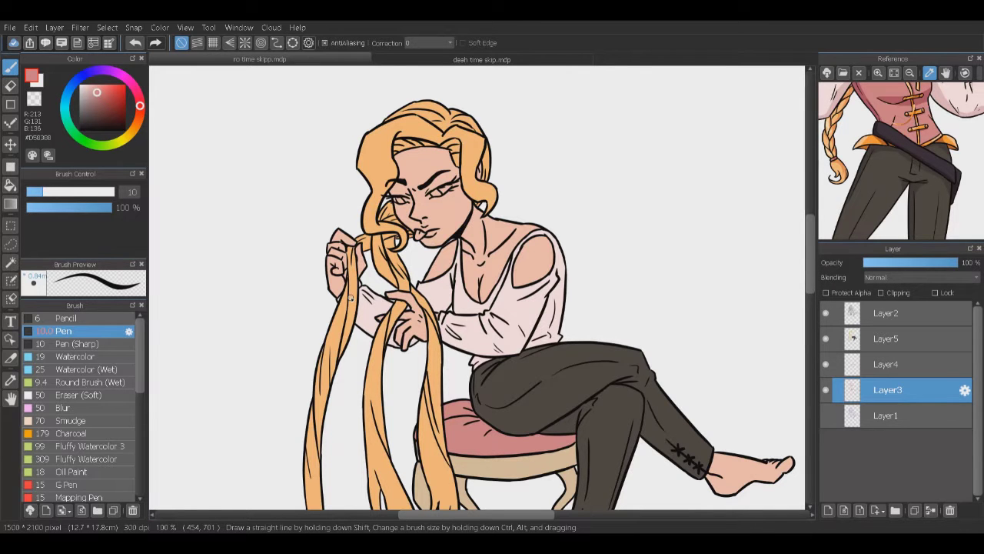
Step: Add a top layer, paint the first chest shadows with the Watercolor brush in blue-violet #686093, and set its blending to Multiply
{"action": "scroll", "coordinate": [351, 298], "scroll_direction": "down", "scroll_amount": 2}
{"action": "scroll", "coordinate": [536, 423], "scroll_direction": "up", "scroll_amount": 1}
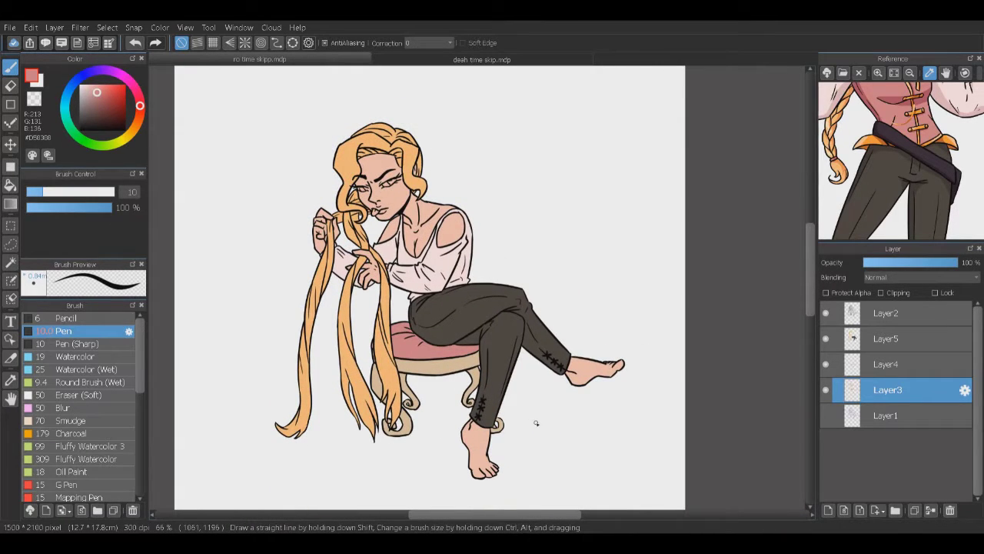
{"action": "key", "text": "ctrl+shift+n"}
{"action": "left_click", "coordinate": [88, 73]}
{"action": "left_click", "coordinate": [95, 103]}
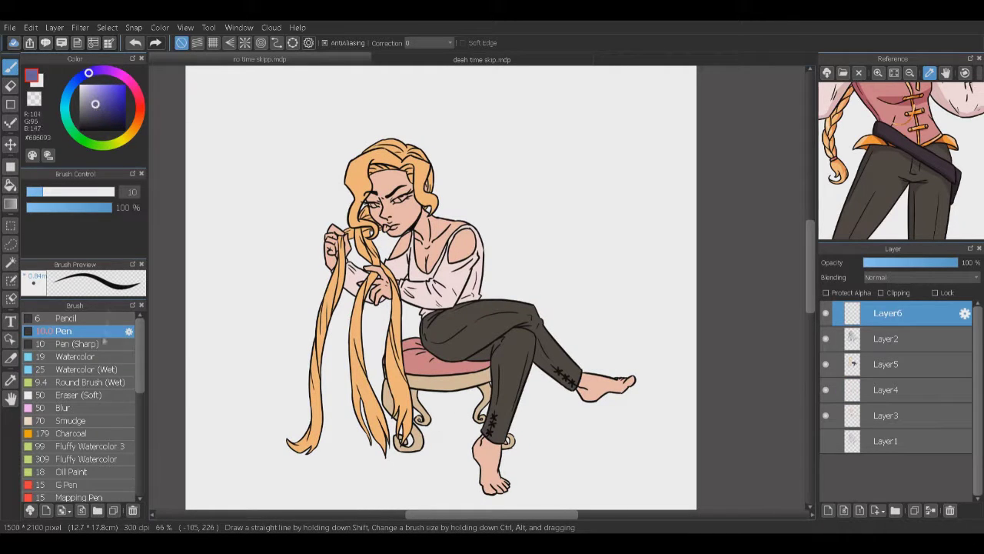
{"action": "left_click", "coordinate": [101, 357]}
{"action": "left_click_drag", "start_coordinate": [424, 257], "coordinate": [435, 270]}
{"action": "left_click_drag", "start_coordinate": [406, 238], "coordinate": [445, 277]}
{"action": "left_click", "coordinate": [921, 276]}
Step: Shade the chest, forehead, torso and both legs with blue-violet watercolor strokes on Layer6
{"action": "left_click_drag", "start_coordinate": [416, 221], "coordinate": [444, 271]}
{"action": "mouse_move", "coordinate": [371, 175]}
{"action": "left_mouse_down"}
{"action": "mouse_move", "coordinate": [432, 233]}
{"action": "mouse_move", "coordinate": [377, 154]}
{"action": "mouse_move", "coordinate": [396, 185]}
{"action": "left_mouse_up"}
{"action": "mouse_move", "coordinate": [384, 234]}
{"action": "left_mouse_down"}
{"action": "mouse_move", "coordinate": [446, 338]}
{"action": "mouse_move", "coordinate": [484, 462]}
{"action": "left_mouse_up"}
{"action": "left_click_drag", "start_coordinate": [538, 350], "coordinate": [593, 401]}
Step: Add watercolor shadows to the hanging hair, raised hand, stool, thigh, face and shoulder on Layer6
{"action": "mouse_move", "coordinate": [390, 339]}
{"action": "left_mouse_down"}
{"action": "mouse_move", "coordinate": [470, 382]}
{"action": "mouse_move", "coordinate": [411, 369]}
{"action": "mouse_move", "coordinate": [408, 446]}
{"action": "left_mouse_up"}
{"action": "left_click_drag", "start_coordinate": [360, 279], "coordinate": [363, 403]}
{"action": "mouse_move", "coordinate": [330, 253]}
{"action": "left_mouse_down"}
{"action": "mouse_move", "coordinate": [317, 419]}
{"action": "mouse_move", "coordinate": [363, 300]}
{"action": "left_mouse_up"}
{"action": "left_click_drag", "start_coordinate": [329, 234], "coordinate": [331, 275]}
{"action": "left_click_drag", "start_coordinate": [431, 338], "coordinate": [422, 350]}
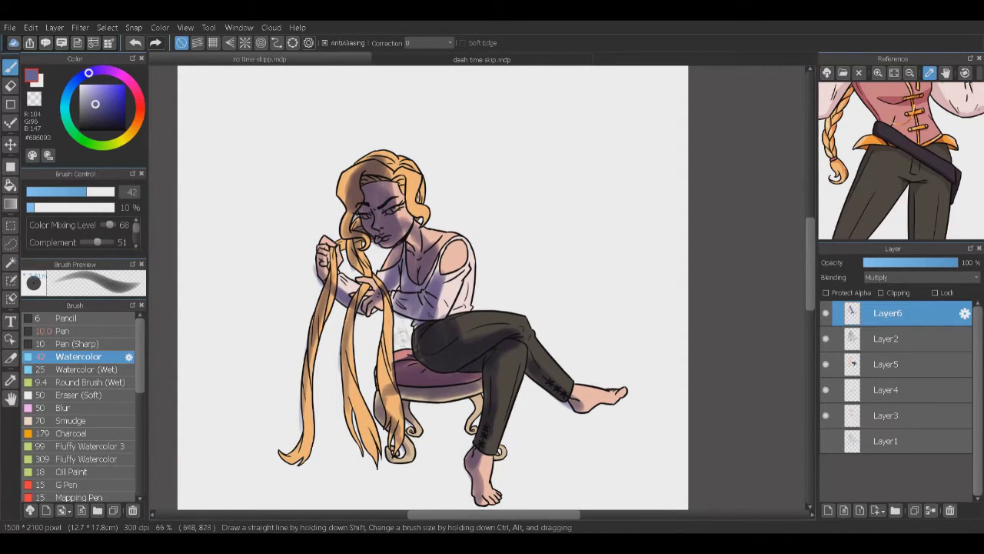
{"action": "left_click_drag", "start_coordinate": [519, 338], "coordinate": [514, 357]}
{"action": "mouse_move", "coordinate": [391, 209]}
{"action": "left_mouse_down"}
{"action": "mouse_move", "coordinate": [392, 240]}
{"action": "mouse_move", "coordinate": [401, 218]}
{"action": "left_mouse_up"}
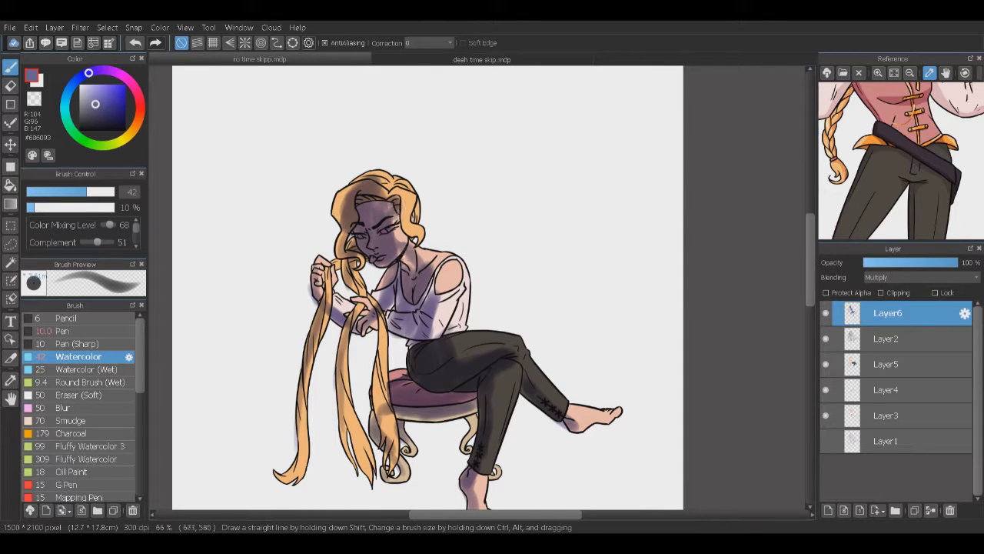
{"action": "left_click_drag", "start_coordinate": [422, 258], "coordinate": [449, 298]}
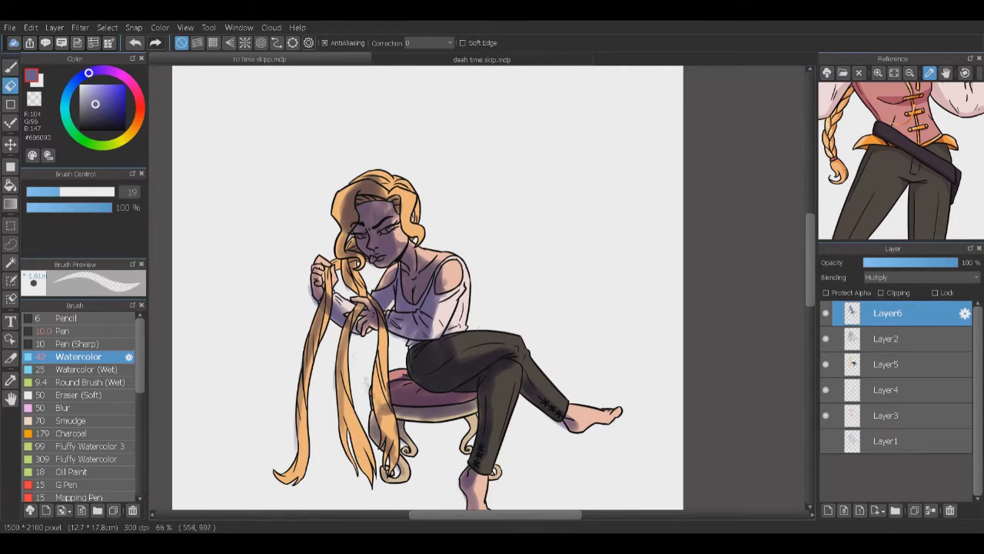
Step: Erase shadow spill beside the hanging hair and refine the shading along the strands and upper body
{"action": "left_click_drag", "start_coordinate": [376, 381], "coordinate": [388, 439]}
{"action": "left_click_drag", "start_coordinate": [381, 339], "coordinate": [385, 439]}
{"action": "left_click_drag", "start_coordinate": [372, 379], "coordinate": [343, 465]}
{"action": "left_click_drag", "start_coordinate": [431, 307], "coordinate": [481, 216]}
Step: Paint loose blue-violet shadow strokes across the floor on both sides of the figure and beneath the stool
{"action": "left_click_drag", "start_coordinate": [231, 335], "coordinate": [327, 329]}
{"action": "left_click_drag", "start_coordinate": [224, 354], "coordinate": [335, 348]}
{"action": "left_click_drag", "start_coordinate": [607, 430], "coordinate": [554, 504]}
{"action": "left_click_drag", "start_coordinate": [661, 464], "coordinate": [496, 503]}
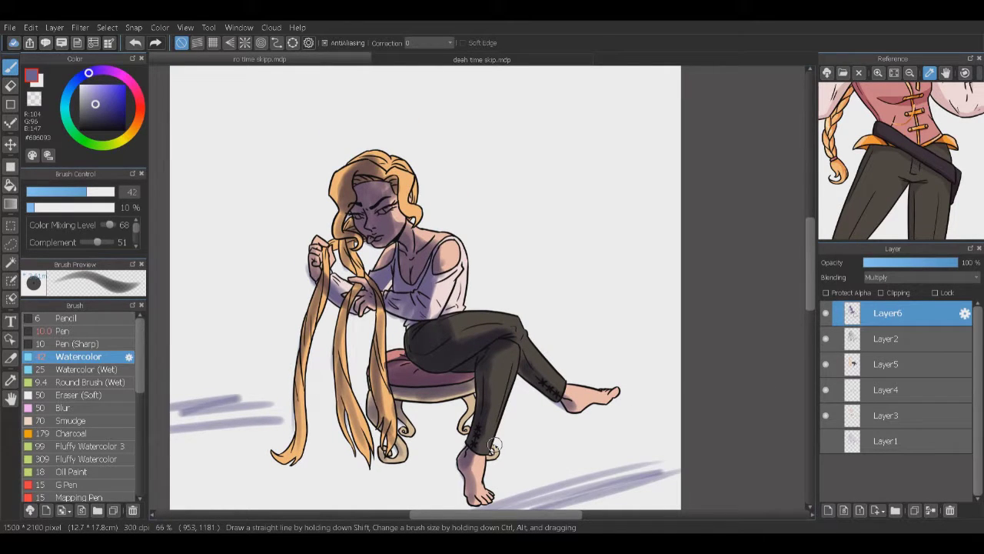
{"action": "left_click_drag", "start_coordinate": [494, 445], "coordinate": [519, 404]}
{"action": "left_click_drag", "start_coordinate": [323, 450], "coordinate": [460, 419]}
{"action": "left_click_drag", "start_coordinate": [240, 458], "coordinate": [391, 415]}
{"action": "mouse_move", "coordinate": [451, 443]}
{"action": "left_mouse_down"}
{"action": "mouse_move", "coordinate": [388, 494]}
{"action": "mouse_move", "coordinate": [409, 489]}
{"action": "left_mouse_up"}
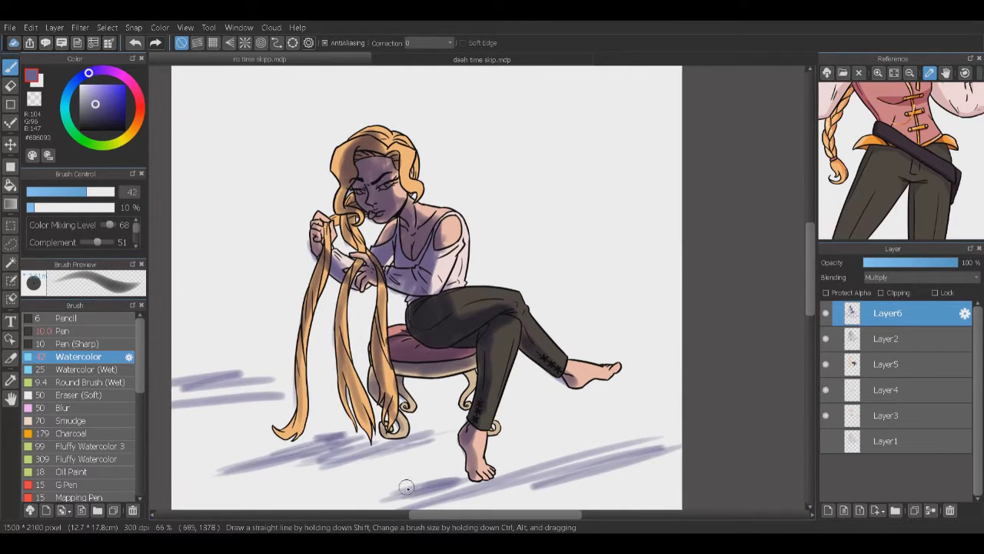
Step: Hide the Multiply shading layer, add a layer above Layer1, and fill it with grey #737373 as the background
{"action": "key", "text": "ctrl+plus"}
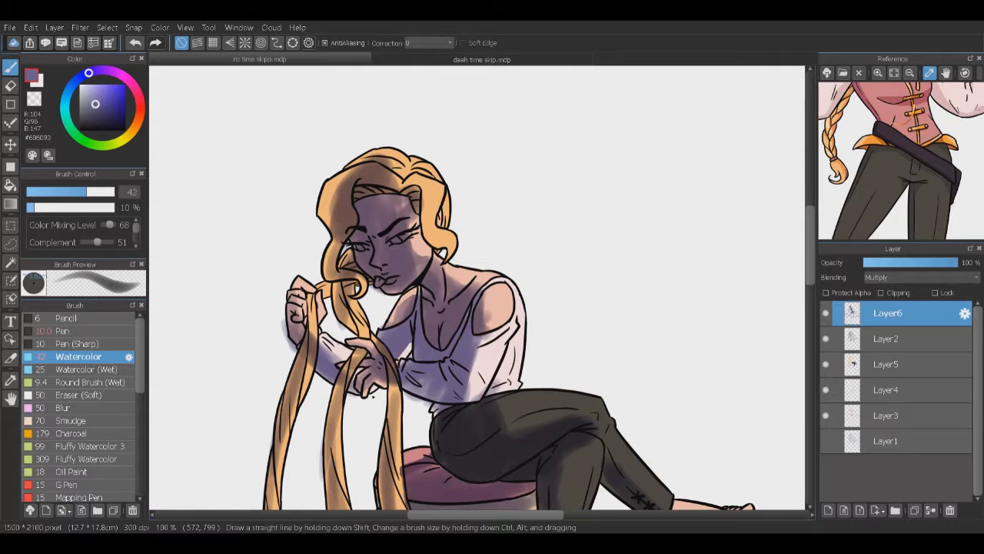
{"action": "left_click", "coordinate": [373, 396], "text": "alt"}
{"action": "left_click", "coordinate": [826, 313]}
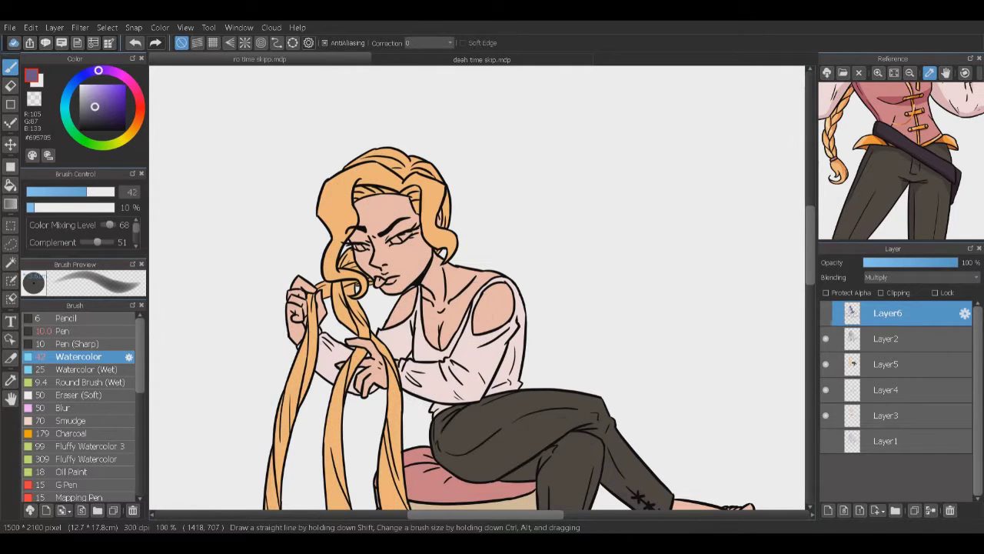
{"action": "left_click", "coordinate": [885, 441]}
{"action": "left_click", "coordinate": [828, 509]}
{"action": "left_click", "coordinate": [90, 110]}
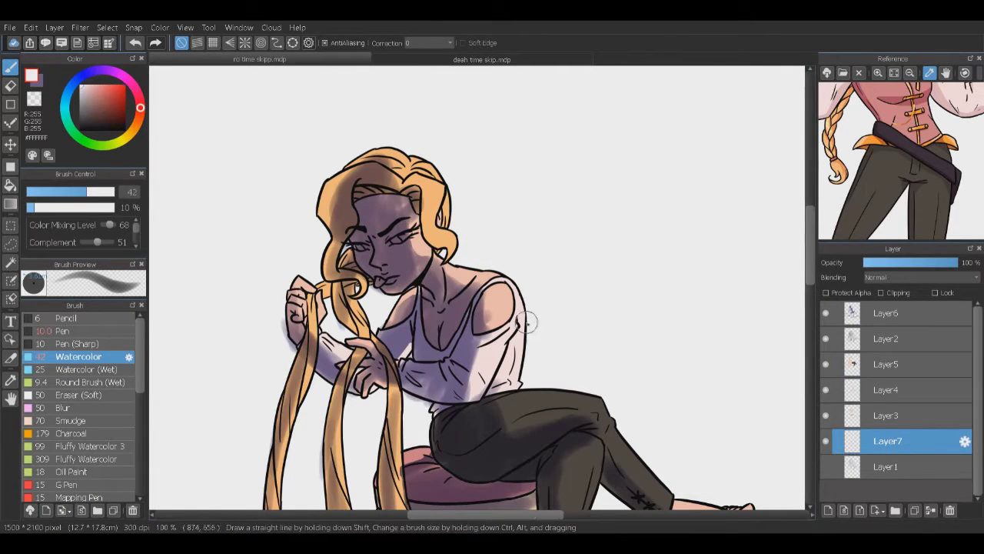
{"action": "key", "text": "g"}
{"action": "left_click", "coordinate": [81, 110]}
{"action": "left_click", "coordinate": [263, 266]}
{"action": "scroll", "coordinate": [277, 287], "scroll_direction": "down", "scroll_amount": 3}
{"action": "scroll", "coordinate": [422, 356], "scroll_direction": "up", "scroll_amount": 1}
Step: Duplicate the blouse layer Layer4 as a clipping layer above it and pick the purple shading colour #695785
{"action": "left_click", "coordinate": [886, 415]}
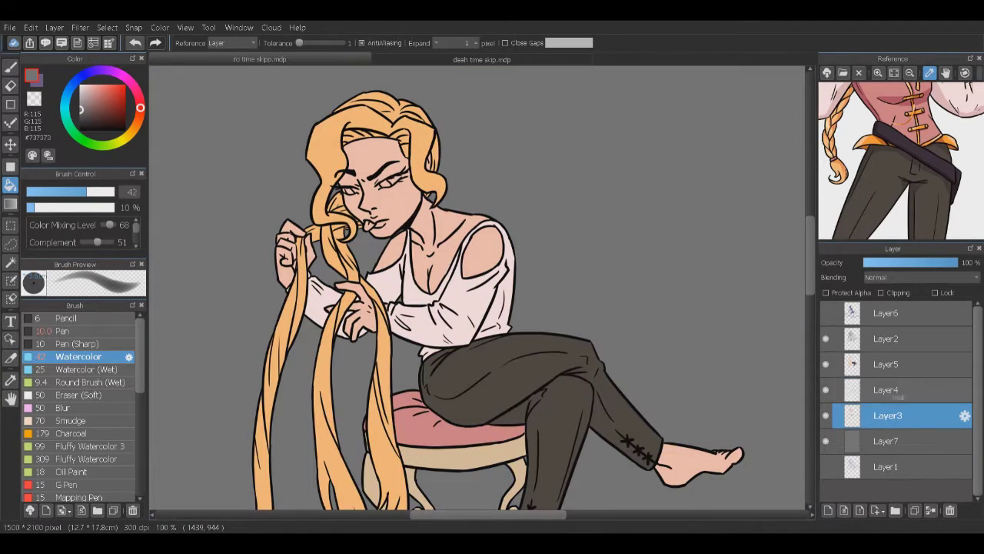
{"action": "left_click", "coordinate": [888, 390]}
{"action": "left_click", "coordinate": [915, 510]}
{"action": "left_click", "coordinate": [825, 313]}
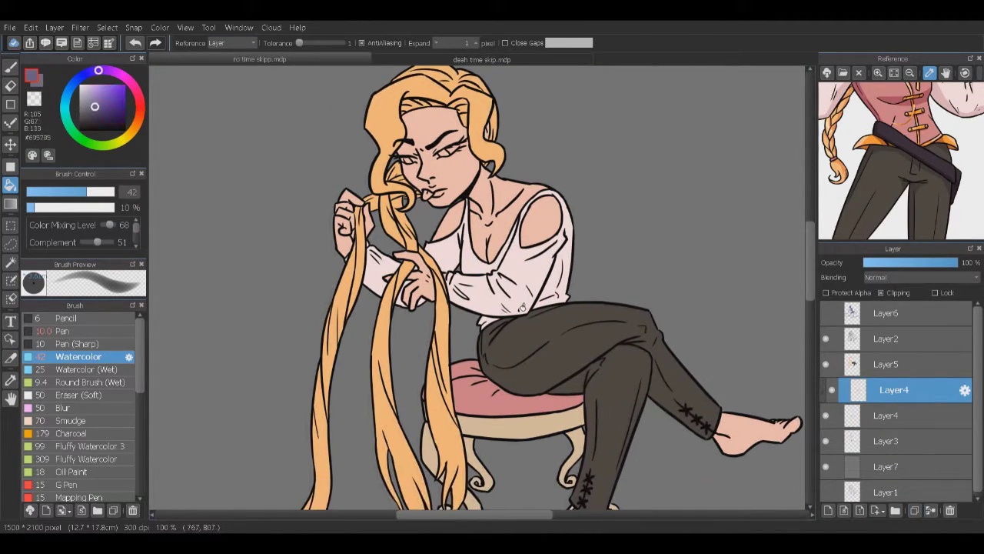
Step: Show the Multiply layer Layer6 briefly for comparison, hide it again, and choose the Watercolor (Wet) brush on the clipping Layer4
{"action": "key", "text": "ctrl+plus"}
{"action": "left_click", "coordinate": [884, 313]}
{"action": "left_click", "coordinate": [826, 313]}
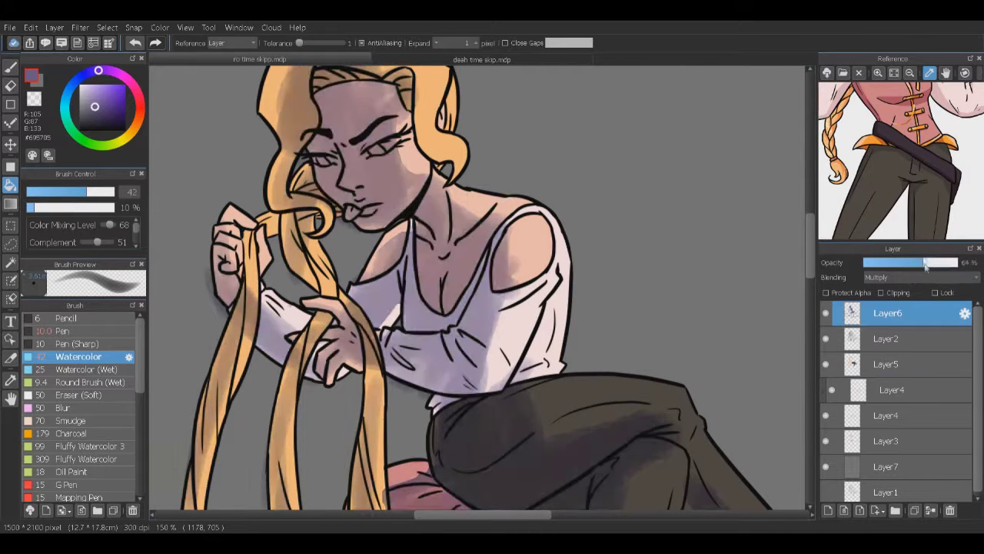
{"action": "left_click", "coordinate": [826, 313]}
{"action": "left_click", "coordinate": [826, 313]}
{"action": "left_click", "coordinate": [894, 390]}
{"action": "key", "text": "p"}
{"action": "left_click", "coordinate": [85, 369]}
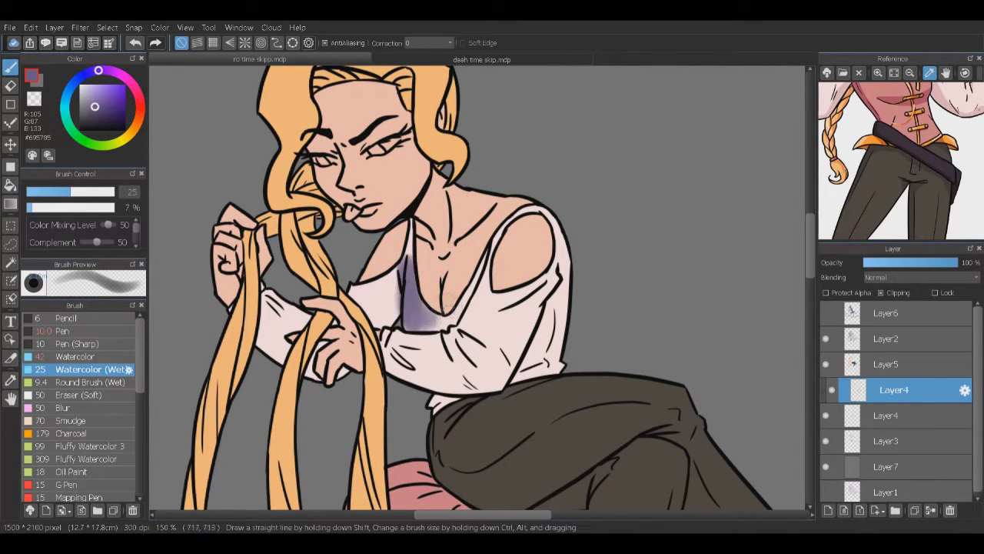
Step: Check the blouse against Layer6, and block in purple shading around the neckline, along the side and below the bare shoulder
{"action": "left_click", "coordinate": [415, 299], "text": "alt"}
{"action": "left_click", "coordinate": [826, 313]}
{"action": "left_click", "coordinate": [884, 313]}
{"action": "left_click", "coordinate": [826, 313]}
{"action": "left_click", "coordinate": [825, 313]}
{"action": "left_click", "coordinate": [825, 313]}
{"action": "left_click", "coordinate": [893, 390]}
{"action": "mouse_move", "coordinate": [415, 273]}
{"action": "left_mouse_down"}
{"action": "mouse_move", "coordinate": [396, 327]}
{"action": "mouse_move", "coordinate": [392, 319]}
{"action": "left_mouse_up"}
{"action": "left_click_drag", "start_coordinate": [415, 242], "coordinate": [384, 323]}
{"action": "left_click_drag", "start_coordinate": [484, 246], "coordinate": [482, 305]}
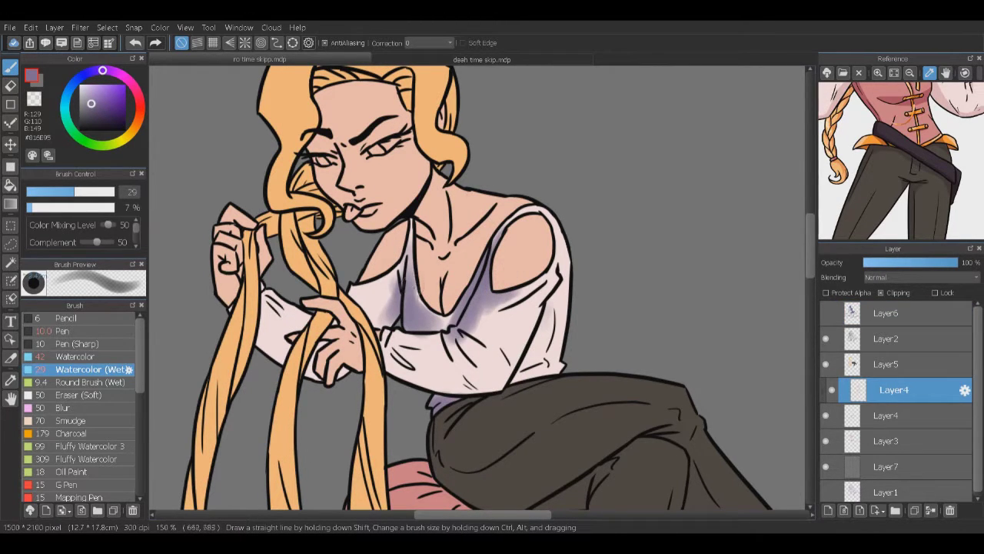
Step: Extend the purple shading over both sleeves and the lower part of the blouse with larger Watercolor (Wet) strokes
{"action": "left_click_drag", "start_coordinate": [430, 269], "coordinate": [380, 327]}
{"action": "left_click_drag", "start_coordinate": [292, 311], "coordinate": [315, 362]}
{"action": "left_click_drag", "start_coordinate": [261, 292], "coordinate": [312, 369]}
{"action": "left_click_drag", "start_coordinate": [385, 354], "coordinate": [462, 323]}
{"action": "left_click_drag", "start_coordinate": [400, 384], "coordinate": [538, 284]}
{"action": "mouse_move", "coordinate": [542, 319]}
{"action": "left_mouse_down"}
{"action": "mouse_move", "coordinate": [511, 384]}
{"action": "mouse_move", "coordinate": [500, 384]}
{"action": "left_mouse_up"}
{"action": "mouse_move", "coordinate": [452, 312]}
{"action": "left_mouse_down"}
{"action": "mouse_move", "coordinate": [452, 288]}
{"action": "mouse_move", "coordinate": [449, 311]}
{"action": "left_mouse_up"}
Step: Shift the shading colour towards pink-purple and glaze it over the blouse's side, neckline and near sleeve
{"action": "scroll", "coordinate": [452, 288], "scroll_direction": "up", "scroll_amount": 1}
{"action": "left_click", "coordinate": [114, 73]}
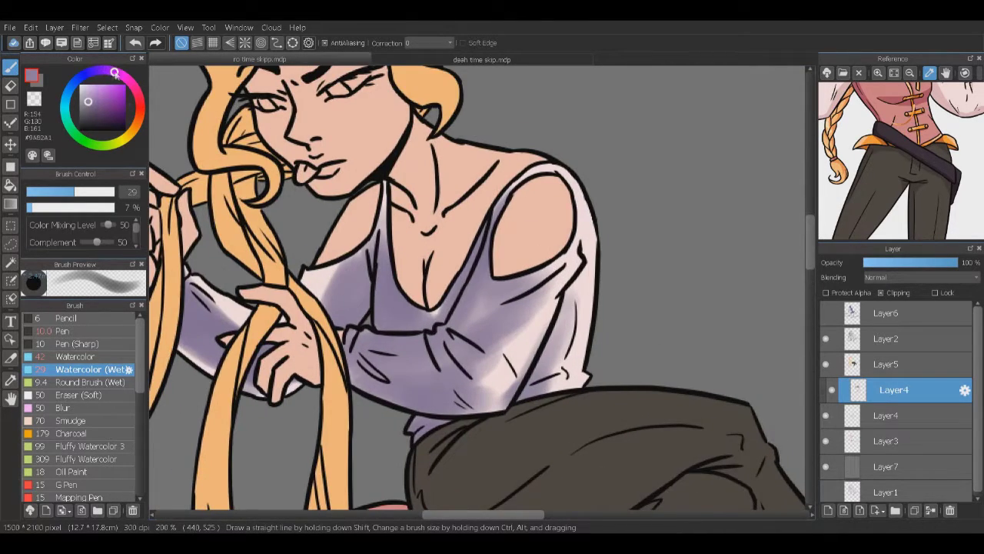
{"action": "left_click_drag", "start_coordinate": [114, 73], "coordinate": [122, 75]}
{"action": "left_click_drag", "start_coordinate": [363, 263], "coordinate": [379, 315]}
{"action": "mouse_move", "coordinate": [453, 300]}
{"action": "left_mouse_down"}
{"action": "mouse_move", "coordinate": [354, 385]}
{"action": "mouse_move", "coordinate": [438, 338]}
{"action": "mouse_move", "coordinate": [477, 246]}
{"action": "left_mouse_up"}
{"action": "mouse_move", "coordinate": [557, 308]}
{"action": "left_mouse_down"}
{"action": "mouse_move", "coordinate": [515, 400]}
{"action": "mouse_move", "coordinate": [484, 396]}
{"action": "left_mouse_up"}
Step: Pick a light pink from the blouse and blend it over the lit side of the near sleeve, the back and the far forearm
{"action": "left_click", "coordinate": [572, 315], "text": "alt"}
{"action": "left_click_drag", "start_coordinate": [542, 290], "coordinate": [470, 407]}
{"action": "mouse_move", "coordinate": [504, 196]}
{"action": "left_mouse_down"}
{"action": "mouse_move", "coordinate": [484, 296]}
{"action": "mouse_move", "coordinate": [565, 350]}
{"action": "left_mouse_up"}
{"action": "left_click_drag", "start_coordinate": [242, 326], "coordinate": [192, 291]}
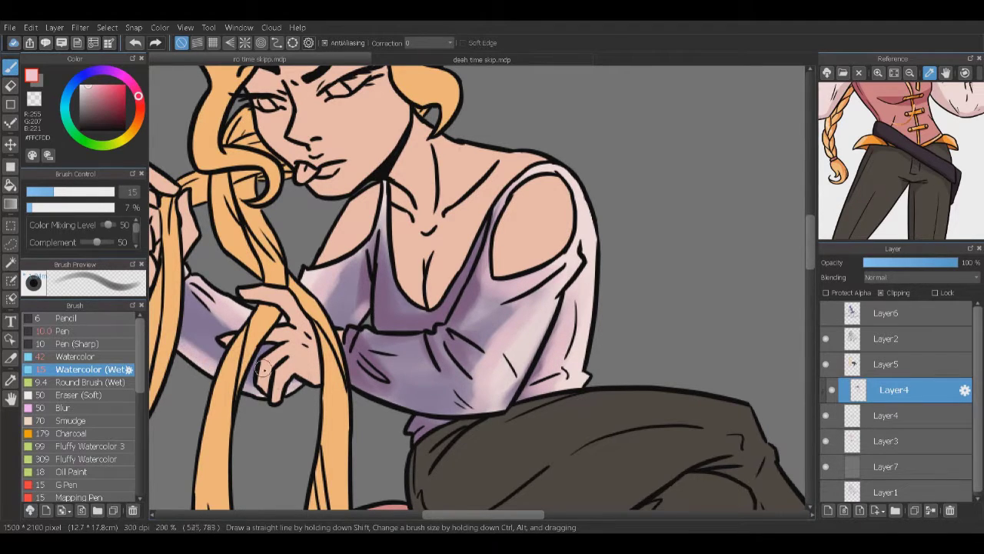
Step: Sample blouse tones and darken the chest area and the folds along the near forearm sleeve
{"action": "scroll", "coordinate": [230, 353], "scroll_direction": "up", "scroll_amount": 1}
{"action": "left_click", "coordinate": [474, 323], "text": "alt"}
{"action": "left_click", "coordinate": [557, 332], "text": "alt"}
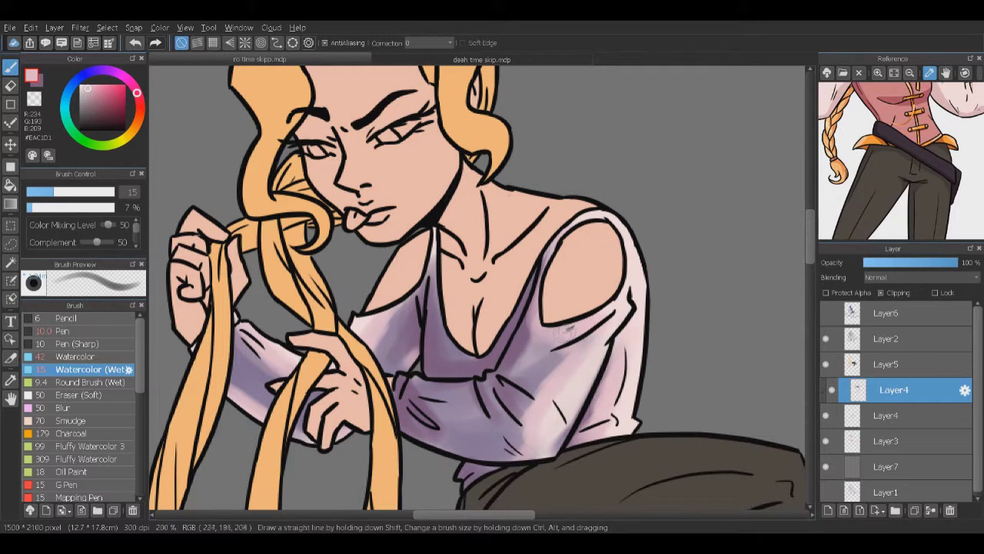
{"action": "left_click", "coordinate": [455, 371], "text": "alt"}
{"action": "mouse_move", "coordinate": [455, 370]}
{"action": "left_mouse_down"}
{"action": "mouse_move", "coordinate": [425, 332]}
{"action": "mouse_move", "coordinate": [485, 388]}
{"action": "mouse_move", "coordinate": [515, 257]}
{"action": "left_mouse_up"}
{"action": "left_click", "coordinate": [553, 323], "text": "alt"}
{"action": "left_click_drag", "start_coordinate": [442, 396], "coordinate": [492, 407]}
{"action": "left_click_drag", "start_coordinate": [388, 384], "coordinate": [484, 408]}
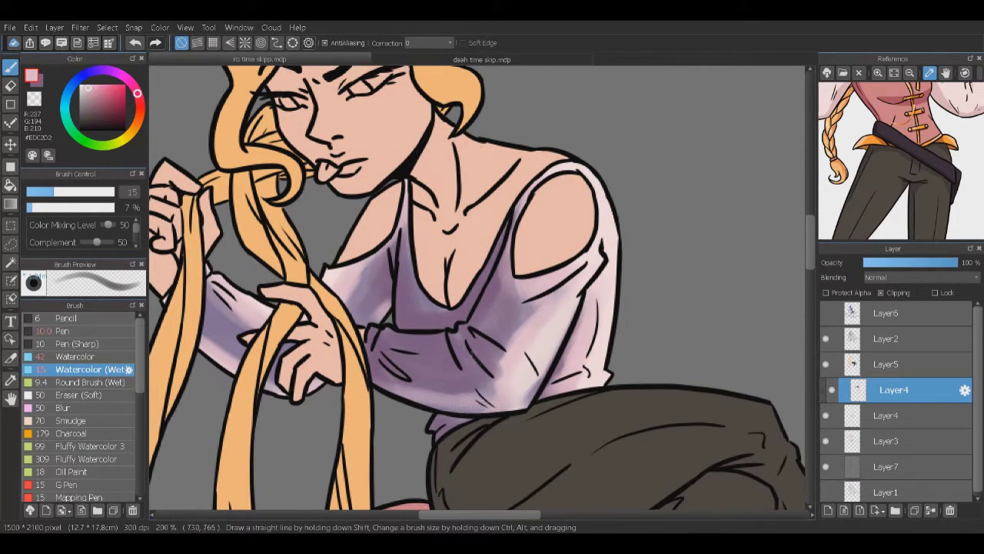
Step: Blend sampled pink and purple tones over the upper sleeve, forearm folds and blouse hem
{"action": "left_click", "coordinate": [514, 295], "text": "alt"}
{"action": "left_click_drag", "start_coordinate": [568, 311], "coordinate": [507, 273]}
{"action": "left_click", "coordinate": [453, 331], "text": "alt"}
{"action": "mouse_move", "coordinate": [453, 330]}
{"action": "left_mouse_down"}
{"action": "mouse_move", "coordinate": [369, 350]}
{"action": "mouse_move", "coordinate": [450, 342]}
{"action": "left_mouse_up"}
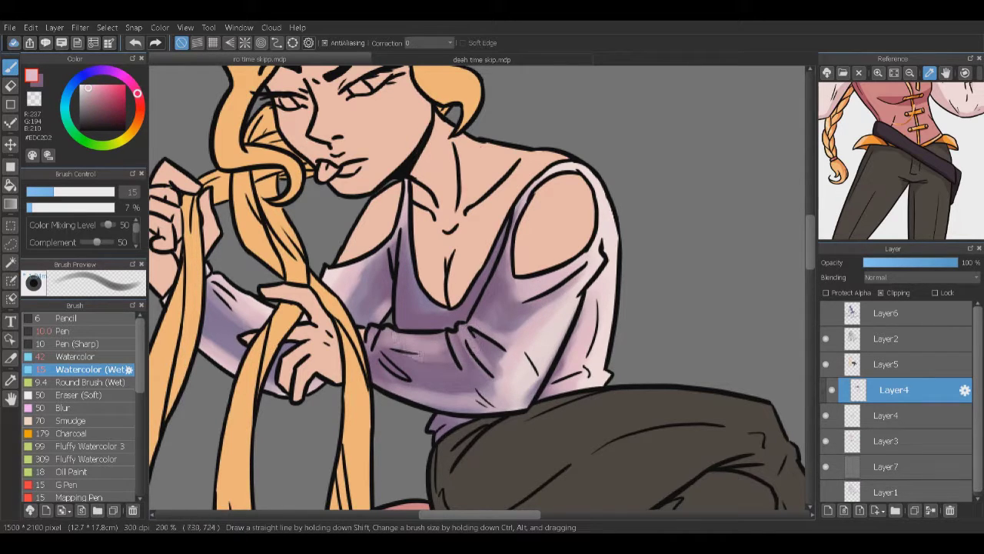
{"action": "left_click_drag", "start_coordinate": [481, 404], "coordinate": [515, 435]}
{"action": "left_click", "coordinate": [515, 435], "text": "alt"}
{"action": "mouse_move", "coordinate": [385, 346]}
{"action": "left_mouse_down"}
{"action": "mouse_move", "coordinate": [407, 292]}
{"action": "mouse_move", "coordinate": [376, 330]}
{"action": "left_mouse_up"}
Step: Shade the far forearm sleeve and the cloth beside the chest with sampled purple tones
{"action": "left_click", "coordinate": [269, 342], "text": "alt"}
{"action": "left_click_drag", "start_coordinate": [269, 361], "coordinate": [242, 384]}
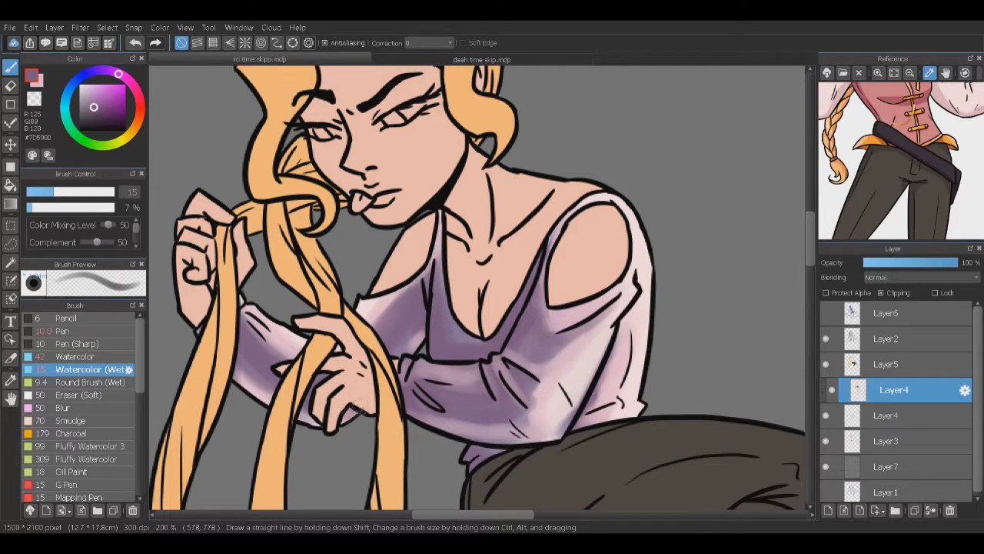
{"action": "left_click_drag", "start_coordinate": [435, 359], "coordinate": [391, 365]}
{"action": "left_click", "coordinate": [413, 243], "text": "alt"}
{"action": "left_click_drag", "start_coordinate": [451, 313], "coordinate": [423, 320]}
Step: Soften the near sleeve and neckline shading with sampled tones, using pink #E0B2C5 at brush size 21
{"action": "left_click", "coordinate": [492, 361], "text": "alt"}
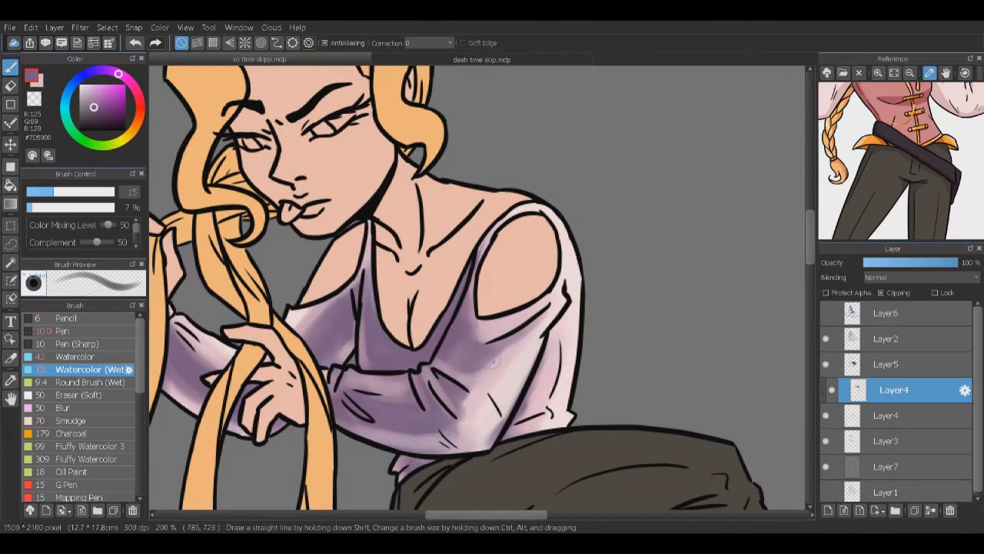
{"action": "left_click_drag", "start_coordinate": [492, 361], "coordinate": [530, 368]}
{"action": "left_click_drag", "start_coordinate": [441, 454], "coordinate": [359, 389]}
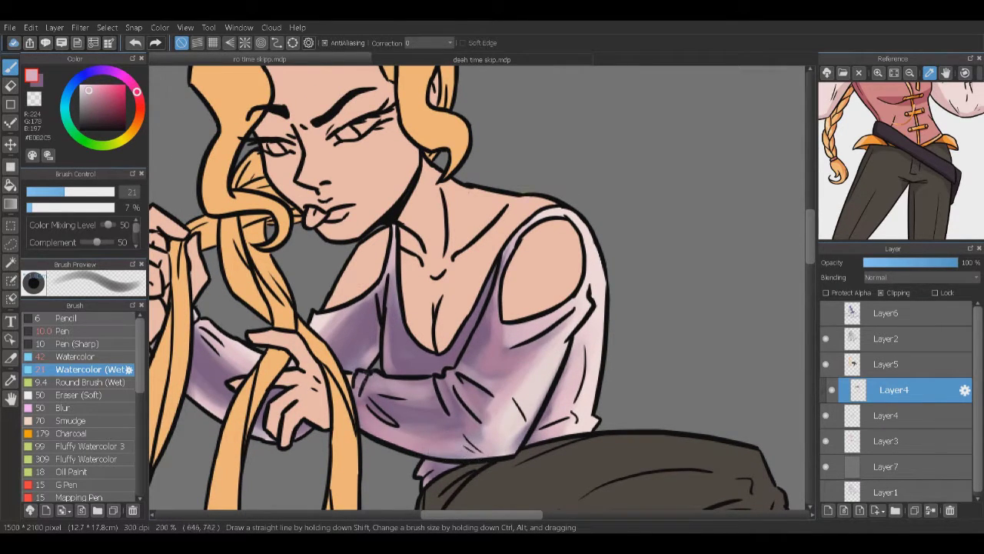
{"action": "left_click_drag", "start_coordinate": [408, 307], "coordinate": [470, 331]}
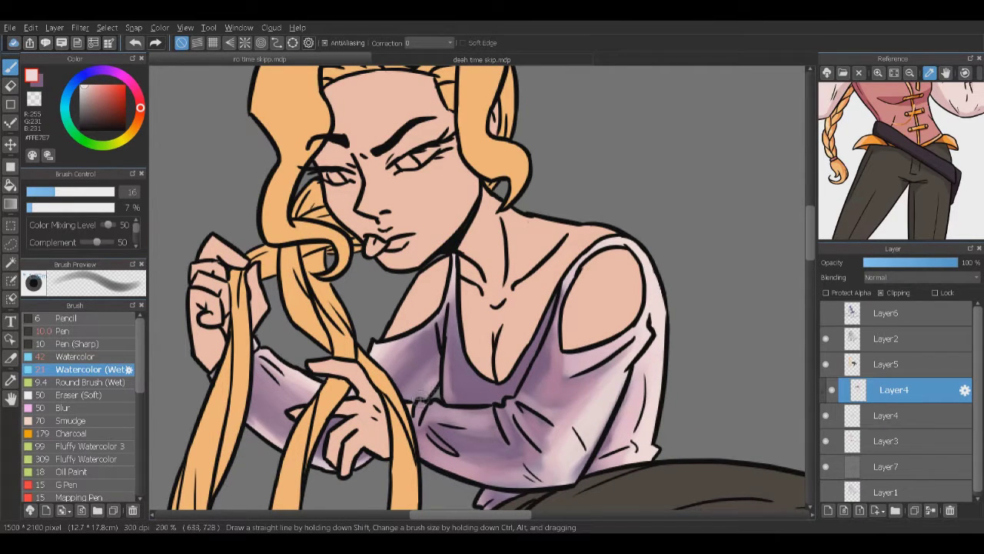
Step: Refine the sleeve folds and neckline with light pink #FFE7E7 highlights and purple #805F84 shadows at brush size 16
{"action": "left_click_drag", "start_coordinate": [425, 398], "coordinate": [412, 373]}
{"action": "left_click_drag", "start_coordinate": [561, 453], "coordinate": [592, 392]}
{"action": "left_click_drag", "start_coordinate": [465, 448], "coordinate": [413, 424]}
{"action": "mouse_move", "coordinate": [515, 422]}
{"action": "left_mouse_down"}
{"action": "mouse_move", "coordinate": [415, 385]}
{"action": "mouse_move", "coordinate": [423, 440]}
{"action": "left_mouse_up"}
{"action": "mouse_move", "coordinate": [549, 344]}
{"action": "left_mouse_down"}
{"action": "mouse_move", "coordinate": [519, 373]}
{"action": "mouse_move", "coordinate": [580, 370]}
{"action": "left_mouse_up"}
{"action": "left_click_drag", "start_coordinate": [502, 407], "coordinate": [510, 375]}
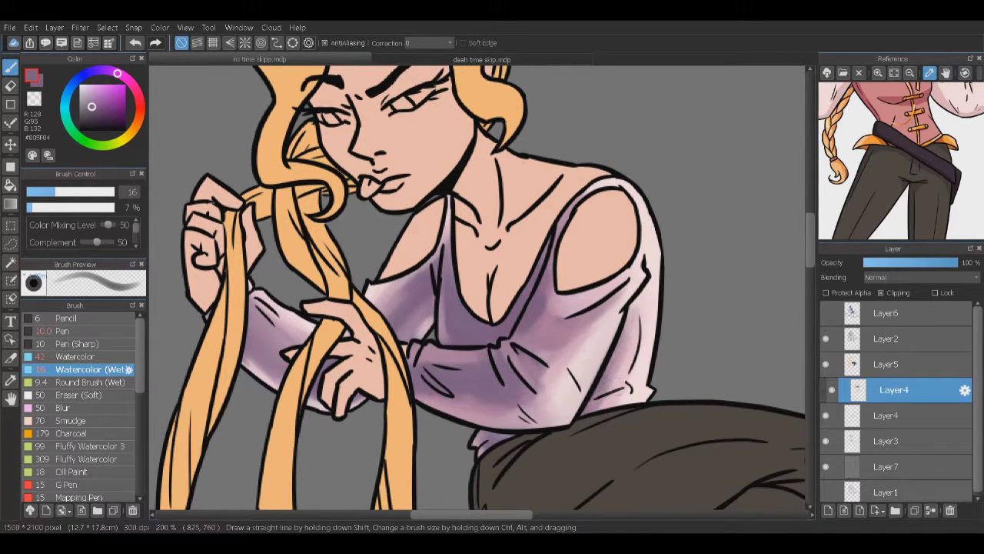
Step: Blend pale pink over the elbow and shoulder edge of the near sleeve and touch up the shading by the far sleeve
{"action": "left_click_drag", "start_coordinate": [565, 406], "coordinate": [580, 419]}
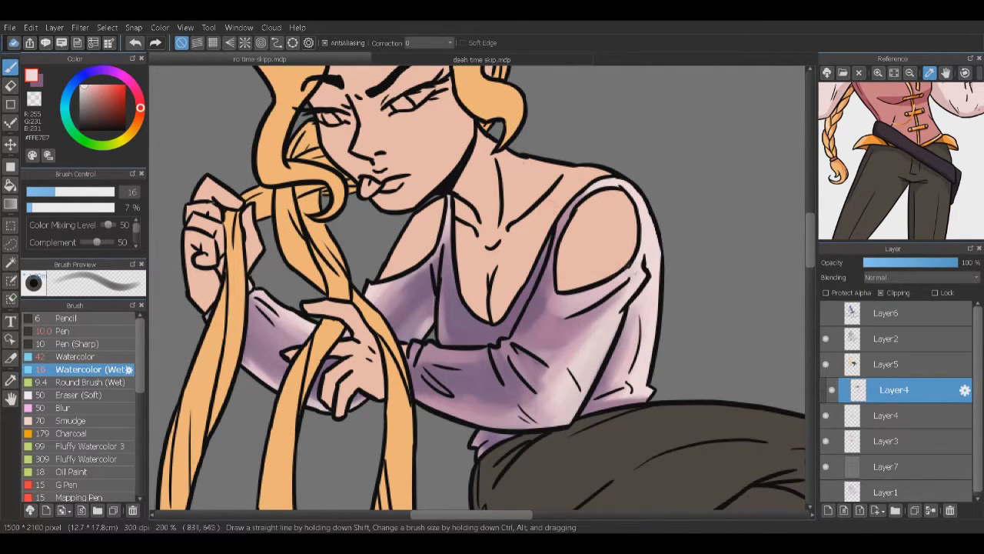
{"action": "mouse_move", "coordinate": [615, 337]}
{"action": "left_mouse_down"}
{"action": "mouse_move", "coordinate": [588, 286]}
{"action": "mouse_move", "coordinate": [561, 311]}
{"action": "mouse_move", "coordinate": [638, 286]}
{"action": "left_mouse_up"}
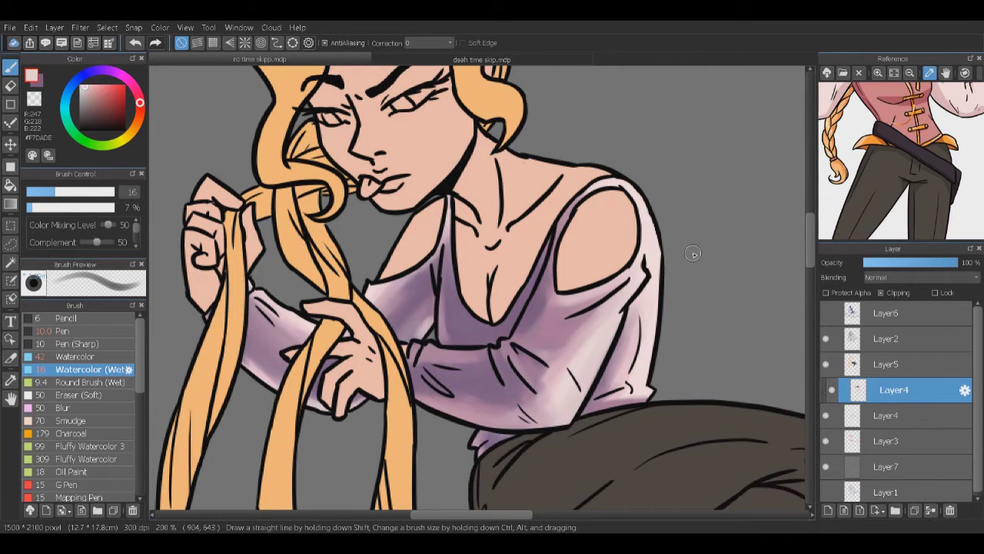
{"action": "left_click_drag", "start_coordinate": [692, 253], "coordinate": [720, 269]}
{"action": "left_click_drag", "start_coordinate": [400, 304], "coordinate": [423, 316]}
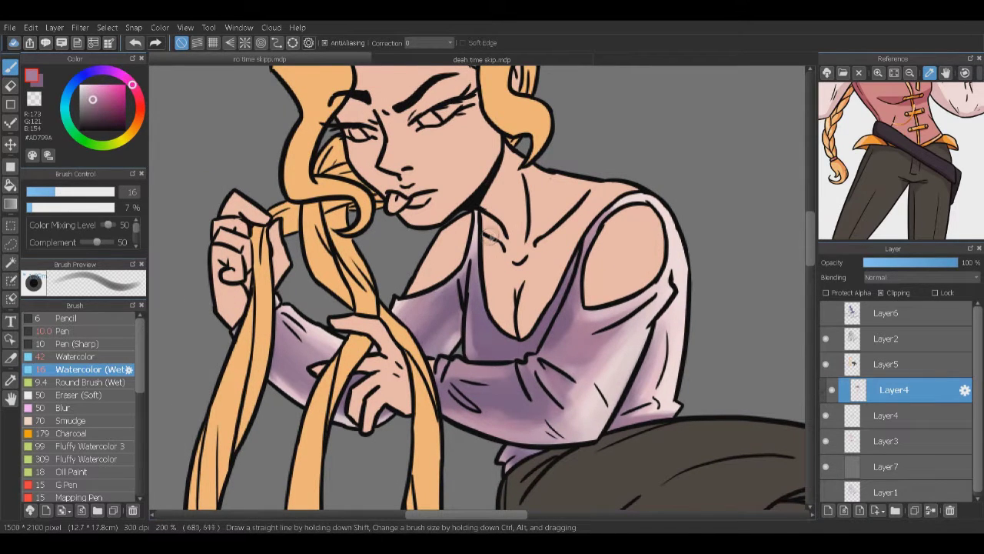
Step: Compare the blouse with Layer6, hide that layer again, and deepen the chest, forearm and side shadows with dark purple #401D45
{"action": "scroll", "coordinate": [457, 496], "scroll_direction": "down", "scroll_amount": 4}
{"action": "scroll", "coordinate": [457, 307], "scroll_direction": "up", "scroll_amount": 3}
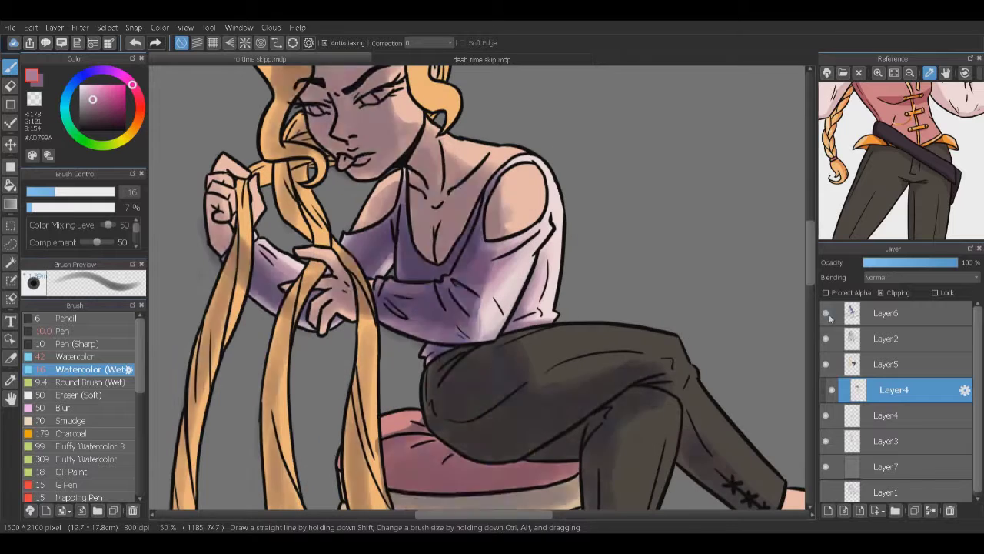
{"action": "left_click", "coordinate": [825, 313]}
{"action": "left_click", "coordinate": [826, 313]}
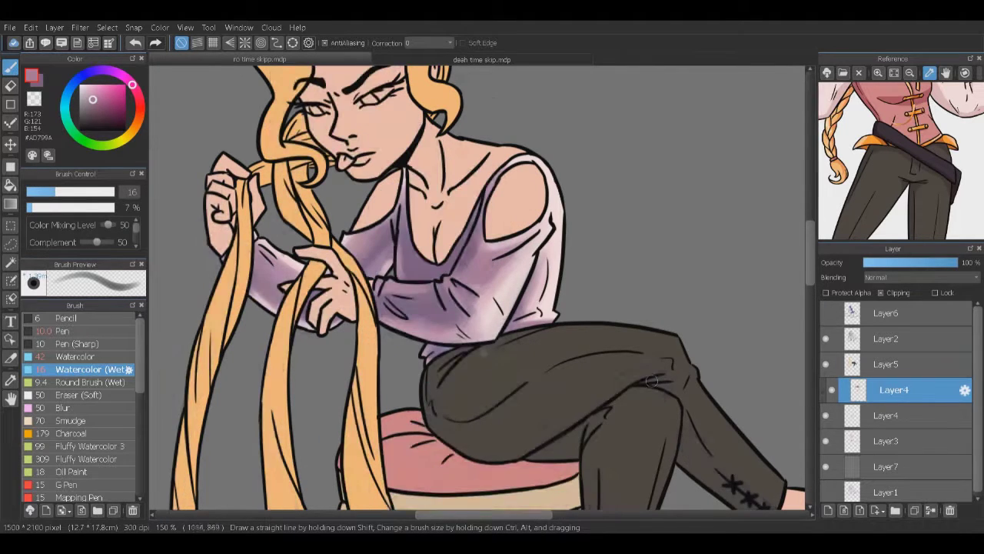
{"action": "scroll", "coordinate": [652, 381], "scroll_direction": "up", "scroll_amount": 2}
{"action": "mouse_move", "coordinate": [481, 265]}
{"action": "left_mouse_down"}
{"action": "mouse_move", "coordinate": [430, 282]}
{"action": "mouse_move", "coordinate": [436, 273]}
{"action": "mouse_move", "coordinate": [400, 330]}
{"action": "left_mouse_up"}
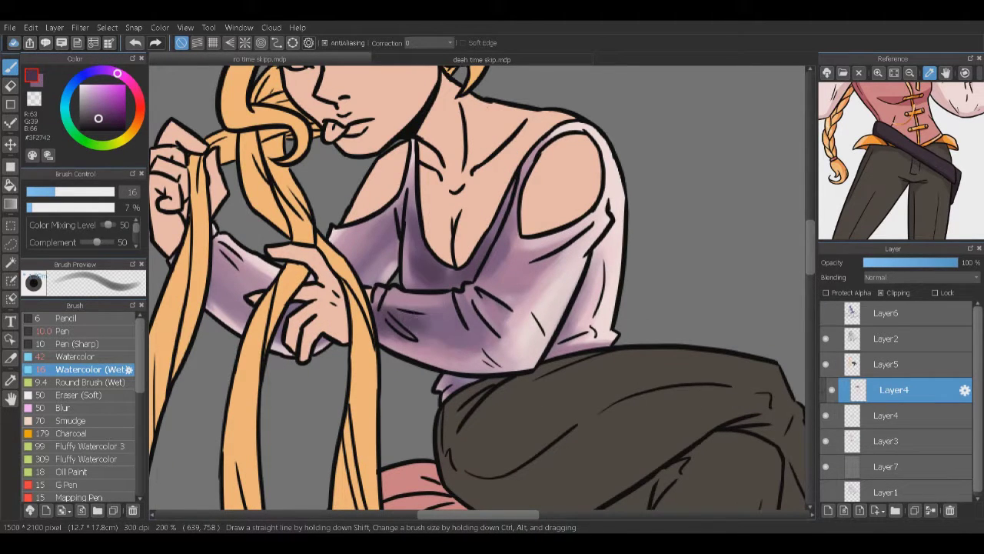
{"action": "left_click_drag", "start_coordinate": [492, 300], "coordinate": [404, 346]}
{"action": "left_click_drag", "start_coordinate": [401, 211], "coordinate": [355, 269]}
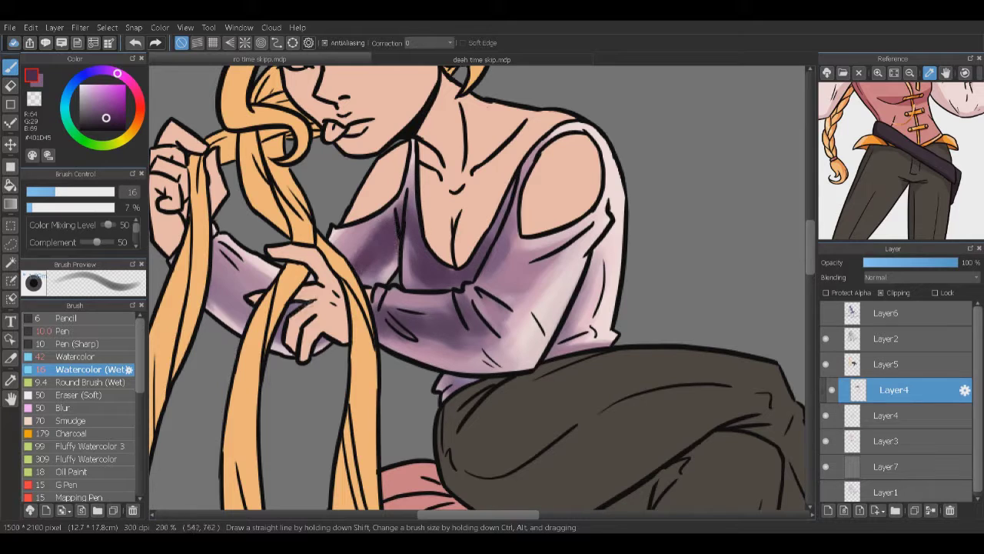
Step: Darken the far forearm sleeve with dark purple and blend it using tones sampled from the blouse
{"action": "mouse_move", "coordinate": [261, 246]}
{"action": "left_mouse_down"}
{"action": "mouse_move", "coordinate": [208, 327]}
{"action": "mouse_move", "coordinate": [242, 330]}
{"action": "left_mouse_up"}
{"action": "left_click", "coordinate": [230, 304], "text": "alt"}
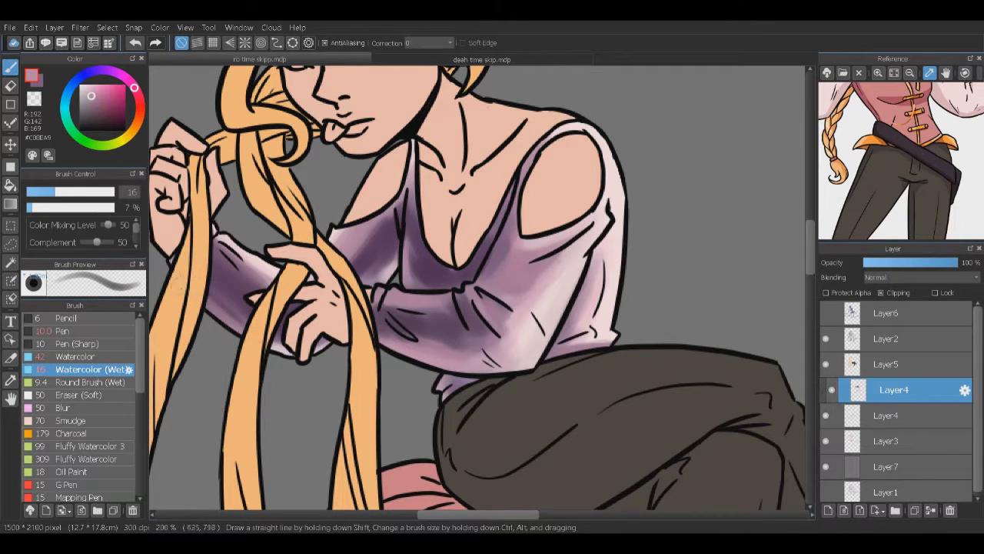
{"action": "left_click", "coordinate": [374, 240], "text": "alt"}
{"action": "left_click_drag", "start_coordinate": [269, 261], "coordinate": [242, 283]}
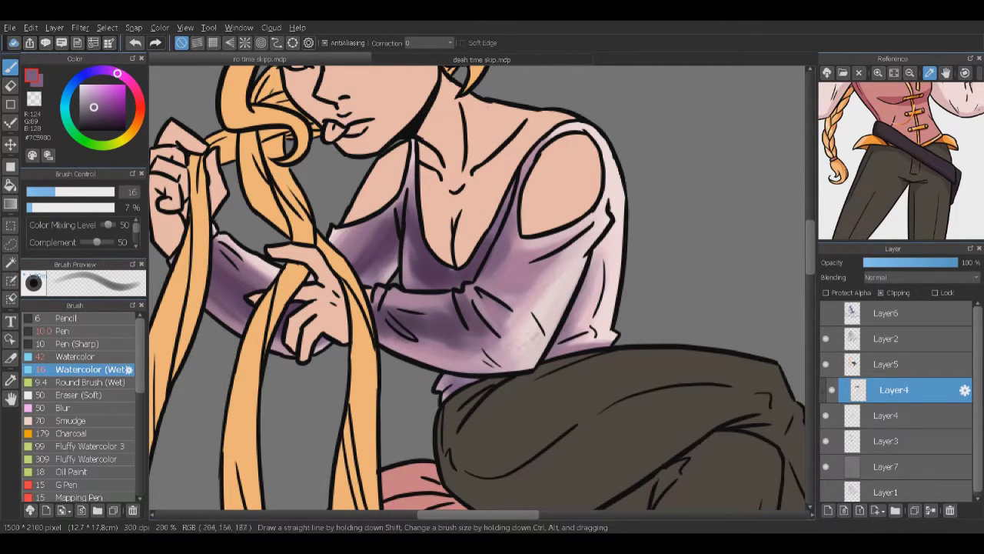
{"action": "left_click", "coordinate": [254, 258], "text": "alt"}
{"action": "left_click_drag", "start_coordinate": [273, 245], "coordinate": [219, 277]}
Step: Deepen the shadows on the far cuff, below the neckline and along the near forearm folds with dark purple
{"action": "left_click_drag", "start_coordinate": [347, 387], "coordinate": [410, 406]}
{"action": "left_click", "coordinate": [411, 407], "text": "alt"}
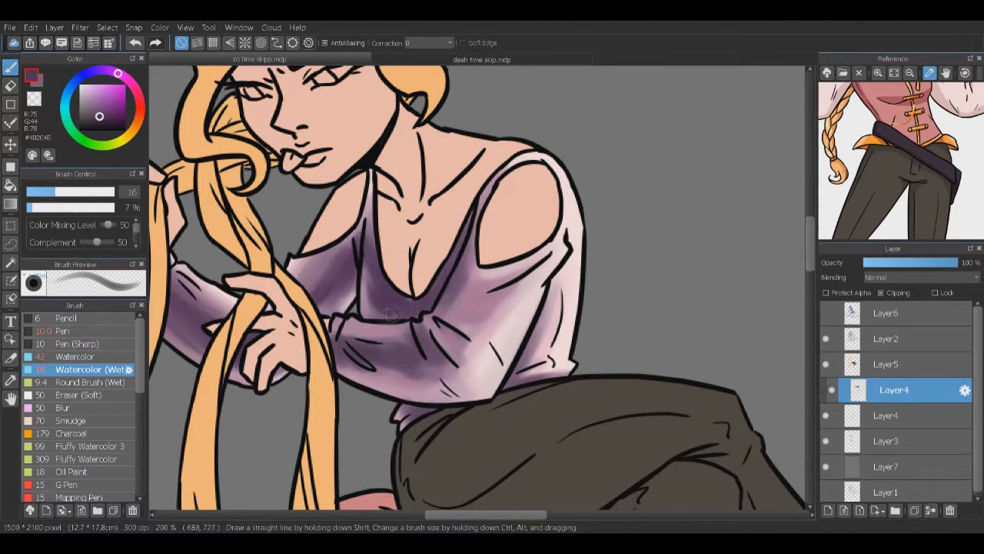
{"action": "left_click_drag", "start_coordinate": [390, 308], "coordinate": [369, 271]}
{"action": "left_click", "coordinate": [368, 253], "text": "alt"}
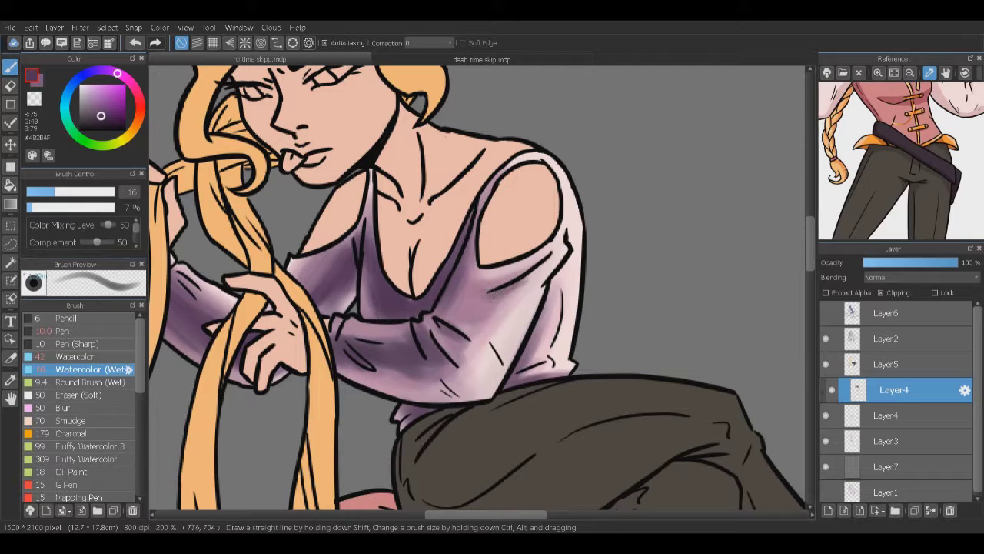
{"action": "mouse_move", "coordinate": [456, 297]}
{"action": "left_mouse_down"}
{"action": "mouse_move", "coordinate": [489, 307]}
{"action": "mouse_move", "coordinate": [445, 312]}
{"action": "left_mouse_up"}
{"action": "left_click_drag", "start_coordinate": [461, 308], "coordinate": [478, 319]}
{"action": "mouse_move", "coordinate": [344, 324]}
{"action": "left_mouse_down"}
{"action": "mouse_move", "coordinate": [407, 343]}
{"action": "mouse_move", "coordinate": [431, 393]}
{"action": "left_mouse_up"}
Step: Sample blouse tones and blend the shading along the sleeve's underside, the hem and the upper sleeve
{"action": "left_click", "coordinate": [415, 331], "text": "alt"}
{"action": "left_click", "coordinate": [496, 402], "text": "alt"}
{"action": "left_click", "coordinate": [496, 402], "text": "alt"}
{"action": "scroll", "coordinate": [495, 402], "scroll_direction": "down", "scroll_amount": 1}
{"action": "left_click_drag", "start_coordinate": [442, 406], "coordinate": [567, 356]}
{"action": "scroll", "coordinate": [566, 356], "scroll_direction": "up", "scroll_amount": 1}
{"action": "left_click", "coordinate": [500, 492], "text": "alt"}
{"action": "left_click_drag", "start_coordinate": [455, 205], "coordinate": [362, 313]}
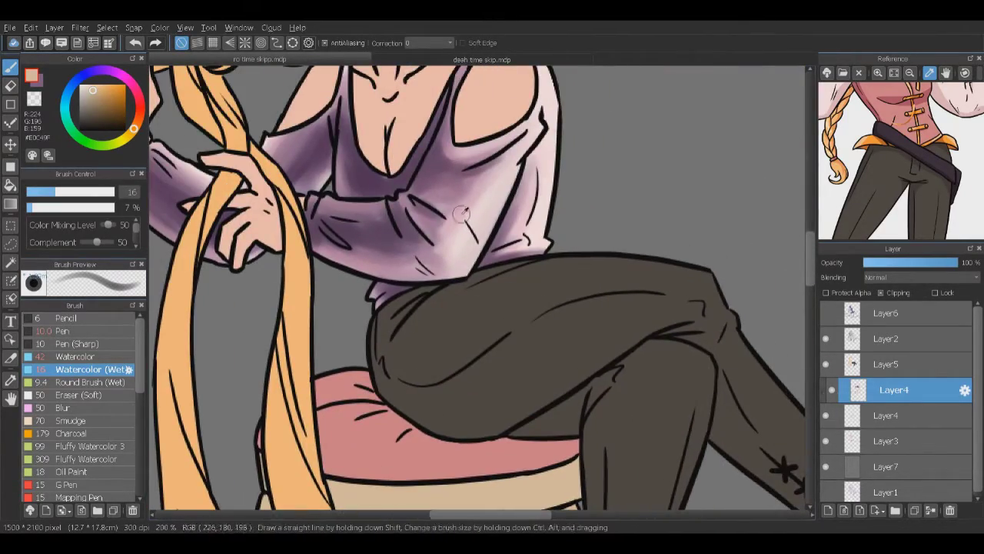
Step: Refine the elbow folds of the near sleeve with sampled pink-purple tones at brush size 13.3
{"action": "left_click", "coordinate": [471, 240], "text": "alt"}
{"action": "left_click", "coordinate": [471, 241], "text": "alt"}
{"action": "left_click", "coordinate": [431, 265], "text": "alt"}
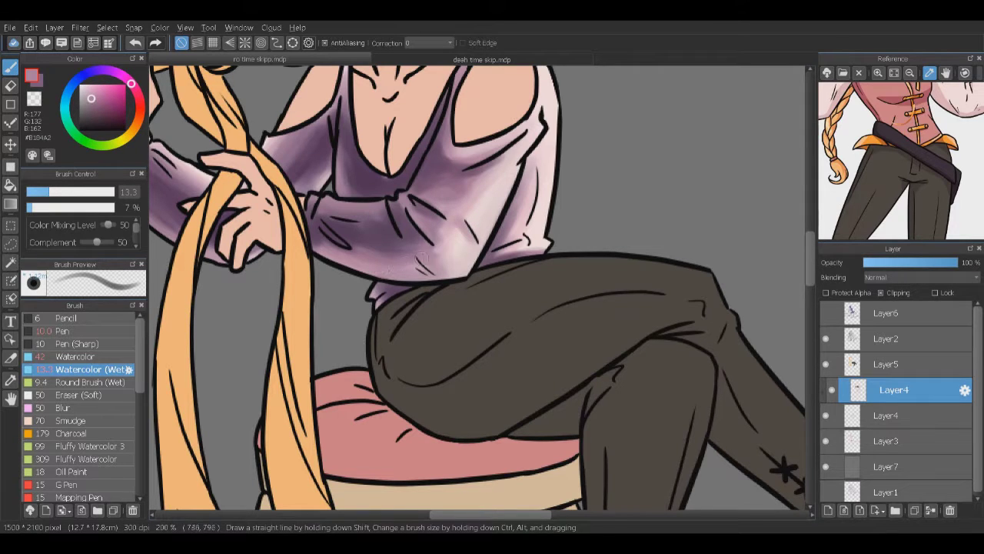
{"action": "left_click_drag", "start_coordinate": [427, 261], "coordinate": [432, 282]}
{"action": "left_click", "coordinate": [453, 292], "text": "alt"}
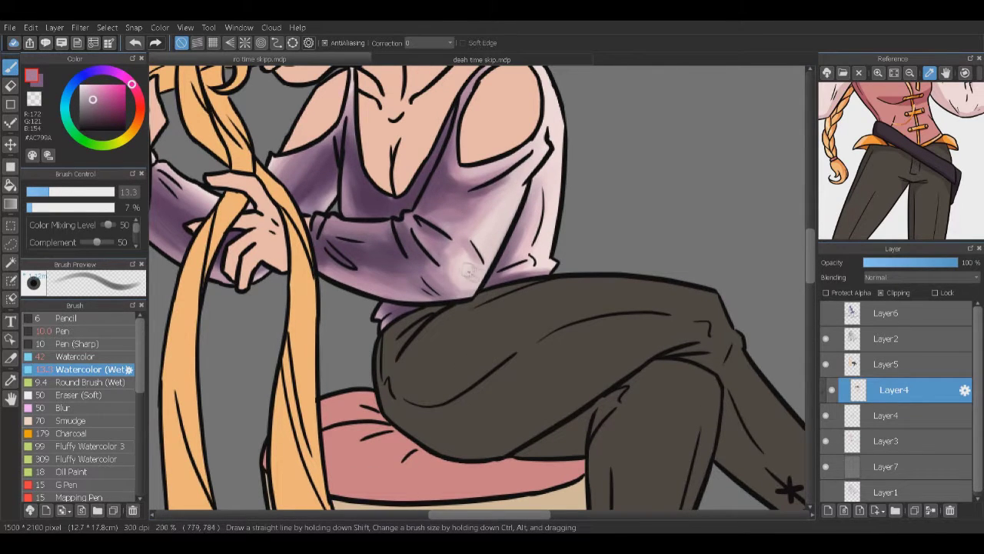
Step: Blend sampled light pink over the back of the blouse and the upper sleeve folds
{"action": "left_click", "coordinate": [468, 270], "text": "alt"}
{"action": "left_click_drag", "start_coordinate": [533, 173], "coordinate": [517, 245]}
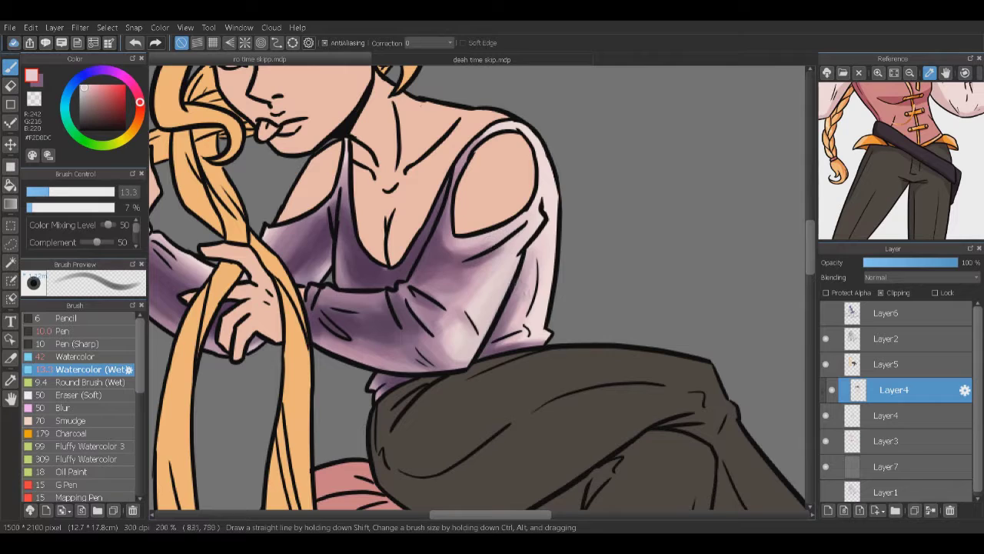
{"action": "left_click", "coordinate": [494, 255], "text": "alt"}
{"action": "left_click_drag", "start_coordinate": [468, 282], "coordinate": [452, 287]}
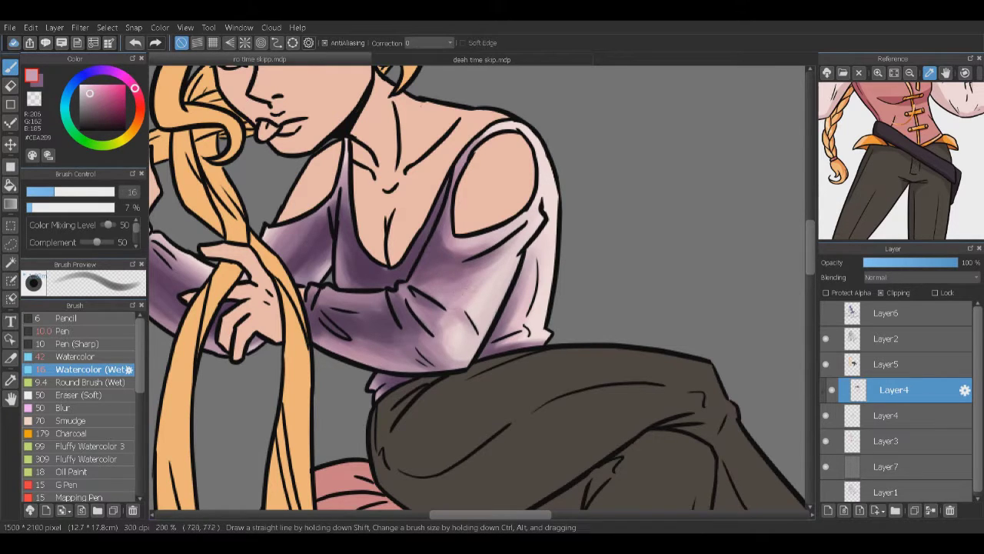
Step: Check the stool against Layer6's shadows, pick the dark purple #583559, and shade the stool's seat frame
{"action": "scroll", "coordinate": [424, 448], "scroll_direction": "down", "scroll_amount": 5}
{"action": "left_click", "coordinate": [211, 274], "text": "alt"}
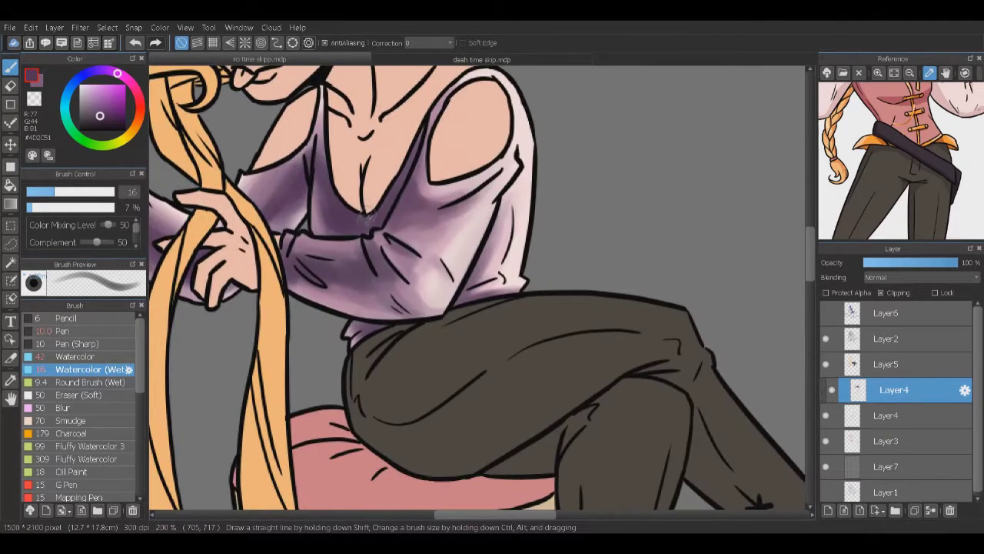
{"action": "scroll", "coordinate": [423, 448], "scroll_direction": "down", "scroll_amount": 4}
{"action": "scroll", "coordinate": [300, 297], "scroll_direction": "down", "scroll_amount": 5}
{"action": "scroll", "coordinate": [300, 297], "scroll_direction": "up", "scroll_amount": 5}
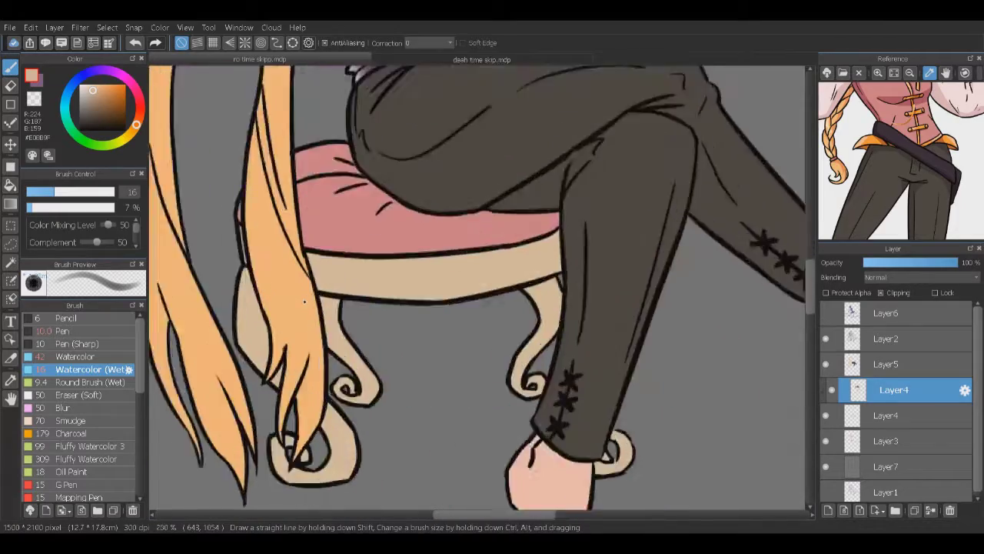
{"action": "scroll", "coordinate": [476, 308], "scroll_direction": "down", "scroll_amount": 3}
{"action": "left_click", "coordinate": [584, 231], "text": "alt"}
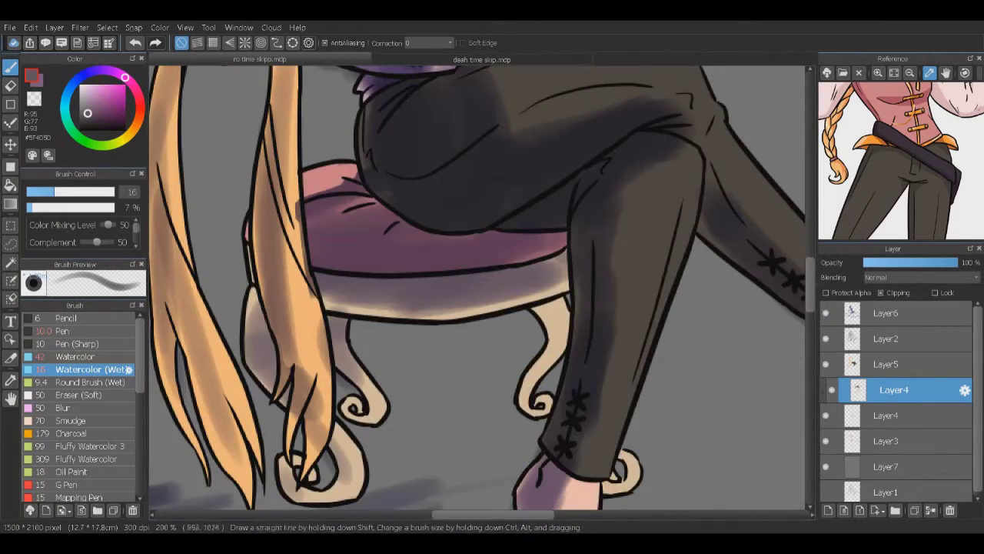
{"action": "scroll", "coordinate": [476, 308], "scroll_direction": "up", "scroll_amount": 3}
{"action": "scroll", "coordinate": [477, 308], "scroll_direction": "down", "scroll_amount": 3}
{"action": "left_click", "coordinate": [538, 230], "text": "alt"}
{"action": "scroll", "coordinate": [477, 307], "scroll_direction": "up", "scroll_amount": 3}
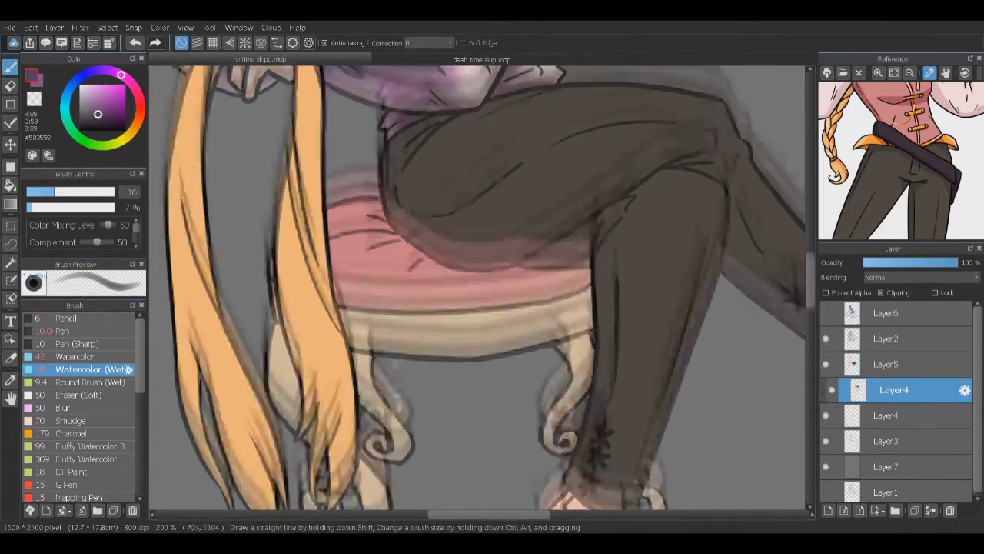
{"action": "mouse_move", "coordinate": [511, 265]}
{"action": "left_mouse_down"}
{"action": "mouse_move", "coordinate": [581, 265]}
{"action": "mouse_move", "coordinate": [339, 281]}
{"action": "left_mouse_up"}
{"action": "left_click_drag", "start_coordinate": [499, 288], "coordinate": [338, 296]}
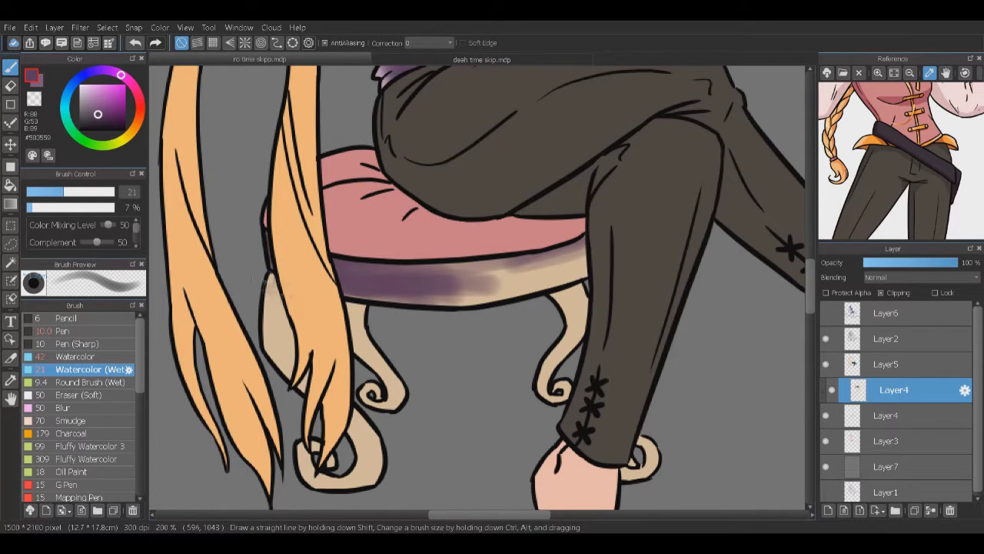
Step: Shade the stool's curled legs, side panel and the rest of the seat frame with dark purple #583559
{"action": "left_click_drag", "start_coordinate": [273, 277], "coordinate": [300, 388]}
{"action": "left_click_drag", "start_coordinate": [288, 339], "coordinate": [277, 377]}
{"action": "left_click_drag", "start_coordinate": [361, 425], "coordinate": [342, 481]}
{"action": "mouse_move", "coordinate": [319, 442]}
{"action": "left_mouse_down"}
{"action": "mouse_move", "coordinate": [304, 469]}
{"action": "mouse_move", "coordinate": [361, 489]}
{"action": "left_mouse_up"}
{"action": "left_click_drag", "start_coordinate": [619, 471], "coordinate": [652, 478]}
{"action": "left_click_drag", "start_coordinate": [577, 280], "coordinate": [565, 330]}
{"action": "mouse_move", "coordinate": [419, 284]}
{"action": "left_mouse_down"}
{"action": "mouse_move", "coordinate": [558, 269]}
{"action": "mouse_move", "coordinate": [603, 250]}
{"action": "left_mouse_up"}
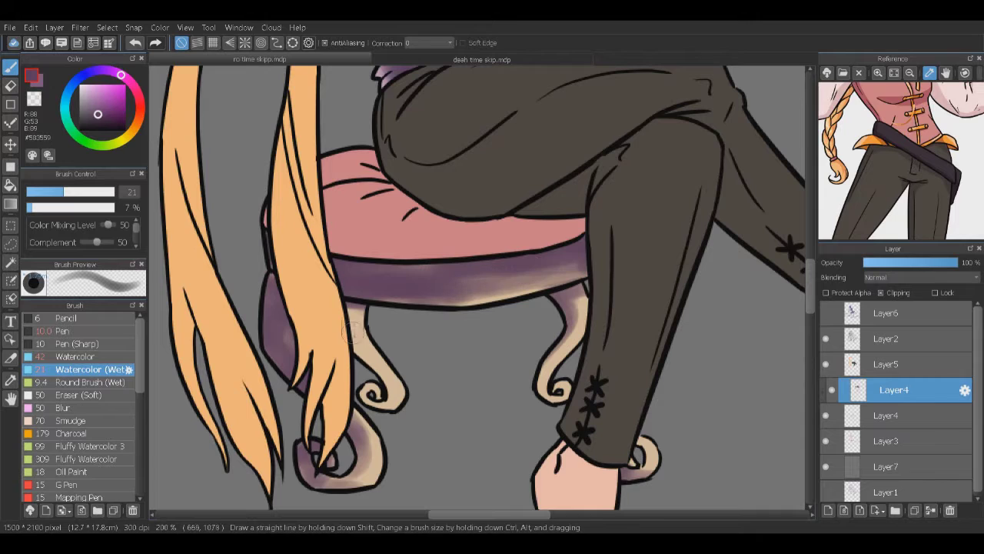
Step: Blend sampled mid-tones between the purple shadow and the beige along the lit part of the stool's seat frame
{"action": "left_click", "coordinate": [477, 284], "text": "alt"}
{"action": "left_click_drag", "start_coordinate": [446, 300], "coordinate": [530, 296]}
{"action": "left_click", "coordinate": [483, 283], "text": "alt"}
{"action": "left_click_drag", "start_coordinate": [565, 265], "coordinate": [488, 273]}
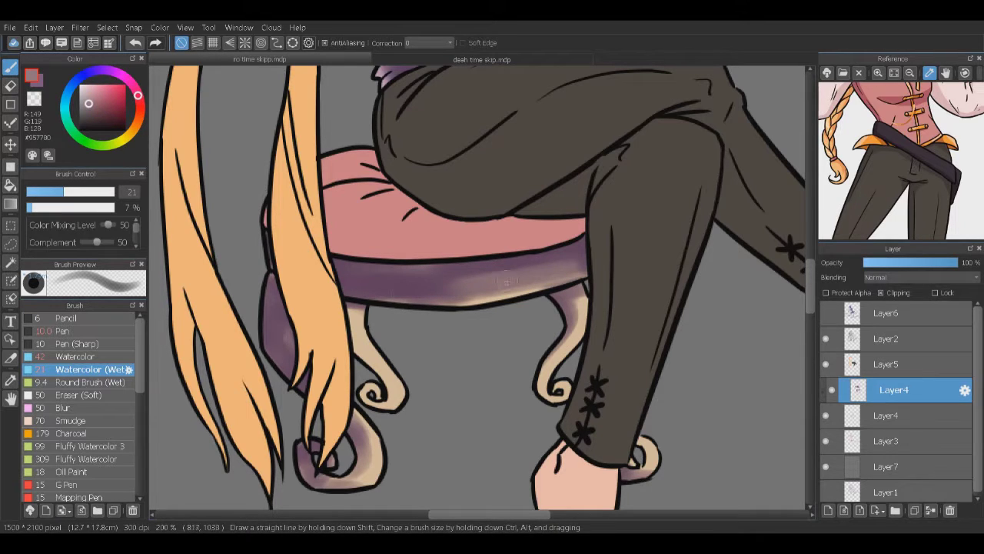
{"action": "mouse_move", "coordinate": [547, 277]}
{"action": "left_mouse_down"}
{"action": "mouse_move", "coordinate": [496, 283]}
{"action": "mouse_move", "coordinate": [531, 292]}
{"action": "mouse_move", "coordinate": [461, 296]}
{"action": "left_mouse_up"}
{"action": "left_click", "coordinate": [477, 294], "text": "alt"}
{"action": "left_click", "coordinate": [492, 292], "text": "alt"}
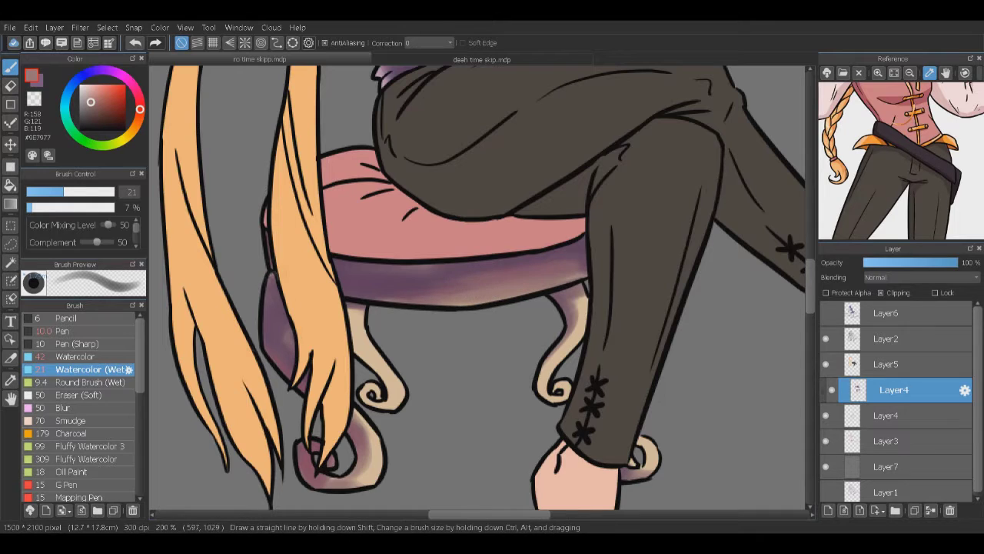
Step: Soften the side panel and curled legs with muted pink-brown #9E7977, reducing the brush to 13 for the thin legs
{"action": "left_click_drag", "start_coordinate": [273, 284], "coordinate": [278, 384]}
{"action": "left_click_drag", "start_coordinate": [378, 484], "coordinate": [363, 426]}
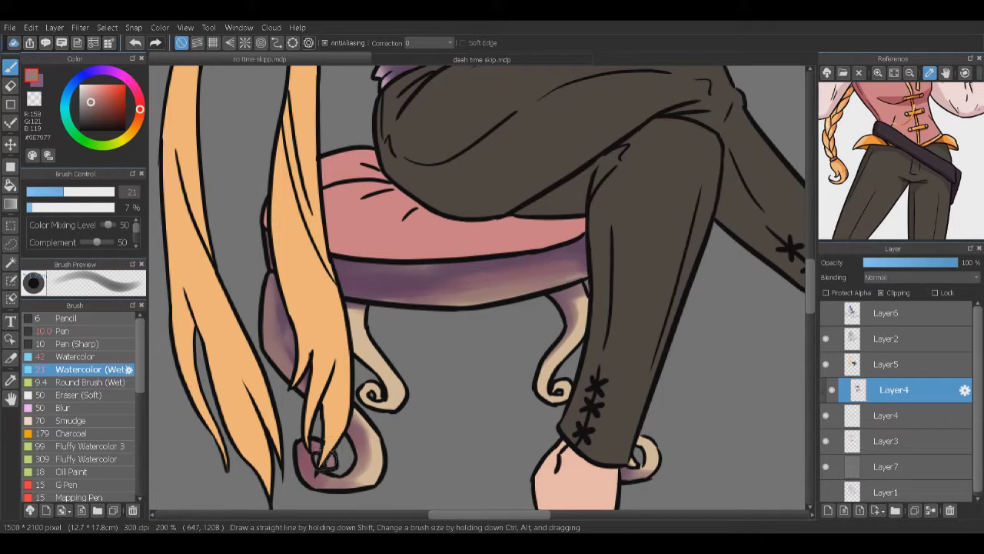
{"action": "left_click_drag", "start_coordinate": [361, 483], "coordinate": [339, 466]}
{"action": "left_click", "coordinate": [373, 438], "text": "alt"}
{"action": "left_click", "coordinate": [345, 331], "text": "alt"}
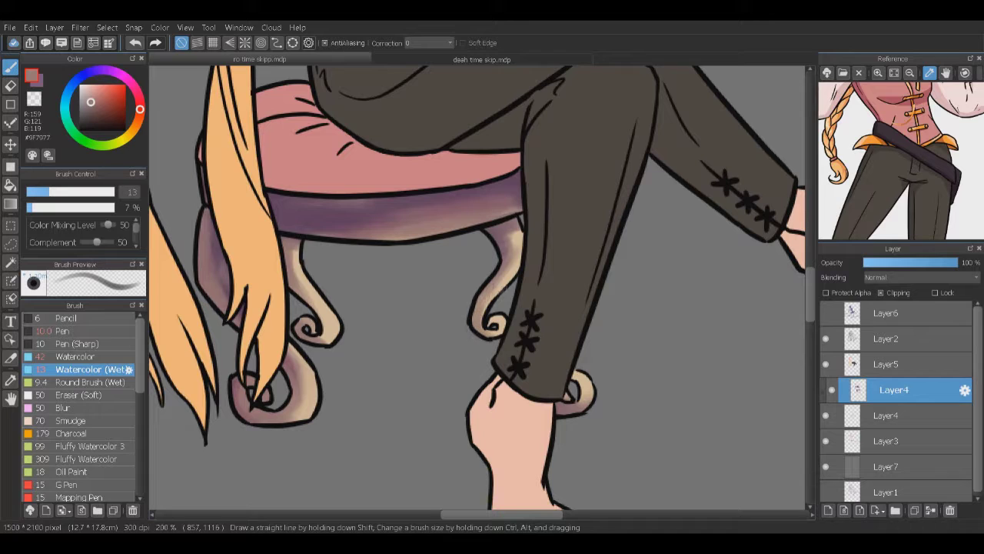
{"action": "left_click", "coordinate": [481, 307], "text": "alt"}
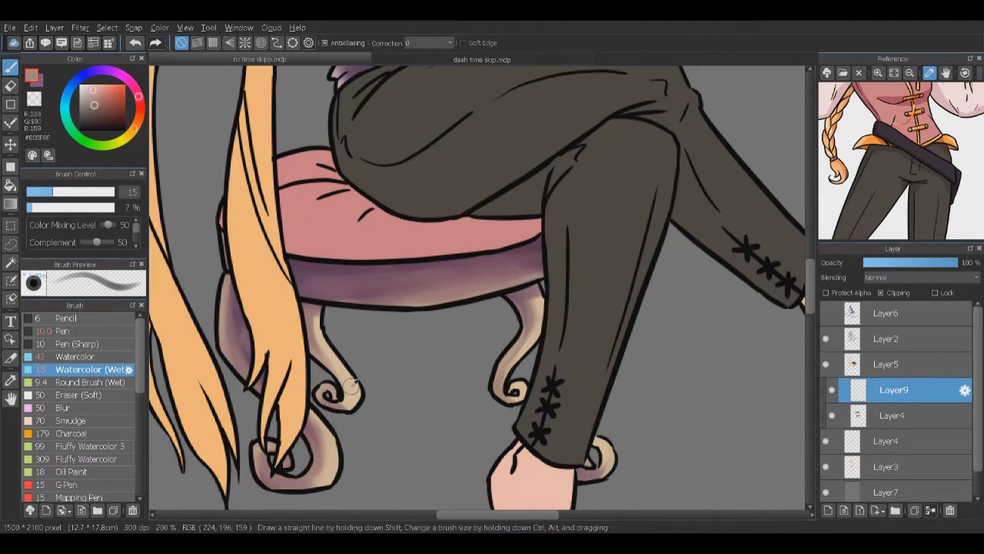
Step: Draw wood-grain lines on the stool in #C3906C with the size 6 Pencil on Layer9, set to Multiply at 75% opacity
{"action": "left_click", "coordinate": [68, 318]}
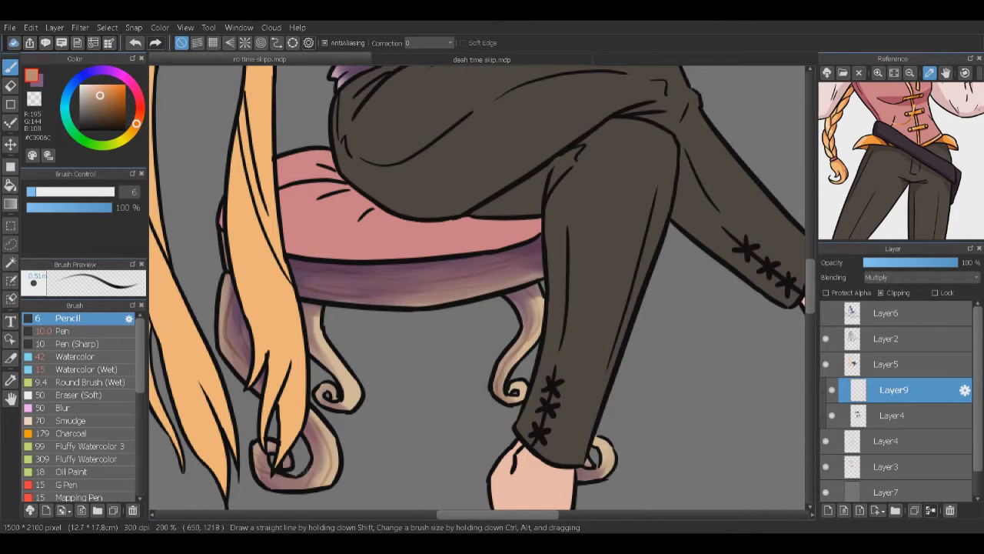
{"action": "scroll", "coordinate": [481, 292], "scroll_direction": "down", "scroll_amount": 1}
{"action": "scroll", "coordinate": [592, 450], "scroll_direction": "up", "scroll_amount": 3}
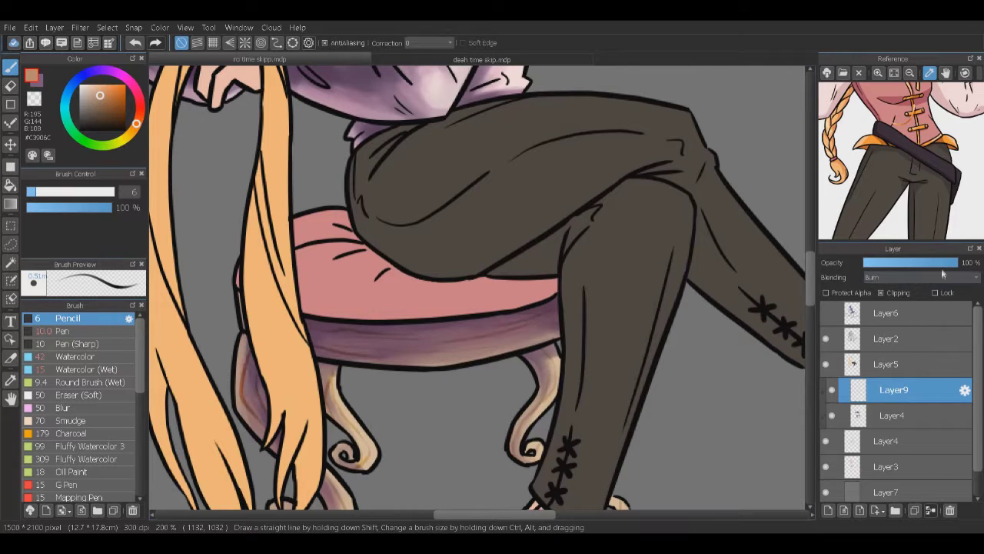
{"action": "scroll", "coordinate": [915, 280], "scroll_direction": "up", "scroll_amount": 3}
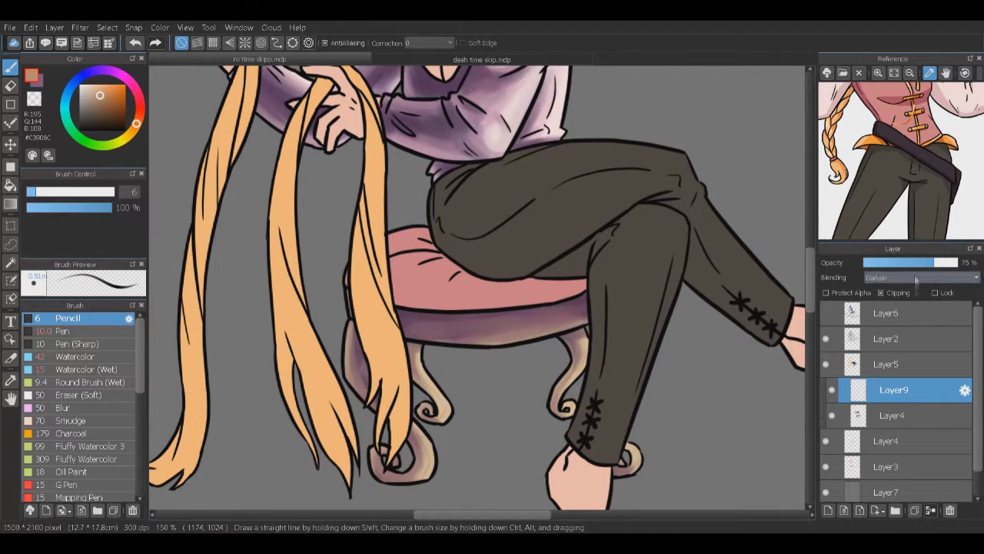
{"action": "scroll", "coordinate": [915, 277], "scroll_direction": "down", "scroll_amount": 1}
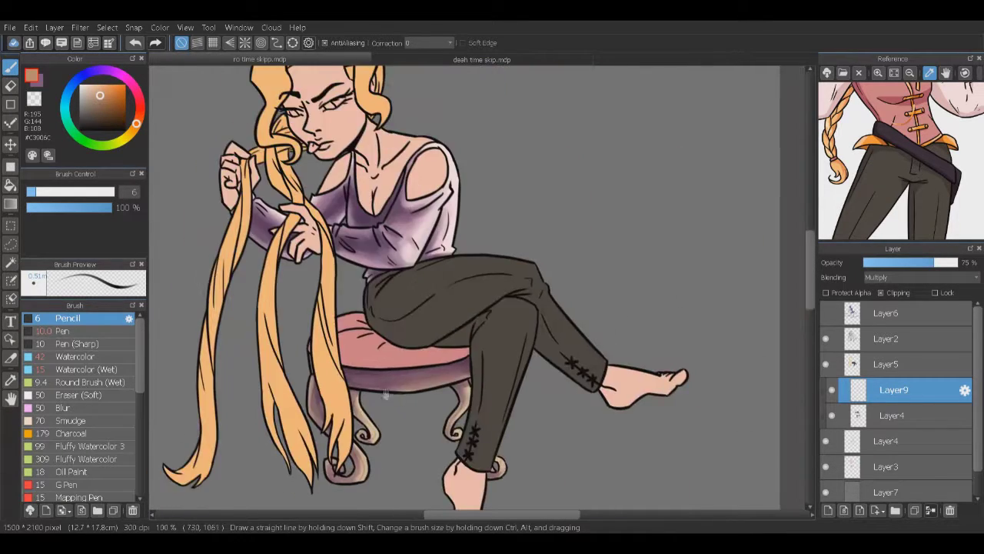
Step: Return to the stool's clipped Layer4 and blend sampled beige tones over the seat frame and legs with Watercolor (Wet) at size 15
{"action": "left_click", "coordinate": [892, 415]}
{"action": "scroll", "coordinate": [477, 292], "scroll_direction": "up", "scroll_amount": 2}
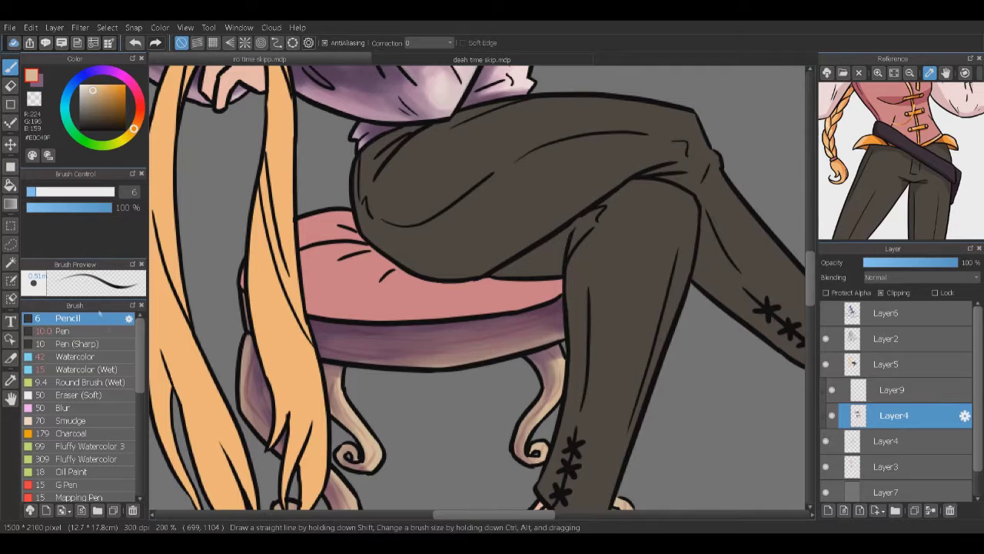
{"action": "left_click", "coordinate": [84, 369]}
{"action": "left_click_drag", "start_coordinate": [561, 307], "coordinate": [530, 342]}
{"action": "mouse_move", "coordinate": [588, 316]}
{"action": "left_mouse_down"}
{"action": "mouse_move", "coordinate": [573, 329]}
{"action": "mouse_move", "coordinate": [507, 342]}
{"action": "mouse_move", "coordinate": [526, 373]}
{"action": "left_mouse_up"}
{"action": "left_click_drag", "start_coordinate": [530, 330], "coordinate": [439, 361]}
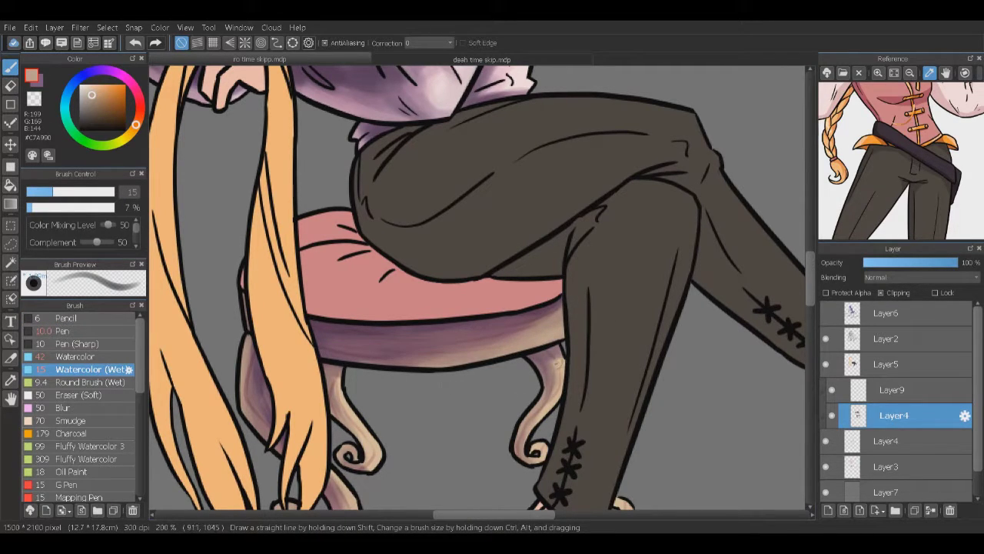
{"action": "left_click", "coordinate": [564, 359], "text": "alt"}
{"action": "left_click_drag", "start_coordinate": [552, 325], "coordinate": [567, 365]}
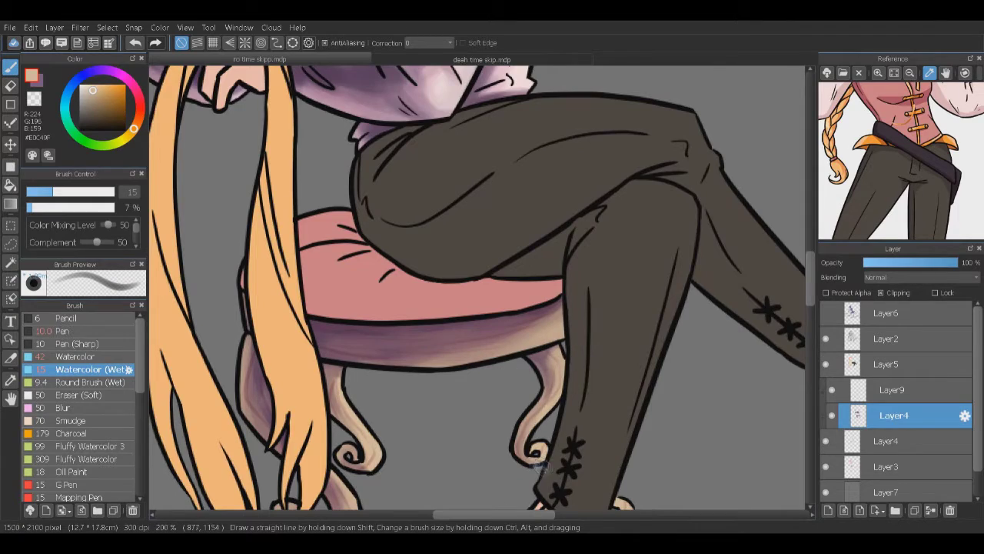
{"action": "scroll", "coordinate": [541, 467], "scroll_direction": "down", "scroll_amount": 2}
{"action": "left_click_drag", "start_coordinate": [415, 359], "coordinate": [315, 475]}
Step: Duplicate Layer5 and clip the copy to the original
{"action": "left_click", "coordinate": [885, 364]}
{"action": "key", "text": "ctrl+c"}
{"action": "key", "text": "ctrl+v"}
{"action": "key", "text": "ctrl+alt+g"}
{"action": "scroll", "coordinate": [477, 292], "scroll_direction": "up", "scroll_amount": 2}
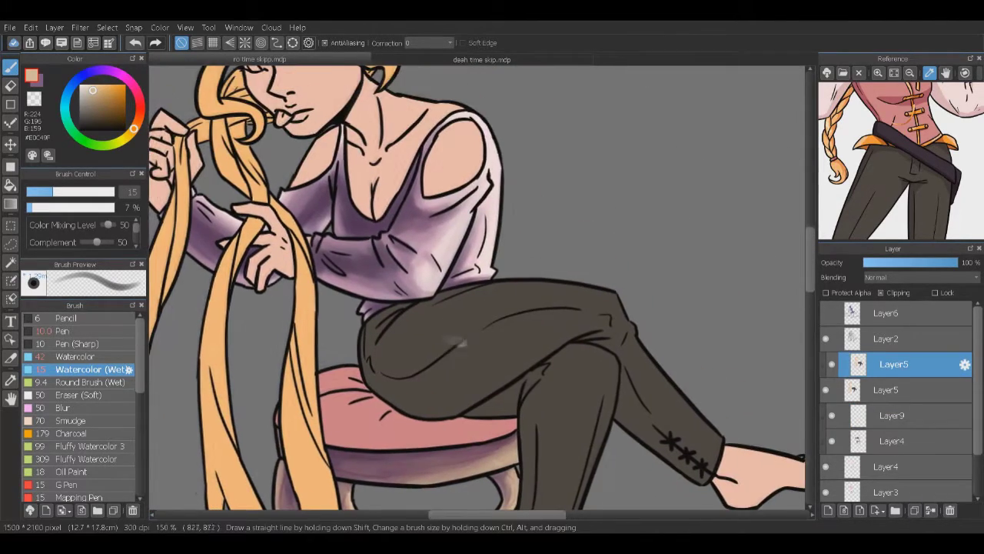
Step: Shade the trousers' hip and the underside of the crossed thigh with dark purple #271729 at brush size 24
{"action": "left_click", "coordinate": [132, 90]}
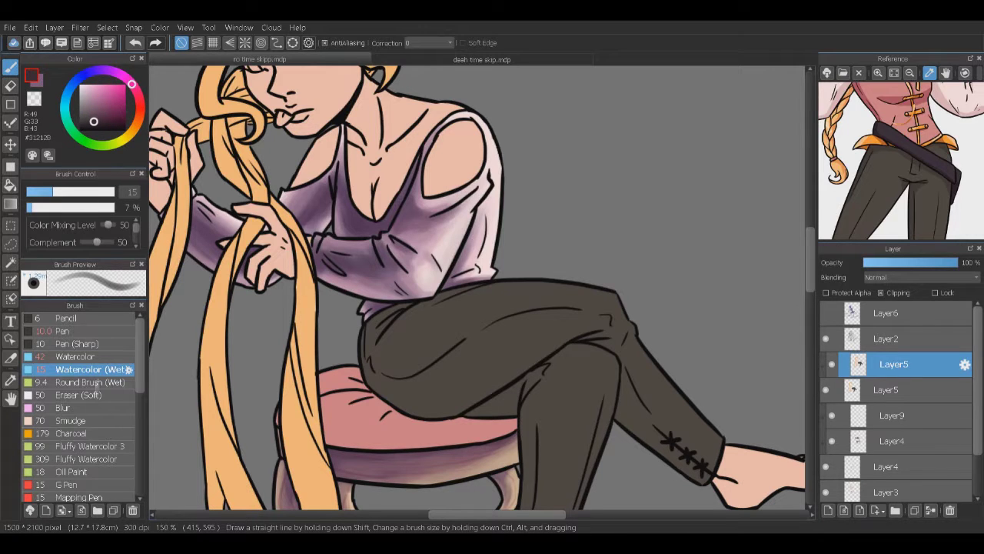
{"action": "left_click_drag", "start_coordinate": [385, 317], "coordinate": [370, 378]}
{"action": "left_click", "coordinate": [99, 123]}
{"action": "mouse_move", "coordinate": [377, 321]}
{"action": "left_mouse_down"}
{"action": "mouse_move", "coordinate": [382, 396]}
{"action": "mouse_move", "coordinate": [415, 415]}
{"action": "left_mouse_up"}
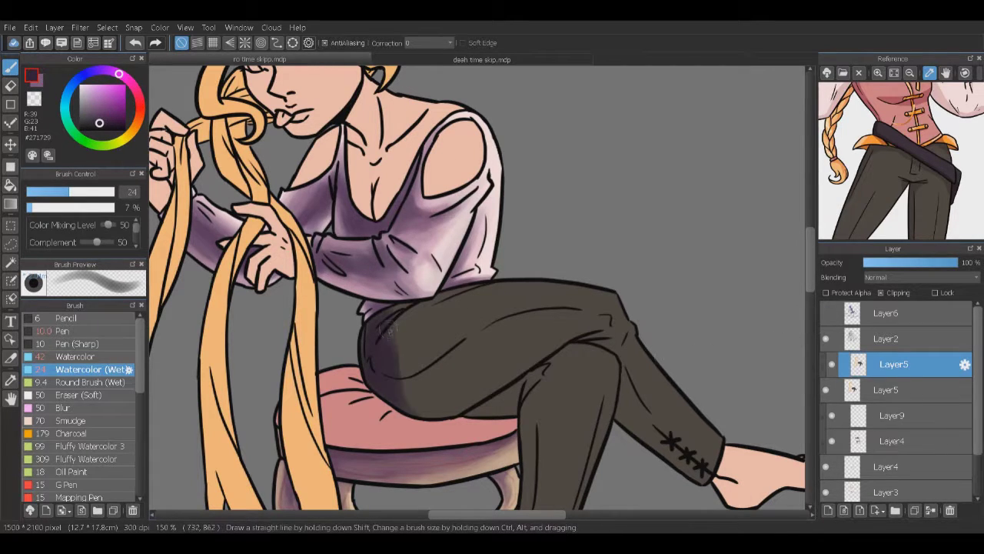
{"action": "left_click_drag", "start_coordinate": [392, 301], "coordinate": [554, 346]}
{"action": "mouse_move", "coordinate": [415, 323]}
{"action": "left_mouse_down"}
{"action": "mouse_move", "coordinate": [577, 406]}
{"action": "mouse_move", "coordinate": [519, 411]}
{"action": "mouse_move", "coordinate": [581, 350]}
{"action": "left_mouse_up"}
Step: Continue the dark purple trouser shading down the near shin, around the knee and along the far calf
{"action": "scroll", "coordinate": [538, 346], "scroll_direction": "down", "scroll_amount": 3}
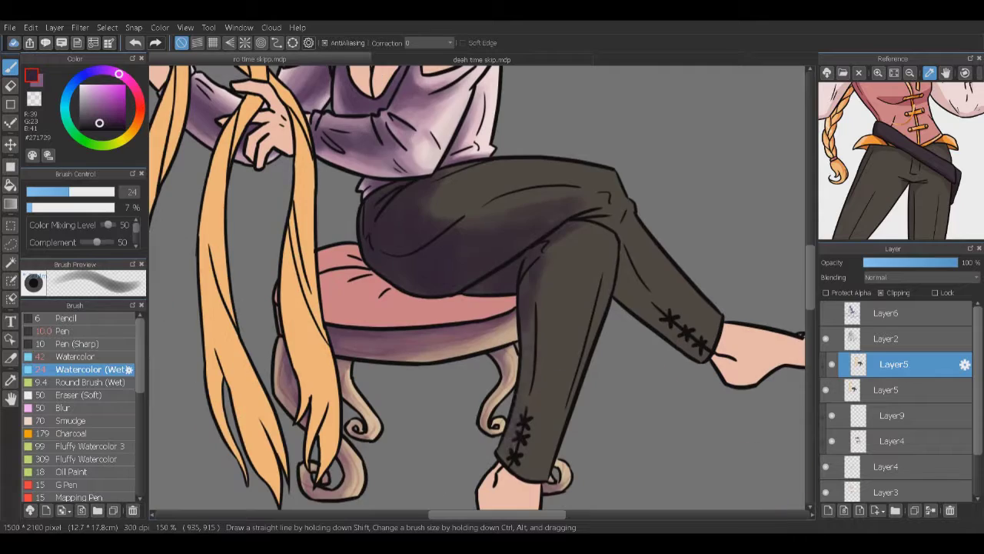
{"action": "left_click_drag", "start_coordinate": [508, 262], "coordinate": [531, 453]}
{"action": "left_click_drag", "start_coordinate": [569, 211], "coordinate": [630, 308]}
{"action": "left_click_drag", "start_coordinate": [629, 262], "coordinate": [704, 353]}
{"action": "scroll", "coordinate": [461, 400], "scroll_direction": "up", "scroll_amount": 5}
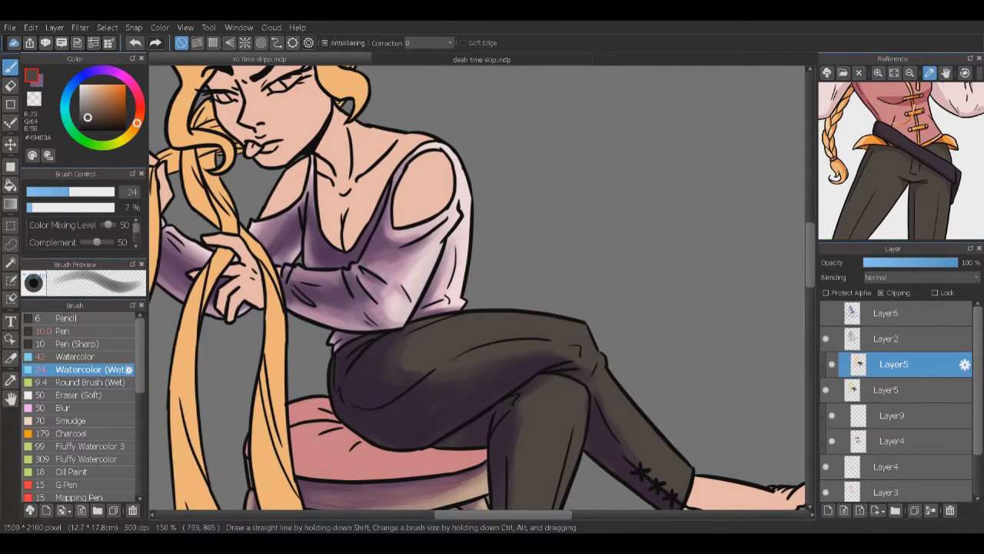
Step: Deepen the shadow under the crossed thigh and refine the folds behind the knee with sampled tones at brush size 11.3
{"action": "left_click", "coordinate": [94, 115]}
{"action": "left_click_drag", "start_coordinate": [437, 408], "coordinate": [394, 331]}
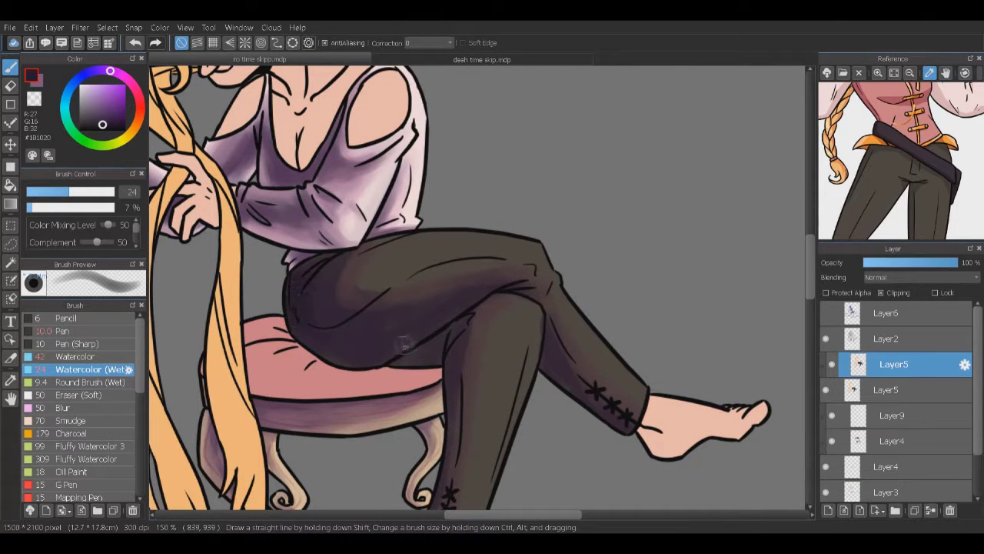
{"action": "left_click", "coordinate": [504, 286], "text": "alt"}
{"action": "left_click_drag", "start_coordinate": [530, 284], "coordinate": [511, 286]}
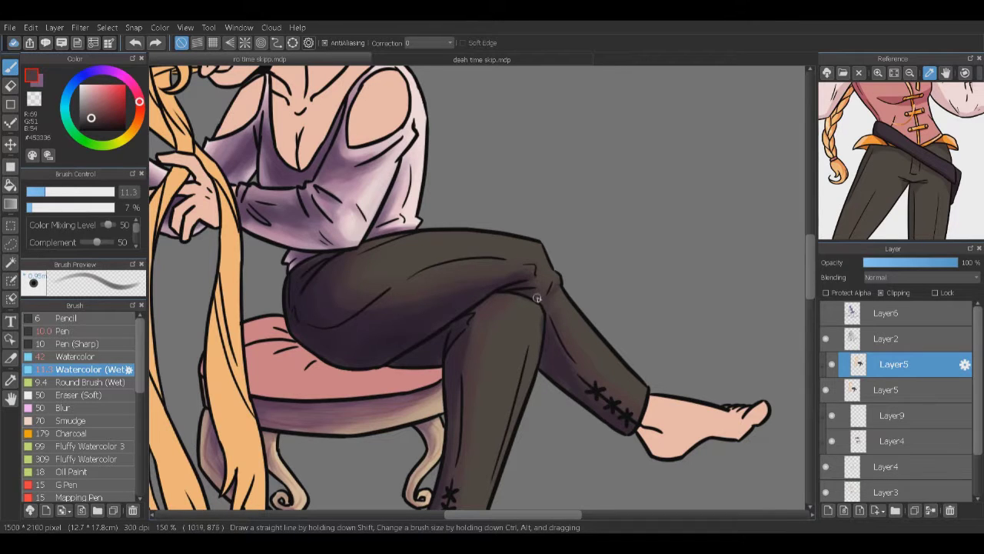
{"action": "scroll", "coordinate": [477, 292], "scroll_direction": "down", "scroll_amount": 2}
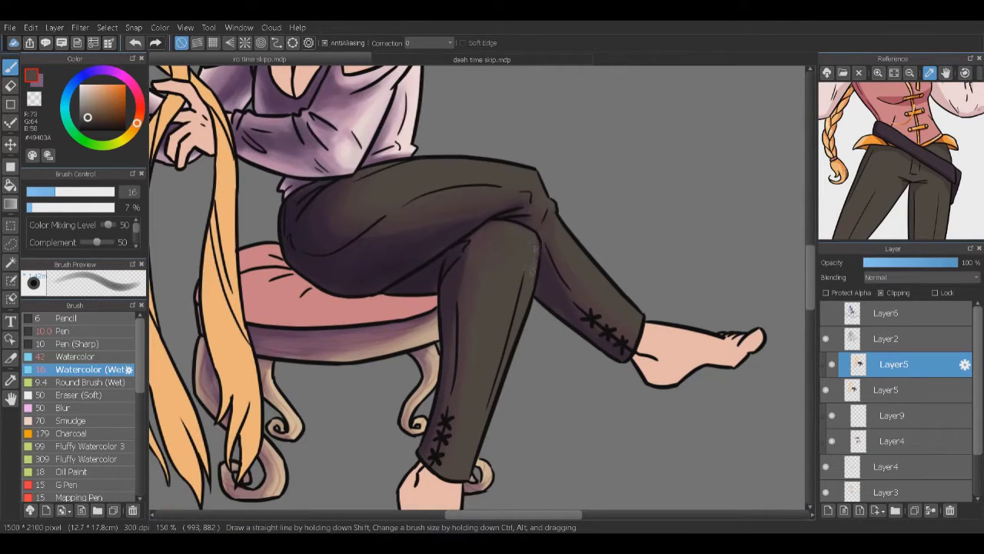
Step: Blend sampled brown and purple tones over the near knee, shin and thigh at brush size 16
{"action": "left_click", "coordinate": [455, 304], "text": "alt"}
{"action": "left_click", "coordinate": [492, 228], "text": "alt"}
{"action": "scroll", "coordinate": [477, 292], "scroll_direction": "down", "scroll_amount": 1}
{"action": "left_click", "coordinate": [442, 419], "text": "alt"}
{"action": "scroll", "coordinate": [442, 419], "scroll_direction": "up", "scroll_amount": 3}
{"action": "left_click", "coordinate": [417, 323], "text": "alt"}
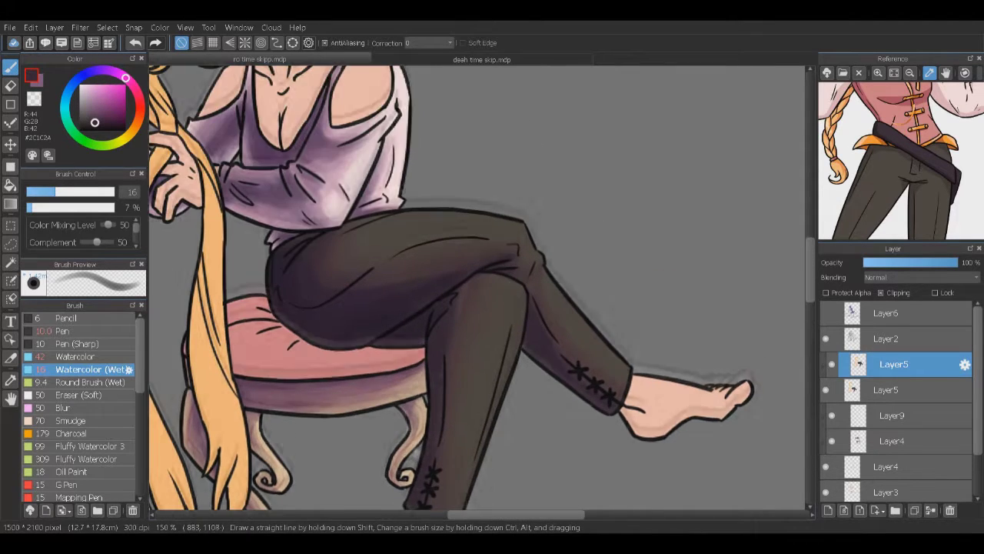
{"action": "left_click_drag", "start_coordinate": [435, 276], "coordinate": [372, 288]}
Step: Smooth the far calf's shading with sampled trouser tones, reducing the brush size to 12.4
{"action": "left_click", "coordinate": [492, 339], "text": "alt"}
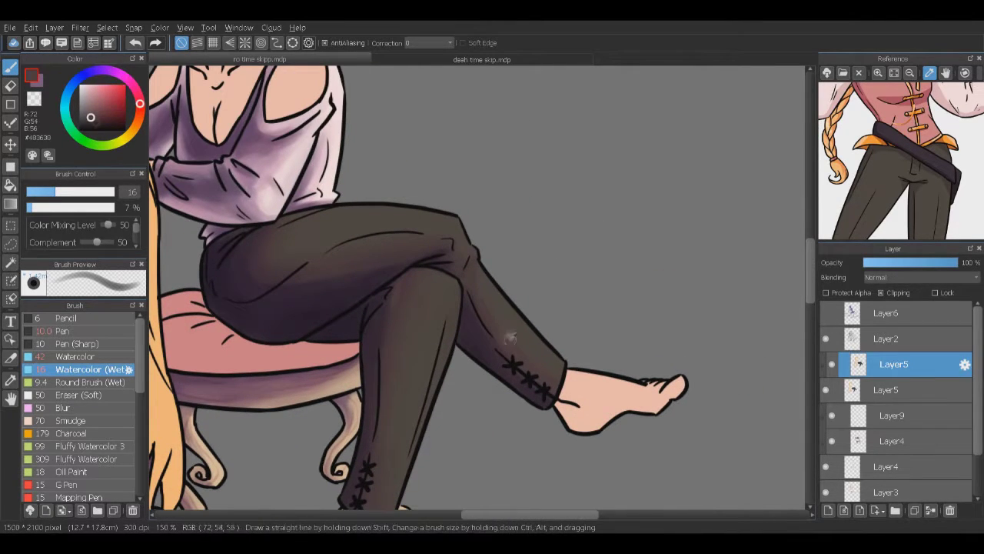
{"action": "left_click", "coordinate": [378, 259], "text": "alt"}
{"action": "left_click", "coordinate": [527, 330], "text": "alt"}
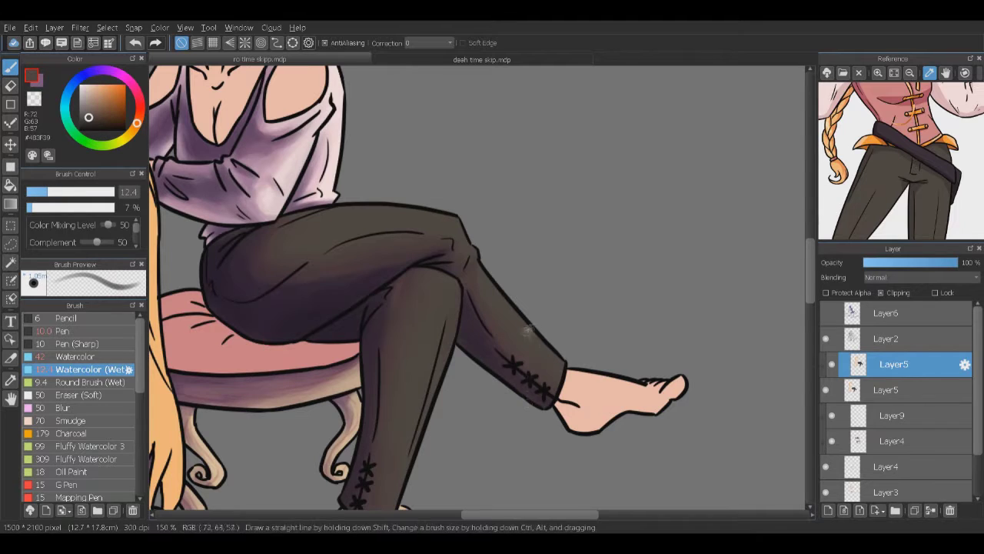
{"action": "scroll", "coordinate": [477, 307], "scroll_direction": "down", "scroll_amount": 4}
{"action": "left_click_drag", "start_coordinate": [477, 307], "coordinate": [508, 408]}
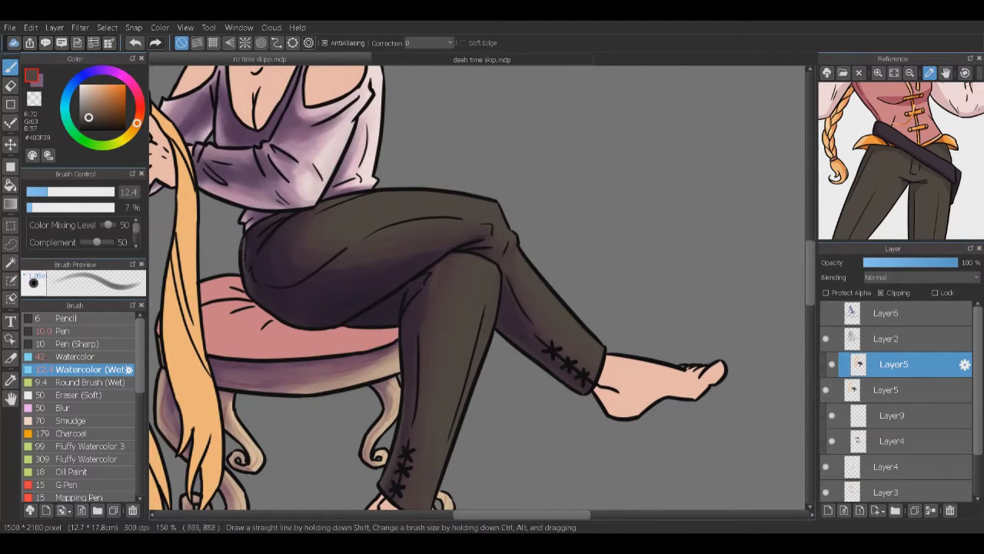
Step: Blend sampled tones over the thigh fold, the back of the knee and the laced hem of the far trouser leg
{"action": "scroll", "coordinate": [434, 307], "scroll_direction": "up", "scroll_amount": 1}
{"action": "left_click", "coordinate": [434, 315], "text": "alt"}
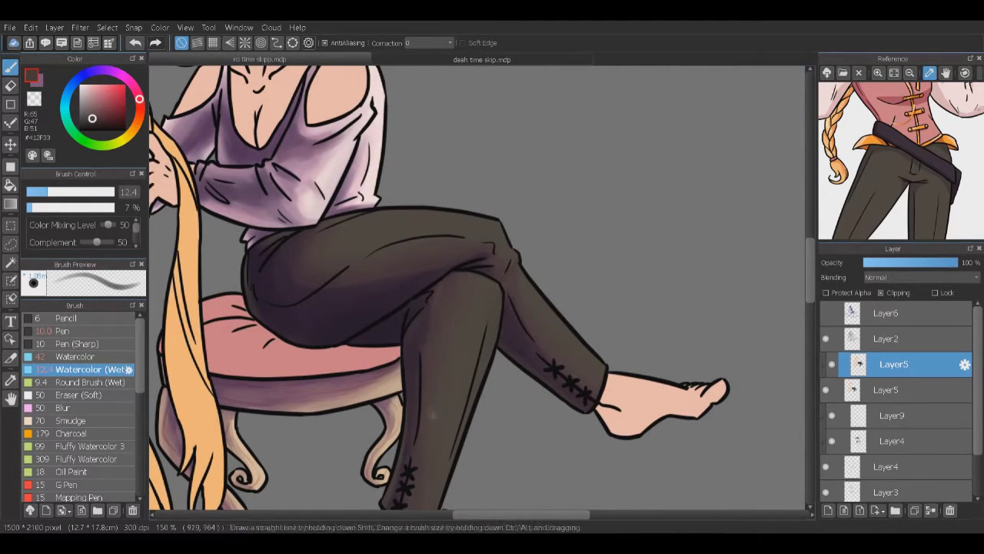
{"action": "left_click_drag", "start_coordinate": [319, 288], "coordinate": [389, 291]}
{"action": "left_click", "coordinate": [434, 254], "text": "alt"}
{"action": "left_click_drag", "start_coordinate": [492, 269], "coordinate": [504, 282]}
{"action": "left_click_drag", "start_coordinate": [555, 371], "coordinate": [571, 389]}
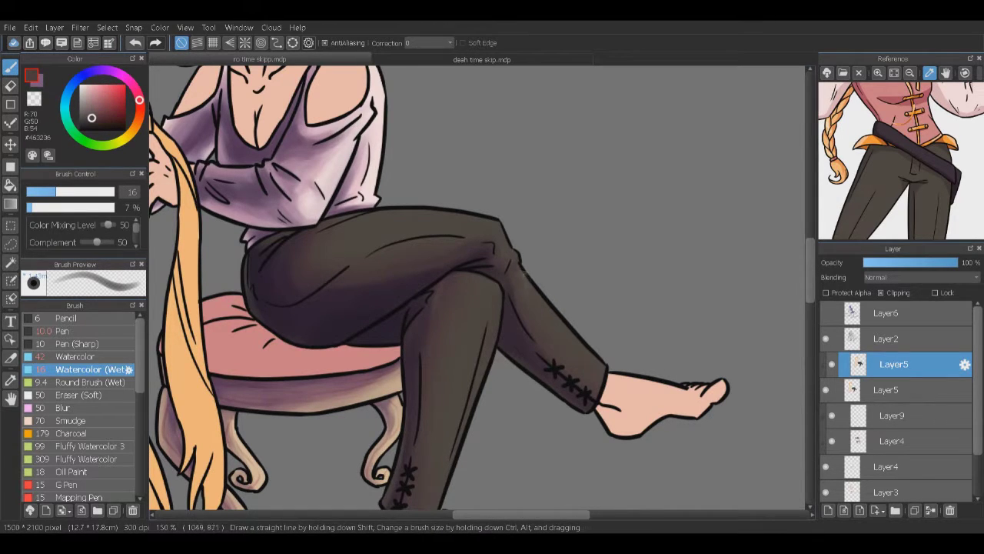
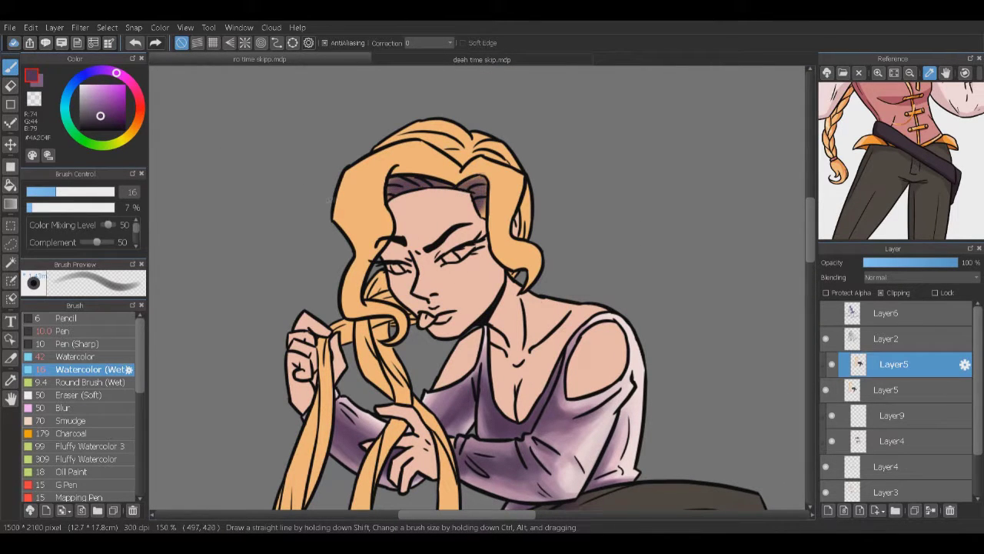
Step: Shade the hair locks framing both sides of the face with purple #4A2C4F at brush size 24
{"action": "left_click_drag", "start_coordinate": [342, 185], "coordinate": [377, 246]}
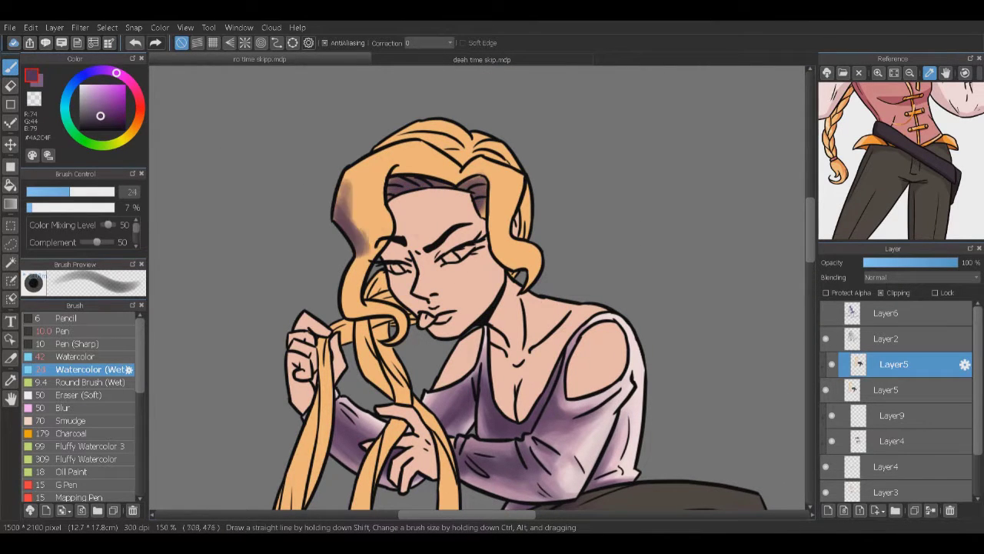
{"action": "left_click_drag", "start_coordinate": [353, 204], "coordinate": [385, 250]}
{"action": "mouse_move", "coordinate": [338, 169]}
{"action": "left_mouse_down"}
{"action": "mouse_move", "coordinate": [377, 308]}
{"action": "mouse_move", "coordinate": [392, 216]}
{"action": "left_mouse_up"}
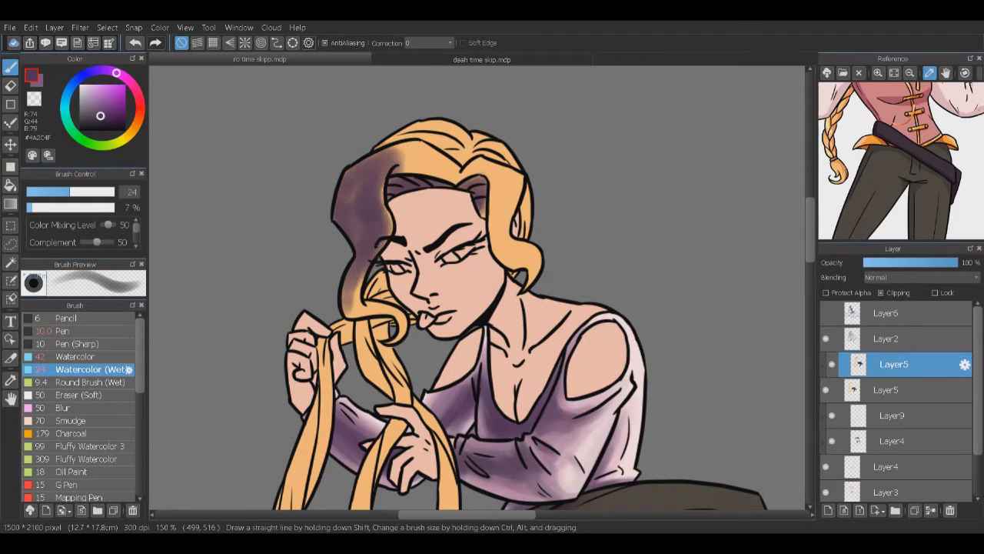
{"action": "left_click_drag", "start_coordinate": [461, 307], "coordinate": [449, 288]}
{"action": "mouse_move", "coordinate": [489, 193]}
{"action": "left_mouse_down"}
{"action": "mouse_move", "coordinate": [492, 231]}
{"action": "mouse_move", "coordinate": [515, 266]}
{"action": "left_mouse_up"}
{"action": "left_click_drag", "start_coordinate": [492, 219], "coordinate": [511, 265]}
{"action": "left_click_drag", "start_coordinate": [530, 308], "coordinate": [548, 271]}
Step: Add purple shading to the curled hair below the face and the strands held by the hands
{"action": "left_click_drag", "start_coordinate": [362, 227], "coordinate": [408, 269]}
{"action": "left_click_drag", "start_coordinate": [338, 246], "coordinate": [407, 284]}
{"action": "left_click_drag", "start_coordinate": [538, 361], "coordinate": [538, 271]}
{"action": "left_click_drag", "start_coordinate": [308, 231], "coordinate": [269, 461]}
{"action": "left_click_drag", "start_coordinate": [362, 169], "coordinate": [377, 223]}
Step: Extend the purple shading down the long outer hair strand and the neighbouring strand
{"action": "scroll", "coordinate": [481, 288], "scroll_direction": "down", "scroll_amount": 5}
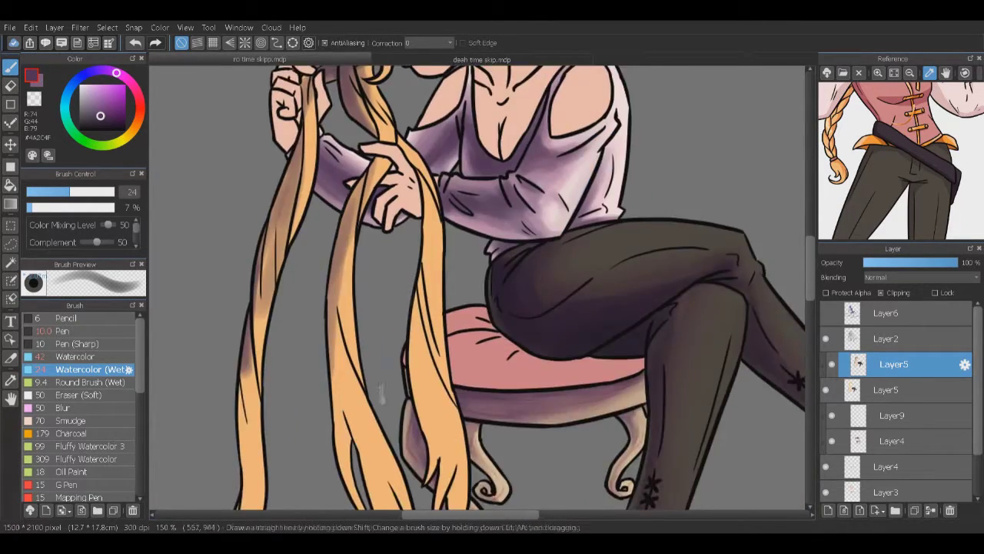
{"action": "scroll", "coordinate": [481, 288], "scroll_direction": "up", "scroll_amount": 3}
{"action": "left_click_drag", "start_coordinate": [250, 158], "coordinate": [231, 244]}
{"action": "left_click_drag", "start_coordinate": [284, 331], "coordinate": [314, 189]}
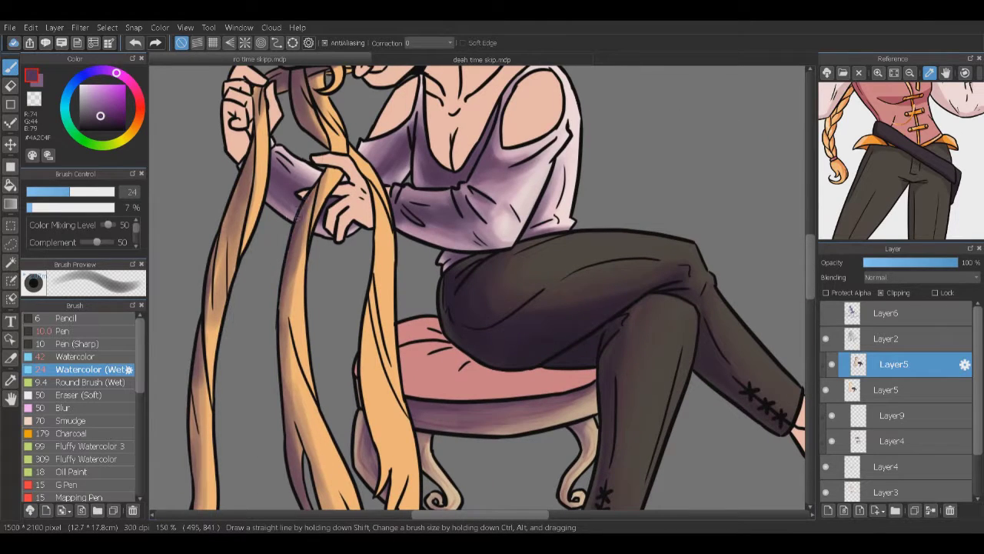
Step: Shade the gathered hair below the chin and the two long strands hanging beside the stool with the same purple
{"action": "left_click_drag", "start_coordinate": [322, 77], "coordinate": [316, 214]}
{"action": "left_click_drag", "start_coordinate": [361, 152], "coordinate": [367, 245]}
{"action": "mouse_move", "coordinate": [377, 323]}
{"action": "left_mouse_down"}
{"action": "mouse_move", "coordinate": [331, 308]}
{"action": "mouse_move", "coordinate": [330, 460]}
{"action": "left_mouse_up"}
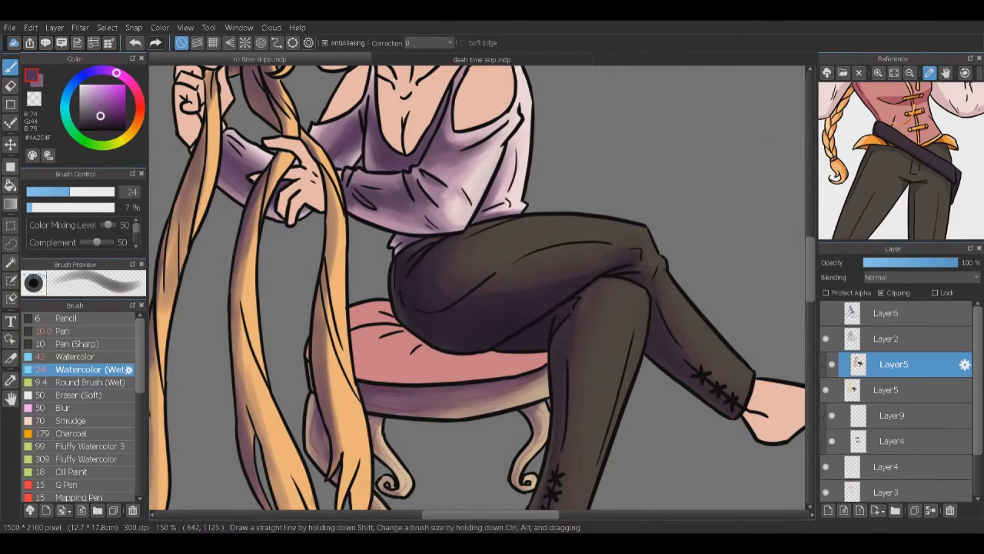
{"action": "scroll", "coordinate": [480, 288], "scroll_direction": "down", "scroll_amount": 1}
{"action": "left_click_drag", "start_coordinate": [346, 165], "coordinate": [325, 342]}
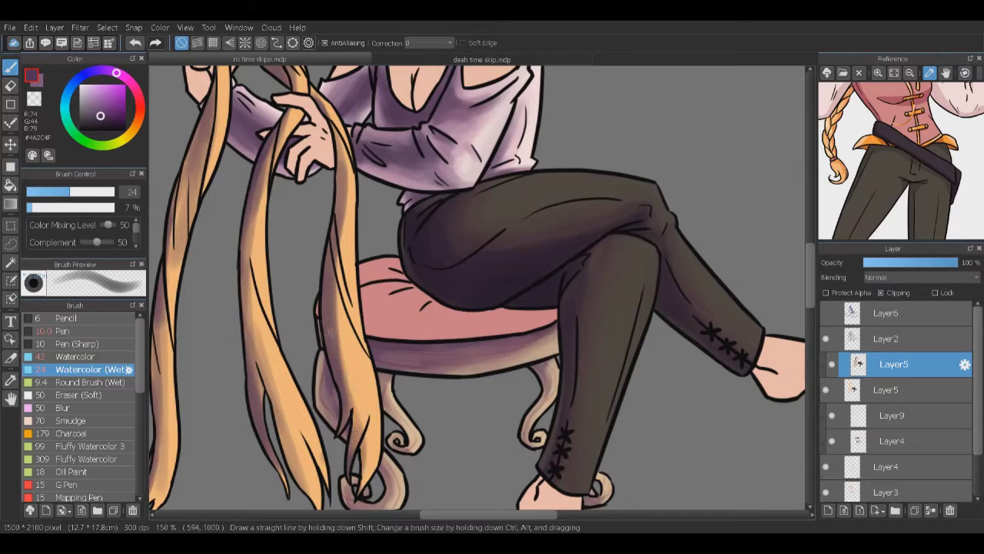
{"action": "scroll", "coordinate": [368, 140], "scroll_direction": "up", "scroll_amount": 7}
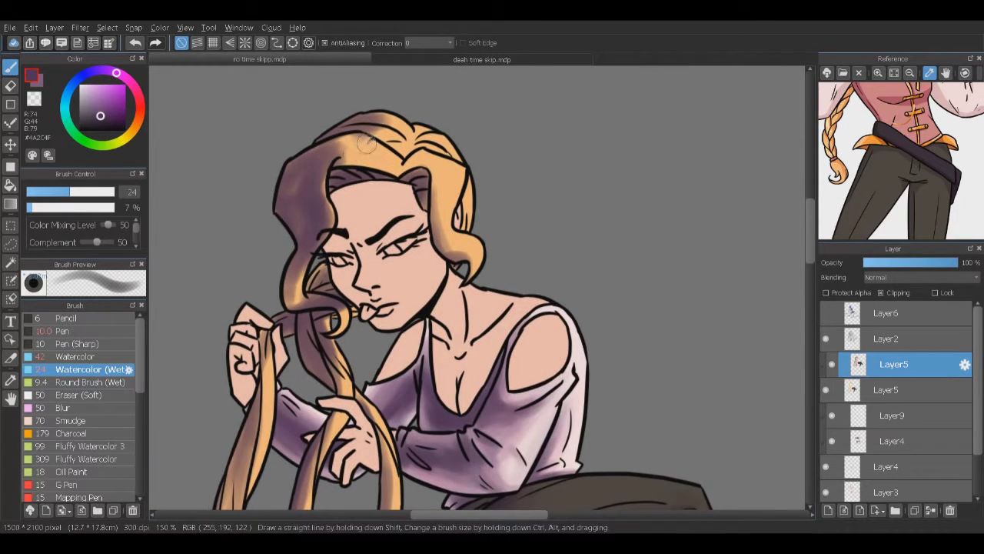
Step: Blend the shadow edge on the hair above the forehead with oranges #E97C50 and #EB8D31 at brush size 17
{"action": "left_click", "coordinate": [366, 142], "text": "alt"}
{"action": "left_click_drag", "start_coordinate": [366, 142], "coordinate": [348, 144]}
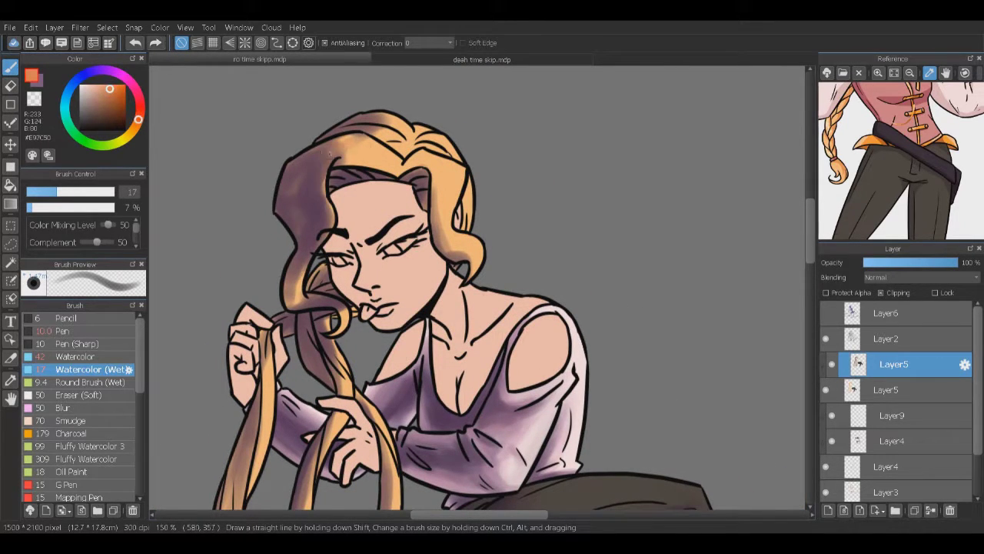
{"action": "scroll", "coordinate": [449, 292], "scroll_direction": "down", "scroll_amount": 1}
{"action": "left_click", "coordinate": [361, 138], "text": "alt"}
{"action": "left_click_drag", "start_coordinate": [323, 192], "coordinate": [367, 86]}
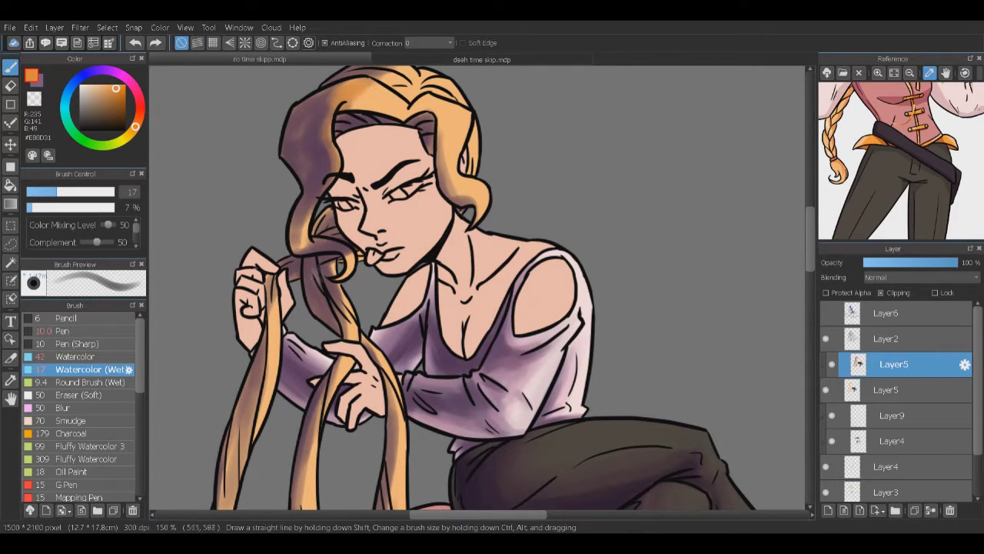
Step: Blend pink #C97293 into the purple shading of the long hair strands hanging from the hands
{"action": "scroll", "coordinate": [476, 288], "scroll_direction": "down", "scroll_amount": 1}
{"action": "left_click", "coordinate": [307, 407], "text": "alt"}
{"action": "left_click_drag", "start_coordinate": [315, 362], "coordinate": [300, 461]}
{"action": "left_click_drag", "start_coordinate": [305, 423], "coordinate": [304, 364]}
{"action": "left_click_drag", "start_coordinate": [252, 374], "coordinate": [241, 330]}
{"action": "scroll", "coordinate": [476, 289], "scroll_direction": "up", "scroll_amount": 1}
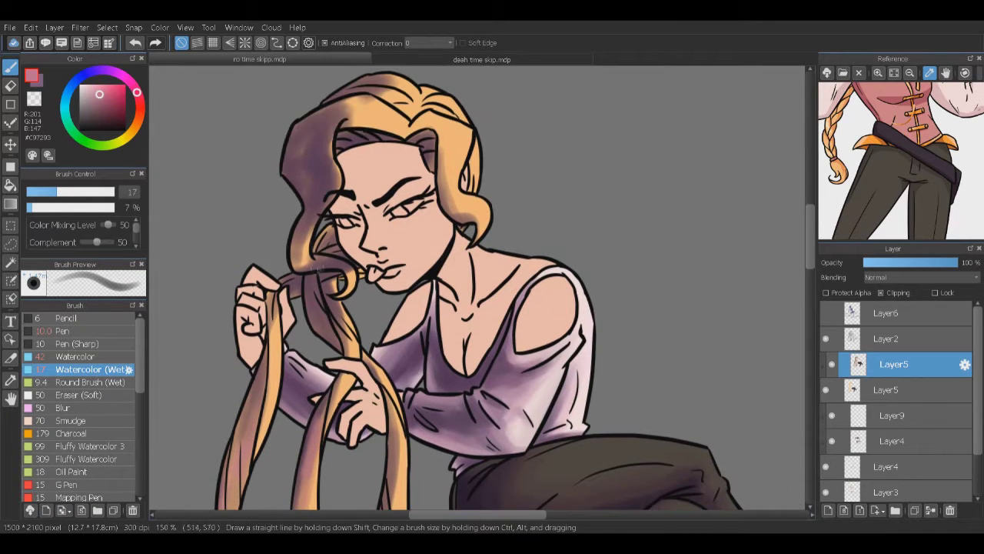
{"action": "scroll", "coordinate": [476, 288], "scroll_direction": "up", "scroll_amount": 2}
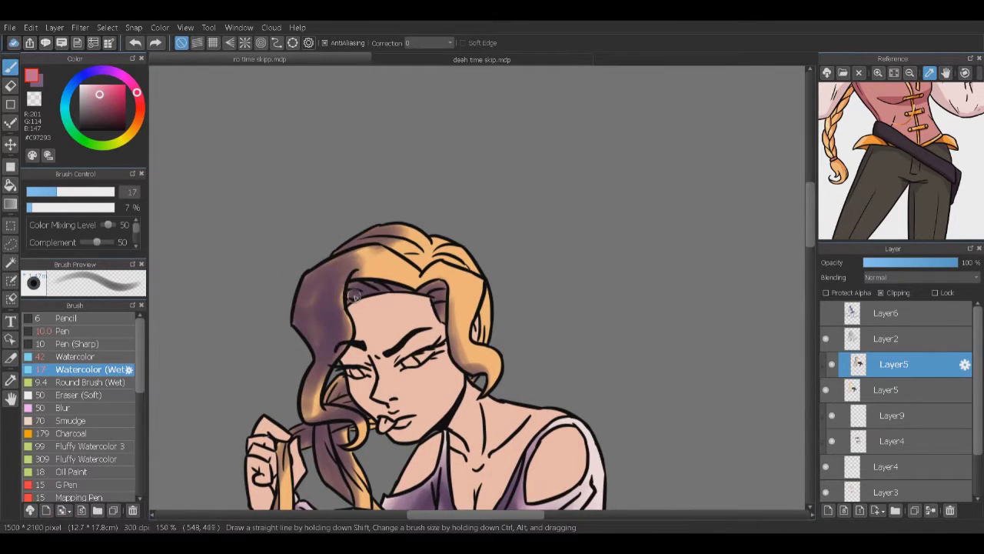
Step: Soften the shading on the front hair lock and crown with warm tones #D59351 and #DD9178
{"action": "left_click", "coordinate": [361, 231], "text": "alt"}
{"action": "left_click_drag", "start_coordinate": [330, 388], "coordinate": [317, 338]}
{"action": "left_click_drag", "start_coordinate": [357, 312], "coordinate": [346, 244]}
{"action": "left_click_drag", "start_coordinate": [360, 277], "coordinate": [346, 234]}
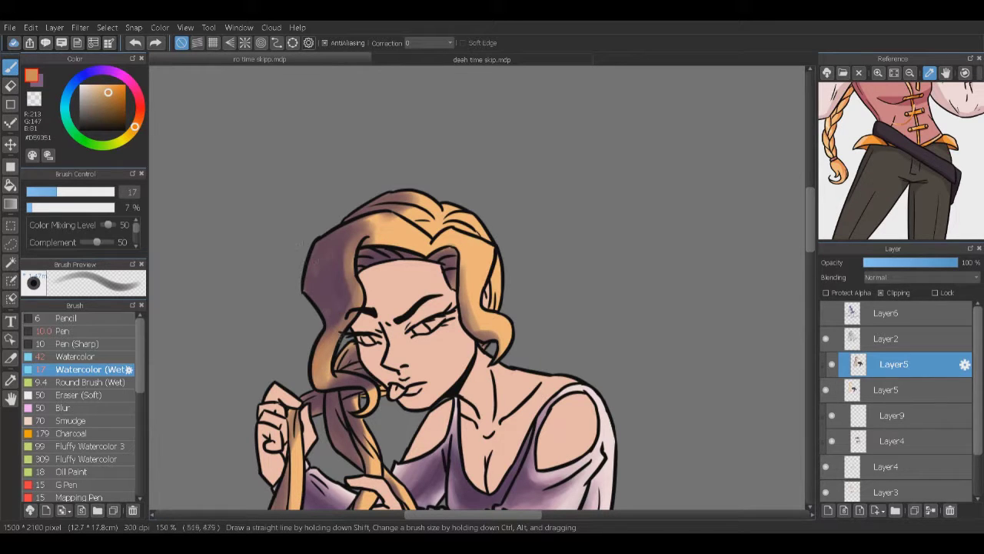
{"action": "left_click", "coordinate": [139, 117]}
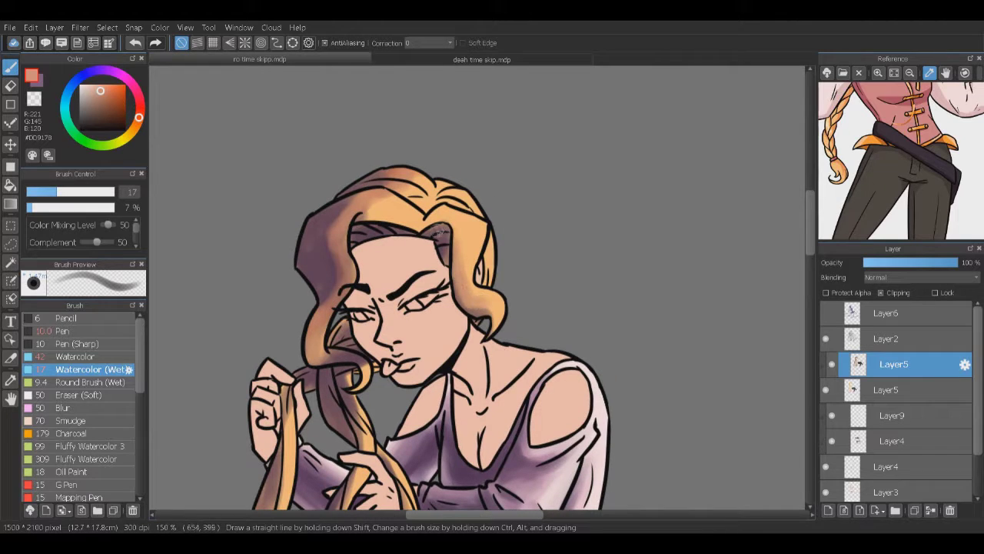
{"action": "scroll", "coordinate": [477, 288], "scroll_direction": "down", "scroll_amount": 3}
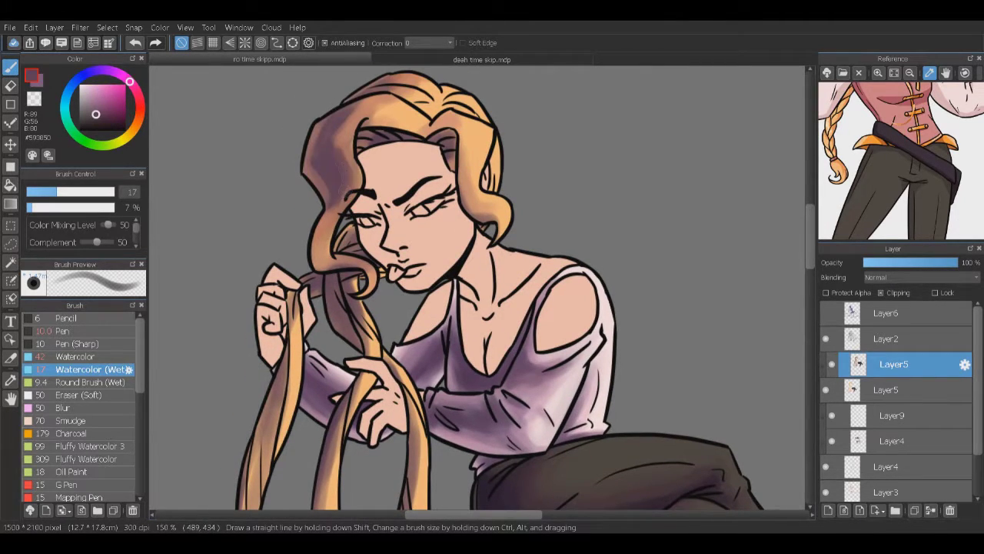
Step: Deepen the wavy lock beside the cheek with #593850, then blend the hair on the other side of the face with warm midtones
{"action": "left_click_drag", "start_coordinate": [323, 222], "coordinate": [327, 262]}
{"action": "left_click", "coordinate": [331, 230], "text": "alt"}
{"action": "left_click_drag", "start_coordinate": [329, 215], "coordinate": [330, 246]}
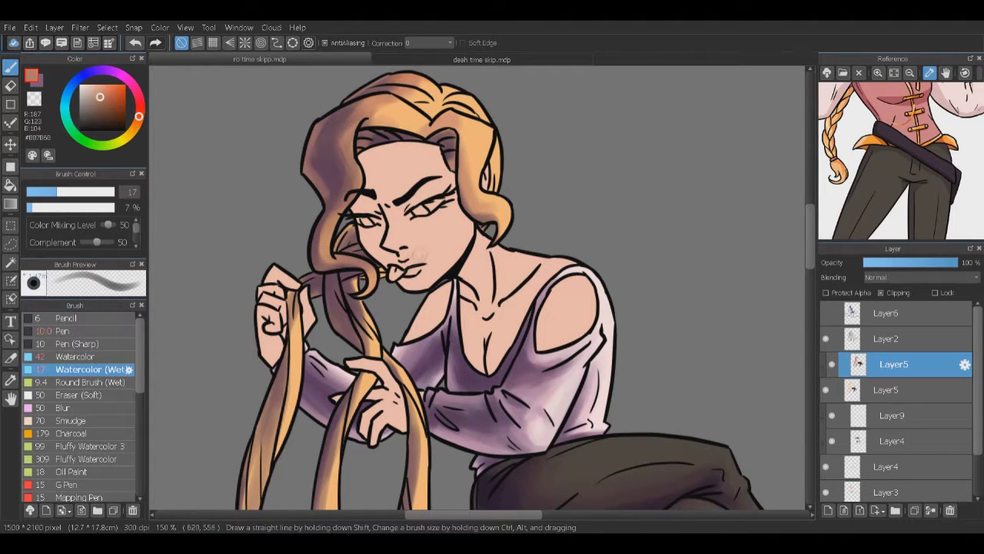
{"action": "scroll", "coordinate": [465, 234], "scroll_direction": "up", "scroll_amount": 1}
{"action": "left_click", "coordinate": [465, 235], "text": "alt"}
{"action": "left_click_drag", "start_coordinate": [449, 172], "coordinate": [423, 134]}
{"action": "left_click", "coordinate": [461, 146], "text": "alt"}
{"action": "left_click", "coordinate": [105, 90]}
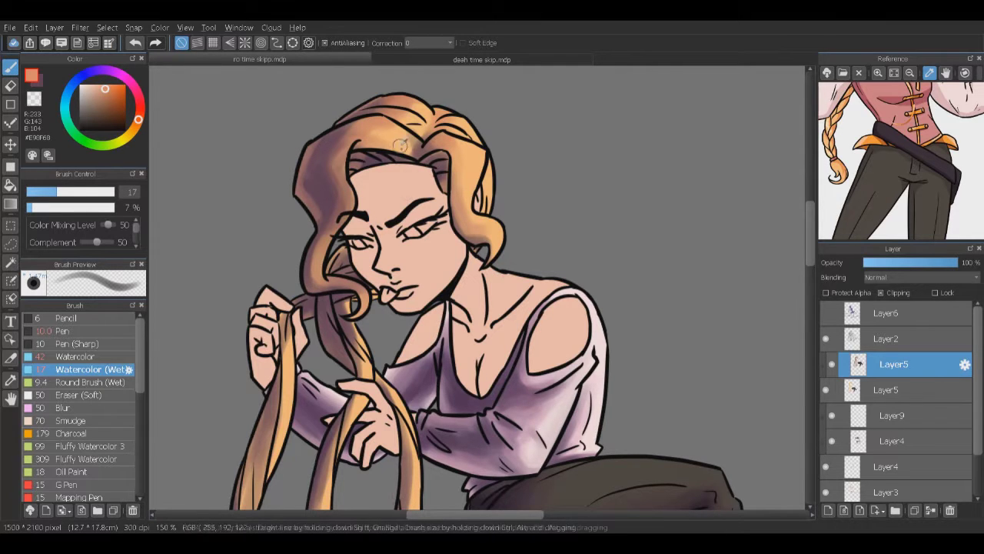
Step: Blend orange #E98F60 along the two long hair strands hanging in front of the stool
{"action": "scroll", "coordinate": [477, 292], "scroll_direction": "down", "scroll_amount": 2}
{"action": "scroll", "coordinate": [477, 292], "scroll_direction": "down", "scroll_amount": 7}
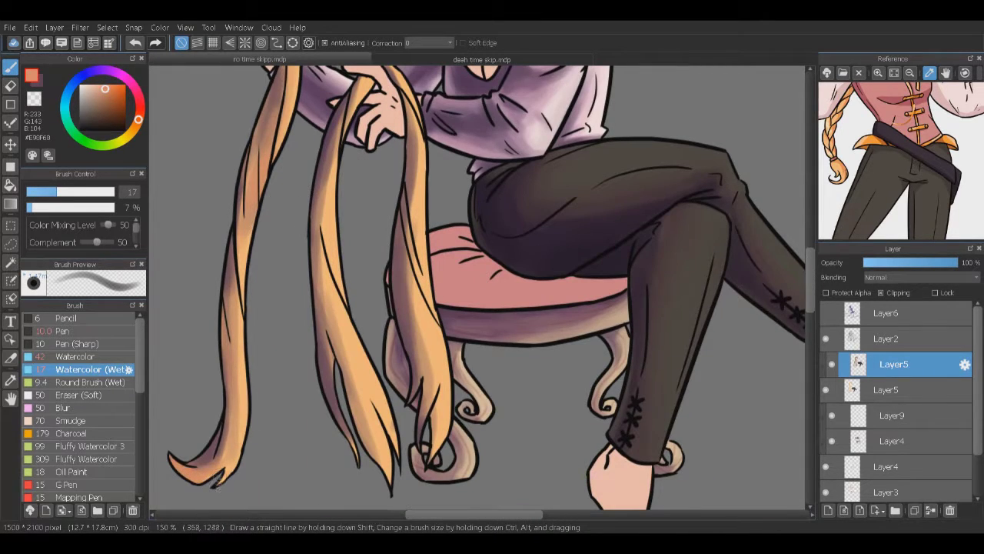
{"action": "left_click_drag", "start_coordinate": [322, 227], "coordinate": [321, 342]}
{"action": "left_click_drag", "start_coordinate": [415, 350], "coordinate": [429, 423]}
{"action": "left_click_drag", "start_coordinate": [417, 177], "coordinate": [438, 338]}
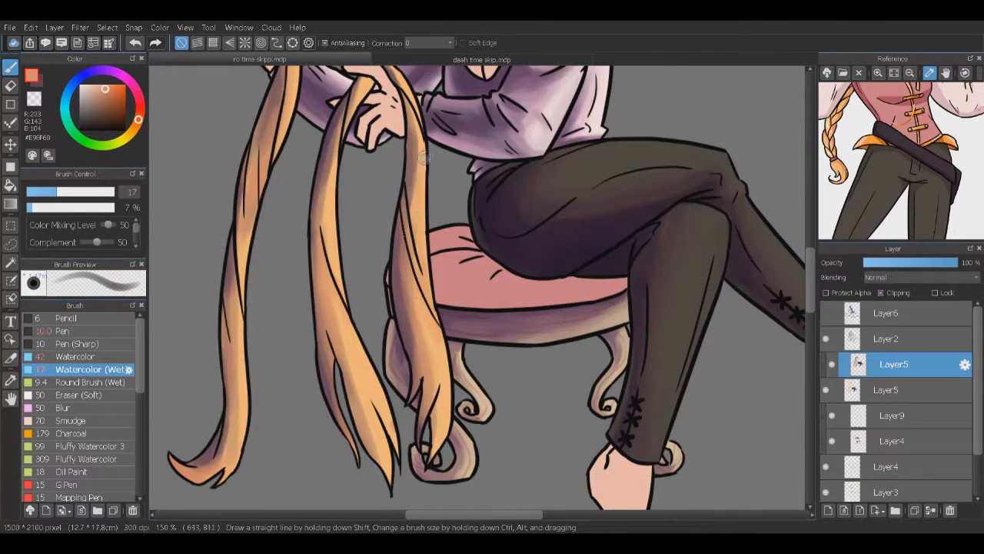
Step: Blend sampled hair tones into the curl below the face and the strands around the hands
{"action": "scroll", "coordinate": [388, 307], "scroll_direction": "up", "scroll_amount": 3}
{"action": "left_click", "coordinate": [388, 307], "text": "alt"}
{"action": "scroll", "coordinate": [389, 308], "scroll_direction": "up", "scroll_amount": 3}
{"action": "left_click", "coordinate": [350, 226], "text": "alt"}
{"action": "mouse_move", "coordinate": [344, 223]}
{"action": "left_mouse_down"}
{"action": "mouse_move", "coordinate": [335, 177]}
{"action": "mouse_move", "coordinate": [342, 142]}
{"action": "mouse_move", "coordinate": [362, 186]}
{"action": "mouse_move", "coordinate": [291, 208]}
{"action": "left_mouse_up"}
{"action": "left_click", "coordinate": [359, 150], "text": "alt"}
{"action": "left_click", "coordinate": [327, 236], "text": "alt"}
Step: Blend orange #E98F60 down the outermost long hair strand to its curled tip
{"action": "scroll", "coordinate": [327, 236], "scroll_direction": "down", "scroll_amount": 3}
{"action": "left_click_drag", "start_coordinate": [296, 157], "coordinate": [269, 285]}
{"action": "scroll", "coordinate": [277, 254], "scroll_direction": "down", "scroll_amount": 1}
{"action": "left_click_drag", "start_coordinate": [254, 412], "coordinate": [257, 323]}
{"action": "scroll", "coordinate": [234, 392], "scroll_direction": "down", "scroll_amount": 3}
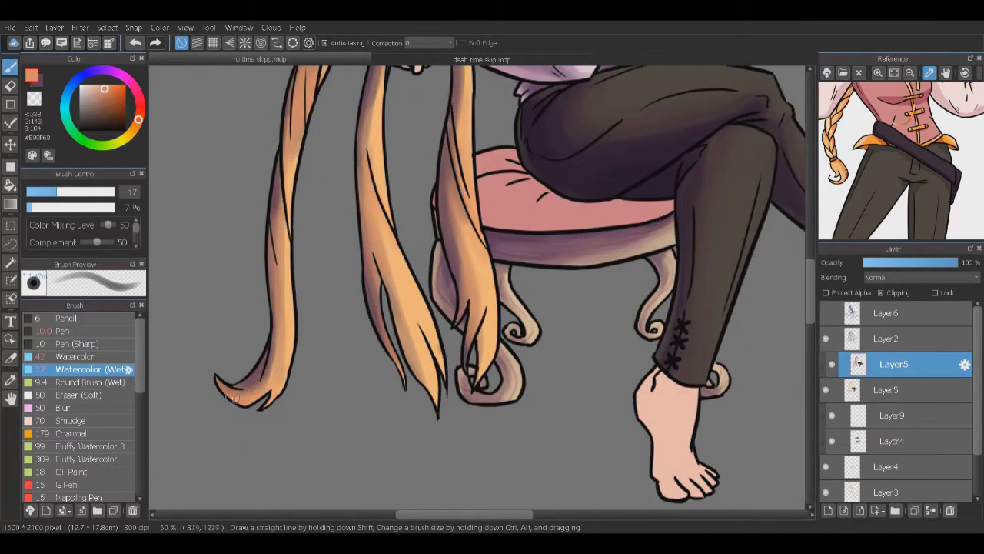
Step: Brighten the ends of the hair strands beside the stool with the base hair colour #FFC07A
{"action": "scroll", "coordinate": [234, 392], "scroll_direction": "up", "scroll_amount": 2}
{"action": "left_click", "coordinate": [381, 461], "text": "alt"}
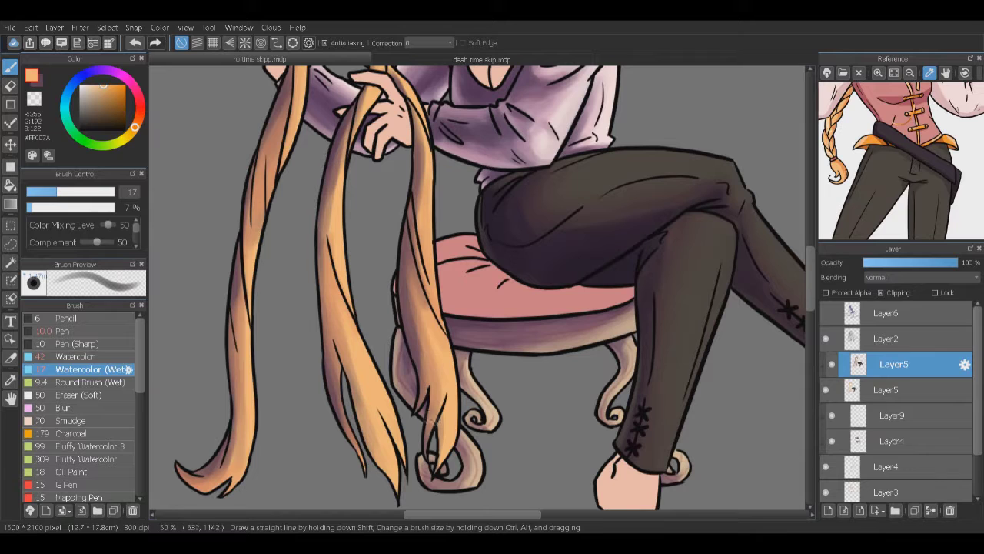
{"action": "mouse_move", "coordinate": [433, 450]}
{"action": "left_mouse_down"}
{"action": "mouse_move", "coordinate": [432, 380]}
{"action": "mouse_move", "coordinate": [408, 427]}
{"action": "left_mouse_up"}
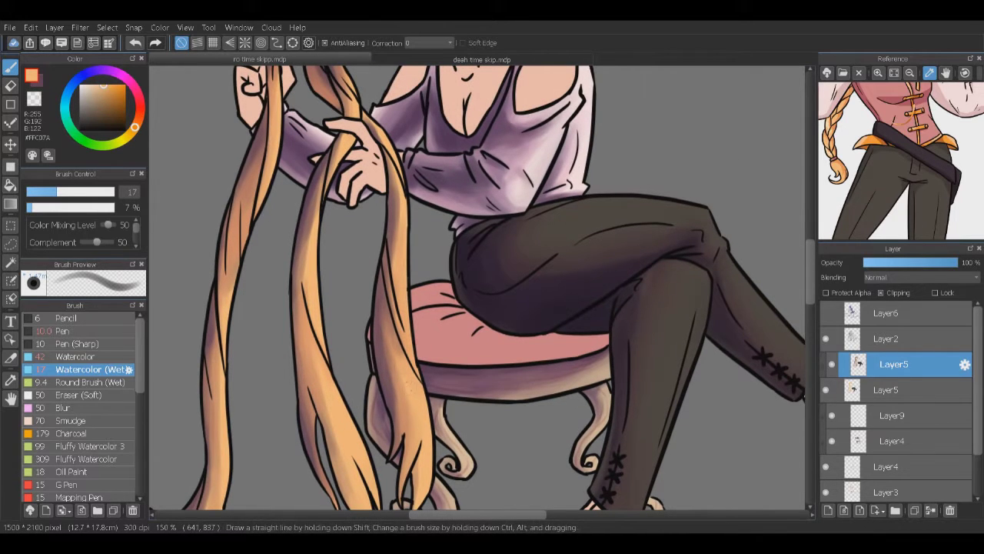
{"action": "left_click", "coordinate": [419, 196], "text": "alt"}
{"action": "scroll", "coordinate": [477, 288], "scroll_direction": "up", "scroll_amount": 2}
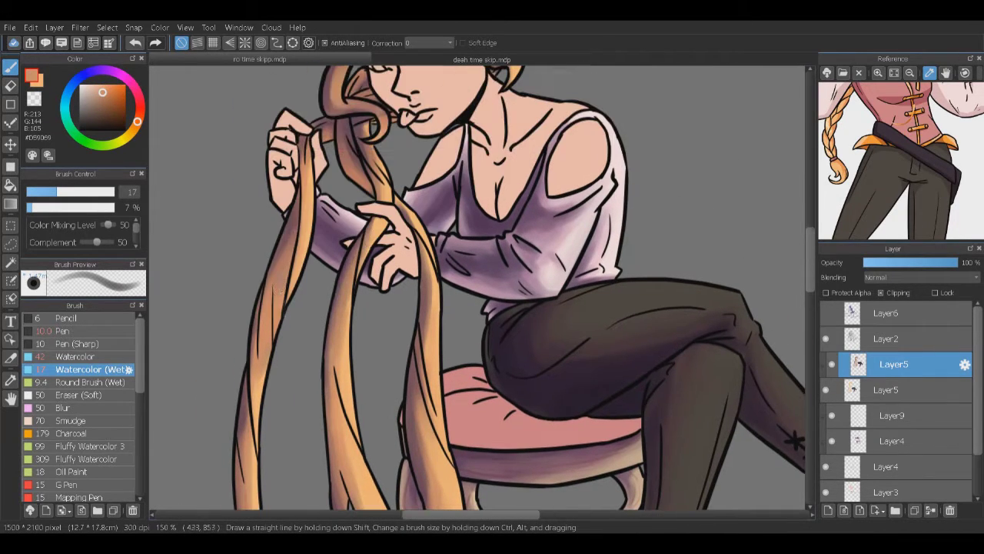
Step: Smooth the shadow transitions along the middle hanging strand with #FFC07A and #D59069
{"action": "scroll", "coordinate": [477, 288], "scroll_direction": "down", "scroll_amount": 5}
{"action": "scroll", "coordinate": [477, 288], "scroll_direction": "up", "scroll_amount": 2}
{"action": "left_click_drag", "start_coordinate": [301, 204], "coordinate": [282, 351]}
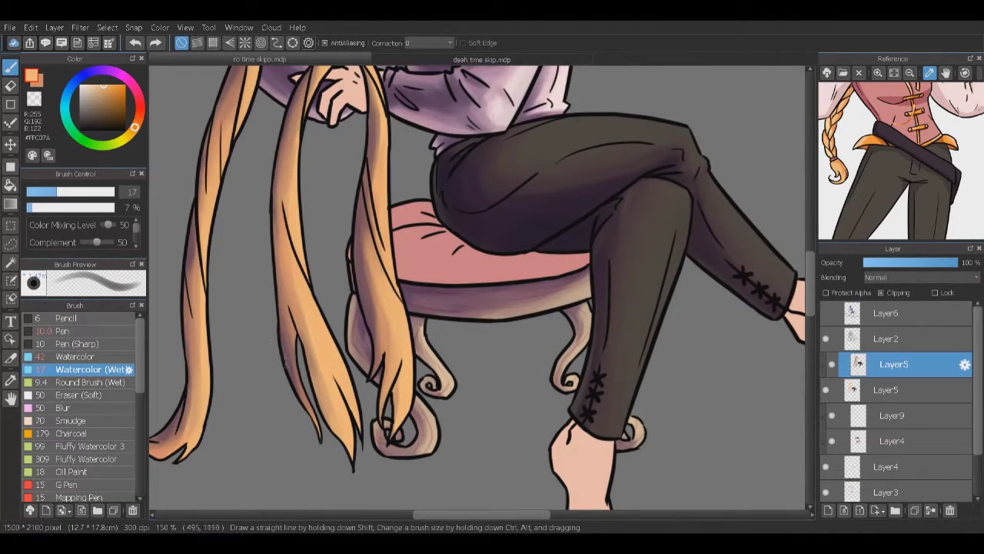
{"action": "scroll", "coordinate": [314, 320], "scroll_direction": "up", "scroll_amount": 3}
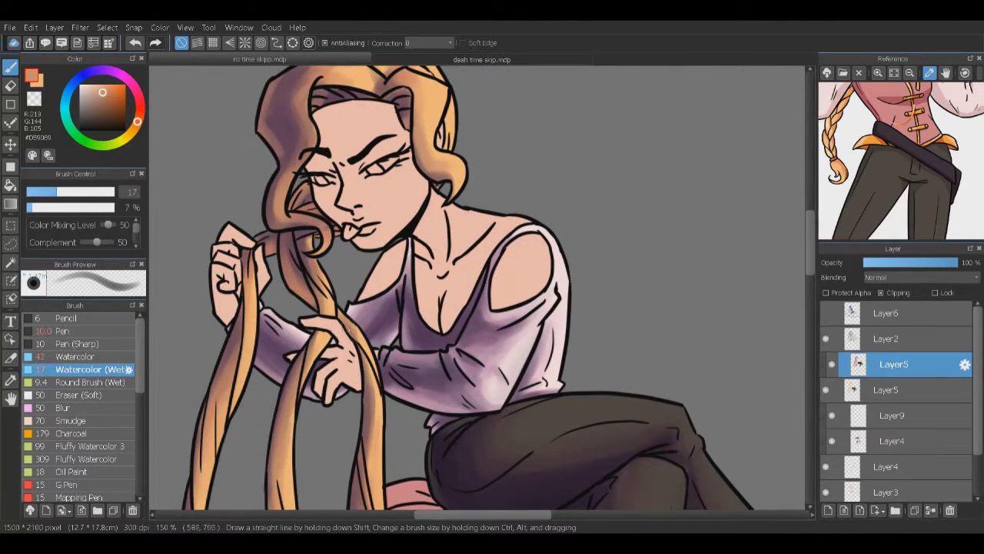
Step: Refine the shading of the front hair lock and crown with #FFC07A and #D59069 at brush size 13.1
{"action": "scroll", "coordinate": [323, 232], "scroll_direction": "up", "scroll_amount": 2}
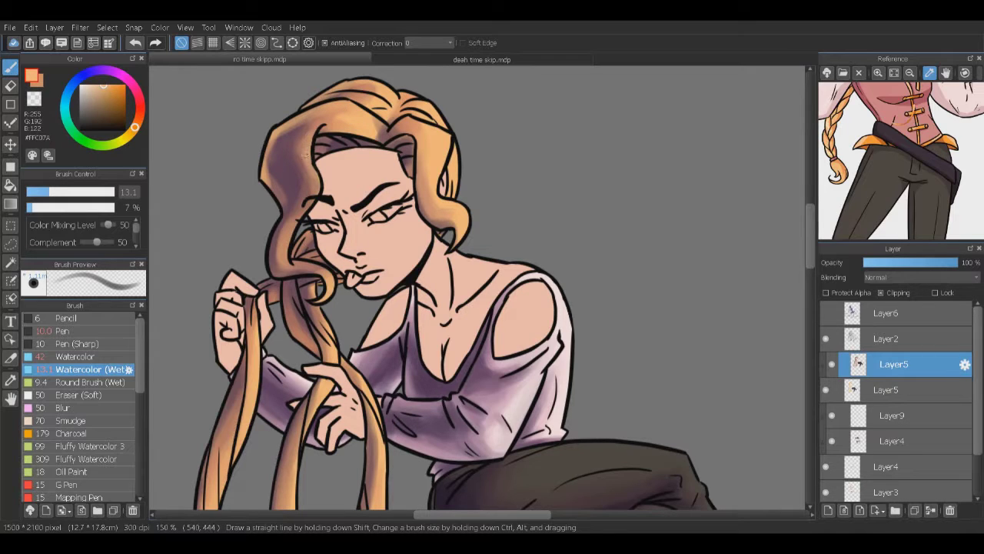
{"action": "left_click", "coordinate": [290, 175], "text": "alt"}
{"action": "left_click_drag", "start_coordinate": [291, 175], "coordinate": [262, 138]}
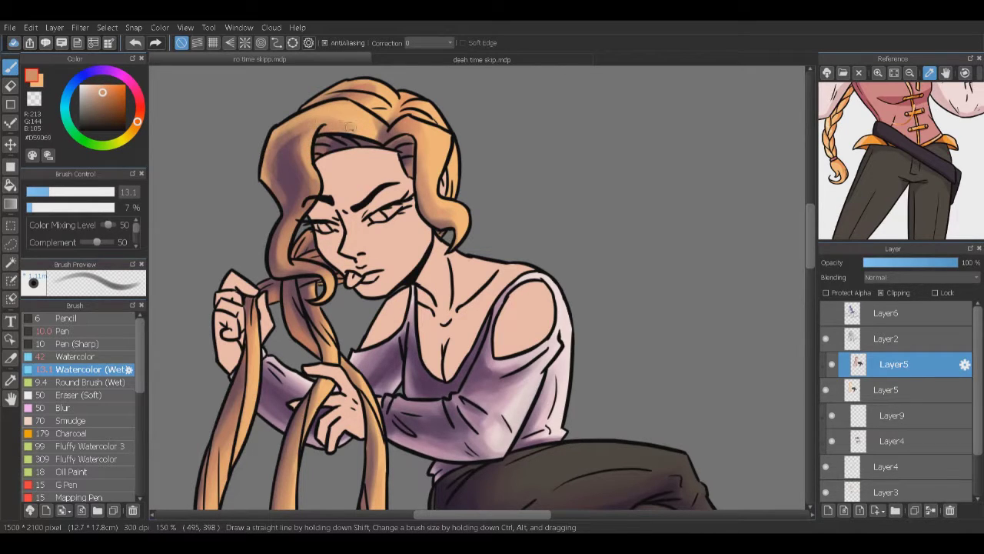
{"action": "left_click", "coordinate": [313, 192], "text": "alt"}
{"action": "left_click", "coordinate": [338, 94], "text": "alt"}
{"action": "left_click", "coordinate": [338, 92], "text": "alt"}
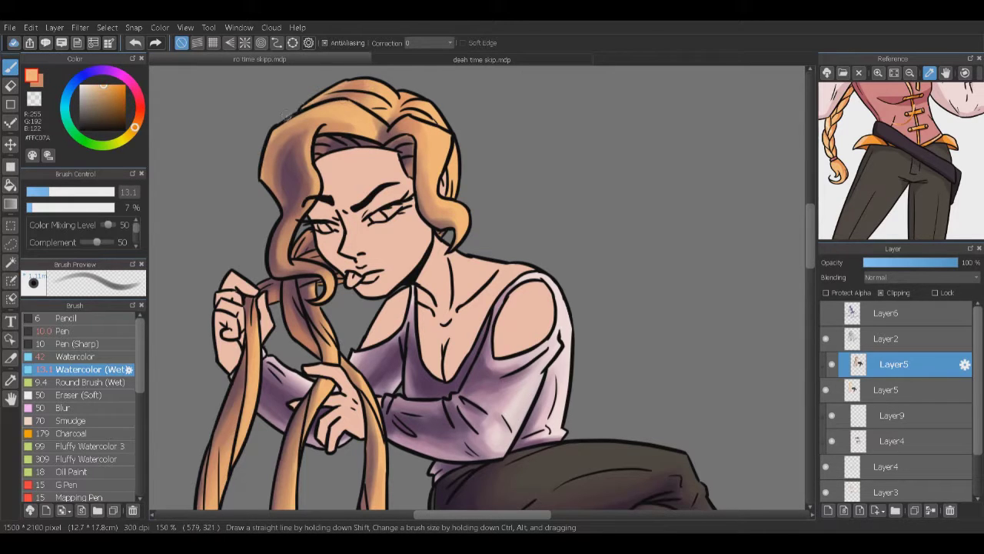
Step: Darken the lower front lock with #855959 and lighten the lock on the other side of the face with #FFC07A
{"action": "left_click", "coordinate": [277, 208], "text": "alt"}
{"action": "mouse_move", "coordinate": [269, 262]}
{"action": "left_mouse_down"}
{"action": "mouse_move", "coordinate": [281, 284]}
{"action": "mouse_move", "coordinate": [291, 223]}
{"action": "left_mouse_up"}
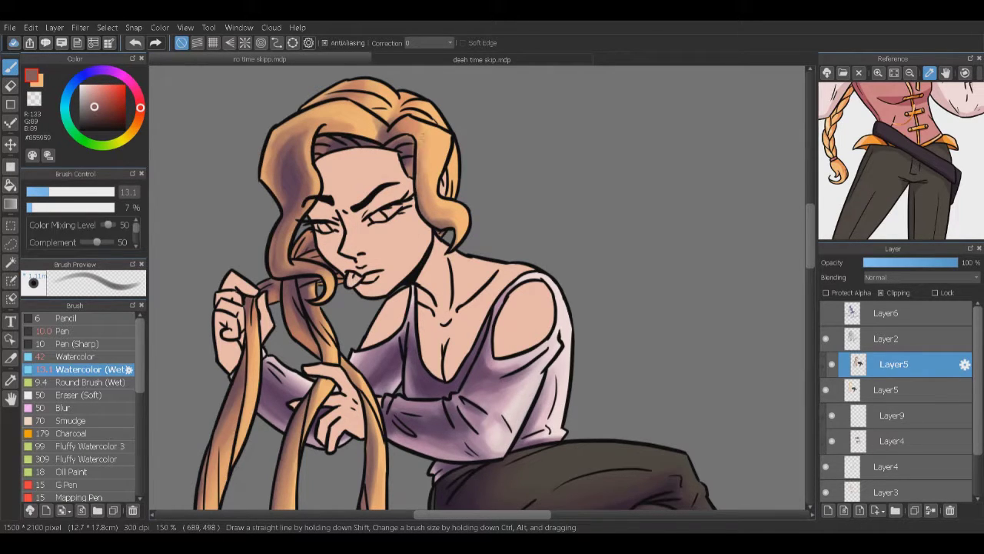
{"action": "left_click", "coordinate": [419, 143], "text": "alt"}
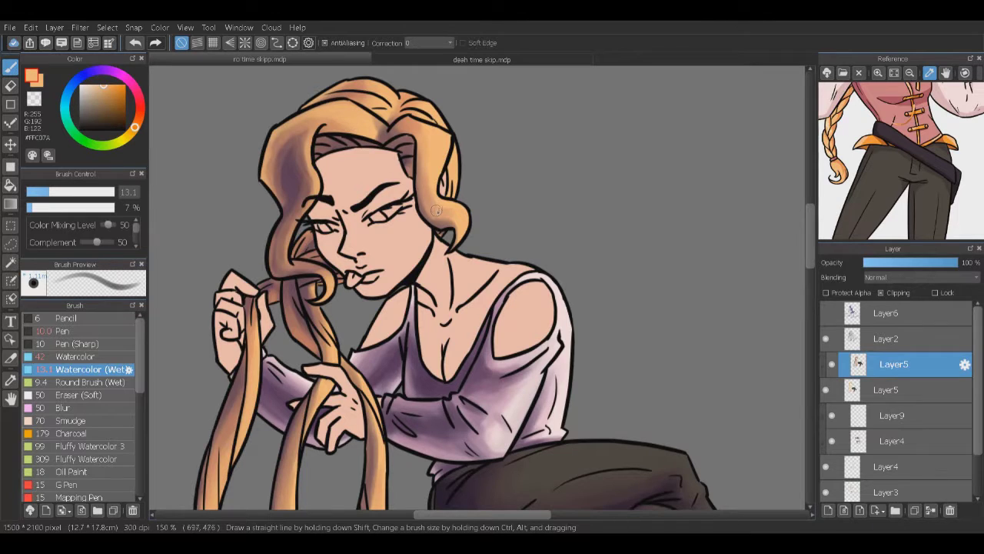
{"action": "scroll", "coordinate": [407, 334], "scroll_direction": "down", "scroll_amount": 3}
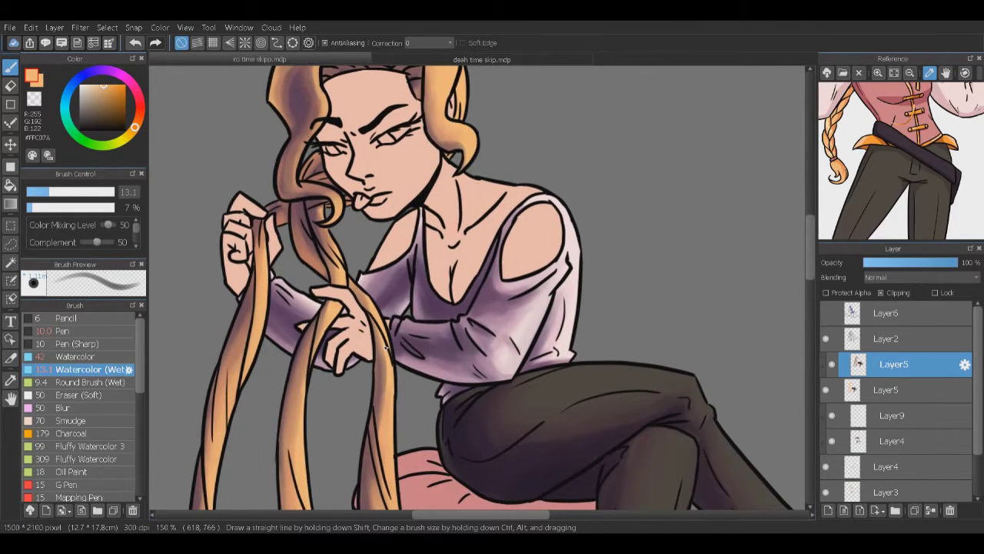
Step: Switch to the Round Brush (Wet) at size 9.4 and paint fine strands in the front lock with #593850 and #FFC07A
{"action": "mouse_move", "coordinate": [386, 348]}
{"action": "left_mouse_down"}
{"action": "mouse_move", "coordinate": [431, 415]}
{"action": "mouse_move", "coordinate": [474, 419]}
{"action": "left_mouse_up"}
{"action": "key", "text": "ctrl+shift+n"}
{"action": "key", "text": "ctrl+plus"}
{"action": "left_click", "coordinate": [90, 382]}
{"action": "scroll", "coordinate": [415, 254], "scroll_direction": "up", "scroll_amount": 1}
{"action": "left_click_drag", "start_coordinate": [435, 235], "coordinate": [438, 181]}
{"action": "key", "text": "ctrl+e"}
{"action": "left_click_drag", "start_coordinate": [461, 308], "coordinate": [483, 326]}
{"action": "left_click", "coordinate": [275, 265], "text": "alt"}
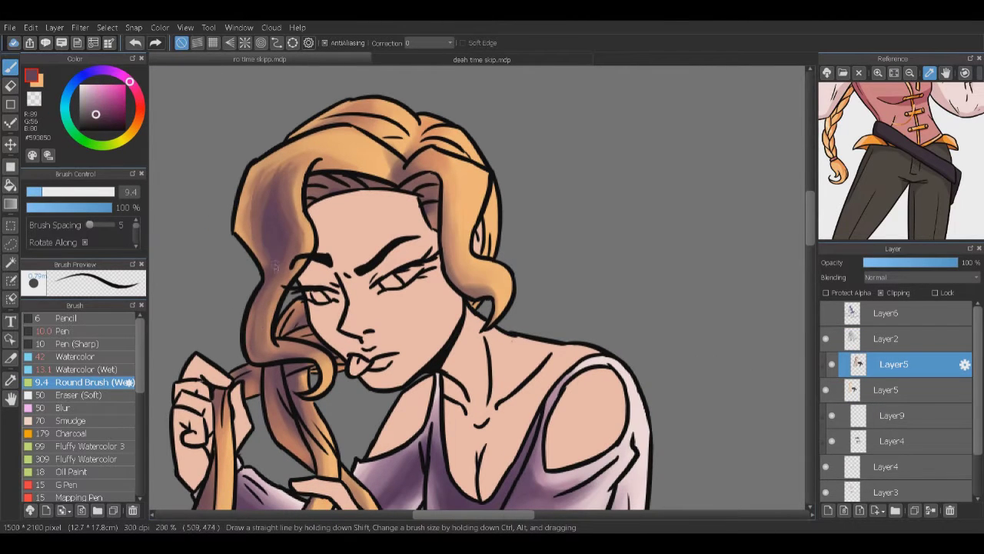
{"action": "left_click", "coordinate": [360, 178], "text": "alt"}
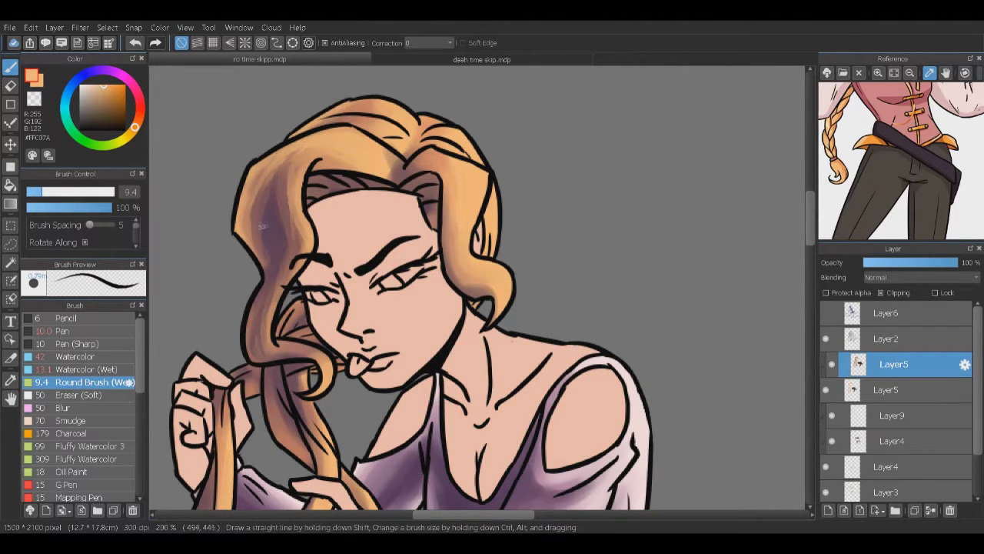
Step: Paint fine strands around the hair parting and the far side lock with sampled hair tones, including #FCBD77
{"action": "left_click", "coordinate": [408, 173], "text": "alt"}
{"action": "mouse_move", "coordinate": [402, 169]}
{"action": "left_mouse_down"}
{"action": "mouse_move", "coordinate": [415, 176]}
{"action": "mouse_move", "coordinate": [388, 184]}
{"action": "left_mouse_up"}
{"action": "left_click", "coordinate": [384, 170], "text": "alt"}
{"action": "left_click", "coordinate": [454, 200], "text": "alt"}
{"action": "left_click_drag", "start_coordinate": [456, 209], "coordinate": [457, 220]}
{"action": "left_click", "coordinate": [454, 176], "text": "alt"}
{"action": "left_click", "coordinate": [437, 157], "text": "alt"}
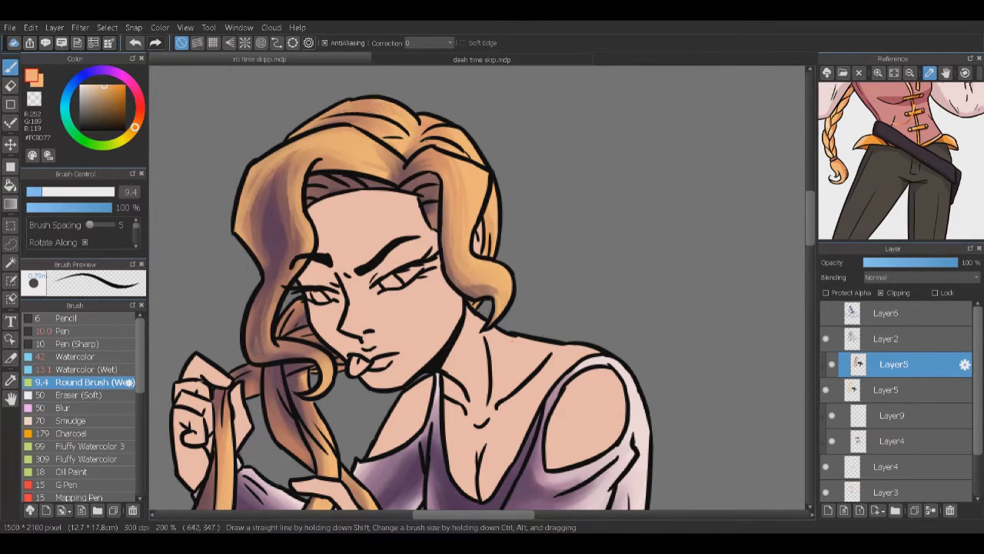
Step: Add fine strand lines through the front lock's shadow and the crown with sampled tones #875555 and #D58865
{"action": "left_click_drag", "start_coordinate": [483, 155], "coordinate": [579, 103]}
{"action": "left_click", "coordinate": [325, 165], "text": "alt"}
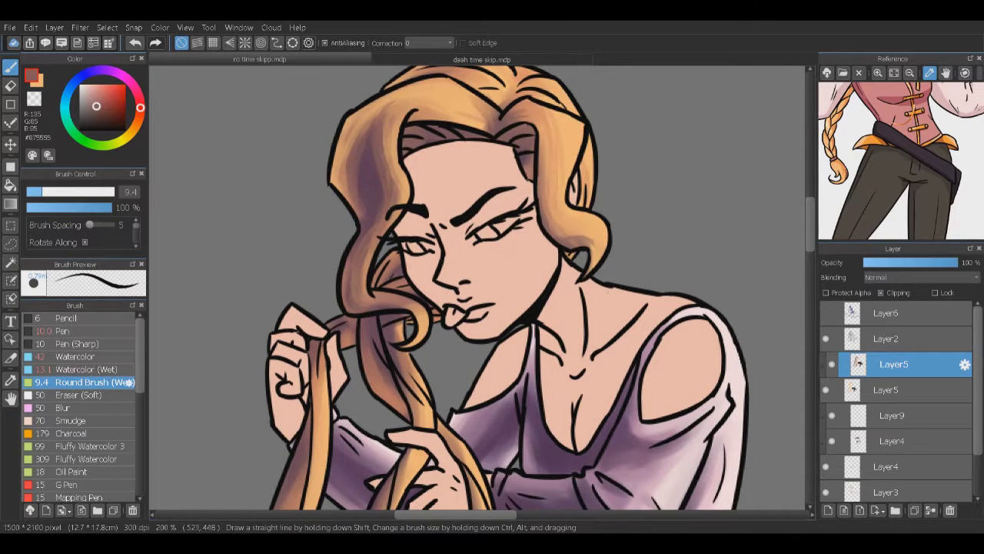
{"action": "mouse_move", "coordinate": [352, 209]}
{"action": "left_mouse_down"}
{"action": "mouse_move", "coordinate": [344, 183]}
{"action": "mouse_move", "coordinate": [353, 243]}
{"action": "left_mouse_up"}
{"action": "left_click", "coordinate": [339, 267], "text": "alt"}
{"action": "left_click", "coordinate": [503, 129], "text": "alt"}
{"action": "left_click", "coordinate": [344, 201], "text": "alt"}
{"action": "left_click", "coordinate": [473, 175], "text": "alt"}
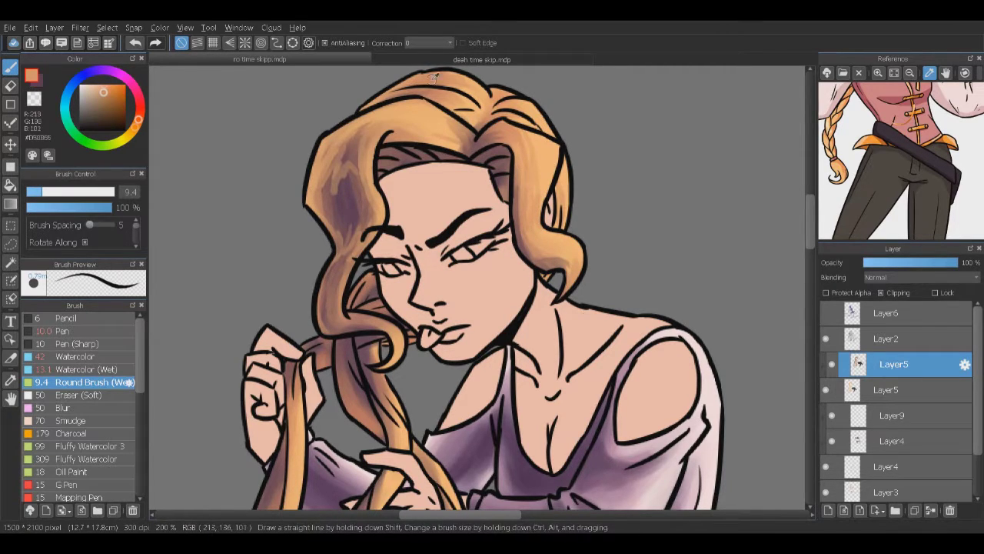
Step: Paint fine strand lines along the hair held by the hands and the hanging lengths with #56344F and #D58865
{"action": "scroll", "coordinate": [476, 173], "scroll_direction": "down", "scroll_amount": 3}
{"action": "left_click", "coordinate": [389, 310], "text": "alt"}
{"action": "scroll", "coordinate": [323, 362], "scroll_direction": "down", "scroll_amount": 3}
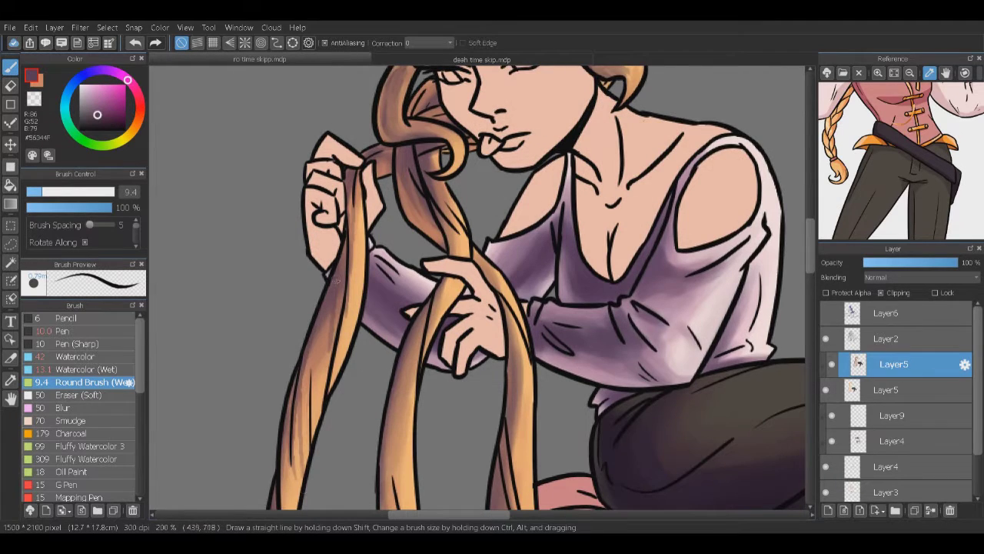
{"action": "left_click", "coordinate": [315, 384], "text": "alt"}
{"action": "scroll", "coordinate": [477, 292], "scroll_direction": "down", "scroll_amount": 5}
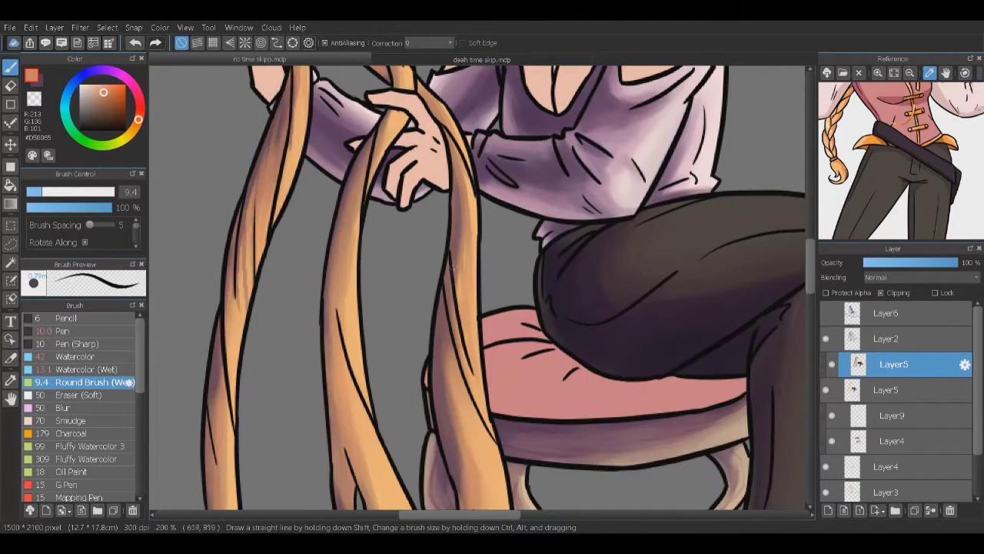
{"action": "scroll", "coordinate": [476, 292], "scroll_direction": "down", "scroll_amount": 3}
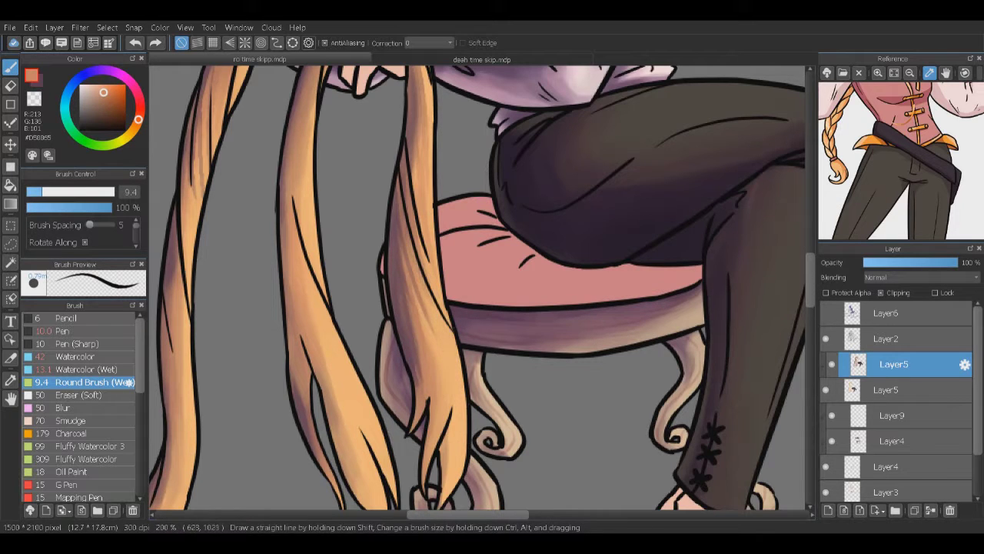
Step: Add dark and mid-tone strands toward the tips of the three hanging hair sections, alternating #56344F and #D58865
{"action": "scroll", "coordinate": [438, 338], "scroll_direction": "down", "scroll_amount": 3}
{"action": "scroll", "coordinate": [477, 292], "scroll_direction": "up", "scroll_amount": 3}
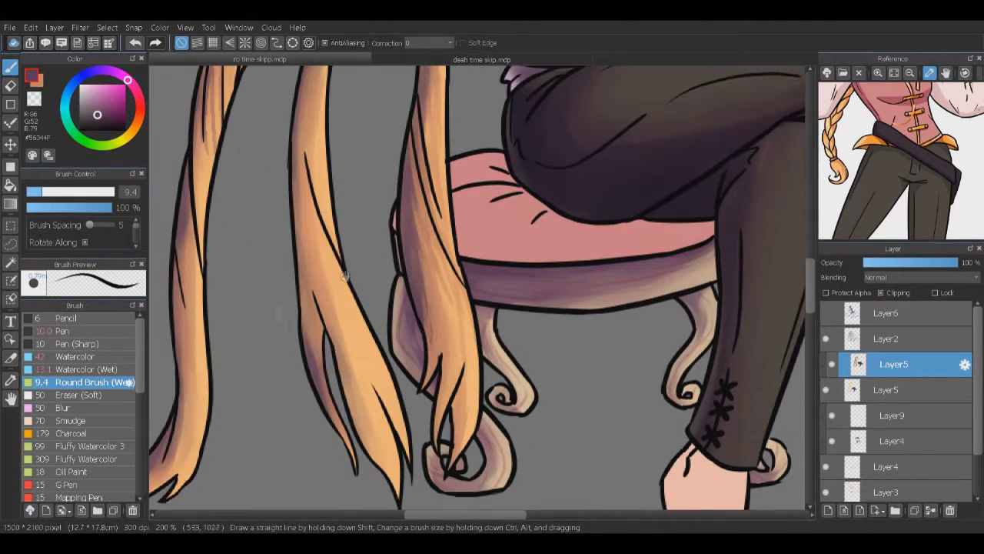
{"action": "scroll", "coordinate": [477, 292], "scroll_direction": "up", "scroll_amount": 4}
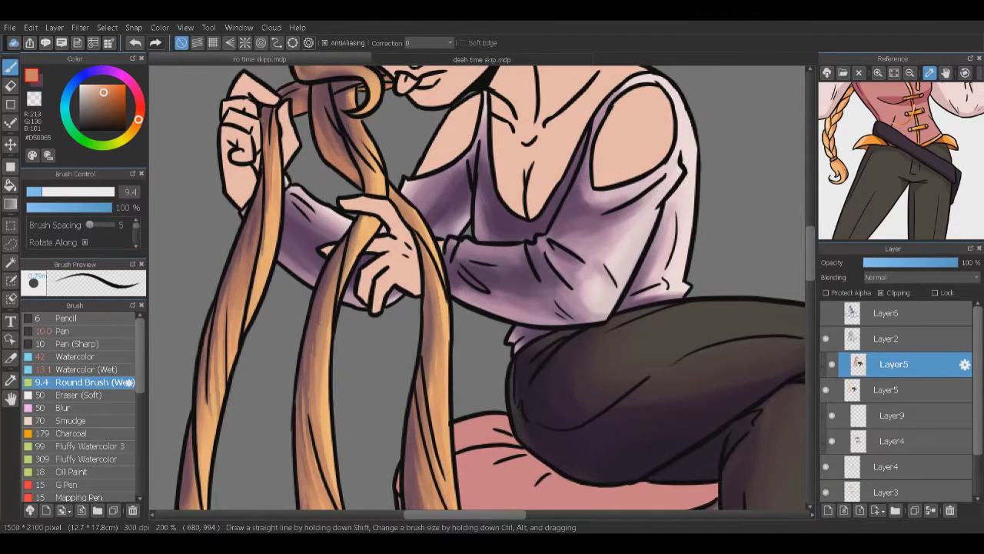
{"action": "scroll", "coordinate": [476, 292], "scroll_direction": "up", "scroll_amount": 3}
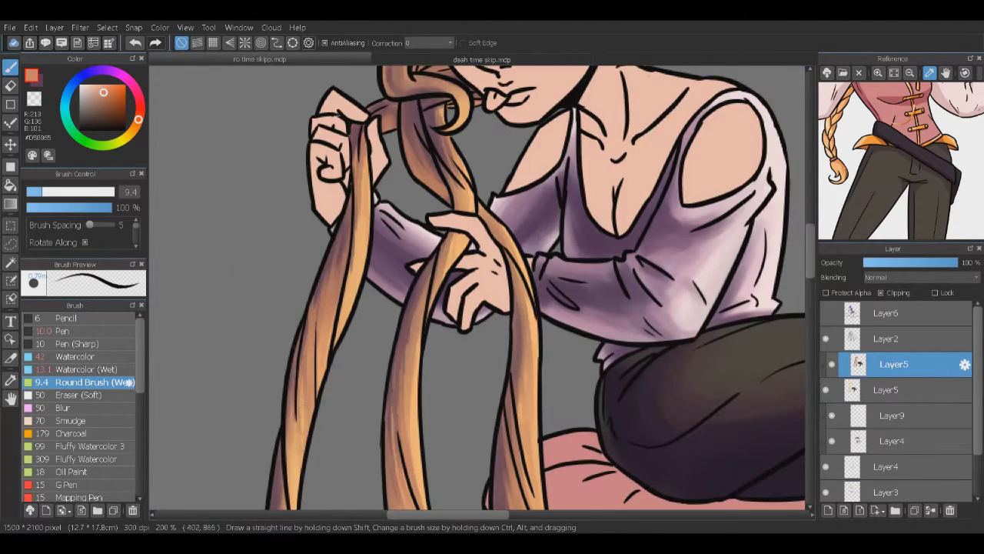
{"action": "scroll", "coordinate": [477, 292], "scroll_direction": "down", "scroll_amount": 5}
{"action": "scroll", "coordinate": [477, 293], "scroll_direction": "down", "scroll_amount": 2}
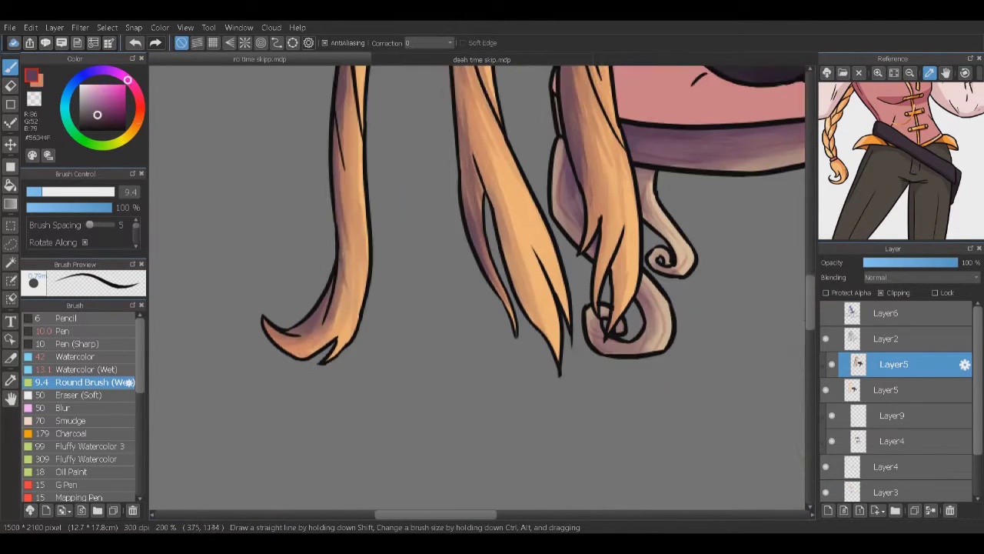
Step: Paint warm strands through the crown, front lock and hanging hair with #E0875C and #FFC07A
{"action": "scroll", "coordinate": [308, 308], "scroll_direction": "up", "scroll_amount": 4}
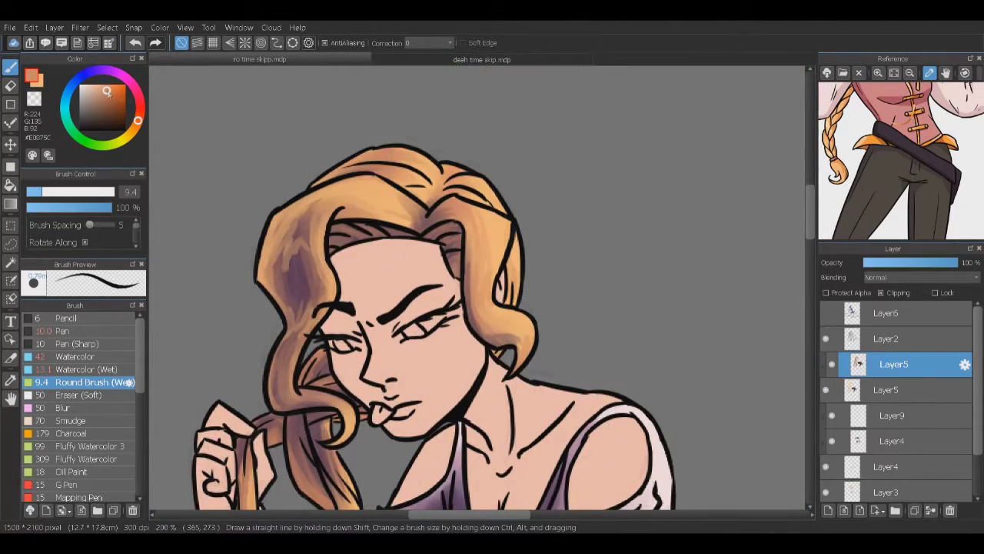
{"action": "scroll", "coordinate": [477, 308], "scroll_direction": "down", "scroll_amount": 1}
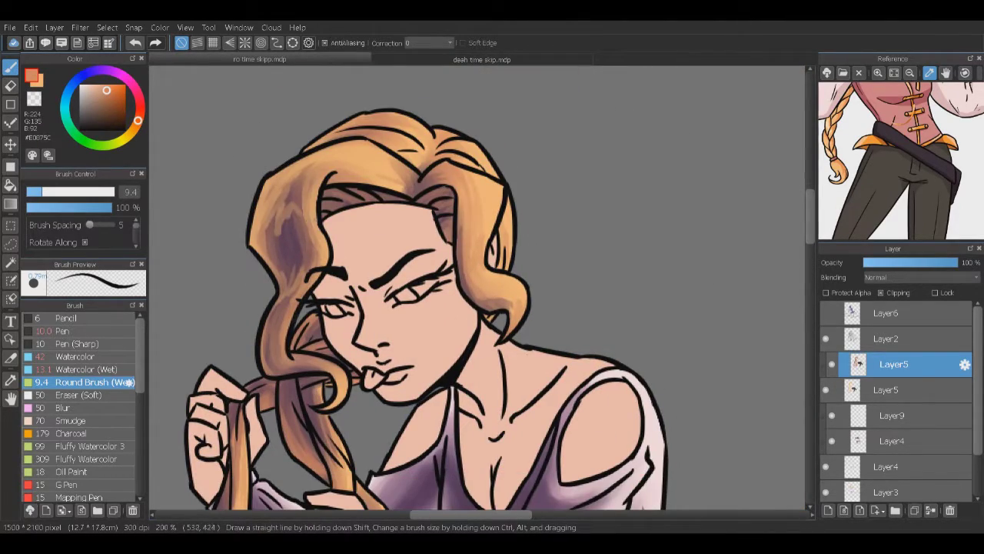
{"action": "scroll", "coordinate": [477, 292], "scroll_direction": "down", "scroll_amount": 8}
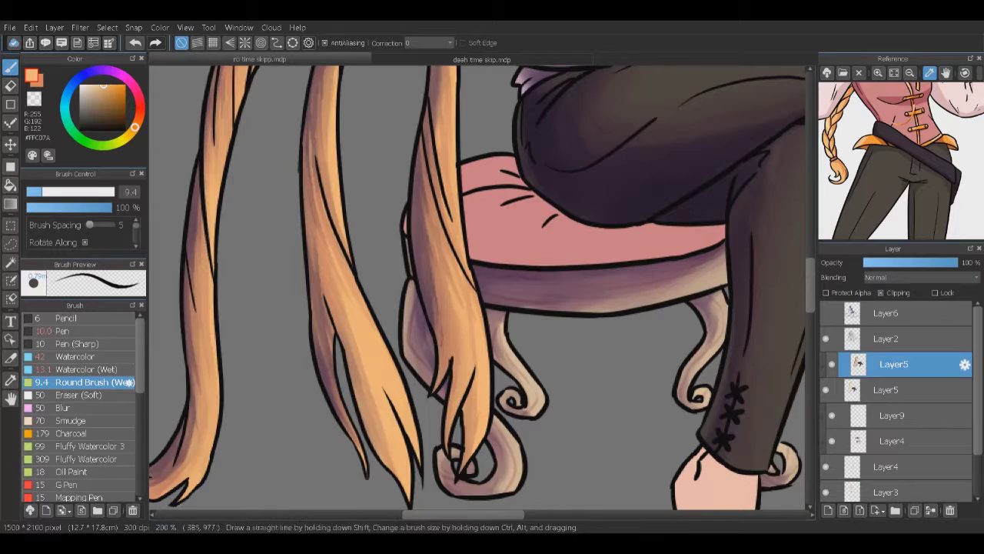
{"action": "scroll", "coordinate": [476, 292], "scroll_direction": "right", "scroll_amount": 2}
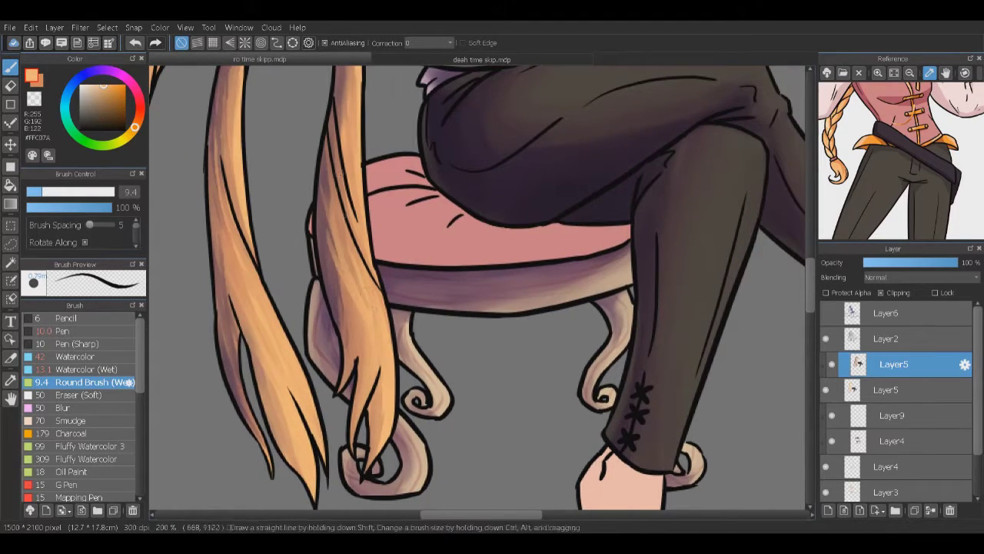
{"action": "scroll", "coordinate": [477, 292], "scroll_direction": "up", "scroll_amount": 8}
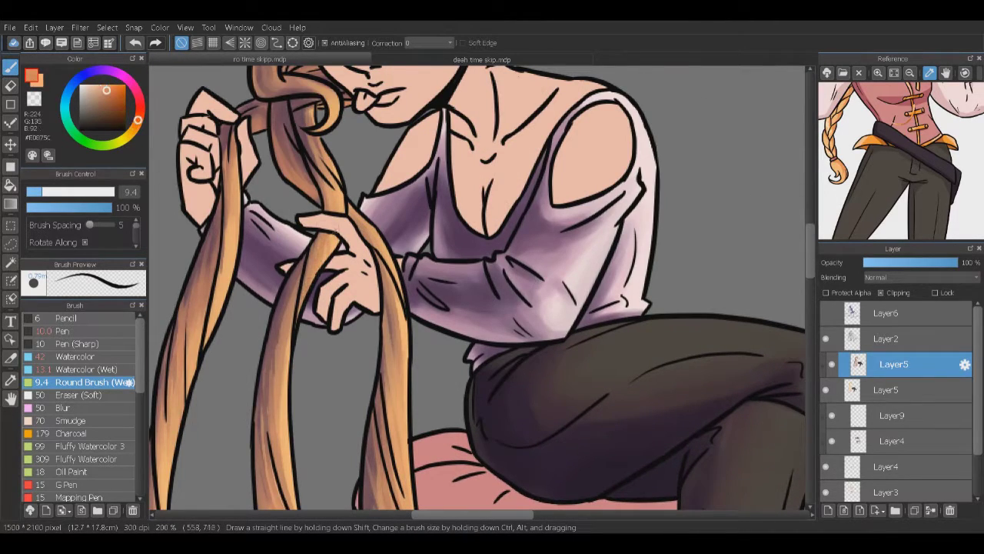
{"action": "scroll", "coordinate": [477, 292], "scroll_direction": "up", "scroll_amount": 6}
{"action": "scroll", "coordinate": [477, 292], "scroll_direction": "right", "scroll_amount": 1}
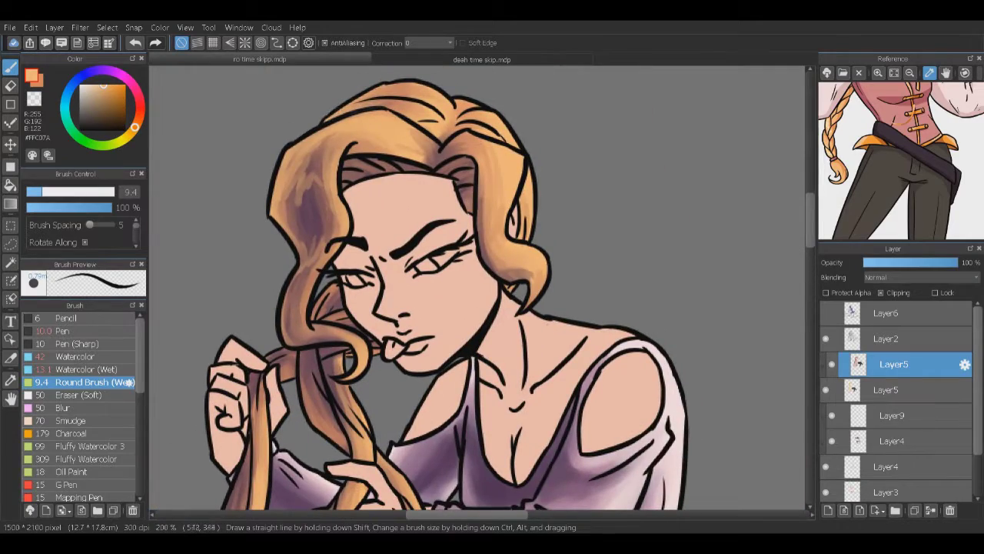
{"action": "left_click", "coordinate": [454, 145], "text": "alt"}
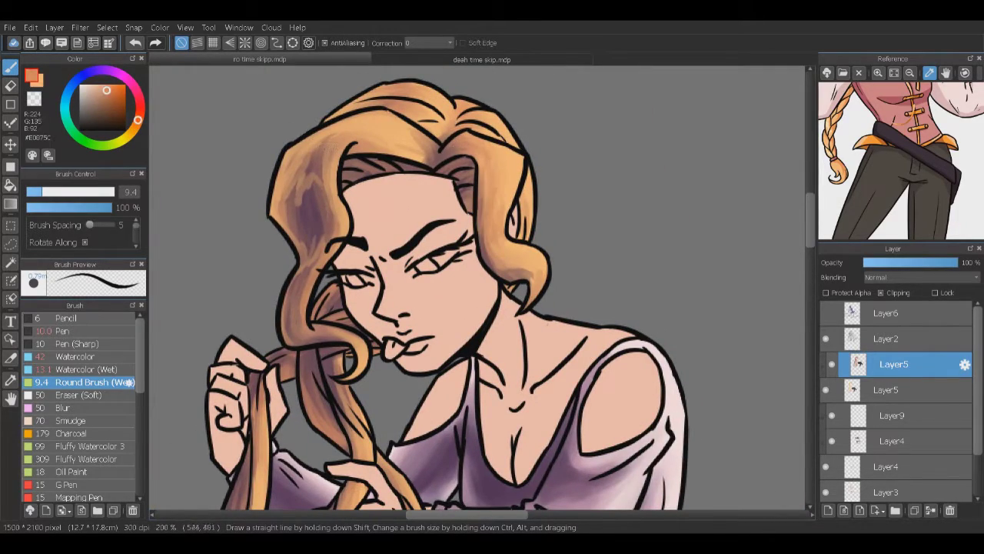
Step: Add pale highlight strands to the crown, side curl and hanging lengths with light yellows, including #FFEDBB
{"action": "scroll", "coordinate": [476, 292], "scroll_direction": "down", "scroll_amount": 8}
{"action": "scroll", "coordinate": [477, 292], "scroll_direction": "up", "scroll_amount": 3}
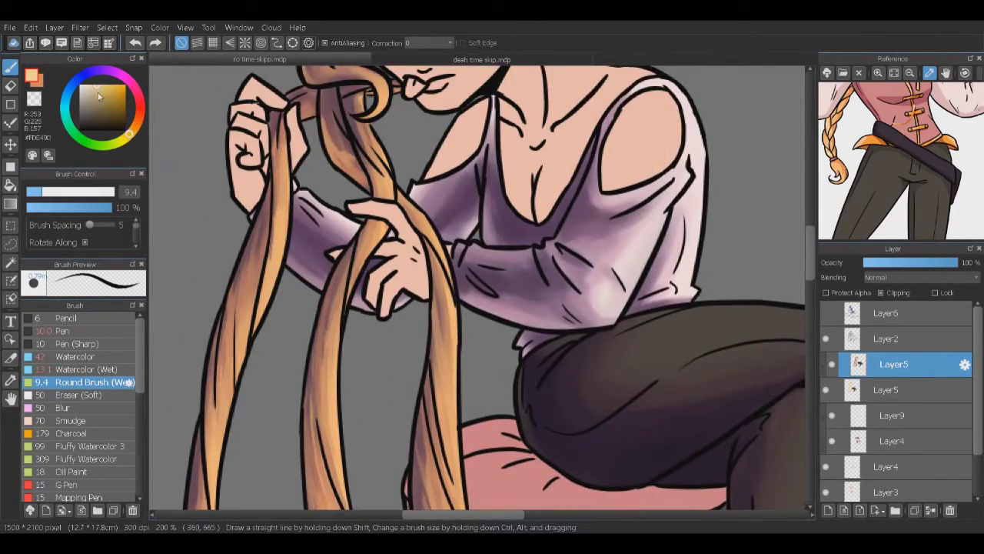
{"action": "scroll", "coordinate": [477, 292], "scroll_direction": "down", "scroll_amount": 4}
{"action": "scroll", "coordinate": [477, 293], "scroll_direction": "up", "scroll_amount": 8}
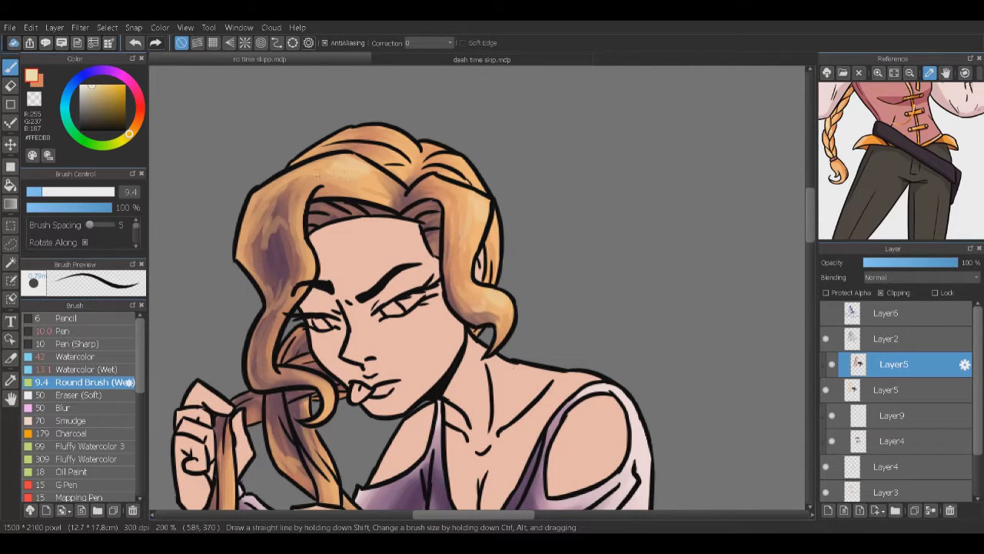
{"action": "scroll", "coordinate": [477, 292], "scroll_direction": "down", "scroll_amount": 4}
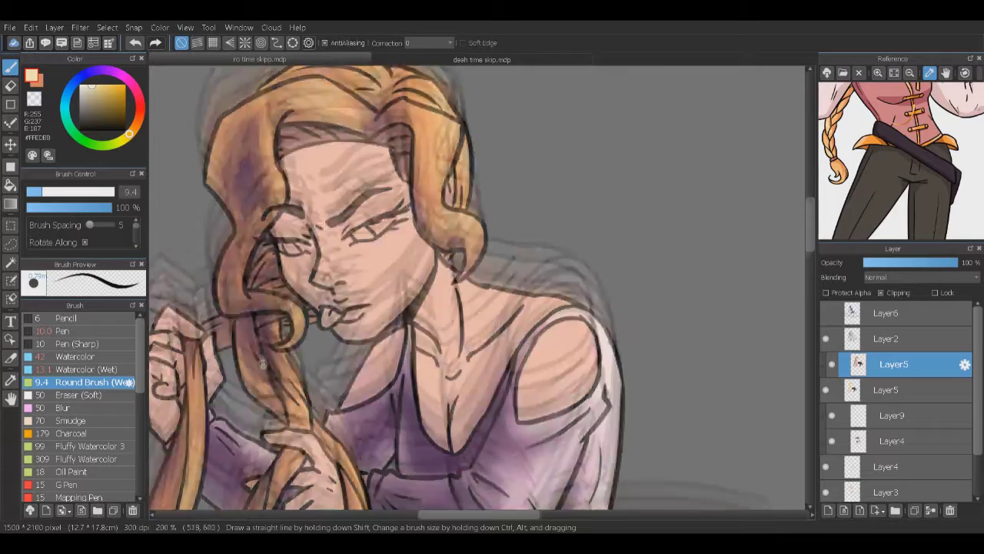
{"action": "scroll", "coordinate": [476, 292], "scroll_direction": "down", "scroll_amount": 5}
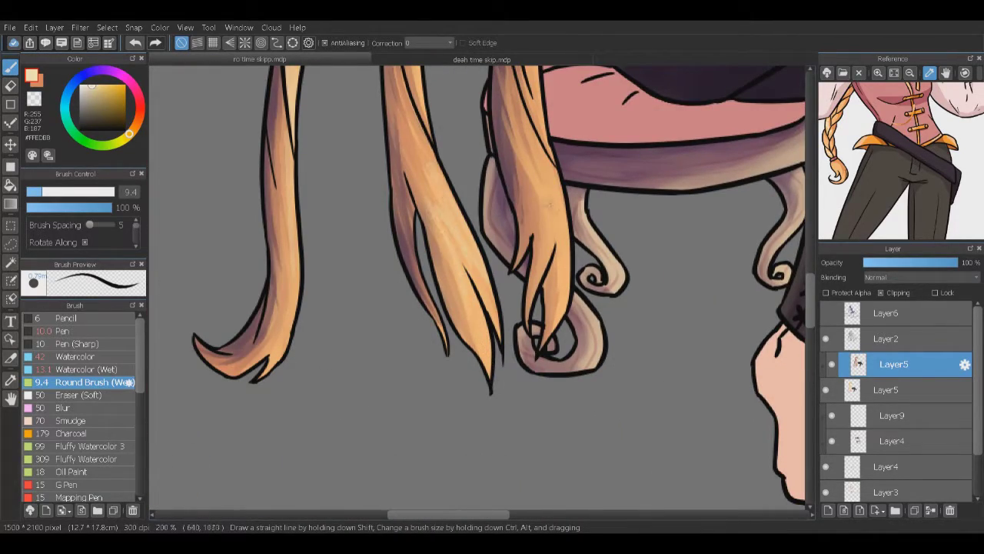
{"action": "scroll", "coordinate": [477, 292], "scroll_direction": "up", "scroll_amount": 9}
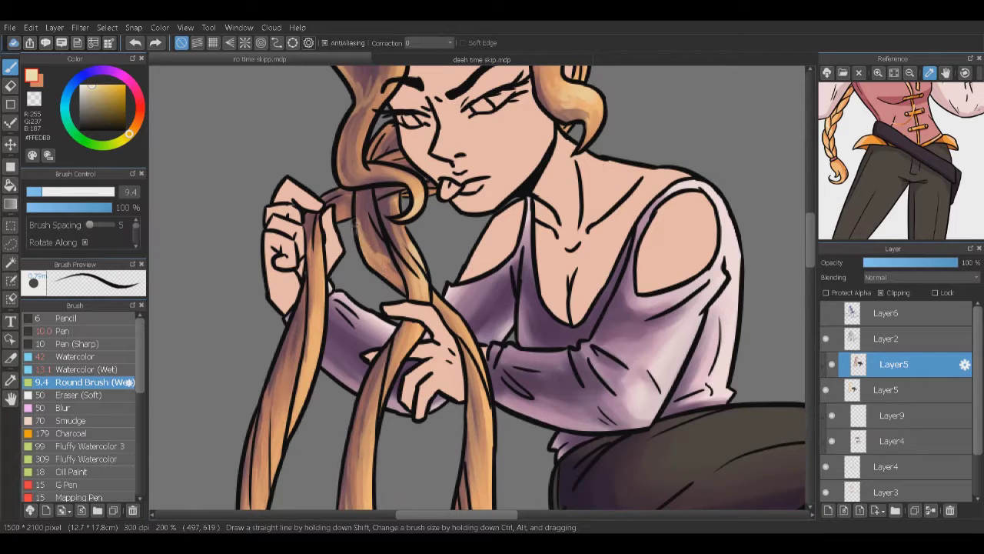
Step: Lighten the strands of hair stretched between the raised hand and the curl with sampled #F7B875 and #FBDAA2
{"action": "left_click", "coordinate": [329, 198], "text": "alt"}
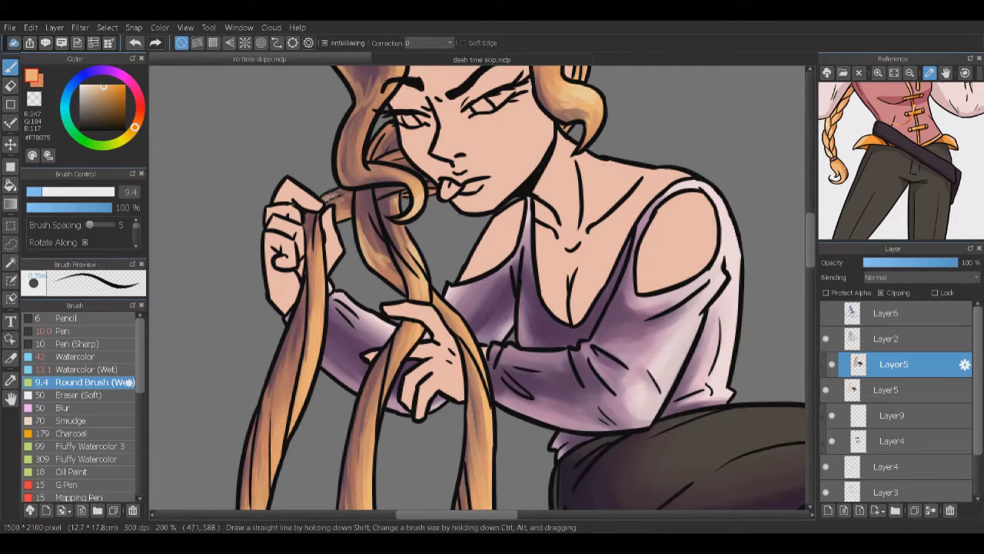
{"action": "scroll", "coordinate": [329, 198], "scroll_direction": "up", "scroll_amount": 3}
{"action": "left_click", "coordinate": [263, 274], "text": "alt"}
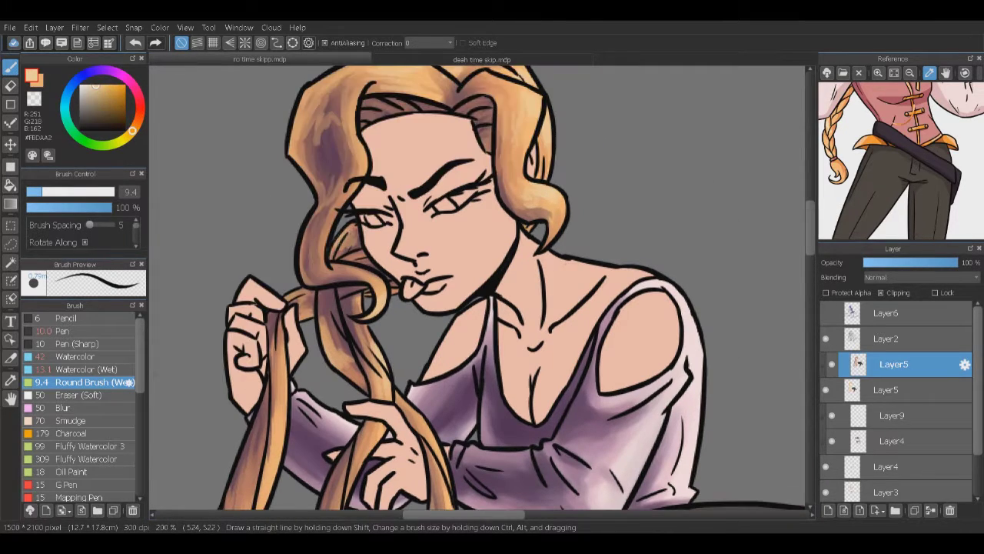
{"action": "scroll", "coordinate": [387, 295], "scroll_direction": "down", "scroll_amount": 5}
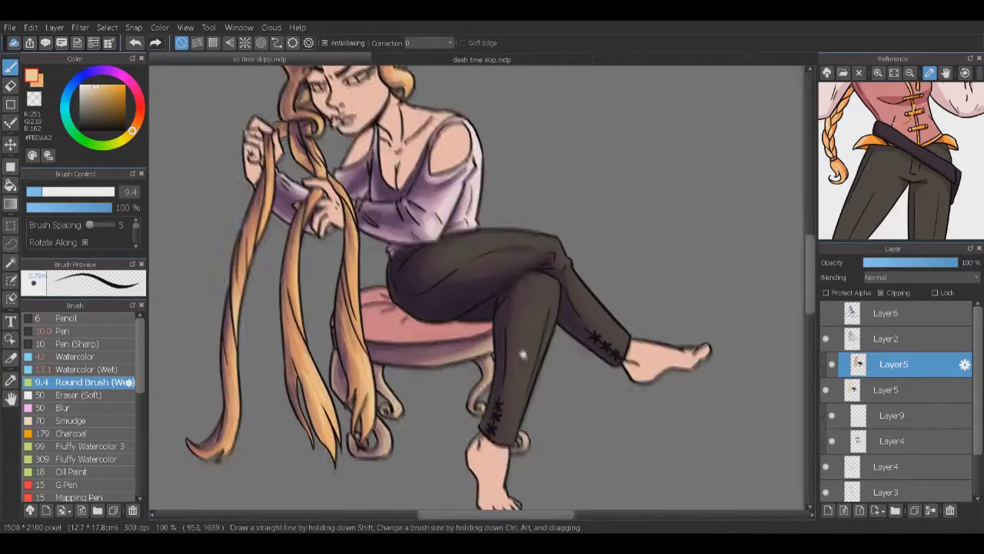
Step: On the clipped skin layer Layer3, shade the face, chest and shoulder using Watercolor (Wet) at size 16 with #873D55
{"action": "left_click", "coordinate": [891, 491]}
{"action": "scroll", "coordinate": [415, 121], "scroll_direction": "up", "scroll_amount": 4}
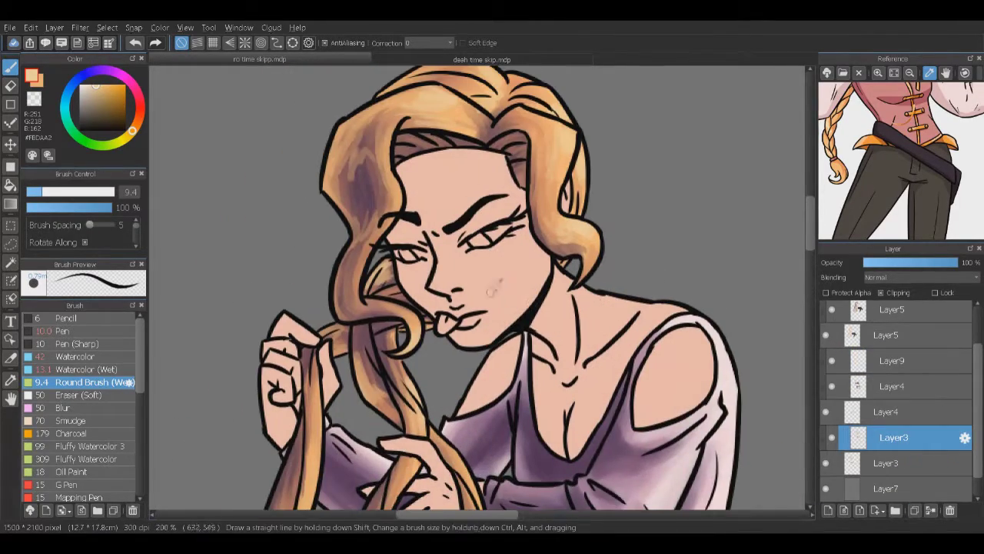
{"action": "left_click_drag", "start_coordinate": [139, 117], "coordinate": [138, 97]}
{"action": "left_click", "coordinate": [85, 369]}
{"action": "scroll", "coordinate": [892, 362], "scroll_direction": "up", "scroll_amount": 2}
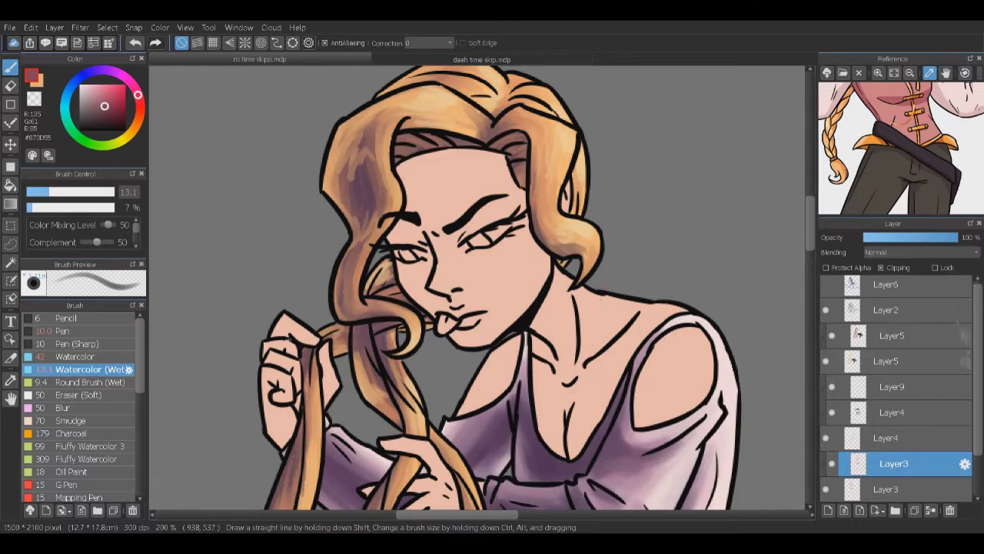
{"action": "left_click", "coordinate": [827, 287]}
{"action": "left_click", "coordinate": [826, 287]}
{"action": "key", "text": "]"}
{"action": "mouse_move", "coordinate": [553, 446]}
{"action": "left_mouse_down"}
{"action": "mouse_move", "coordinate": [646, 369]}
{"action": "mouse_move", "coordinate": [699, 403]}
{"action": "left_mouse_up"}
{"action": "mouse_move", "coordinate": [408, 223]}
{"action": "left_mouse_down"}
{"action": "mouse_move", "coordinate": [415, 300]}
{"action": "mouse_move", "coordinate": [492, 185]}
{"action": "mouse_move", "coordinate": [454, 339]}
{"action": "mouse_move", "coordinate": [430, 215]}
{"action": "mouse_move", "coordinate": [446, 185]}
{"action": "left_mouse_up"}
Step: Shade the raised hand and the lower hand holding the hair with #873D55
{"action": "scroll", "coordinate": [477, 292], "scroll_direction": "down", "scroll_amount": 3}
{"action": "left_click_drag", "start_coordinate": [323, 246], "coordinate": [317, 338]}
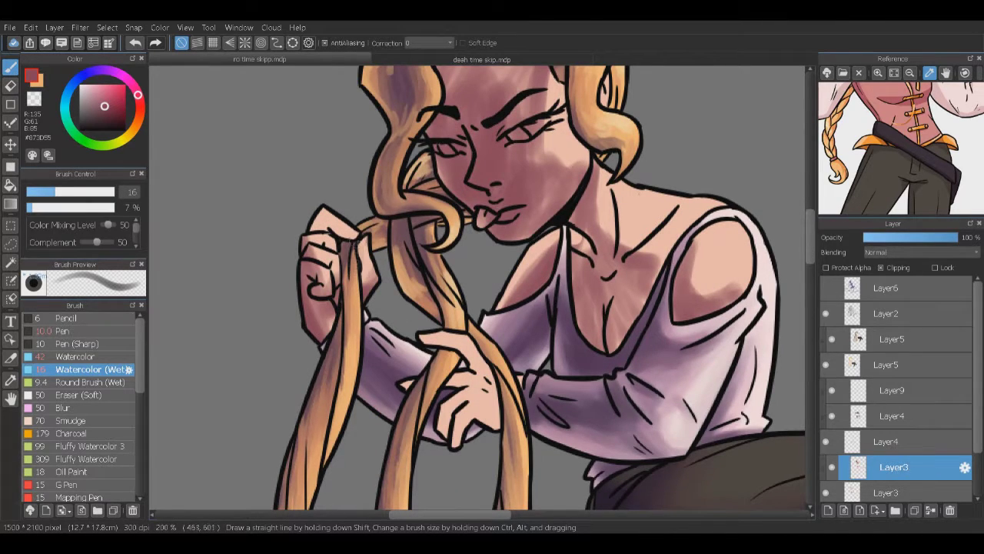
{"action": "scroll", "coordinate": [476, 292], "scroll_direction": "down", "scroll_amount": 3}
{"action": "left_click_drag", "start_coordinate": [376, 323], "coordinate": [434, 238]}
{"action": "left_click_drag", "start_coordinate": [361, 215], "coordinate": [431, 315]}
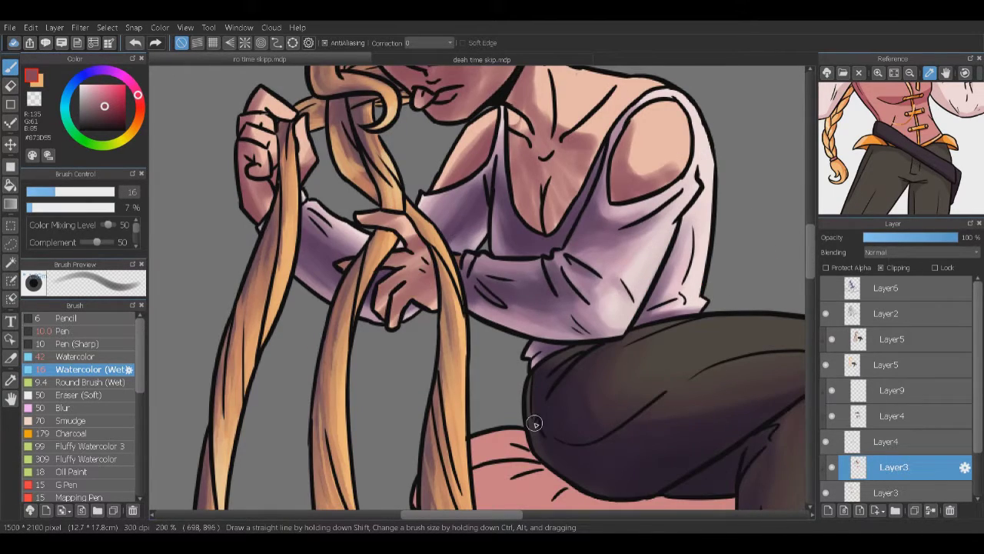
Step: Build up the shadows on the face, jaw and neck, and lighten the upper chest with the sampled skin tone #FAC4B1
{"action": "scroll", "coordinate": [477, 293], "scroll_direction": "up", "scroll_amount": 5}
{"action": "left_click_drag", "start_coordinate": [483, 224], "coordinate": [471, 165]}
{"action": "left_click_drag", "start_coordinate": [529, 260], "coordinate": [575, 346]}
{"action": "left_click_drag", "start_coordinate": [509, 323], "coordinate": [446, 384]}
{"action": "scroll", "coordinate": [477, 292], "scroll_direction": "down", "scroll_amount": 3}
{"action": "mouse_move", "coordinate": [642, 251]}
{"action": "left_mouse_down"}
{"action": "mouse_move", "coordinate": [608, 333]}
{"action": "mouse_move", "coordinate": [565, 269]}
{"action": "left_mouse_up"}
{"action": "mouse_move", "coordinate": [517, 182]}
{"action": "left_mouse_down"}
{"action": "mouse_move", "coordinate": [507, 277]}
{"action": "mouse_move", "coordinate": [515, 239]}
{"action": "left_mouse_up"}
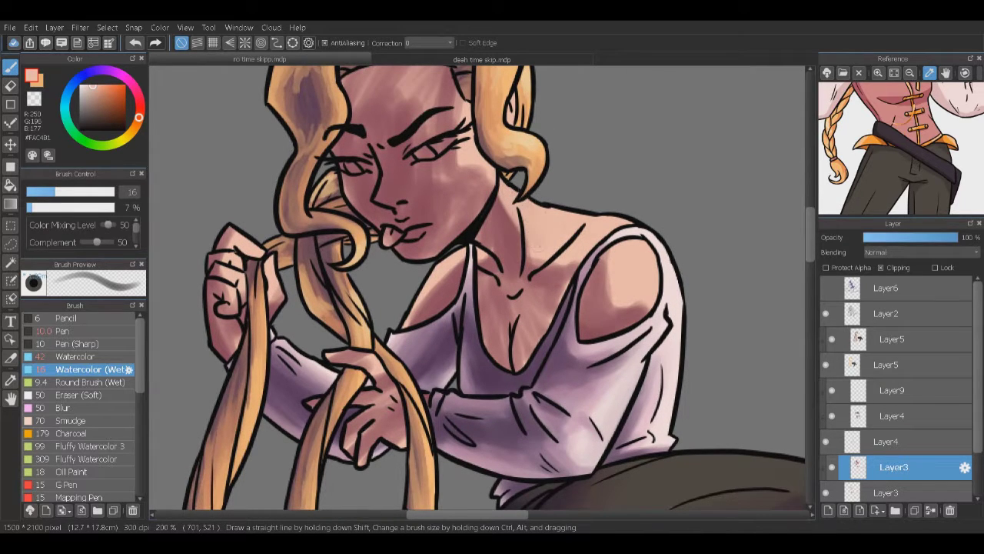
Step: Blend the cheek and forehead shadow edges with sampled light skin tones, including #EBB2A3
{"action": "scroll", "coordinate": [477, 292], "scroll_direction": "up", "scroll_amount": 2}
{"action": "mouse_move", "coordinate": [430, 265]}
{"action": "left_mouse_down"}
{"action": "mouse_move", "coordinate": [461, 235]}
{"action": "mouse_move", "coordinate": [430, 273]}
{"action": "left_mouse_up"}
{"action": "mouse_move", "coordinate": [431, 163]}
{"action": "left_mouse_down"}
{"action": "mouse_move", "coordinate": [427, 201]}
{"action": "mouse_move", "coordinate": [446, 224]}
{"action": "mouse_move", "coordinate": [409, 248]}
{"action": "left_mouse_up"}
{"action": "left_click", "coordinate": [436, 188], "text": "alt"}
{"action": "left_click_drag", "start_coordinate": [347, 235], "coordinate": [323, 231]}
{"action": "left_click", "coordinate": [372, 330], "text": "alt"}
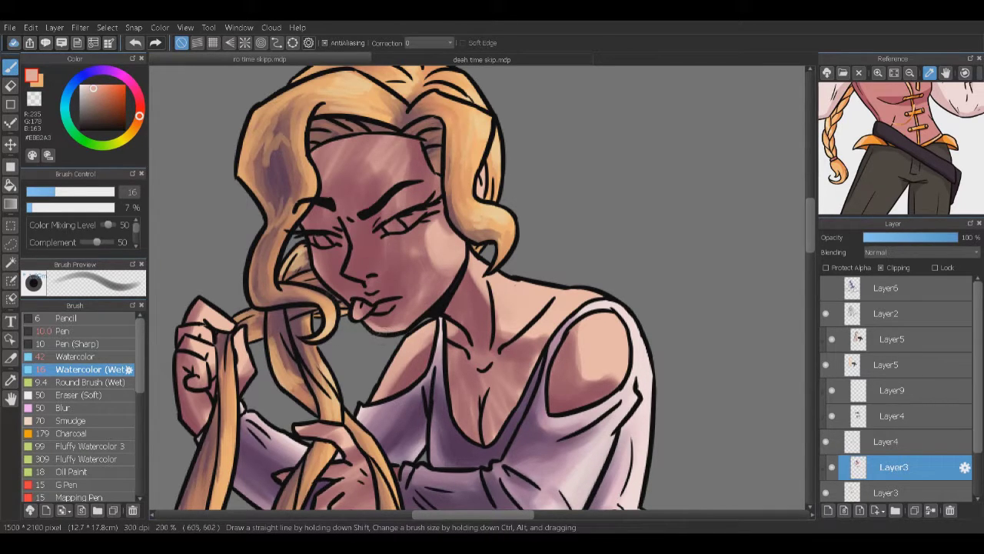
Step: Refine the light and shadow on both hands with sampled tones #90475B, #FAC4B1 and #B27077
{"action": "left_click", "coordinate": [206, 396], "text": "alt"}
{"action": "left_click_drag", "start_coordinate": [192, 394], "coordinate": [201, 422]}
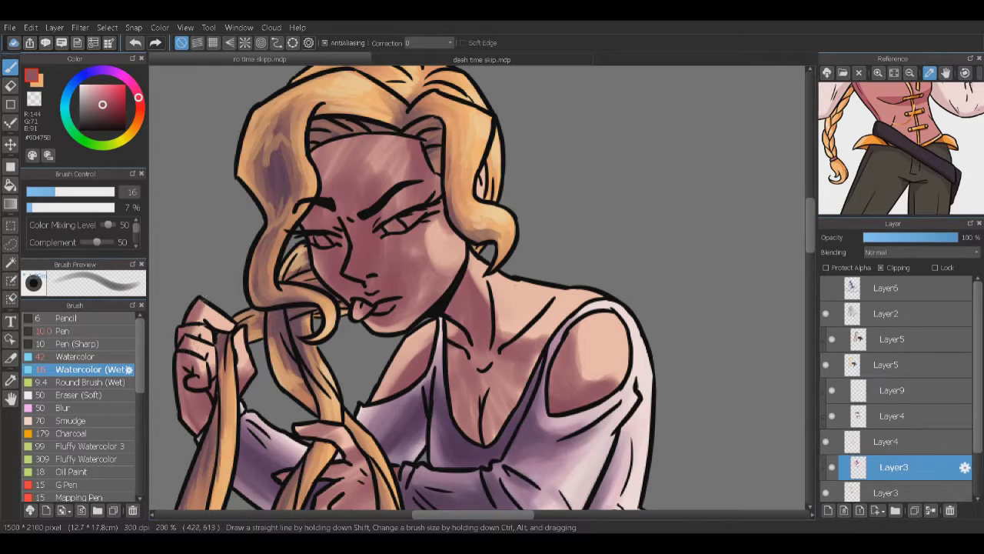
{"action": "left_click_drag", "start_coordinate": [200, 372], "coordinate": [196, 302]}
{"action": "left_click", "coordinate": [196, 300], "text": "alt"}
{"action": "left_click_drag", "start_coordinate": [170, 367], "coordinate": [160, 309]}
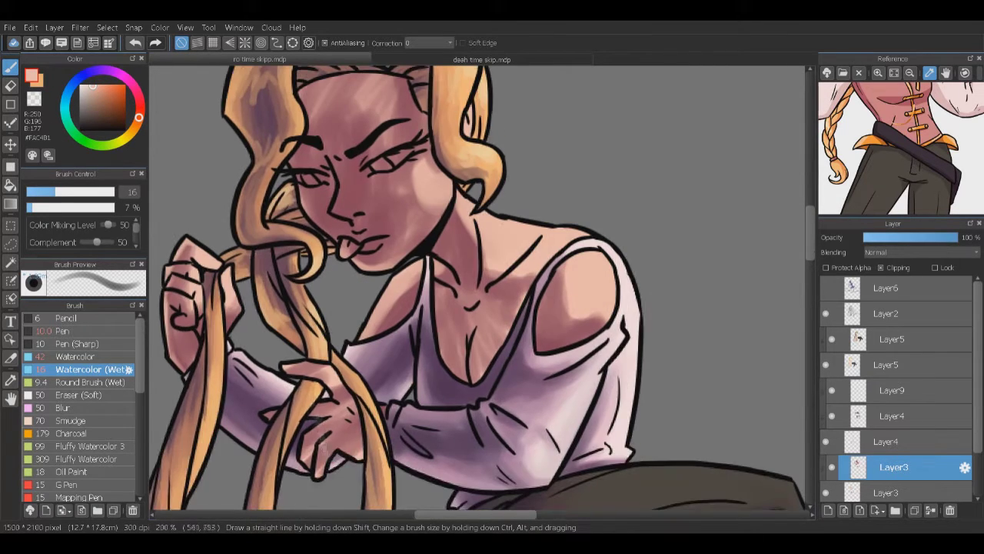
{"action": "left_click", "coordinate": [354, 452], "text": "alt"}
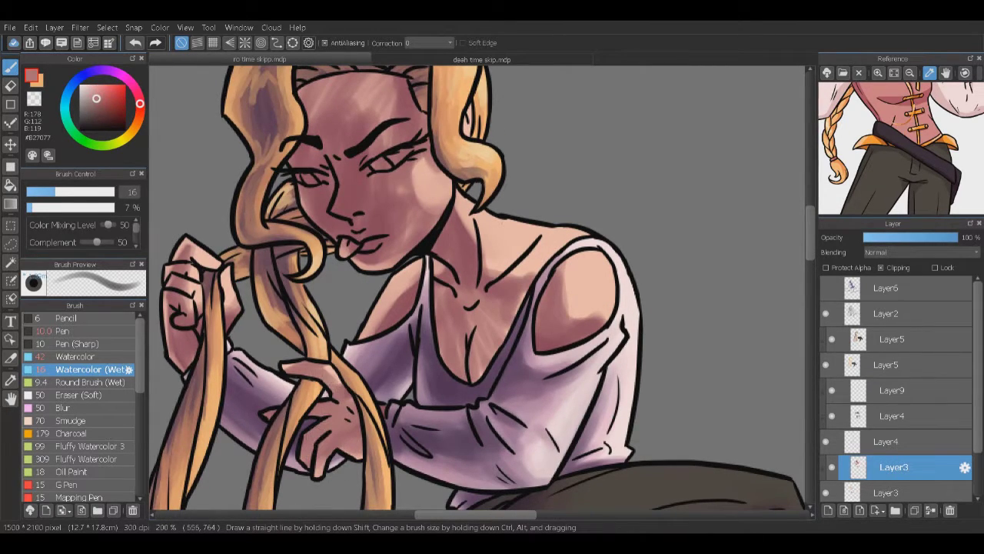
{"action": "left_click_drag", "start_coordinate": [358, 337], "coordinate": [356, 323]}
Step: Smooth the shadow across the chest and collarbone with sampled skin tones, including #9B5564, reducing the brush to size 10.2
{"action": "left_click_drag", "start_coordinate": [492, 342], "coordinate": [449, 269]}
{"action": "left_click", "coordinate": [500, 265], "text": "alt"}
{"action": "mouse_move", "coordinate": [438, 323]}
{"action": "left_mouse_down"}
{"action": "mouse_move", "coordinate": [511, 271]}
{"action": "mouse_move", "coordinate": [534, 224]}
{"action": "mouse_move", "coordinate": [503, 254]}
{"action": "left_mouse_up"}
{"action": "mouse_move", "coordinate": [561, 212]}
{"action": "left_mouse_down"}
{"action": "mouse_move", "coordinate": [548, 232]}
{"action": "mouse_move", "coordinate": [492, 257]}
{"action": "left_mouse_up"}
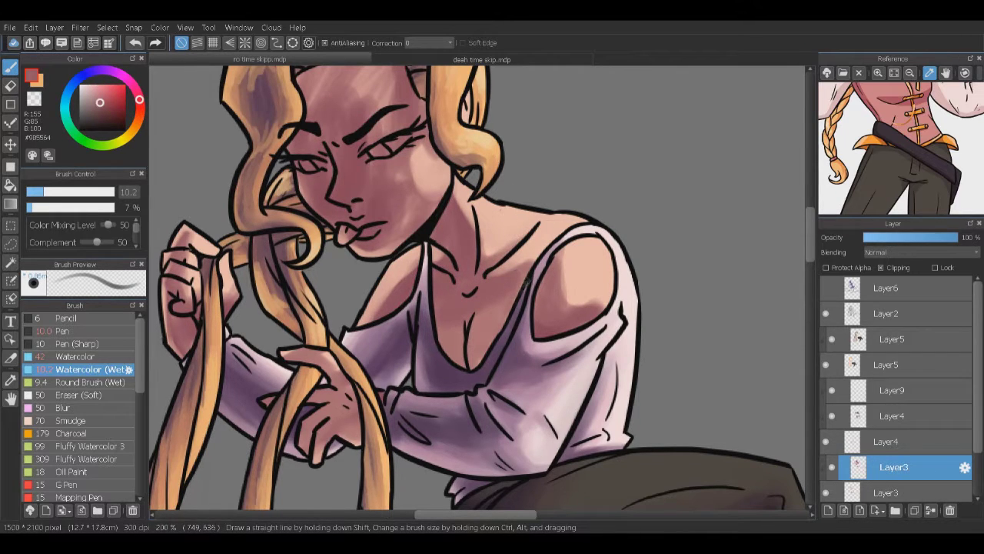
Step: Deepen the shadows around the cleavage, neck and brow with #9B5564
{"action": "left_click_drag", "start_coordinate": [459, 319], "coordinate": [480, 342]}
{"action": "left_click_drag", "start_coordinate": [461, 323], "coordinate": [477, 369]}
{"action": "left_click_drag", "start_coordinate": [408, 127], "coordinate": [391, 157]}
{"action": "mouse_move", "coordinate": [323, 111]}
{"action": "left_mouse_down"}
{"action": "mouse_move", "coordinate": [406, 152]}
{"action": "mouse_move", "coordinate": [346, 134]}
{"action": "left_mouse_up"}
{"action": "mouse_move", "coordinate": [442, 265]}
{"action": "left_mouse_down"}
{"action": "mouse_move", "coordinate": [449, 297]}
{"action": "mouse_move", "coordinate": [396, 367]}
{"action": "left_mouse_up"}
Step: Glaze purple shadow over the forehead and nose area with #592D50 at brush size 15
{"action": "left_click", "coordinate": [102, 112]}
{"action": "left_click_drag", "start_coordinate": [357, 188], "coordinate": [346, 240]}
{"action": "left_click_drag", "start_coordinate": [342, 127], "coordinate": [323, 196]}
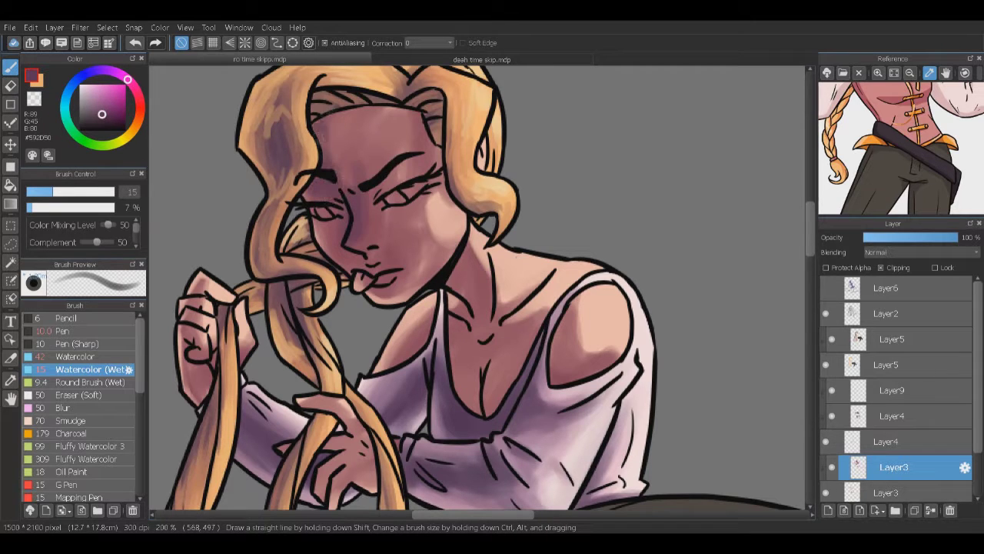
{"action": "left_click_drag", "start_coordinate": [323, 108], "coordinate": [407, 181]}
{"action": "left_click_drag", "start_coordinate": [385, 230], "coordinate": [375, 250]}
Step: Darken the upper face under the hairline, around the eyes and beside the nose with #54334D
{"action": "left_click", "coordinate": [98, 117]}
{"action": "left_click_drag", "start_coordinate": [407, 139], "coordinate": [393, 173]}
{"action": "left_click_drag", "start_coordinate": [350, 234], "coordinate": [357, 272]}
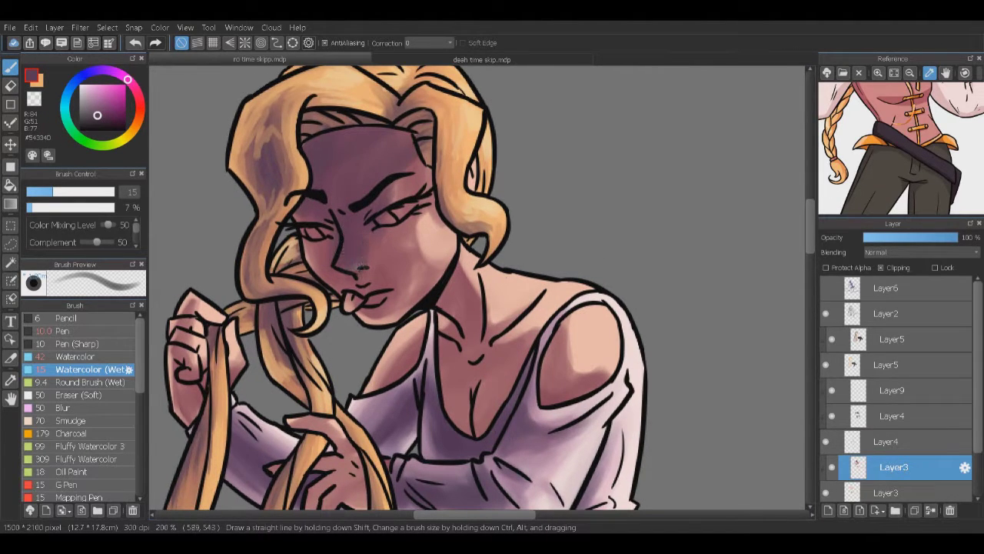
{"action": "left_click_drag", "start_coordinate": [392, 142], "coordinate": [415, 177]}
{"action": "left_click_drag", "start_coordinate": [418, 177], "coordinate": [430, 241]}
Step: Enlarge the brush to size 37 and blend the forehead and cheek shadows with sampled tones, including #EEB6A6
{"action": "key", "text": "bracketright"}
{"action": "key", "text": "bracketright"}
{"action": "key", "text": "bracketright"}
{"action": "left_click_drag", "start_coordinate": [338, 139], "coordinate": [407, 192]}
{"action": "left_click", "coordinate": [384, 161], "text": "alt"}
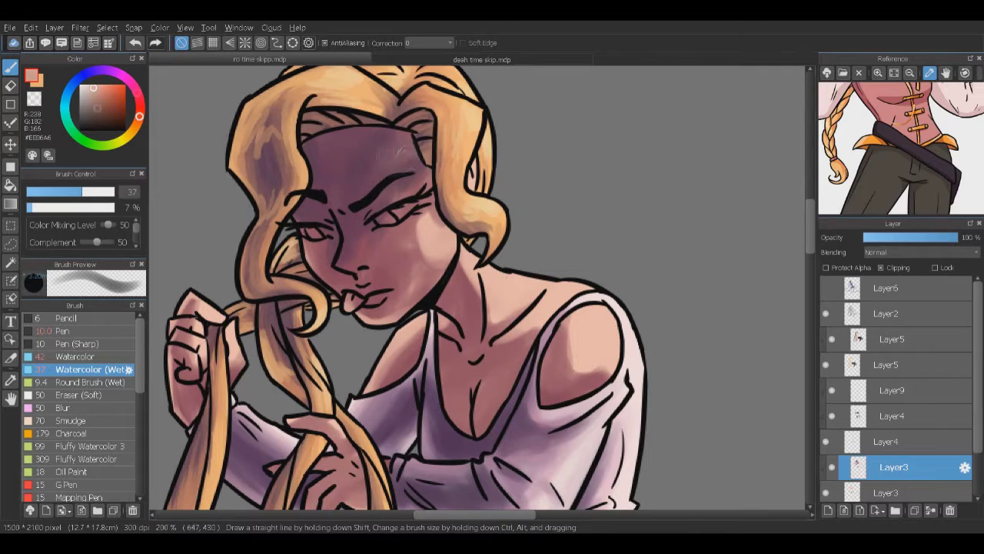
{"action": "left_click_drag", "start_coordinate": [308, 185], "coordinate": [425, 134]}
{"action": "mouse_move", "coordinate": [393, 219]}
{"action": "left_mouse_down"}
{"action": "mouse_move", "coordinate": [407, 296]}
{"action": "mouse_move", "coordinate": [494, 306]}
{"action": "left_mouse_up"}
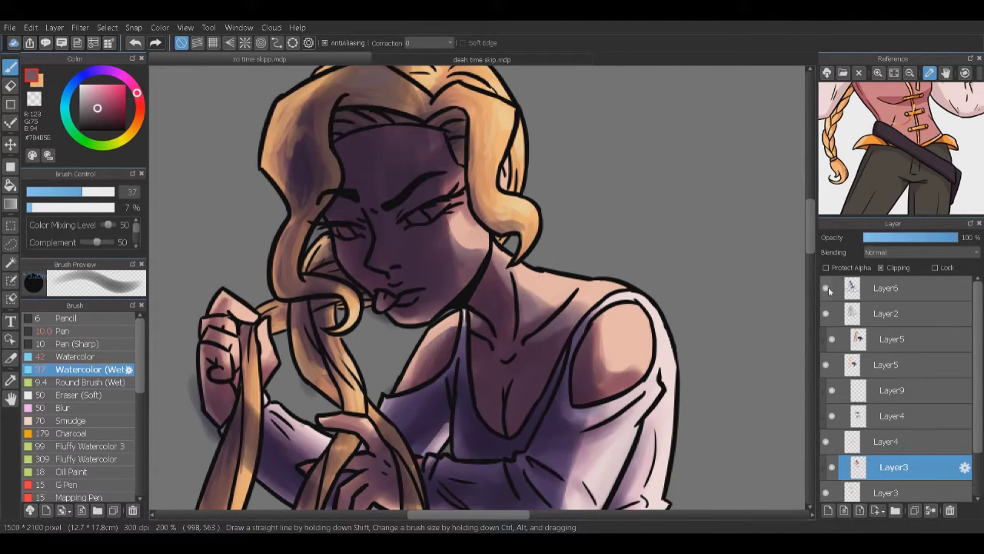
{"action": "left_click_drag", "start_coordinate": [346, 146], "coordinate": [431, 192]}
{"action": "left_click", "coordinate": [133, 87]}
{"action": "mouse_move", "coordinate": [346, 146]}
{"action": "left_mouse_down"}
{"action": "mouse_move", "coordinate": [369, 231]}
{"action": "mouse_move", "coordinate": [392, 235]}
{"action": "left_mouse_up"}
{"action": "key", "text": "ctrl+z"}
{"action": "key", "text": "ctrl+z"}
Step: Glaze soft purple shadow over the forehead, eyes and cheek with #4A2B4E at brush size 32
{"action": "left_click", "coordinate": [361, 192], "text": "alt"}
{"action": "left_click_drag", "start_coordinate": [339, 131], "coordinate": [399, 231]}
{"action": "left_click", "coordinate": [369, 177], "text": "alt"}
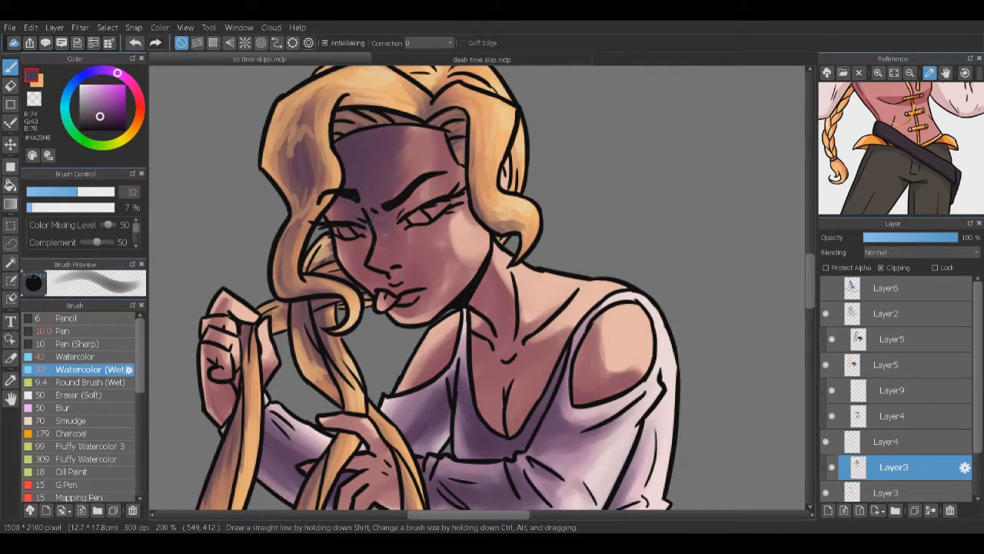
{"action": "left_click_drag", "start_coordinate": [384, 131], "coordinate": [454, 277]}
{"action": "left_click_drag", "start_coordinate": [369, 231], "coordinate": [454, 307]}
Step: Deepen the shadows on the neck, chest and bare shoulder, and on the raised hand with a smaller brush
{"action": "left_click_drag", "start_coordinate": [461, 269], "coordinate": [515, 431]}
{"action": "left_click_drag", "start_coordinate": [477, 362], "coordinate": [538, 431]}
{"action": "mouse_move", "coordinate": [584, 346]}
{"action": "left_mouse_down"}
{"action": "mouse_move", "coordinate": [591, 404]}
{"action": "mouse_move", "coordinate": [608, 408]}
{"action": "left_mouse_up"}
{"action": "key", "text": "bracketleft"}
{"action": "key", "text": "bracketleft"}
{"action": "left_click_drag", "start_coordinate": [223, 339], "coordinate": [219, 419]}
Step: Blend the chest and neck shadows along the neckline using a sampled skin tone
{"action": "mouse_move", "coordinate": [499, 346]}
{"action": "left_mouse_down"}
{"action": "mouse_move", "coordinate": [480, 320]}
{"action": "mouse_move", "coordinate": [461, 357]}
{"action": "mouse_move", "coordinate": [507, 408]}
{"action": "left_mouse_up"}
{"action": "left_click", "coordinate": [477, 346], "text": "alt"}
{"action": "left_click_drag", "start_coordinate": [461, 369], "coordinate": [481, 408]}
{"action": "left_click_drag", "start_coordinate": [461, 326], "coordinate": [461, 367]}
{"action": "left_click_drag", "start_coordinate": [462, 308], "coordinate": [472, 334]}
{"action": "left_click_drag", "start_coordinate": [476, 288], "coordinate": [496, 327]}
Step: Soften the shadow edge on the bare shoulder with sampled light skin tones, including #FAC4B1, reducing the brush to size 15
{"action": "left_click", "coordinate": [596, 338], "text": "alt"}
{"action": "mouse_move", "coordinate": [592, 338]}
{"action": "left_mouse_down"}
{"action": "mouse_move", "coordinate": [606, 323]}
{"action": "mouse_move", "coordinate": [604, 350]}
{"action": "left_mouse_up"}
{"action": "left_click", "coordinate": [596, 323], "text": "alt"}
{"action": "left_click_drag", "start_coordinate": [538, 296], "coordinate": [608, 354]}
{"action": "key", "text": "bracketleft"}
{"action": "key", "text": "bracketleft"}
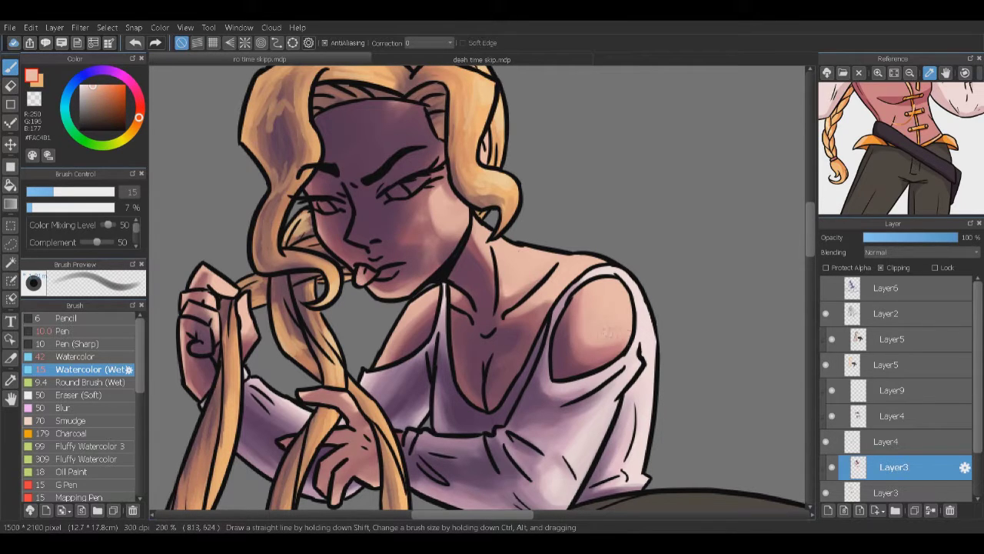
Step: Deepen and blend the shadow edge on the lit cheek with sampled purple #481B44 and mid skin tones
{"action": "left_click", "coordinate": [476, 346], "text": "alt"}
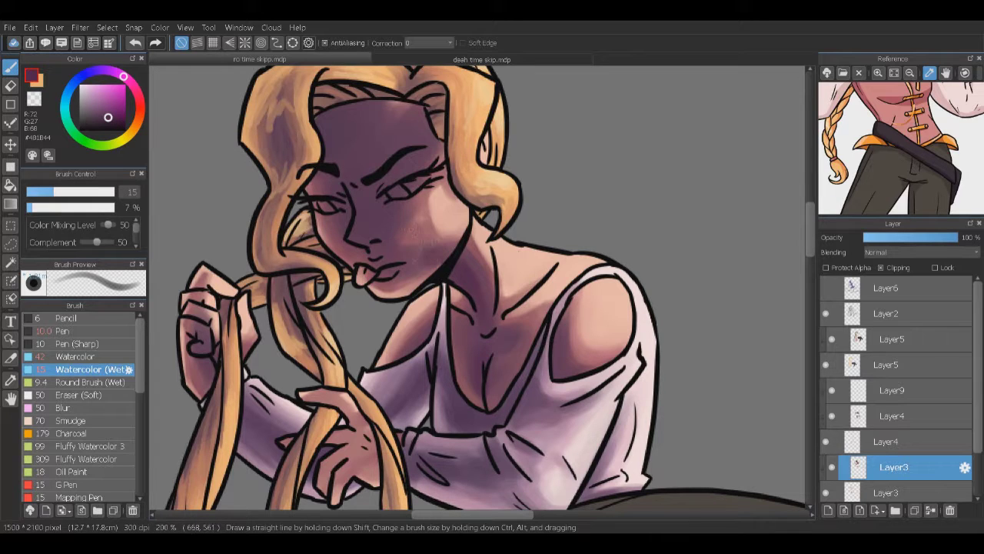
{"action": "mouse_move", "coordinate": [430, 208]}
{"action": "left_mouse_down"}
{"action": "mouse_move", "coordinate": [461, 223]}
{"action": "mouse_move", "coordinate": [452, 266]}
{"action": "left_mouse_up"}
{"action": "left_click_drag", "start_coordinate": [462, 215], "coordinate": [437, 265]}
{"action": "left_click", "coordinate": [407, 230], "text": "alt"}
{"action": "left_click_drag", "start_coordinate": [414, 192], "coordinate": [415, 238]}
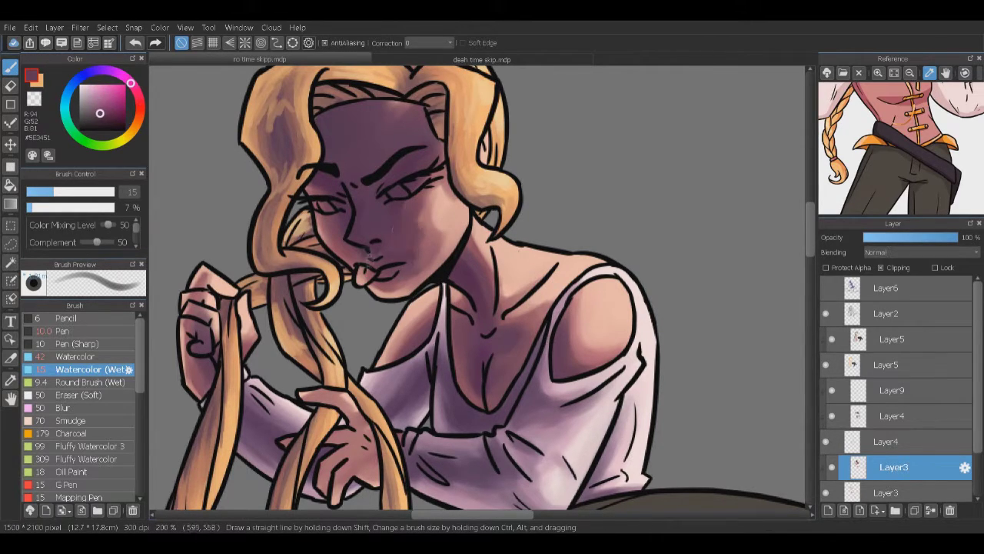
Step: Blend the forehead highlight and the shadows around the nose, mouth and chin with sampled skin tones, raising the brush size to 19
{"action": "left_click_drag", "start_coordinate": [385, 100], "coordinate": [423, 127]}
{"action": "mouse_move", "coordinate": [379, 260]}
{"action": "left_mouse_down"}
{"action": "mouse_move", "coordinate": [393, 245]}
{"action": "mouse_move", "coordinate": [389, 299]}
{"action": "mouse_move", "coordinate": [419, 265]}
{"action": "mouse_move", "coordinate": [385, 254]}
{"action": "left_mouse_up"}
{"action": "left_click", "coordinate": [393, 245], "text": "alt"}
{"action": "left_click", "coordinate": [407, 284], "text": "alt"}
{"action": "left_click", "coordinate": [452, 244], "text": "alt"}
{"action": "left_click", "coordinate": [450, 254], "text": "alt"}
{"action": "mouse_move", "coordinate": [363, 223]}
{"action": "left_mouse_down"}
{"action": "mouse_move", "coordinate": [373, 265]}
{"action": "mouse_move", "coordinate": [349, 225]}
{"action": "left_mouse_up"}
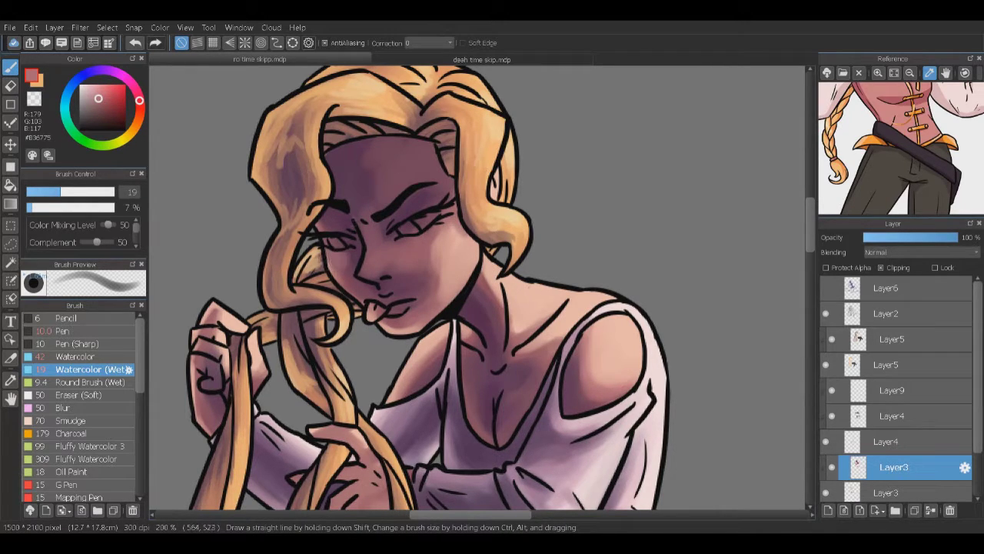
Step: Refine the shadows around the mouth, nose and lower cheek with sampled purple #4F2549 and neighbouring skin tones
{"action": "left_click", "coordinate": [426, 161], "text": "alt"}
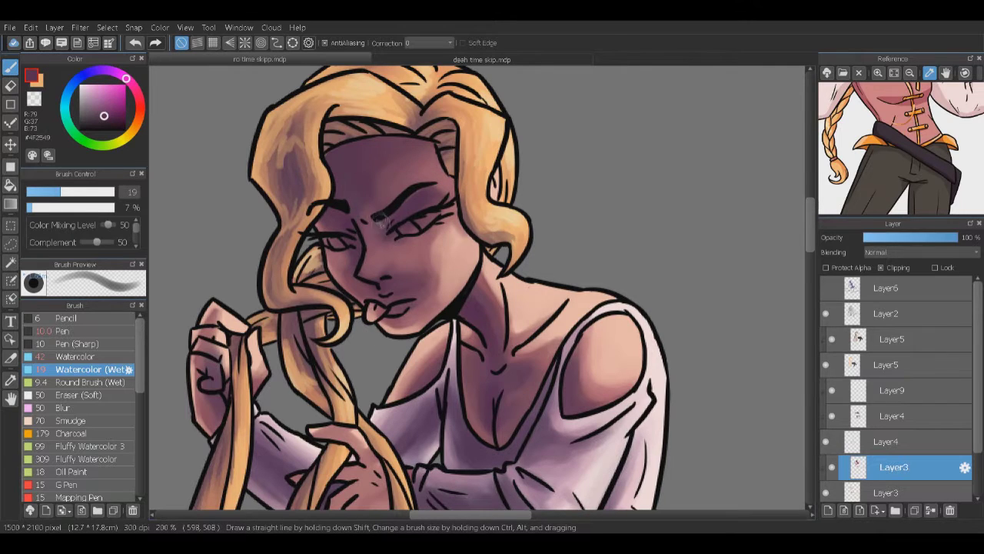
{"action": "left_click_drag", "start_coordinate": [390, 309], "coordinate": [382, 321]}
{"action": "left_click", "coordinate": [419, 321], "text": "alt"}
{"action": "left_click_drag", "start_coordinate": [421, 292], "coordinate": [388, 268]}
{"action": "left_click", "coordinate": [438, 304], "text": "alt"}
{"action": "left_click", "coordinate": [442, 306], "text": "alt"}
{"action": "mouse_move", "coordinate": [454, 285]}
{"action": "left_mouse_down"}
{"action": "mouse_move", "coordinate": [461, 273]}
{"action": "mouse_move", "coordinate": [474, 282]}
{"action": "left_mouse_up"}
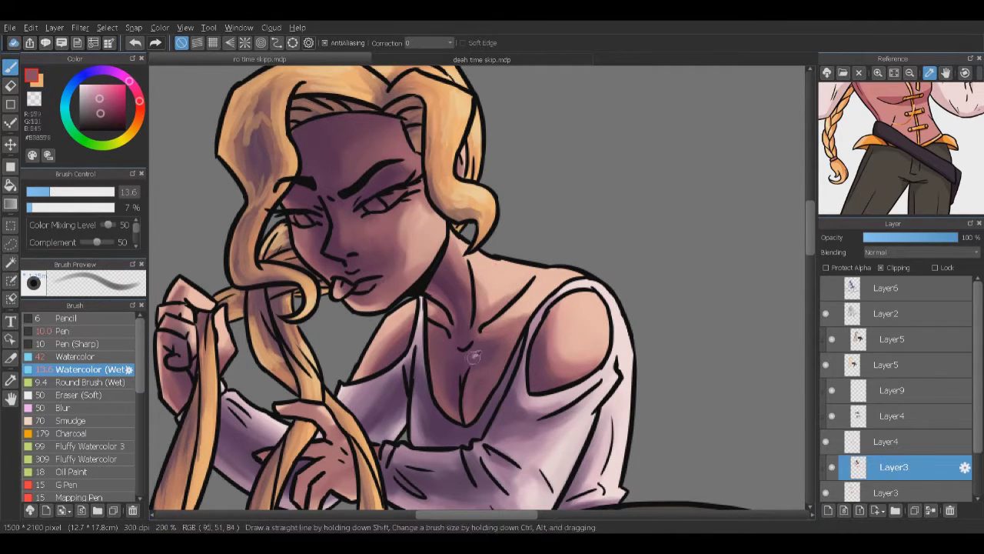
Step: Smooth the neck and upper chest shadows with sampled #6F3D57 at brush size 13.6
{"action": "left_click", "coordinate": [446, 343], "text": "alt"}
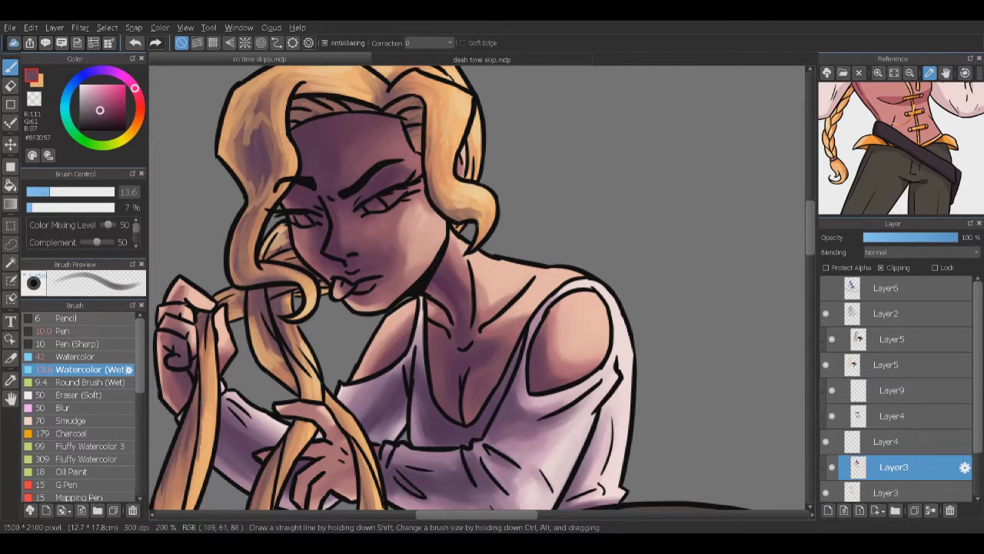
{"action": "left_click_drag", "start_coordinate": [446, 342], "coordinate": [455, 350]}
{"action": "left_click", "coordinate": [450, 348], "text": "alt"}
{"action": "left_click", "coordinate": [421, 310], "text": "alt"}
{"action": "left_click_drag", "start_coordinate": [422, 311], "coordinate": [463, 317]}
Step: Shade the raised hand's fingers and palm with sampled light skin #F8C2AF and dark purple #562A4C, reducing the brush to 9.9
{"action": "left_click", "coordinate": [239, 298], "text": "alt"}
{"action": "left_click_drag", "start_coordinate": [203, 345], "coordinate": [219, 396]}
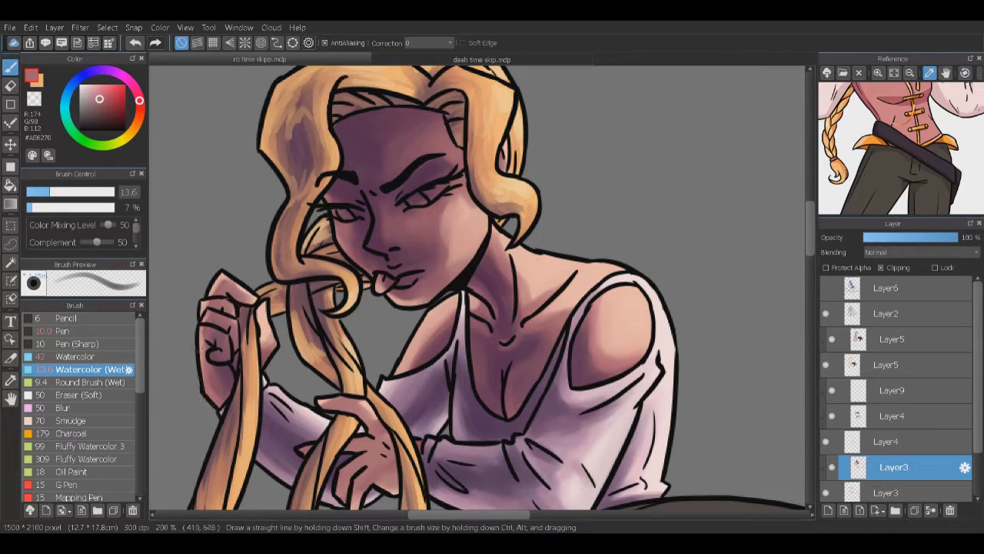
{"action": "left_click", "coordinate": [263, 315], "text": "alt"}
{"action": "left_click_drag", "start_coordinate": [230, 279], "coordinate": [255, 296]}
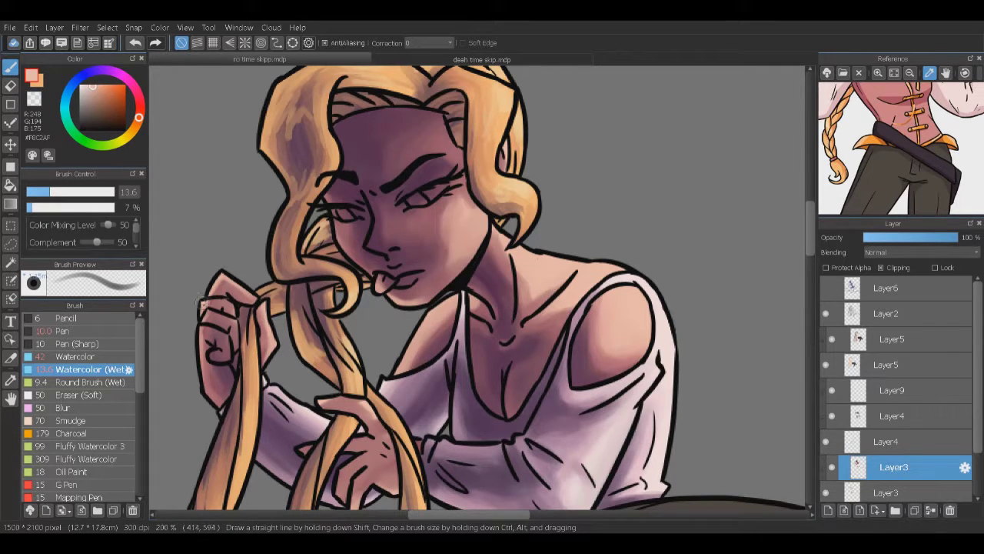
{"action": "left_click", "coordinate": [231, 365], "text": "alt"}
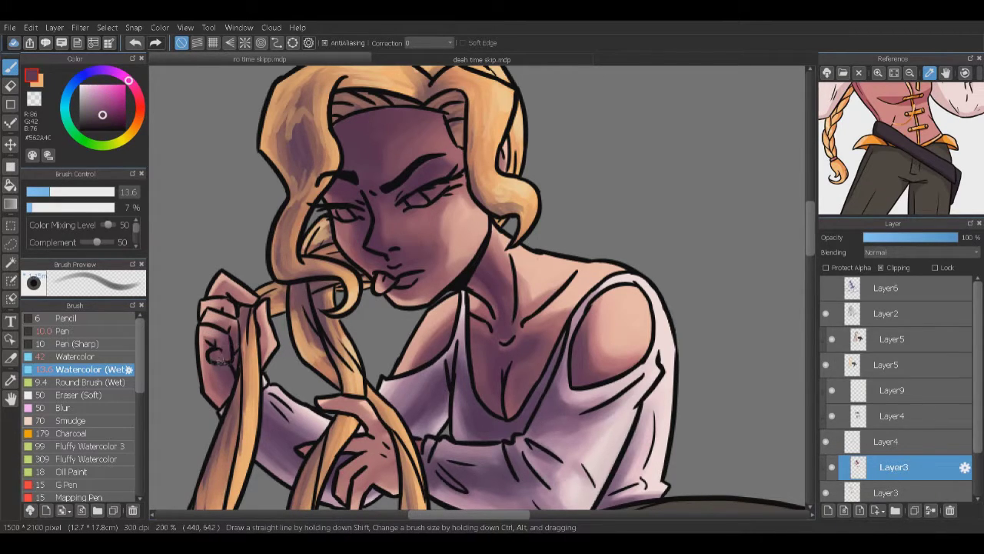
{"action": "left_click", "coordinate": [235, 306], "text": "alt"}
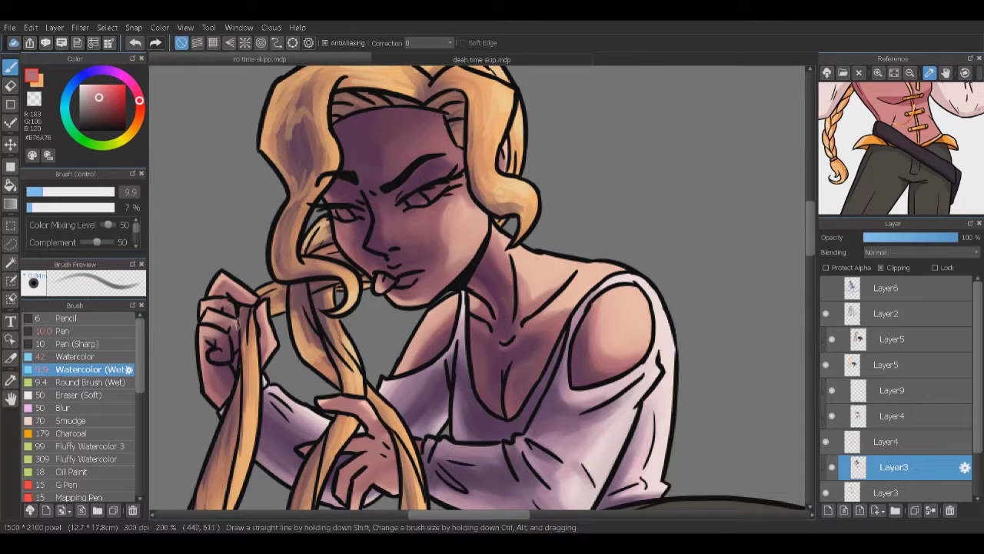
Step: Shade the lower hand's fingers and wrist with sampled purple and light skin tones at brush size 11.5
{"action": "scroll", "coordinate": [485, 292], "scroll_direction": "down", "scroll_amount": 2}
{"action": "left_click", "coordinate": [419, 311], "text": "alt"}
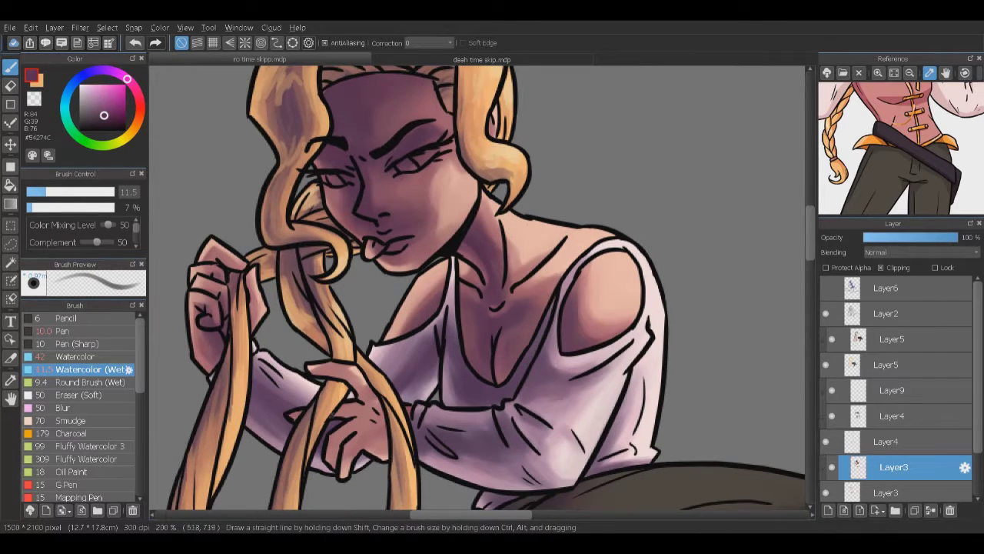
{"action": "left_click", "coordinate": [362, 430], "text": "alt"}
{"action": "left_click_drag", "start_coordinate": [344, 467], "coordinate": [355, 407]}
{"action": "left_click", "coordinate": [329, 352], "text": "alt"}
{"action": "left_click", "coordinate": [366, 379], "text": "alt"}
{"action": "left_click", "coordinate": [367, 383], "text": "alt"}
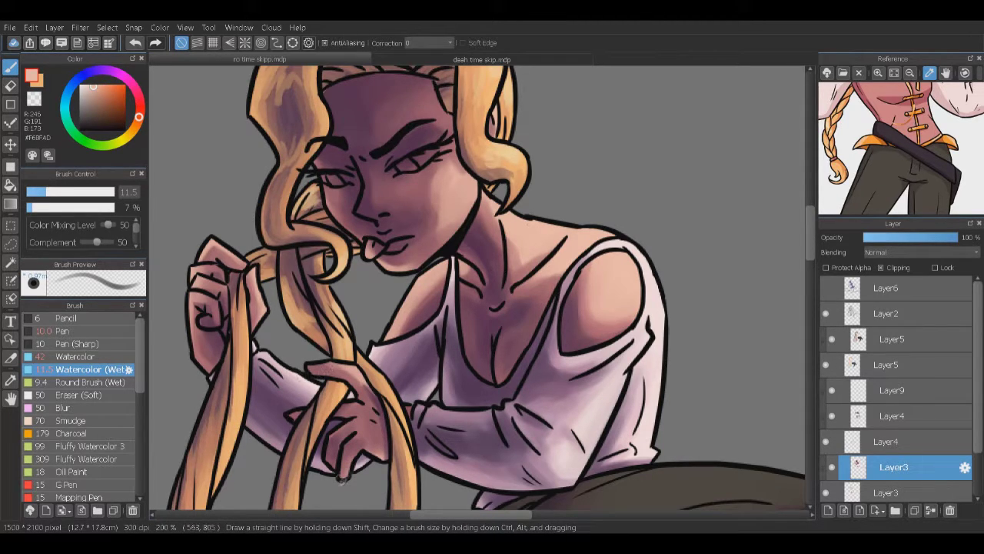
Step: Glaze purple shadow #54274C over the stool cushion beneath the thigh at brush size 17
{"action": "scroll", "coordinate": [285, 346], "scroll_direction": "down", "scroll_amount": 5}
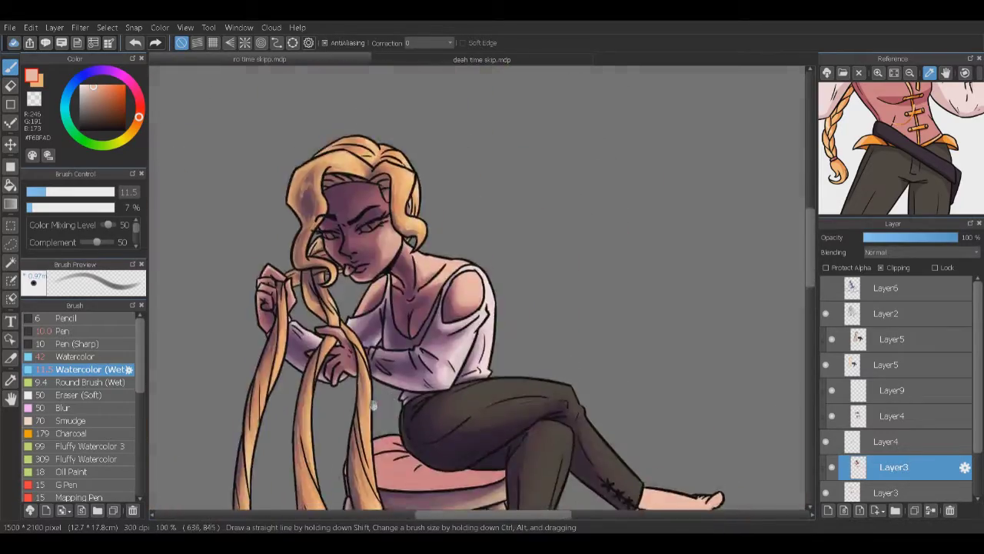
{"action": "scroll", "coordinate": [284, 346], "scroll_direction": "up", "scroll_amount": 5}
{"action": "left_click", "coordinate": [437, 292], "text": "alt"}
{"action": "left_click_drag", "start_coordinate": [396, 346], "coordinate": [492, 396]}
{"action": "left_click_drag", "start_coordinate": [380, 365], "coordinate": [507, 394]}
{"action": "left_click_drag", "start_coordinate": [427, 400], "coordinate": [607, 430]}
{"action": "left_click", "coordinate": [829, 289]}
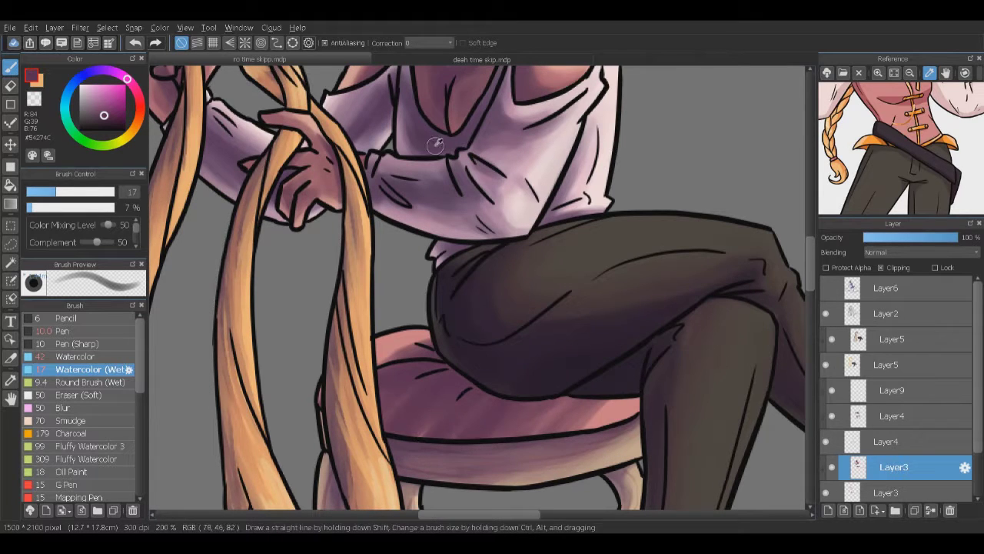
Step: Extend and even out the shadow across the whole cushion, from behind the hair strands to the front edge
{"action": "mouse_move", "coordinate": [415, 381]}
{"action": "left_mouse_down"}
{"action": "mouse_move", "coordinate": [508, 401]}
{"action": "mouse_move", "coordinate": [415, 392]}
{"action": "left_mouse_up"}
{"action": "left_click_drag", "start_coordinate": [496, 390], "coordinate": [611, 429]}
{"action": "left_click_drag", "start_coordinate": [385, 348], "coordinate": [423, 361]}
{"action": "left_click_drag", "start_coordinate": [375, 338], "coordinate": [431, 384]}
{"action": "left_click_drag", "start_coordinate": [521, 399], "coordinate": [618, 432]}
{"action": "left_click_drag", "start_coordinate": [380, 389], "coordinate": [482, 428]}
{"action": "left_click_drag", "start_coordinate": [375, 339], "coordinate": [423, 352]}
{"action": "left_click_drag", "start_coordinate": [610, 398], "coordinate": [644, 421]}
{"action": "left_click", "coordinate": [827, 288]}
{"action": "left_click", "coordinate": [827, 288]}
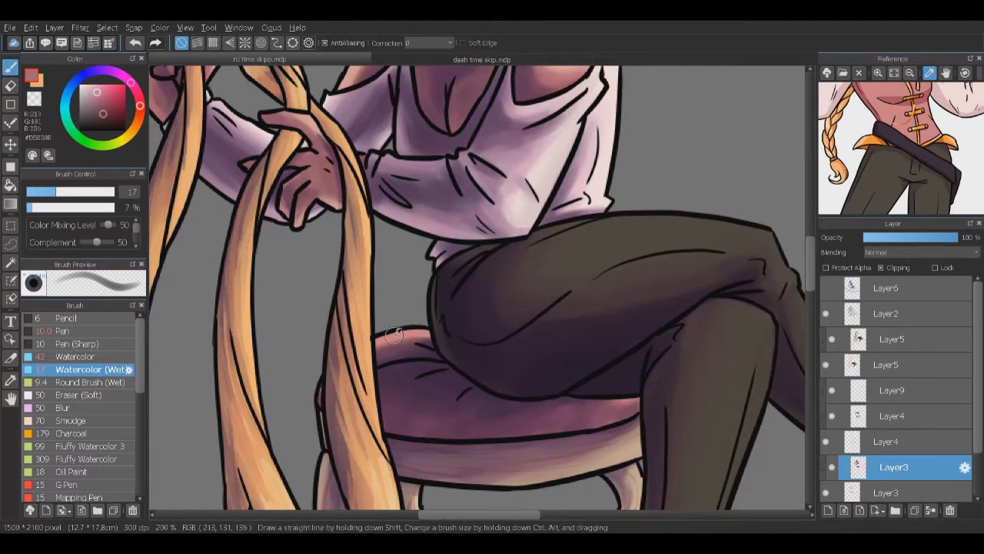
Step: Blend the cushion's rear and front edges with sampled pink and dark purple tones
{"action": "left_click_drag", "start_coordinate": [434, 322], "coordinate": [378, 363]}
{"action": "mouse_move", "coordinate": [639, 400]}
{"action": "left_mouse_down"}
{"action": "mouse_move", "coordinate": [608, 419]}
{"action": "mouse_move", "coordinate": [537, 415]}
{"action": "left_mouse_up"}
{"action": "left_click_drag", "start_coordinate": [435, 399], "coordinate": [382, 437]}
{"action": "left_click_drag", "start_coordinate": [448, 427], "coordinate": [418, 444]}
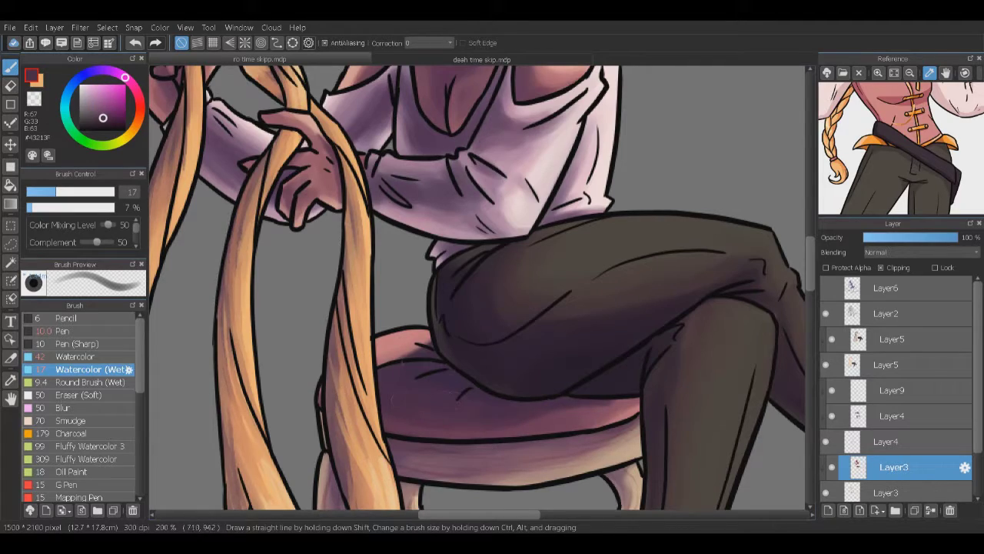
{"action": "key", "text": "ctrl+minus"}
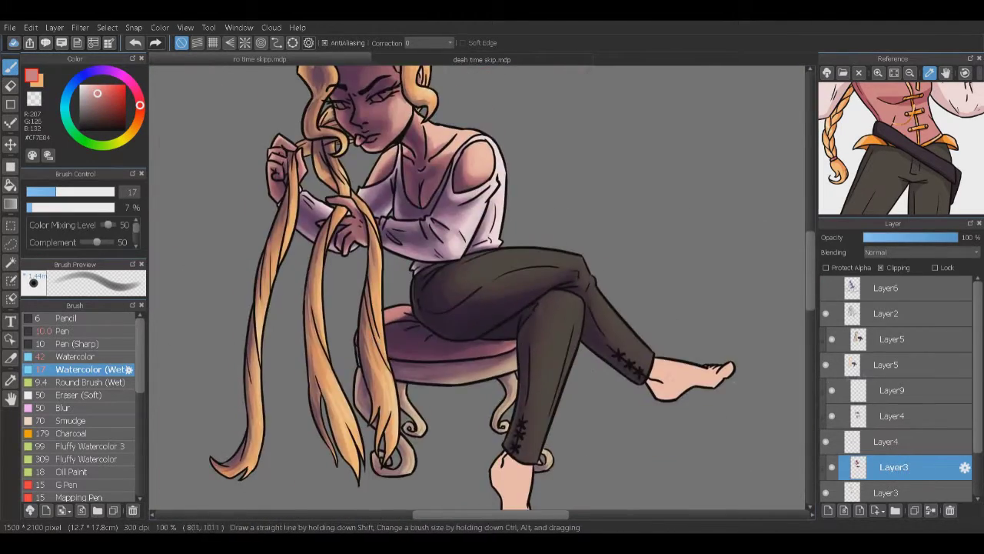
Step: Paint the whites of both eyes and colour the tongue #AC4154 on a new layer with the Pen at size 10
{"action": "scroll", "coordinate": [391, 323], "scroll_direction": "up", "scroll_amount": 3}
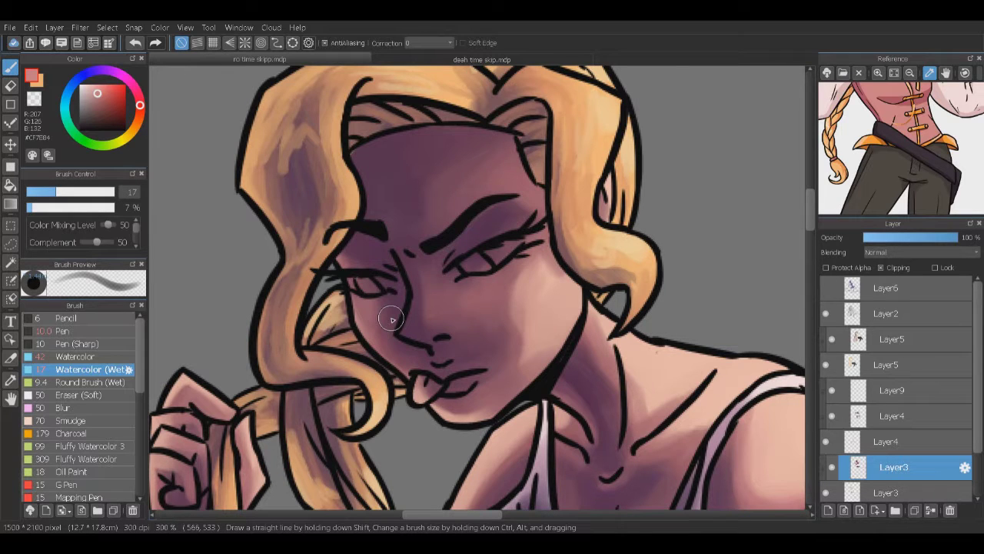
{"action": "key", "text": "ctrl+shift+n"}
{"action": "scroll", "coordinate": [680, 409], "scroll_direction": "up", "scroll_amount": 1}
{"action": "left_click", "coordinate": [82, 83]}
{"action": "left_click_drag", "start_coordinate": [461, 307], "coordinate": [492, 352]}
{"action": "left_click", "coordinate": [61, 330]}
{"action": "left_click_drag", "start_coordinate": [480, 278], "coordinate": [565, 244]}
{"action": "mouse_move", "coordinate": [342, 296]}
{"action": "left_mouse_down"}
{"action": "mouse_move", "coordinate": [390, 296]}
{"action": "mouse_move", "coordinate": [320, 268]}
{"action": "left_mouse_up"}
{"action": "left_click_drag", "start_coordinate": [102, 108], "coordinate": [108, 99]}
{"action": "left_click_drag", "start_coordinate": [406, 392], "coordinate": [411, 416]}
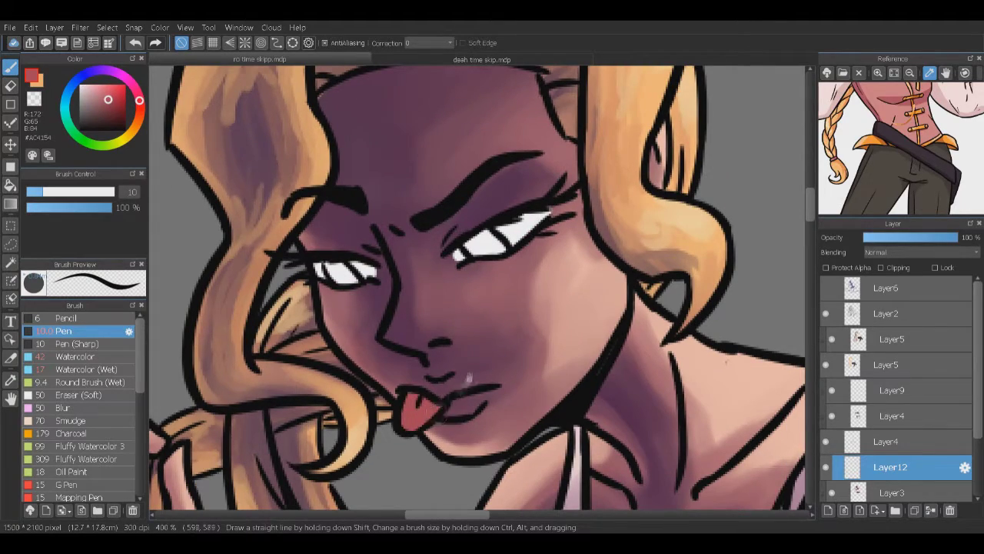
Step: Show the face in the reference image and add a clipped layer directly above the skin shading layer
{"action": "scroll", "coordinate": [477, 292], "scroll_direction": "down", "scroll_amount": 6}
{"action": "scroll", "coordinate": [906, 173], "scroll_direction": "up", "scroll_amount": 3}
{"action": "left_click_drag", "start_coordinate": [905, 173], "coordinate": [906, 83]}
{"action": "scroll", "coordinate": [404, 311], "scroll_direction": "up", "scroll_amount": 3}
{"action": "left_click", "coordinate": [659, 403], "text": "ctrl+shift"}
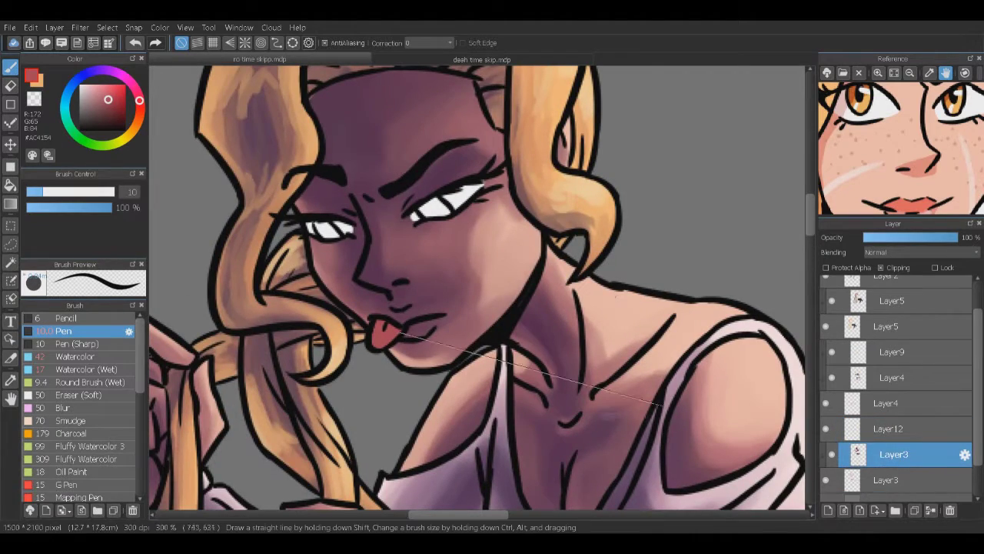
{"action": "key", "text": "ctrl+shift+n"}
{"action": "scroll", "coordinate": [477, 292], "scroll_direction": "up", "scroll_amount": 2}
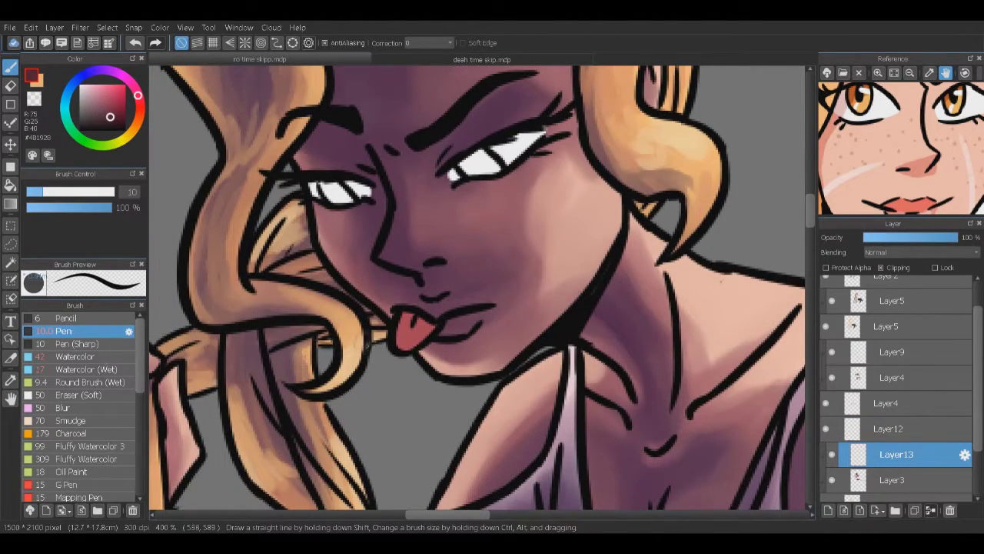
Step: Tint the lips dark red with Watercolor (Wet) at size 5.9 and blend them with sampled skin tones
{"action": "left_click", "coordinate": [116, 369]}
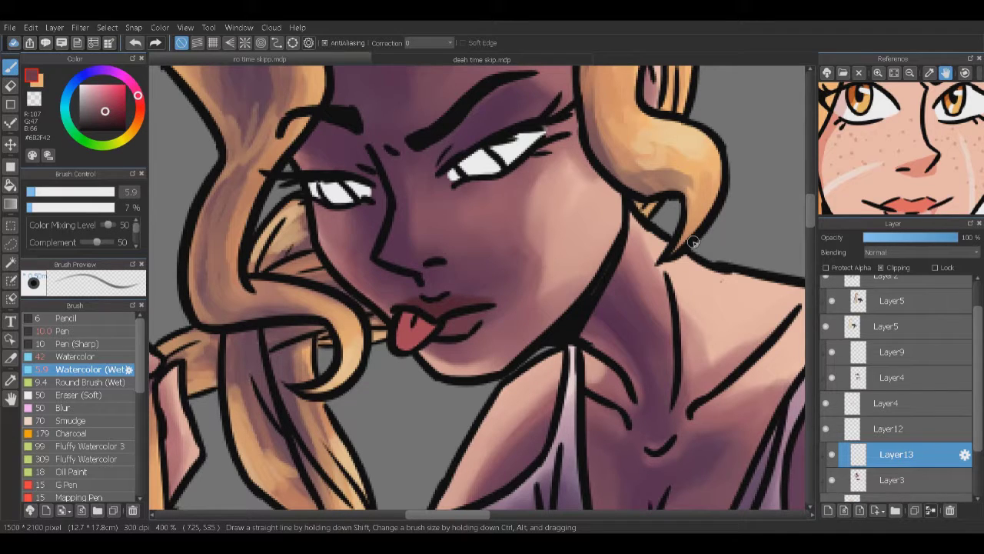
{"action": "left_click", "coordinate": [468, 282], "text": "alt"}
{"action": "left_click", "coordinate": [443, 347], "text": "alt"}
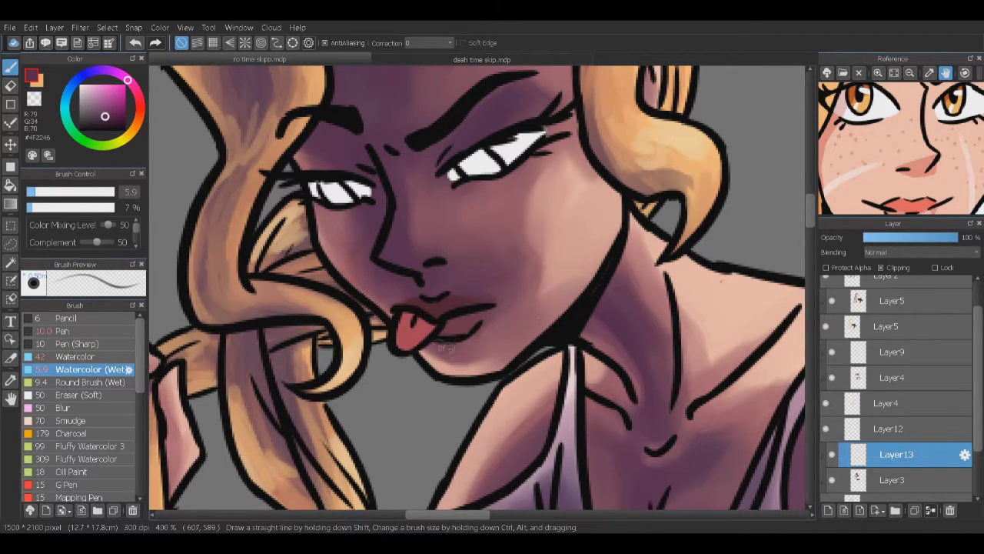
{"action": "left_click", "coordinate": [421, 331], "text": "alt"}
{"action": "scroll", "coordinate": [488, 339], "scroll_direction": "down", "scroll_amount": 1}
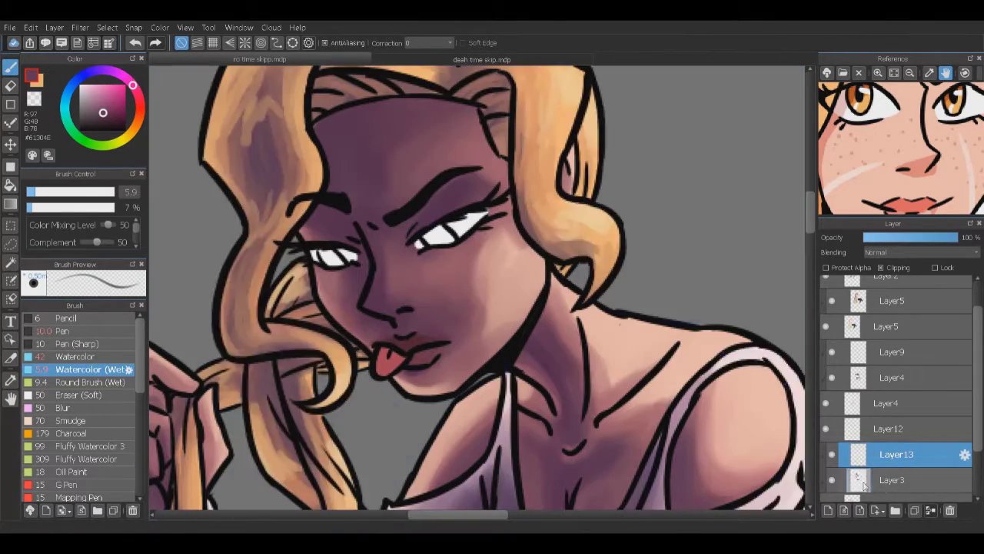
Step: Add a clipped Multiply layer at 60% opacity above the lip layer and choose the Pencil at size 6 with #542036
{"action": "key", "text": "ctrl+shift+n"}
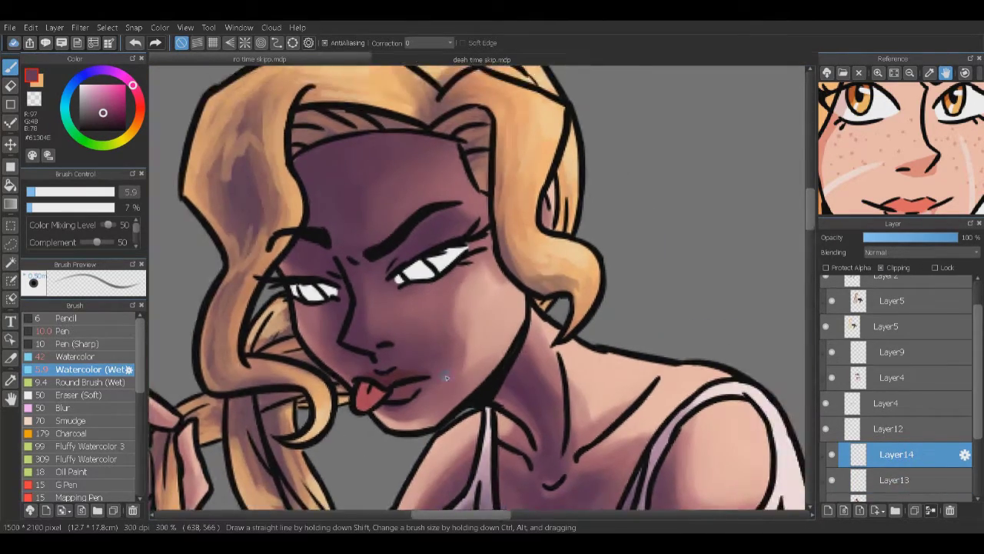
{"action": "left_click_drag", "start_coordinate": [446, 377], "coordinate": [508, 412]}
{"action": "left_click", "coordinate": [107, 115]}
{"action": "left_click", "coordinate": [68, 318]}
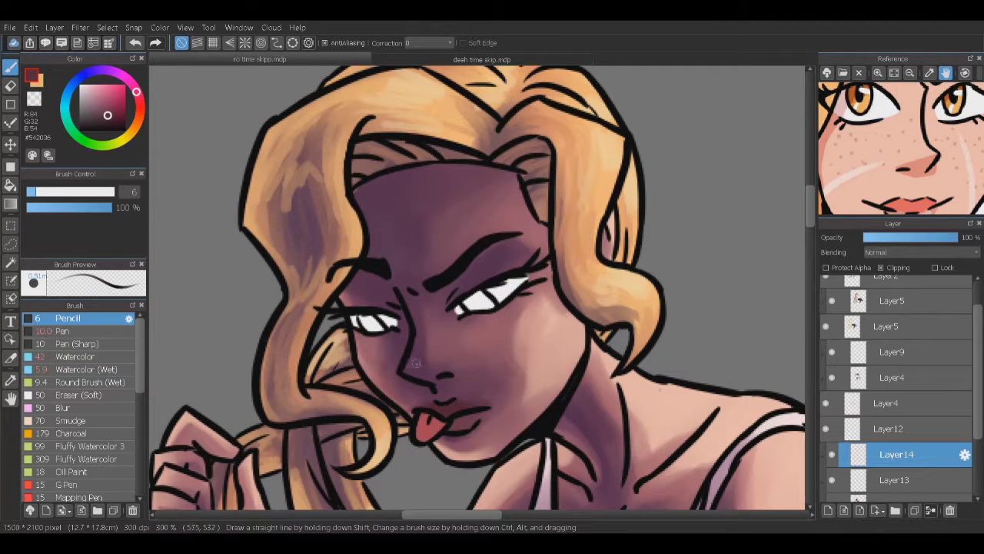
{"action": "left_click", "coordinate": [920, 251]}
{"action": "left_click", "coordinate": [923, 266]}
Step: Dot freckles over the cheeks, nose, chest and shoulder with sampled skin tones, and lower the freckle layer's opacity
{"action": "left_click", "coordinate": [453, 338], "text": "alt"}
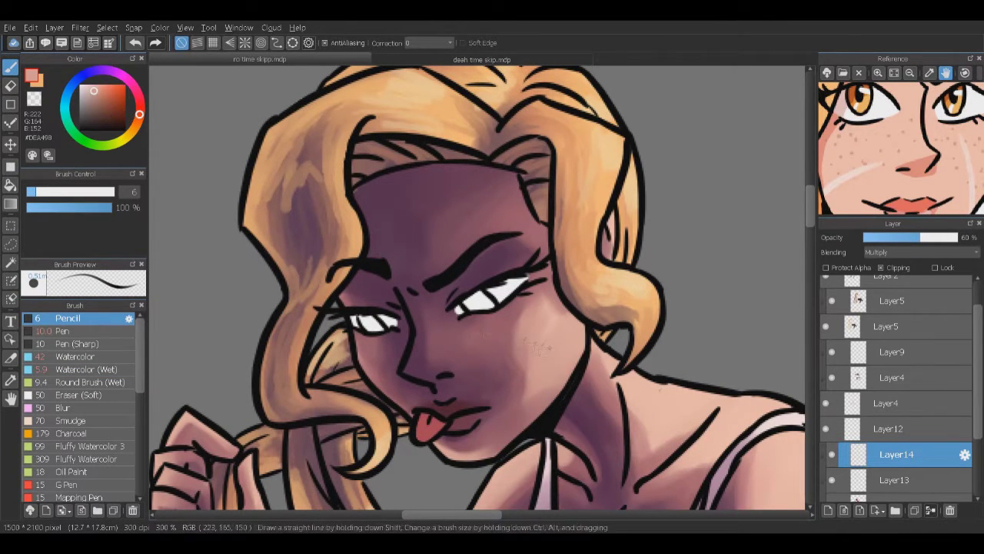
{"action": "left_click", "coordinate": [454, 337]}
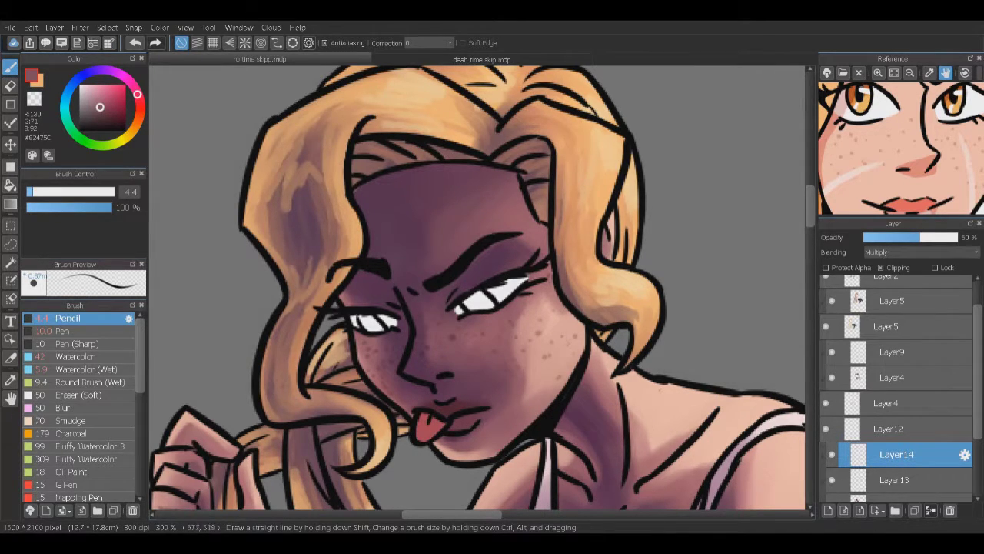
{"action": "left_click_drag", "start_coordinate": [728, 418], "coordinate": [655, 337]}
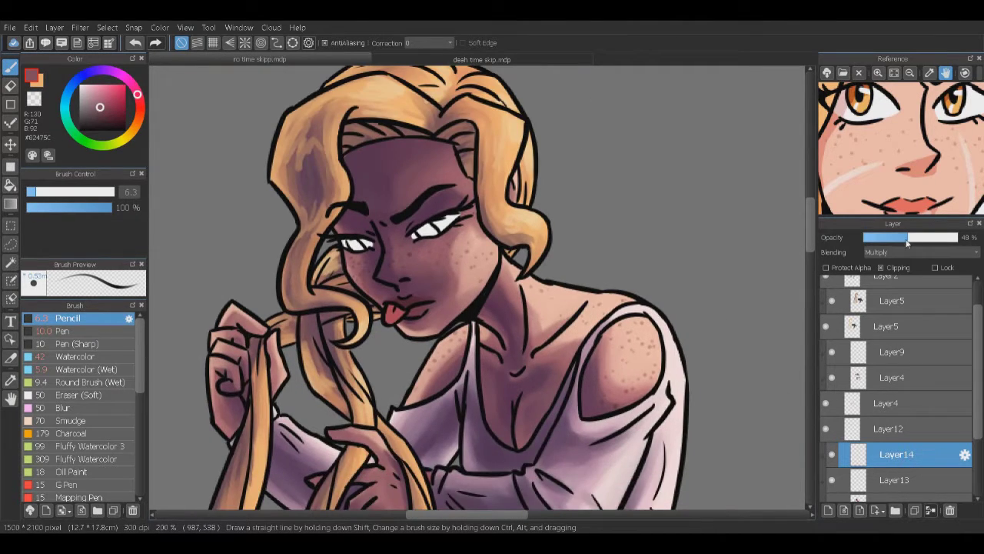
Step: Draw pale #C09BA8 scar lines across both cheeks on a new clipped layer and try Add blending
{"action": "left_click", "coordinate": [881, 268]}
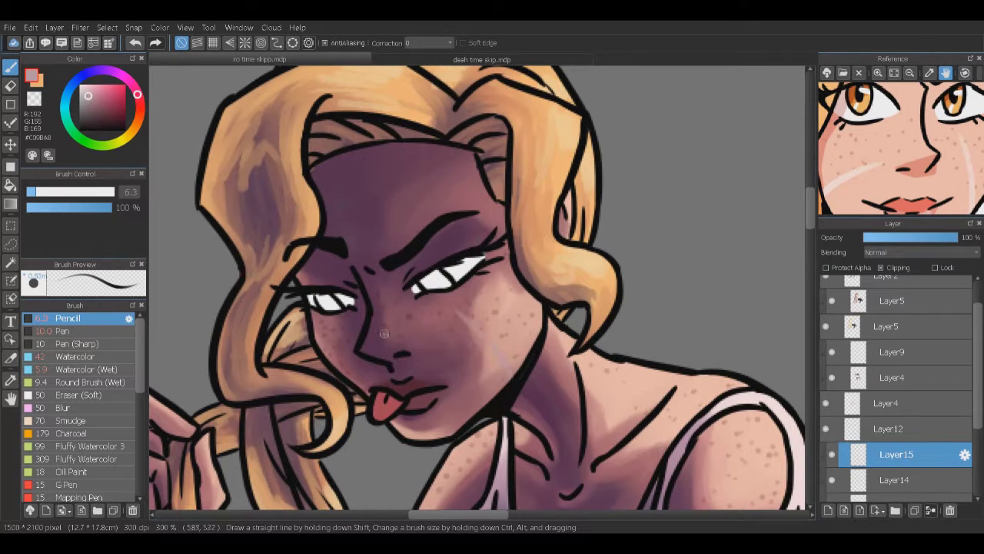
{"action": "left_click_drag", "start_coordinate": [323, 331], "coordinate": [345, 347]}
{"action": "left_click", "coordinate": [920, 253]}
{"action": "left_click", "coordinate": [915, 283]}
{"action": "scroll", "coordinate": [915, 254], "scroll_direction": "down", "scroll_amount": 3}
{"action": "left_click", "coordinate": [915, 237]}
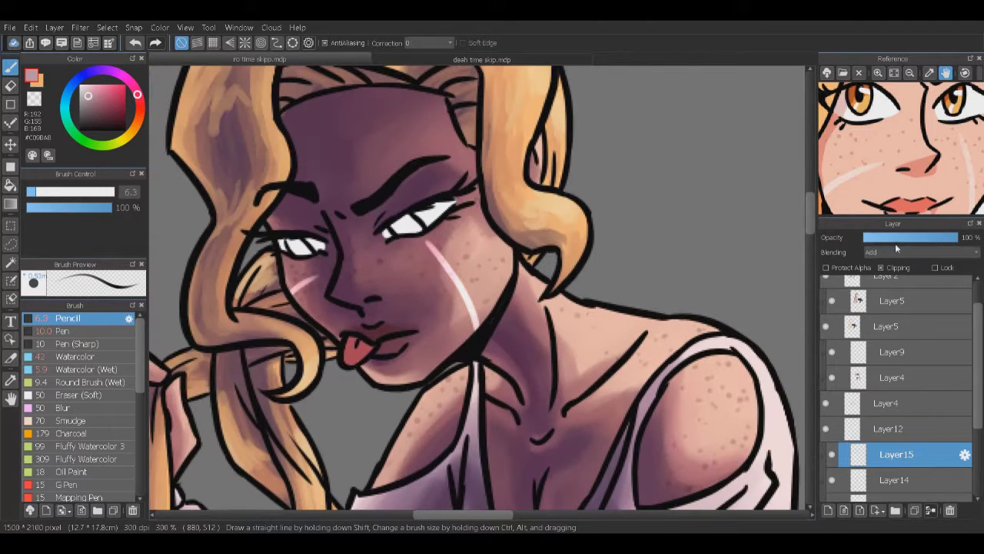
Step: Try Hard Light and other blending modes on the scar layer, adjust its opacity, and add a clipped layer above the eye whites
{"action": "scroll", "coordinate": [899, 262], "scroll_direction": "down", "scroll_amount": 5}
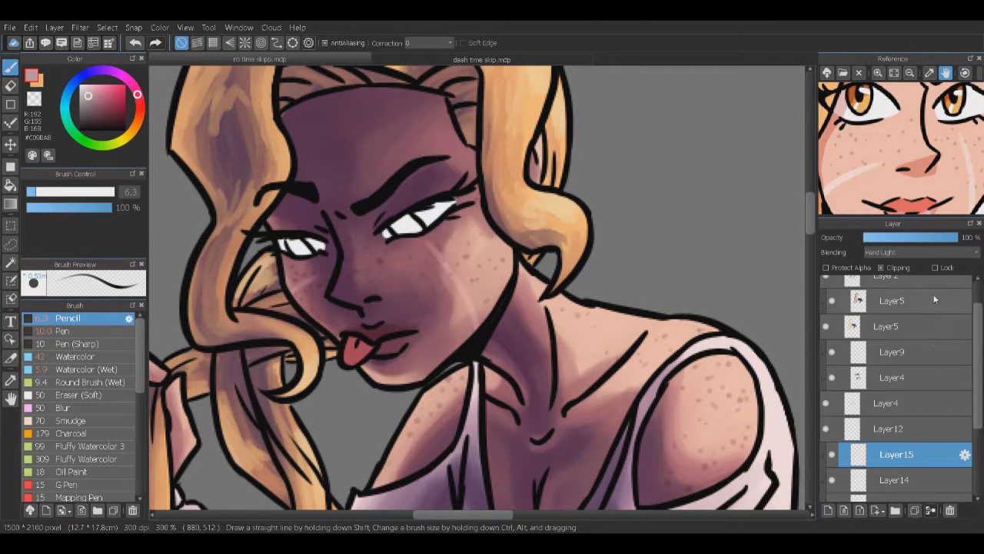
{"action": "scroll", "coordinate": [900, 252], "scroll_direction": "down", "scroll_amount": 2}
{"action": "left_click", "coordinate": [913, 238]}
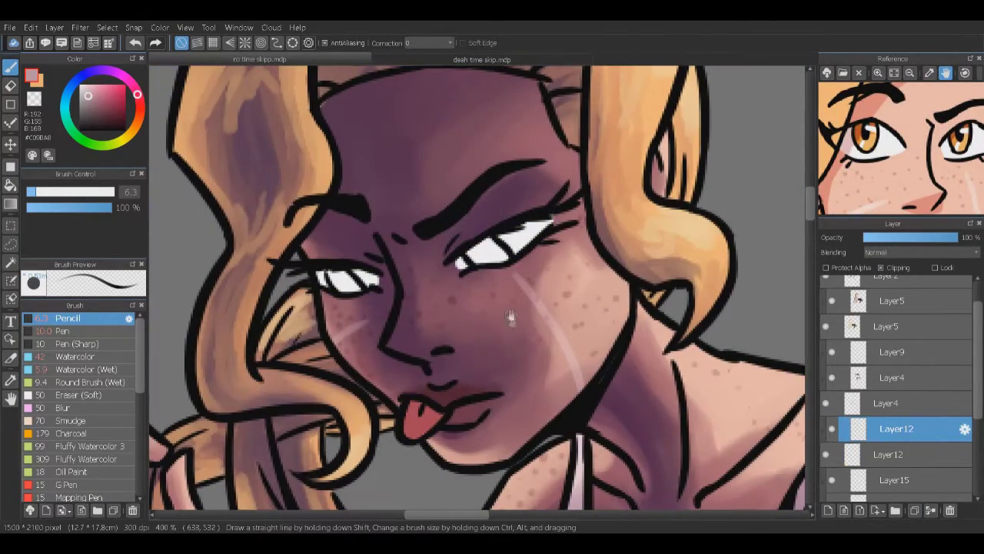
Step: Shade the tongue and eye whites on the clipped layer with Watercolor (Wet) at size 5.9, using #592B49 and sampled skin tones
{"action": "left_click", "coordinate": [84, 369]}
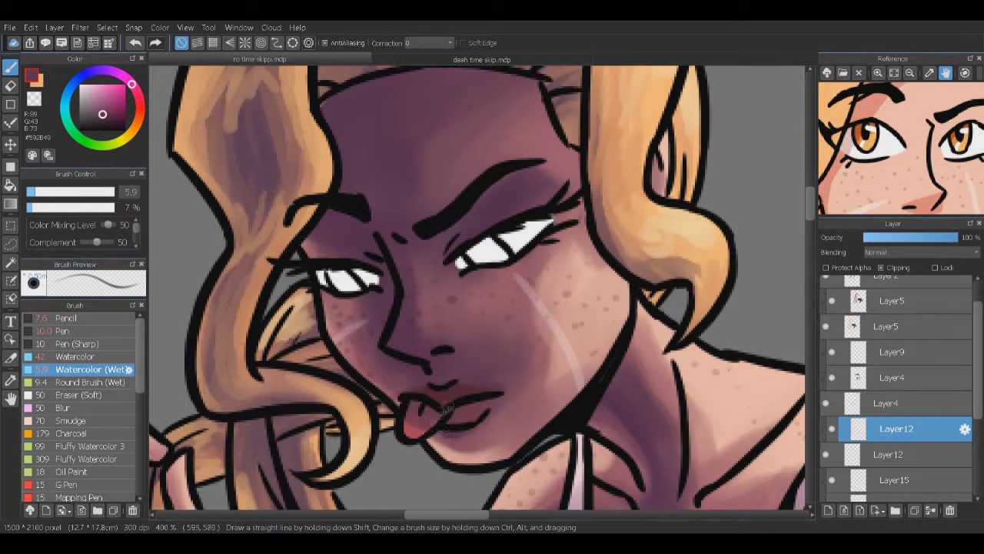
{"action": "left_click", "coordinate": [446, 407], "text": "alt"}
{"action": "mouse_move", "coordinate": [548, 215]}
{"action": "left_mouse_down"}
{"action": "mouse_move", "coordinate": [461, 284]}
{"action": "mouse_move", "coordinate": [511, 254]}
{"action": "left_mouse_up"}
{"action": "left_click", "coordinate": [492, 262], "text": "alt"}
{"action": "left_click_drag", "start_coordinate": [296, 298], "coordinate": [335, 307]}
{"action": "left_click", "coordinate": [330, 304], "text": "alt"}
{"action": "left_click", "coordinate": [904, 453]}
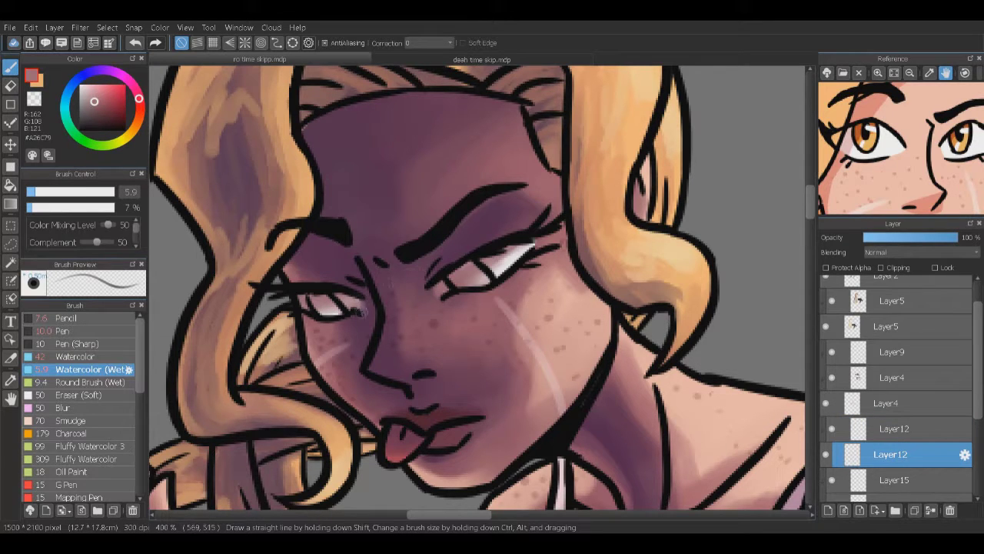
Step: Add a clipped layer above the eye whites and paint the irises in amber sampled from the reference and burnt orange
{"action": "key", "text": "e"}
{"action": "key", "text": "b"}
{"action": "key", "text": "ctrl+shift+n"}
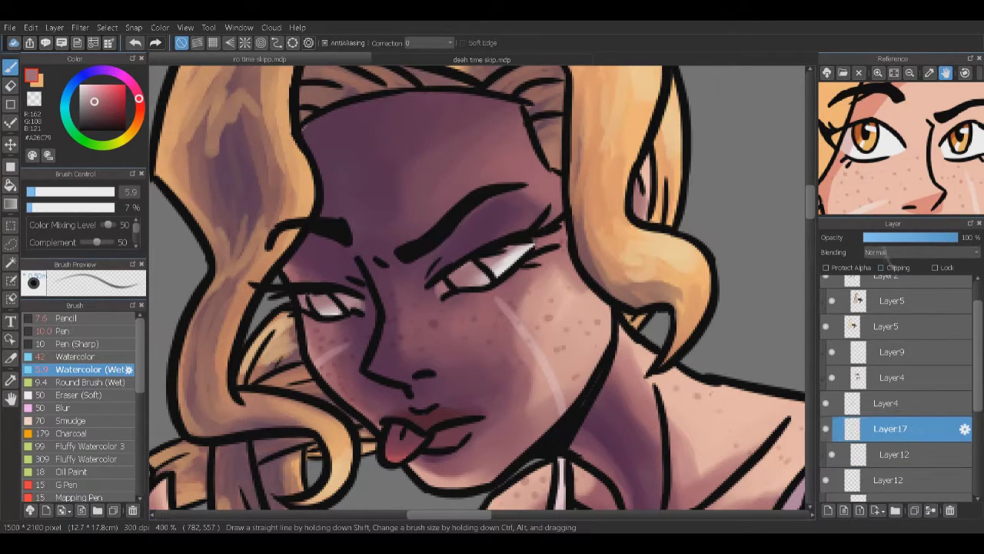
{"action": "left_click", "coordinate": [929, 72]}
{"action": "left_click", "coordinate": [867, 136]}
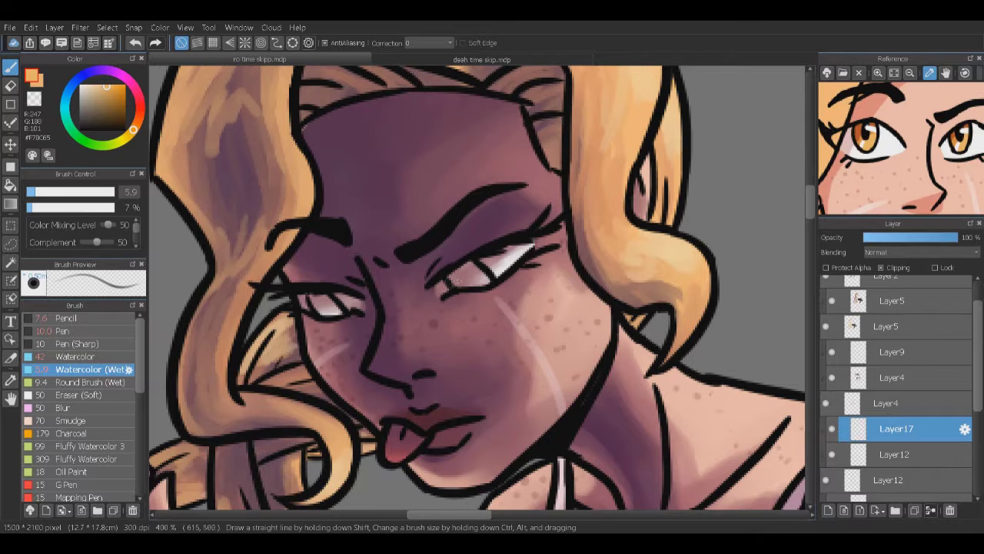
{"action": "left_click", "coordinate": [118, 97]}
{"action": "left_click_drag", "start_coordinate": [338, 286], "coordinate": [314, 302]}
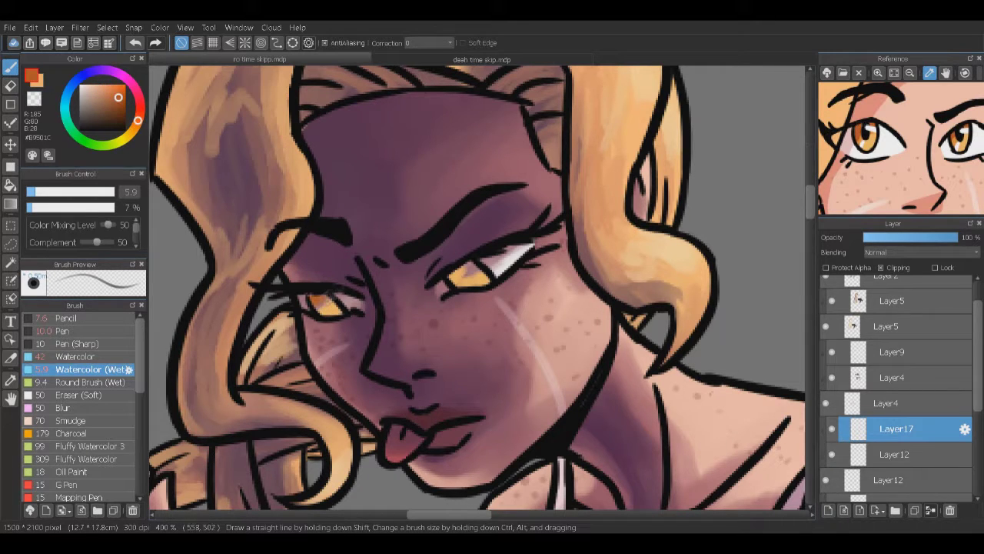
Step: Shade the upper irises with sampled dark tones, and add black pupils and white eye highlights with the Pen at size 7.2
{"action": "left_click", "coordinate": [472, 271], "text": "alt"}
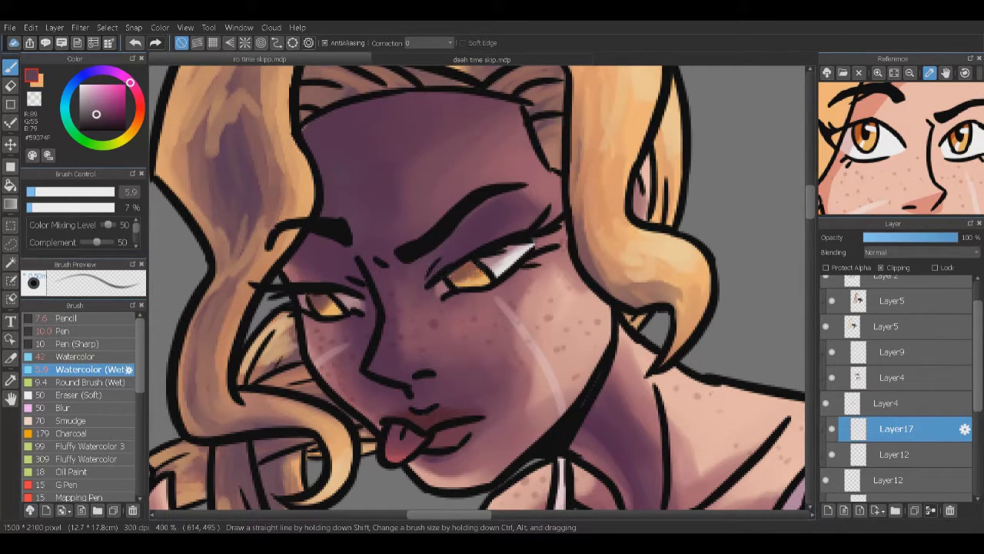
{"action": "left_click", "coordinate": [327, 306], "text": "alt"}
{"action": "left_click", "coordinate": [316, 297], "text": "alt"}
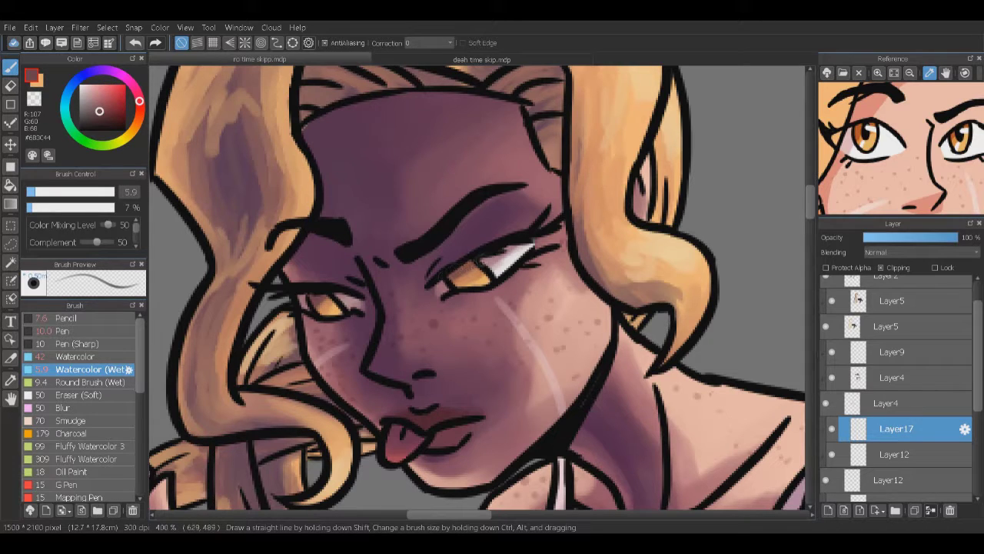
{"action": "key", "text": "p"}
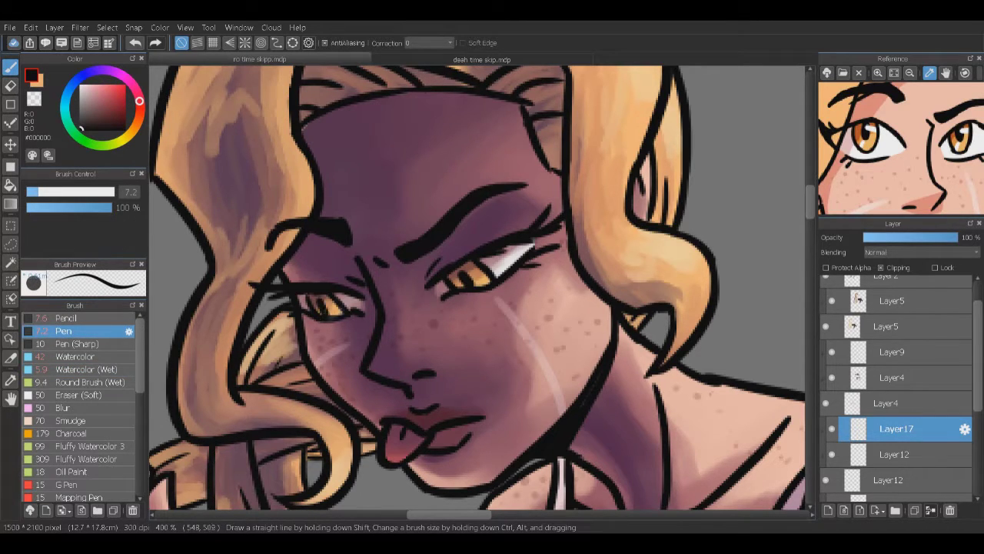
{"action": "scroll", "coordinate": [463, 281], "scroll_direction": "down", "scroll_amount": 3}
{"action": "scroll", "coordinate": [463, 280], "scroll_direction": "up", "scroll_amount": 3}
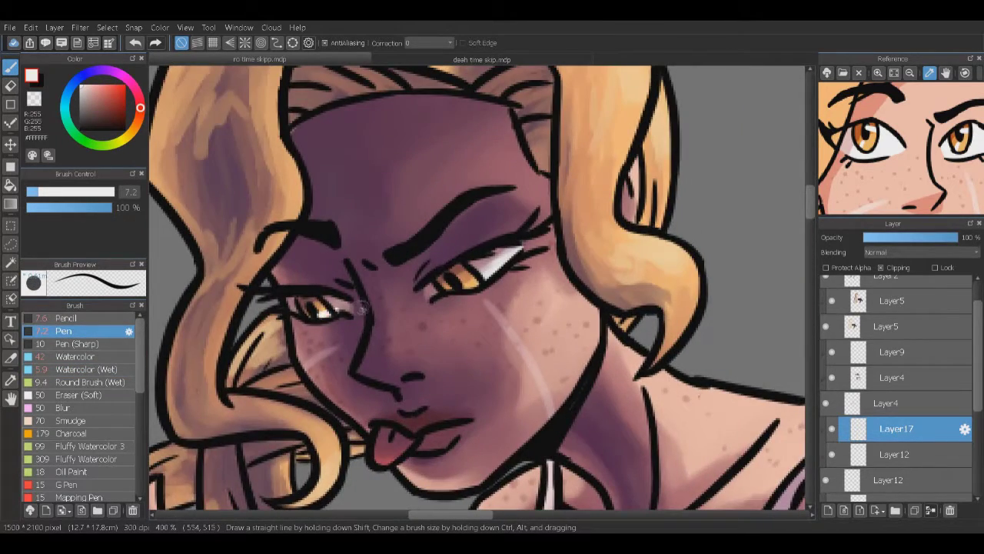
{"action": "scroll", "coordinate": [566, 184], "scroll_direction": "down", "scroll_amount": 3}
{"action": "scroll", "coordinate": [566, 185], "scroll_direction": "up", "scroll_amount": 2}
{"action": "scroll", "coordinate": [489, 279], "scroll_direction": "down", "scroll_amount": 3}
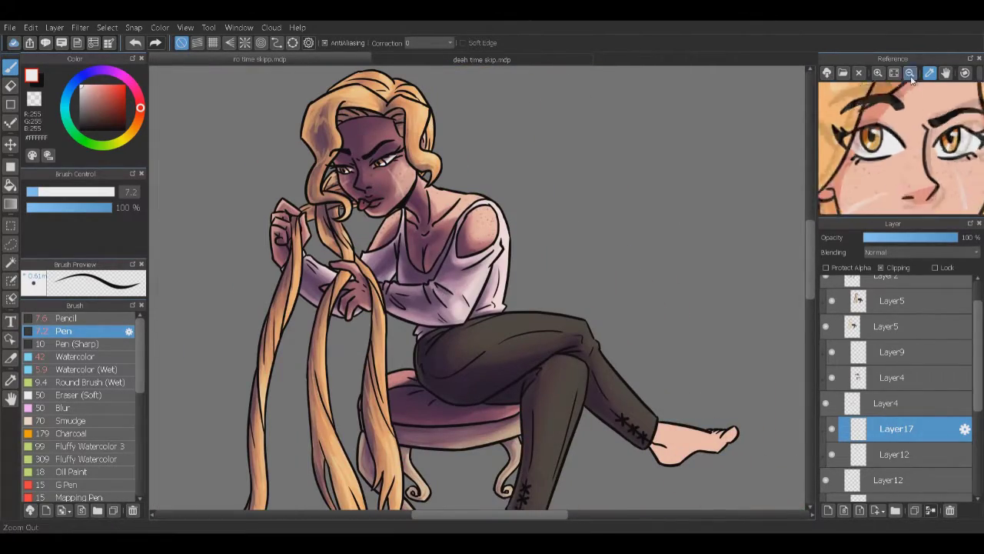
Step: Dot extra freckles over the shaded chest on the Multiply freckle layer with the Pencil at size 5.6 in #874B5F
{"action": "scroll", "coordinate": [489, 279], "scroll_direction": "up", "scroll_amount": 4}
{"action": "left_click", "coordinate": [887, 459]}
{"action": "scroll", "coordinate": [892, 431], "scroll_direction": "down", "scroll_amount": 2}
{"action": "left_click", "coordinate": [897, 377]}
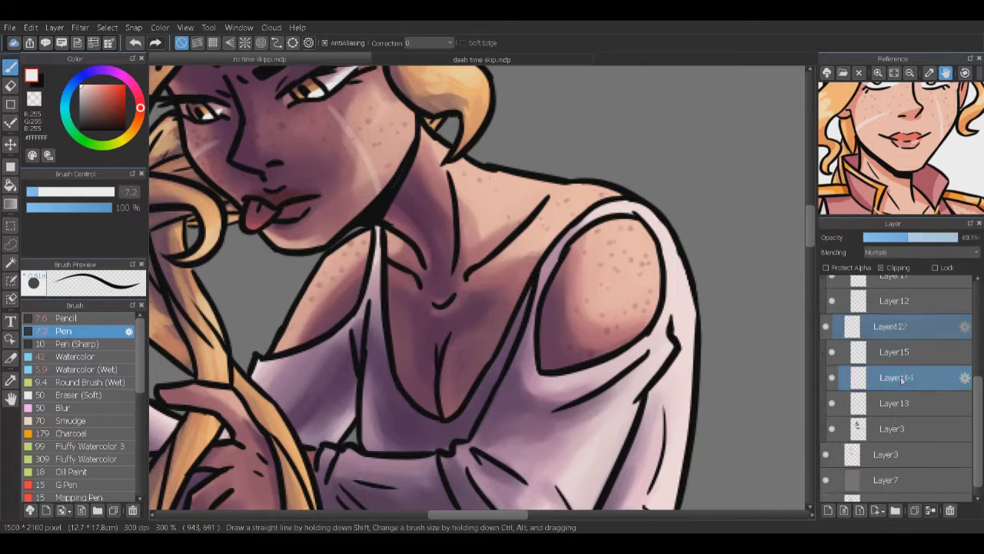
{"action": "left_click", "coordinate": [294, 137], "text": "alt"}
{"action": "key", "text": "p"}
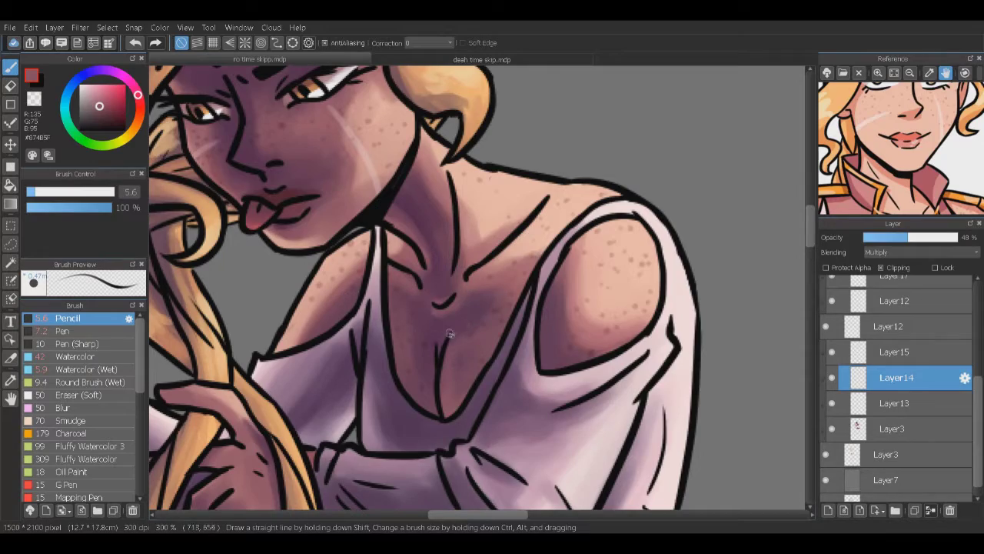
Step: Start shading the bare feet on the clipped skin layer in #532547 with Watercolor (Wet) at size 10.5
{"action": "scroll", "coordinate": [452, 387], "scroll_direction": "down", "scroll_amount": 3}
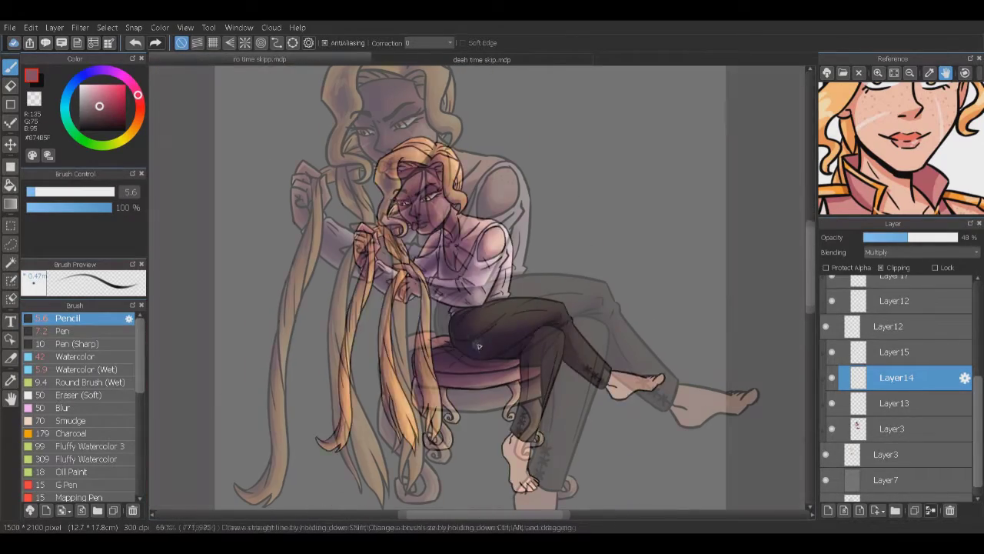
{"action": "scroll", "coordinate": [453, 346], "scroll_direction": "up", "scroll_amount": 3}
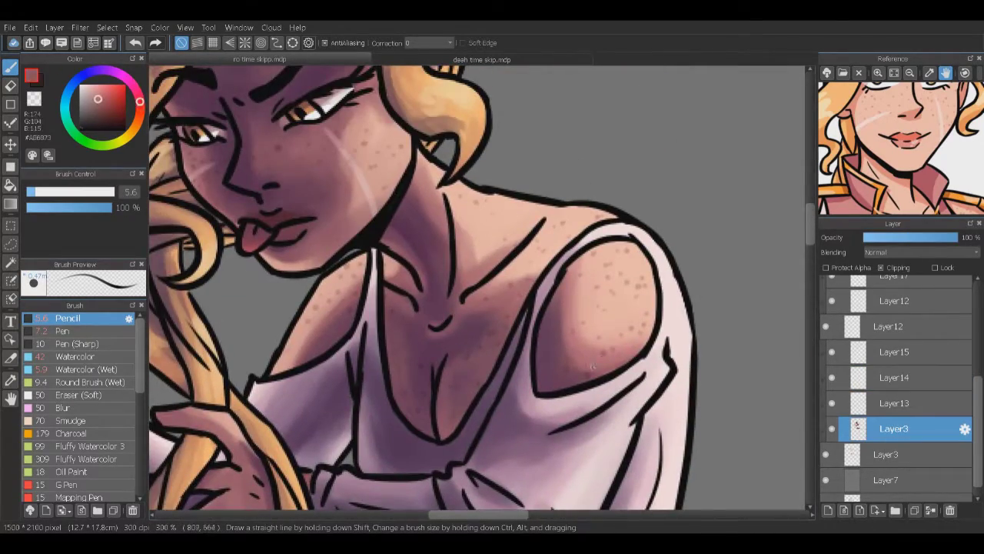
{"action": "left_click", "coordinate": [475, 339], "text": "alt"}
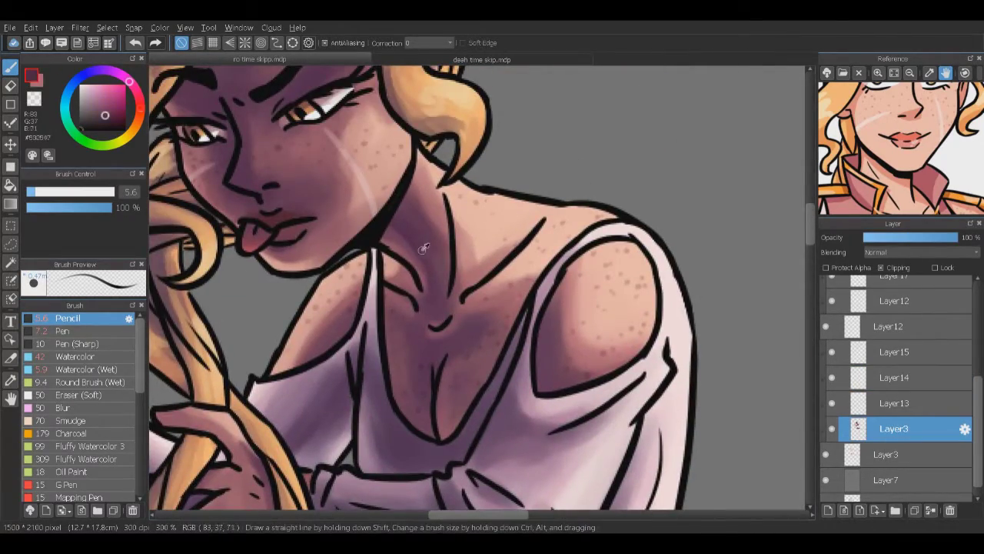
{"action": "scroll", "coordinate": [474, 340], "scroll_direction": "down", "scroll_amount": 5}
{"action": "scroll", "coordinate": [474, 340], "scroll_direction": "up", "scroll_amount": 3}
{"action": "left_click", "coordinate": [86, 369]}
{"action": "left_click_drag", "start_coordinate": [435, 242], "coordinate": [403, 308]}
{"action": "left_click_drag", "start_coordinate": [412, 254], "coordinate": [431, 396]}
{"action": "left_click_drag", "start_coordinate": [438, 258], "coordinate": [519, 276]}
{"action": "left_click_drag", "start_coordinate": [427, 307], "coordinate": [461, 492]}
{"action": "left_click_drag", "start_coordinate": [435, 415], "coordinate": [492, 500]}
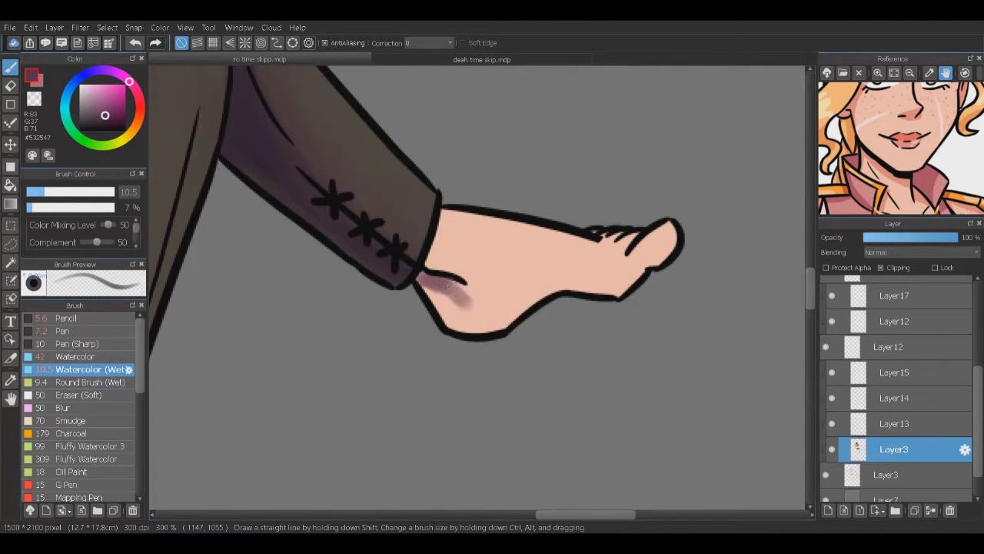
Step: Shade the raised foot's heel, sole and toes, and blend the shadow edge with a sampled skin midtone
{"action": "mouse_move", "coordinate": [430, 292]}
{"action": "left_mouse_down"}
{"action": "mouse_move", "coordinate": [630, 293]}
{"action": "mouse_move", "coordinate": [461, 323]}
{"action": "left_mouse_up"}
{"action": "left_click_drag", "start_coordinate": [675, 254], "coordinate": [607, 284]}
{"action": "left_click", "coordinate": [462, 292], "text": "alt"}
{"action": "left_click_drag", "start_coordinate": [469, 276], "coordinate": [615, 307]}
{"action": "left_click_drag", "start_coordinate": [669, 239], "coordinate": [584, 277]}
{"action": "left_click_drag", "start_coordinate": [477, 281], "coordinate": [426, 261]}
{"action": "left_click_drag", "start_coordinate": [438, 207], "coordinate": [569, 277]}
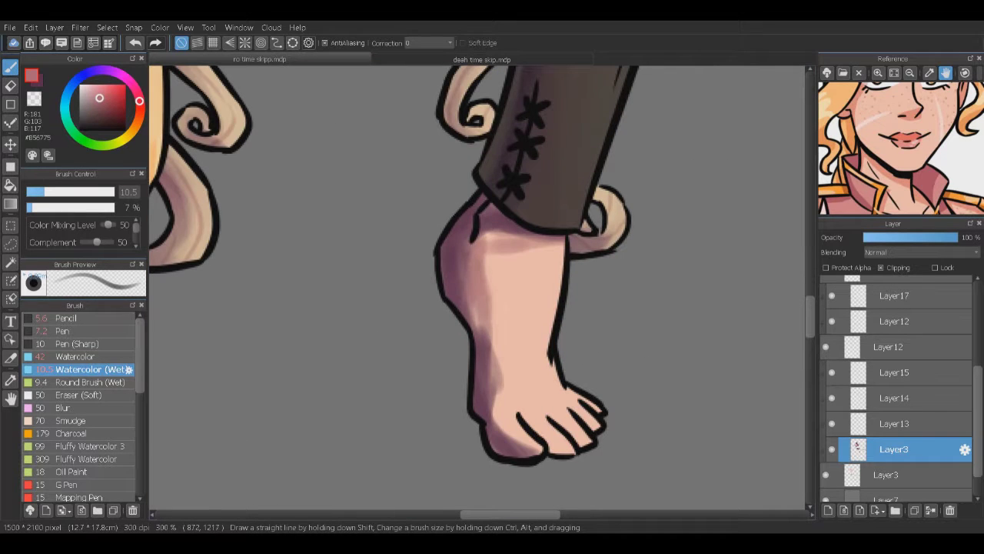
Step: Blend #B56775 midtones along the standing foot's heel, instep and toes and beneath the trouser hem
{"action": "left_click_drag", "start_coordinate": [500, 262], "coordinate": [511, 442]}
{"action": "left_click_drag", "start_coordinate": [503, 422], "coordinate": [565, 458]}
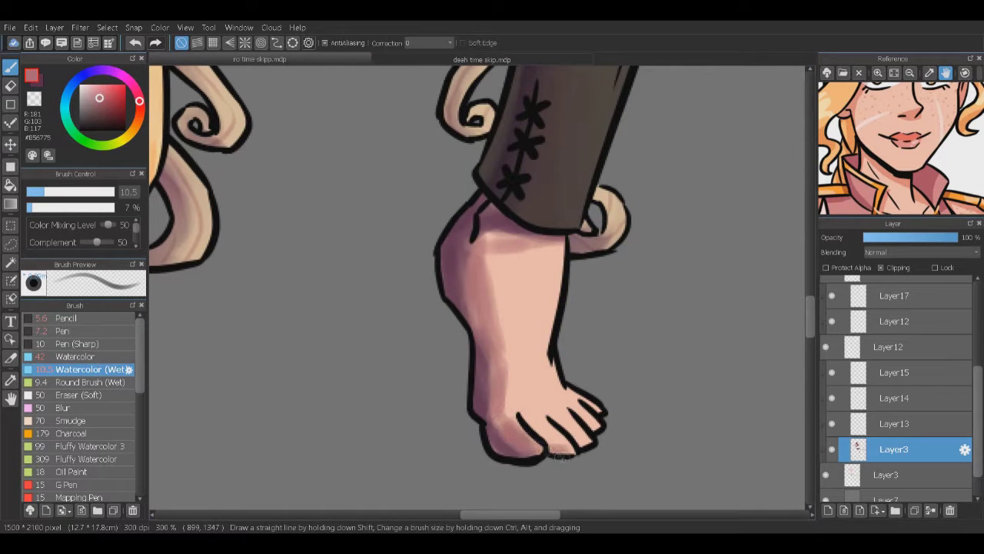
{"action": "left_click_drag", "start_coordinate": [530, 419], "coordinate": [592, 457]}
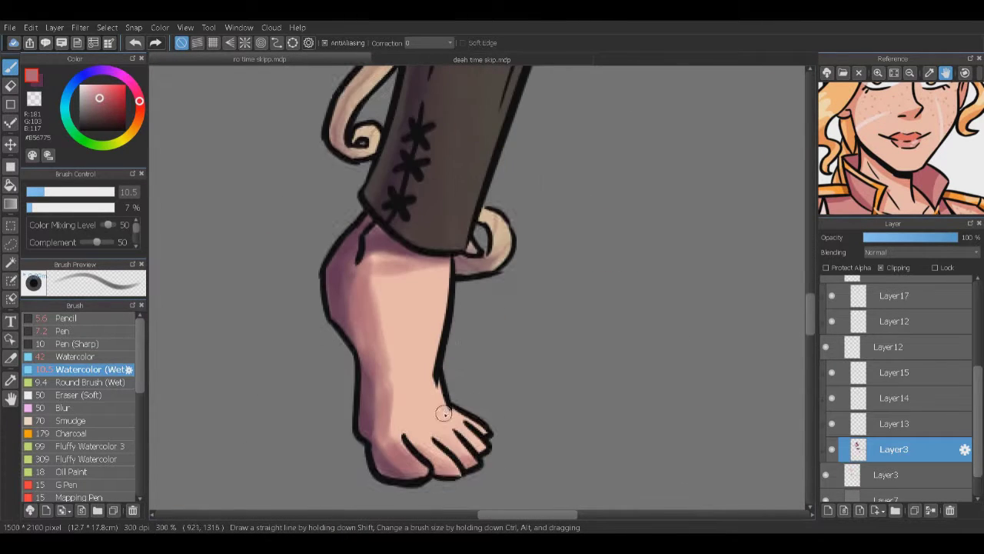
{"action": "mouse_move", "coordinate": [384, 277]}
{"action": "left_mouse_down"}
{"action": "mouse_move", "coordinate": [369, 250]}
{"action": "mouse_move", "coordinate": [415, 246]}
{"action": "mouse_move", "coordinate": [413, 233]}
{"action": "left_mouse_up"}
{"action": "left_click_drag", "start_coordinate": [393, 265], "coordinate": [450, 240]}
Step: Deepen and soften the standing foot's shading around the ankle, heel and big toe with sampled skin tones
{"action": "left_click", "coordinate": [408, 439], "text": "alt"}
{"action": "mouse_move", "coordinate": [392, 477]}
{"action": "left_mouse_down"}
{"action": "mouse_move", "coordinate": [424, 448]}
{"action": "mouse_move", "coordinate": [388, 394]}
{"action": "left_mouse_up"}
{"action": "left_click_drag", "start_coordinate": [375, 347], "coordinate": [362, 272]}
{"action": "left_click", "coordinate": [380, 430], "text": "alt"}
{"action": "left_click_drag", "start_coordinate": [379, 389], "coordinate": [391, 478]}
{"action": "left_click", "coordinate": [336, 296], "text": "alt"}
{"action": "left_click_drag", "start_coordinate": [331, 262], "coordinate": [357, 383]}
{"action": "left_click", "coordinate": [385, 346], "text": "alt"}
{"action": "left_click_drag", "start_coordinate": [381, 346], "coordinate": [391, 469]}
{"action": "left_click_drag", "start_coordinate": [382, 284], "coordinate": [428, 314]}
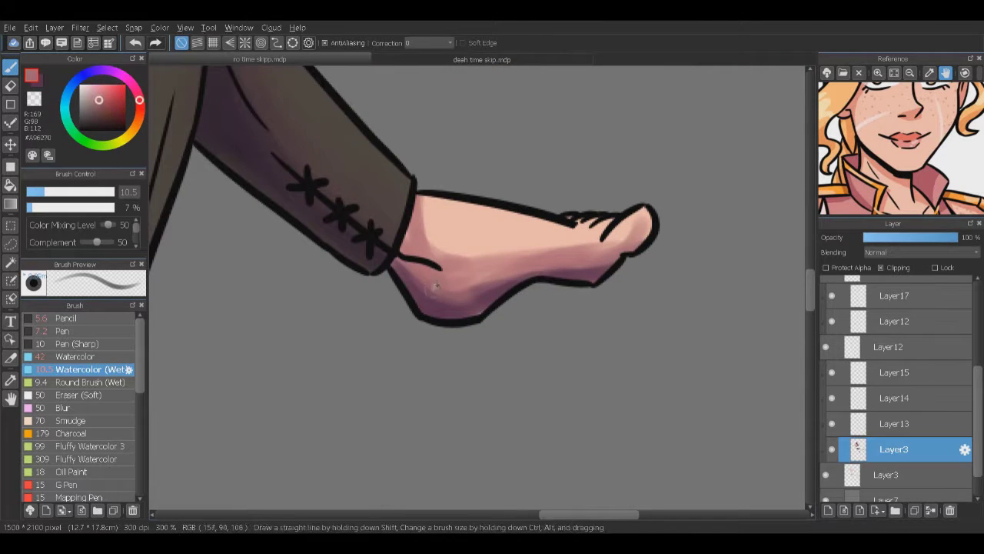
Step: Smooth the raised foot's ankle, instep and sole with sampled shadow tones and the light skin colour #FAC4B1
{"action": "mouse_move", "coordinate": [400, 262]}
{"action": "left_mouse_down"}
{"action": "mouse_move", "coordinate": [450, 296]}
{"action": "mouse_move", "coordinate": [588, 266]}
{"action": "mouse_move", "coordinate": [444, 247]}
{"action": "left_mouse_up"}
{"action": "left_click", "coordinate": [538, 231], "text": "alt"}
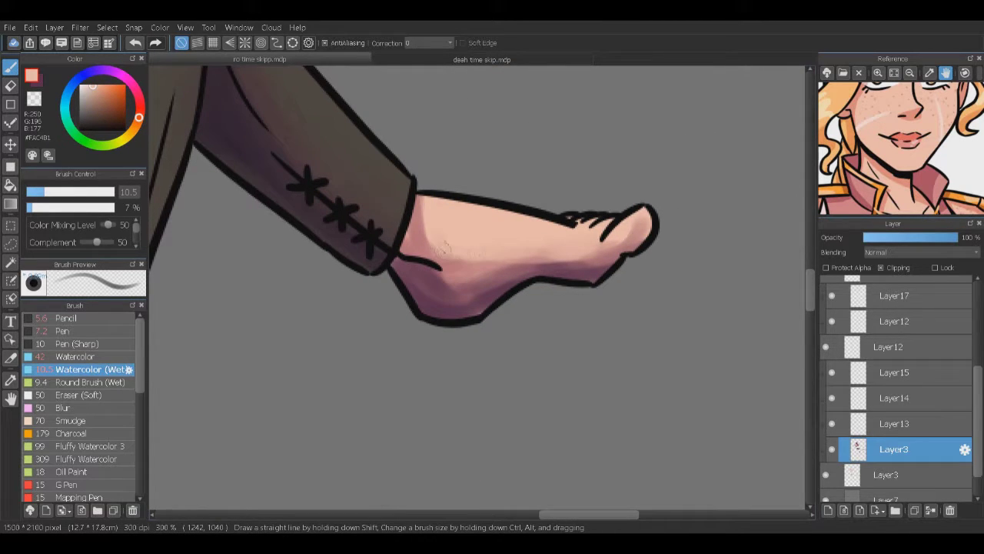
{"action": "left_click", "coordinate": [407, 254], "text": "alt"}
{"action": "mouse_move", "coordinate": [419, 201]}
{"action": "left_mouse_down"}
{"action": "mouse_move", "coordinate": [392, 262]}
{"action": "mouse_move", "coordinate": [429, 319]}
{"action": "mouse_move", "coordinate": [500, 306]}
{"action": "mouse_move", "coordinate": [438, 300]}
{"action": "left_mouse_up"}
{"action": "mouse_move", "coordinate": [523, 270]}
{"action": "left_mouse_down"}
{"action": "mouse_move", "coordinate": [649, 223]}
{"action": "mouse_move", "coordinate": [473, 261]}
{"action": "left_mouse_up"}
{"action": "mouse_move", "coordinate": [549, 258]}
{"action": "left_mouse_down"}
{"action": "mouse_move", "coordinate": [642, 226]}
{"action": "mouse_move", "coordinate": [569, 277]}
{"action": "left_mouse_up"}
{"action": "left_click", "coordinate": [450, 242], "text": "alt"}
{"action": "left_click_drag", "start_coordinate": [450, 242], "coordinate": [484, 261]}
{"action": "left_click", "coordinate": [475, 304], "text": "alt"}
{"action": "left_click_drag", "start_coordinate": [475, 304], "coordinate": [596, 266]}
{"action": "left_click", "coordinate": [530, 263], "text": "alt"}
{"action": "left_click", "coordinate": [542, 247], "text": "alt"}
{"action": "scroll", "coordinate": [581, 294], "scroll_direction": "down", "scroll_amount": 5}
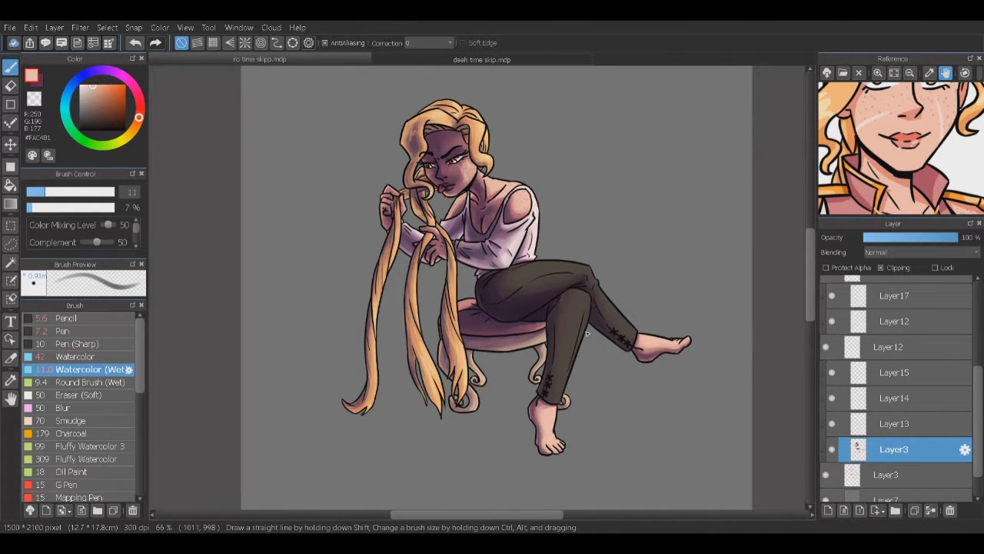
Step: Fill the backdrop layer with a purple trial colour and refill it with dark #3D3942
{"action": "scroll", "coordinate": [872, 390], "scroll_direction": "up", "scroll_amount": 5}
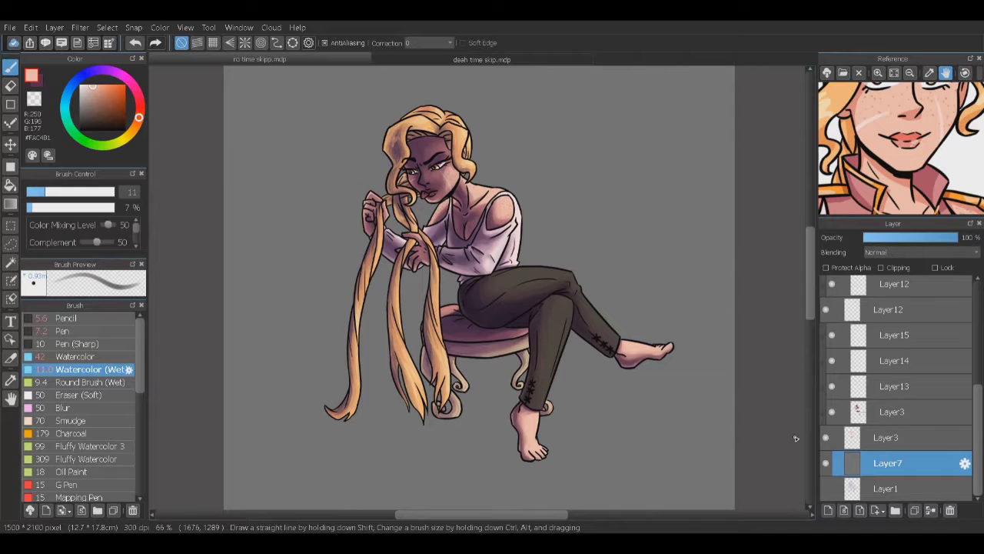
{"action": "key", "text": "g"}
{"action": "left_click", "coordinate": [237, 286]}
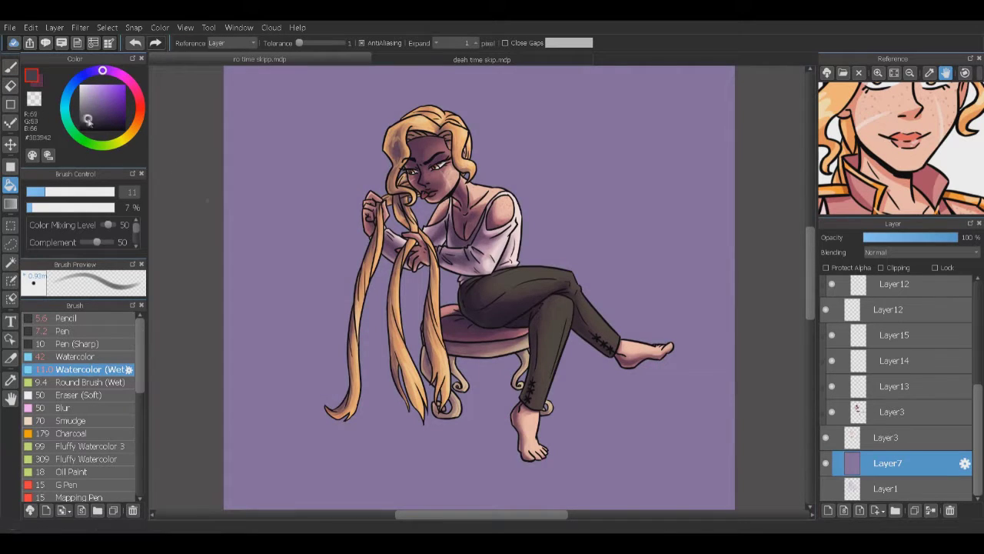
{"action": "left_click", "coordinate": [237, 286]}
{"action": "left_click_drag", "start_coordinate": [274, 273], "coordinate": [237, 286]}
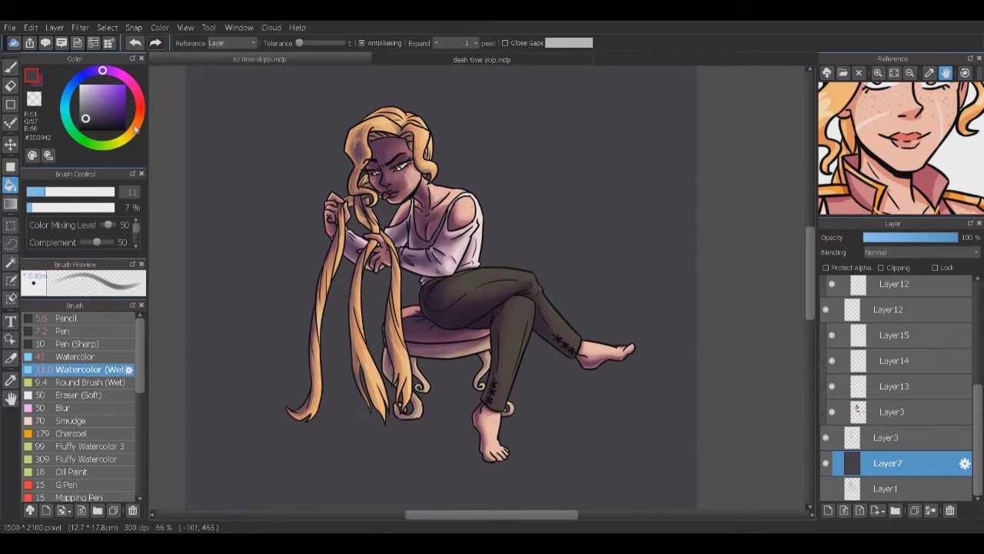
Step: Paint a pale purple oval pool of light on the floor beneath the stool and feet with a large Watercolor (Wet) brush
{"action": "key", "text": "b"}
{"action": "left_click_drag", "start_coordinate": [254, 496], "coordinate": [692, 338]}
{"action": "key", "text": "ctrl+z"}
{"action": "left_click_drag", "start_coordinate": [292, 431], "coordinate": [469, 400]}
{"action": "left_click", "coordinate": [84, 75]}
{"action": "mouse_move", "coordinate": [277, 430]}
{"action": "left_mouse_down"}
{"action": "mouse_move", "coordinate": [615, 400]}
{"action": "mouse_move", "coordinate": [262, 431]}
{"action": "mouse_move", "coordinate": [452, 431]}
{"action": "mouse_move", "coordinate": [615, 407]}
{"action": "mouse_move", "coordinate": [277, 461]}
{"action": "mouse_move", "coordinate": [500, 484]}
{"action": "mouse_move", "coordinate": [630, 385]}
{"action": "left_mouse_up"}
{"action": "left_click_drag", "start_coordinate": [84, 75], "coordinate": [116, 74]}
{"action": "left_click_drag", "start_coordinate": [97, 192], "coordinate": [110, 191]}
{"action": "mouse_move", "coordinate": [338, 408]}
{"action": "left_mouse_down"}
{"action": "mouse_move", "coordinate": [231, 461]}
{"action": "mouse_move", "coordinate": [654, 384]}
{"action": "left_mouse_up"}
Step: Shape the floor light's edge and tint the surrounding backdrop using dark #302C3D with Watercolor (Wet) at size 112
{"action": "left_click", "coordinate": [471, 378], "text": "alt"}
{"action": "left_click_drag", "start_coordinate": [310, 368], "coordinate": [247, 396]}
{"action": "left_click_drag", "start_coordinate": [650, 361], "coordinate": [542, 431]}
{"action": "left_click_drag", "start_coordinate": [521, 220], "coordinate": [526, 166]}
{"action": "left_click_drag", "start_coordinate": [681, 415], "coordinate": [330, 446]}
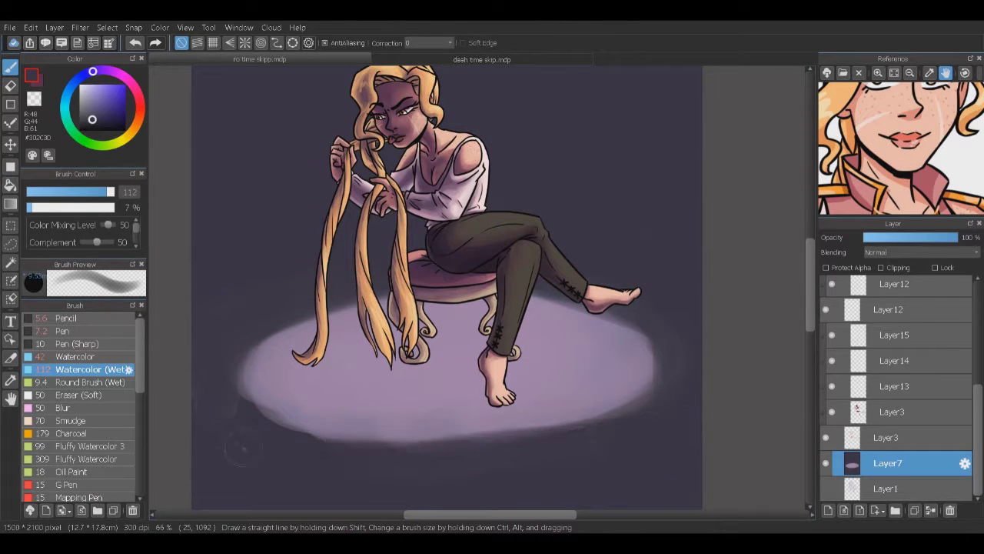
{"action": "left_click_drag", "start_coordinate": [238, 369], "coordinate": [653, 430]}
{"action": "key", "text": "ctrl+z"}
{"action": "key", "text": "ctrl+z"}
{"action": "key", "text": "ctrl+z"}
{"action": "key", "text": "ctrl+z"}
{"action": "key", "text": "ctrl+z"}
Step: Darken the backdrop's outer areas and tone the floor light with broad Watercolor (Wet) strokes, using #201A29 at size 226
{"action": "left_click_drag", "start_coordinate": [246, 277], "coordinate": [230, 400]}
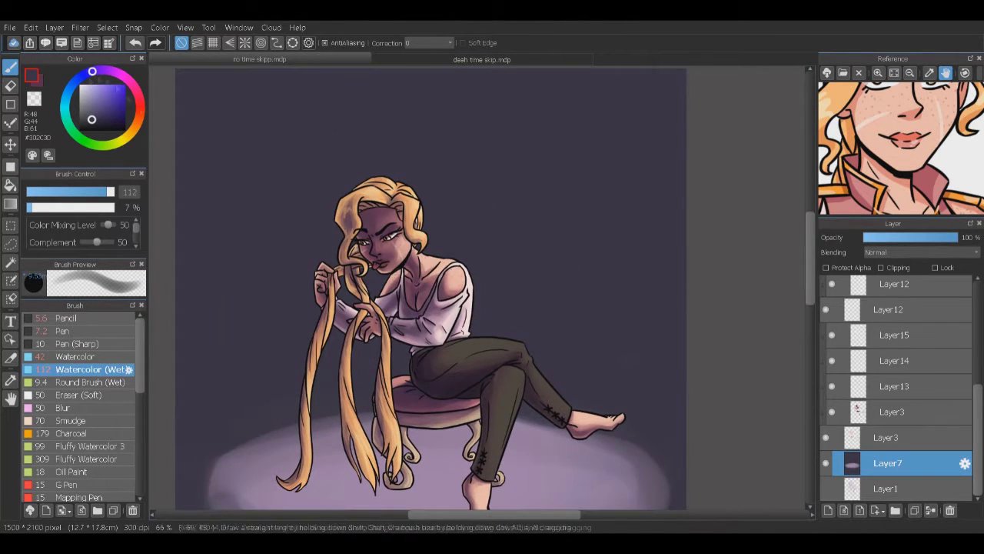
{"action": "left_click_drag", "start_coordinate": [230, 150], "coordinate": [261, 154]}
{"action": "mouse_move", "coordinate": [323, 430]}
{"action": "left_mouse_down"}
{"action": "mouse_move", "coordinate": [276, 138]}
{"action": "mouse_move", "coordinate": [545, 424]}
{"action": "left_mouse_up"}
{"action": "scroll", "coordinate": [318, 363], "scroll_direction": "down", "scroll_amount": 2}
{"action": "scroll", "coordinate": [319, 363], "scroll_direction": "down", "scroll_amount": 2}
Step: Crop the empty strip below the floor light to make the canvas 1500 × 1644 pixels, and clear the selection
{"action": "key", "text": "m"}
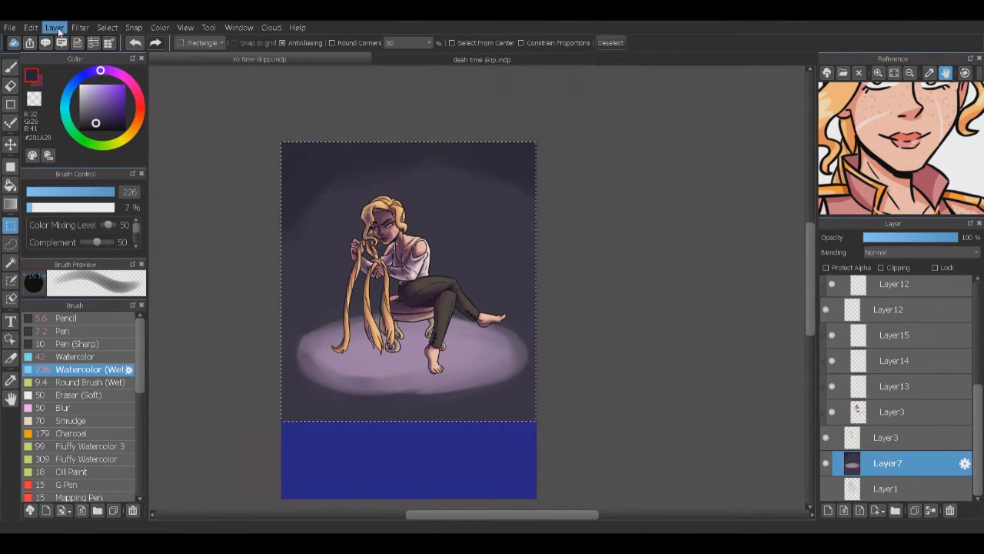
{"action": "scroll", "coordinate": [476, 292], "scroll_direction": "up", "scroll_amount": 2}
{"action": "key", "text": "ctrl+d"}
{"action": "key", "text": "b"}
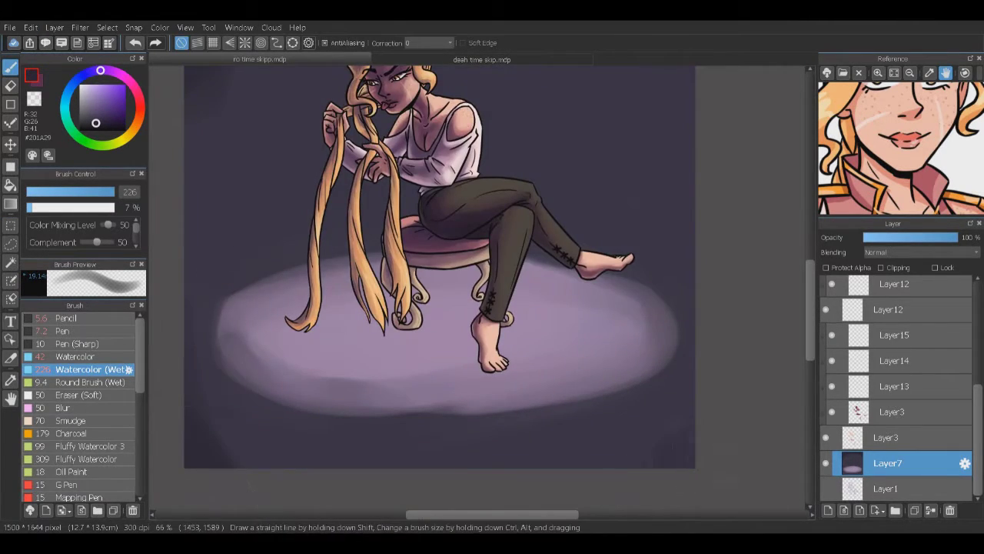
Step: Paint the stool's and hair's cast shadows across the floor light in #2D293A with Watercolor (Wet) at size 64
{"action": "scroll", "coordinate": [477, 292], "scroll_direction": "up", "scroll_amount": 1}
{"action": "left_click_drag", "start_coordinate": [477, 346], "coordinate": [392, 177]}
{"action": "left_click_drag", "start_coordinate": [253, 446], "coordinate": [231, 434]}
{"action": "left_click_drag", "start_coordinate": [407, 331], "coordinate": [331, 362]}
{"action": "left_click_drag", "start_coordinate": [392, 338], "coordinate": [265, 376]}
{"action": "left_click_drag", "start_coordinate": [484, 307], "coordinate": [419, 331]}
{"action": "left_click_drag", "start_coordinate": [373, 323], "coordinate": [319, 362]}
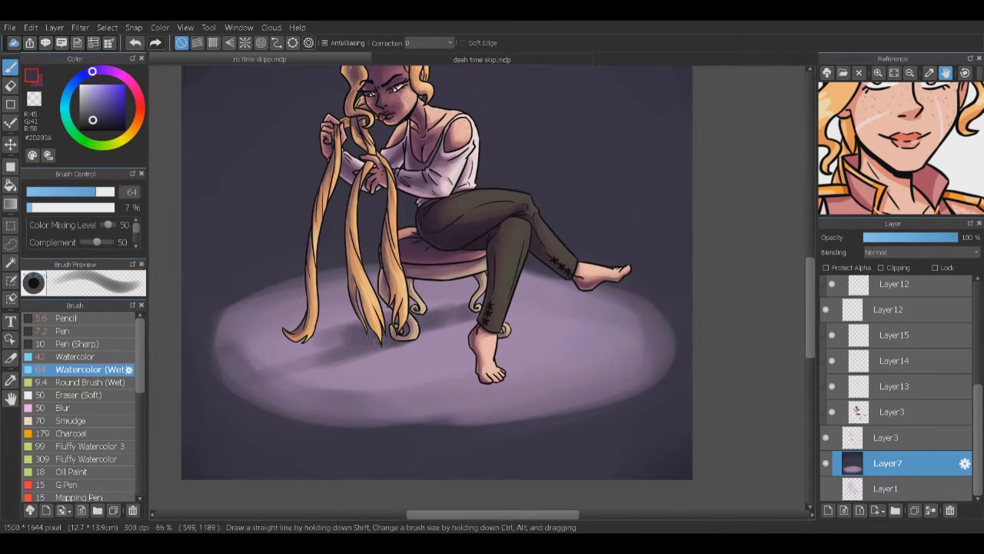
Step: Extend the hair, stool and foot shadows to the far edge of the floor light and soften their ends
{"action": "left_click_drag", "start_coordinate": [469, 331], "coordinate": [365, 353]}
{"action": "left_click_drag", "start_coordinate": [480, 373], "coordinate": [366, 411]}
{"action": "left_click_drag", "start_coordinate": [431, 400], "coordinate": [231, 369]}
{"action": "left_click_drag", "start_coordinate": [362, 330], "coordinate": [219, 362]}
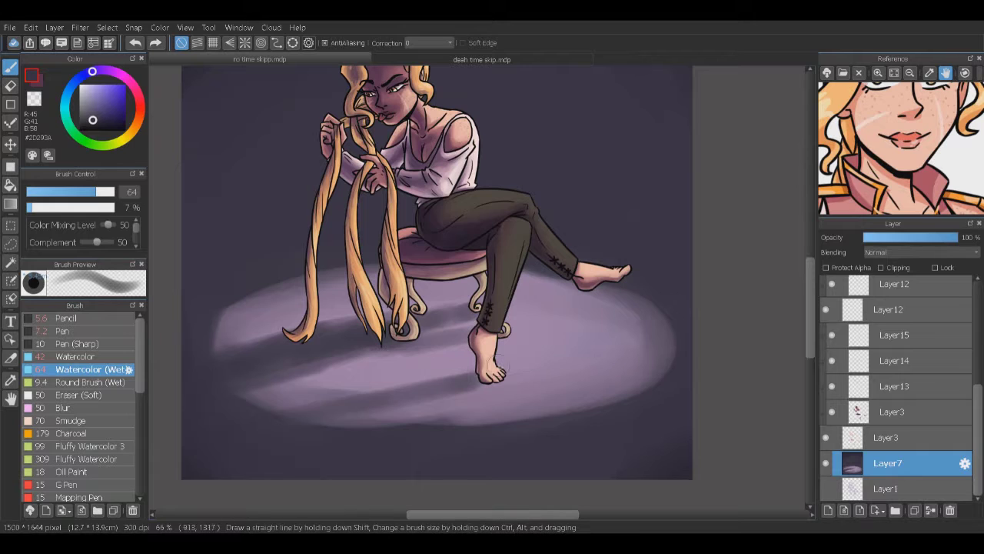
{"action": "left_click_drag", "start_coordinate": [376, 373], "coordinate": [251, 395]}
{"action": "left_click_drag", "start_coordinate": [254, 444], "coordinate": [259, 530]}
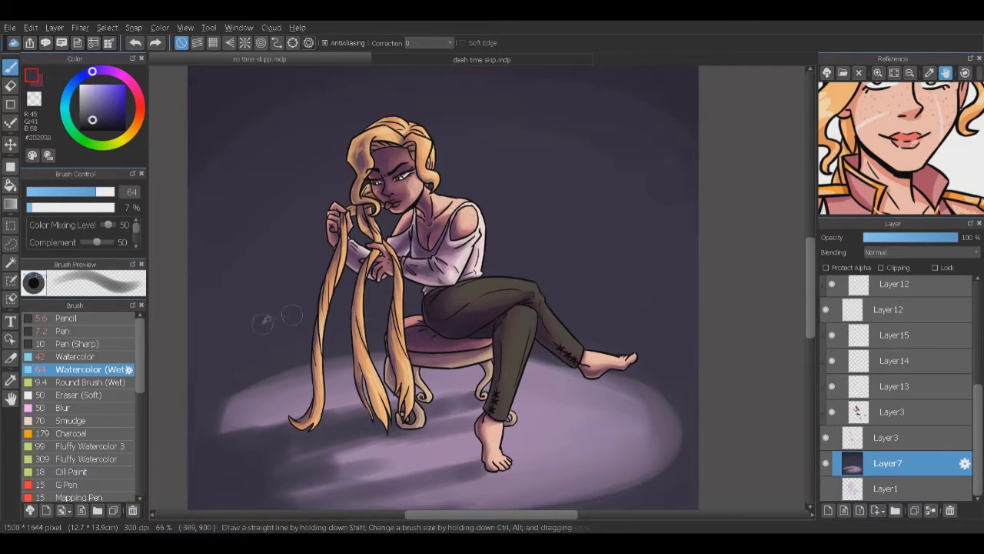
Step: Group the line art and the figure's colour layers into a folder
{"action": "scroll", "coordinate": [850, 377], "scroll_direction": "up", "scroll_amount": 5}
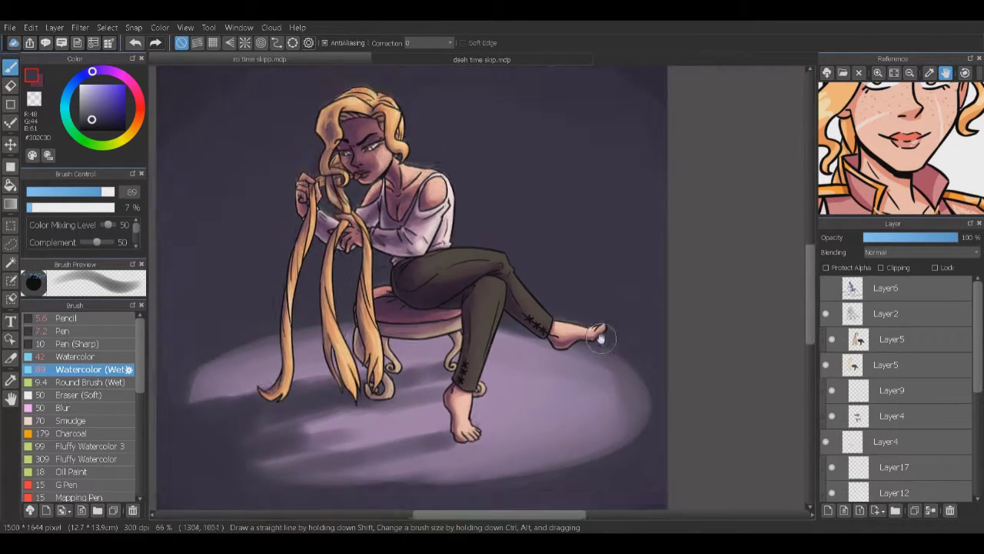
{"action": "left_click", "coordinate": [921, 318]}
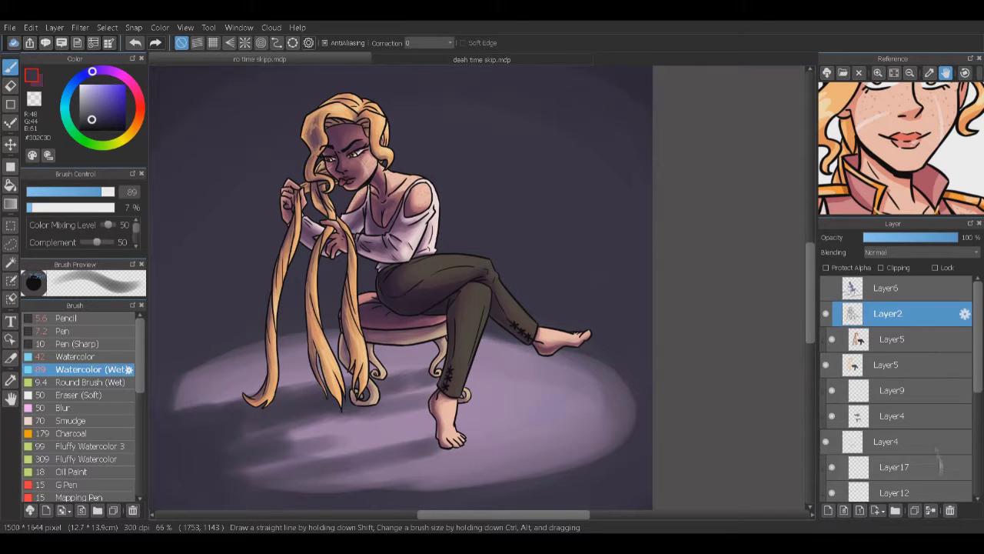
{"action": "left_click", "coordinate": [878, 439], "text": "shift"}
{"action": "key", "text": "ctrl+g"}
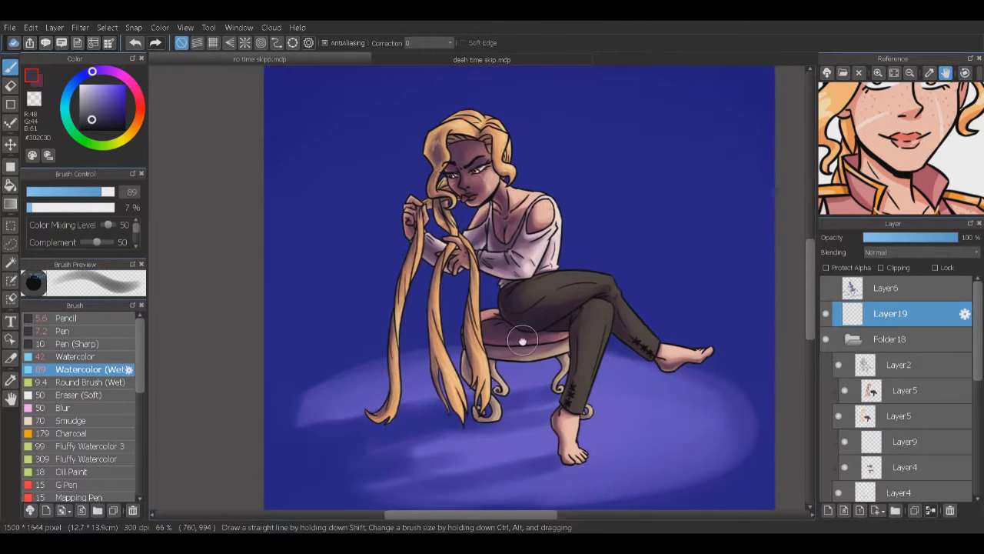
Step: Fill the figure selection on the empty layer with a linear gradient from dark blue to pink #F189C4
{"action": "key", "text": "g"}
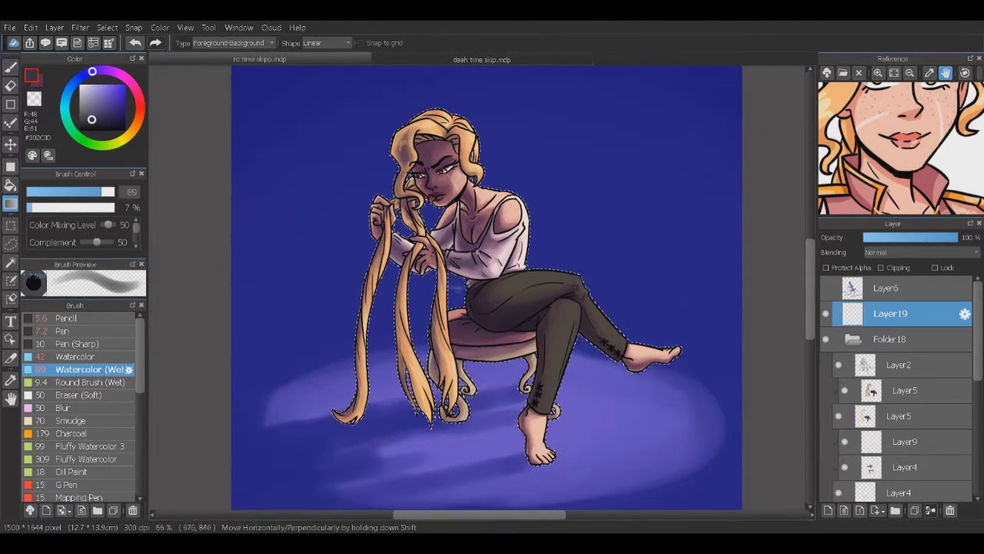
{"action": "left_click", "coordinate": [90, 104]}
{"action": "left_click", "coordinate": [94, 107]}
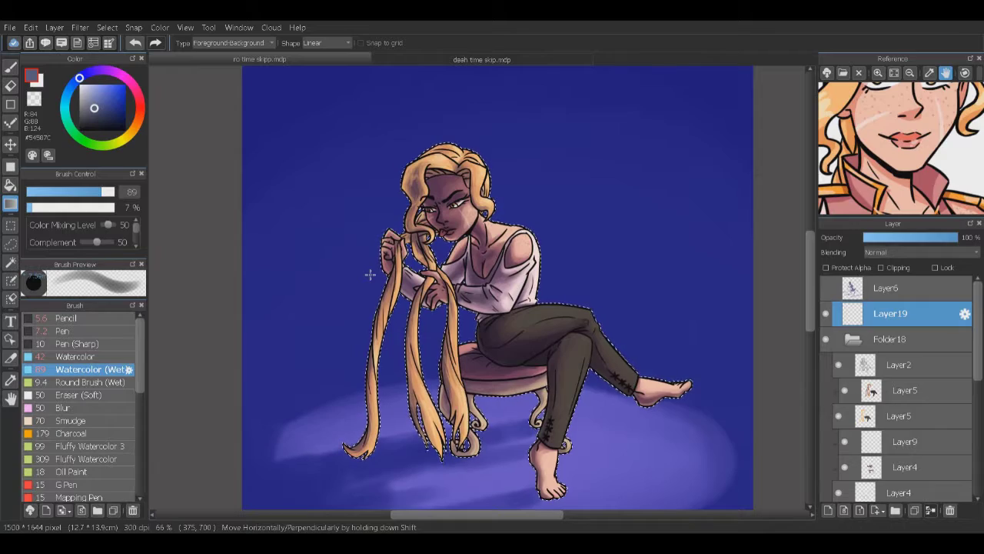
{"action": "left_click", "coordinate": [134, 127]}
{"action": "left_click", "coordinate": [103, 87]}
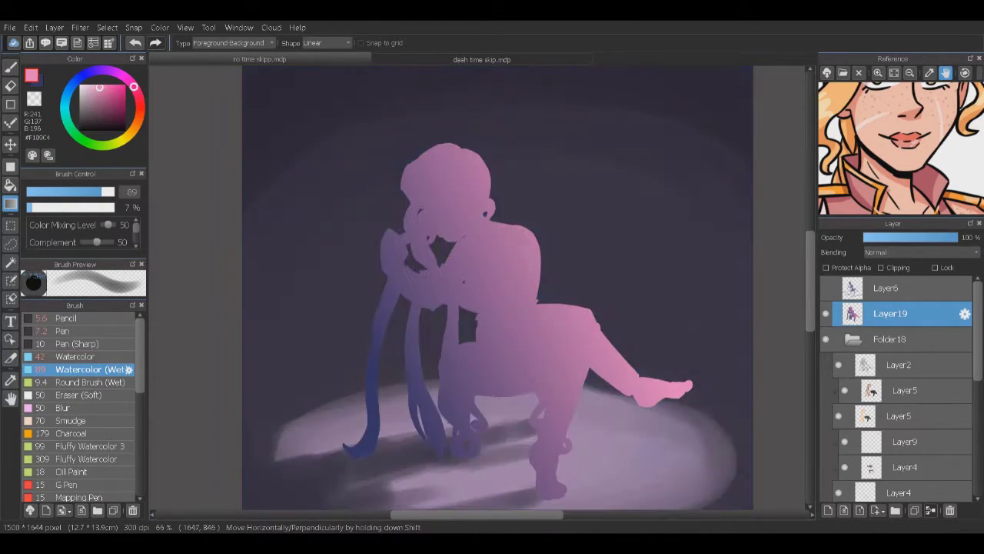
Step: Set the figure's gradient layer to Overlay blending at 48 % opacity and clear the selection
{"action": "left_click", "coordinate": [919, 251]}
{"action": "left_click", "coordinate": [920, 300]}
{"action": "left_click_drag", "start_coordinate": [957, 238], "coordinate": [911, 243]}
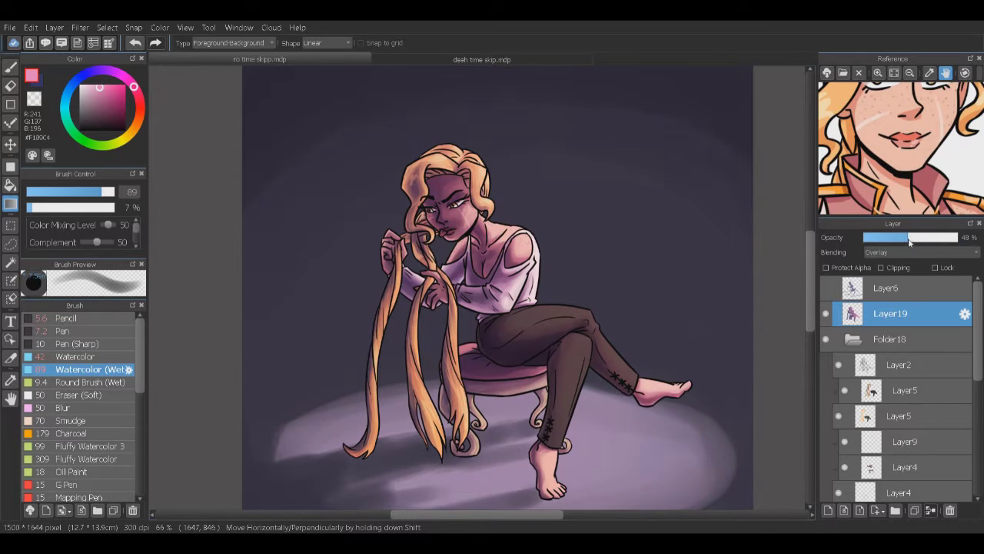
{"action": "left_click_drag", "start_coordinate": [548, 379], "coordinate": [490, 347]}
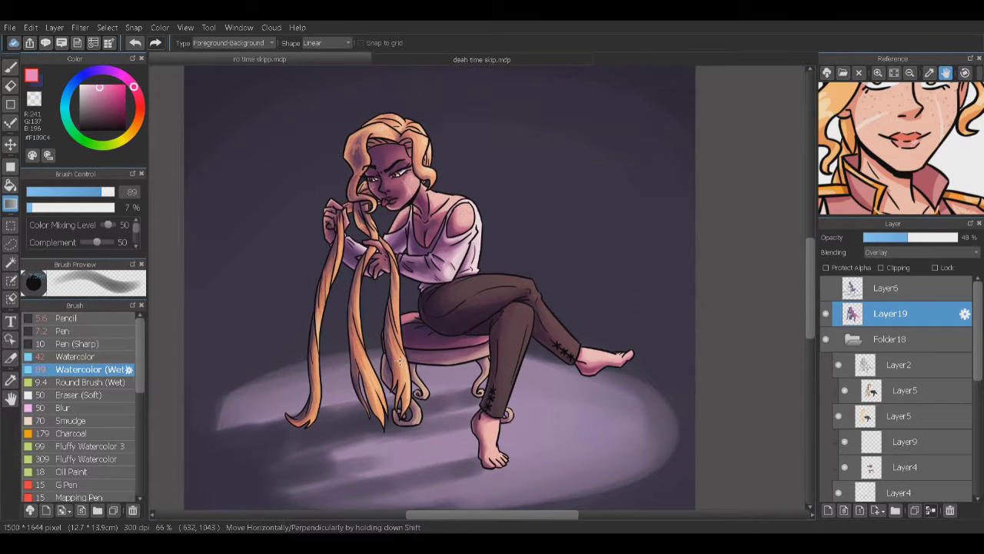
{"action": "left_click_drag", "start_coordinate": [398, 355], "coordinate": [409, 374]}
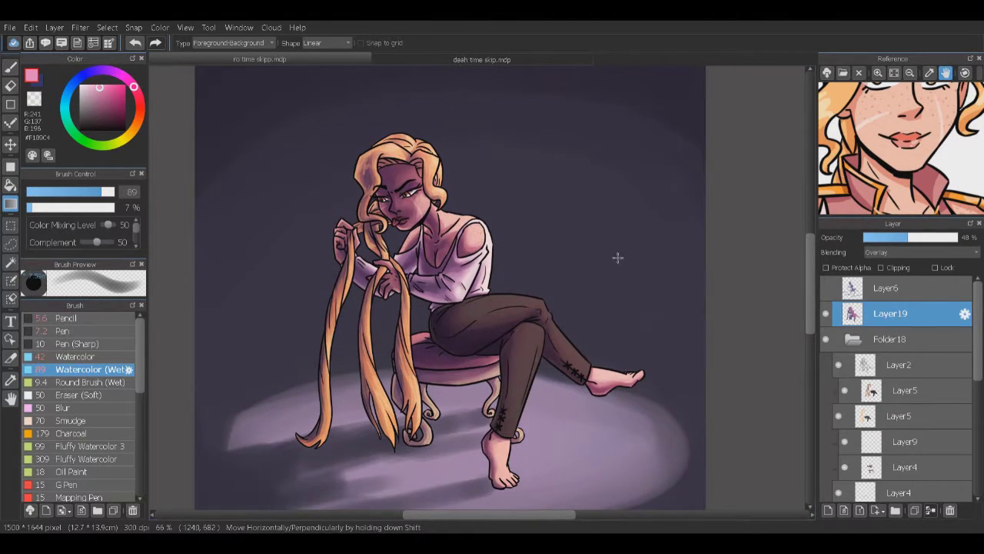
Step: Add a clipped layer above the figure's gradient and fill it with a linear gradient from dark blue #201951 to pink #FFADEB
{"action": "key", "text": "ctrl+shift+n"}
{"action": "left_click", "coordinate": [881, 267]}
{"action": "left_click", "coordinate": [82, 77]}
{"action": "left_click", "coordinate": [128, 81]}
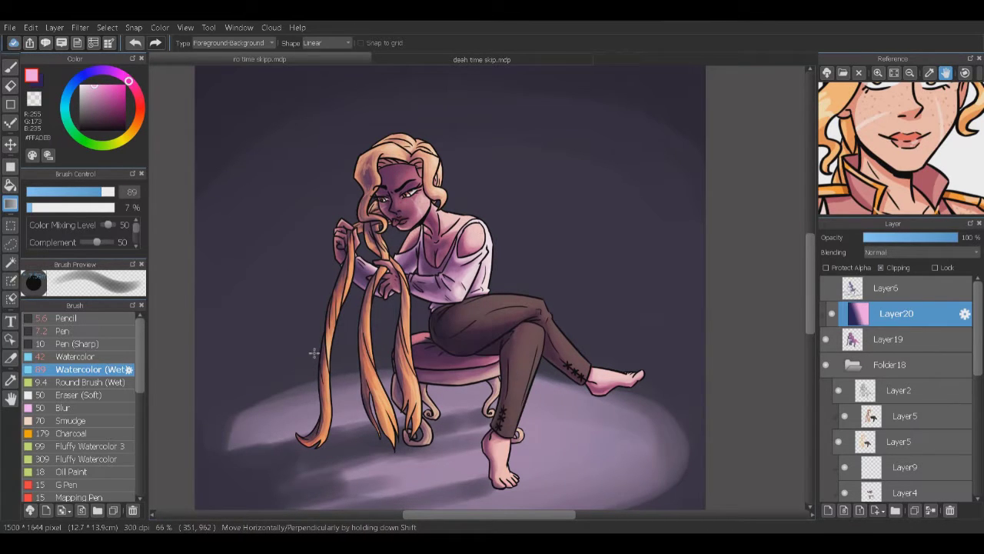
Step: Try Screen blending on the figure's lower gradient layer, return it to Overlay, and hide the clipped gradient layer
{"action": "left_click", "coordinate": [890, 339]}
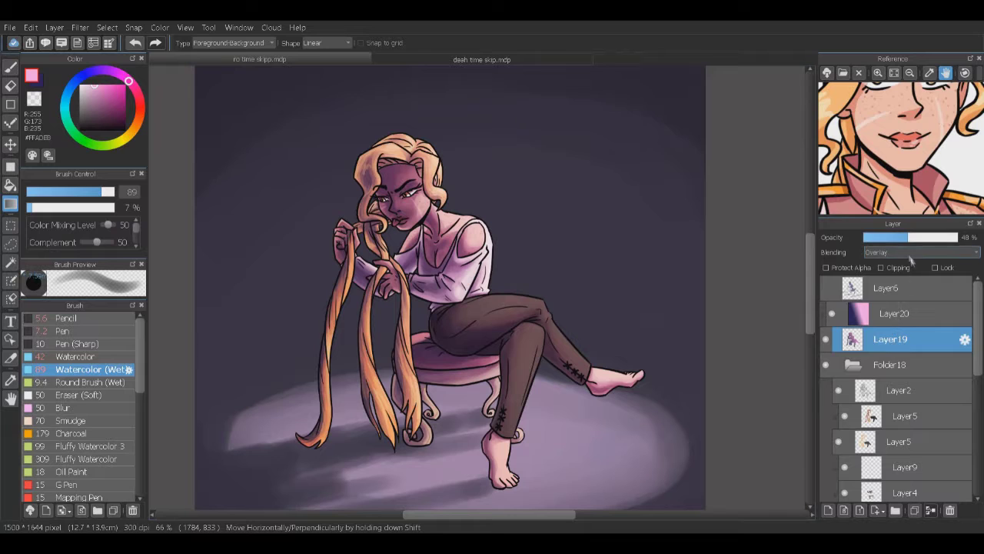
{"action": "left_click", "coordinate": [920, 252]}
{"action": "left_click", "coordinate": [892, 286]}
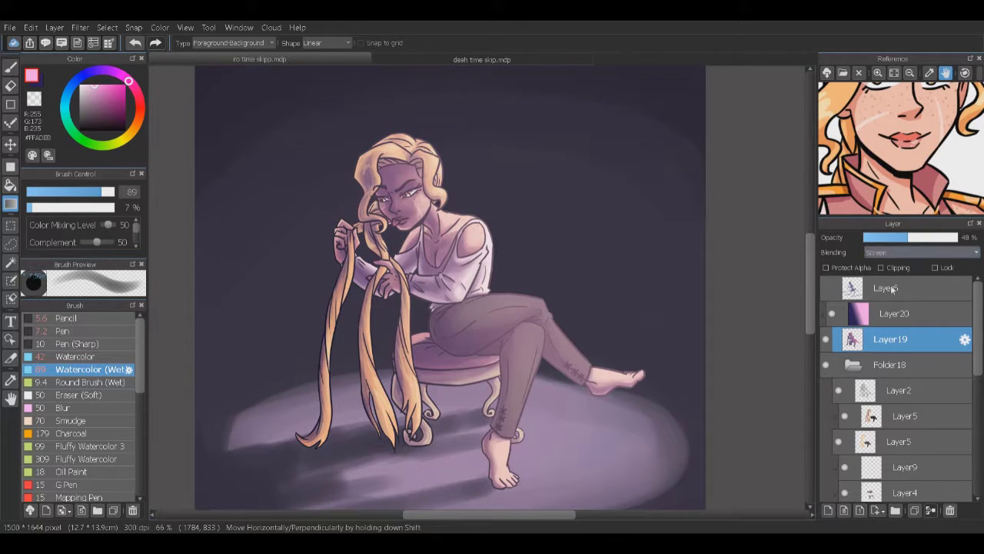
{"action": "scroll", "coordinate": [884, 252], "scroll_direction": "down", "scroll_amount": 3}
{"action": "left_click", "coordinate": [881, 238]}
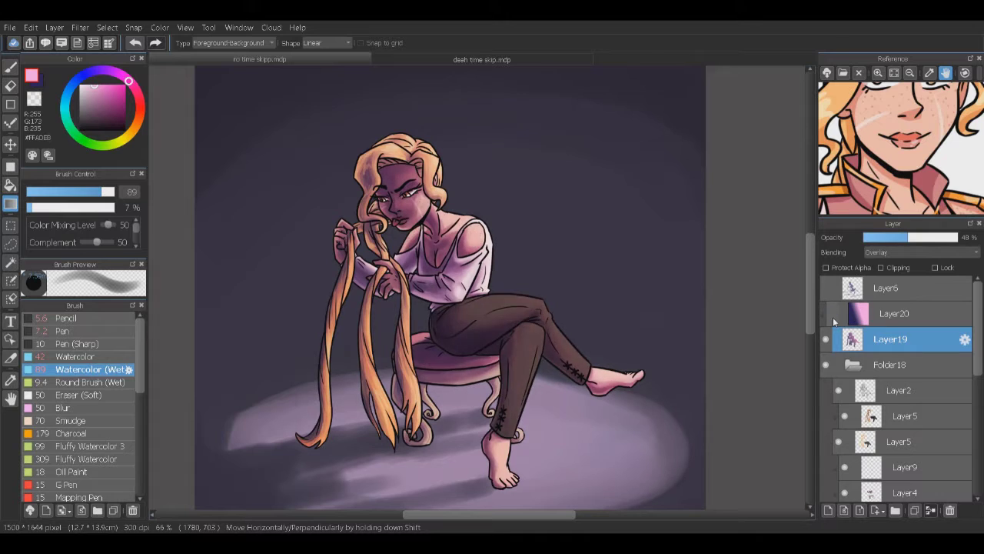
Step: Add a layer directly above the spotlit background and try a diagonal gradient across it
{"action": "key", "text": "ctrl+minus"}
{"action": "scroll", "coordinate": [884, 438], "scroll_direction": "down", "scroll_amount": 1}
{"action": "scroll", "coordinate": [883, 438], "scroll_direction": "up", "scroll_amount": 1}
{"action": "scroll", "coordinate": [902, 481], "scroll_direction": "down", "scroll_amount": 10}
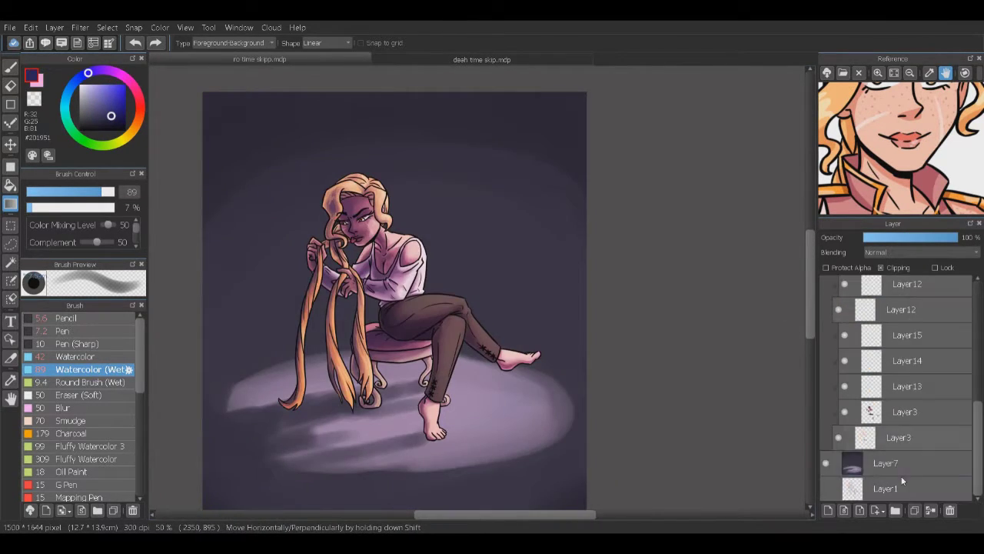
{"action": "key", "text": "ctrl+shift+n"}
{"action": "left_click_drag", "start_coordinate": [231, 492], "coordinate": [569, 107]}
{"action": "key", "text": "ctrl+z"}
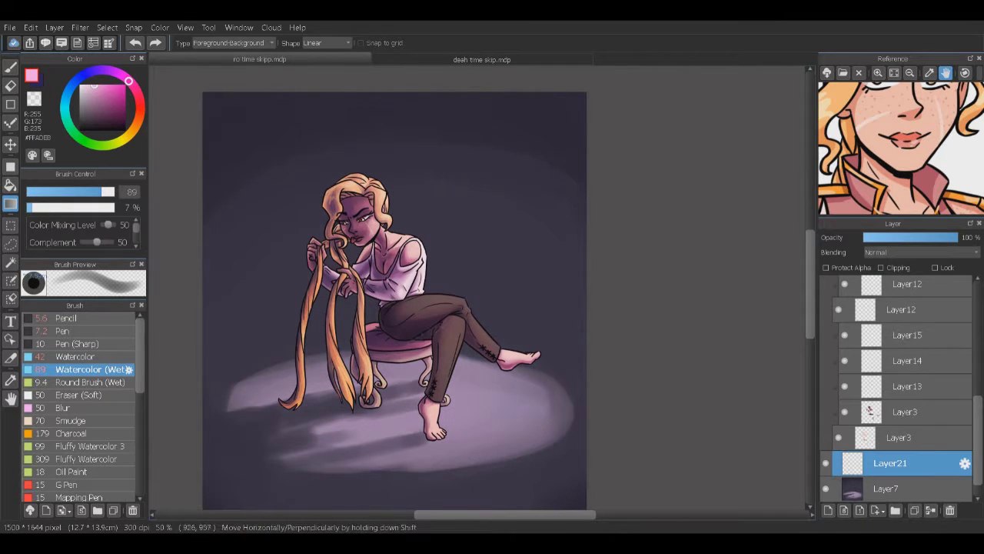
{"action": "key", "text": "l"}
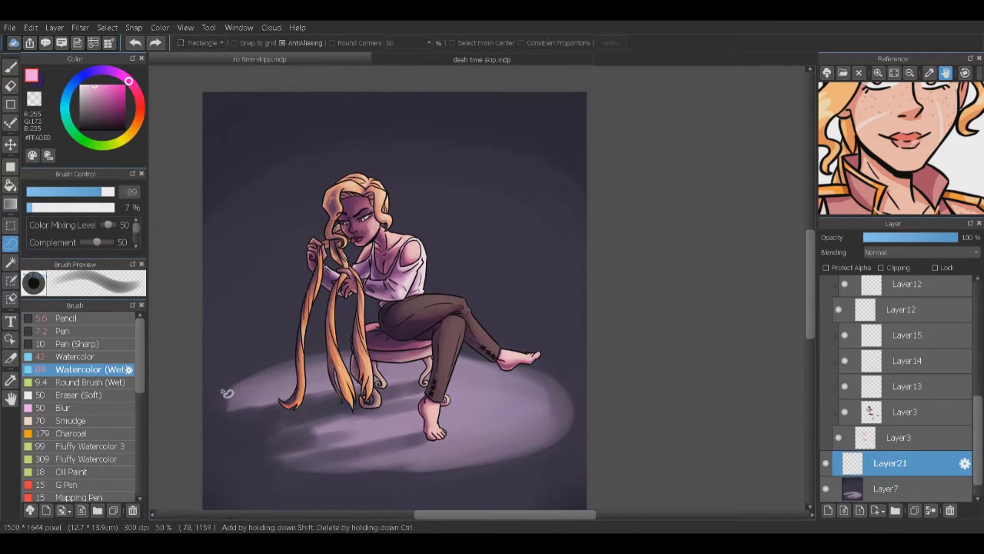
{"action": "key", "text": "Escape"}
{"action": "key", "text": "b"}
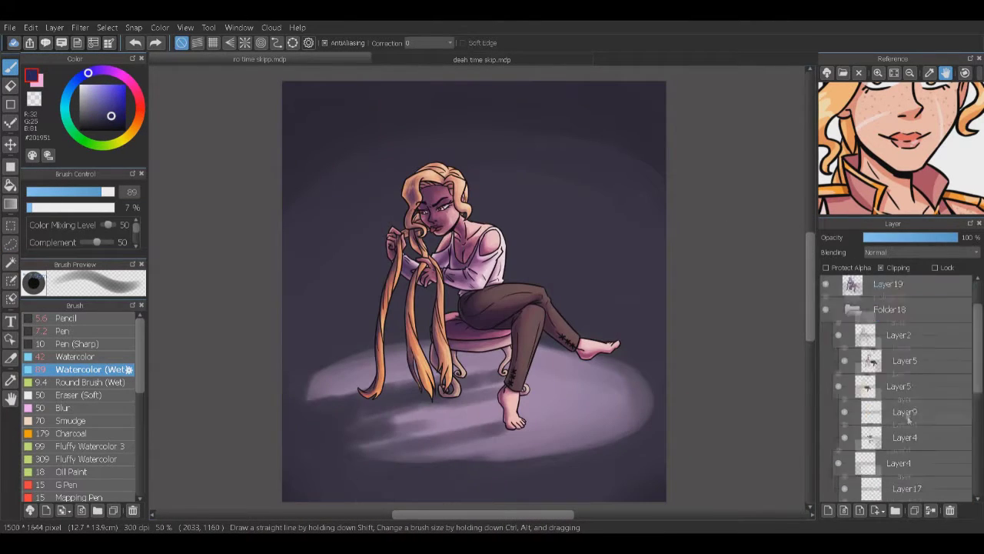
{"action": "left_click", "coordinate": [913, 463]}
{"action": "left_click", "coordinate": [912, 438]}
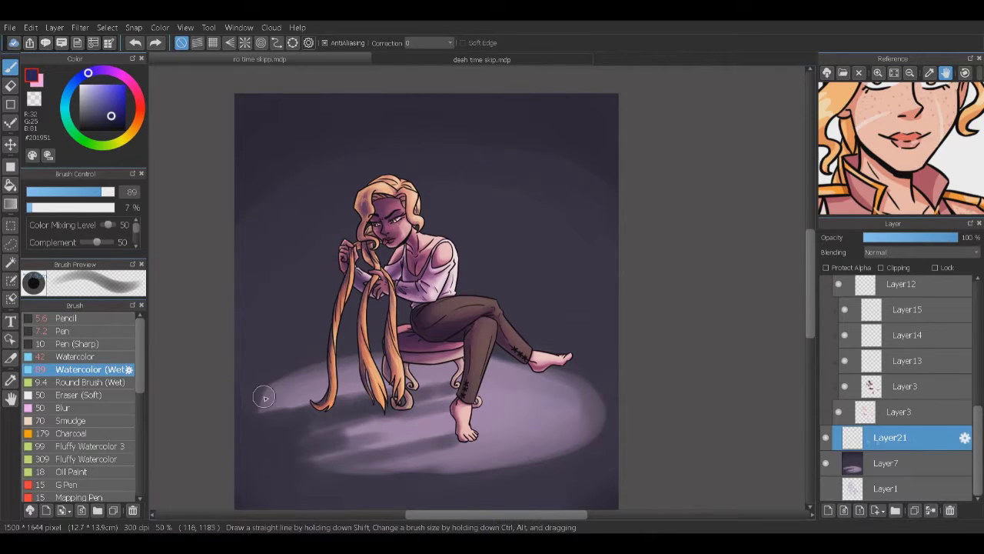
{"action": "left_click_drag", "start_coordinate": [263, 395], "coordinate": [286, 384]}
{"action": "mouse_move", "coordinate": [619, 96]}
{"action": "left_mouse_down"}
{"action": "mouse_move", "coordinate": [258, 400]}
{"action": "mouse_move", "coordinate": [535, 473]}
{"action": "mouse_move", "coordinate": [599, 427]}
{"action": "mouse_move", "coordinate": [661, 336]}
{"action": "left_mouse_up"}
{"action": "key", "text": "ctrl+z"}
{"action": "key", "text": "ctrl+z"}
{"action": "key", "text": "ctrl+z"}
{"action": "key", "text": "ctrl+z"}
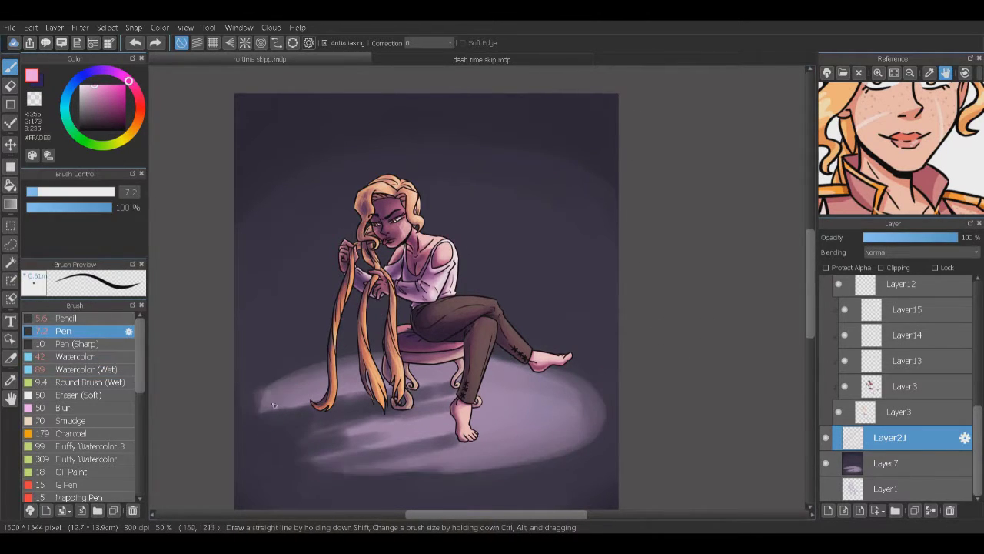
Step: Outline a light beam with the Pen from the floor light's edge to the canvas's far upper corner and fill it with #FFADEB
{"action": "left_click", "coordinate": [263, 393], "text": "shift"}
{"action": "mouse_move", "coordinate": [263, 392]}
{"action": "left_mouse_down"}
{"action": "mouse_move", "coordinate": [264, 413]}
{"action": "mouse_move", "coordinate": [458, 465]}
{"action": "mouse_move", "coordinate": [324, 459]}
{"action": "mouse_move", "coordinate": [554, 460]}
{"action": "mouse_move", "coordinate": [612, 419]}
{"action": "mouse_move", "coordinate": [619, 350]}
{"action": "left_mouse_up"}
{"action": "key", "text": "ctrl+z"}
{"action": "key", "text": "e"}
{"action": "key", "text": "b"}
{"action": "key", "text": "g"}
{"action": "left_click", "coordinate": [430, 416]}
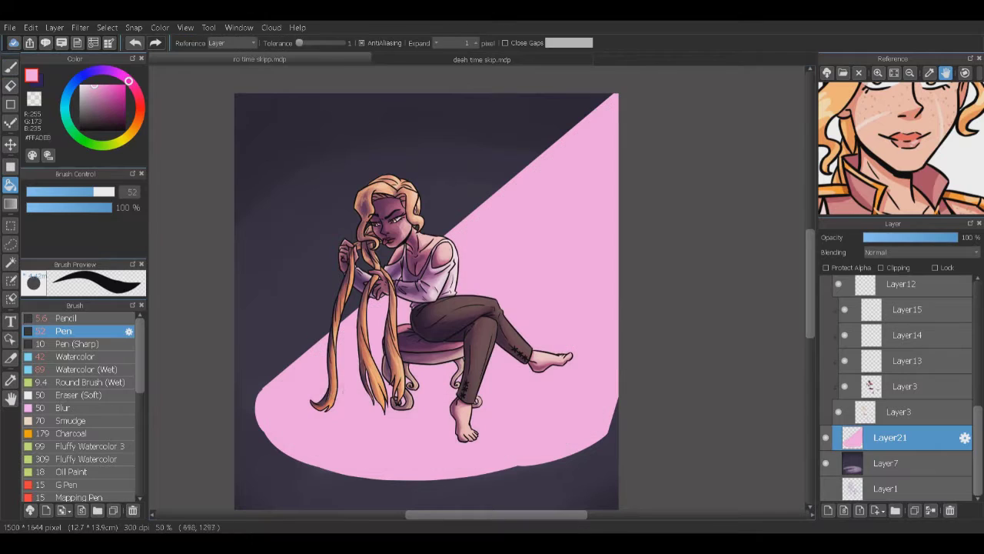
Step: Clean up the pink beam's lower rim with the eraser and Pen so it follows the floor light's curve
{"action": "key", "text": "e"}
{"action": "left_click_drag", "start_coordinate": [490, 481], "coordinate": [600, 460]}
{"action": "key", "text": "p"}
{"action": "left_click_drag", "start_coordinate": [538, 462], "coordinate": [615, 415]}
{"action": "key", "text": "e"}
{"action": "key", "text": "p"}
{"action": "left_click_drag", "start_coordinate": [514, 433], "coordinate": [490, 409]}
{"action": "key", "text": "e"}
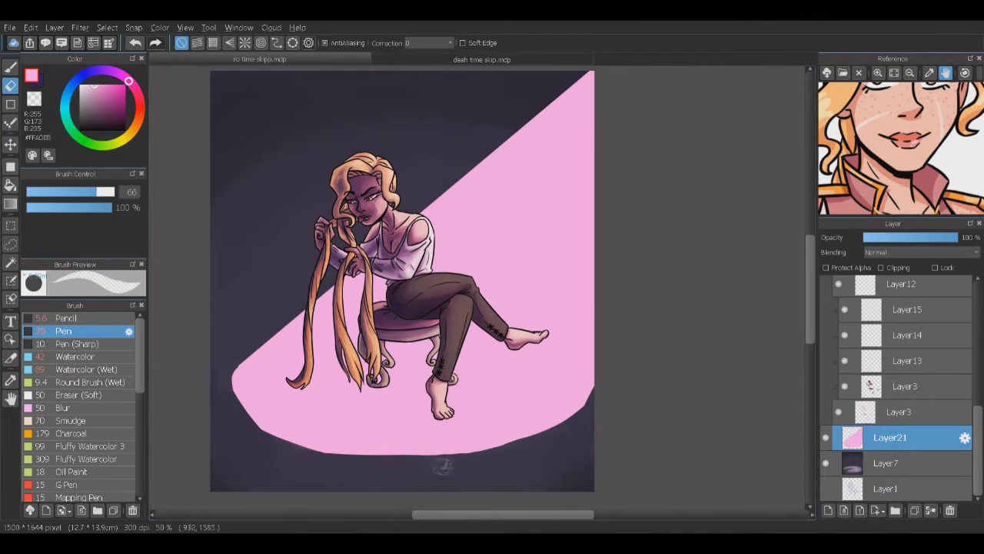
Step: Shade the beam with a pink-to-dark-blue linear gradient on a clipped layer and merge it down
{"action": "key", "text": "ctrl+shift+n"}
{"action": "key", "text": "g"}
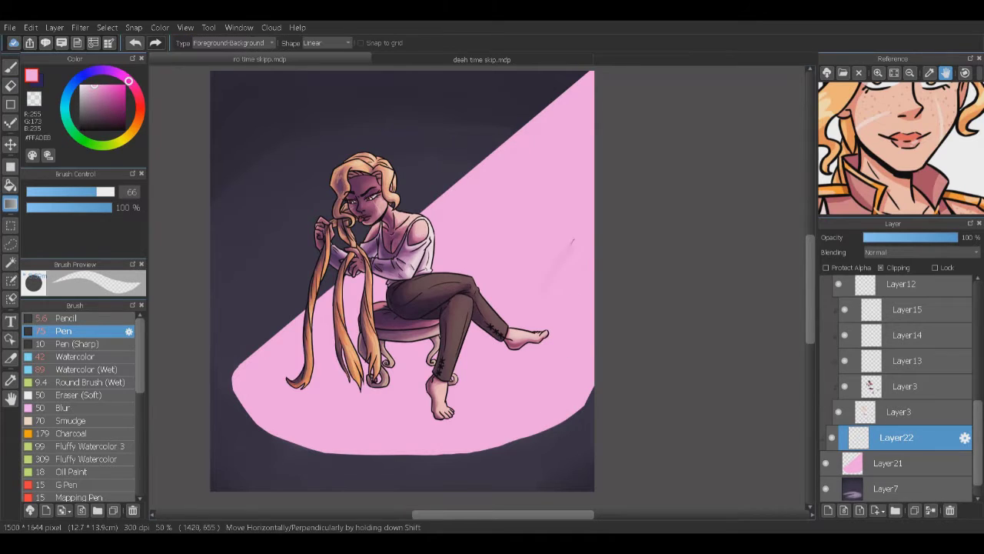
{"action": "left_click_drag", "start_coordinate": [573, 305], "coordinate": [346, 430]}
{"action": "left_click_drag", "start_coordinate": [538, 230], "coordinate": [774, 428]}
{"action": "key", "text": "ctrl+e"}
Step: Try Dodge blending at 45 % opacity on the light beam layer, and delete the layer
{"action": "scroll", "coordinate": [914, 252], "scroll_direction": "down", "scroll_amount": 2}
{"action": "left_click", "coordinate": [891, 237]}
{"action": "key", "text": "Up"}
{"action": "key", "text": "Up"}
{"action": "key", "text": "Up"}
{"action": "key", "text": "Up"}
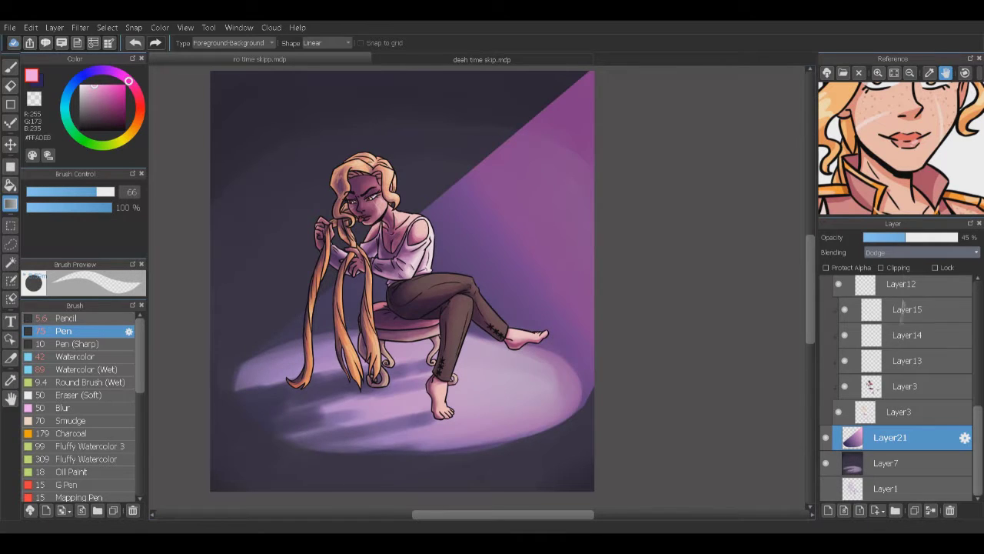
{"action": "key", "text": "Delete"}
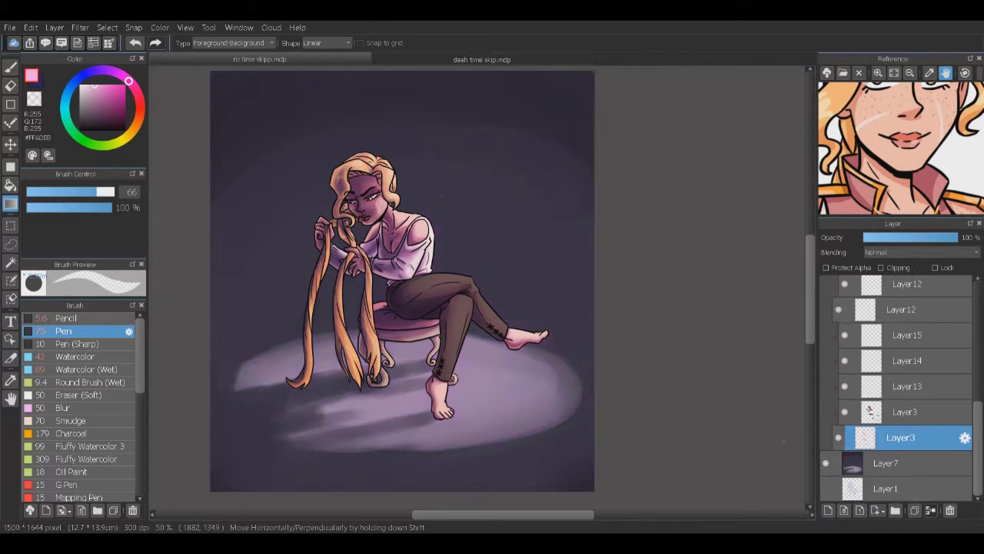
Step: Paint sampled purple into the floor light on the background layer with Watercolor (Wet) at size 116
{"action": "key", "text": "b"}
{"action": "left_click", "coordinate": [888, 462]}
{"action": "left_click", "coordinate": [237, 387], "text": "alt"}
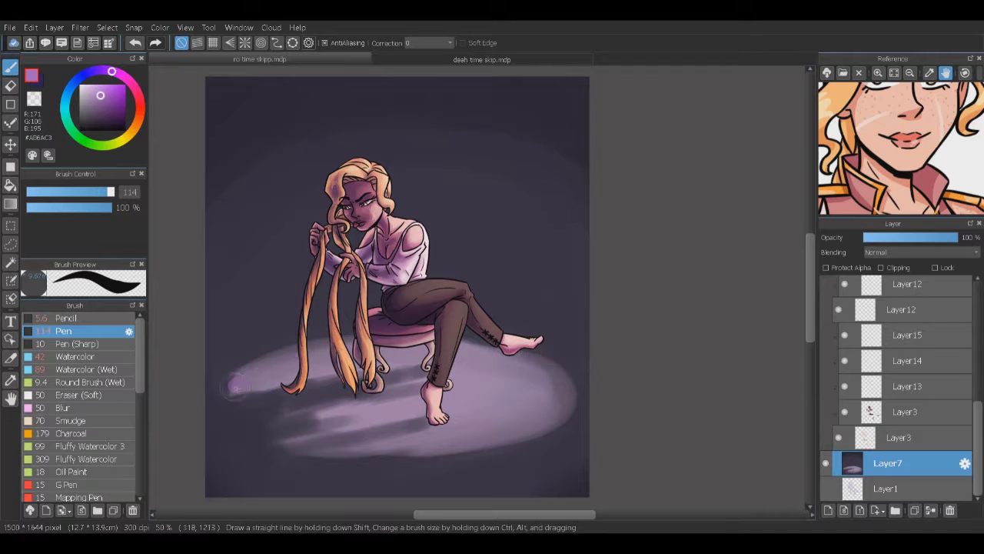
{"action": "left_click", "coordinate": [86, 369]}
{"action": "left_click_drag", "start_coordinate": [486, 440], "coordinate": [522, 428]}
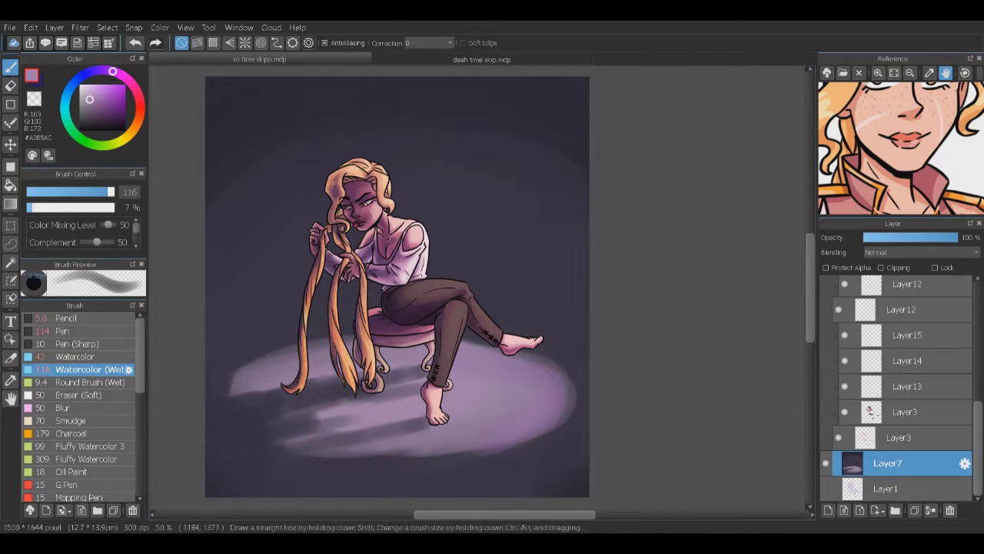
{"action": "left_click", "coordinate": [477, 351], "text": "alt"}
{"action": "left_click_drag", "start_coordinate": [393, 433], "coordinate": [399, 405]}
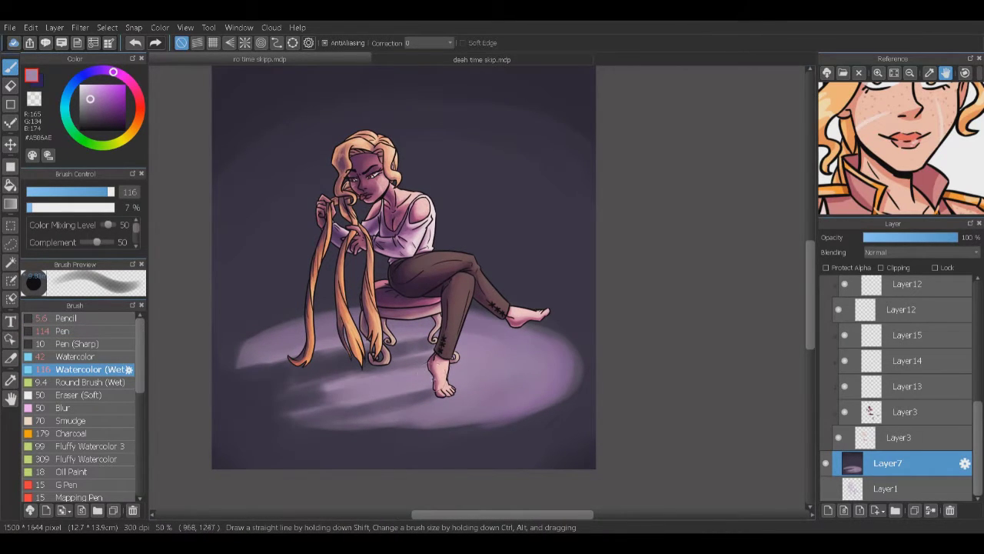
Step: Deepen the foot's cast shadow and reshape the floor light's lower rim with sampled dark and light purples
{"action": "left_click", "coordinate": [231, 253], "text": "alt"}
{"action": "mouse_move", "coordinate": [280, 416]}
{"action": "left_mouse_down"}
{"action": "mouse_move", "coordinate": [392, 367]}
{"action": "mouse_move", "coordinate": [429, 391]}
{"action": "left_mouse_up"}
{"action": "left_click_drag", "start_coordinate": [244, 434], "coordinate": [558, 407]}
{"action": "left_click", "coordinate": [492, 385], "text": "alt"}
{"action": "left_click_drag", "start_coordinate": [367, 444], "coordinate": [540, 415]}
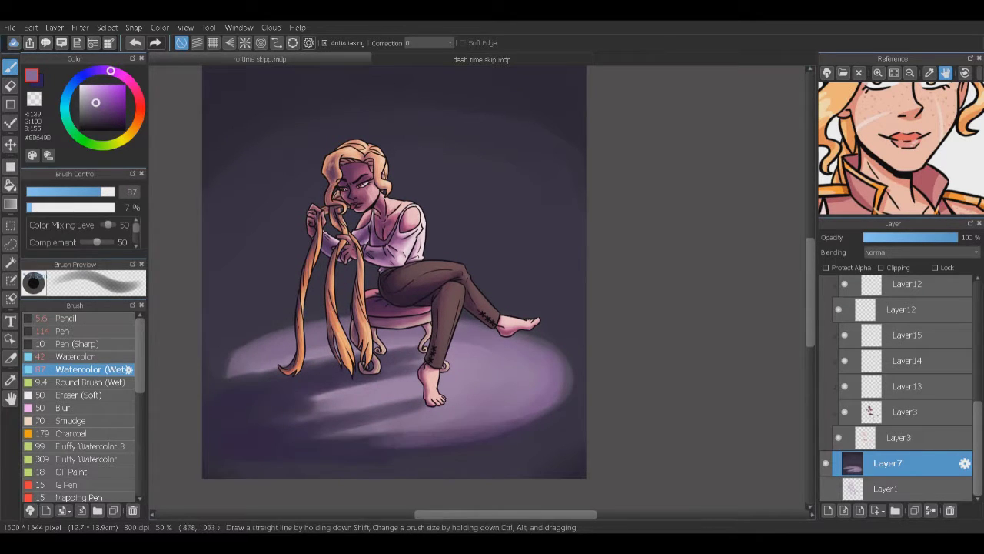
Step: Tint the dark backdrop around the floor light with purples such as #4E2A5F and #281D3C using Watercolor (Wet) at size 178
{"action": "left_click", "coordinate": [271, 449], "text": "alt"}
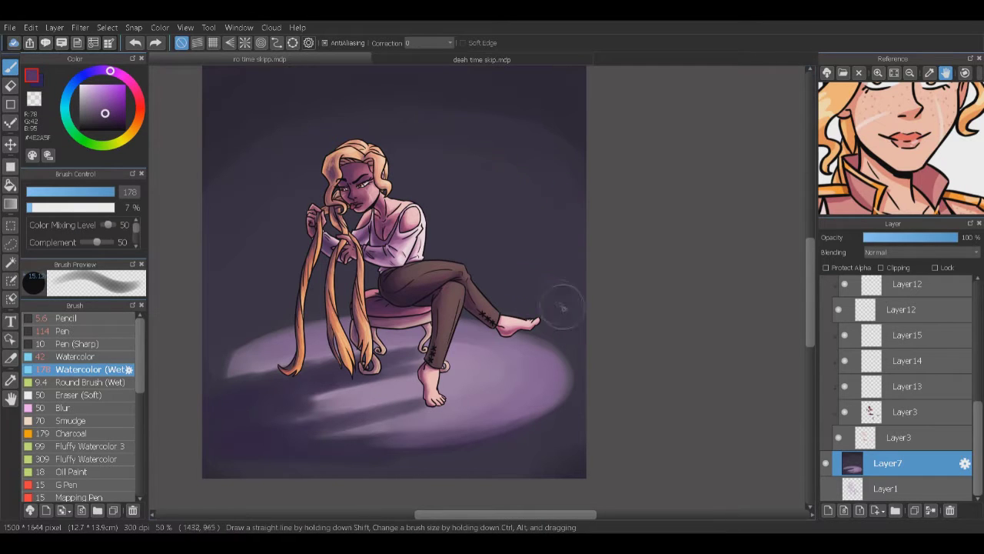
{"action": "left_click", "coordinate": [287, 461], "text": "alt"}
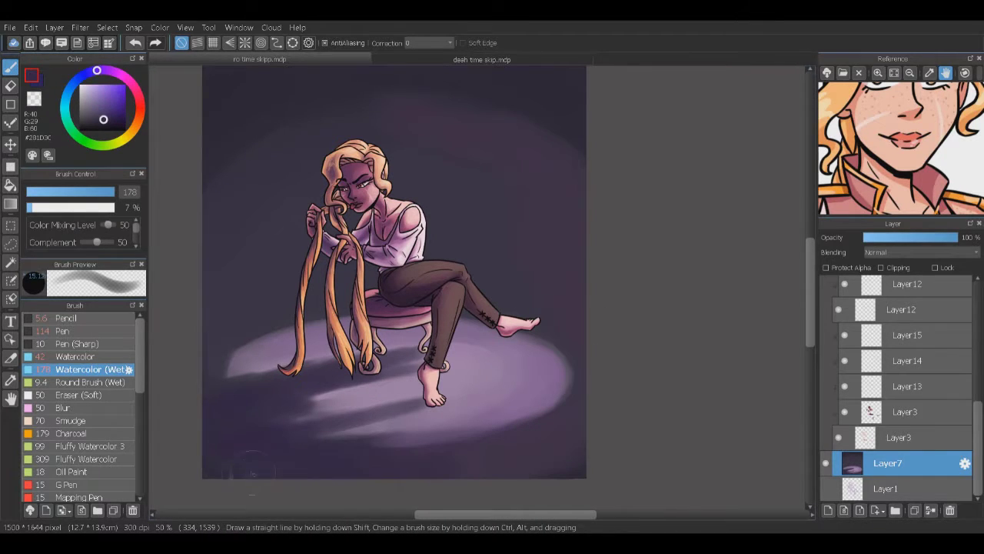
{"action": "left_click", "coordinate": [241, 214], "text": "alt"}
{"action": "left_click_drag", "start_coordinate": [241, 213], "coordinate": [209, 287]}
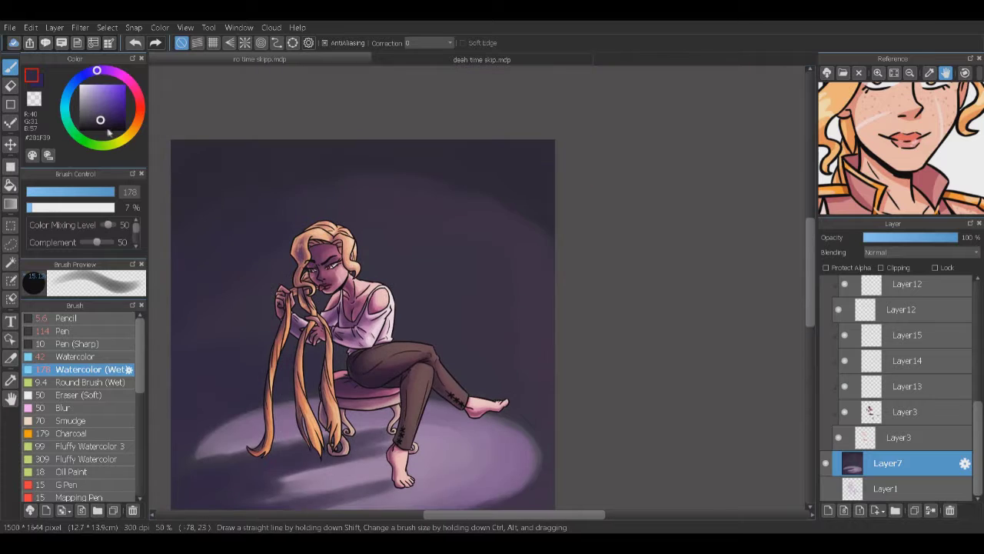
Step: Darken the backdrop's upper corners with #181029 and blend the tone toward the figure
{"action": "left_click", "coordinate": [226, 241], "text": "alt"}
{"action": "left_click_drag", "start_coordinate": [241, 198], "coordinate": [185, 162]}
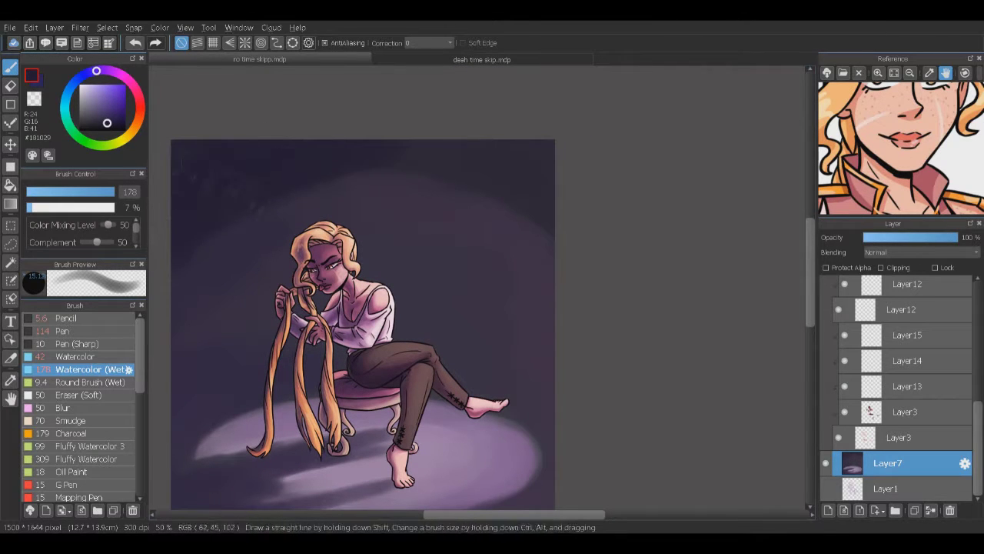
{"action": "left_click_drag", "start_coordinate": [525, 152], "coordinate": [530, 254]}
{"action": "left_click", "coordinate": [347, 205], "text": "alt"}
{"action": "left_click", "coordinate": [220, 250], "text": "alt"}
{"action": "scroll", "coordinate": [208, 355], "scroll_direction": "down", "scroll_amount": 5}
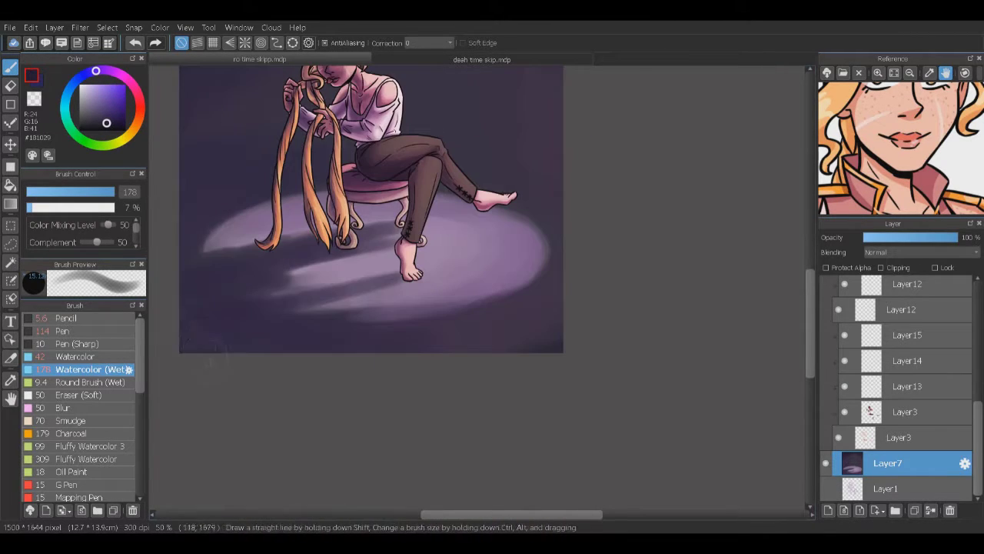
Step: Blend sampled dark purples such as #372841 along the backdrop's side and lower corners
{"action": "scroll", "coordinate": [305, 417], "scroll_direction": "up", "scroll_amount": 3}
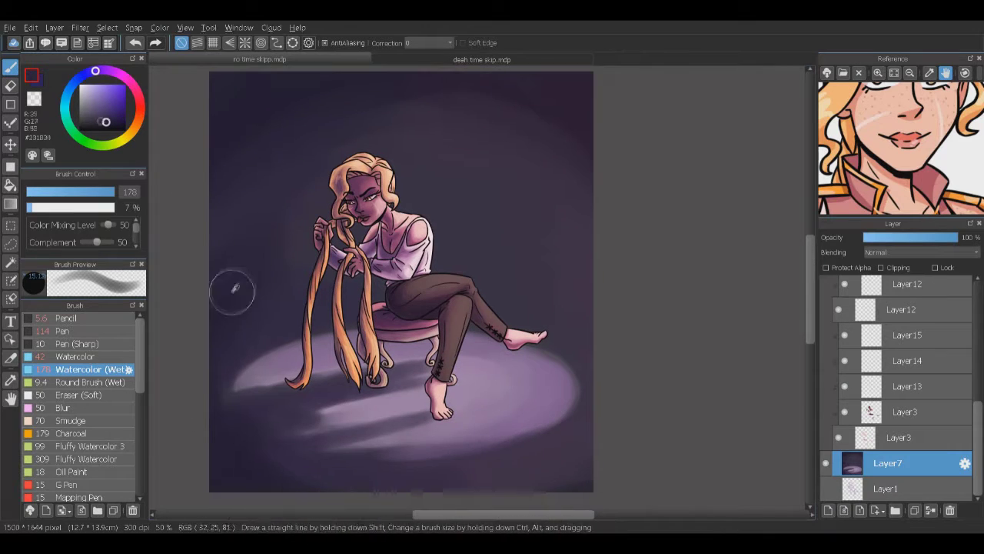
{"action": "scroll", "coordinate": [305, 417], "scroll_direction": "down", "scroll_amount": 3}
{"action": "left_click", "coordinate": [546, 192], "text": "alt"}
{"action": "left_click_drag", "start_coordinate": [546, 192], "coordinate": [483, 156]}
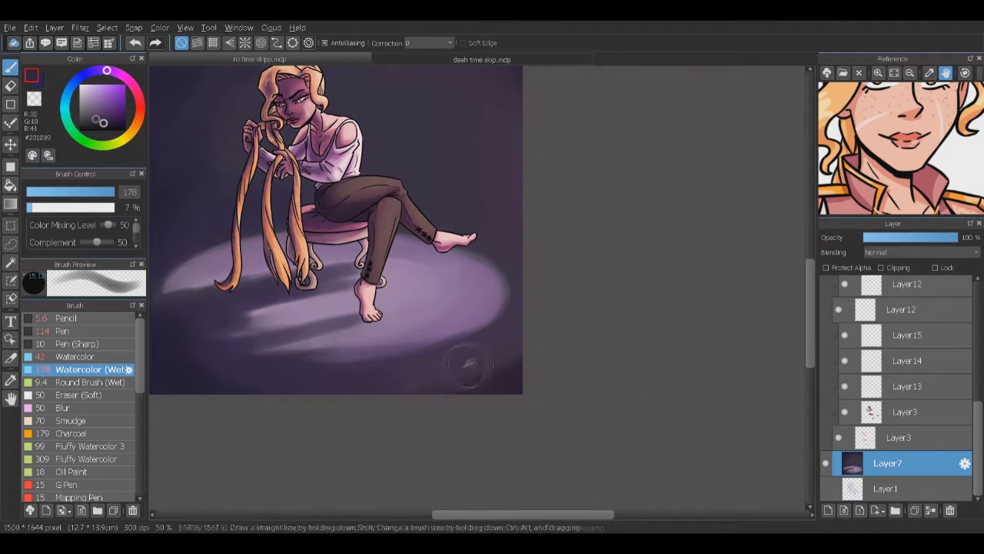
{"action": "left_click", "coordinate": [246, 394], "text": "alt"}
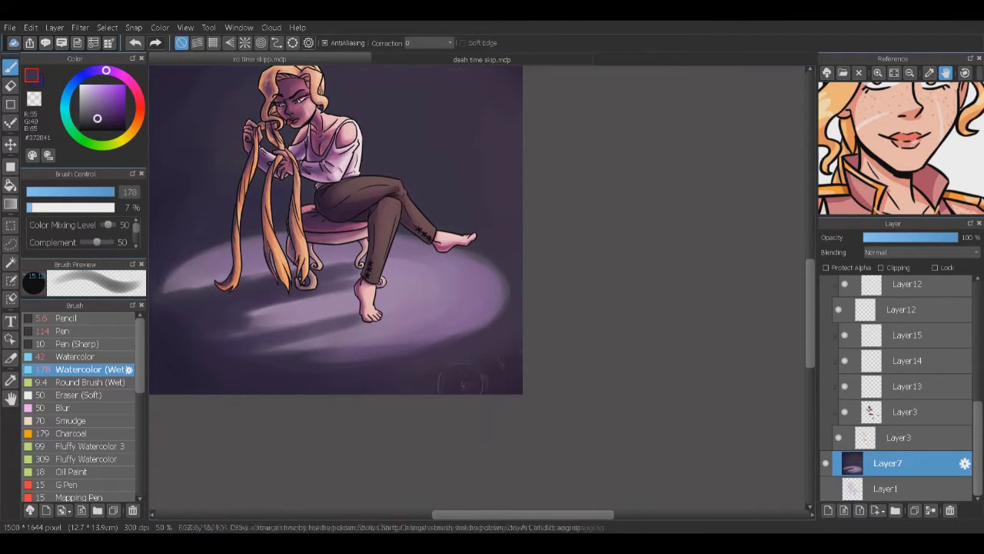
Step: Brighten the floor light around the stool with #A182AB using Watercolor (Wet) at size 85
{"action": "scroll", "coordinate": [483, 354], "scroll_direction": "up", "scroll_amount": 3}
{"action": "left_click", "coordinate": [412, 165], "text": "alt"}
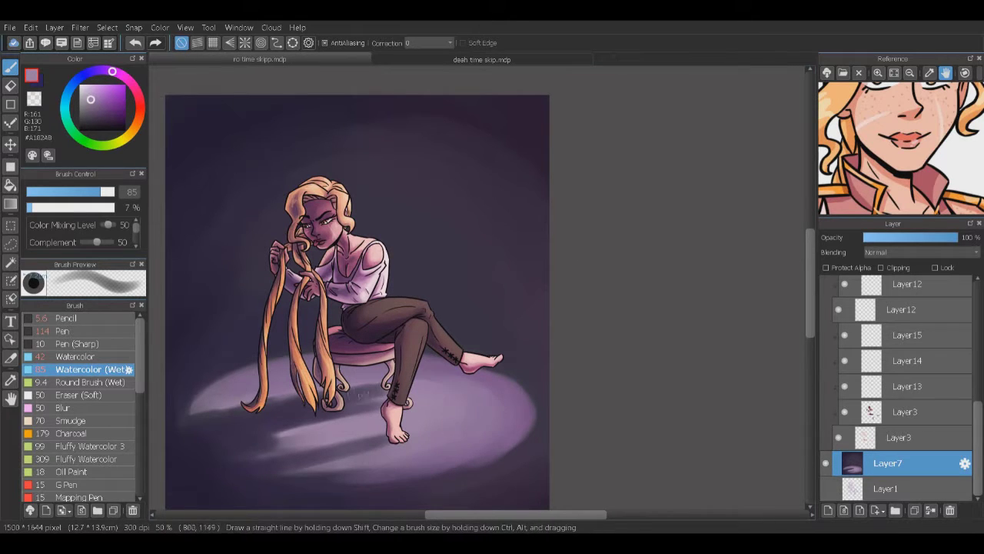
{"action": "left_click_drag", "start_coordinate": [355, 358], "coordinate": [403, 349]}
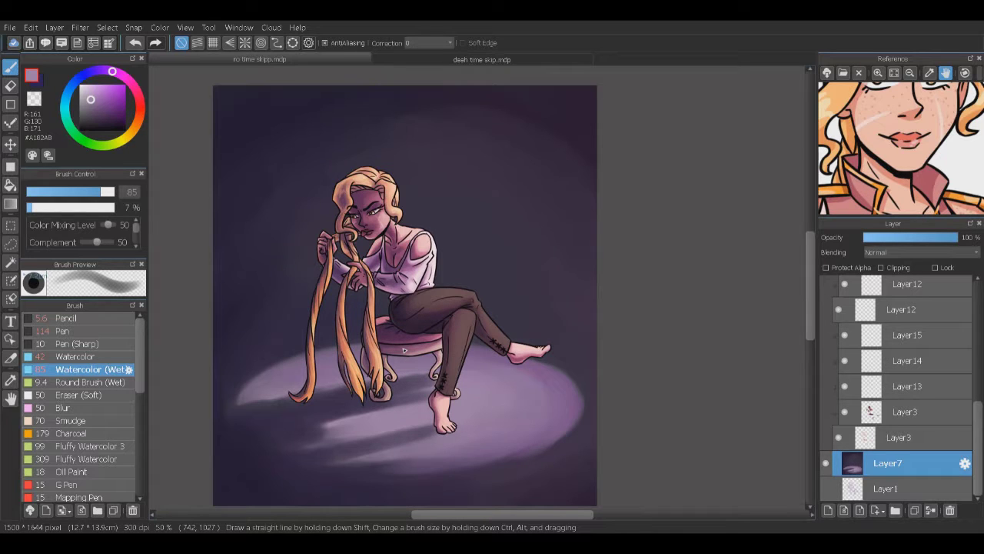
Step: Hide the side panels and soften the floor light's outer edges with the watercolour brush
{"action": "scroll", "coordinate": [403, 350], "scroll_direction": "up", "scroll_amount": 5}
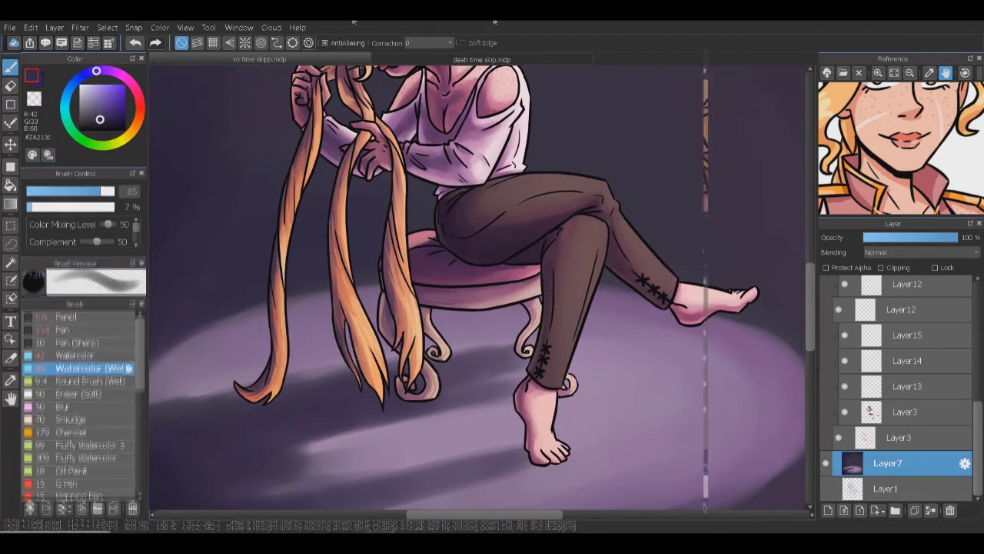
{"action": "key", "text": "Tab"}
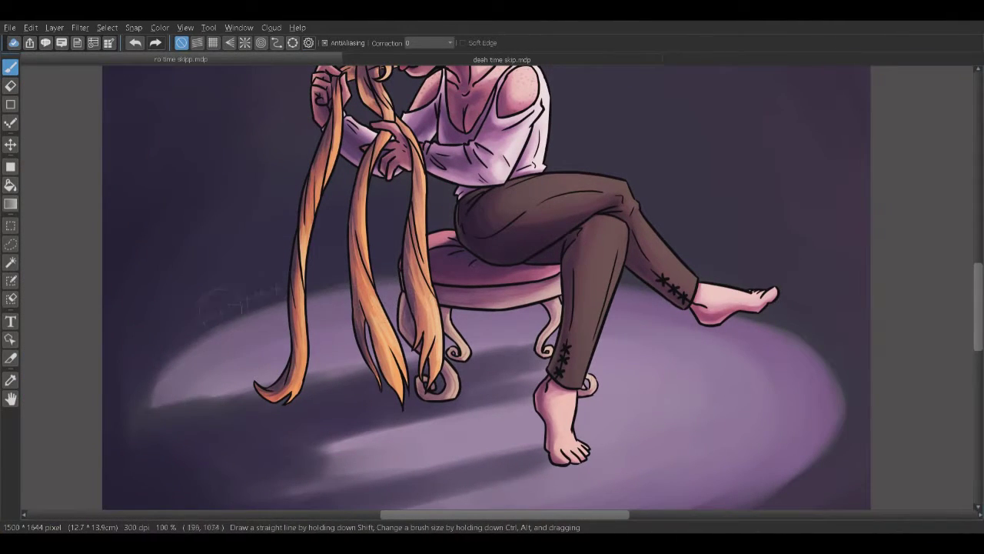
{"action": "left_click_drag", "start_coordinate": [246, 327], "coordinate": [146, 302]}
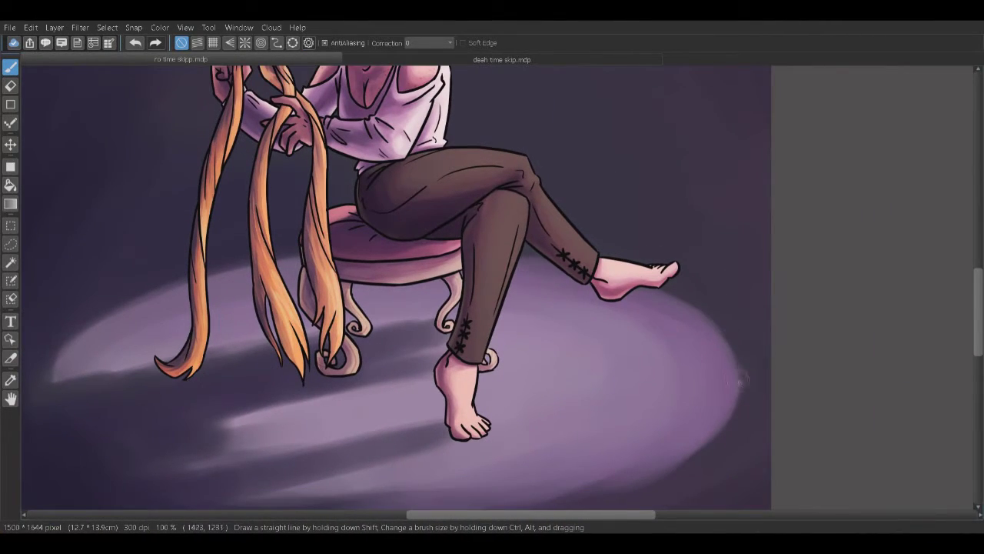
{"action": "left_click_drag", "start_coordinate": [738, 378], "coordinate": [799, 270]}
Step: Paint tapered light streaks between the cast shadows to sharpen the hair, stool and foot shadow shapes
{"action": "left_click_drag", "start_coordinate": [392, 373], "coordinate": [312, 394]}
{"action": "mouse_move", "coordinate": [406, 311]}
{"action": "left_mouse_down"}
{"action": "mouse_move", "coordinate": [224, 368]}
{"action": "mouse_move", "coordinate": [215, 362]}
{"action": "left_mouse_up"}
{"action": "left_click_drag", "start_coordinate": [520, 315], "coordinate": [309, 388]}
{"action": "mouse_move", "coordinate": [488, 242]}
{"action": "left_mouse_down"}
{"action": "mouse_move", "coordinate": [234, 358]}
{"action": "mouse_move", "coordinate": [289, 323]}
{"action": "left_mouse_up"}
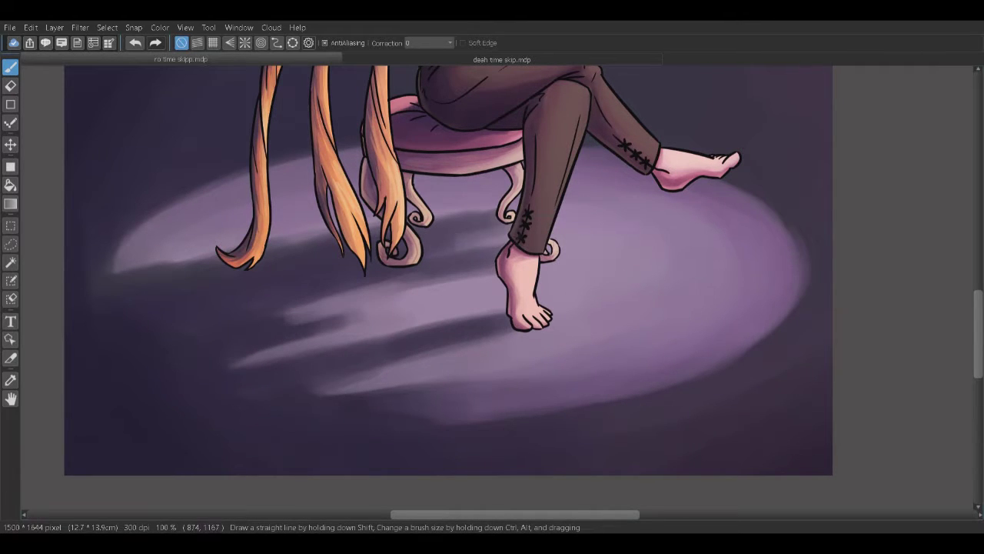
Step: Paint the hair and stool shadows across the floor and soften the near edges of the purple spotlight pool
{"action": "left_click_drag", "start_coordinate": [503, 224], "coordinate": [425, 261]}
{"action": "left_click_drag", "start_coordinate": [217, 253], "coordinate": [92, 286]}
{"action": "left_click_drag", "start_coordinate": [330, 223], "coordinate": [196, 270]}
{"action": "left_click_drag", "start_coordinate": [495, 208], "coordinate": [298, 269]}
{"action": "left_click_drag", "start_coordinate": [206, 269], "coordinate": [116, 303]}
{"action": "left_click_drag", "start_coordinate": [199, 289], "coordinate": [150, 334]}
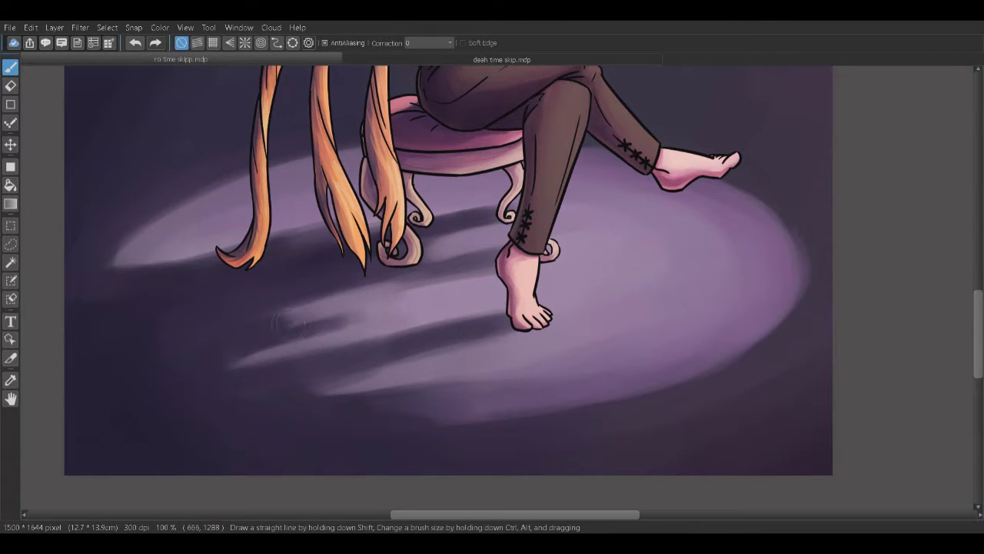
{"action": "left_click_drag", "start_coordinate": [330, 395], "coordinate": [453, 370]}
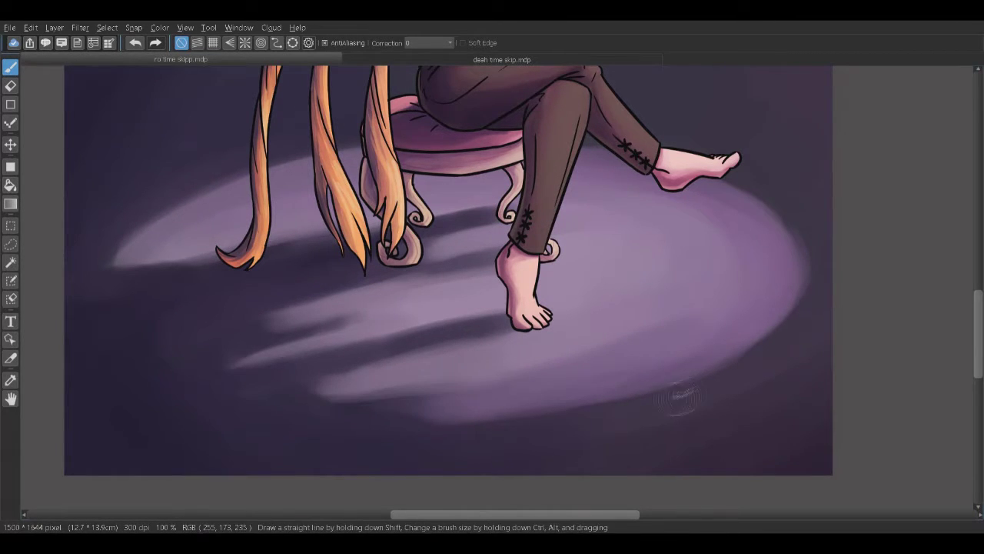
Step: Examine the whole painting, from the dark backdrop and figure down to the floor shadows and spotlight edge
{"action": "scroll", "coordinate": [601, 302], "scroll_direction": "up", "scroll_amount": 2}
{"action": "scroll", "coordinate": [602, 302], "scroll_direction": "right", "scroll_amount": 2}
{"action": "scroll", "coordinate": [601, 302], "scroll_direction": "down", "scroll_amount": 2}
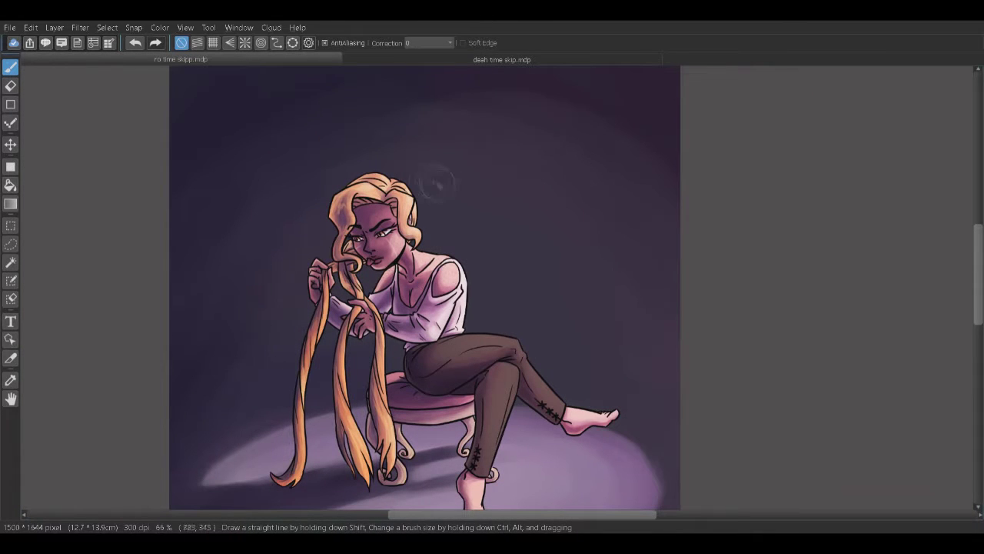
{"action": "scroll", "coordinate": [638, 188], "scroll_direction": "up", "scroll_amount": 2}
{"action": "scroll", "coordinate": [638, 188], "scroll_direction": "right", "scroll_amount": 1}
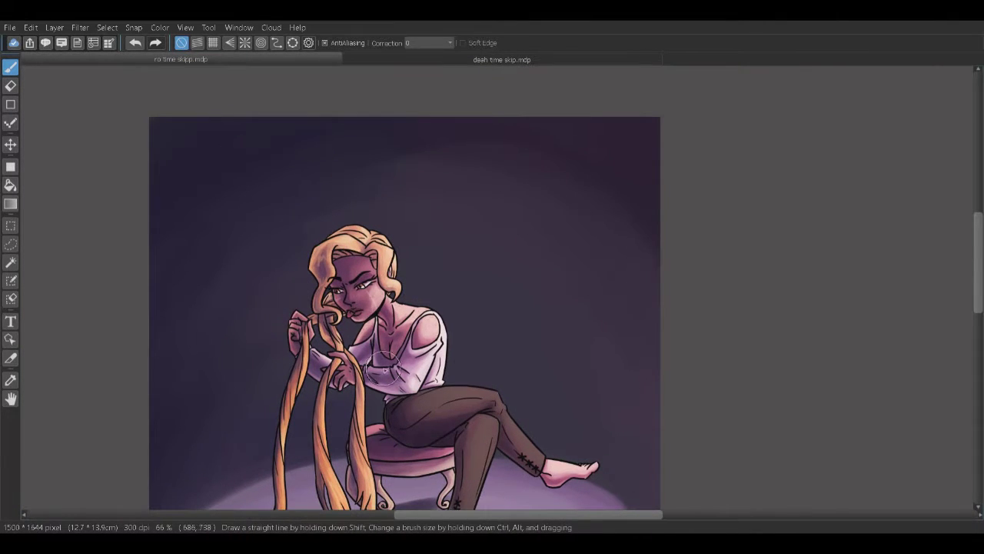
{"action": "scroll", "coordinate": [267, 383], "scroll_direction": "down", "scroll_amount": 10}
{"action": "scroll", "coordinate": [266, 383], "scroll_direction": "right", "scroll_amount": 1}
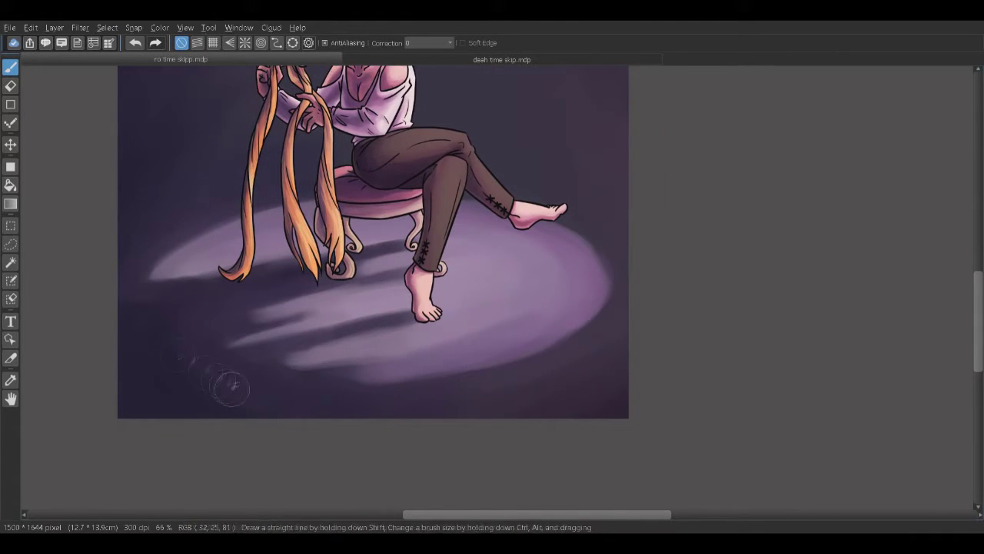
{"action": "scroll", "coordinate": [643, 385], "scroll_direction": "up", "scroll_amount": 7}
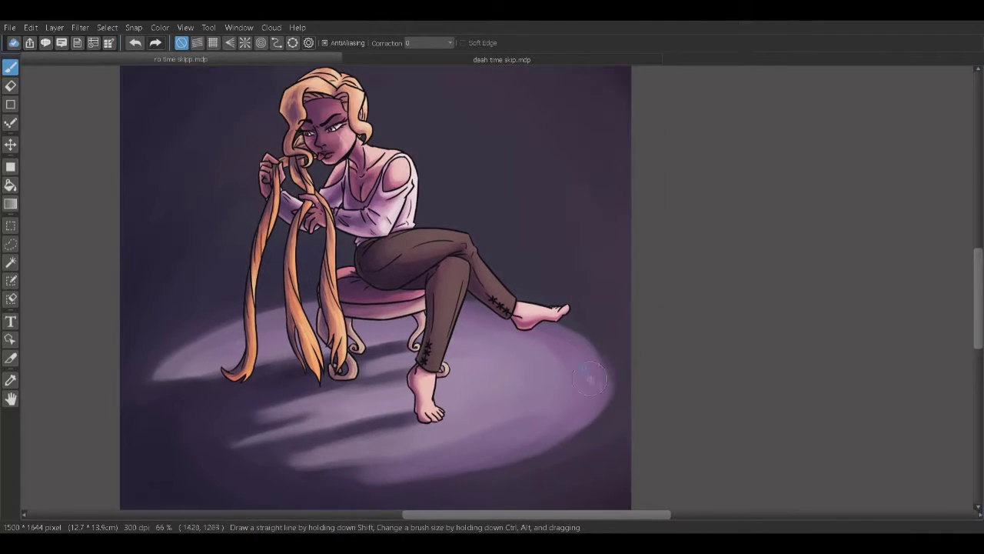
Step: Switch to the Watercolor (Wet) brush and sample the light purple near the spotlight's far edge beside the outermost hair strand
{"action": "key", "text": "Tab"}
{"action": "scroll", "coordinate": [307, 377], "scroll_direction": "up", "scroll_amount": 3}
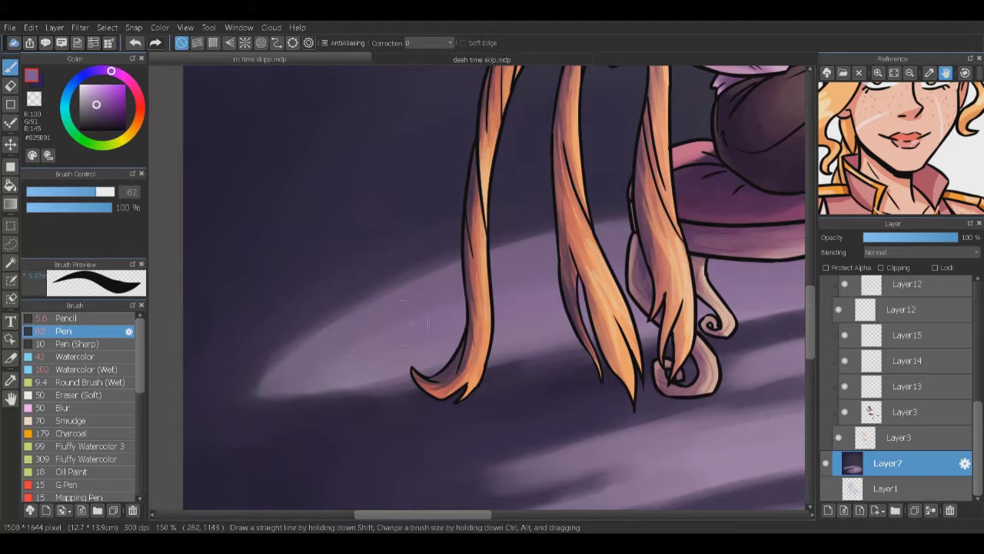
{"action": "left_click", "coordinate": [84, 369]}
{"action": "left_click", "coordinate": [269, 369], "text": "alt"}
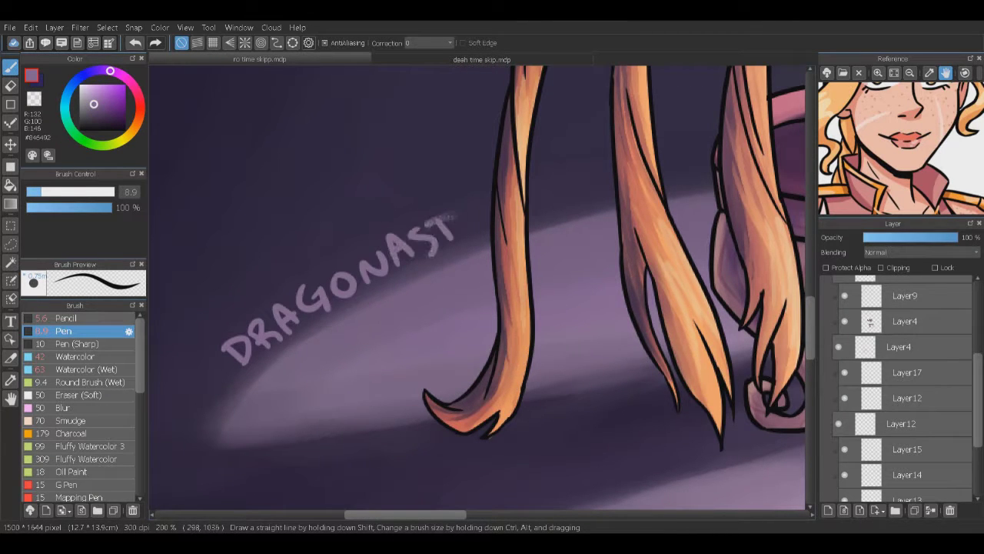
Step: Undo the signature lettering and rewrite the artist's signature in pale purple along the curved edge of the spotlight
{"action": "key", "text": "ctrl+z"}
{"action": "key", "text": "ctrl+z"}
{"action": "key", "text": "ctrl+z"}
{"action": "key", "text": "ctrl+z"}
{"action": "key", "text": "ctrl+z"}
{"action": "key", "text": "ctrl+z"}
{"action": "key", "text": "ctrl+z"}
{"action": "key", "text": "ctrl+z"}
{"action": "mouse_move", "coordinate": [192, 369]}
{"action": "left_mouse_down"}
{"action": "mouse_move", "coordinate": [202, 377]}
{"action": "mouse_move", "coordinate": [283, 329]}
{"action": "left_mouse_up"}
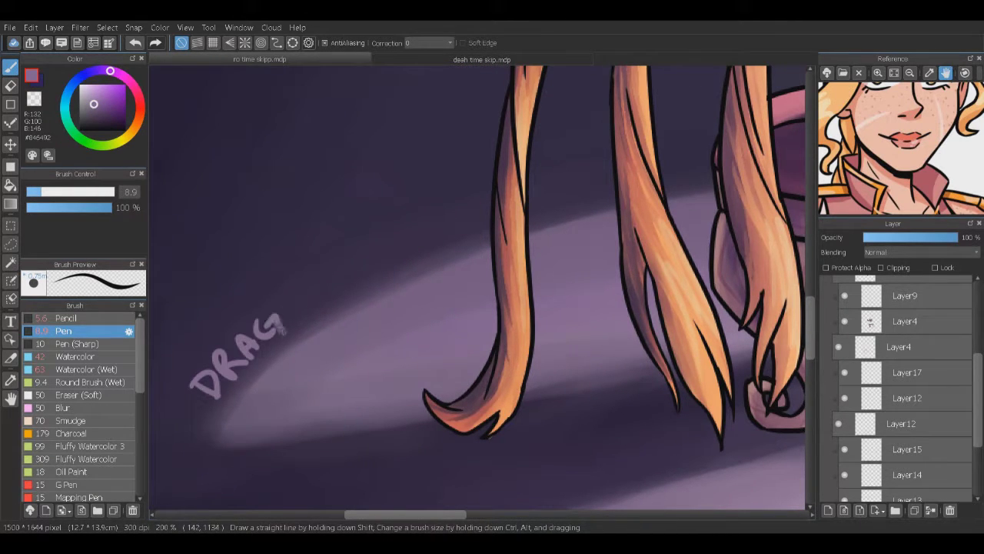
{"action": "left_click_drag", "start_coordinate": [361, 265], "coordinate": [465, 211]}
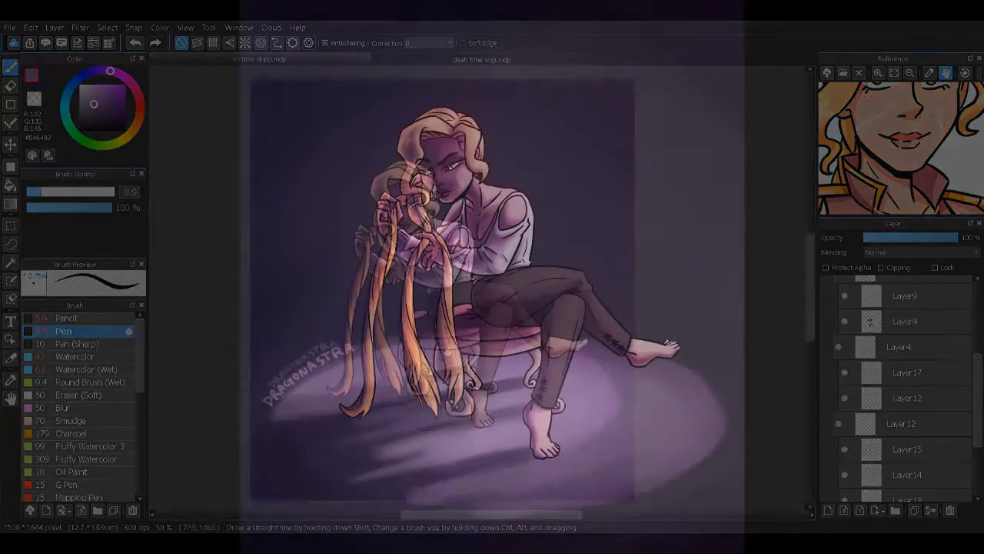
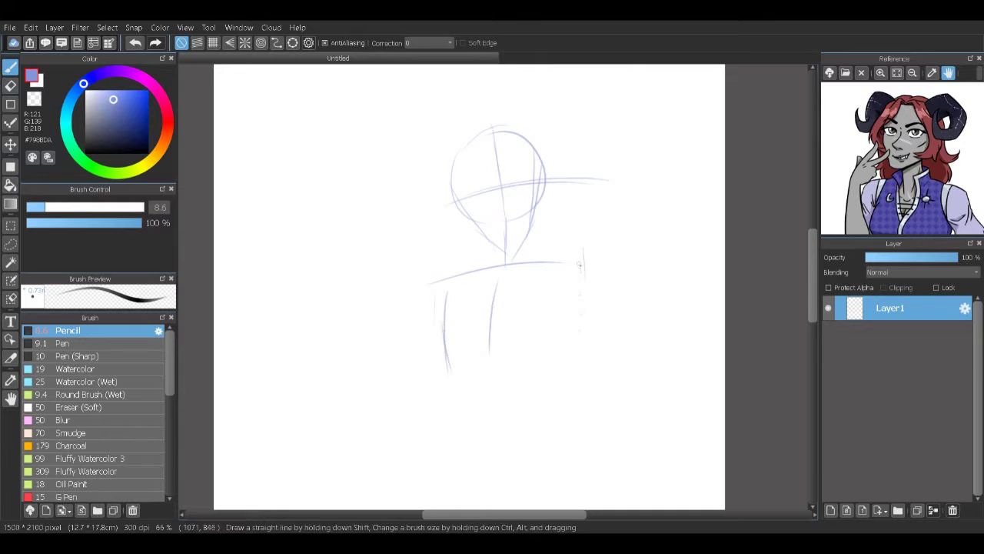
Step: Sketch the torso's centre line, both arms as lines with small joint circles, and the hip block in blue pencil
{"action": "left_click_drag", "start_coordinate": [528, 275], "coordinate": [494, 476]}
{"action": "left_click_drag", "start_coordinate": [573, 248], "coordinate": [623, 389]}
{"action": "left_click_drag", "start_coordinate": [617, 355], "coordinate": [588, 453]}
{"action": "left_click_drag", "start_coordinate": [431, 404], "coordinate": [397, 486]}
{"action": "left_click_drag", "start_coordinate": [469, 475], "coordinate": [464, 446]}
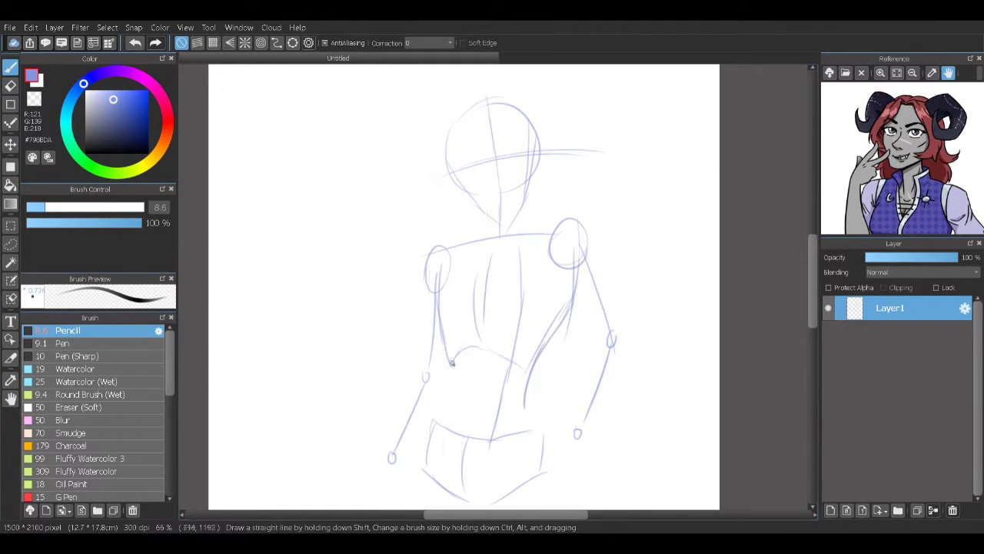
Step: Sketch the waist contours on both sides of the torso, curving from the ribs down into the hips
{"action": "left_click_drag", "start_coordinate": [461, 346], "coordinate": [436, 250]}
{"action": "key", "text": "e"}
{"action": "key", "text": "b"}
{"action": "left_click_drag", "start_coordinate": [553, 178], "coordinate": [509, 354]}
{"action": "mouse_move", "coordinate": [551, 211]}
{"action": "left_mouse_down"}
{"action": "mouse_move", "coordinate": [522, 281]}
{"action": "mouse_move", "coordinate": [505, 235]}
{"action": "left_mouse_up"}
{"action": "left_click_drag", "start_coordinate": [538, 96], "coordinate": [496, 307]}
Step: Sketch the inner and outer lines of both thighs, redrawing the outer thigh on the straight-arm side
{"action": "left_click_drag", "start_coordinate": [499, 281], "coordinate": [520, 358]}
{"action": "left_click_drag", "start_coordinate": [498, 304], "coordinate": [555, 447]}
{"action": "left_click_drag", "start_coordinate": [454, 371], "coordinate": [523, 476]}
{"action": "left_click_drag", "start_coordinate": [553, 448], "coordinate": [550, 477]}
{"action": "left_click_drag", "start_coordinate": [447, 365], "coordinate": [447, 440]}
{"action": "left_click_drag", "start_coordinate": [381, 315], "coordinate": [406, 462]}
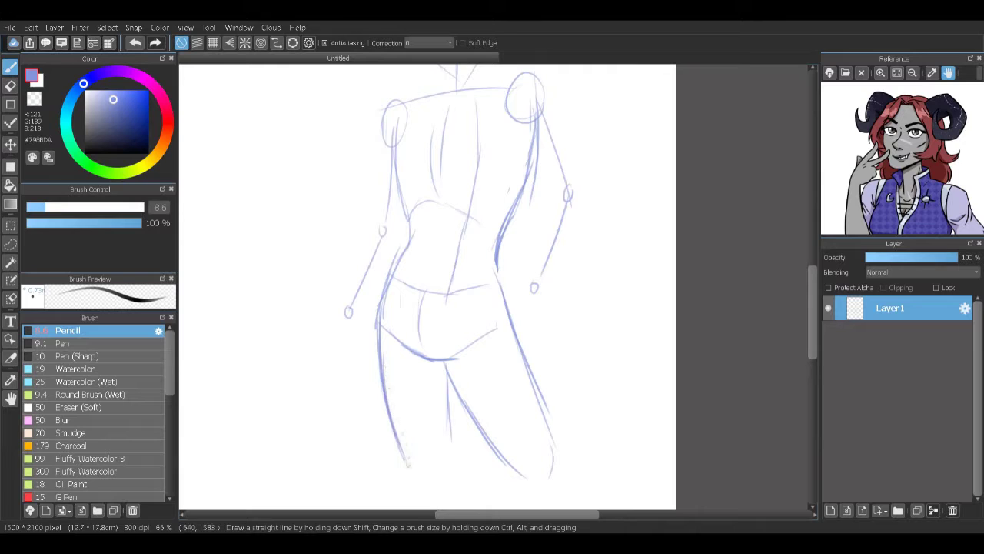
{"action": "key", "text": "ctrl+z"}
{"action": "left_click_drag", "start_coordinate": [378, 321], "coordinate": [409, 480]}
Step: Erase the upper pelvis guide lines and the part of the centre line crossing the hips
{"action": "mouse_move", "coordinate": [431, 230]}
{"action": "left_mouse_down"}
{"action": "mouse_move", "coordinate": [461, 336]}
{"action": "mouse_move", "coordinate": [452, 339]}
{"action": "left_mouse_up"}
{"action": "key", "text": "e"}
{"action": "left_click_drag", "start_coordinate": [442, 389], "coordinate": [512, 389]}
{"action": "left_click_drag", "start_coordinate": [457, 400], "coordinate": [461, 450]}
{"action": "key", "text": "b"}
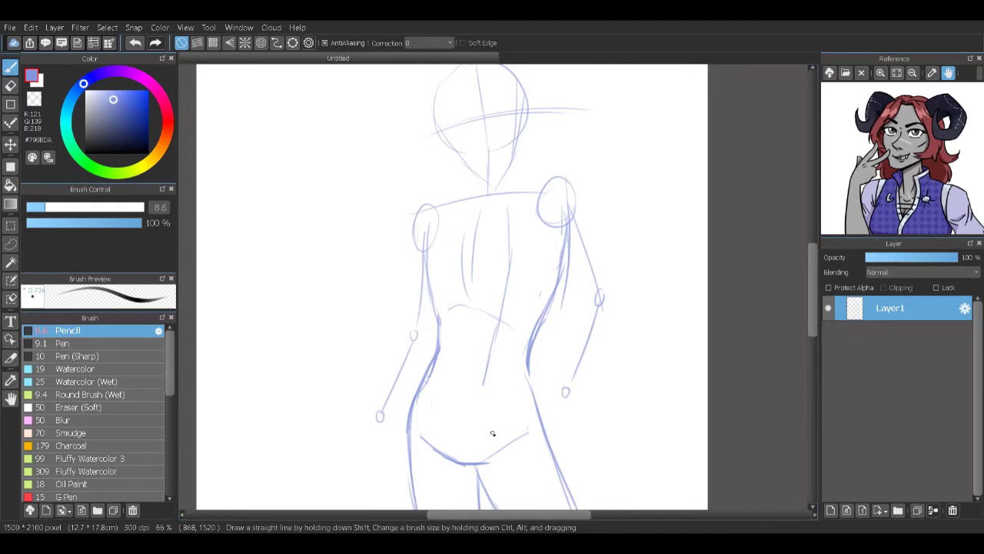
Step: Sketch both gripping hands at hip height and two long parallel lines for a rod held across the hips
{"action": "left_click_drag", "start_coordinate": [493, 434], "coordinate": [502, 446]}
{"action": "left_click_drag", "start_coordinate": [573, 268], "coordinate": [552, 246]}
{"action": "mouse_move", "coordinate": [552, 375]}
{"action": "left_mouse_down"}
{"action": "mouse_move", "coordinate": [526, 387]}
{"action": "mouse_move", "coordinate": [571, 391]}
{"action": "mouse_move", "coordinate": [569, 409]}
{"action": "left_mouse_up"}
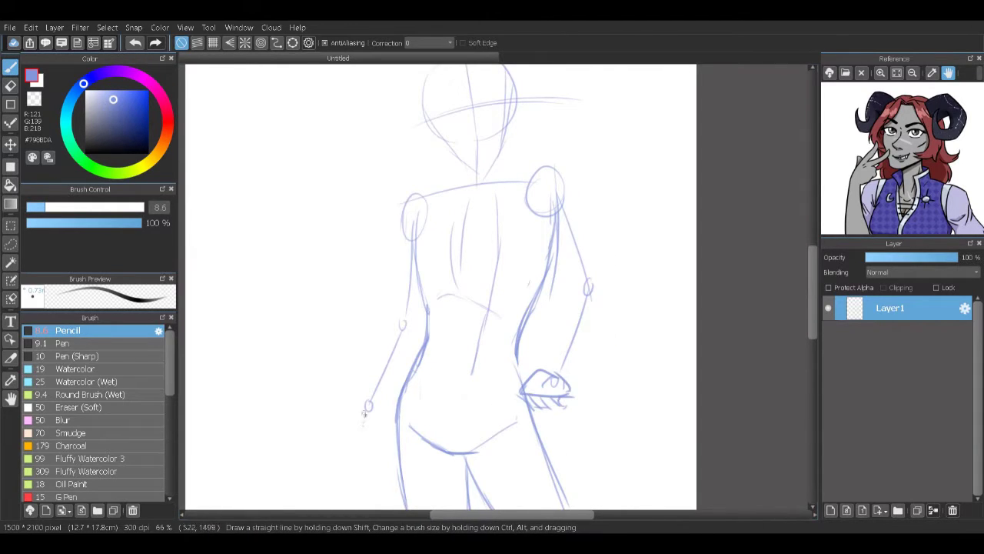
{"action": "left_click_drag", "start_coordinate": [346, 439], "coordinate": [376, 432]}
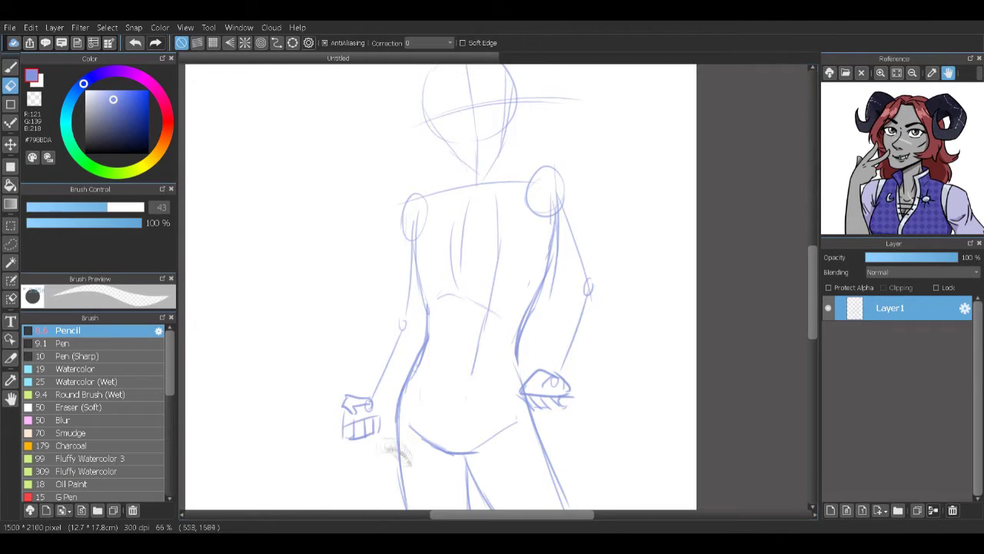
{"action": "left_click_drag", "start_coordinate": [314, 416], "coordinate": [592, 378]}
{"action": "left_click_drag", "start_coordinate": [323, 429], "coordinate": [588, 389]}
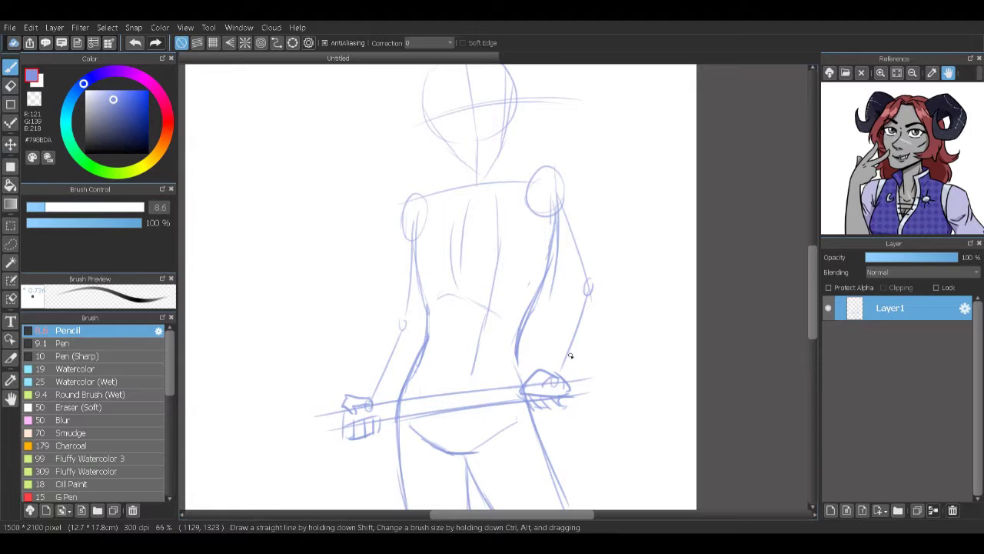
Step: Outline the neck, shoulder and bent arm on the raised-shoulder side, and erase the arm's construction lines
{"action": "left_click_drag", "start_coordinate": [489, 182], "coordinate": [572, 201]}
{"action": "mouse_move", "coordinate": [559, 198]}
{"action": "left_mouse_down"}
{"action": "mouse_move", "coordinate": [578, 234]}
{"action": "mouse_move", "coordinate": [573, 300]}
{"action": "left_mouse_up"}
{"action": "key", "text": "e"}
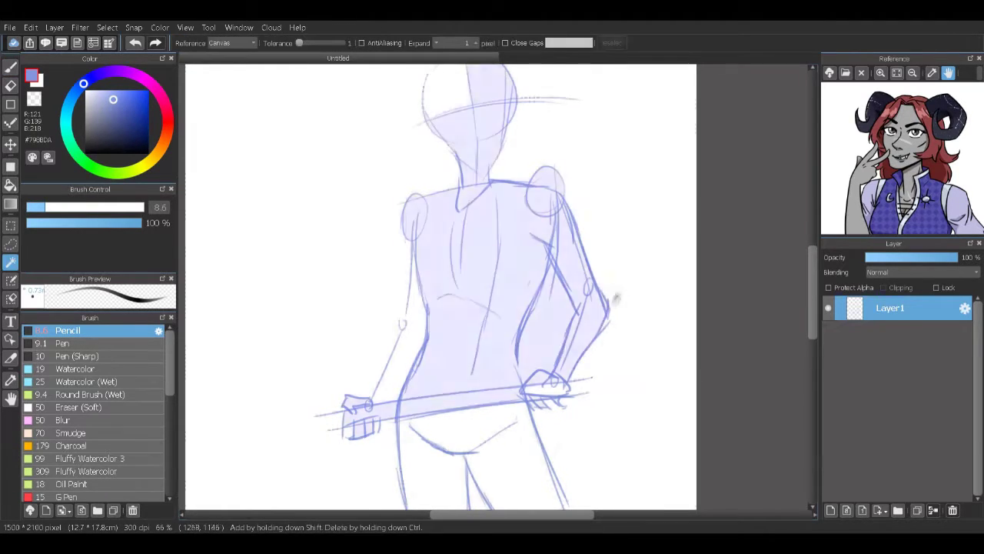
{"action": "left_click_drag", "start_coordinate": [557, 204], "coordinate": [576, 240]}
{"action": "key", "text": "b"}
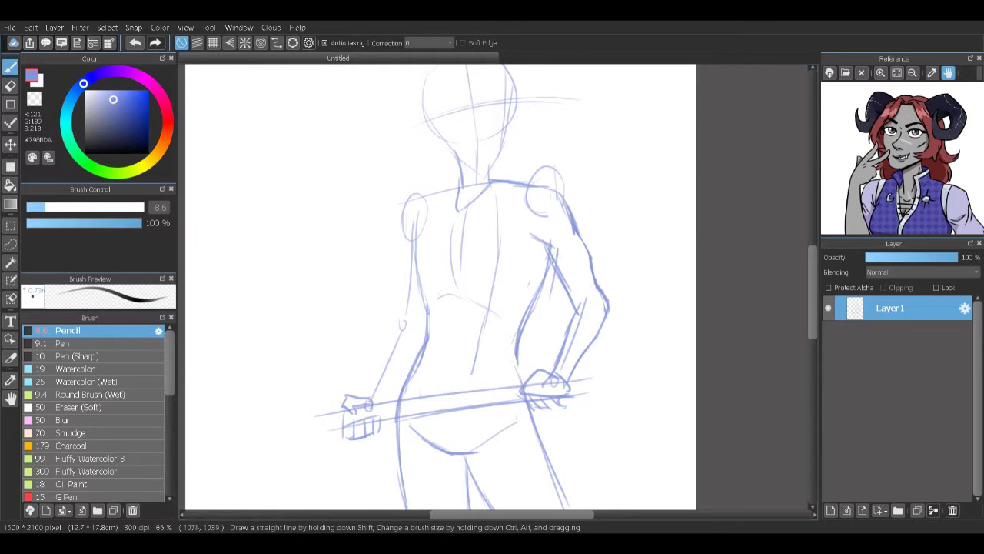
{"action": "key", "text": "e"}
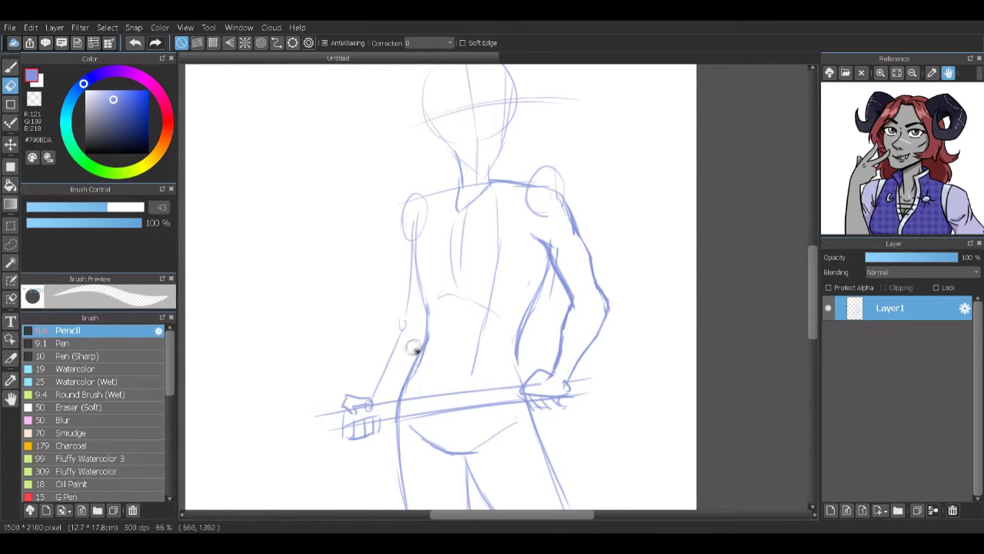
Step: Draw the side contour of the chest beside the straight arm and the lower bust lines, erasing guides in between
{"action": "key", "text": "b"}
{"action": "mouse_move", "coordinate": [420, 241]}
{"action": "left_mouse_down"}
{"action": "mouse_move", "coordinate": [408, 270]}
{"action": "mouse_move", "coordinate": [407, 298]}
{"action": "left_mouse_up"}
{"action": "key", "text": "e"}
{"action": "mouse_move", "coordinate": [431, 242]}
{"action": "left_mouse_down"}
{"action": "mouse_move", "coordinate": [421, 299]}
{"action": "mouse_move", "coordinate": [517, 271]}
{"action": "left_mouse_up"}
{"action": "key", "text": "b"}
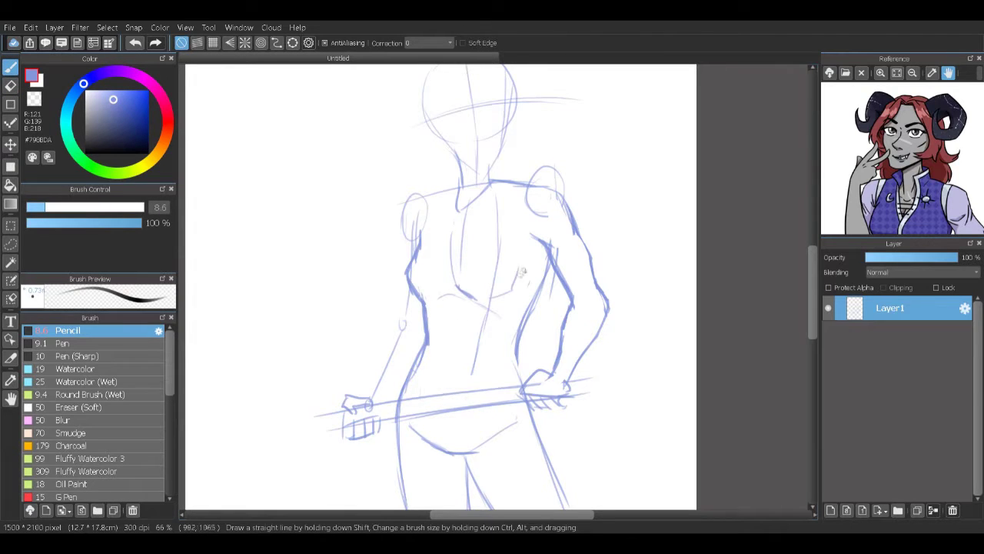
Step: Outline the lowered shoulder and the straight arm down to its wrist
{"action": "left_click_drag", "start_coordinate": [431, 292], "coordinate": [370, 282]}
{"action": "key", "text": "e"}
{"action": "key", "text": "b"}
{"action": "left_click_drag", "start_coordinate": [394, 254], "coordinate": [386, 389]}
Step: Erase the rough fist of the straight arm and redraw it with fingers curled around the rod
{"action": "key", "text": "e"}
{"action": "mouse_move", "coordinate": [362, 469]}
{"action": "left_mouse_down"}
{"action": "mouse_move", "coordinate": [337, 452]}
{"action": "mouse_move", "coordinate": [346, 484]}
{"action": "left_mouse_up"}
{"action": "key", "text": "b"}
{"action": "mouse_move", "coordinate": [338, 451]}
{"action": "left_mouse_down"}
{"action": "mouse_move", "coordinate": [327, 475]}
{"action": "mouse_move", "coordinate": [353, 488]}
{"action": "mouse_move", "coordinate": [363, 464]}
{"action": "left_mouse_up"}
{"action": "key", "text": "e"}
{"action": "key", "text": "b"}
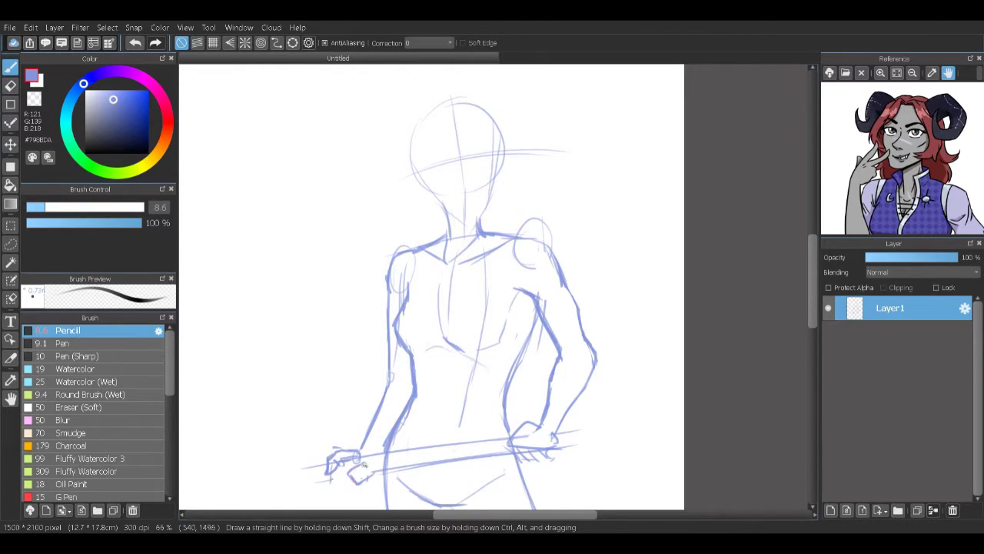
{"action": "scroll", "coordinate": [430, 284], "scroll_direction": "down", "scroll_amount": 3}
{"action": "key", "text": "e"}
{"action": "key", "text": "b"}
{"action": "key", "text": "e"}
{"action": "key", "text": "b"}
Step: Redraw the base of the neck and both collarbones, cleaning away the old shoulder guides
{"action": "mouse_move", "coordinate": [436, 146]}
{"action": "left_mouse_down"}
{"action": "mouse_move", "coordinate": [470, 158]}
{"action": "mouse_move", "coordinate": [477, 186]}
{"action": "left_mouse_up"}
{"action": "key", "text": "e"}
{"action": "key", "text": "b"}
{"action": "left_click_drag", "start_coordinate": [415, 185], "coordinate": [467, 200]}
{"action": "key", "text": "e"}
{"action": "key", "text": "b"}
Step: Refine the outer shoulder and upper-arm contour of the bent arm, and erase the lower part of the torso's centre line
{"action": "mouse_move", "coordinate": [507, 169]}
{"action": "left_mouse_down"}
{"action": "mouse_move", "coordinate": [560, 211]}
{"action": "mouse_move", "coordinate": [538, 234]}
{"action": "mouse_move", "coordinate": [555, 272]}
{"action": "mouse_move", "coordinate": [550, 332]}
{"action": "mouse_move", "coordinate": [551, 250]}
{"action": "mouse_move", "coordinate": [560, 321]}
{"action": "left_mouse_up"}
{"action": "key", "text": "e"}
{"action": "key", "text": "b"}
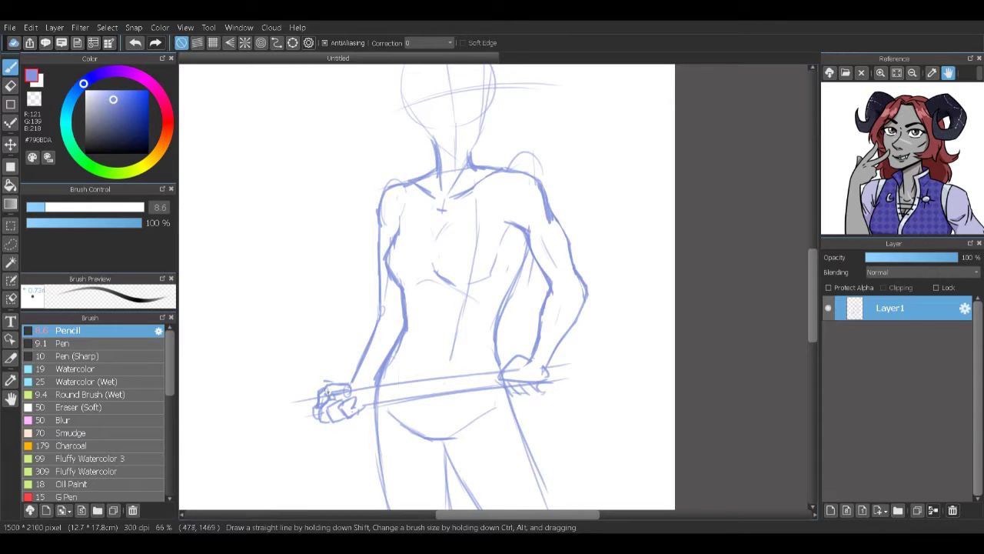
{"action": "key", "text": "e"}
{"action": "scroll", "coordinate": [489, 292], "scroll_direction": "up", "scroll_amount": 2}
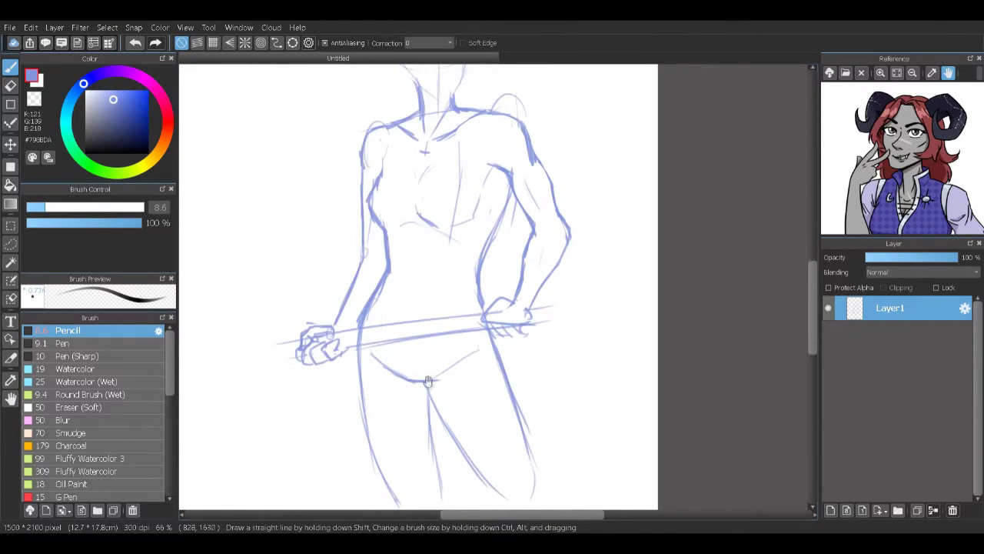
Step: Sketch shoulder-length hair around the head, with a centre parting, face-framing strands and flicked ends
{"action": "scroll", "coordinate": [461, 230], "scroll_direction": "up", "scroll_amount": 2}
{"action": "key", "text": "b"}
{"action": "mouse_move", "coordinate": [421, 176]}
{"action": "left_mouse_down"}
{"action": "mouse_move", "coordinate": [432, 134]}
{"action": "mouse_move", "coordinate": [502, 212]}
{"action": "left_mouse_up"}
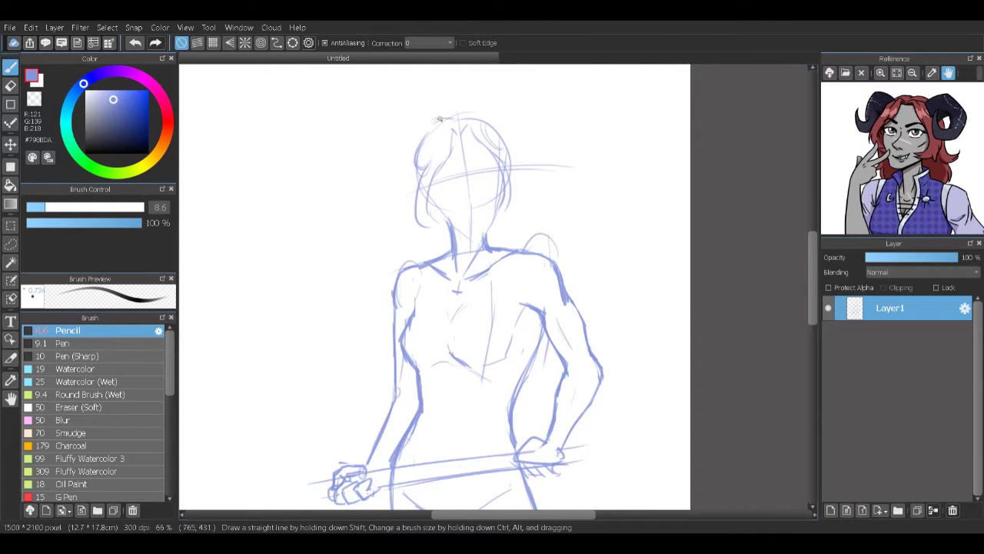
{"action": "left_click_drag", "start_coordinate": [513, 163], "coordinate": [538, 209]}
{"action": "left_click_drag", "start_coordinate": [440, 145], "coordinate": [429, 161]}
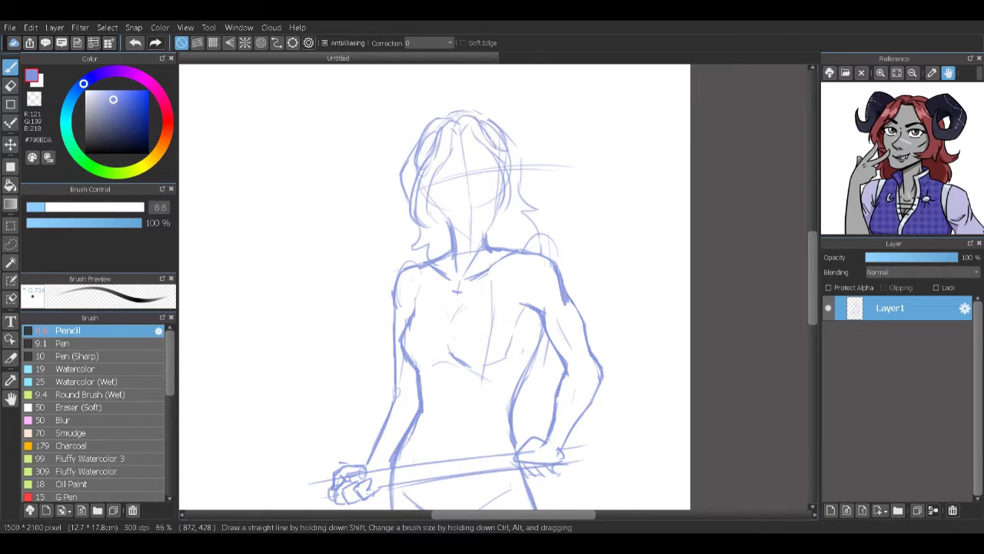
Step: Draw the jawline from both cheeks down to the chin, undoing and redrawing the cheek line
{"action": "scroll", "coordinate": [500, 232], "scroll_direction": "up", "scroll_amount": 4}
{"action": "left_click_drag", "start_coordinate": [393, 209], "coordinate": [431, 290]}
{"action": "mouse_move", "coordinate": [407, 235]}
{"action": "left_mouse_down"}
{"action": "mouse_move", "coordinate": [492, 322]}
{"action": "mouse_move", "coordinate": [522, 309]}
{"action": "left_mouse_up"}
{"action": "scroll", "coordinate": [902, 157], "scroll_direction": "up", "scroll_amount": 3}
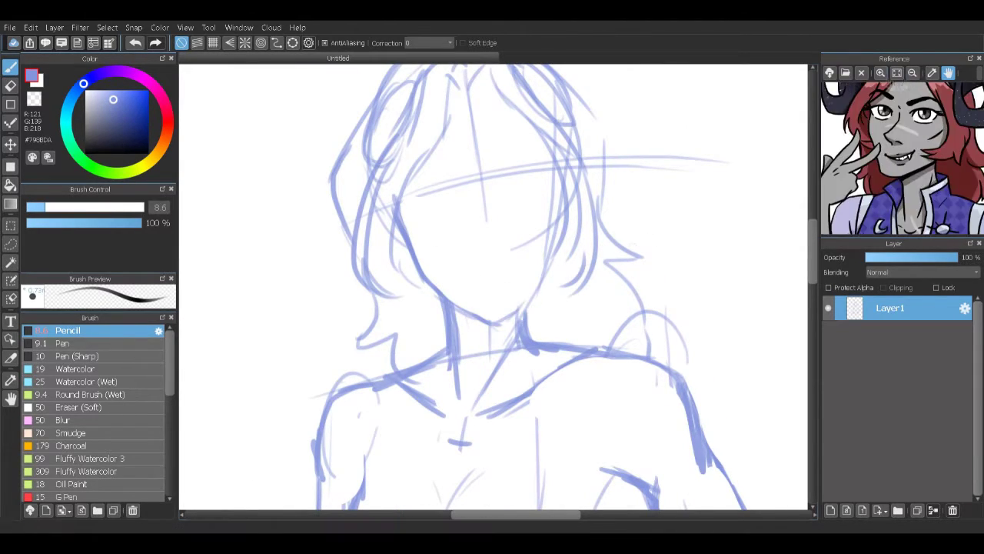
{"action": "left_click_drag", "start_coordinate": [394, 203], "coordinate": [419, 261]}
{"action": "key", "text": "ctrl+z"}
{"action": "key", "text": "ctrl+z"}
{"action": "left_click_drag", "start_coordinate": [389, 209], "coordinate": [452, 305]}
{"action": "mouse_move", "coordinate": [554, 247]}
{"action": "left_mouse_down"}
{"action": "mouse_move", "coordinate": [511, 316]}
{"action": "mouse_move", "coordinate": [466, 328]}
{"action": "left_mouse_up"}
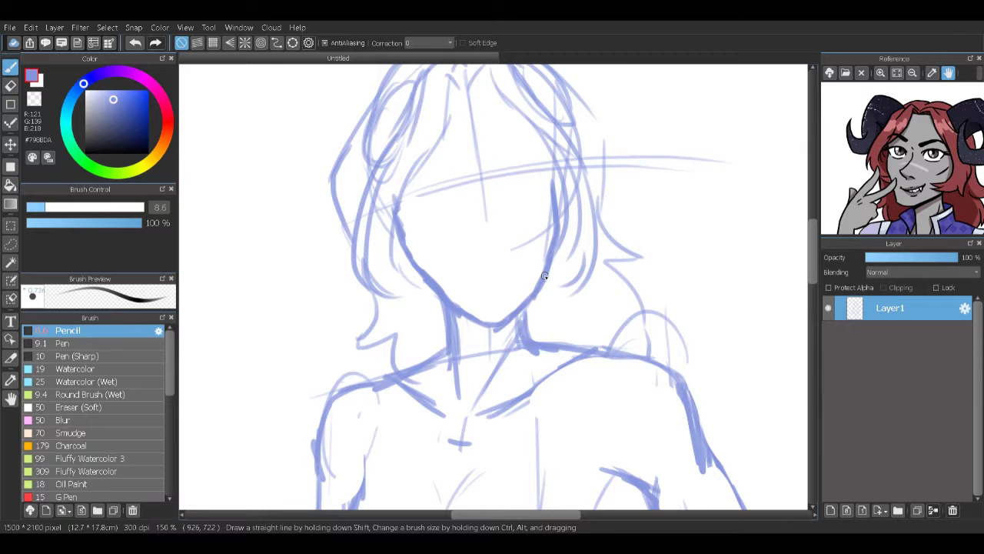
Step: Add the pointed hairline at the forehead and more hair strands beside the jaw on both sides
{"action": "left_click_drag", "start_coordinate": [544, 275], "coordinate": [558, 329]}
{"action": "left_click_drag", "start_coordinate": [450, 164], "coordinate": [513, 150]}
{"action": "mouse_move", "coordinate": [394, 273]}
{"action": "left_mouse_down"}
{"action": "mouse_move", "coordinate": [422, 352]}
{"action": "mouse_move", "coordinate": [446, 369]}
{"action": "left_mouse_up"}
{"action": "left_click_drag", "start_coordinate": [555, 303], "coordinate": [587, 313]}
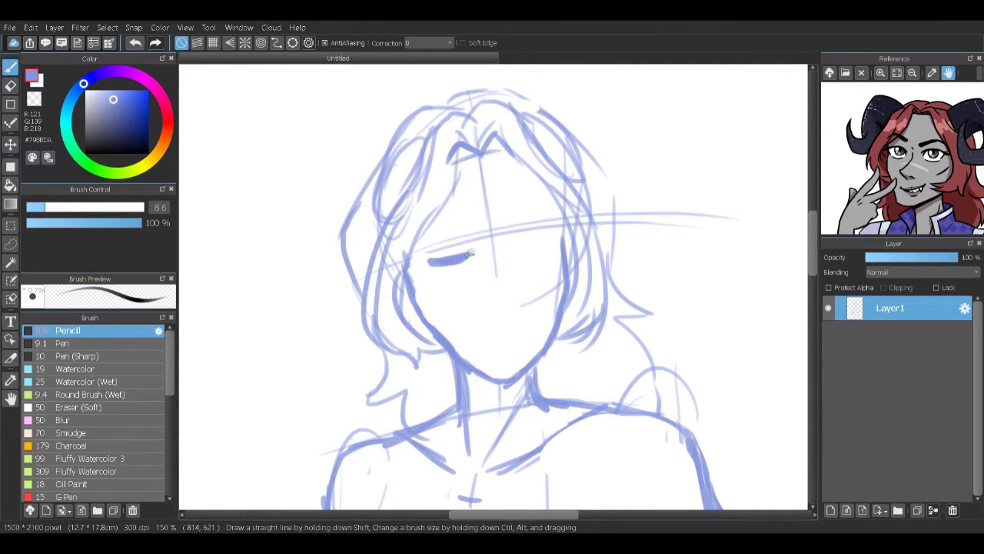
Step: Draw the nose between the closed eyes and erase the horizontal eye guide across the face
{"action": "left_click_drag", "start_coordinate": [509, 312], "coordinate": [524, 302]}
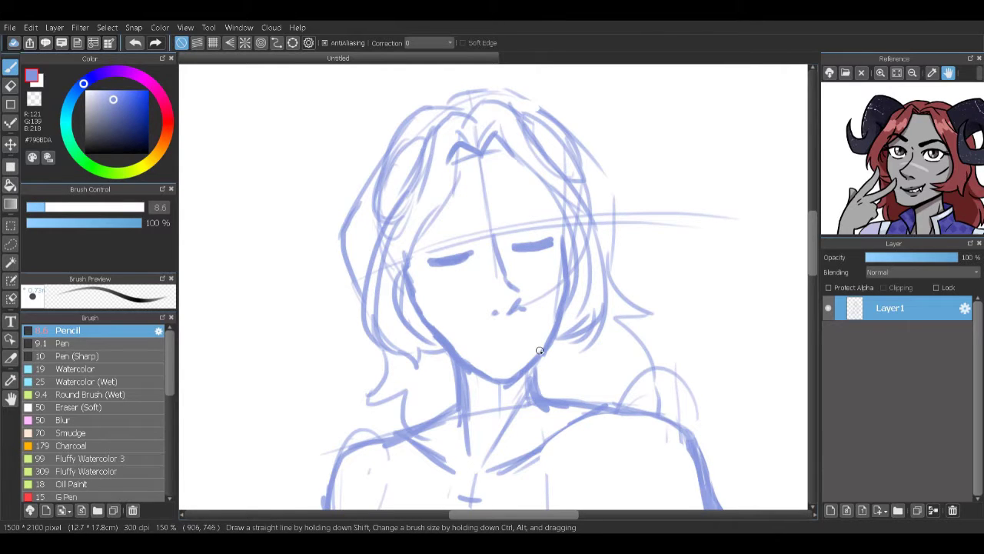
{"action": "key", "text": "e"}
{"action": "mouse_move", "coordinate": [432, 237]}
{"action": "left_mouse_down"}
{"action": "mouse_move", "coordinate": [510, 222]}
{"action": "mouse_move", "coordinate": [554, 227]}
{"action": "left_mouse_up"}
{"action": "key", "text": "b"}
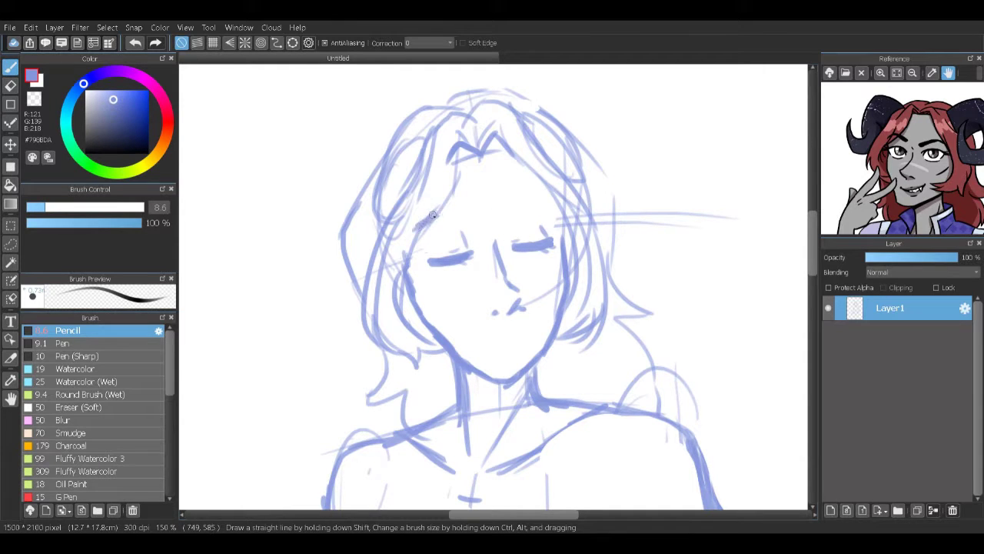
Step: Draw the eyebrows and a small smiling mouth, and erase part of the jawline beside the mouth
{"action": "left_click_drag", "start_coordinate": [475, 346], "coordinate": [529, 339]}
{"action": "key", "text": "e"}
{"action": "key", "text": "b"}
{"action": "key", "text": "e"}
{"action": "left_click_drag", "start_coordinate": [461, 346], "coordinate": [476, 362]}
{"action": "key", "text": "b"}
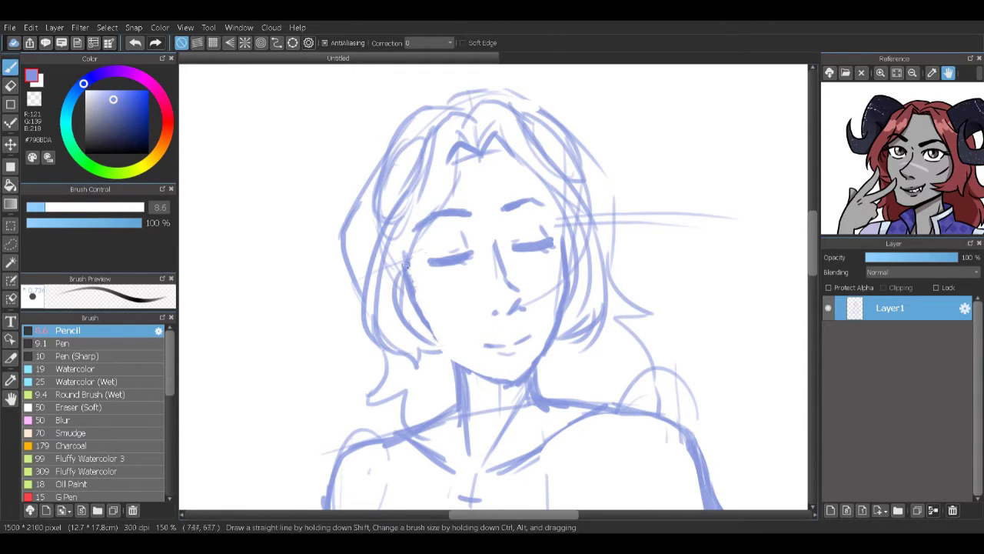
Step: Redraw the cheek and jaw contours into a narrower chin, alternating erasing and pencil strokes
{"action": "key", "text": "e"}
{"action": "key", "text": "b"}
{"action": "key", "text": "e"}
{"action": "key", "text": "b"}
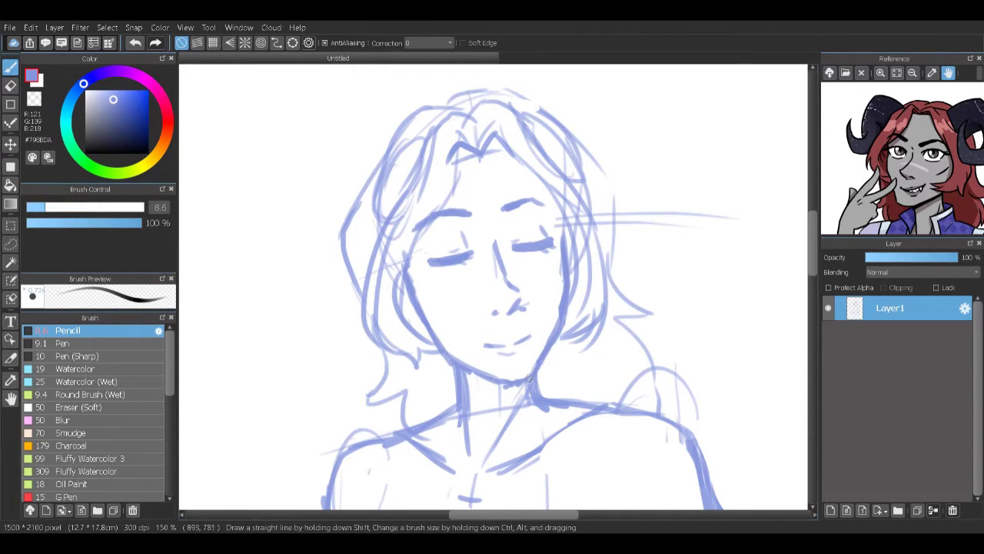
{"action": "key", "text": "e"}
{"action": "key", "text": "b"}
{"action": "key", "text": "e"}
{"action": "key", "text": "b"}
{"action": "key", "text": "e"}
{"action": "mouse_move", "coordinate": [496, 376]}
{"action": "left_mouse_down"}
{"action": "mouse_move", "coordinate": [517, 371]}
{"action": "mouse_move", "coordinate": [513, 391]}
{"action": "left_mouse_up"}
{"action": "key", "text": "b"}
Step: Erase the overlapping hair and guide lines beside the cheek and redraw the strand framing the face
{"action": "key", "text": "e"}
{"action": "left_click_drag", "start_coordinate": [406, 216], "coordinate": [385, 303]}
{"action": "key", "text": "b"}
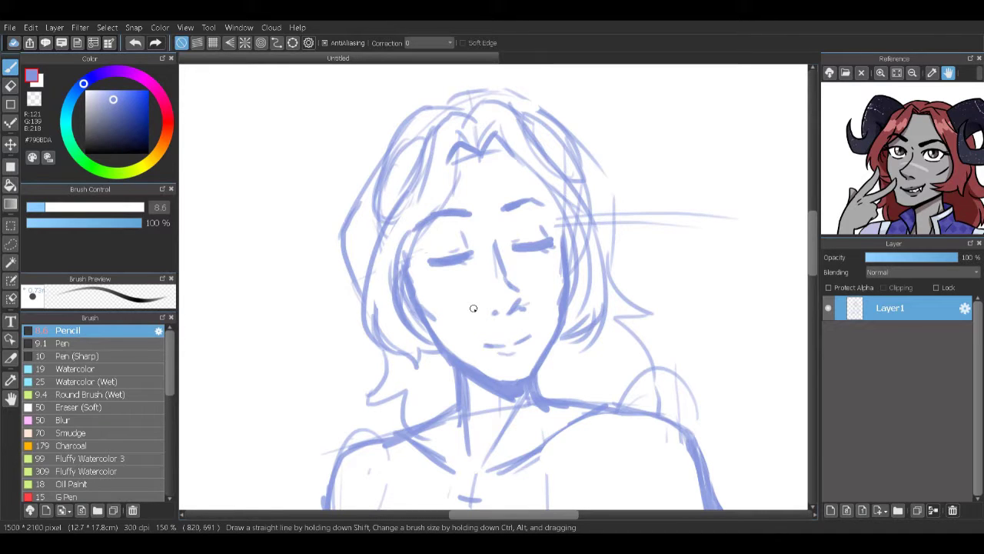
Step: Block in a large curled horn on each side of the head, with the inner curl drawn in each
{"action": "left_click_drag", "start_coordinate": [472, 308], "coordinate": [493, 352]}
{"action": "mouse_move", "coordinate": [445, 180]}
{"action": "left_mouse_down"}
{"action": "mouse_move", "coordinate": [361, 163]}
{"action": "mouse_move", "coordinate": [307, 317]}
{"action": "left_mouse_up"}
{"action": "mouse_move", "coordinate": [389, 253]}
{"action": "left_mouse_down"}
{"action": "mouse_move", "coordinate": [360, 269]}
{"action": "mouse_move", "coordinate": [355, 308]}
{"action": "left_mouse_up"}
{"action": "left_click_drag", "start_coordinate": [492, 308], "coordinate": [474, 299]}
{"action": "mouse_move", "coordinate": [530, 160]}
{"action": "left_mouse_down"}
{"action": "mouse_move", "coordinate": [600, 110]}
{"action": "mouse_move", "coordinate": [688, 209]}
{"action": "mouse_move", "coordinate": [615, 250]}
{"action": "left_mouse_up"}
{"action": "mouse_move", "coordinate": [583, 164]}
{"action": "left_mouse_down"}
{"action": "mouse_move", "coordinate": [607, 215]}
{"action": "mouse_move", "coordinate": [630, 193]}
{"action": "mouse_move", "coordinate": [615, 208]}
{"action": "left_mouse_up"}
Step: Redraw the parted fringe and the hair falling down both sides of the face beneath the horns
{"action": "left_click_drag", "start_coordinate": [477, 138], "coordinate": [454, 171]}
{"action": "key", "text": "ctrl+z"}
{"action": "mouse_move", "coordinate": [511, 188]}
{"action": "left_mouse_down"}
{"action": "mouse_move", "coordinate": [446, 214]}
{"action": "mouse_move", "coordinate": [538, 184]}
{"action": "left_mouse_up"}
{"action": "left_click_drag", "start_coordinate": [431, 173], "coordinate": [403, 231]}
{"action": "mouse_move", "coordinate": [461, 177]}
{"action": "left_mouse_down"}
{"action": "mouse_move", "coordinate": [529, 154]}
{"action": "mouse_move", "coordinate": [621, 354]}
{"action": "left_mouse_up"}
{"action": "left_click_drag", "start_coordinate": [573, 223], "coordinate": [592, 381]}
{"action": "key", "text": "ctrl+z"}
Step: Add a loose strand beside the jaw, erase stray hair lines next to the horn, and redraw the hair on top between the horns
{"action": "mouse_move", "coordinate": [427, 351]}
{"action": "left_mouse_down"}
{"action": "mouse_move", "coordinate": [454, 368]}
{"action": "mouse_move", "coordinate": [438, 409]}
{"action": "left_mouse_up"}
{"action": "key", "text": "e"}
{"action": "left_click_drag", "start_coordinate": [403, 212], "coordinate": [385, 296]}
{"action": "key", "text": "p"}
{"action": "left_click_drag", "start_coordinate": [406, 165], "coordinate": [533, 135]}
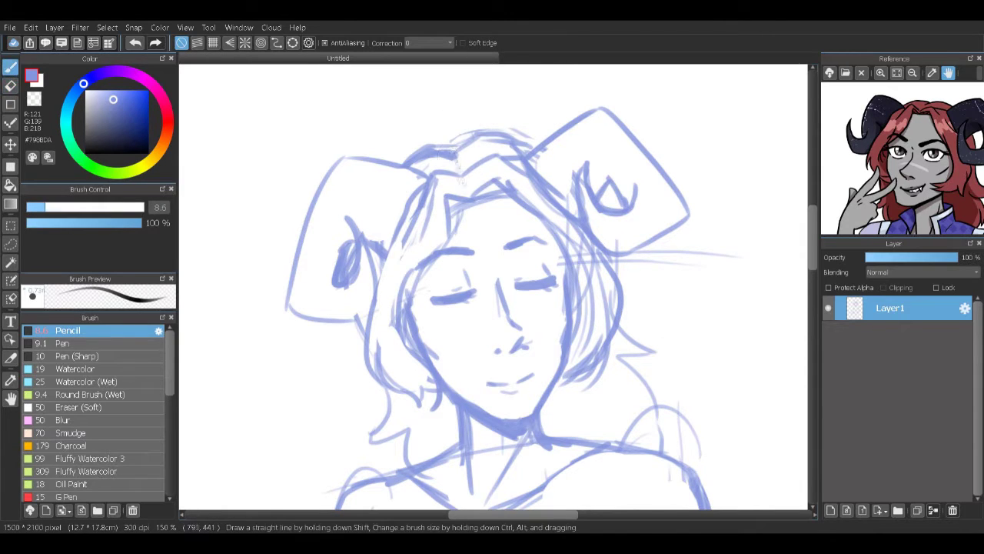
Step: Redraw the outer contour of the character's right shoulder and upper arm as a wider, angular line
{"action": "scroll", "coordinate": [400, 231], "scroll_direction": "down", "scroll_amount": 2}
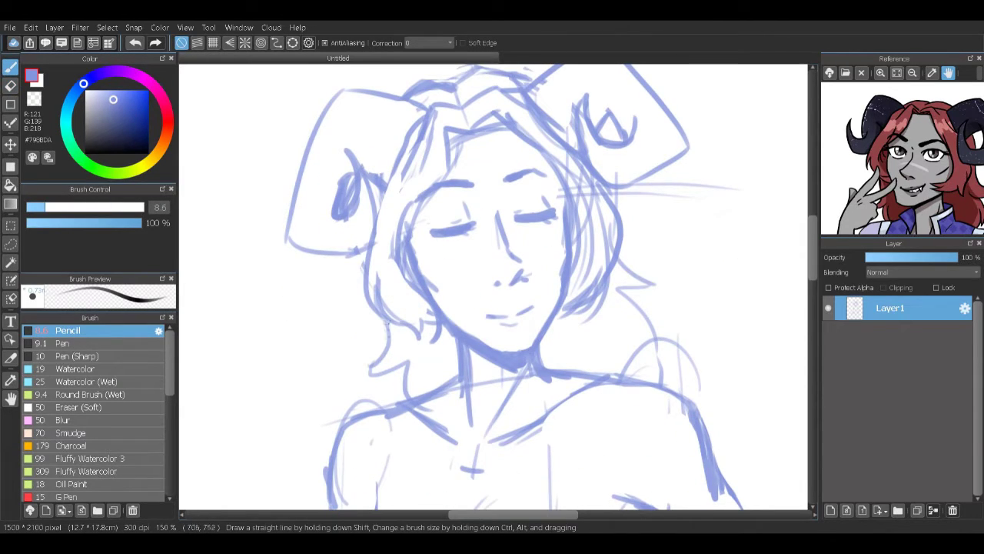
{"action": "scroll", "coordinate": [492, 284], "scroll_direction": "down", "scroll_amount": 5}
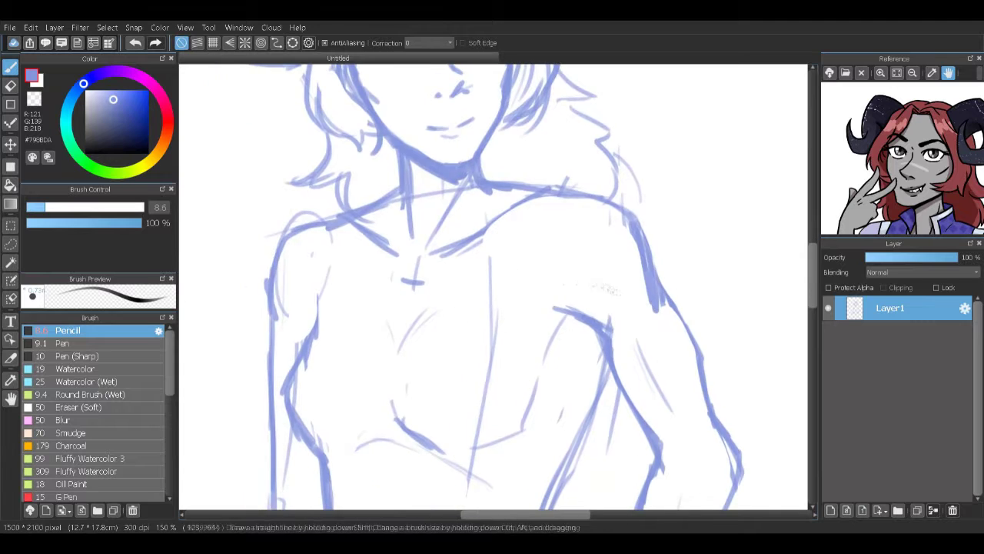
{"action": "mouse_move", "coordinate": [288, 231]}
{"action": "left_mouse_down"}
{"action": "mouse_move", "coordinate": [255, 271]}
{"action": "mouse_move", "coordinate": [270, 358]}
{"action": "left_mouse_up"}
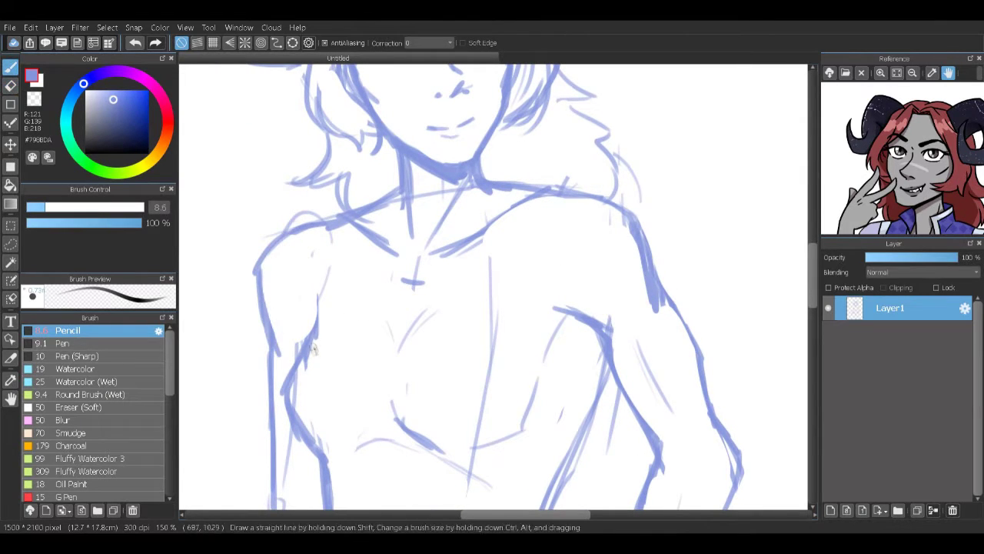
{"action": "scroll", "coordinate": [400, 307], "scroll_direction": "down", "scroll_amount": 4}
{"action": "scroll", "coordinate": [486, 277], "scroll_direction": "up", "scroll_amount": 2}
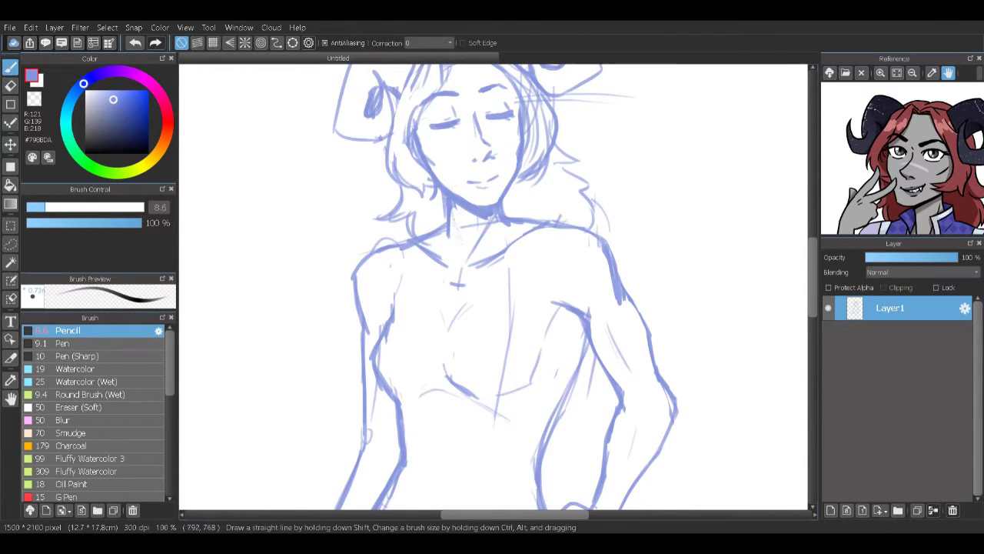
Step: Redraw the waistline beside the character's left arm as one clean line and erase the rough left hand
{"action": "scroll", "coordinate": [483, 325], "scroll_direction": "up", "scroll_amount": 2}
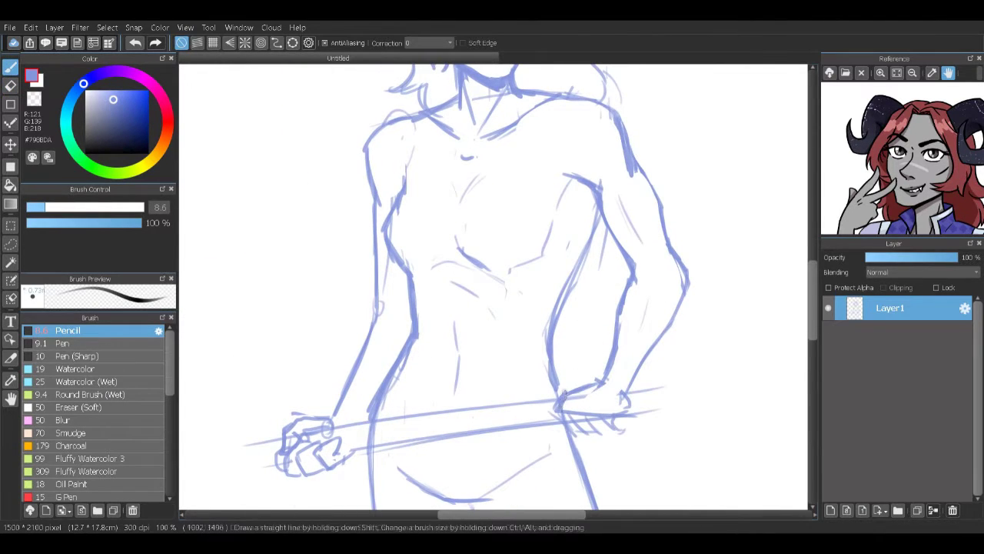
{"action": "key", "text": "e"}
{"action": "key", "text": "b"}
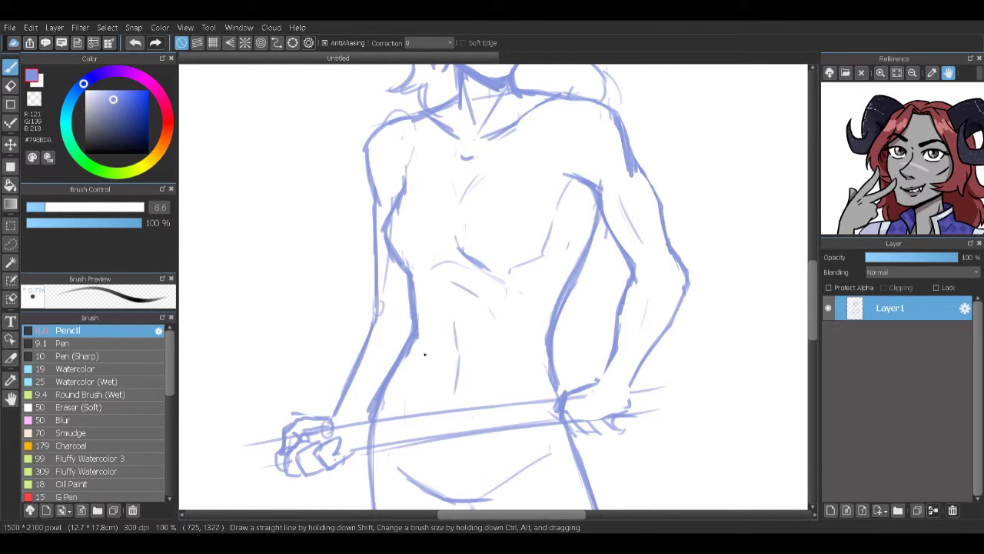
{"action": "scroll", "coordinate": [424, 353], "scroll_direction": "down", "scroll_amount": 3}
{"action": "key", "text": "e"}
{"action": "key", "text": "b"}
{"action": "key", "text": "e"}
{"action": "mouse_move", "coordinate": [553, 281]}
{"action": "left_mouse_down"}
{"action": "mouse_move", "coordinate": [568, 269]}
{"action": "mouse_move", "coordinate": [550, 323]}
{"action": "mouse_move", "coordinate": [561, 323]}
{"action": "left_mouse_up"}
Step: Draw the left hand's curled fingers gripping the rod, connect the wrist, and erase stray lines around the knuckles
{"action": "key", "text": "b"}
{"action": "key", "text": "e"}
{"action": "key", "text": "b"}
{"action": "key", "text": "e"}
{"action": "key", "text": "b"}
{"action": "key", "text": "e"}
{"action": "key", "text": "b"}
{"action": "key", "text": "e"}
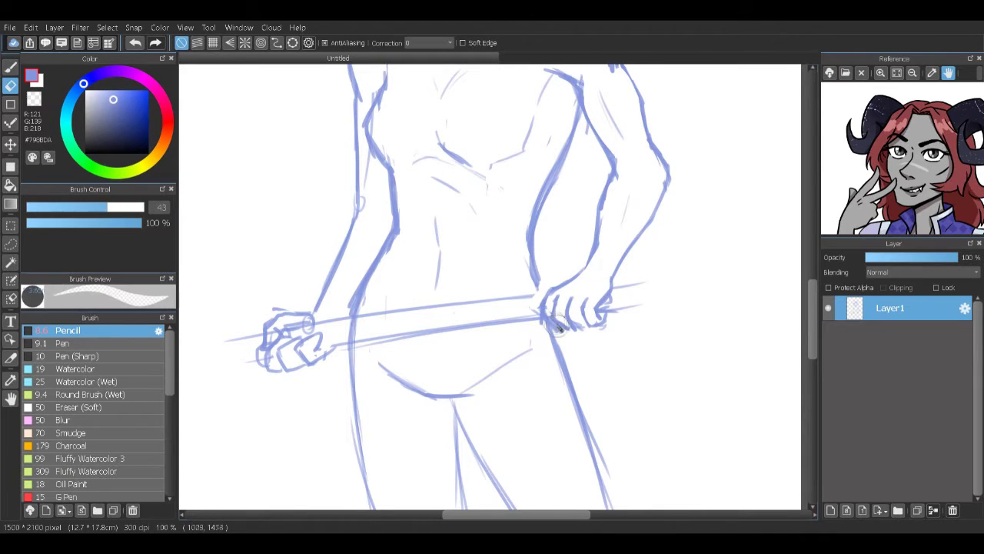
{"action": "key", "text": "b"}
{"action": "key", "text": "e"}
{"action": "key", "text": "b"}
{"action": "scroll", "coordinate": [608, 300], "scroll_direction": "up", "scroll_amount": 4}
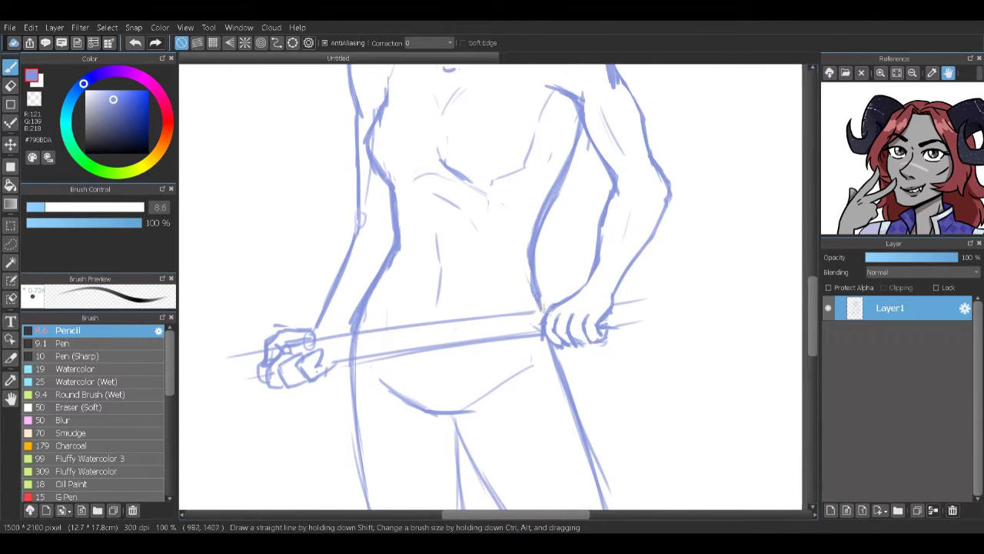
Step: Clean up the outlines of the left elbow and forearm with erasing and fresh pencil strokes
{"action": "key", "text": "e"}
{"action": "key", "text": "b"}
{"action": "key", "text": "e"}
{"action": "left_click_drag", "start_coordinate": [653, 146], "coordinate": [607, 215]}
{"action": "key", "text": "b"}
Step: Redraw the right side of the chest and waist as a smoother contour and refine the right arm's outline beside it
{"action": "left_click_drag", "start_coordinate": [396, 299], "coordinate": [397, 309]}
{"action": "key", "text": "e"}
{"action": "left_click_drag", "start_coordinate": [419, 242], "coordinate": [432, 282]}
{"action": "key", "text": "b"}
{"action": "scroll", "coordinate": [432, 282], "scroll_direction": "down", "scroll_amount": 1}
{"action": "left_click_drag", "start_coordinate": [421, 217], "coordinate": [408, 251]}
{"action": "key", "text": "e"}
{"action": "key", "text": "b"}
{"action": "key", "text": "e"}
{"action": "key", "text": "b"}
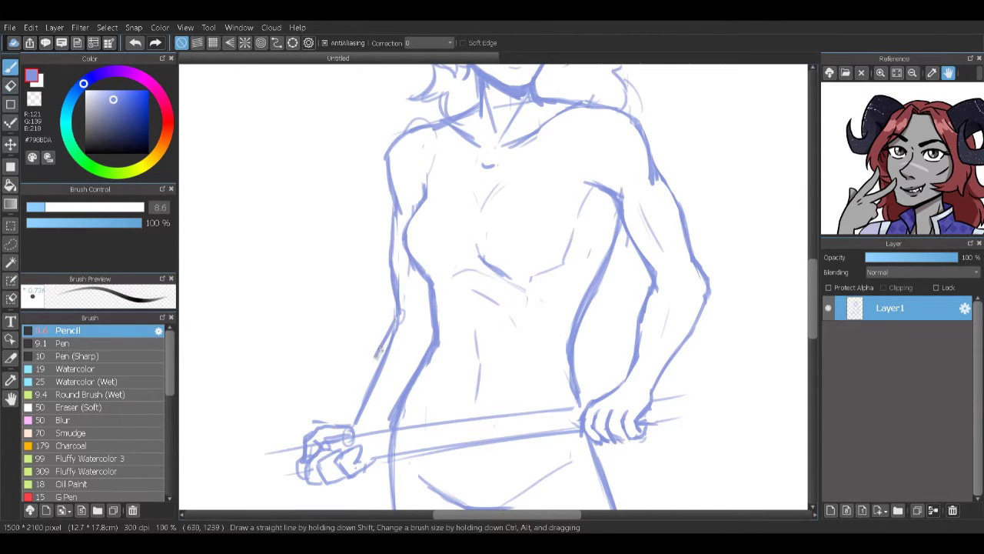
Step: Reshape the right forearm with firmer lines and redraw the back of the right hand holding the rod
{"action": "key", "text": "e"}
{"action": "key", "text": "b"}
{"action": "key", "text": "e"}
{"action": "key", "text": "b"}
{"action": "key", "text": "e"}
{"action": "mouse_move", "coordinate": [308, 429]}
{"action": "left_mouse_down"}
{"action": "mouse_move", "coordinate": [319, 457]}
{"action": "mouse_move", "coordinate": [301, 458]}
{"action": "left_mouse_up"}
{"action": "key", "text": "b"}
Step: Erase the old curve across the pelvis and redraw it smaller, meeting the top of the inner thigh lines
{"action": "key", "text": "e"}
{"action": "key", "text": "b"}
{"action": "mouse_move", "coordinate": [408, 354]}
{"action": "left_mouse_down"}
{"action": "mouse_move", "coordinate": [395, 275]}
{"action": "mouse_move", "coordinate": [456, 376]}
{"action": "mouse_move", "coordinate": [424, 428]}
{"action": "mouse_move", "coordinate": [393, 286]}
{"action": "left_mouse_up"}
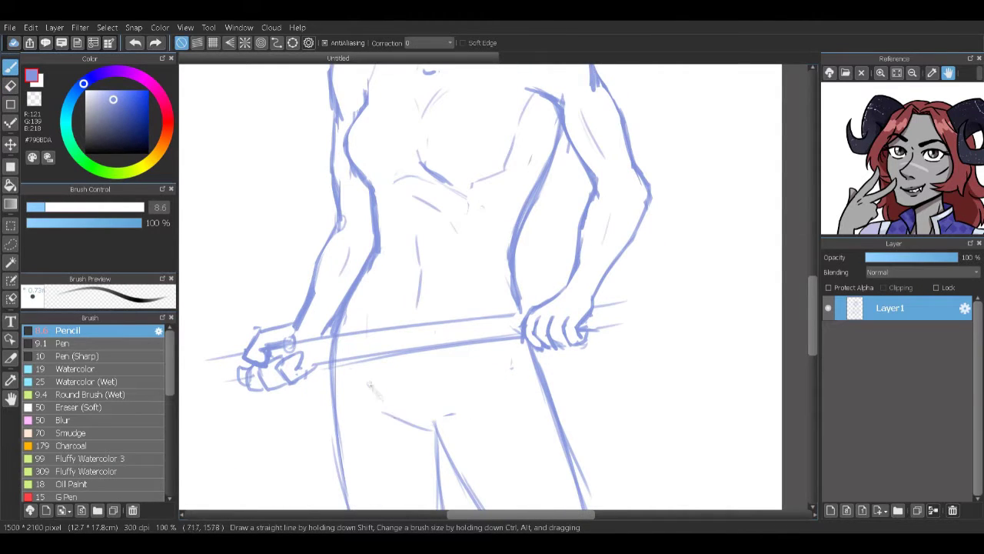
{"action": "left_click_drag", "start_coordinate": [427, 361], "coordinate": [437, 350]}
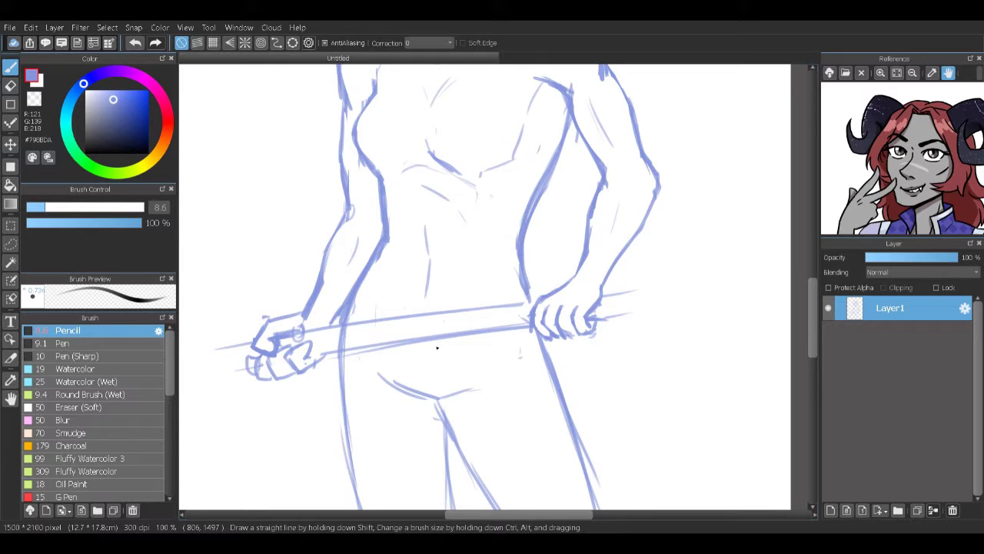
Step: Draw a long tail curling out behind the left thigh with an arrowhead tip, and erase its lines inside the body
{"action": "left_click_drag", "start_coordinate": [436, 347], "coordinate": [375, 290]}
{"action": "mouse_move", "coordinate": [519, 395]}
{"action": "left_mouse_down"}
{"action": "mouse_move", "coordinate": [680, 355]}
{"action": "mouse_move", "coordinate": [615, 252]}
{"action": "left_mouse_up"}
{"action": "mouse_move", "coordinate": [403, 338]}
{"action": "left_mouse_down"}
{"action": "mouse_move", "coordinate": [557, 407]}
{"action": "mouse_move", "coordinate": [632, 255]}
{"action": "mouse_move", "coordinate": [625, 276]}
{"action": "mouse_move", "coordinate": [651, 252]}
{"action": "mouse_move", "coordinate": [692, 329]}
{"action": "left_mouse_up"}
{"action": "left_click_drag", "start_coordinate": [703, 287], "coordinate": [658, 369]}
{"action": "left_click_drag", "start_coordinate": [694, 306], "coordinate": [650, 372]}
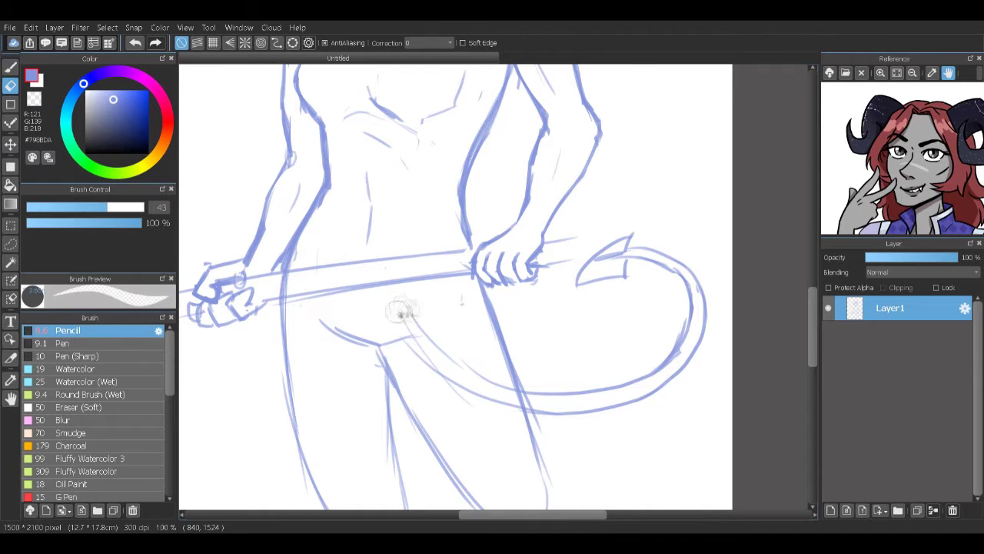
{"action": "left_click_drag", "start_coordinate": [447, 94], "coordinate": [499, 205]}
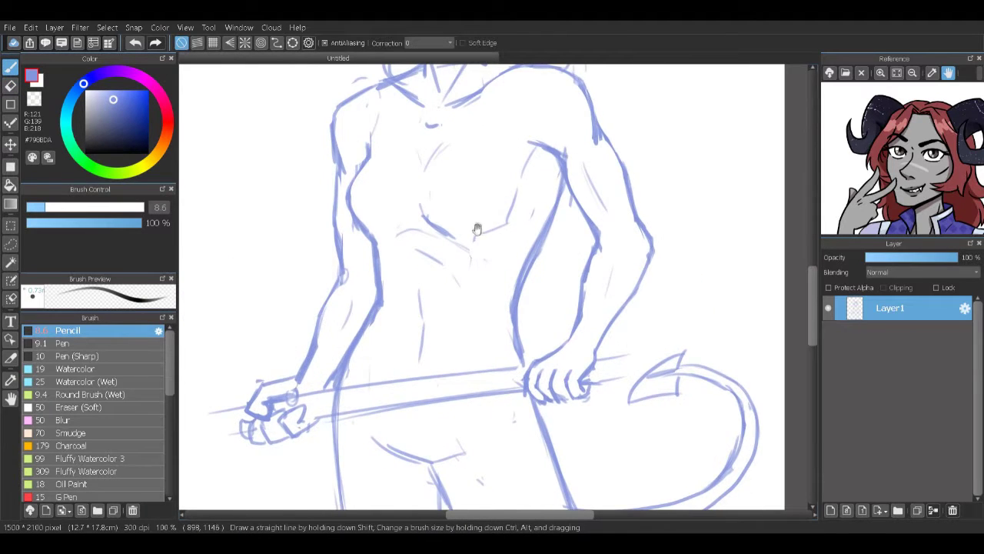
Step: Lasso the left hand and wrist, transform them slightly closer to the hip, and drop the selection
{"action": "scroll", "coordinate": [477, 229], "scroll_direction": "down", "scroll_amount": 4}
{"action": "scroll", "coordinate": [451, 374], "scroll_direction": "up", "scroll_amount": 2}
{"action": "key", "text": "m"}
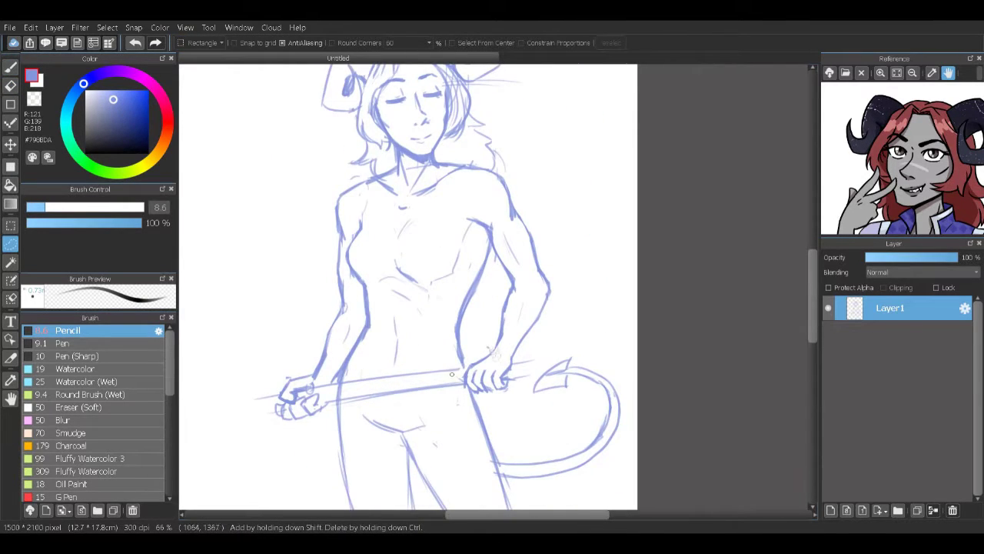
{"action": "left_click_drag", "start_coordinate": [451, 314], "coordinate": [519, 395]}
{"action": "key", "text": "ctrl+t"}
{"action": "key", "text": "Return"}
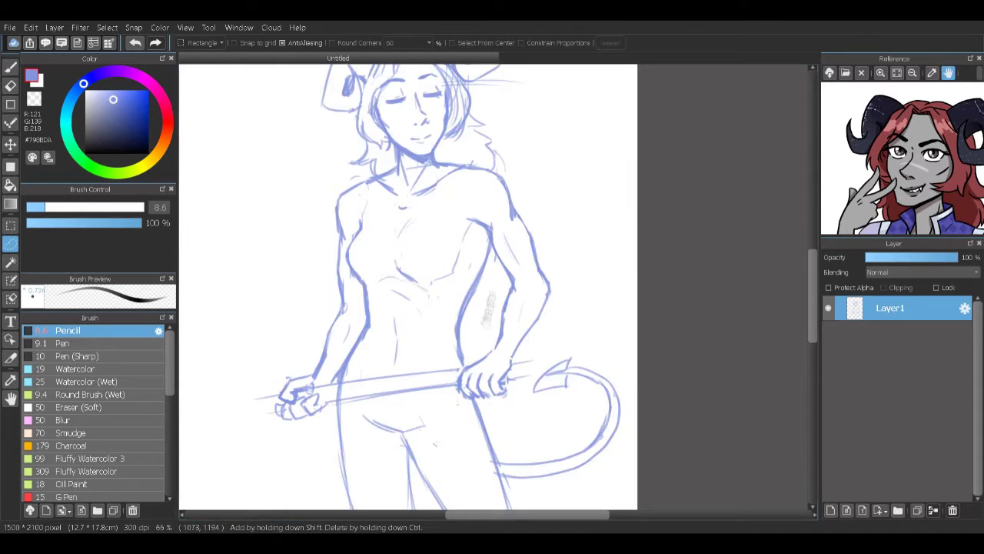
{"action": "left_click_drag", "start_coordinate": [492, 284], "coordinate": [498, 297]}
Step: Redraw the rod's lower edge between the hands, replacing a failed stroke, and close the rod's end beyond the left hand
{"action": "scroll", "coordinate": [523, 411], "scroll_direction": "up", "scroll_amount": 2}
{"action": "key", "text": "b"}
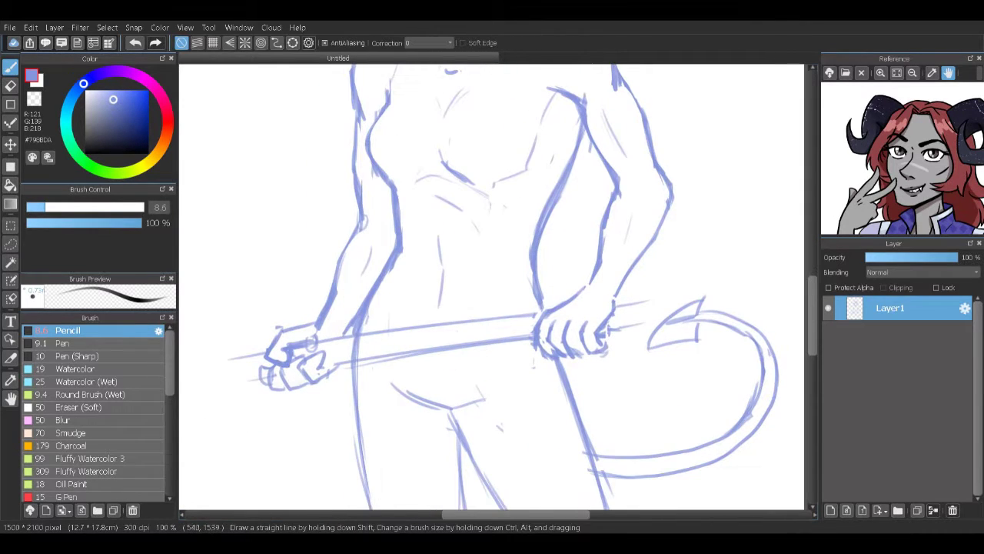
{"action": "left_click_drag", "start_coordinate": [325, 367], "coordinate": [517, 336]}
{"action": "key", "text": "ctrl+z"}
{"action": "left_click_drag", "start_coordinate": [323, 367], "coordinate": [526, 338]}
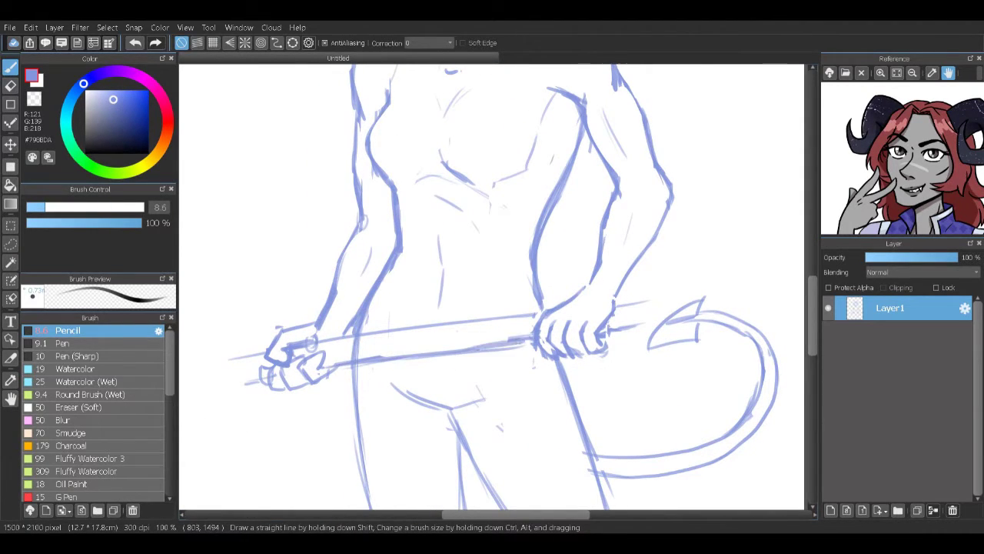
{"action": "left_click_drag", "start_coordinate": [609, 332], "coordinate": [645, 328]}
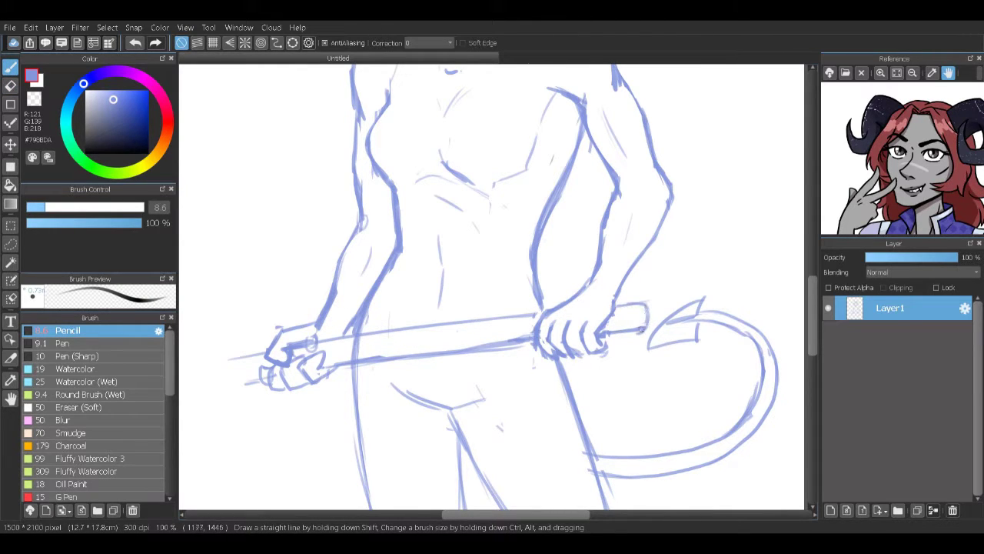
Step: Open chibi dicefuntional set.png and mercy hellfire commission.png and examine the sword's hilt design
{"action": "key", "text": "alt"}
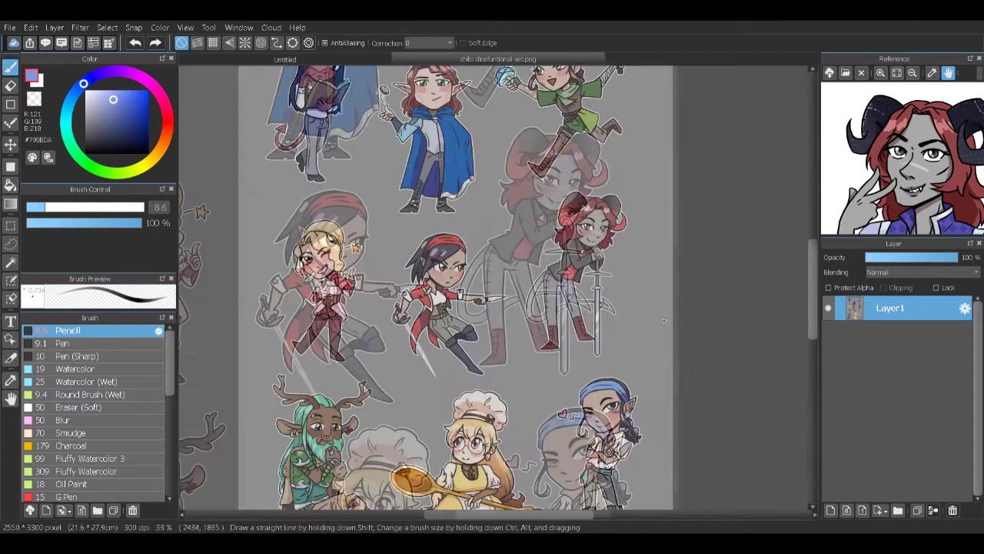
{"action": "scroll", "coordinate": [379, 184], "scroll_direction": "up", "scroll_amount": 5}
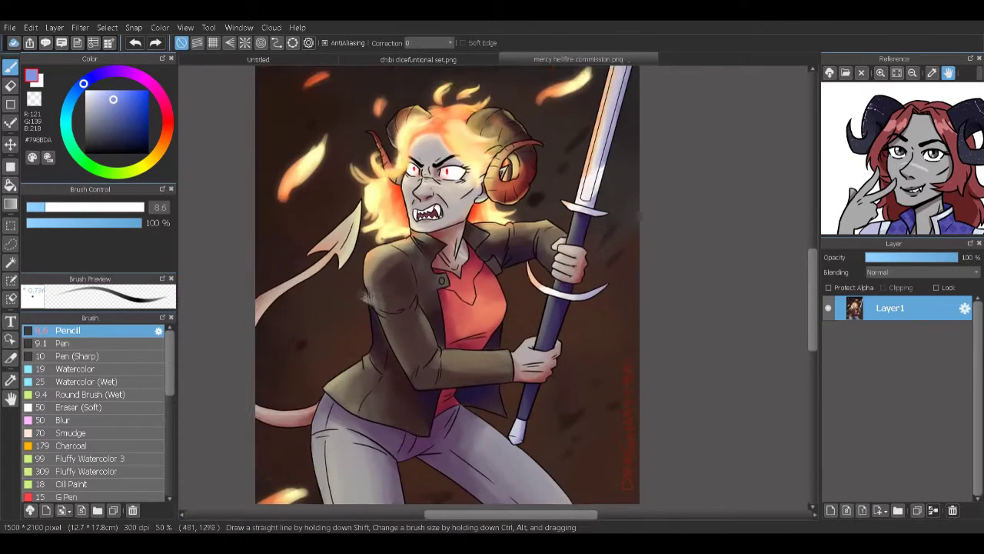
{"action": "scroll", "coordinate": [320, 306], "scroll_direction": "up", "scroll_amount": 1}
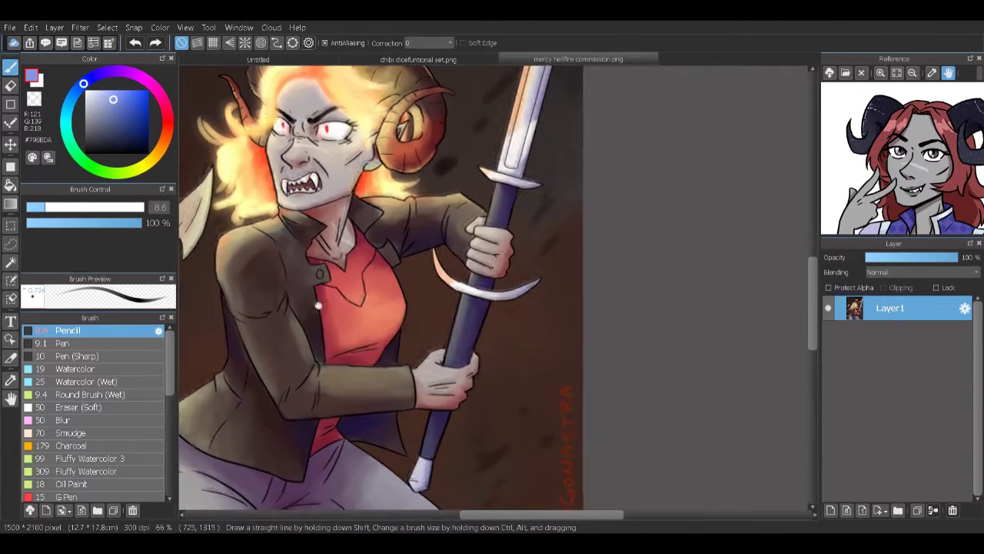
Step: Return to the Untitled sketch and draw a flaring pommel extending from the handle's end toward the tail tip
{"action": "left_click", "coordinate": [206, 58]}
{"action": "key", "text": "e"}
{"action": "key", "text": "b"}
{"action": "left_click_drag", "start_coordinate": [613, 283], "coordinate": [646, 274]}
{"action": "mouse_move", "coordinate": [612, 306]}
{"action": "left_mouse_down"}
{"action": "mouse_move", "coordinate": [637, 275]}
{"action": "mouse_move", "coordinate": [638, 303]}
{"action": "mouse_move", "coordinate": [664, 292]}
{"action": "left_mouse_up"}
{"action": "left_click_drag", "start_coordinate": [637, 291], "coordinate": [666, 275]}
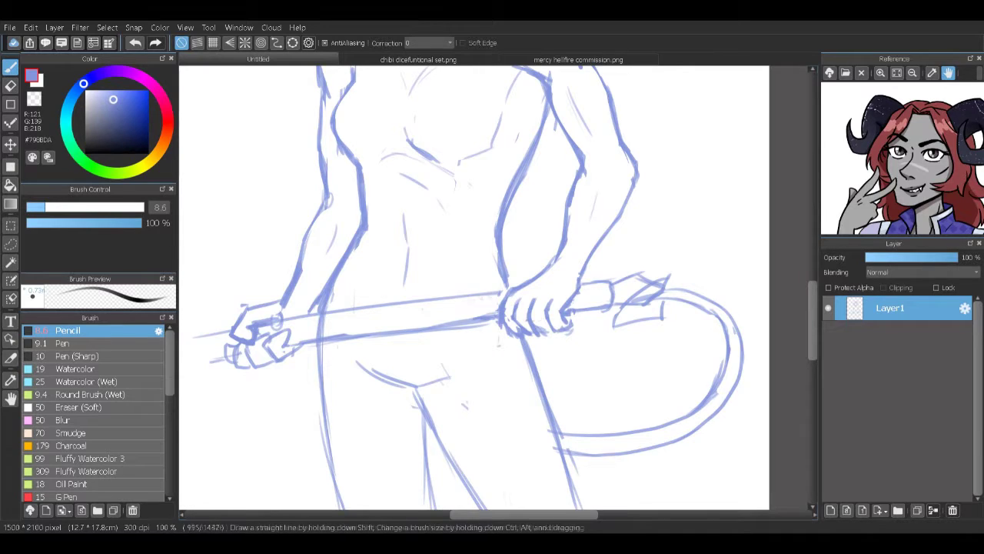
Step: Check the sword in both reference images, then draw a curved crossguard on the rod beside the right hip
{"action": "left_click", "coordinate": [550, 60]}
{"action": "left_click", "coordinate": [400, 59]}
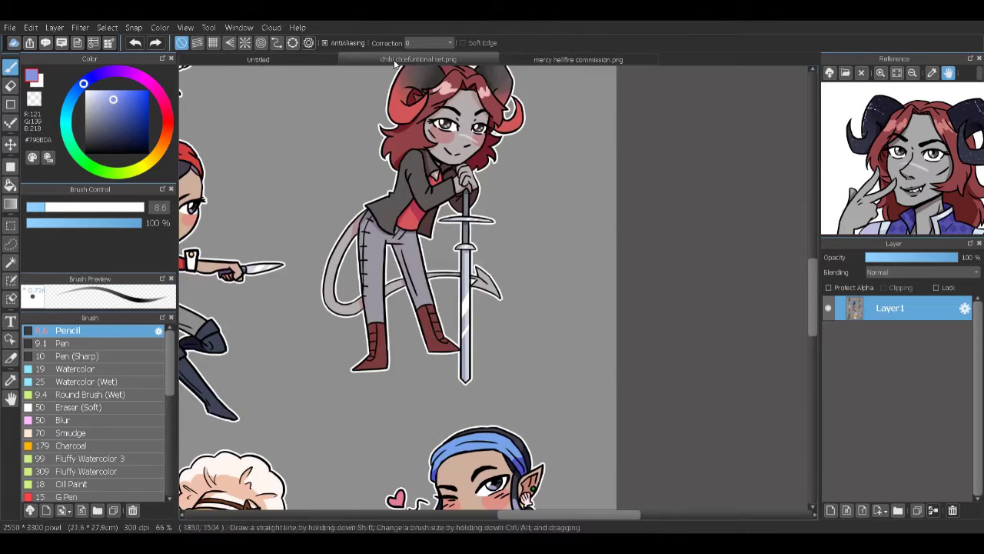
{"action": "left_click", "coordinate": [282, 60]}
{"action": "left_click_drag", "start_coordinate": [435, 285], "coordinate": [426, 352]}
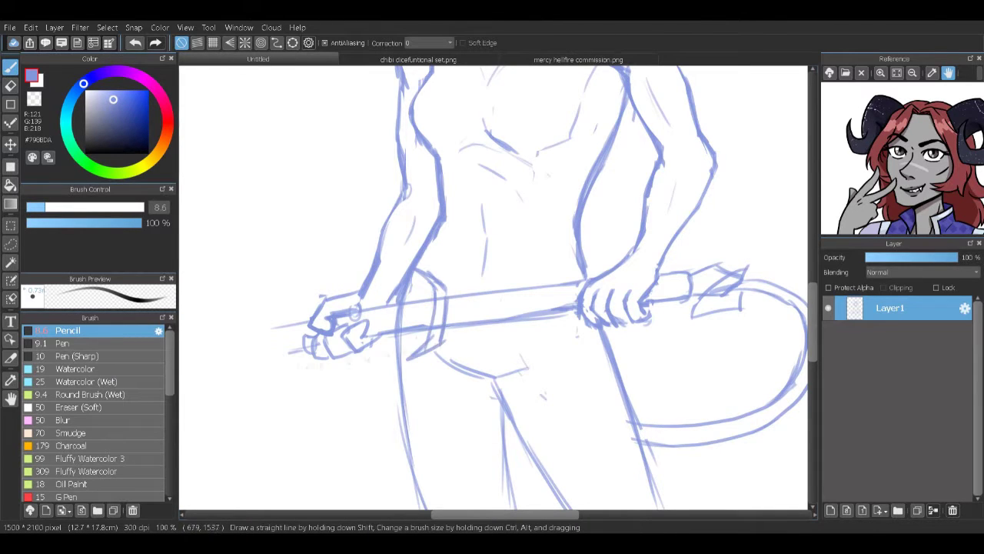
Step: Rule two long straight edges along the rod from the pommel past the right hand to form the sword
{"action": "left_click", "coordinate": [223, 358], "text": "shift"}
{"action": "left_click", "coordinate": [706, 277]}
{"action": "left_click", "coordinate": [198, 339], "text": "shift"}
{"action": "key", "text": "e"}
{"action": "key", "text": "b"}
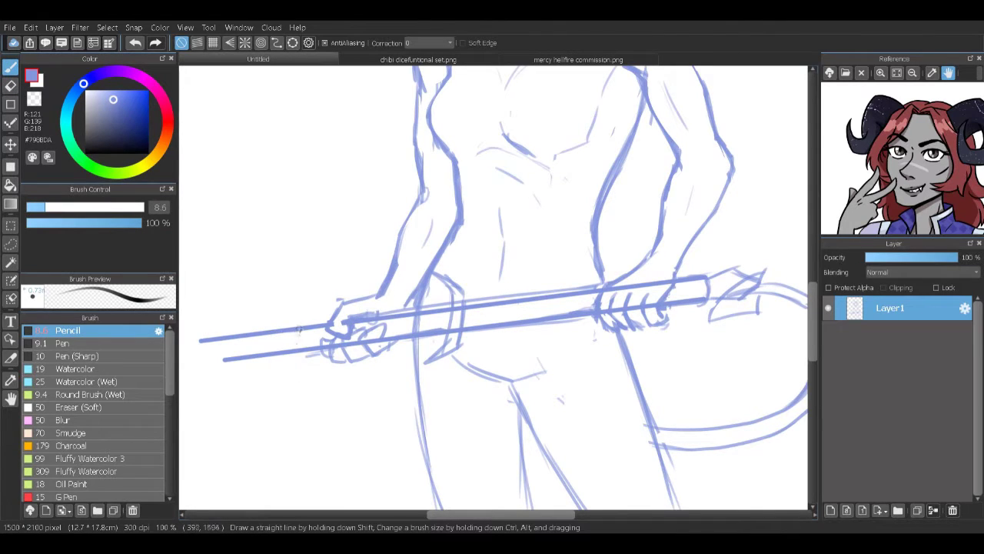
Step: Check the hilt in the commission image, then draw the small second guard beyond the right hand and redraw its fingers
{"action": "left_click", "coordinate": [578, 59]}
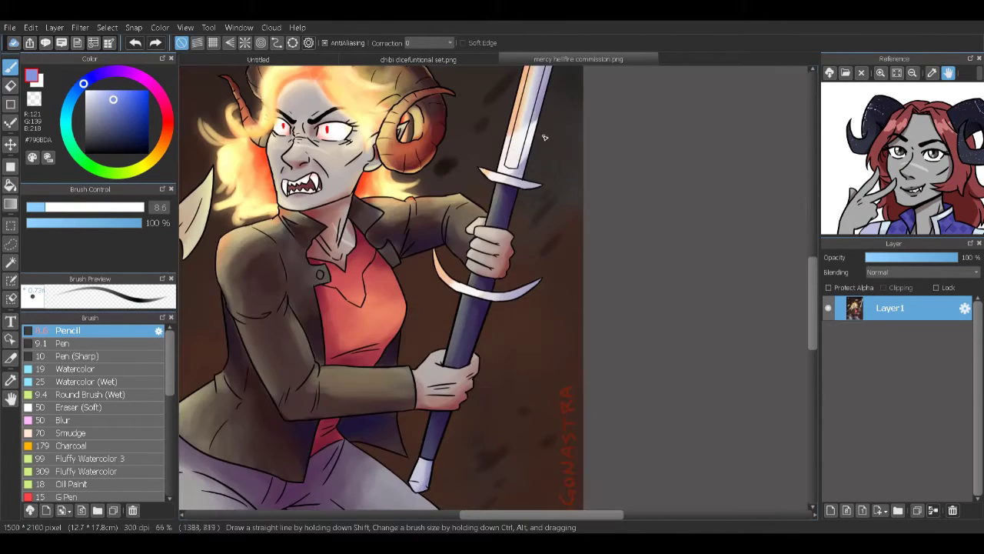
{"action": "left_click", "coordinate": [257, 60]}
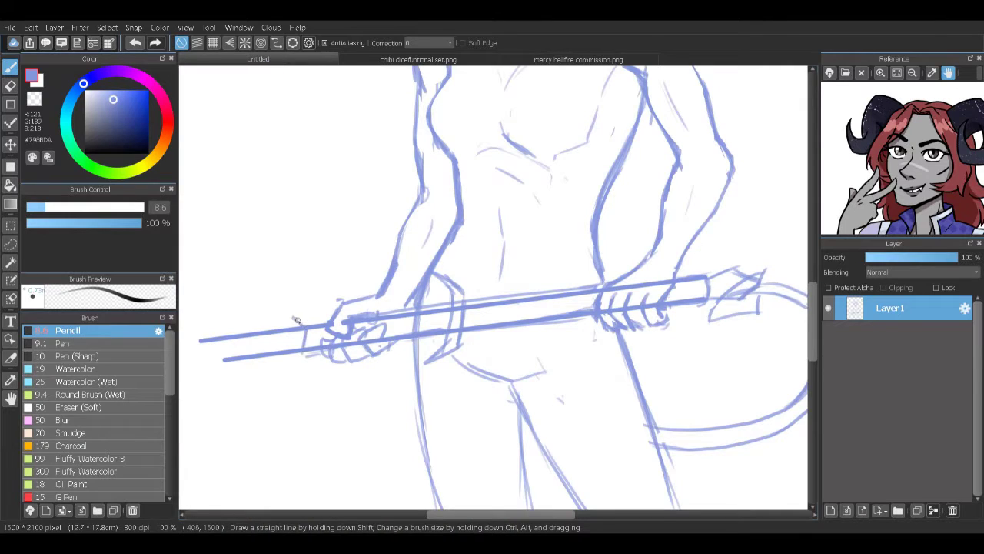
{"action": "mouse_move", "coordinate": [297, 354]}
{"action": "left_mouse_down"}
{"action": "mouse_move", "coordinate": [300, 328]}
{"action": "mouse_move", "coordinate": [290, 366]}
{"action": "mouse_move", "coordinate": [304, 329]}
{"action": "mouse_move", "coordinate": [294, 322]}
{"action": "mouse_move", "coordinate": [292, 341]}
{"action": "mouse_move", "coordinate": [303, 323]}
{"action": "mouse_move", "coordinate": [298, 380]}
{"action": "mouse_move", "coordinate": [341, 349]}
{"action": "mouse_move", "coordinate": [328, 357]}
{"action": "mouse_move", "coordinate": [333, 336]}
{"action": "mouse_move", "coordinate": [344, 357]}
{"action": "mouse_move", "coordinate": [373, 356]}
{"action": "left_mouse_up"}
{"action": "key", "text": "e"}
{"action": "key", "text": "e"}
{"action": "key", "text": "e"}
{"action": "key", "text": "e"}
{"action": "key", "text": "e"}
{"action": "key", "text": "e"}
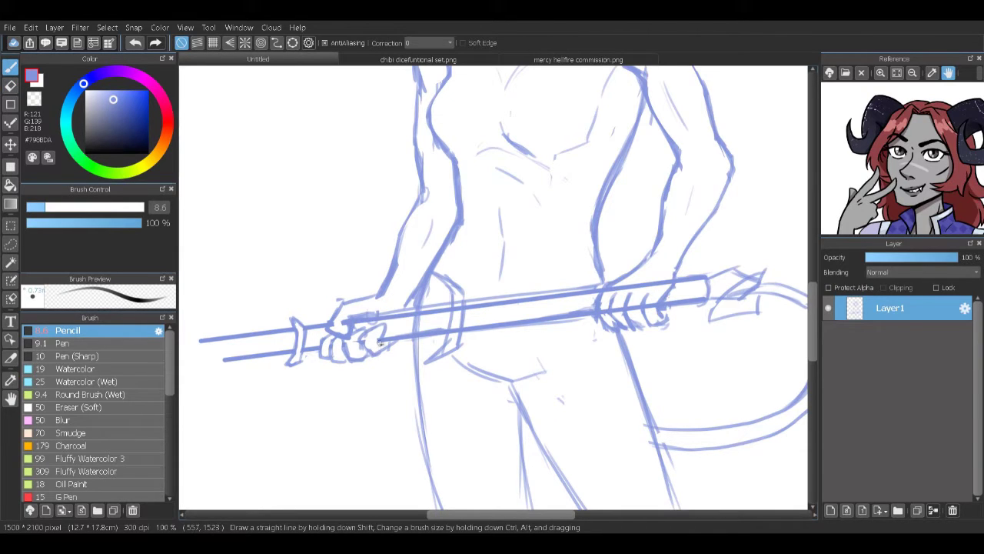
Step: Clean up the crossguard beside the hip and erase the sword edge overlapping the right hand
{"action": "key", "text": "e"}
{"action": "left_click_drag", "start_coordinate": [460, 304], "coordinate": [453, 338]}
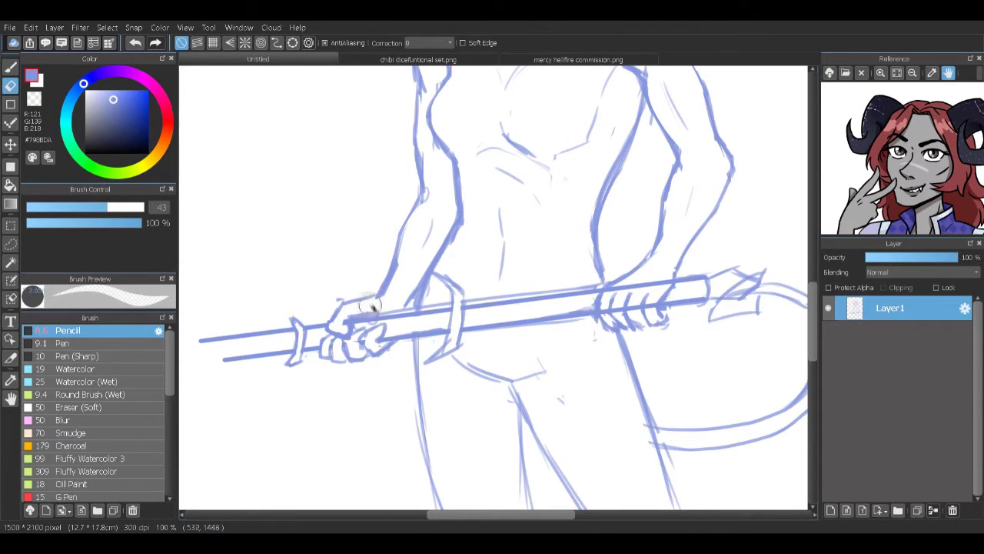
{"action": "key", "text": "e"}
{"action": "key", "text": "e"}
Step: Erase the sword lines crossing the left hand and redraw the fingers wrapped around the grip
{"action": "mouse_move", "coordinate": [607, 281]}
{"action": "left_mouse_down"}
{"action": "mouse_move", "coordinate": [656, 285]}
{"action": "mouse_move", "coordinate": [643, 288]}
{"action": "mouse_move", "coordinate": [651, 303]}
{"action": "mouse_move", "coordinate": [610, 313]}
{"action": "mouse_move", "coordinate": [606, 323]}
{"action": "mouse_move", "coordinate": [637, 340]}
{"action": "left_mouse_up"}
{"action": "key", "text": "e"}
{"action": "left_click_drag", "start_coordinate": [648, 272], "coordinate": [571, 392]}
{"action": "key", "text": "e"}
{"action": "key", "text": "e"}
{"action": "key", "text": "e"}
{"action": "key", "text": "e"}
{"action": "key", "text": "e"}
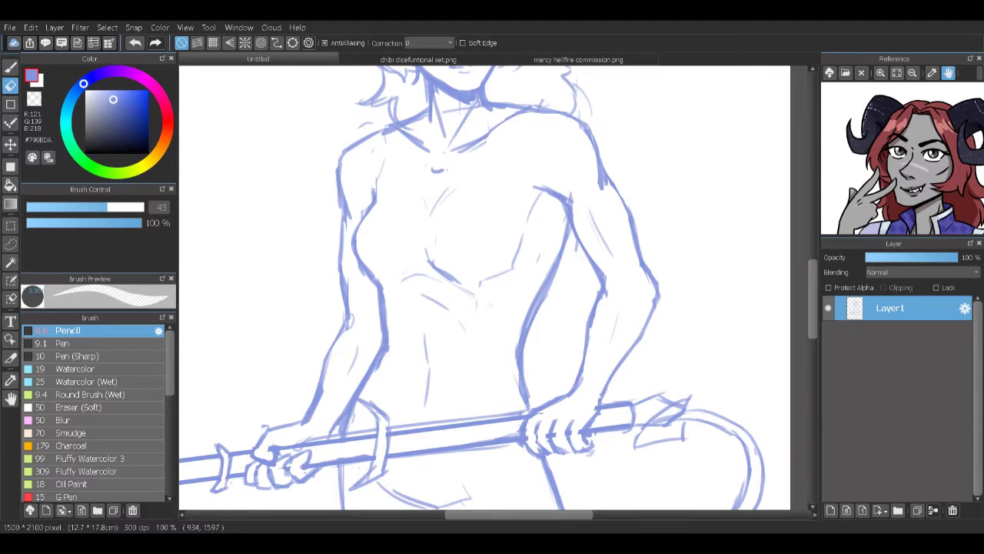
Step: Bring the vest into view in the reference and draw its armhole with trim over the character's left shoulder
{"action": "scroll", "coordinate": [901, 157], "scroll_direction": "down", "scroll_amount": 5}
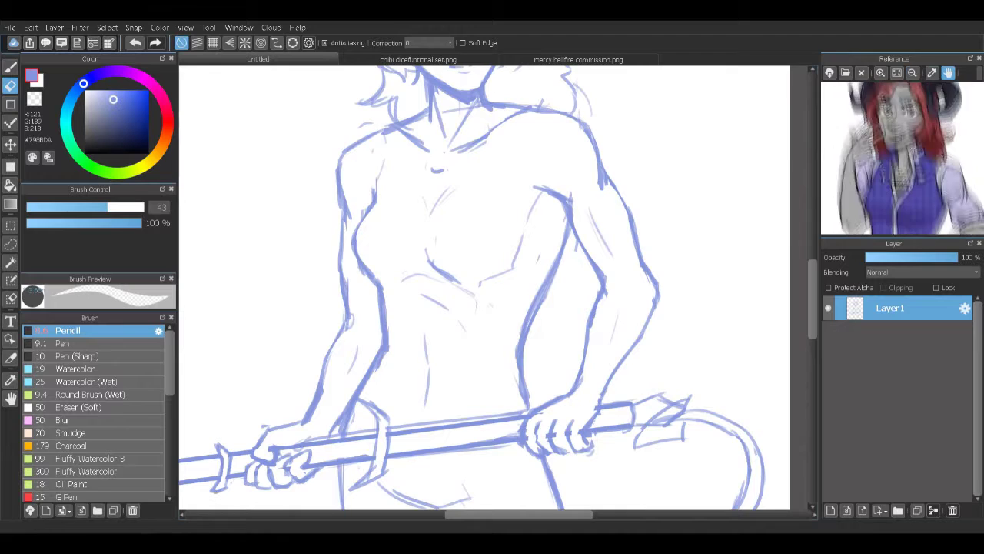
{"action": "scroll", "coordinate": [492, 278], "scroll_direction": "up", "scroll_amount": 2}
{"action": "scroll", "coordinate": [492, 278], "scroll_direction": "up", "scroll_amount": 2}
{"action": "key", "text": "b"}
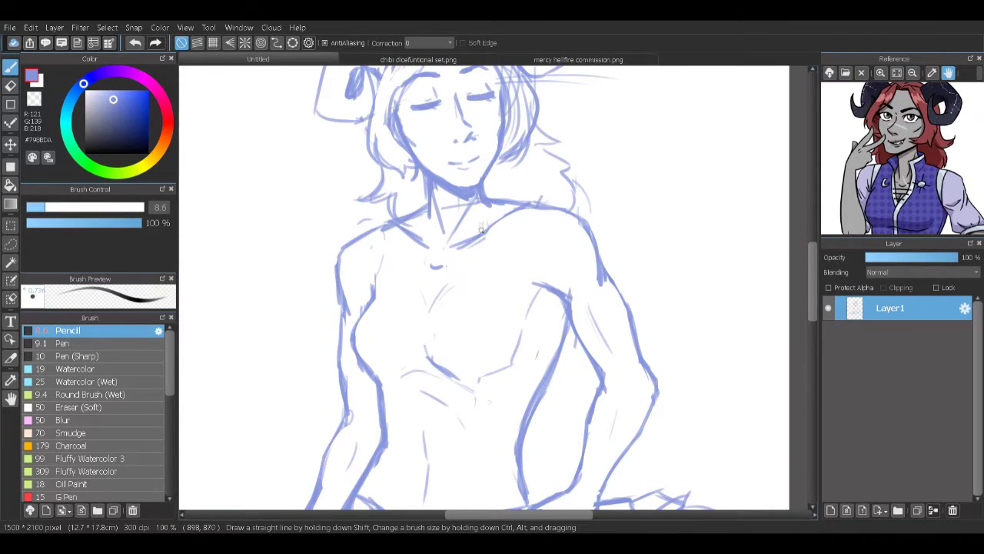
{"action": "left_click_drag", "start_coordinate": [540, 207], "coordinate": [520, 276]}
{"action": "left_click_drag", "start_coordinate": [518, 262], "coordinate": [547, 290]}
{"action": "key", "text": "ctrl+z"}
{"action": "mouse_move", "coordinate": [537, 206]}
{"action": "left_mouse_down"}
{"action": "mouse_move", "coordinate": [514, 286]}
{"action": "mouse_move", "coordinate": [533, 265]}
{"action": "left_mouse_up"}
{"action": "left_click_drag", "start_coordinate": [528, 248], "coordinate": [547, 300]}
{"action": "key", "text": "e"}
{"action": "key", "text": "b"}
Step: Draw the matching vest armhole trim over the character's right shoulder and erase the overlap
{"action": "mouse_move", "coordinate": [384, 230]}
{"action": "left_mouse_down"}
{"action": "mouse_move", "coordinate": [369, 300]}
{"action": "mouse_move", "coordinate": [368, 289]}
{"action": "left_mouse_up"}
{"action": "key", "text": "e"}
{"action": "key", "text": "b"}
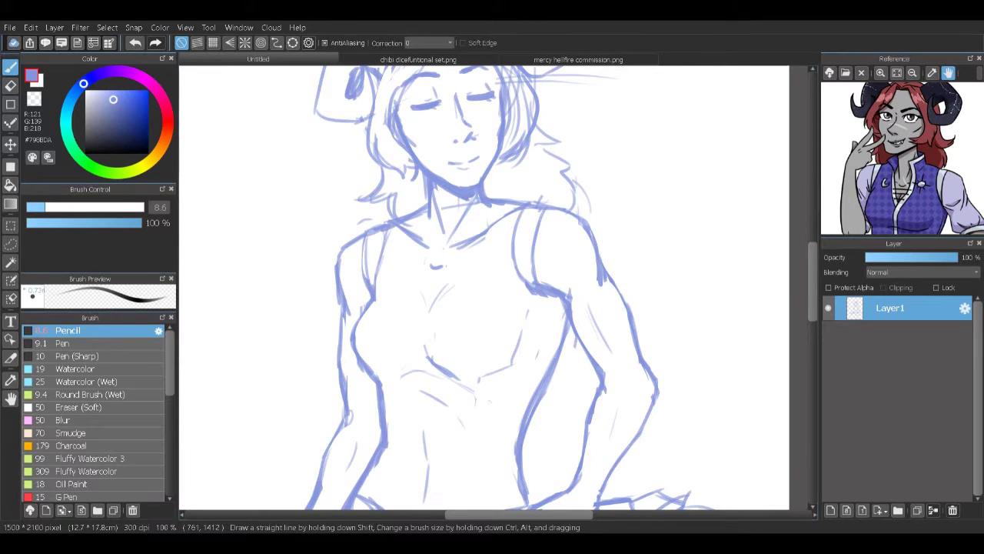
Step: Draw the vest's raised collar on both sides of the neck, narrowing into a V-shaped neckline
{"action": "left_click_drag", "start_coordinate": [497, 338], "coordinate": [478, 319]}
{"action": "left_click_drag", "start_coordinate": [435, 257], "coordinate": [412, 292]}
{"action": "left_click_drag", "start_coordinate": [448, 199], "coordinate": [438, 254]}
{"action": "mouse_move", "coordinate": [449, 232]}
{"action": "left_mouse_down"}
{"action": "mouse_move", "coordinate": [417, 280]}
{"action": "mouse_move", "coordinate": [400, 237]}
{"action": "left_mouse_up"}
{"action": "left_click_drag", "start_coordinate": [409, 194], "coordinate": [398, 244]}
{"action": "mouse_move", "coordinate": [375, 154]}
{"action": "left_mouse_down"}
{"action": "mouse_move", "coordinate": [404, 214]}
{"action": "mouse_move", "coordinate": [392, 235]}
{"action": "left_mouse_up"}
{"action": "left_click_drag", "start_coordinate": [488, 149], "coordinate": [455, 216]}
{"action": "left_click_drag", "start_coordinate": [471, 168], "coordinate": [453, 212]}
{"action": "key", "text": "e"}
{"action": "key", "text": "b"}
Step: Draw the vest's front opening edges running from the neckline down the middle of the torso
{"action": "mouse_move", "coordinate": [377, 271]}
{"action": "left_mouse_down"}
{"action": "mouse_move", "coordinate": [366, 397]}
{"action": "mouse_move", "coordinate": [384, 458]}
{"action": "left_mouse_up"}
{"action": "left_click_drag", "start_coordinate": [436, 213], "coordinate": [391, 282]}
{"action": "mouse_move", "coordinate": [440, 199]}
{"action": "left_mouse_down"}
{"action": "mouse_move", "coordinate": [409, 249]}
{"action": "mouse_move", "coordinate": [389, 453]}
{"action": "left_mouse_up"}
{"action": "left_click_drag", "start_coordinate": [392, 384], "coordinate": [397, 466]}
Step: Bring the vest's lower half into view in the reference, then erase and redraw the front trim across the chest
{"action": "left_click_drag", "start_coordinate": [899, 208], "coordinate": [899, 77]}
{"action": "mouse_move", "coordinate": [461, 346]}
{"action": "left_mouse_down"}
{"action": "mouse_move", "coordinate": [469, 231]}
{"action": "mouse_move", "coordinate": [469, 292]}
{"action": "left_mouse_up"}
{"action": "key", "text": "e"}
{"action": "left_click_drag", "start_coordinate": [396, 223], "coordinate": [388, 392]}
{"action": "left_click_drag", "start_coordinate": [388, 354], "coordinate": [389, 415]}
{"action": "key", "text": "b"}
{"action": "left_click_drag", "start_coordinate": [392, 204], "coordinate": [377, 284]}
Step: Redraw the vest's front trim from below the bust down to an angled hem corner just above the sword
{"action": "key", "text": "e"}
{"action": "key", "text": "b"}
{"action": "mouse_move", "coordinate": [400, 252]}
{"action": "left_mouse_down"}
{"action": "mouse_move", "coordinate": [379, 324]}
{"action": "mouse_move", "coordinate": [372, 270]}
{"action": "mouse_move", "coordinate": [376, 281]}
{"action": "mouse_move", "coordinate": [391, 279]}
{"action": "mouse_move", "coordinate": [383, 256]}
{"action": "mouse_move", "coordinate": [392, 357]}
{"action": "left_mouse_up"}
{"action": "key", "text": "e"}
{"action": "key", "text": "b"}
{"action": "left_click_drag", "start_coordinate": [389, 307], "coordinate": [369, 418]}
{"action": "left_click_drag", "start_coordinate": [399, 335], "coordinate": [385, 409]}
{"action": "key", "text": "e"}
{"action": "key", "text": "b"}
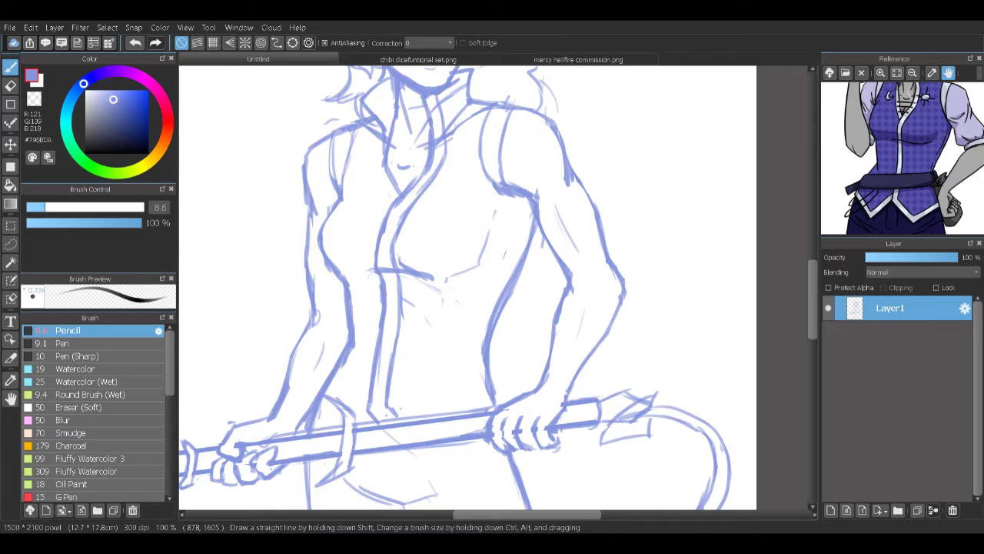
Step: Sketch the vest's lower hem around the hips, bringing the pointed front corners down below the sword
{"action": "left_click_drag", "start_coordinate": [365, 419], "coordinate": [400, 351]}
{"action": "mouse_move", "coordinate": [442, 384]}
{"action": "left_mouse_down"}
{"action": "mouse_move", "coordinate": [467, 400]}
{"action": "mouse_move", "coordinate": [509, 379]}
{"action": "left_mouse_up"}
{"action": "mouse_move", "coordinate": [385, 384]}
{"action": "left_mouse_down"}
{"action": "mouse_move", "coordinate": [350, 503]}
{"action": "mouse_move", "coordinate": [303, 492]}
{"action": "left_mouse_up"}
Step: Draw a loose, puffed sleeve with folds and a cuff at the elbow on the arm holding the sword's handle end
{"action": "mouse_move", "coordinate": [525, 342]}
{"action": "left_mouse_down"}
{"action": "mouse_move", "coordinate": [561, 331]}
{"action": "mouse_move", "coordinate": [559, 316]}
{"action": "left_mouse_up"}
{"action": "left_click_drag", "start_coordinate": [510, 332], "coordinate": [516, 345]}
{"action": "key", "text": "e"}
{"action": "left_click_drag", "start_coordinate": [461, 246], "coordinate": [511, 331]}
{"action": "key", "text": "p"}
{"action": "key", "text": "e"}
{"action": "key", "text": "p"}
{"action": "left_click_drag", "start_coordinate": [510, 203], "coordinate": [532, 262]}
{"action": "key", "text": "e"}
{"action": "key", "text": "p"}
Step: Clean up the torso's side outline and redraw the curved line beneath the bust
{"action": "mouse_move", "coordinate": [277, 240]}
{"action": "left_mouse_down"}
{"action": "mouse_move", "coordinate": [286, 266]}
{"action": "mouse_move", "coordinate": [273, 339]}
{"action": "left_mouse_up"}
{"action": "key", "text": "e"}
{"action": "key", "text": "p"}
{"action": "left_click_drag", "start_coordinate": [400, 338], "coordinate": [448, 293]}
{"action": "key", "text": "e"}
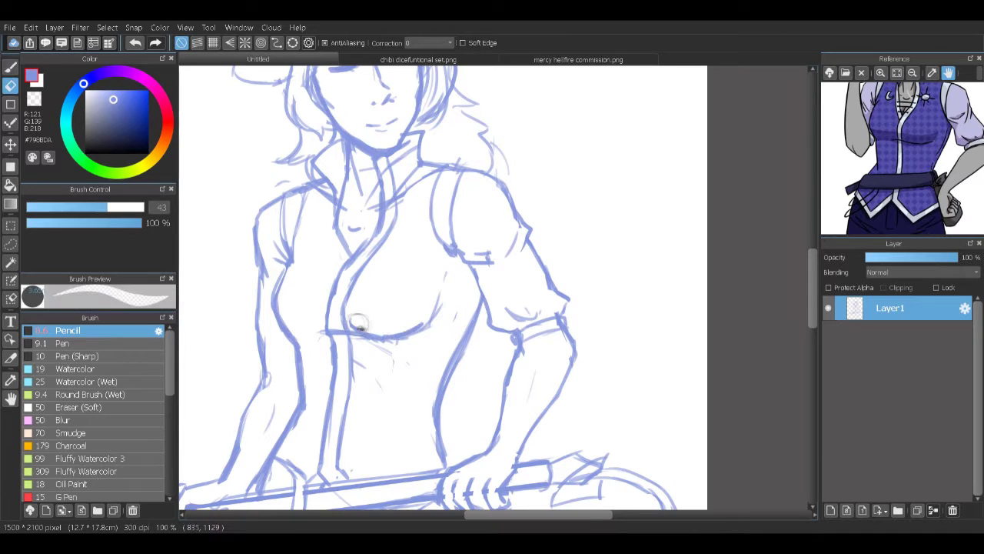
{"action": "key", "text": "p"}
Step: Refine the collar and neckline edges around the neck and sketch the shirt's horizontal stripes inside the V opening
{"action": "left_click_drag", "start_coordinate": [331, 189], "coordinate": [343, 264]}
{"action": "key", "text": "e"}
{"action": "left_click_drag", "start_coordinate": [399, 150], "coordinate": [380, 218]}
{"action": "key", "text": "p"}
{"action": "key", "text": "e"}
{"action": "key", "text": "p"}
{"action": "left_click_drag", "start_coordinate": [426, 165], "coordinate": [399, 198]}
{"action": "key", "text": "e"}
{"action": "key", "text": "p"}
{"action": "mouse_move", "coordinate": [346, 256]}
{"action": "left_mouse_down"}
{"action": "mouse_move", "coordinate": [385, 304]}
{"action": "mouse_move", "coordinate": [374, 278]}
{"action": "mouse_move", "coordinate": [400, 257]}
{"action": "left_mouse_up"}
{"action": "scroll", "coordinate": [498, 288], "scroll_direction": "up", "scroll_amount": 1}
Step: Sketch a crescent moon emblem on one side of the vest's chest and a rayed sun on the other
{"action": "left_click_drag", "start_coordinate": [314, 257], "coordinate": [317, 268]}
{"action": "key", "text": "e"}
{"action": "key", "text": "p"}
{"action": "key", "text": "e"}
{"action": "key", "text": "p"}
{"action": "left_click_drag", "start_coordinate": [407, 237], "coordinate": [397, 286]}
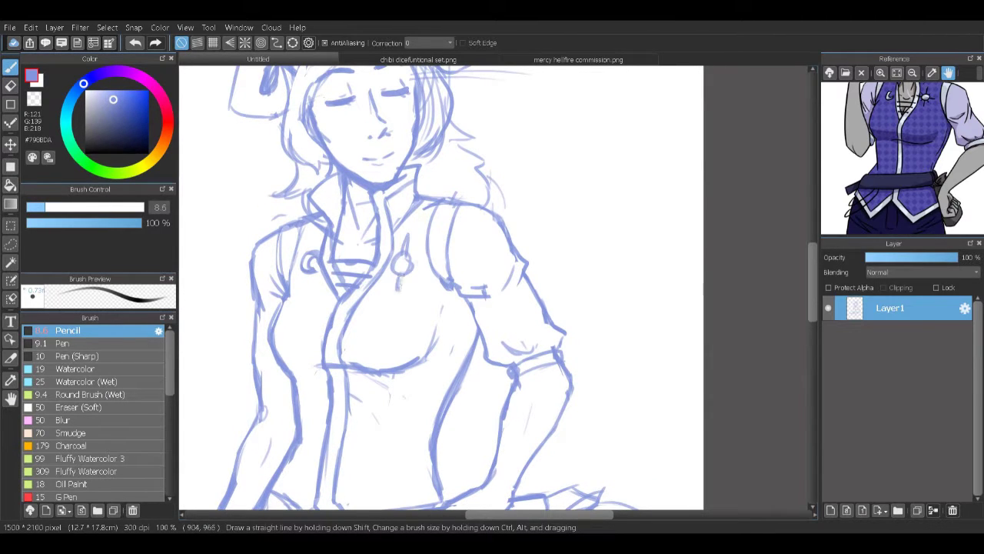
{"action": "scroll", "coordinate": [368, 331], "scroll_direction": "down", "scroll_amount": 1}
{"action": "key", "text": "e"}
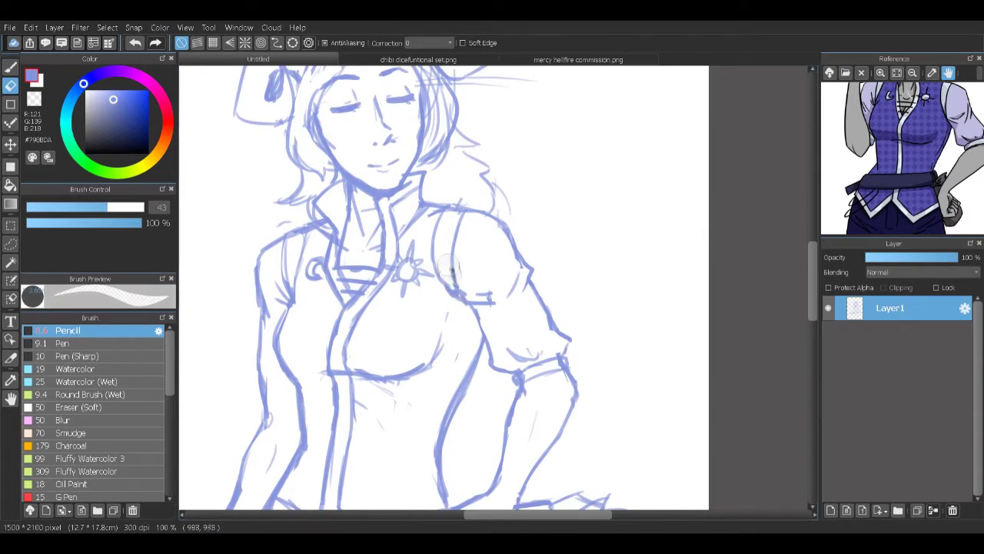
{"action": "key", "text": "p"}
Step: Draw the matching puffed sleeve with an elbow cuff on the other arm and erase stray lines on the torso
{"action": "scroll", "coordinate": [368, 330], "scroll_direction": "down", "scroll_amount": 1}
{"action": "key", "text": "e"}
{"action": "left_click_drag", "start_coordinate": [367, 330], "coordinate": [409, 400]}
{"action": "key", "text": "p"}
{"action": "mouse_move", "coordinate": [323, 432]}
{"action": "left_mouse_down"}
{"action": "mouse_move", "coordinate": [306, 412]}
{"action": "mouse_move", "coordinate": [345, 400]}
{"action": "left_mouse_up"}
{"action": "key", "text": "e"}
{"action": "key", "text": "p"}
{"action": "mouse_move", "coordinate": [300, 283]}
{"action": "left_mouse_down"}
{"action": "mouse_move", "coordinate": [299, 337]}
{"action": "mouse_move", "coordinate": [306, 277]}
{"action": "left_mouse_up"}
{"action": "key", "text": "e"}
{"action": "key", "text": "p"}
{"action": "left_click_drag", "start_coordinate": [295, 313], "coordinate": [306, 340]}
{"action": "key", "text": "e"}
{"action": "key", "text": "p"}
{"action": "key", "text": "e"}
{"action": "key", "text": "p"}
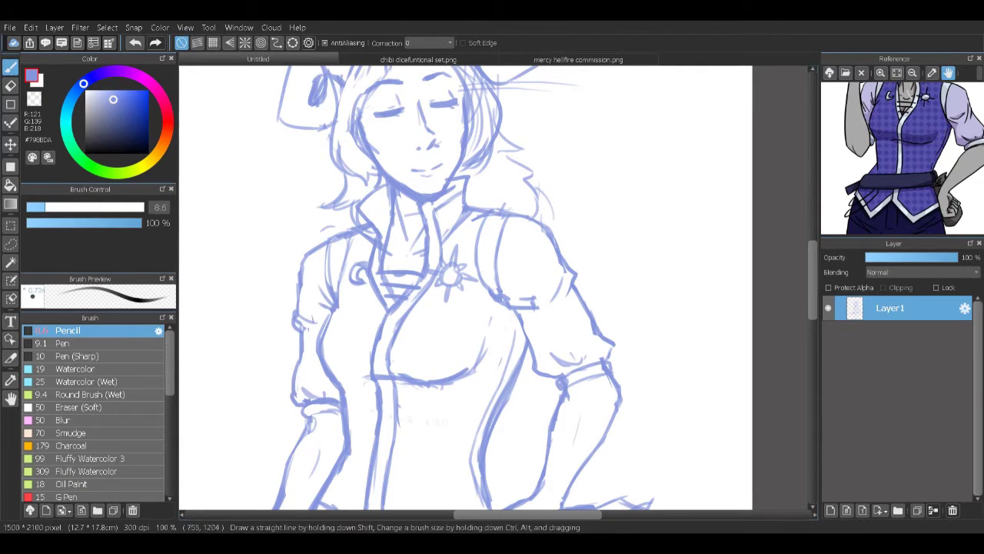
{"action": "key", "text": "e"}
{"action": "key", "text": "p"}
{"action": "key", "text": "e"}
{"action": "key", "text": "p"}
Step: Extend the sword's two long blade edges in straight lines out to the edge of the canvas
{"action": "mouse_move", "coordinate": [506, 214]}
{"action": "left_mouse_down"}
{"action": "mouse_move", "coordinate": [519, 317]}
{"action": "mouse_move", "coordinate": [505, 266]}
{"action": "left_mouse_up"}
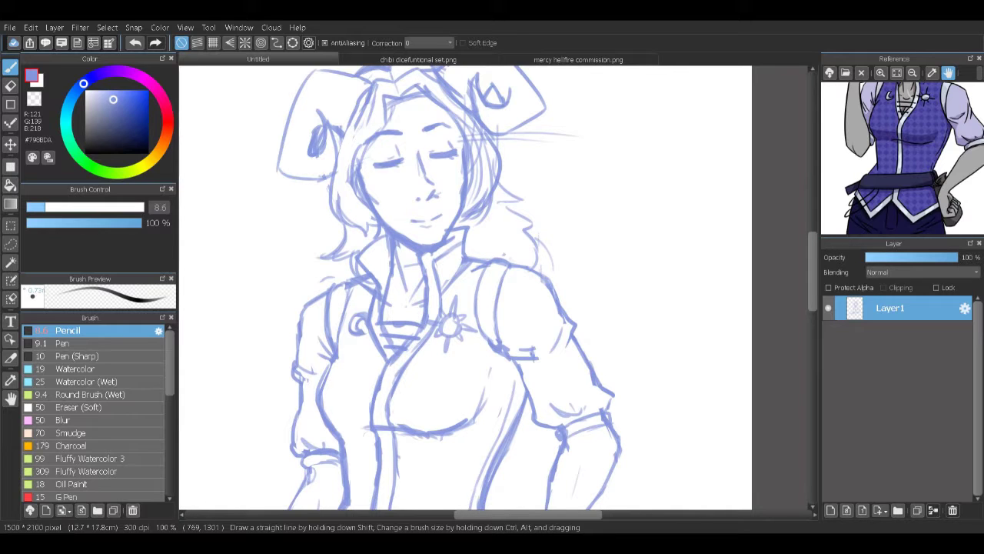
{"action": "scroll", "coordinate": [465, 288], "scroll_direction": "down", "scroll_amount": 2}
{"action": "left_click_drag", "start_coordinate": [461, 288], "coordinate": [590, 359]}
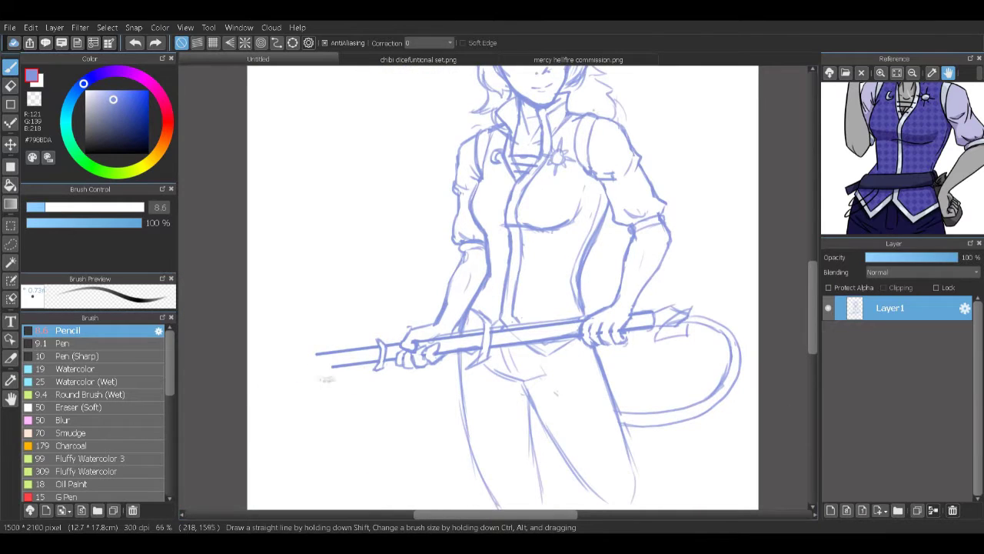
{"action": "left_click", "coordinate": [227, 368], "text": "shift"}
{"action": "left_click_drag", "start_coordinate": [617, 255], "coordinate": [551, 324]}
{"action": "scroll", "coordinate": [551, 323], "scroll_direction": "up", "scroll_amount": 2}
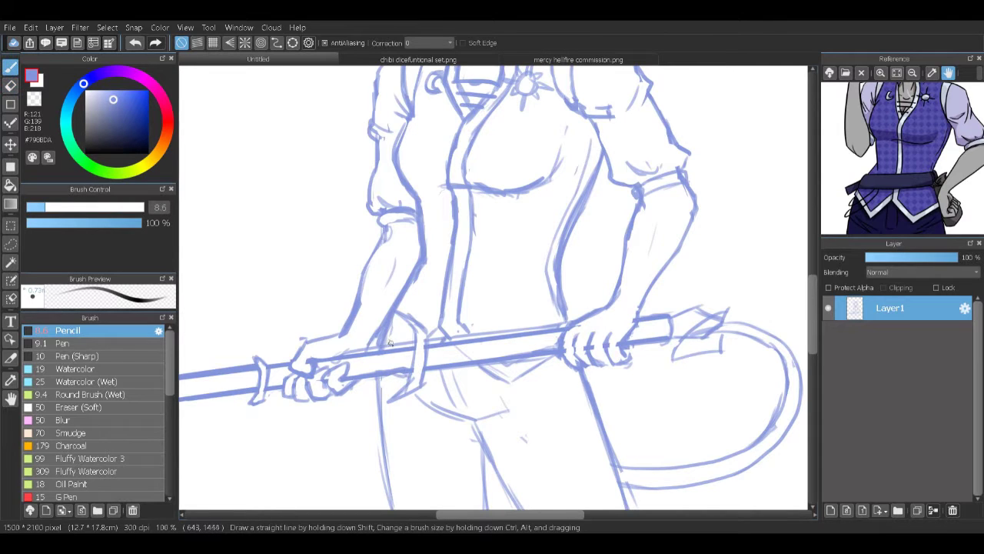
{"action": "mouse_move", "coordinate": [511, 298]}
{"action": "left_mouse_down"}
{"action": "mouse_move", "coordinate": [492, 344]}
{"action": "mouse_move", "coordinate": [513, 296]}
{"action": "left_mouse_up"}
Step: Add a new layer for black Pen line art above the sketch, and lower the sketch layer's opacity to 78%
{"action": "scroll", "coordinate": [492, 345], "scroll_direction": "down", "scroll_amount": 2}
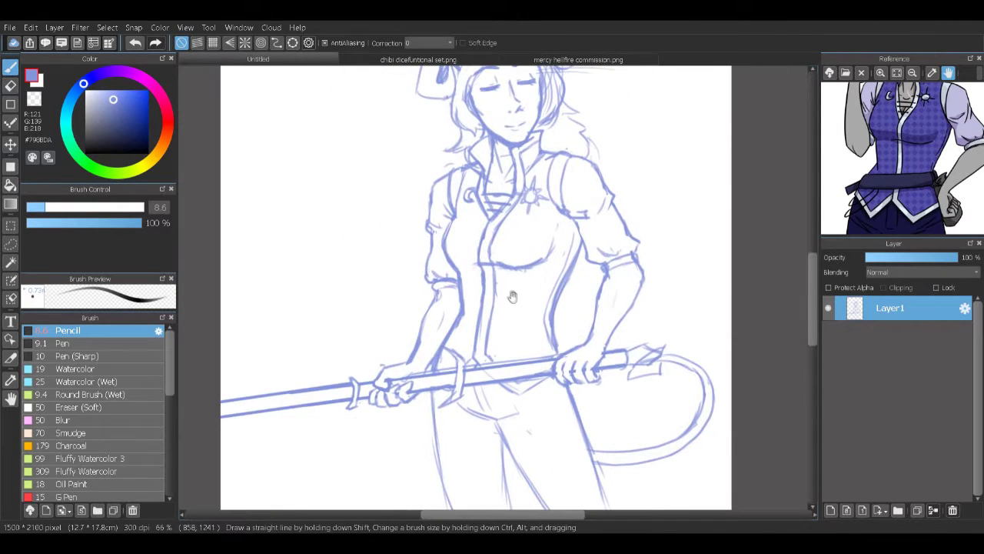
{"action": "scroll", "coordinate": [586, 302], "scroll_direction": "down", "scroll_amount": 1}
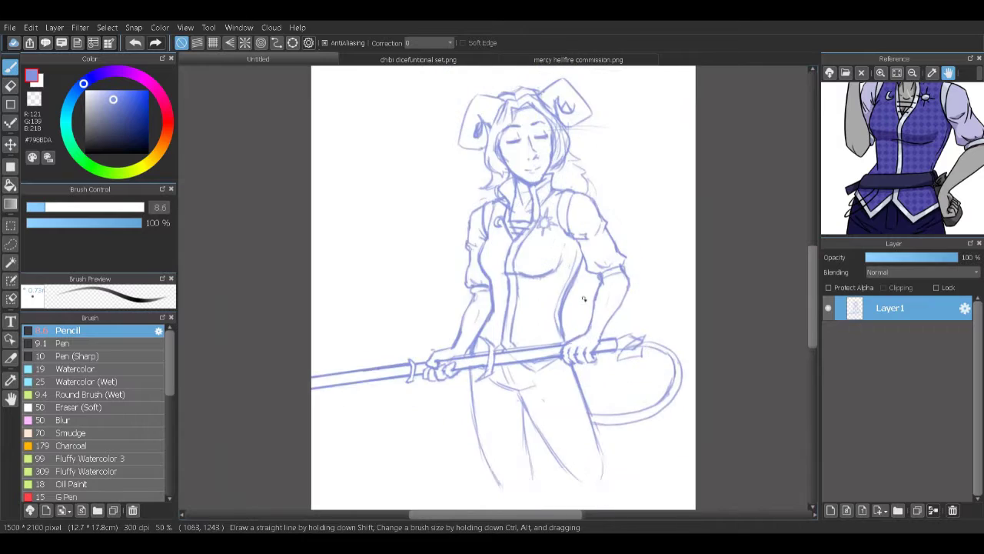
{"action": "scroll", "coordinate": [632, 276], "scroll_direction": "up", "scroll_amount": 1}
{"action": "key", "text": "ctrl+shift+n"}
{"action": "scroll", "coordinate": [494, 257], "scroll_direction": "up", "scroll_amount": 3}
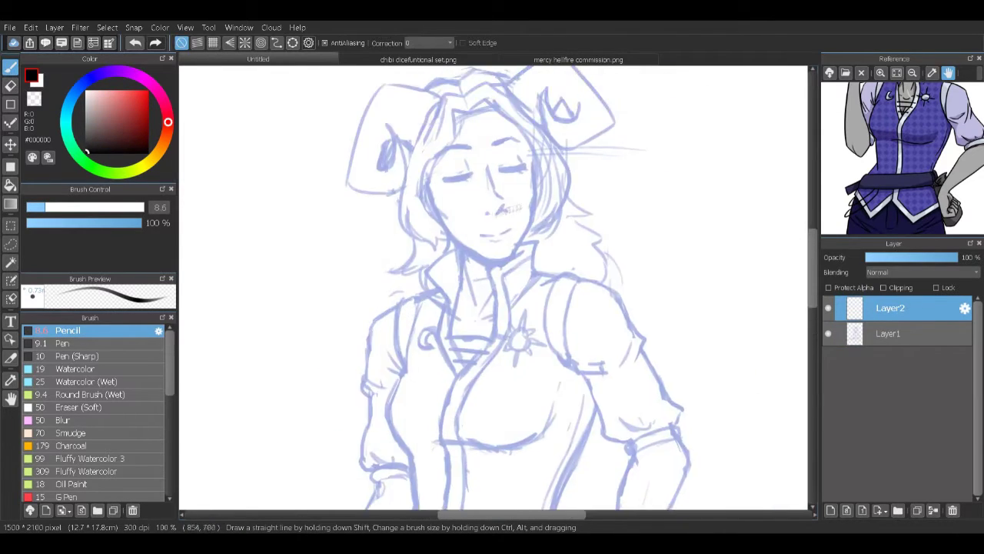
{"action": "left_click", "coordinate": [888, 333]}
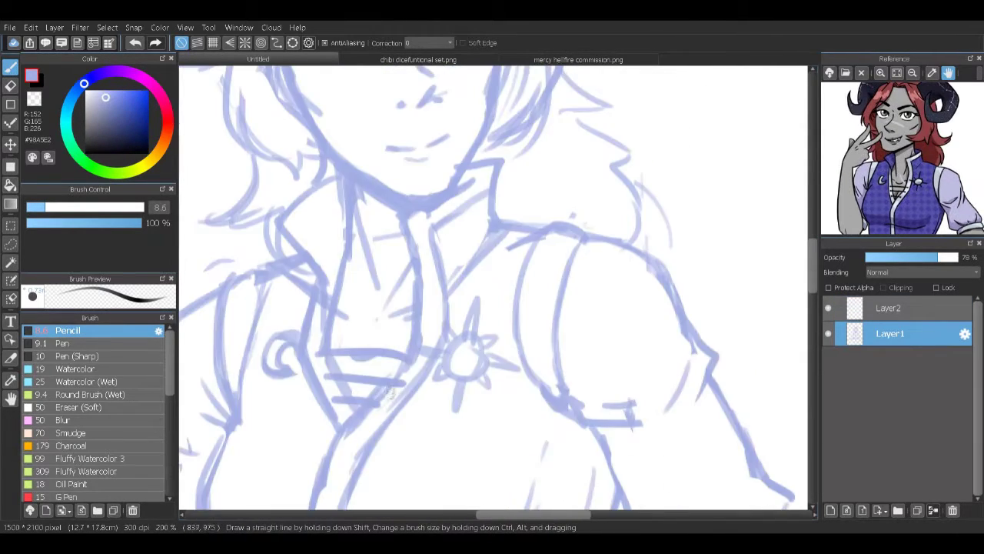
{"action": "left_click_drag", "start_coordinate": [359, 282], "coordinate": [494, 271]}
{"action": "left_click", "coordinate": [889, 307]}
{"action": "left_click", "coordinate": [63, 343]}
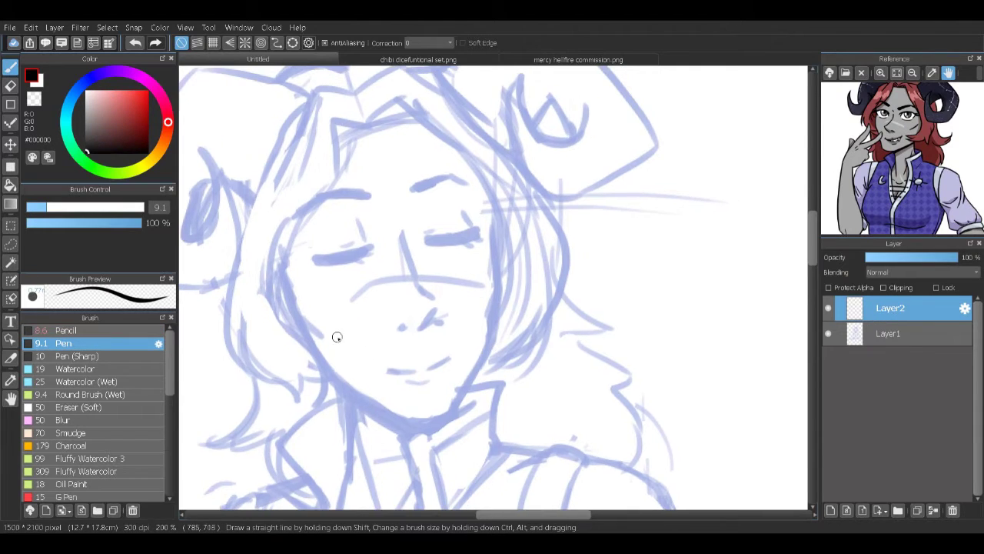
Step: Ink the face outline with the Pen at size 6.9, covering the cheekbone, both sides of the jaw and the chin
{"action": "scroll", "coordinate": [341, 325], "scroll_direction": "up", "scroll_amount": 2}
{"action": "mouse_move", "coordinate": [240, 217]}
{"action": "left_mouse_down"}
{"action": "mouse_move", "coordinate": [260, 286]}
{"action": "mouse_move", "coordinate": [298, 313]}
{"action": "left_mouse_up"}
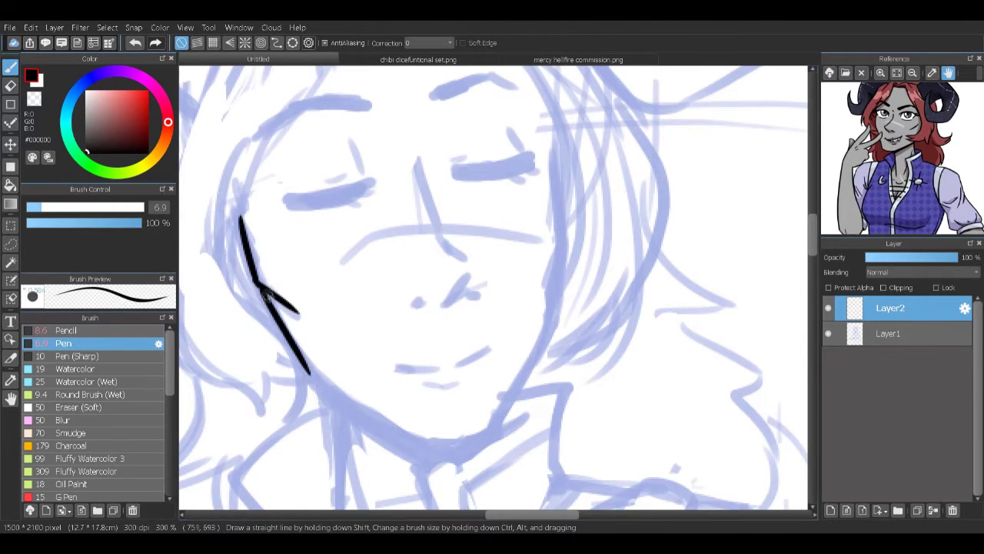
{"action": "left_click_drag", "start_coordinate": [260, 286], "coordinate": [424, 447]}
{"action": "mouse_move", "coordinate": [552, 171]}
{"action": "left_mouse_down"}
{"action": "mouse_move", "coordinate": [556, 279]}
{"action": "mouse_move", "coordinate": [546, 337]}
{"action": "mouse_move", "coordinate": [412, 454]}
{"action": "left_mouse_up"}
{"action": "left_click_drag", "start_coordinate": [503, 419], "coordinate": [415, 455]}
Step: Ink the mouth with its lower lip, plus the nose profile and nostrils
{"action": "left_click_drag", "start_coordinate": [391, 366], "coordinate": [444, 370]}
{"action": "left_click_drag", "start_coordinate": [457, 366], "coordinate": [496, 350]}
{"action": "left_click_drag", "start_coordinate": [425, 390], "coordinate": [478, 377]}
{"action": "key", "text": "ctrl+z"}
{"action": "scroll", "coordinate": [450, 340], "scroll_direction": "up", "scroll_amount": 2}
{"action": "mouse_move", "coordinate": [422, 219]}
{"action": "left_mouse_down"}
{"action": "mouse_move", "coordinate": [448, 307]}
{"action": "mouse_move", "coordinate": [470, 331]}
{"action": "mouse_move", "coordinate": [448, 373]}
{"action": "left_mouse_up"}
{"action": "left_click_drag", "start_coordinate": [419, 356], "coordinate": [434, 354]}
{"action": "left_click_drag", "start_coordinate": [466, 348], "coordinate": [481, 353]}
Step: Ink both closed eyes as thick lash lines and extend the face outline up to the temple
{"action": "left_click_drag", "start_coordinate": [379, 304], "coordinate": [407, 320]}
{"action": "left_click_drag", "start_coordinate": [316, 275], "coordinate": [405, 266]}
{"action": "left_click_drag", "start_coordinate": [485, 246], "coordinate": [558, 232]}
{"action": "key", "text": "ctrl+z"}
{"action": "left_click_drag", "start_coordinate": [486, 245], "coordinate": [567, 235]}
{"action": "left_click_drag", "start_coordinate": [570, 152], "coordinate": [588, 251]}
Step: Ink two thick arched eyebrows and trim their edges with the eraser so the outer ends taper
{"action": "mouse_move", "coordinate": [397, 178]}
{"action": "left_mouse_down"}
{"action": "mouse_move", "coordinate": [311, 183]}
{"action": "mouse_move", "coordinate": [285, 218]}
{"action": "mouse_move", "coordinate": [397, 174]}
{"action": "left_mouse_up"}
{"action": "key", "text": "e"}
{"action": "left_click_drag", "start_coordinate": [338, 188], "coordinate": [280, 219]}
{"action": "key", "text": "p"}
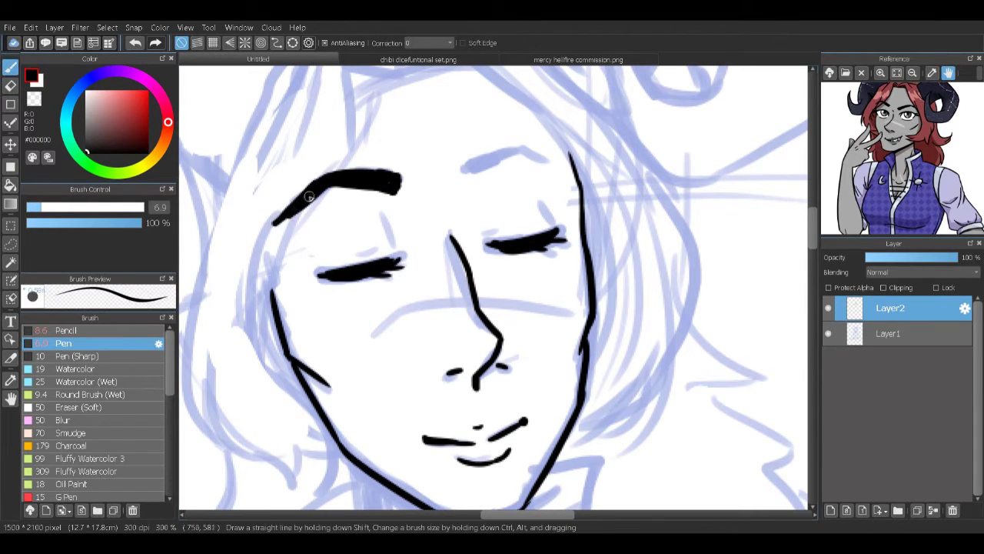
{"action": "mouse_move", "coordinate": [454, 182]}
{"action": "left_mouse_down"}
{"action": "mouse_move", "coordinate": [492, 161]}
{"action": "mouse_move", "coordinate": [538, 158]}
{"action": "mouse_move", "coordinate": [558, 171]}
{"action": "left_mouse_up"}
{"action": "key", "text": "e"}
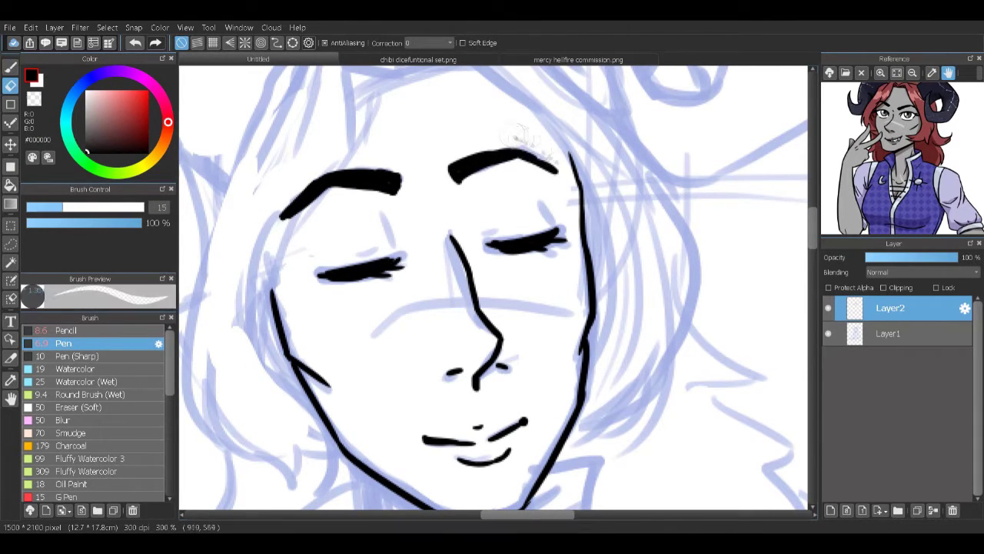
{"action": "key", "text": "p"}
{"action": "key", "text": "e"}
{"action": "mouse_move", "coordinate": [388, 178]}
{"action": "left_mouse_down"}
{"action": "mouse_move", "coordinate": [563, 174]}
{"action": "mouse_move", "coordinate": [573, 192]}
{"action": "mouse_move", "coordinate": [565, 196]}
{"action": "left_mouse_up"}
{"action": "key", "text": "p"}
Step: Ink short eyelid crease strokes above both closed eyes
{"action": "key", "text": "e"}
{"action": "key", "text": "p"}
{"action": "left_click_drag", "start_coordinate": [386, 224], "coordinate": [391, 251]}
{"action": "left_click_drag", "start_coordinate": [552, 221], "coordinate": [495, 234]}
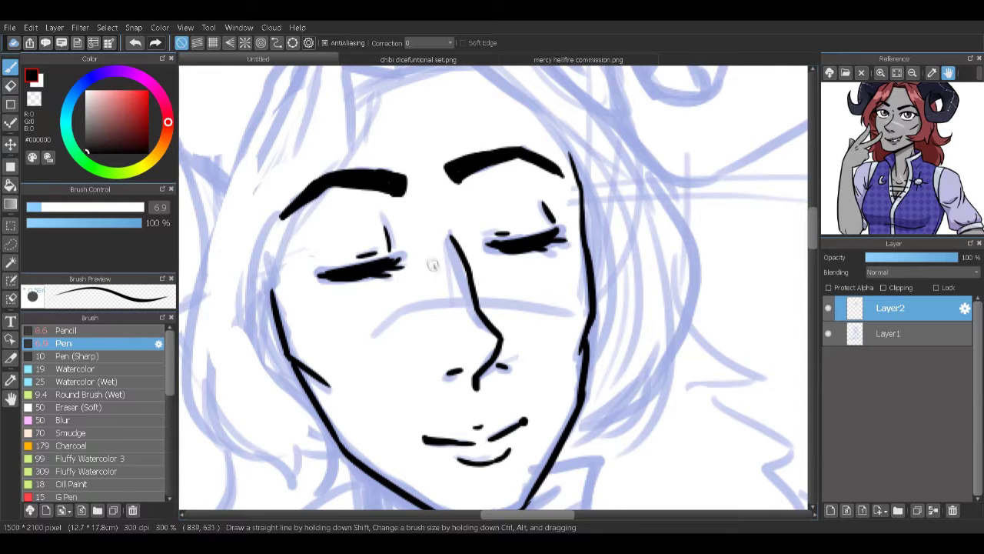
Step: Ink the neck lines and the collar's raised edges, meeting in a V-shaped neckline
{"action": "scroll", "coordinate": [460, 239], "scroll_direction": "down", "scroll_amount": 5}
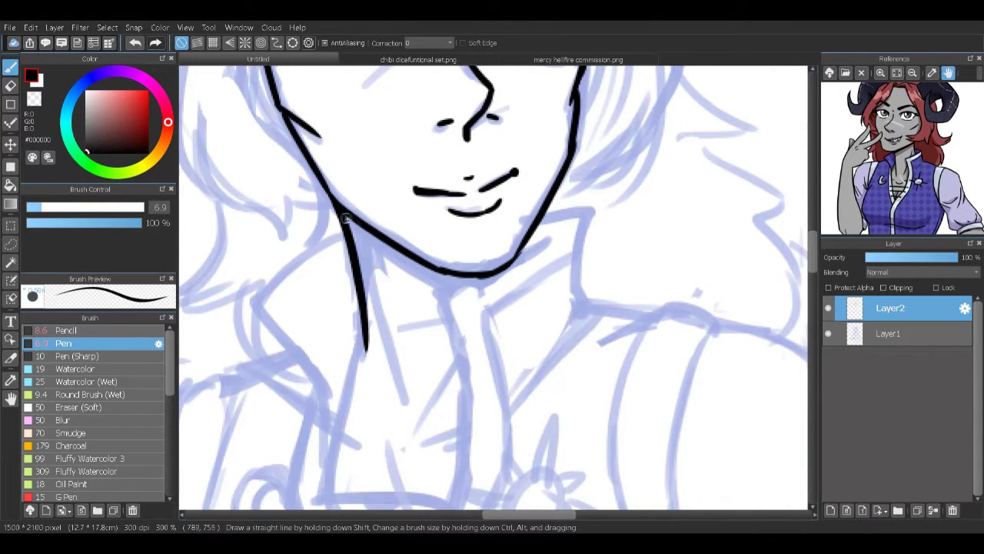
{"action": "mouse_move", "coordinate": [338, 204]}
{"action": "left_mouse_down"}
{"action": "mouse_move", "coordinate": [390, 404]}
{"action": "mouse_move", "coordinate": [345, 351]}
{"action": "mouse_move", "coordinate": [335, 427]}
{"action": "left_mouse_up"}
{"action": "key", "text": "ctrl+z"}
{"action": "left_click_drag", "start_coordinate": [355, 261], "coordinate": [416, 439]}
{"action": "key", "text": "ctrl+z"}
{"action": "left_click_drag", "start_coordinate": [357, 311], "coordinate": [381, 407]}
{"action": "mouse_move", "coordinate": [346, 229]}
{"action": "left_mouse_down"}
{"action": "mouse_move", "coordinate": [329, 425]}
{"action": "mouse_move", "coordinate": [362, 492]}
{"action": "mouse_move", "coordinate": [452, 381]}
{"action": "mouse_move", "coordinate": [428, 206]}
{"action": "mouse_move", "coordinate": [546, 143]}
{"action": "left_mouse_up"}
{"action": "scroll", "coordinate": [329, 425], "scroll_direction": "down", "scroll_amount": 3}
Step: Block in the shadow between the chin and the collar with solid black
{"action": "mouse_move", "coordinate": [350, 131]}
{"action": "left_mouse_down"}
{"action": "mouse_move", "coordinate": [442, 192]}
{"action": "mouse_move", "coordinate": [467, 184]}
{"action": "mouse_move", "coordinate": [430, 199]}
{"action": "left_mouse_up"}
{"action": "key", "text": "e"}
{"action": "key", "text": "b"}
Step: Ink the collar's folded flap beside the sun emblem, then the collarbones and the small curve at the throat's base
{"action": "left_click_drag", "start_coordinate": [538, 115], "coordinate": [598, 122]}
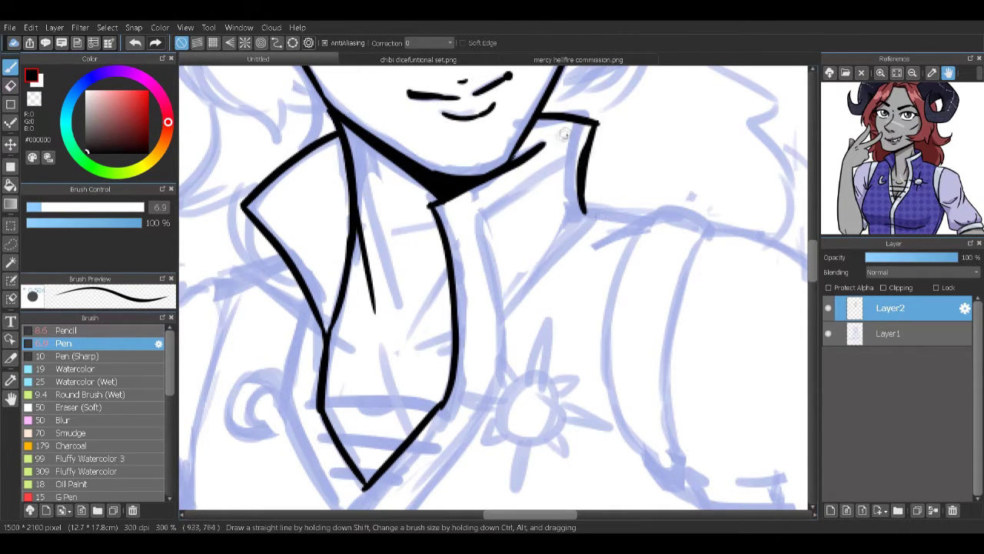
{"action": "mouse_move", "coordinate": [588, 175]}
{"action": "left_mouse_down"}
{"action": "mouse_move", "coordinate": [471, 225]}
{"action": "mouse_move", "coordinate": [418, 279]}
{"action": "mouse_move", "coordinate": [405, 329]}
{"action": "left_mouse_up"}
{"action": "scroll", "coordinate": [492, 307], "scroll_direction": "down", "scroll_amount": 2}
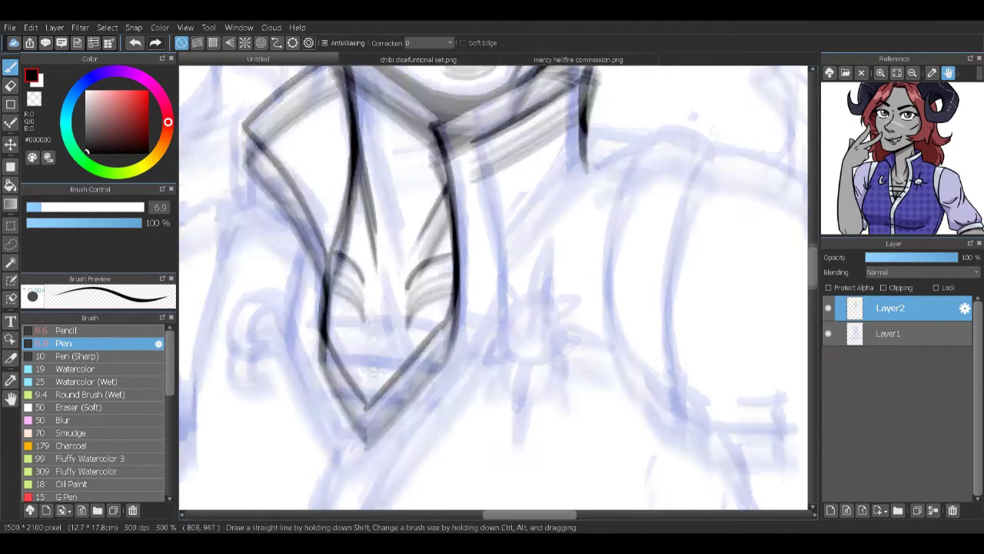
{"action": "left_click_drag", "start_coordinate": [359, 353], "coordinate": [402, 352]}
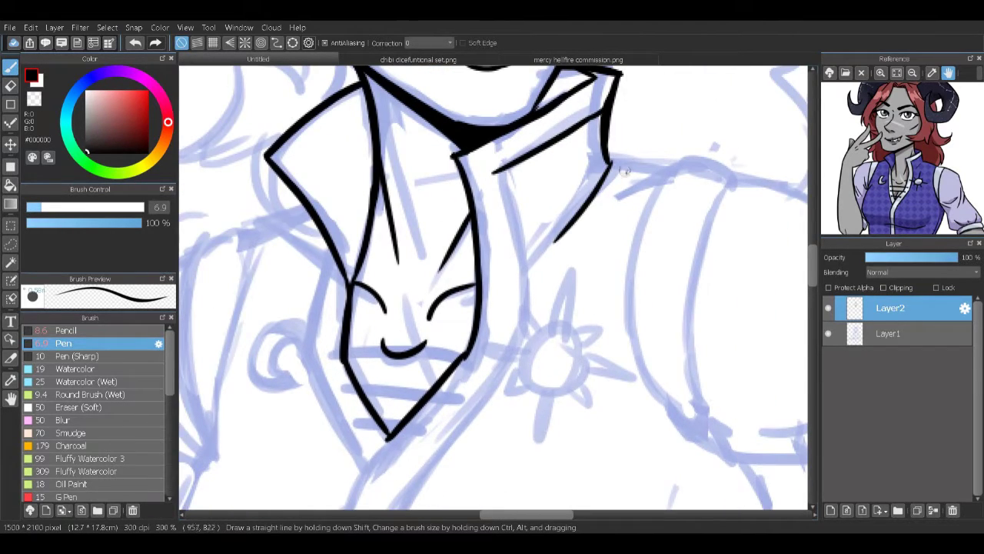
Step: Ink the shoulder line and armhole beside the collar, then the upper outline of the character's right sleeve
{"action": "left_click_drag", "start_coordinate": [626, 170], "coordinate": [460, 119]}
{"action": "mouse_move", "coordinate": [554, 400]}
{"action": "left_mouse_down"}
{"action": "mouse_move", "coordinate": [538, 200]}
{"action": "mouse_move", "coordinate": [591, 132]}
{"action": "mouse_move", "coordinate": [496, 138]}
{"action": "mouse_move", "coordinate": [555, 400]}
{"action": "left_mouse_up"}
{"action": "key", "text": "e"}
{"action": "key", "text": "p"}
{"action": "left_click_drag", "start_coordinate": [292, 192], "coordinate": [657, 200]}
{"action": "mouse_move", "coordinate": [436, 202]}
{"action": "left_mouse_down"}
{"action": "mouse_move", "coordinate": [394, 405]}
{"action": "mouse_move", "coordinate": [375, 220]}
{"action": "mouse_move", "coordinate": [440, 193]}
{"action": "left_mouse_up"}
{"action": "mouse_move", "coordinate": [375, 219]}
{"action": "left_mouse_down"}
{"action": "mouse_move", "coordinate": [304, 273]}
{"action": "mouse_move", "coordinate": [290, 408]}
{"action": "left_mouse_up"}
{"action": "scroll", "coordinate": [492, 292], "scroll_direction": "down", "scroll_amount": 1}
{"action": "left_click_drag", "start_coordinate": [334, 215], "coordinate": [288, 450]}
{"action": "left_click_drag", "start_coordinate": [307, 404], "coordinate": [357, 423]}
Step: Ink the lower contours of the puffed sleeve on the character's right arm
{"action": "scroll", "coordinate": [492, 292], "scroll_direction": "down", "scroll_amount": 3}
{"action": "mouse_move", "coordinate": [396, 192]}
{"action": "left_mouse_down"}
{"action": "mouse_move", "coordinate": [332, 311]}
{"action": "mouse_move", "coordinate": [372, 392]}
{"action": "left_mouse_up"}
{"action": "key", "text": "ctrl+z"}
{"action": "left_click_drag", "start_coordinate": [343, 293], "coordinate": [424, 452]}
{"action": "scroll", "coordinate": [292, 278], "scroll_direction": "down", "scroll_amount": 2}
{"action": "mouse_move", "coordinate": [314, 186]}
{"action": "left_mouse_down"}
{"action": "mouse_move", "coordinate": [300, 396]}
{"action": "mouse_move", "coordinate": [281, 372]}
{"action": "left_mouse_up"}
{"action": "key", "text": "ctrl+z"}
{"action": "scroll", "coordinate": [410, 370], "scroll_direction": "down", "scroll_amount": 1}
{"action": "key", "text": "ctrl+z"}
Step: Ink the gather creases and rolled cuff at the end of the right sleeve, with the vest's adjoining side edge
{"action": "left_click_drag", "start_coordinate": [407, 319], "coordinate": [401, 347]}
{"action": "left_click_drag", "start_coordinate": [431, 299], "coordinate": [426, 360]}
{"action": "key", "text": "ctrl+z"}
{"action": "scroll", "coordinate": [427, 360], "scroll_direction": "down", "scroll_amount": 2}
{"action": "mouse_move", "coordinate": [352, 268]}
{"action": "left_mouse_down"}
{"action": "mouse_move", "coordinate": [366, 289]}
{"action": "mouse_move", "coordinate": [484, 290]}
{"action": "mouse_move", "coordinate": [475, 264]}
{"action": "left_mouse_up"}
{"action": "key", "text": "ctrl+z"}
{"action": "mouse_move", "coordinate": [470, 209]}
{"action": "left_mouse_down"}
{"action": "mouse_move", "coordinate": [494, 287]}
{"action": "mouse_move", "coordinate": [491, 413]}
{"action": "left_mouse_up"}
{"action": "key", "text": "ctrl+z"}
Step: Ink the contours and muscle line of the character's right forearm, from the cuff towards the wrist
{"action": "scroll", "coordinate": [490, 414], "scroll_direction": "down", "scroll_amount": 5}
{"action": "left_click_drag", "start_coordinate": [498, 169], "coordinate": [390, 354]}
{"action": "scroll", "coordinate": [390, 354], "scroll_direction": "up", "scroll_amount": 3}
{"action": "left_click_drag", "start_coordinate": [415, 202], "coordinate": [332, 392]}
{"action": "key", "text": "ctrl+z"}
{"action": "left_click_drag", "start_coordinate": [376, 284], "coordinate": [334, 388]}
{"action": "scroll", "coordinate": [334, 387], "scroll_direction": "down", "scroll_amount": 2}
{"action": "scroll", "coordinate": [354, 307], "scroll_direction": "down", "scroll_amount": 3}
{"action": "left_click_drag", "start_coordinate": [386, 240], "coordinate": [329, 364]}
{"action": "scroll", "coordinate": [353, 307], "scroll_direction": "up", "scroll_amount": 3}
{"action": "left_click_drag", "start_coordinate": [433, 273], "coordinate": [391, 329]}
Step: Ink the wrist, back of the hand, thumb and curled fingers of the right hand gripping the sword
{"action": "scroll", "coordinate": [461, 269], "scroll_direction": "down", "scroll_amount": 4}
{"action": "mouse_move", "coordinate": [550, 71]}
{"action": "left_mouse_down"}
{"action": "mouse_move", "coordinate": [496, 223]}
{"action": "mouse_move", "coordinate": [357, 307]}
{"action": "mouse_move", "coordinate": [408, 353]}
{"action": "left_mouse_up"}
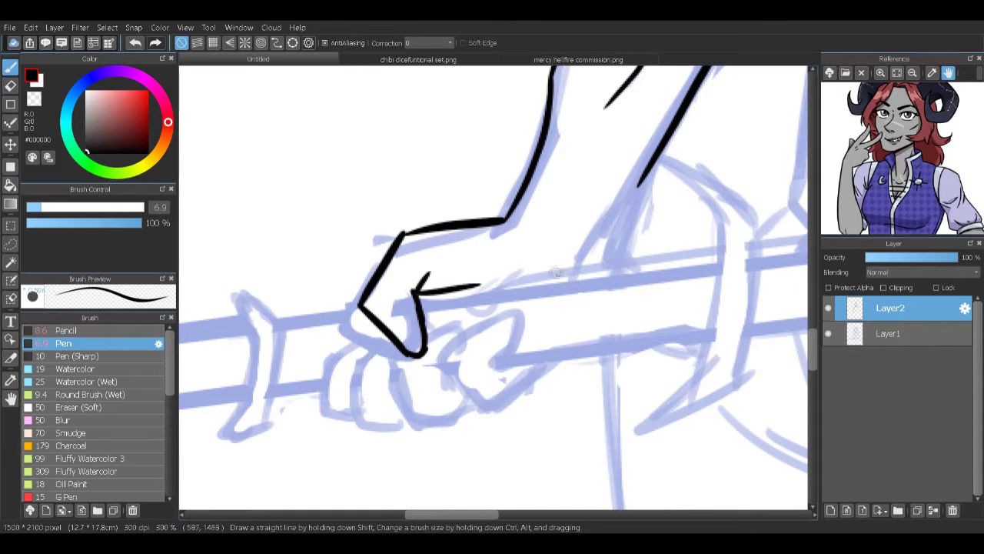
{"action": "left_click_drag", "start_coordinate": [639, 184], "coordinate": [569, 284]}
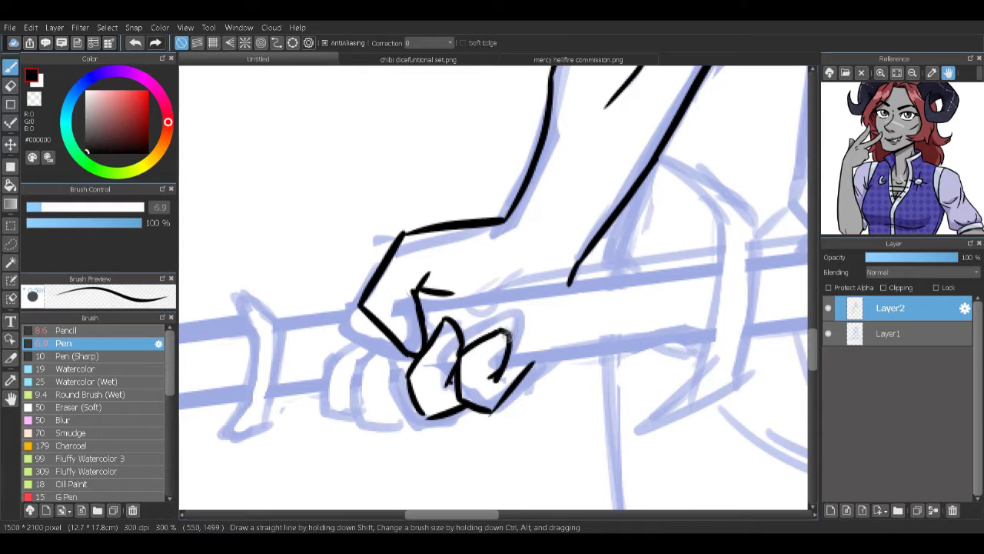
{"action": "mouse_move", "coordinate": [419, 415]}
{"action": "left_mouse_down"}
{"action": "mouse_move", "coordinate": [396, 423]}
{"action": "mouse_move", "coordinate": [370, 381]}
{"action": "left_mouse_up"}
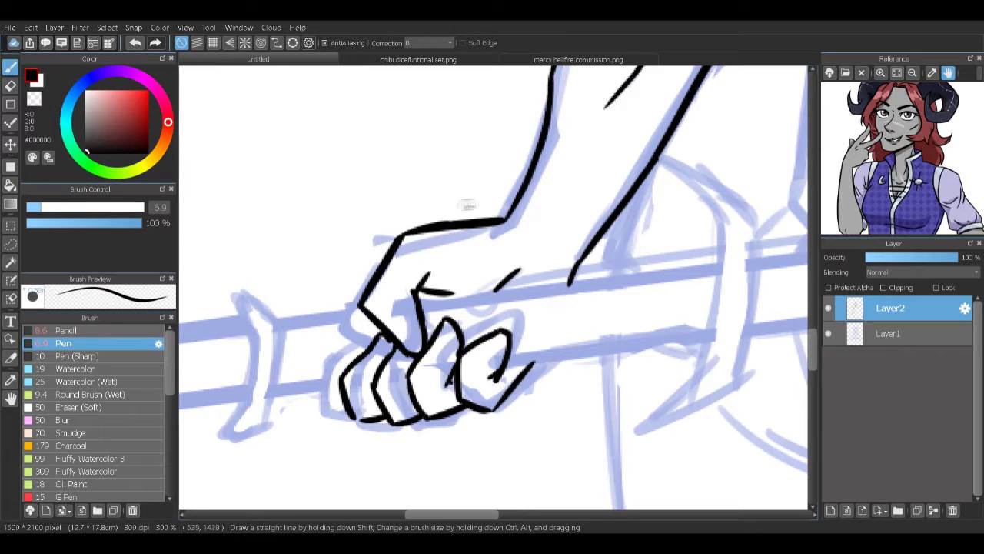
{"action": "key", "text": "e"}
{"action": "key", "text": "b"}
Step: Ink the shoulder line and armhole trim on the character's left side
{"action": "scroll", "coordinate": [475, 359], "scroll_direction": "right", "scroll_amount": 5}
{"action": "scroll", "coordinate": [475, 359], "scroll_direction": "up", "scroll_amount": 5}
{"action": "left_click_drag", "start_coordinate": [478, 124], "coordinate": [621, 296]}
{"action": "left_click_drag", "start_coordinate": [584, 184], "coordinate": [638, 369]}
{"action": "left_click_drag", "start_coordinate": [615, 307], "coordinate": [489, 375]}
Step: Ink the left sleeve's puffed outline, its gather creases and the rolled cuff
{"action": "scroll", "coordinate": [492, 292], "scroll_direction": "down", "scroll_amount": 4}
{"action": "scroll", "coordinate": [492, 292], "scroll_direction": "right", "scroll_amount": 1}
{"action": "left_click_drag", "start_coordinate": [419, 231], "coordinate": [553, 440]}
{"action": "left_click_drag", "start_coordinate": [592, 157], "coordinate": [677, 380]}
{"action": "left_click_drag", "start_coordinate": [513, 398], "coordinate": [607, 408]}
{"action": "left_click_drag", "start_coordinate": [662, 333], "coordinate": [644, 392]}
{"action": "scroll", "coordinate": [566, 421], "scroll_direction": "down", "scroll_amount": 3}
{"action": "mouse_move", "coordinate": [531, 354]}
{"action": "left_mouse_down"}
{"action": "mouse_move", "coordinate": [685, 297]}
{"action": "mouse_move", "coordinate": [526, 361]}
{"action": "left_mouse_up"}
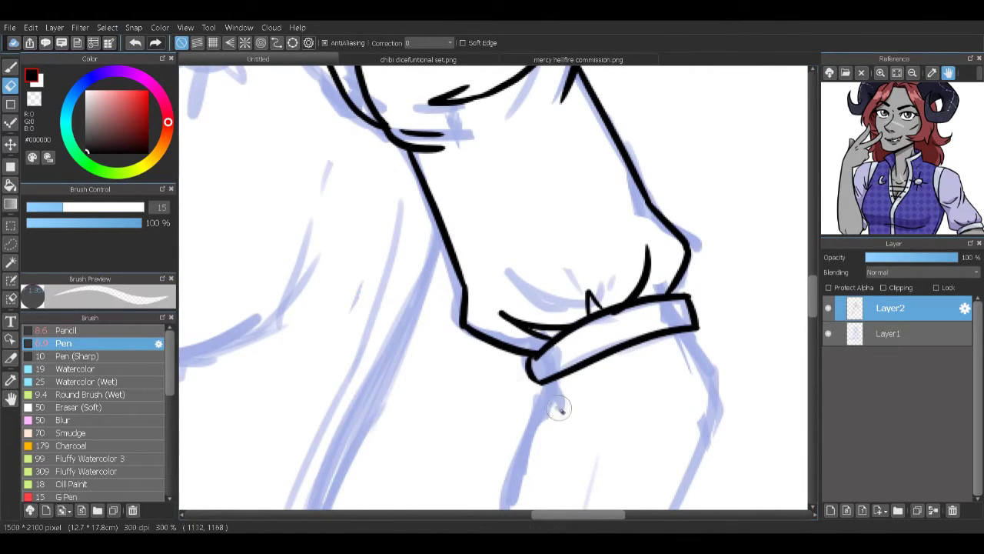
Step: Ink the hair strands framing the face on the character's right side, from the forehead past the eyebrow
{"action": "scroll", "coordinate": [523, 185], "scroll_direction": "up", "scroll_amount": 10}
{"action": "mouse_move", "coordinate": [503, 101]}
{"action": "left_mouse_down"}
{"action": "mouse_move", "coordinate": [355, 106]}
{"action": "mouse_move", "coordinate": [361, 97]}
{"action": "mouse_move", "coordinate": [363, 192]}
{"action": "mouse_move", "coordinate": [275, 426]}
{"action": "left_mouse_up"}
{"action": "key", "text": "ctrl+z"}
{"action": "key", "text": "ctrl+z"}
{"action": "key", "text": "ctrl+y"}
{"action": "scroll", "coordinate": [492, 285], "scroll_direction": "up", "scroll_amount": 3}
{"action": "left_click_drag", "start_coordinate": [384, 138], "coordinate": [311, 231]}
{"action": "left_click_drag", "start_coordinate": [322, 169], "coordinate": [300, 275]}
{"action": "scroll", "coordinate": [336, 108], "scroll_direction": "down", "scroll_amount": 3}
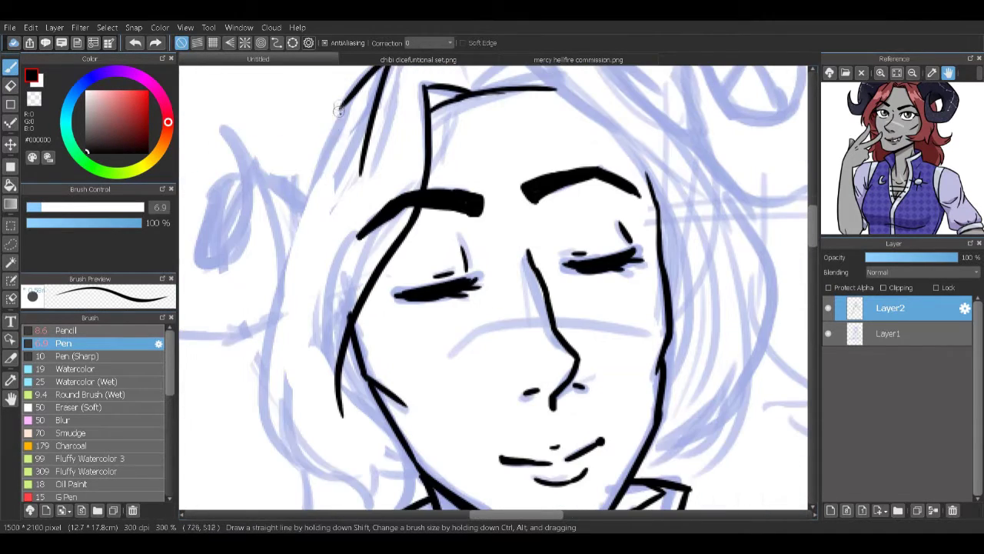
Step: Ink the outer contour, curled pointed tip and inner strands of the hair lock beside the right cheek
{"action": "left_click_drag", "start_coordinate": [333, 113], "coordinate": [254, 384]}
{"action": "scroll", "coordinate": [254, 384], "scroll_direction": "down", "scroll_amount": 3}
{"action": "left_click_drag", "start_coordinate": [289, 284], "coordinate": [231, 361]}
{"action": "left_click_drag", "start_coordinate": [246, 269], "coordinate": [249, 311]}
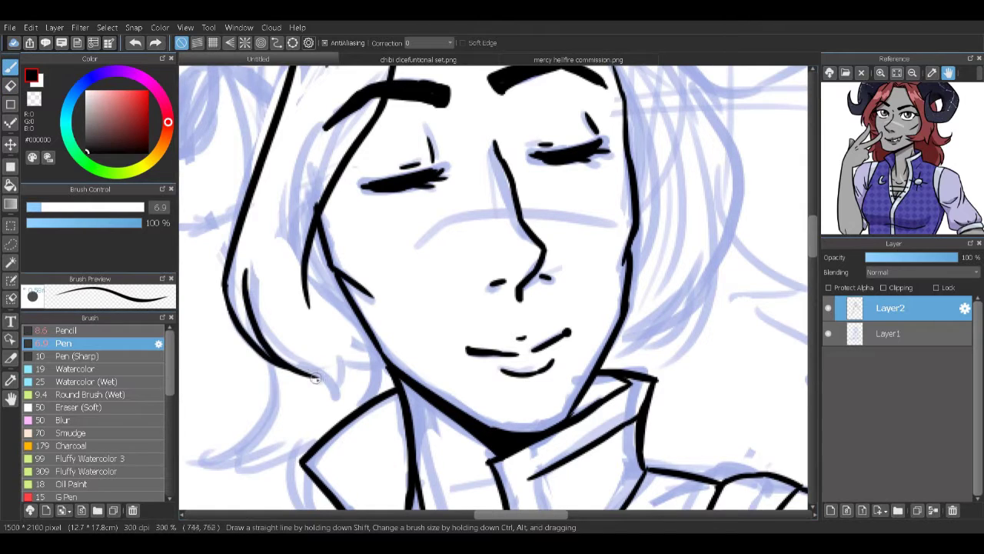
{"action": "left_click_drag", "start_coordinate": [323, 323], "coordinate": [353, 403]}
{"action": "scroll", "coordinate": [305, 311], "scroll_direction": "up", "scroll_amount": 2}
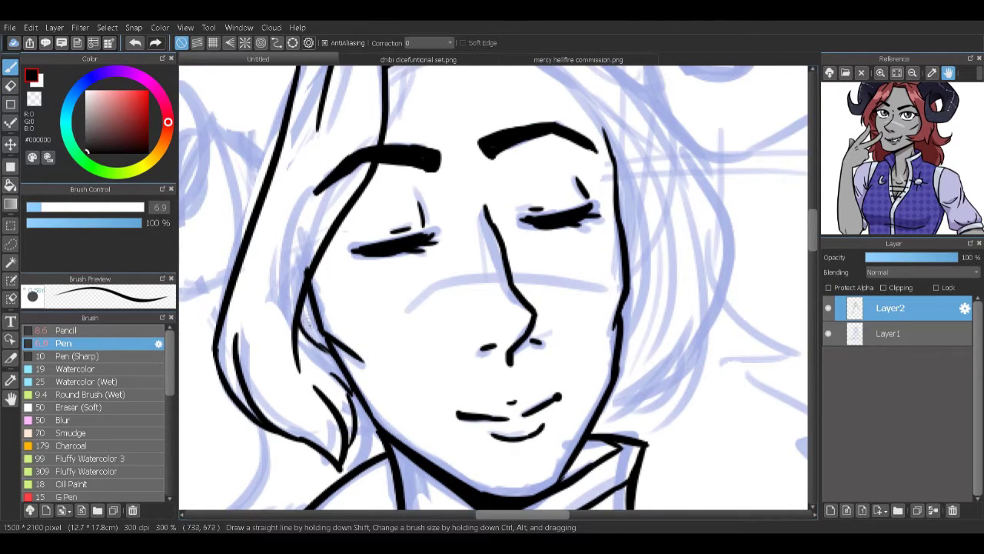
Step: Ink the parting and front tufts above the forehead, then the outer hair contour on the character's left side
{"action": "scroll", "coordinate": [596, 378], "scroll_direction": "up", "scroll_amount": 3}
{"action": "left_click_drag", "start_coordinate": [496, 107], "coordinate": [308, 346]}
{"action": "mouse_move", "coordinate": [485, 130]}
{"action": "left_mouse_down"}
{"action": "mouse_move", "coordinate": [557, 180]}
{"action": "mouse_move", "coordinate": [649, 304]}
{"action": "left_mouse_up"}
{"action": "scroll", "coordinate": [650, 303], "scroll_direction": "up", "scroll_amount": 3}
{"action": "left_click_drag", "start_coordinate": [435, 213], "coordinate": [569, 219]}
{"action": "scroll", "coordinate": [515, 171], "scroll_direction": "down", "scroll_amount": 5}
{"action": "left_click_drag", "start_coordinate": [600, 251], "coordinate": [637, 407]}
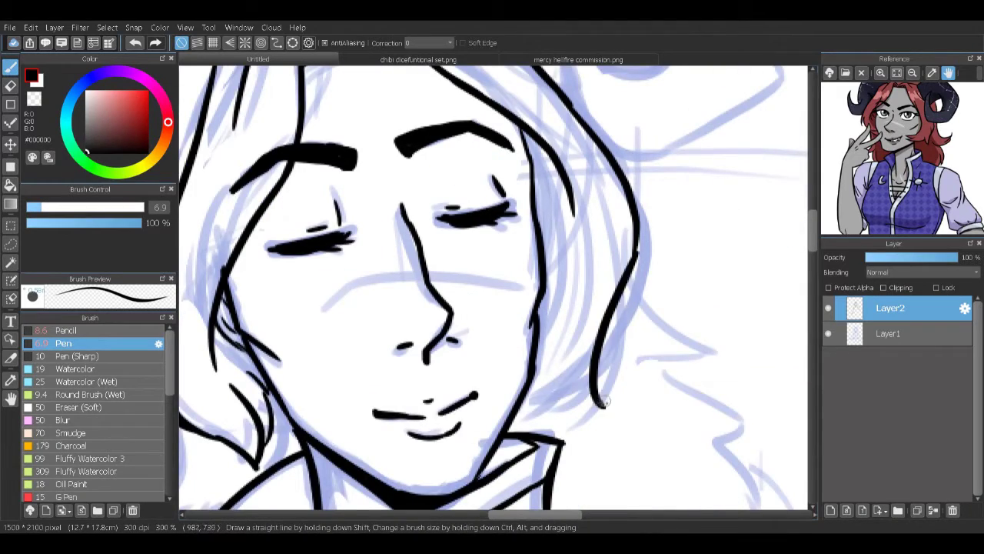
Step: Ink the pointed tip and inner strands of the hair lock beside the left cheek
{"action": "scroll", "coordinate": [615, 346], "scroll_direction": "down", "scroll_amount": 1}
{"action": "left_click_drag", "start_coordinate": [644, 319], "coordinate": [592, 375]}
{"action": "scroll", "coordinate": [492, 289], "scroll_direction": "up", "scroll_amount": 1}
{"action": "left_click_drag", "start_coordinate": [615, 175], "coordinate": [626, 308]}
{"action": "left_click_drag", "start_coordinate": [684, 285], "coordinate": [661, 394]}
{"action": "key", "text": "ctrl+z"}
{"action": "left_click_drag", "start_coordinate": [688, 258], "coordinate": [660, 382]}
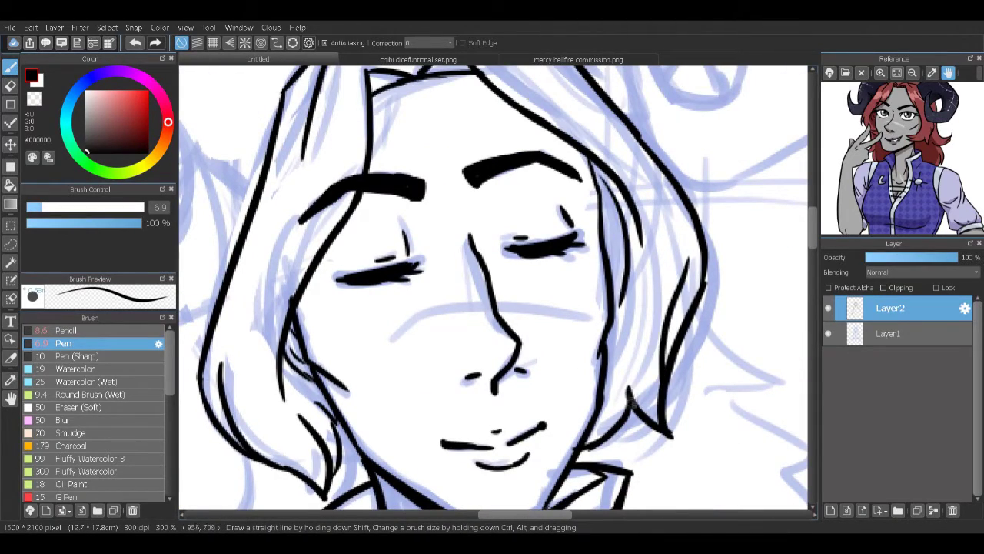
{"action": "left_click_drag", "start_coordinate": [638, 329], "coordinate": [626, 398]}
Step: Clean up line ends near the ear and ink the wavy crown of the hair behind the front tufts
{"action": "scroll", "coordinate": [492, 288], "scroll_direction": "up", "scroll_amount": 2}
{"action": "scroll", "coordinate": [492, 288], "scroll_direction": "down", "scroll_amount": 2}
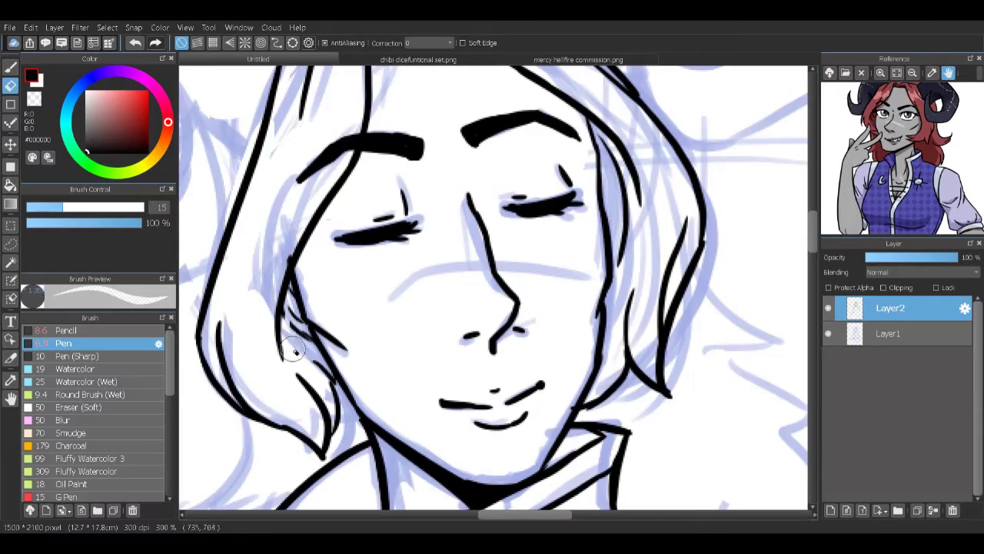
{"action": "scroll", "coordinate": [492, 288], "scroll_direction": "down", "scroll_amount": 2}
{"action": "scroll", "coordinate": [437, 353], "scroll_direction": "up", "scroll_amount": 5}
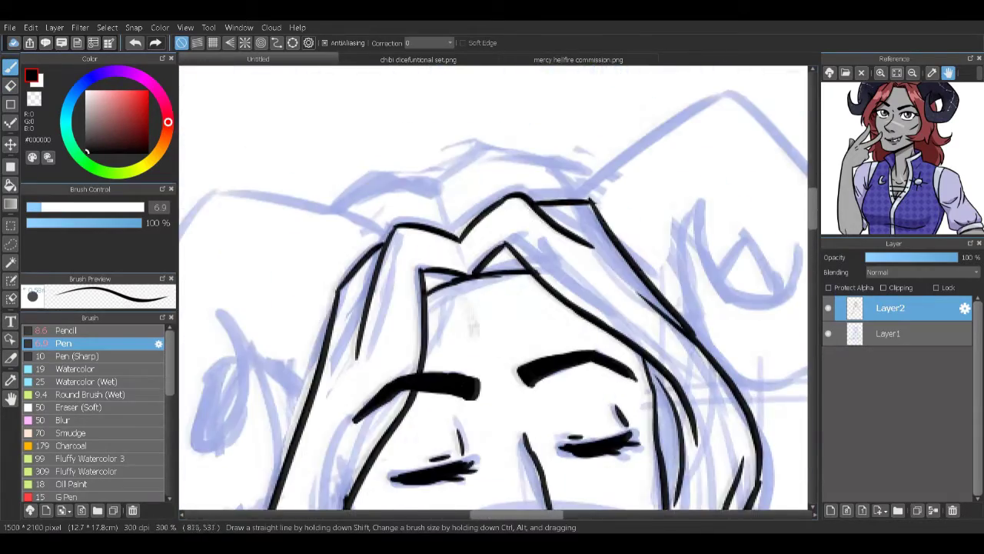
{"action": "scroll", "coordinate": [437, 354], "scroll_direction": "down", "scroll_amount": 1}
{"action": "scroll", "coordinate": [437, 353], "scroll_direction": "down", "scroll_amount": 1}
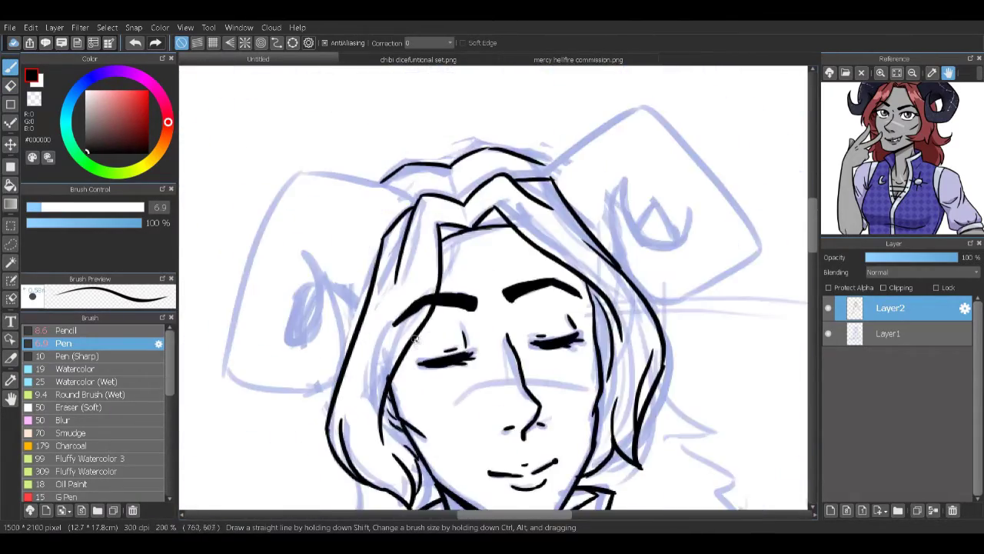
{"action": "scroll", "coordinate": [437, 354], "scroll_direction": "down", "scroll_amount": 4}
{"action": "scroll", "coordinate": [500, 319], "scroll_direction": "up", "scroll_amount": 5}
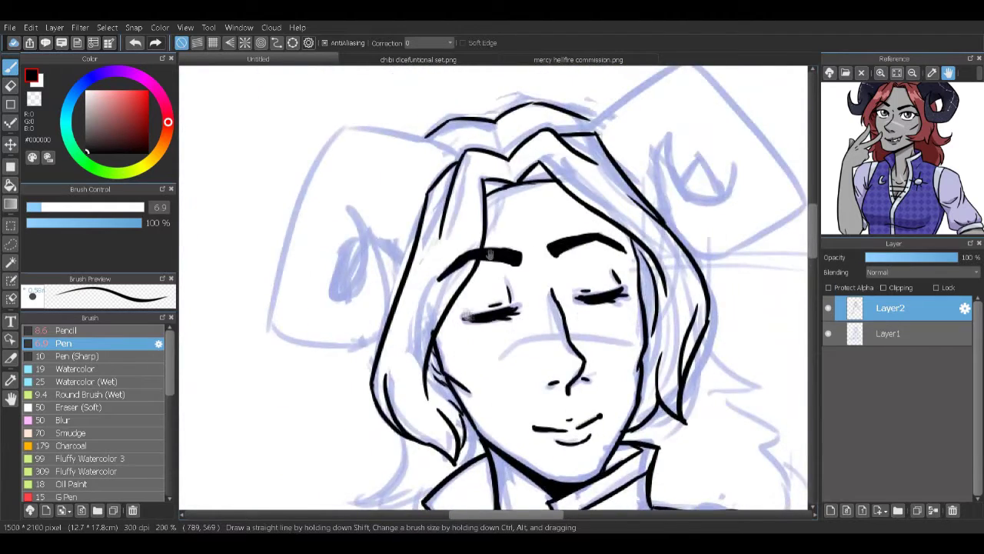
Step: Ink the outline and inner spiral of the horn on the character's right side
{"action": "scroll", "coordinate": [522, 181], "scroll_direction": "up", "scroll_amount": 2}
{"action": "mouse_move", "coordinate": [523, 183]}
{"action": "left_mouse_down"}
{"action": "mouse_move", "coordinate": [251, 400]}
{"action": "mouse_move", "coordinate": [381, 462]}
{"action": "mouse_move", "coordinate": [425, 368]}
{"action": "left_mouse_up"}
{"action": "mouse_move", "coordinate": [351, 244]}
{"action": "left_mouse_down"}
{"action": "mouse_move", "coordinate": [423, 361]}
{"action": "mouse_move", "coordinate": [327, 401]}
{"action": "left_mouse_up"}
{"action": "left_click_drag", "start_coordinate": [353, 319], "coordinate": [350, 384]}
{"action": "key", "text": "ctrl+z"}
{"action": "key", "text": "ctrl+z"}
{"action": "left_click_drag", "start_coordinate": [361, 293], "coordinate": [350, 388]}
{"action": "mouse_move", "coordinate": [350, 295]}
{"action": "left_mouse_down"}
{"action": "mouse_move", "coordinate": [423, 296]}
{"action": "mouse_move", "coordinate": [461, 339]}
{"action": "left_mouse_up"}
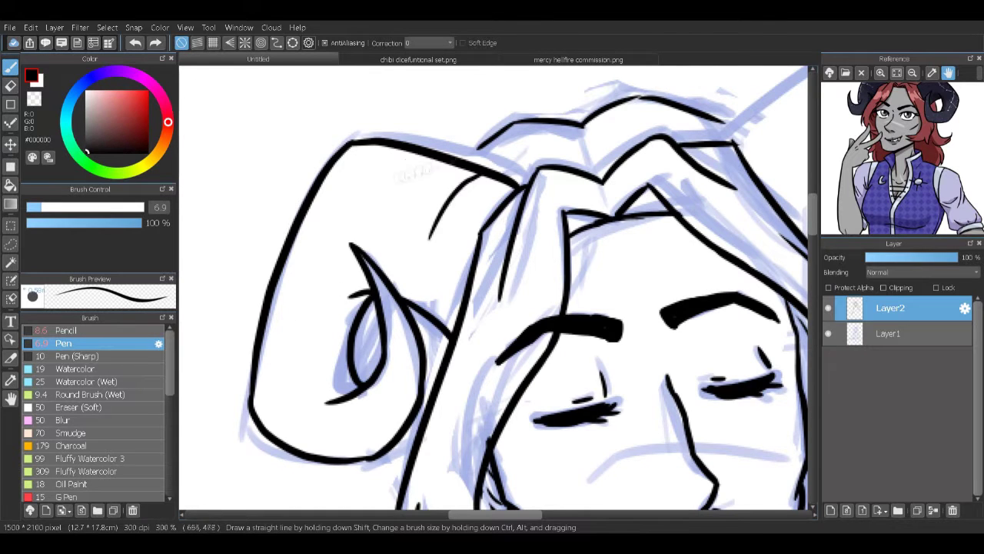
Step: Hide the side panels and ink the outline and first inner curve of the horn on the character's left side
{"action": "left_click_drag", "start_coordinate": [606, 201], "coordinate": [562, 214]}
{"action": "key", "text": "Tab"}
{"action": "left_click_drag", "start_coordinate": [624, 336], "coordinate": [558, 366]}
{"action": "mouse_move", "coordinate": [507, 189]}
{"action": "left_mouse_down"}
{"action": "mouse_move", "coordinate": [652, 88]}
{"action": "mouse_move", "coordinate": [821, 306]}
{"action": "left_mouse_up"}
{"action": "mouse_move", "coordinate": [611, 278]}
{"action": "left_mouse_down"}
{"action": "mouse_move", "coordinate": [704, 371]}
{"action": "mouse_move", "coordinate": [817, 269]}
{"action": "left_mouse_up"}
{"action": "mouse_move", "coordinate": [652, 169]}
{"action": "left_mouse_down"}
{"action": "mouse_move", "coordinate": [638, 286]}
{"action": "mouse_move", "coordinate": [721, 282]}
{"action": "left_mouse_up"}
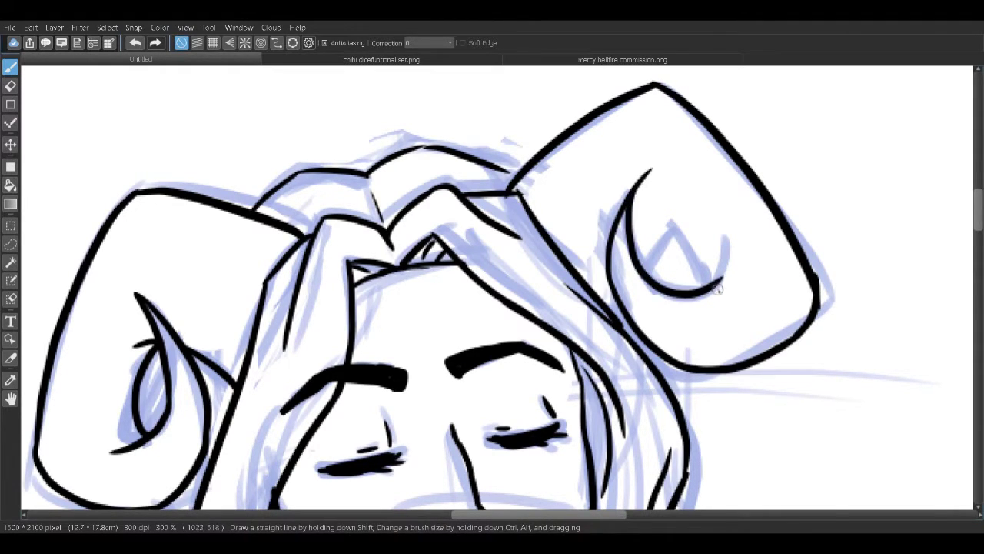
Step: Redo the inner curl of the left horn as a closed spiral and clean up its line ends
{"action": "key", "text": "ctrl+z"}
{"action": "left_click_drag", "start_coordinate": [640, 281], "coordinate": [738, 281]}
{"action": "left_click_drag", "start_coordinate": [696, 222], "coordinate": [713, 300]}
{"action": "left_click_drag", "start_coordinate": [643, 265], "coordinate": [700, 221]}
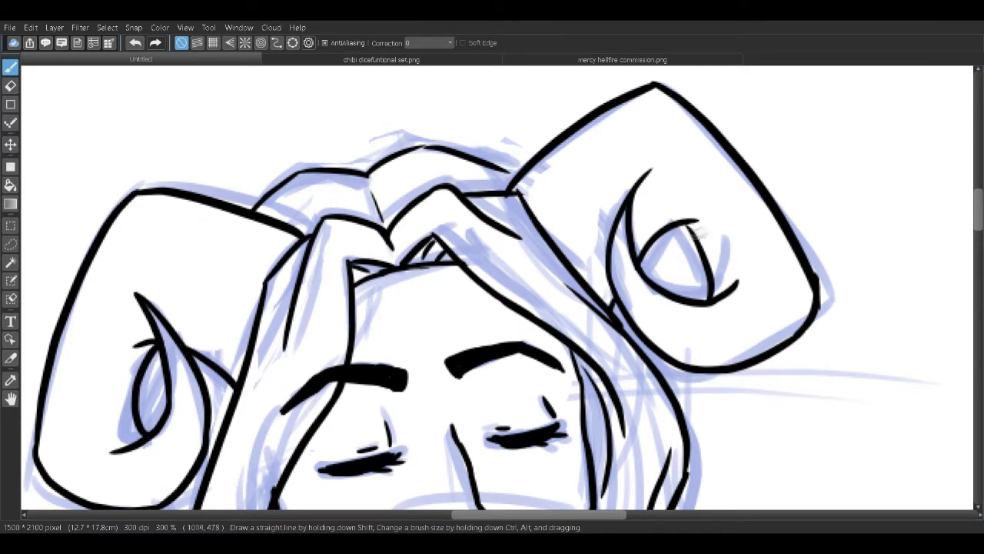
{"action": "key", "text": "e"}
{"action": "left_click_drag", "start_coordinate": [650, 165], "coordinate": [620, 161]}
{"action": "left_click_drag", "start_coordinate": [674, 353], "coordinate": [682, 286]}
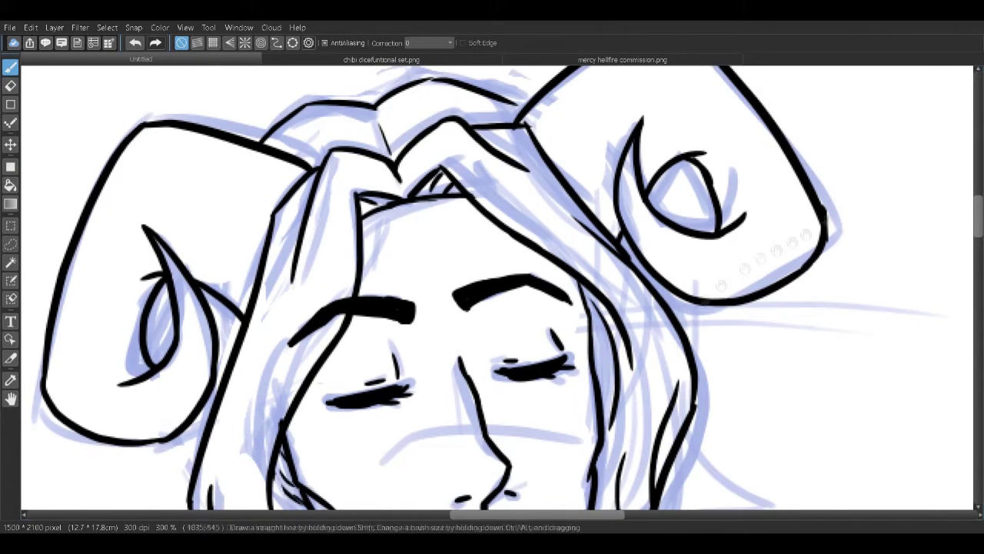
{"action": "left_click_drag", "start_coordinate": [830, 283], "coordinate": [861, 318]}
{"action": "key", "text": "b"}
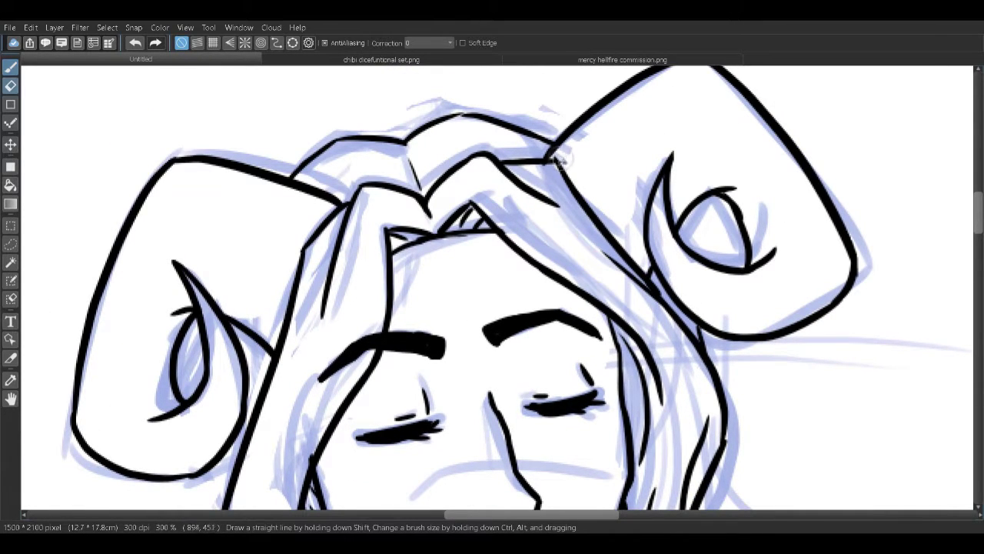
Step: Ink the flicked hair ends behind the collar on the character's right side
{"action": "scroll", "coordinate": [569, 163], "scroll_direction": "down", "scroll_amount": 4}
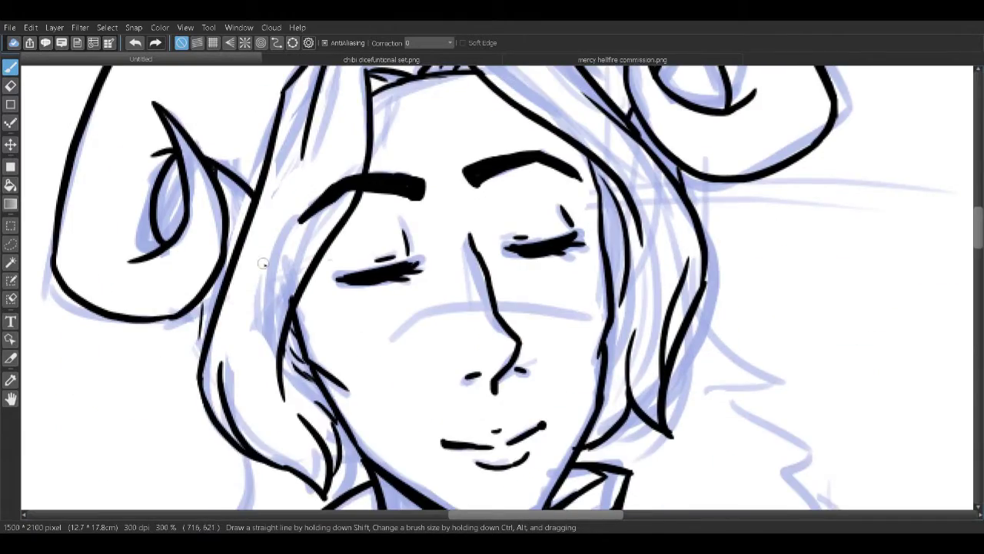
{"action": "scroll", "coordinate": [352, 295], "scroll_direction": "down", "scroll_amount": 2}
{"action": "scroll", "coordinate": [253, 322], "scroll_direction": "down", "scroll_amount": 2}
{"action": "left_click_drag", "start_coordinate": [269, 349], "coordinate": [232, 381]}
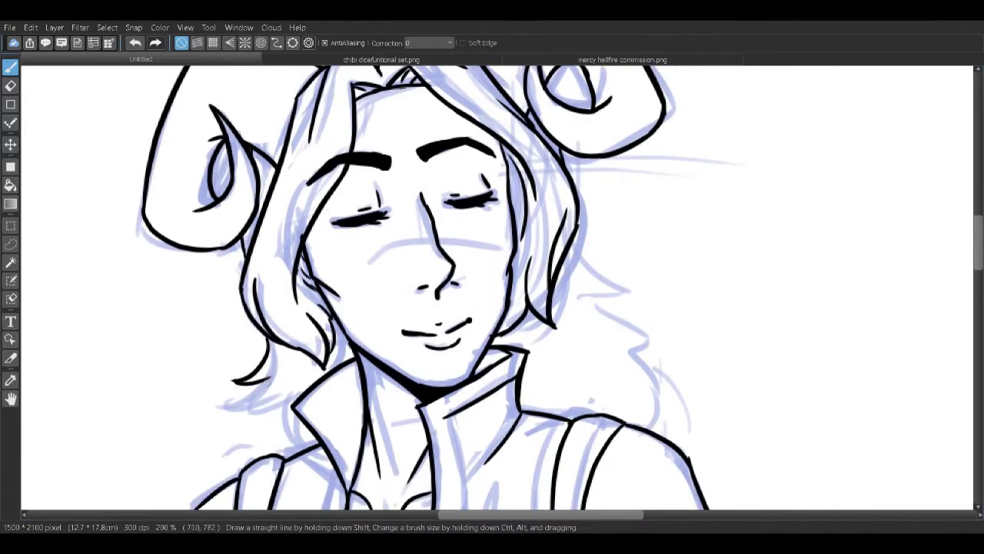
Step: Ink the jagged back hair on the character's left side, from the cheek lock down to the shoulder
{"action": "scroll", "coordinate": [205, 387], "scroll_direction": "up", "scroll_amount": 2}
{"action": "left_click_drag", "start_coordinate": [542, 306], "coordinate": [595, 337]}
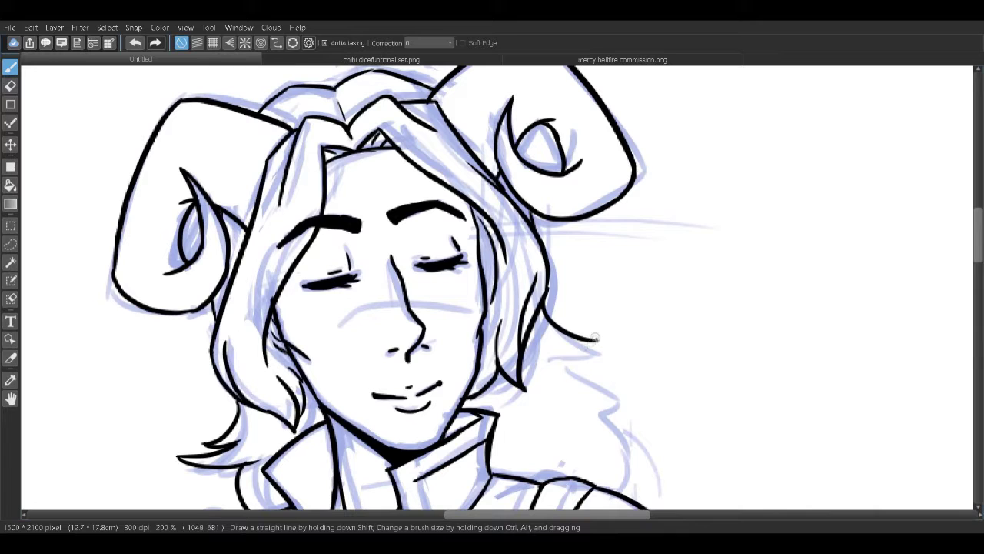
{"action": "scroll", "coordinate": [584, 267], "scroll_direction": "down", "scroll_amount": 2}
{"action": "key", "text": "e"}
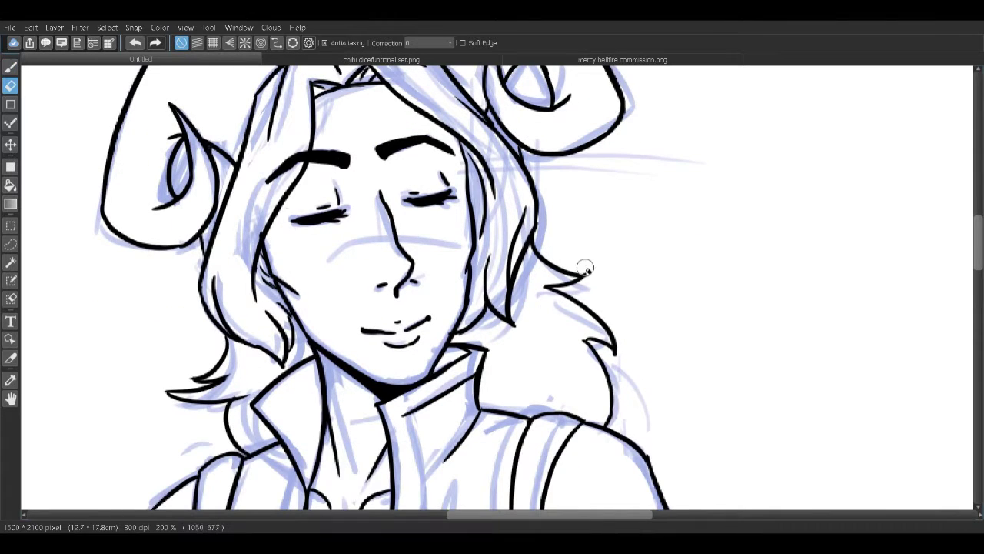
{"action": "key", "text": "b"}
{"action": "left_click_drag", "start_coordinate": [590, 423], "coordinate": [575, 390]}
{"action": "key", "text": "e"}
{"action": "key", "text": "b"}
{"action": "key", "text": "e"}
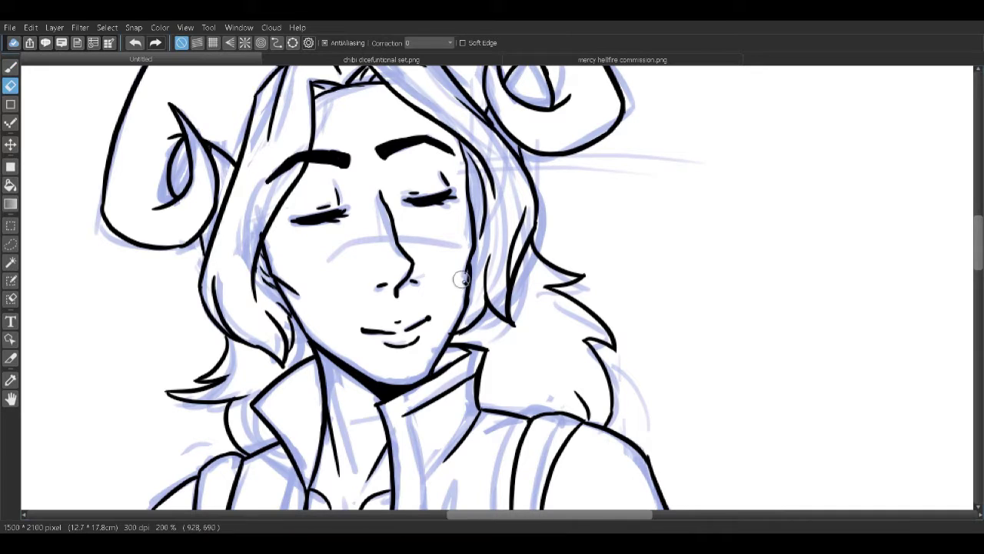
Step: Retouch the hair, face and horn line work, alternating the pen and eraser to tidy overlaps
{"action": "key", "text": "b"}
{"action": "key", "text": "e"}
{"action": "key", "text": "b"}
{"action": "key", "text": "e"}
{"action": "scroll", "coordinate": [580, 242], "scroll_direction": "up", "scroll_amount": 5}
{"action": "scroll", "coordinate": [527, 308], "scroll_direction": "down", "scroll_amount": 2}
{"action": "key", "text": "b"}
{"action": "key", "text": "e"}
{"action": "key", "text": "b"}
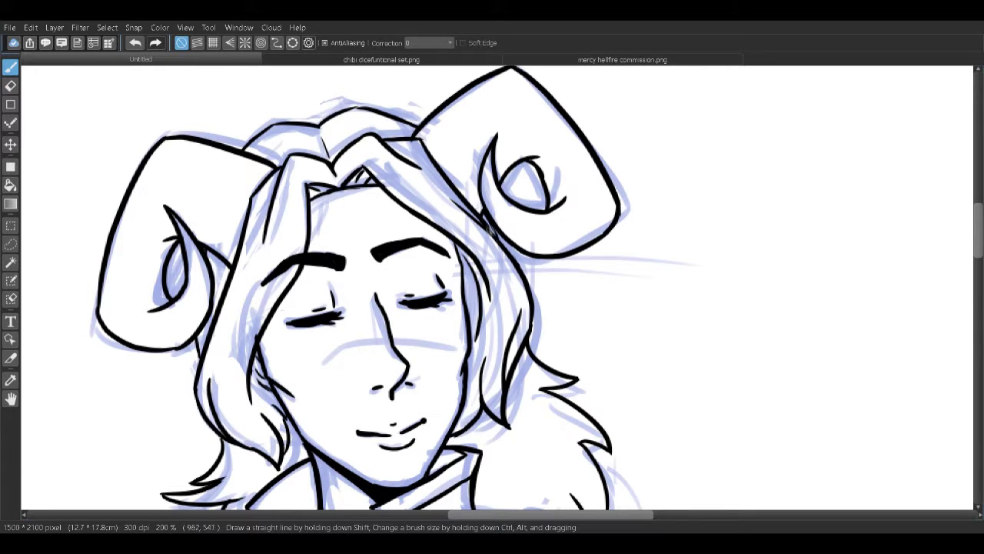
Step: Ink both contours of the character's left forearm from the cuff down to the wrist
{"action": "scroll", "coordinate": [490, 229], "scroll_direction": "down", "scroll_amount": 10}
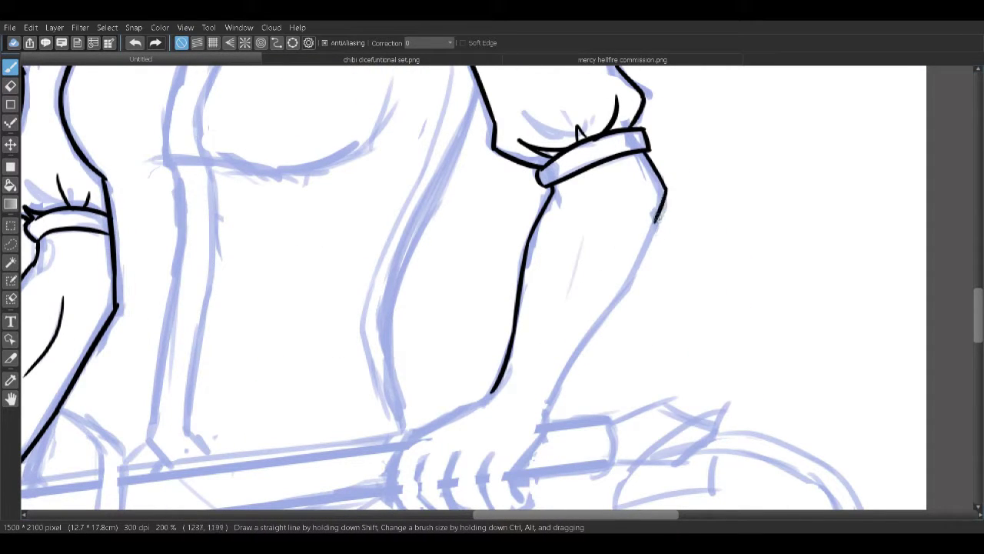
{"action": "left_click_drag", "start_coordinate": [547, 413], "coordinate": [647, 255]}
{"action": "scroll", "coordinate": [542, 254], "scroll_direction": "up", "scroll_amount": 2}
{"action": "scroll", "coordinate": [543, 254], "scroll_direction": "down", "scroll_amount": 3}
Step: Ink the back of the left hand and its fingers wrapped around the sword, redoing the index finger
{"action": "left_click_drag", "start_coordinate": [592, 223], "coordinate": [507, 271]}
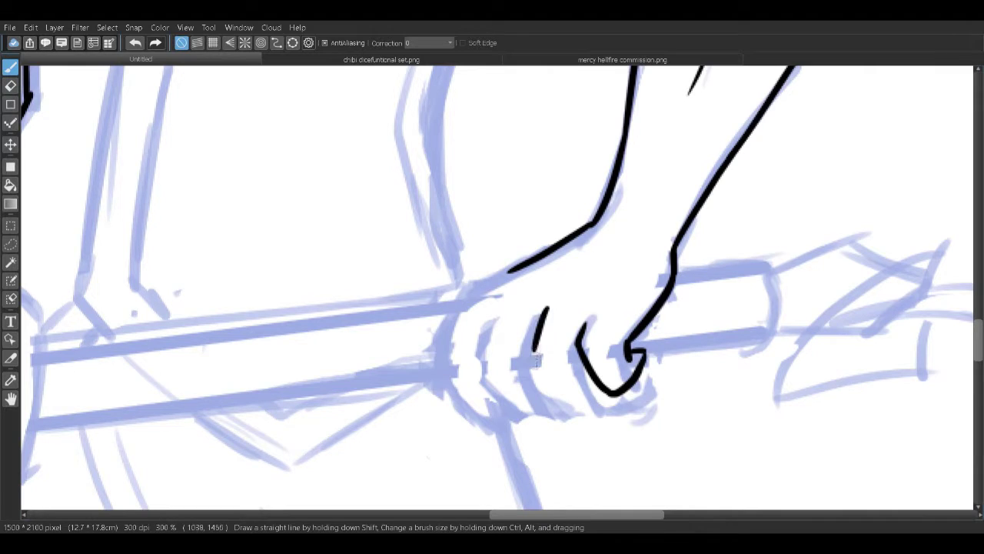
{"action": "mouse_move", "coordinate": [508, 268]}
{"action": "left_mouse_down"}
{"action": "mouse_move", "coordinate": [469, 287]}
{"action": "mouse_move", "coordinate": [448, 359]}
{"action": "left_mouse_up"}
{"action": "left_click_drag", "start_coordinate": [449, 355], "coordinate": [508, 408]}
{"action": "key", "text": "ctrl+z"}
{"action": "key", "text": "ctrl+z"}
{"action": "mouse_move", "coordinate": [509, 271]}
{"action": "left_mouse_down"}
{"action": "mouse_move", "coordinate": [459, 309]}
{"action": "mouse_move", "coordinate": [493, 420]}
{"action": "left_mouse_up"}
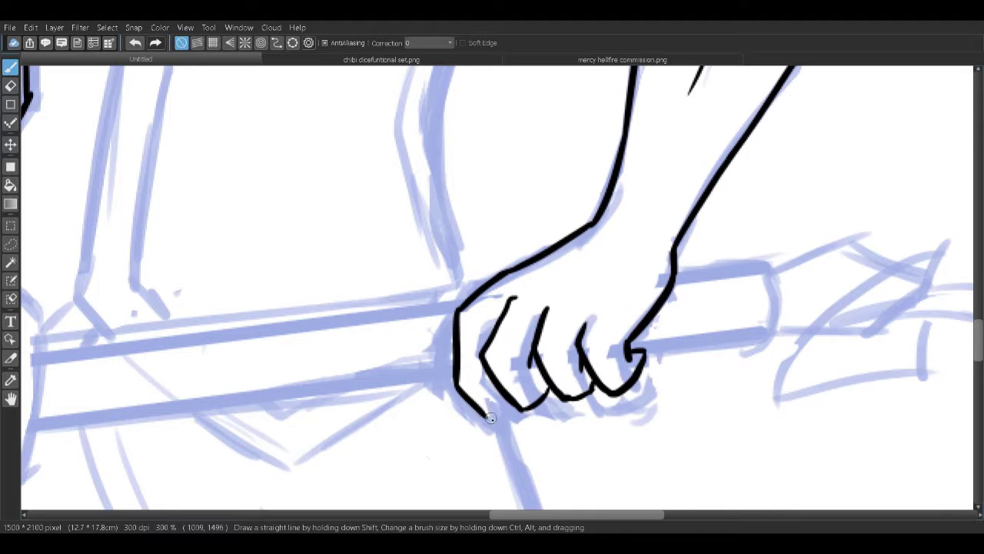
{"action": "key", "text": "ctrl+z"}
{"action": "key", "text": "ctrl+z"}
{"action": "left_click_drag", "start_coordinate": [458, 385], "coordinate": [509, 404]}
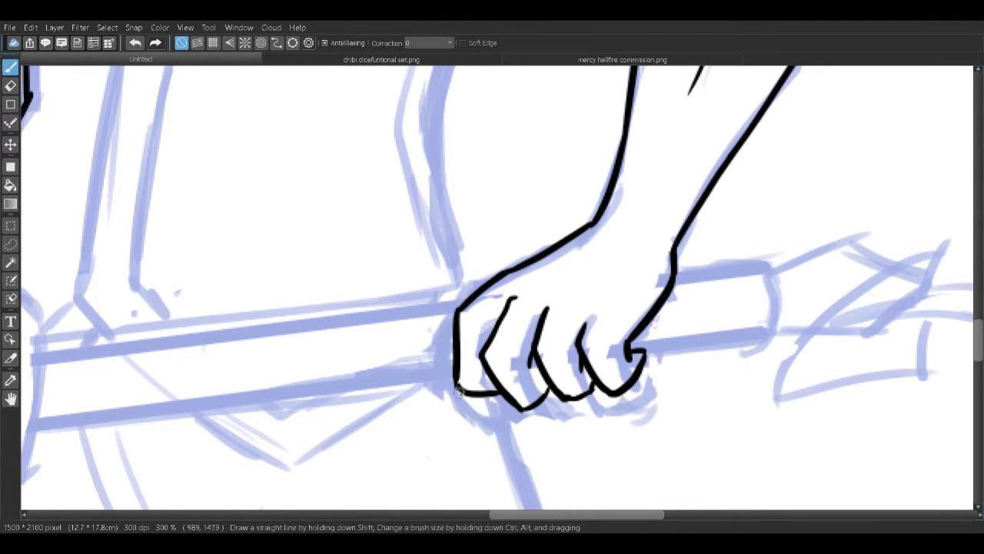
Step: Ink the waist contour on the character's left side, from the torso down to the hand gripping the sword
{"action": "scroll", "coordinate": [608, 346], "scroll_direction": "right", "scroll_amount": 2}
{"action": "scroll", "coordinate": [607, 346], "scroll_direction": "up", "scroll_amount": 5}
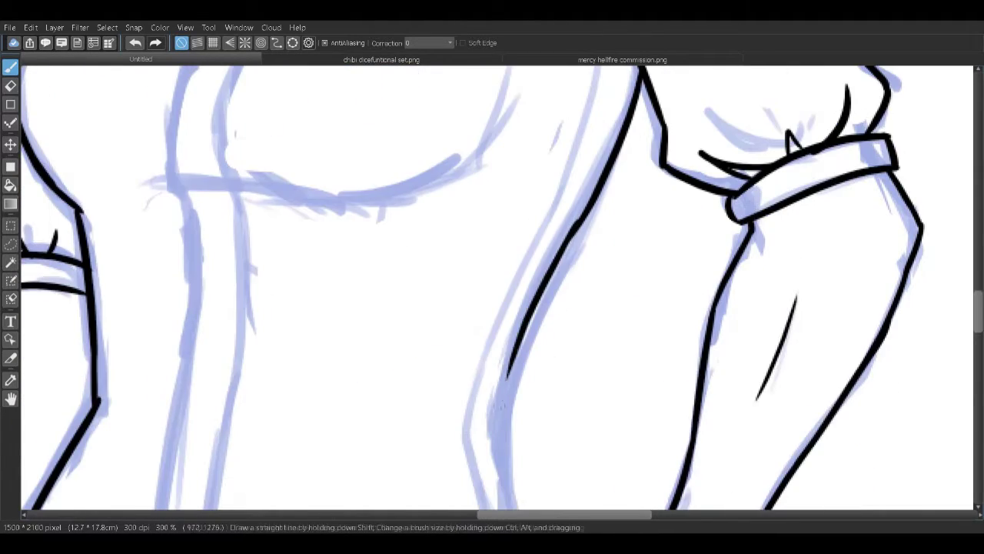
{"action": "key", "text": "e"}
{"action": "key", "text": "b"}
{"action": "scroll", "coordinate": [499, 288], "scroll_direction": "down", "scroll_amount": 3}
Step: Ink the vest's front opening edge from the V neckline down toward the hem
{"action": "scroll", "coordinate": [500, 288], "scroll_direction": "up", "scroll_amount": 10}
{"action": "left_click_drag", "start_coordinate": [338, 174], "coordinate": [268, 392]}
{"action": "scroll", "coordinate": [269, 323], "scroll_direction": "down", "scroll_amount": 2}
{"action": "scroll", "coordinate": [269, 323], "scroll_direction": "up", "scroll_amount": 2}
{"action": "mouse_move", "coordinate": [338, 175]}
{"action": "left_mouse_down"}
{"action": "mouse_move", "coordinate": [273, 308]}
{"action": "mouse_move", "coordinate": [278, 411]}
{"action": "left_mouse_up"}
{"action": "scroll", "coordinate": [277, 369], "scroll_direction": "down", "scroll_amount": 8}
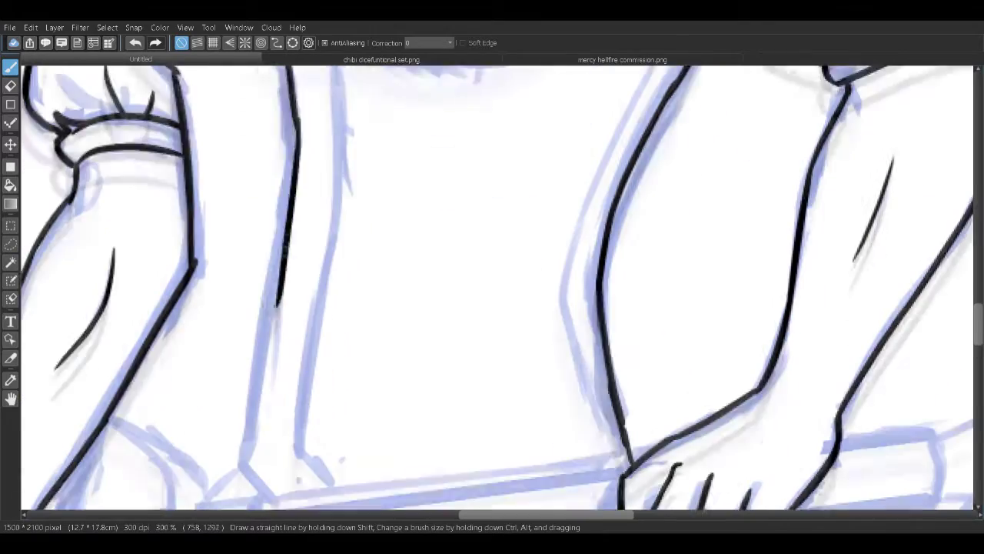
{"action": "left_click_drag", "start_coordinate": [294, 108], "coordinate": [245, 484]}
Step: Ink the curved seam under the bust and the vest's inner side line along the character's left waist
{"action": "scroll", "coordinate": [253, 400], "scroll_direction": "up", "scroll_amount": 5}
{"action": "mouse_move", "coordinate": [234, 354]}
{"action": "left_mouse_down"}
{"action": "mouse_move", "coordinate": [389, 362]}
{"action": "mouse_move", "coordinate": [562, 296]}
{"action": "left_mouse_up"}
{"action": "key", "text": "ctrl+z"}
{"action": "left_click_drag", "start_coordinate": [377, 363], "coordinate": [550, 332]}
{"action": "scroll", "coordinate": [461, 346], "scroll_direction": "up", "scroll_amount": 3}
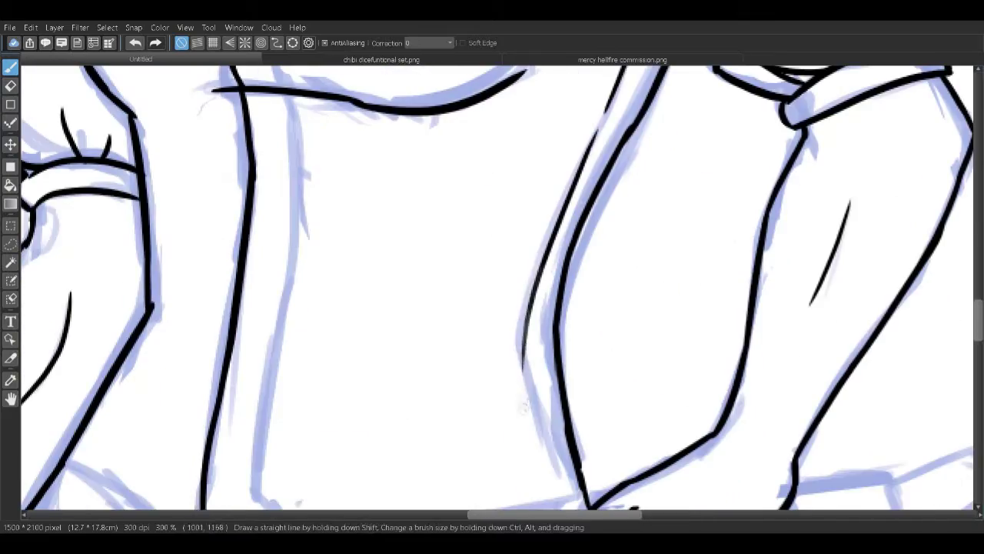
{"action": "left_click_drag", "start_coordinate": [569, 265], "coordinate": [523, 484]}
Step: Ink the second edge of the vest's front trim, from the collar down to the angled hem above the sword
{"action": "scroll", "coordinate": [523, 461], "scroll_direction": "up", "scroll_amount": 4}
{"action": "scroll", "coordinate": [492, 308], "scroll_direction": "up", "scroll_amount": 2}
{"action": "mouse_move", "coordinate": [508, 127]}
{"action": "left_mouse_down"}
{"action": "mouse_move", "coordinate": [531, 299]}
{"action": "mouse_move", "coordinate": [522, 338]}
{"action": "left_mouse_up"}
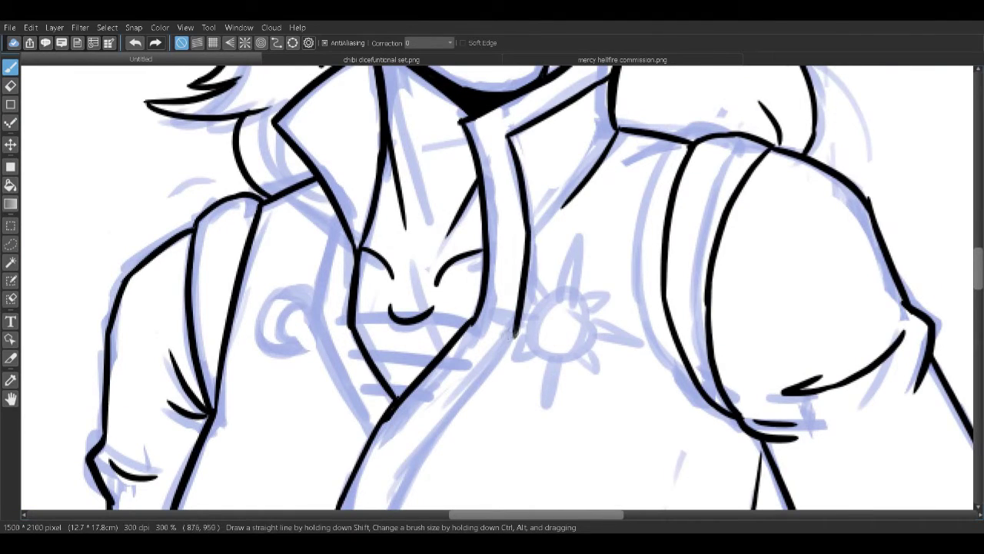
{"action": "scroll", "coordinate": [492, 308], "scroll_direction": "down", "scroll_amount": 3}
{"action": "key", "text": "ctrl+z"}
{"action": "mouse_move", "coordinate": [385, 330]}
{"action": "left_mouse_down"}
{"action": "mouse_move", "coordinate": [353, 487]}
{"action": "mouse_move", "coordinate": [363, 495]}
{"action": "left_mouse_up"}
{"action": "scroll", "coordinate": [492, 307], "scroll_direction": "down", "scroll_amount": 4}
{"action": "left_click_drag", "start_coordinate": [411, 143], "coordinate": [380, 437]}
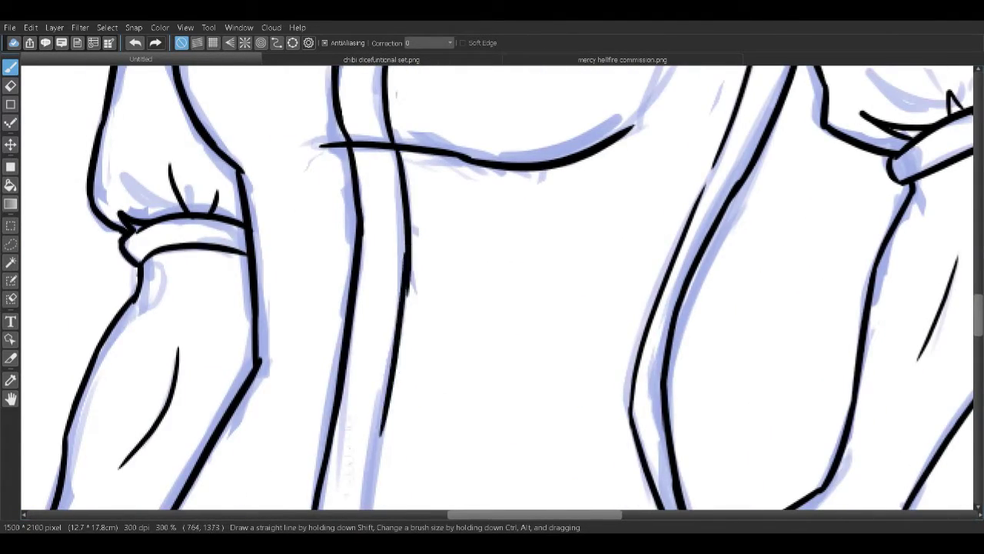
{"action": "key", "text": "ctrl+z"}
{"action": "scroll", "coordinate": [492, 307], "scroll_direction": "down", "scroll_amount": 3}
{"action": "mouse_move", "coordinate": [407, 200]}
{"action": "left_mouse_down"}
{"action": "mouse_move", "coordinate": [369, 407]}
{"action": "mouse_move", "coordinate": [452, 452]}
{"action": "left_mouse_up"}
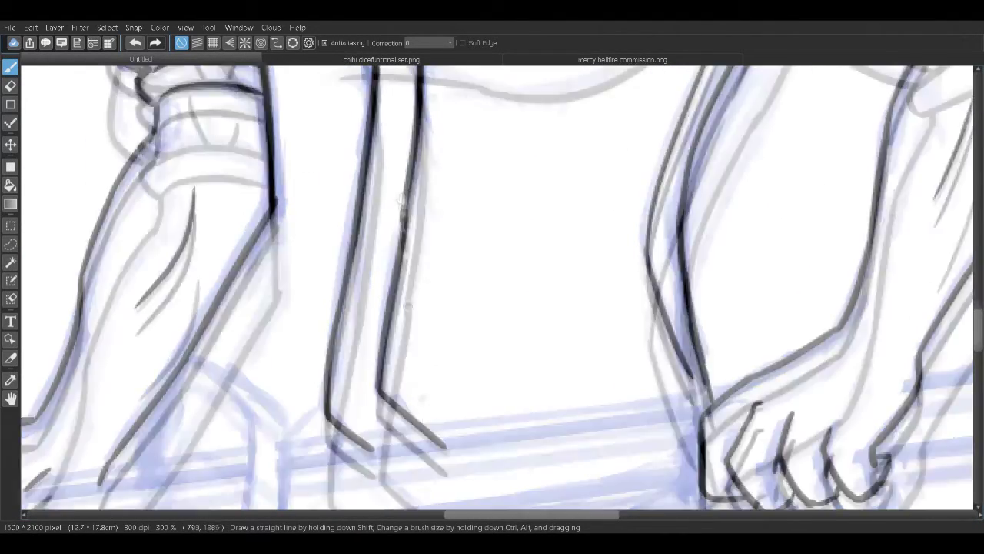
Step: Ink the outer edge of the collar trim on the character's right side down to the point of the V neckline
{"action": "scroll", "coordinate": [403, 173], "scroll_direction": "up", "scroll_amount": 4}
{"action": "left_click_drag", "start_coordinate": [402, 173], "coordinate": [440, 389]}
{"action": "key", "text": "e"}
{"action": "key", "text": "b"}
{"action": "key", "text": "ctrl+z"}
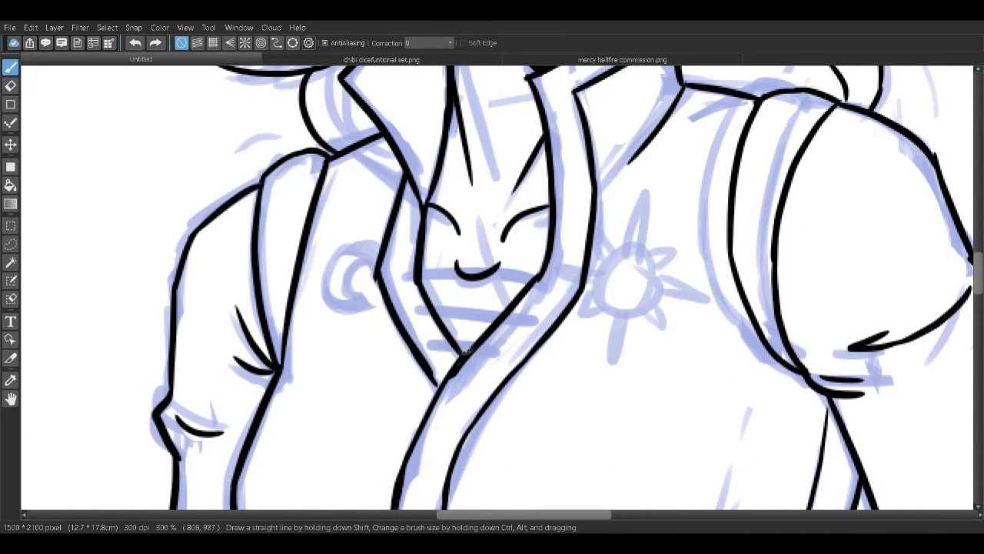
Step: Ink three horizontal laces with round ends across the vest's V neckline
{"action": "left_click_drag", "start_coordinate": [435, 350], "coordinate": [490, 352]}
{"action": "left_click_drag", "start_coordinate": [423, 329], "coordinate": [525, 332]}
{"action": "left_click_drag", "start_coordinate": [408, 291], "coordinate": [553, 304]}
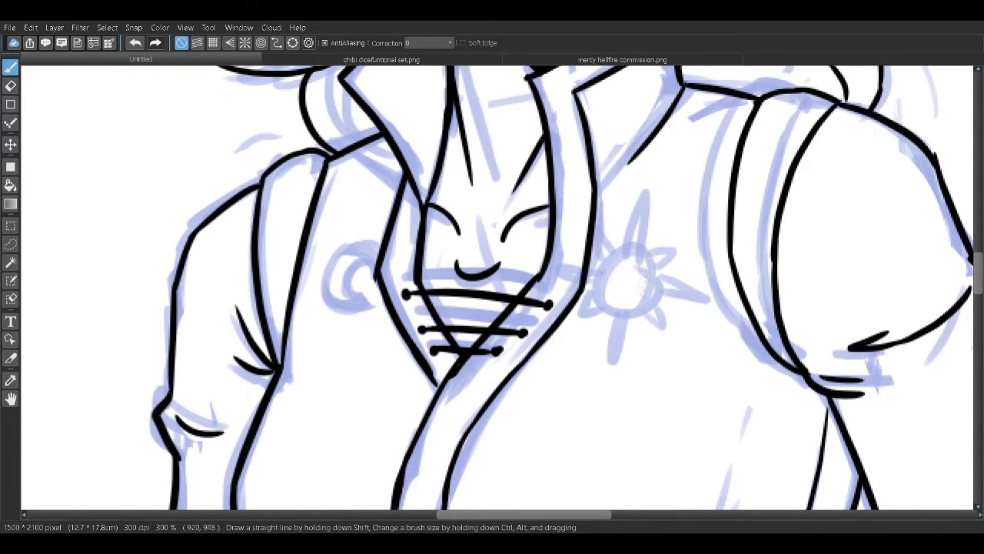
Step: Ink the sun emblem with its pointed rays and the crescent moon emblem on either side of the vest's chest
{"action": "mouse_move", "coordinate": [652, 306]}
{"action": "left_mouse_down"}
{"action": "mouse_move", "coordinate": [657, 260]}
{"action": "mouse_move", "coordinate": [716, 295]}
{"action": "left_mouse_up"}
{"action": "key", "text": "e"}
{"action": "key", "text": "b"}
{"action": "left_click_drag", "start_coordinate": [619, 313], "coordinate": [609, 374]}
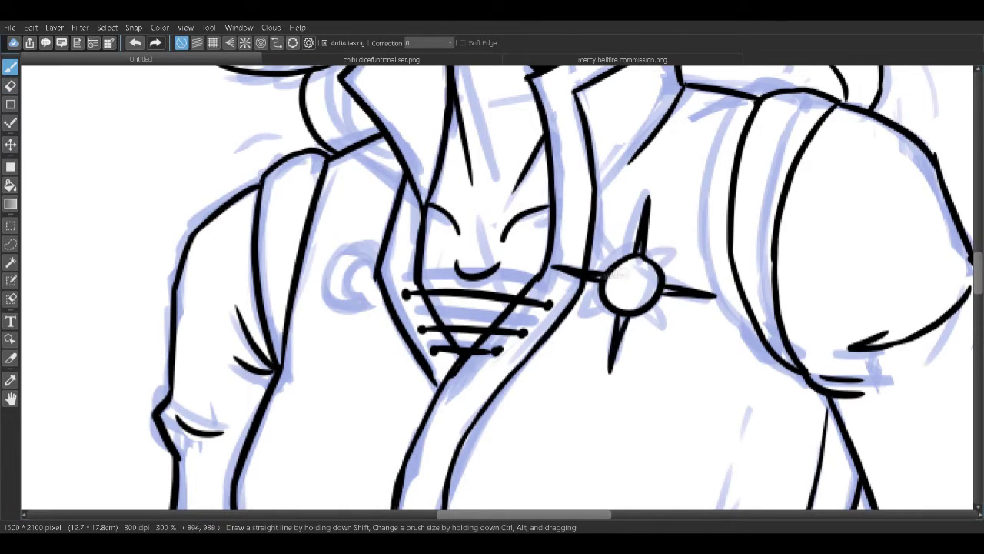
{"action": "mouse_move", "coordinate": [360, 248]}
{"action": "left_mouse_down"}
{"action": "mouse_move", "coordinate": [323, 283]}
{"action": "mouse_move", "coordinate": [375, 256]}
{"action": "mouse_move", "coordinate": [365, 281]}
{"action": "left_mouse_up"}
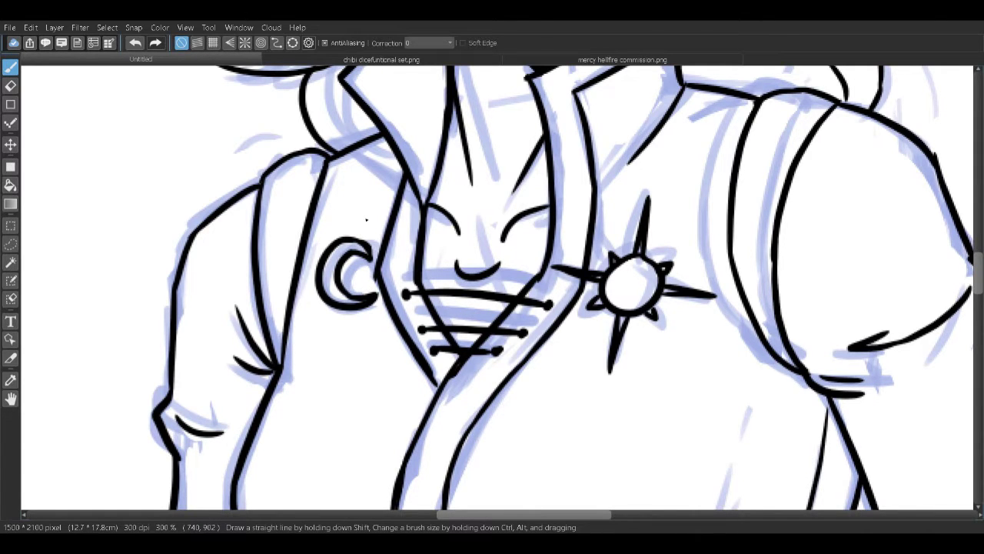
Step: Lasso-select the upper part of the head with the horns and apply a transform to it
{"action": "scroll", "coordinate": [366, 220], "scroll_direction": "down", "scroll_amount": 5}
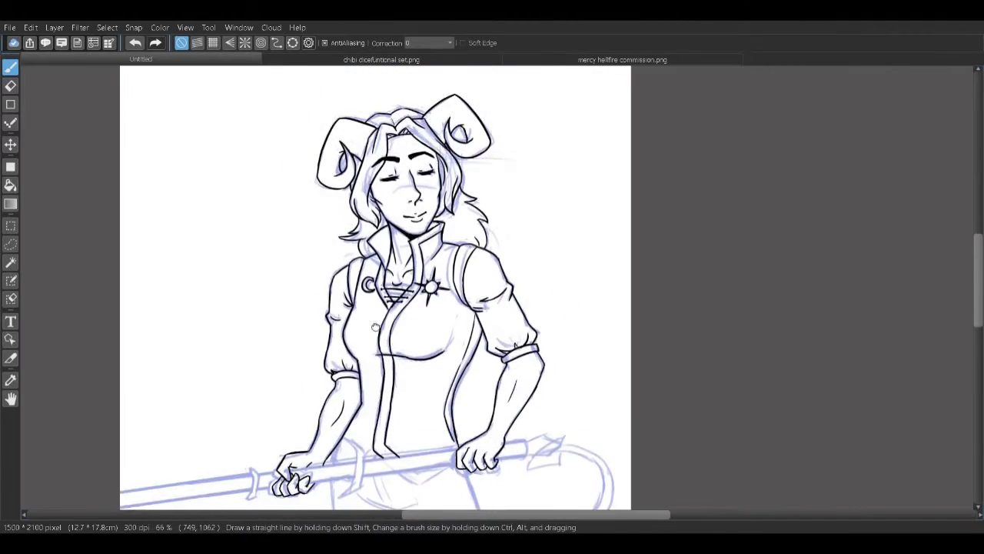
{"action": "scroll", "coordinate": [374, 305], "scroll_direction": "up", "scroll_amount": 4}
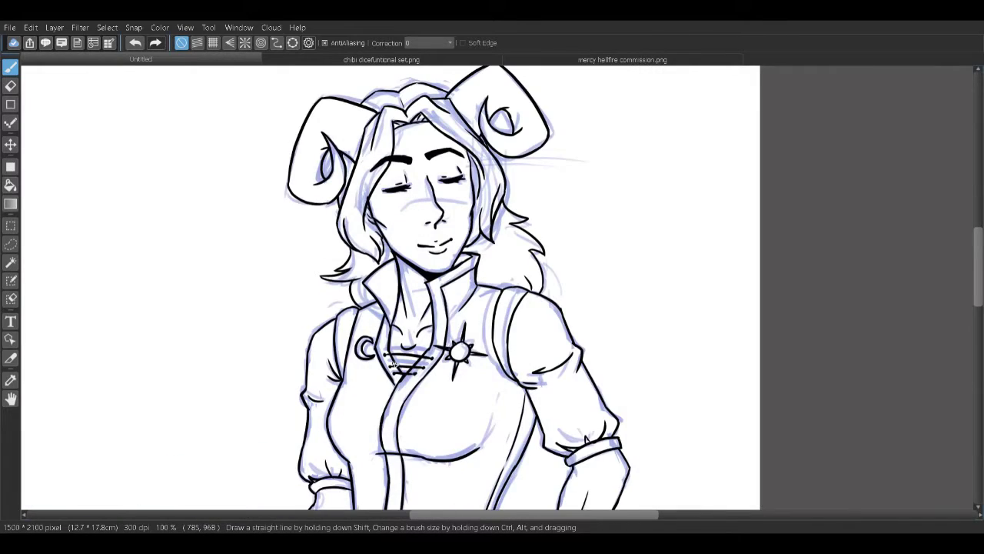
{"action": "scroll", "coordinate": [399, 299], "scroll_direction": "down", "scroll_amount": 4}
{"action": "left_click_drag", "start_coordinate": [399, 300], "coordinate": [421, 313]}
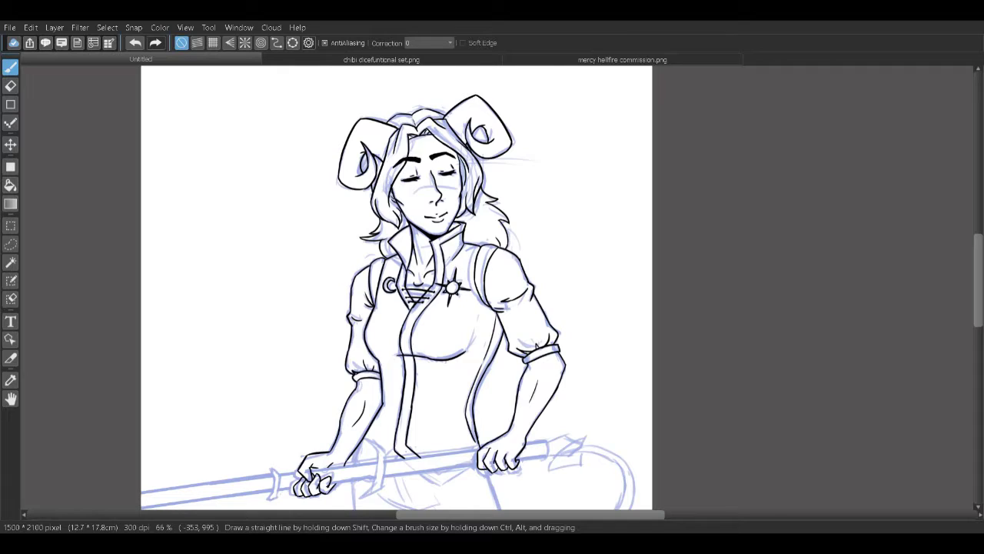
{"action": "scroll", "coordinate": [448, 86], "scroll_direction": "up", "scroll_amount": 5}
{"action": "left_click", "coordinate": [11, 243]}
{"action": "mouse_move", "coordinate": [308, 116]}
{"action": "left_mouse_down"}
{"action": "mouse_move", "coordinate": [907, 154]}
{"action": "mouse_move", "coordinate": [380, 286]}
{"action": "left_mouse_up"}
{"action": "key", "text": "ctrl+t"}
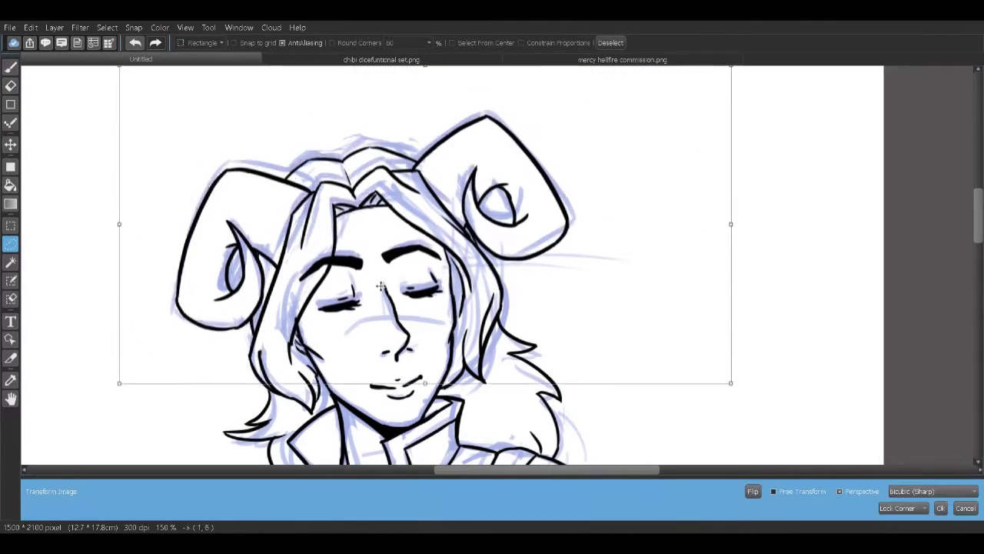
{"action": "key", "text": "Return"}
Step: Retouch the face line work, alternating the eraser and pen
{"action": "key", "text": "e"}
{"action": "scroll", "coordinate": [265, 279], "scroll_direction": "up", "scroll_amount": 1}
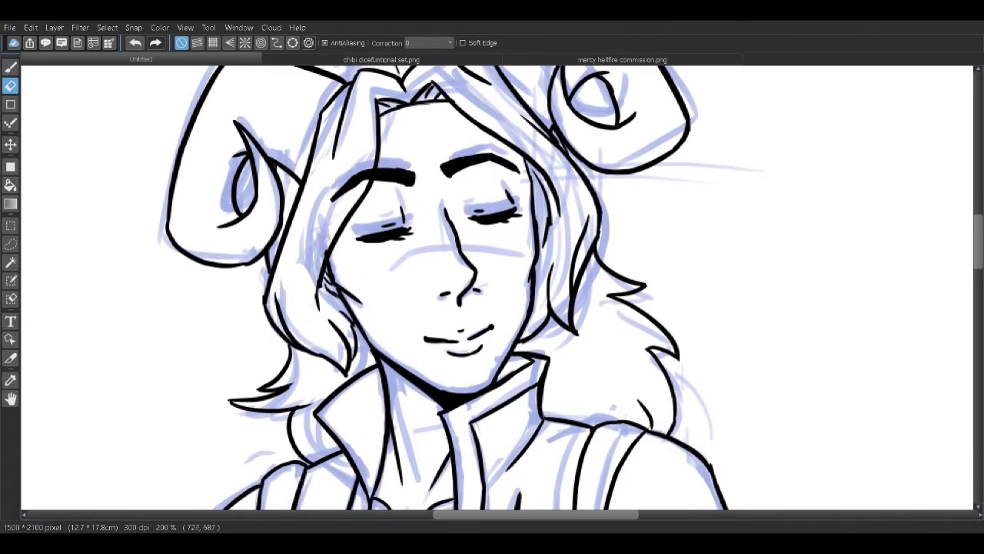
{"action": "key", "text": "b"}
{"action": "scroll", "coordinate": [586, 309], "scroll_direction": "up", "scroll_amount": 2}
{"action": "key", "text": "ctrl+z"}
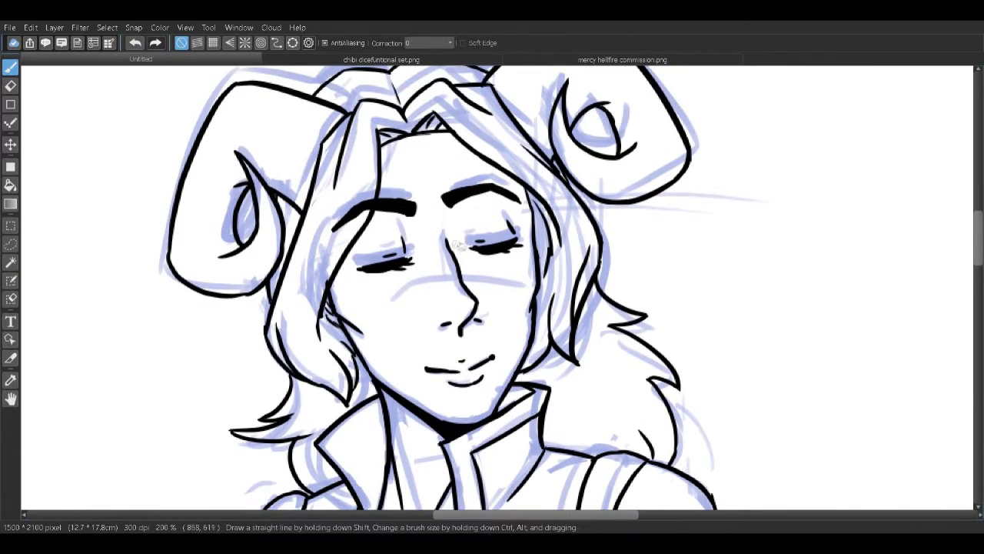
{"action": "key", "text": "e"}
{"action": "key", "text": "b"}
Step: Ink the sword's long straight upper and lower edges, from the pommel end out to the canvas edge
{"action": "scroll", "coordinate": [508, 239], "scroll_direction": "down", "scroll_amount": 1}
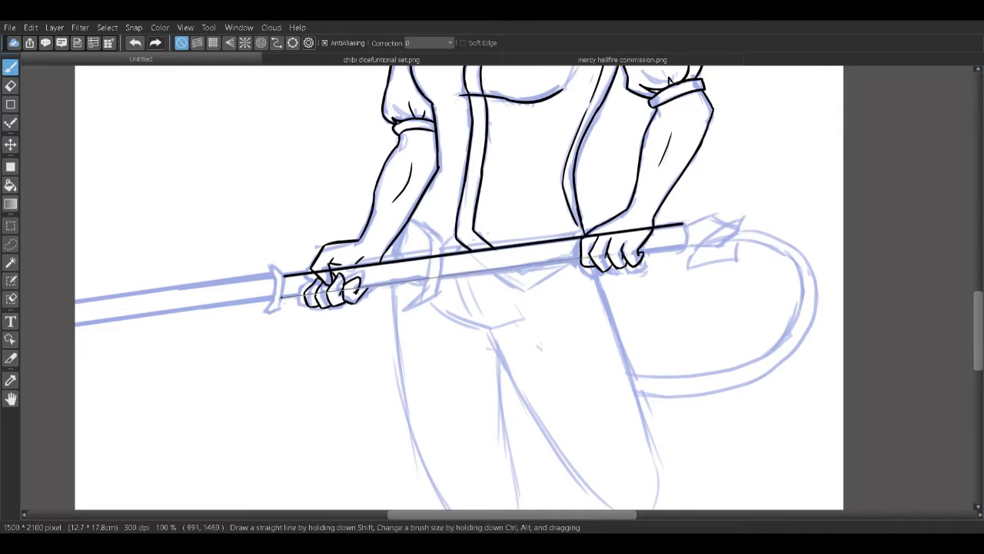
{"action": "left_click_drag", "start_coordinate": [273, 275], "coordinate": [75, 302]}
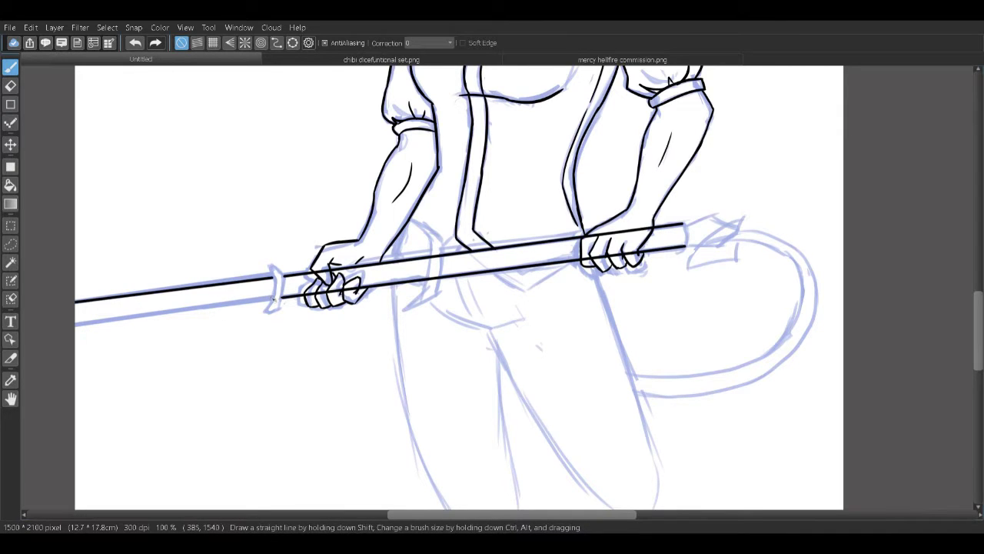
{"action": "left_click_drag", "start_coordinate": [274, 298], "coordinate": [75, 325]}
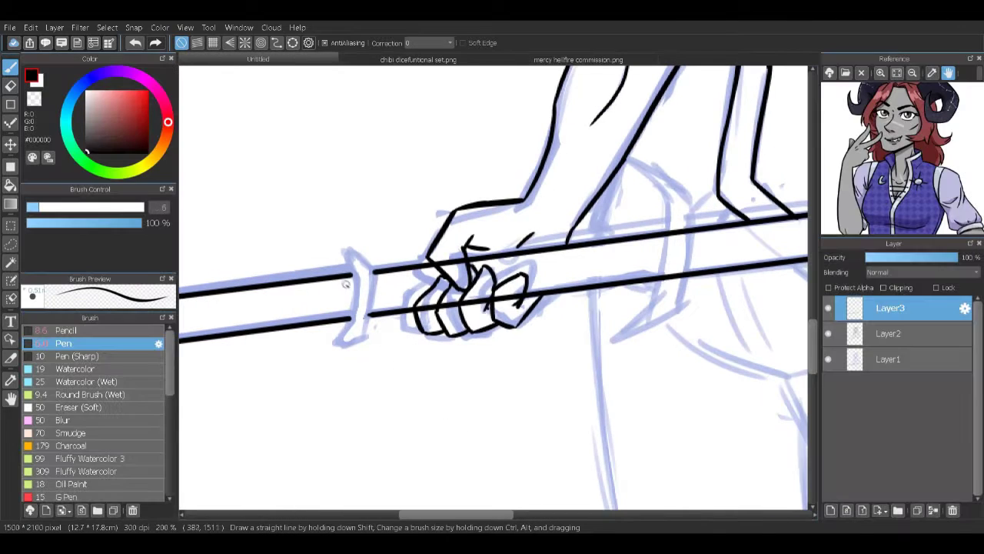
Step: Ink the small crescent crosspiece beside the right hand and the larger crescent guard farther along the sword
{"action": "left_click_drag", "start_coordinate": [344, 256], "coordinate": [352, 322]}
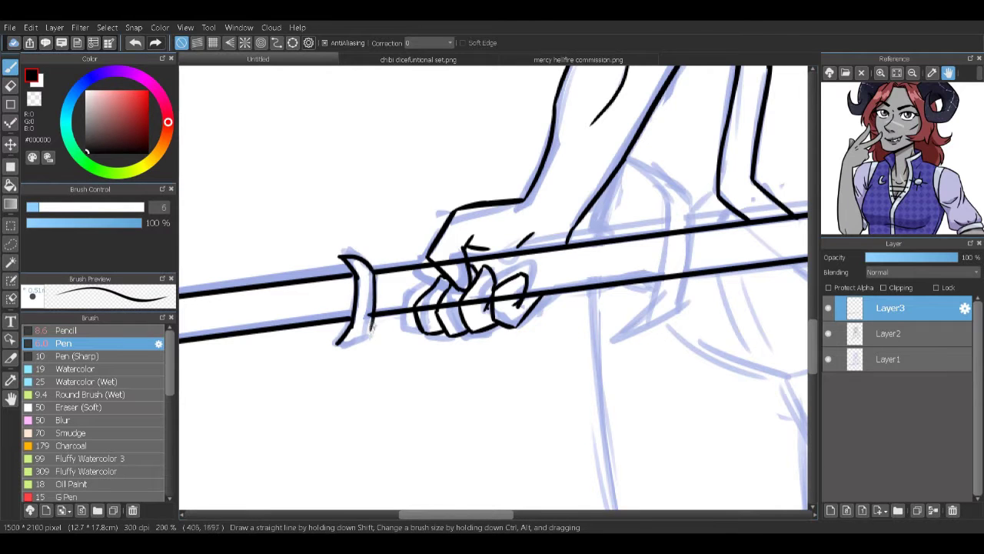
{"action": "left_click_drag", "start_coordinate": [492, 304], "coordinate": [304, 316]}
{"action": "left_click_drag", "start_coordinate": [478, 223], "coordinate": [470, 324]}
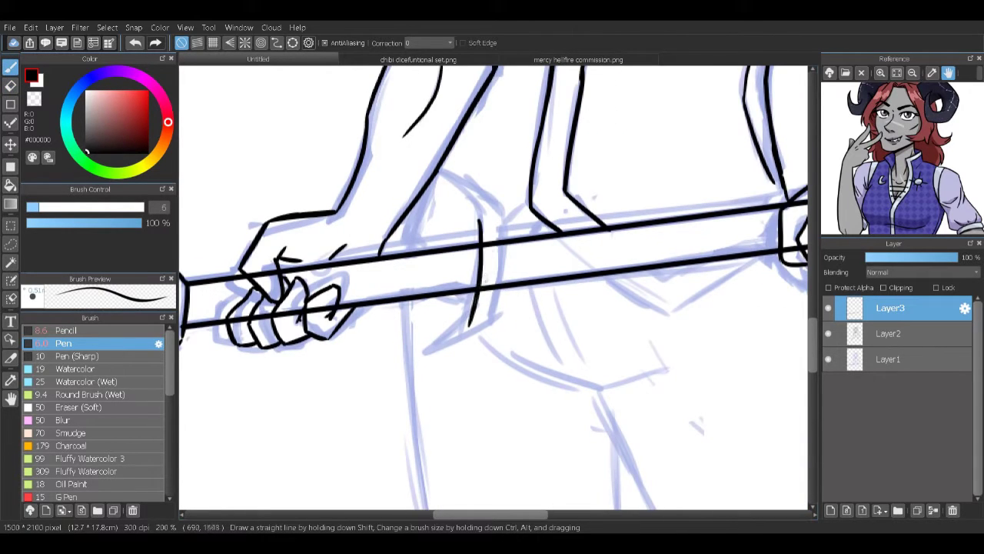
{"action": "left_click_drag", "start_coordinate": [504, 212], "coordinate": [445, 178]}
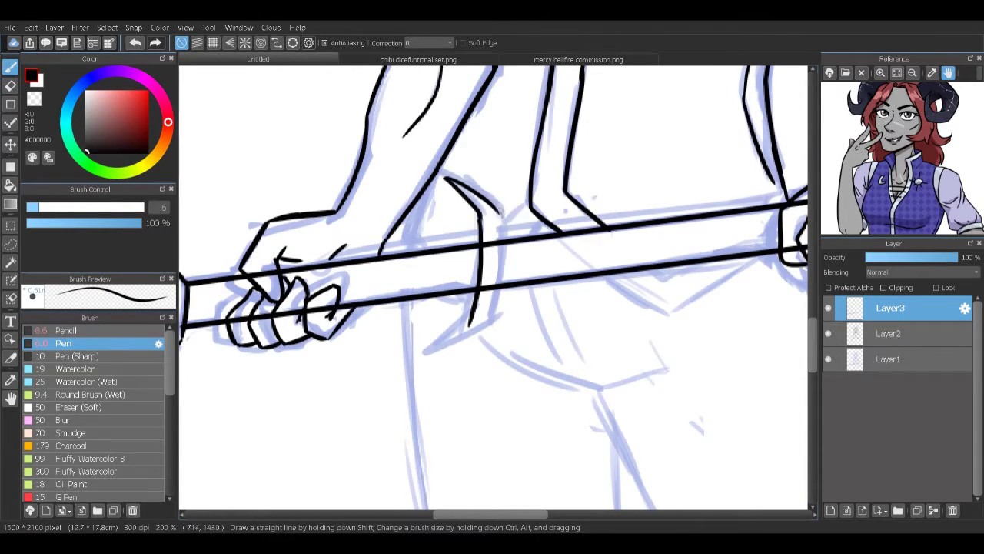
{"action": "left_click_drag", "start_coordinate": [500, 244], "coordinate": [490, 335]}
Step: Erase the sword lines that overlap the fingers and backs of both hands
{"action": "key", "text": "e"}
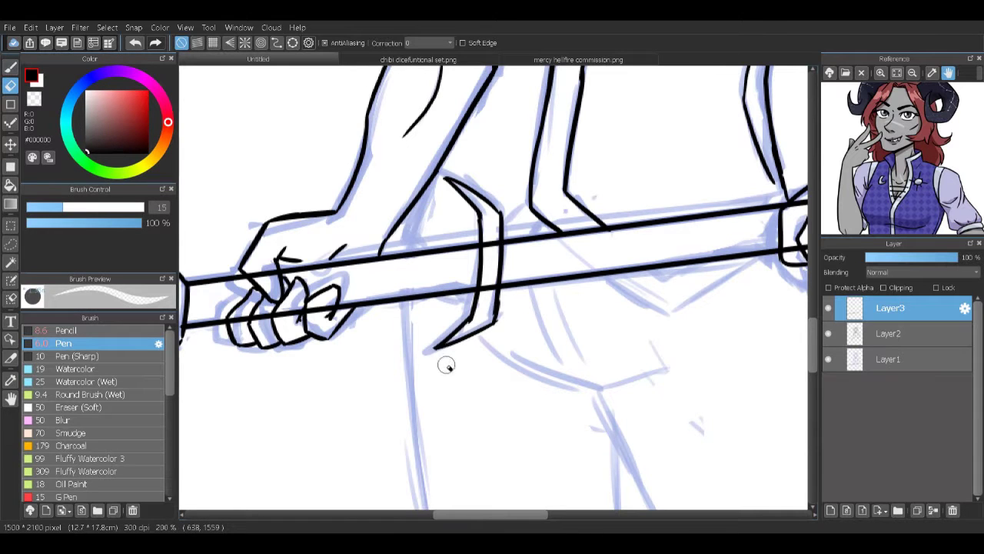
{"action": "left_click_drag", "start_coordinate": [236, 317], "coordinate": [330, 320]}
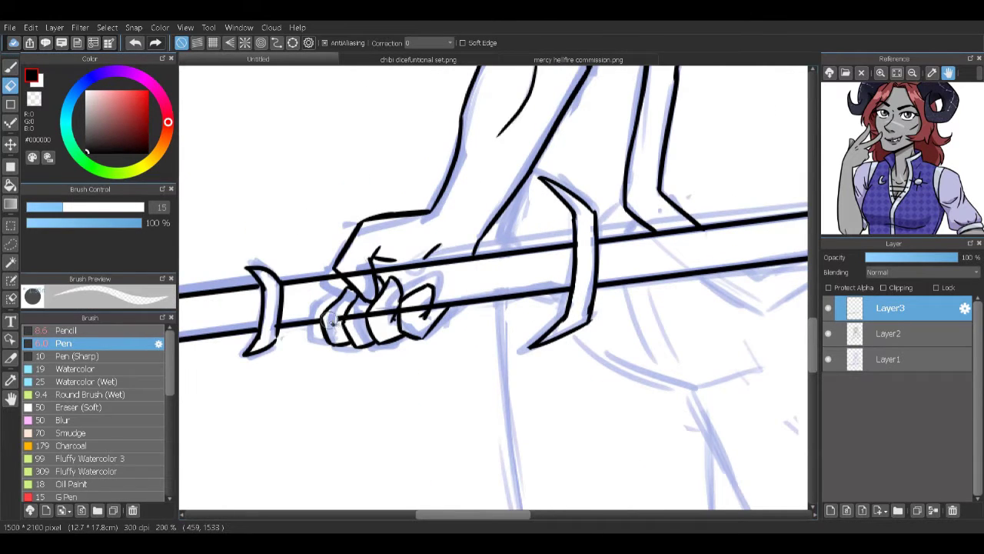
{"action": "scroll", "coordinate": [369, 250], "scroll_direction": "right", "scroll_amount": 5}
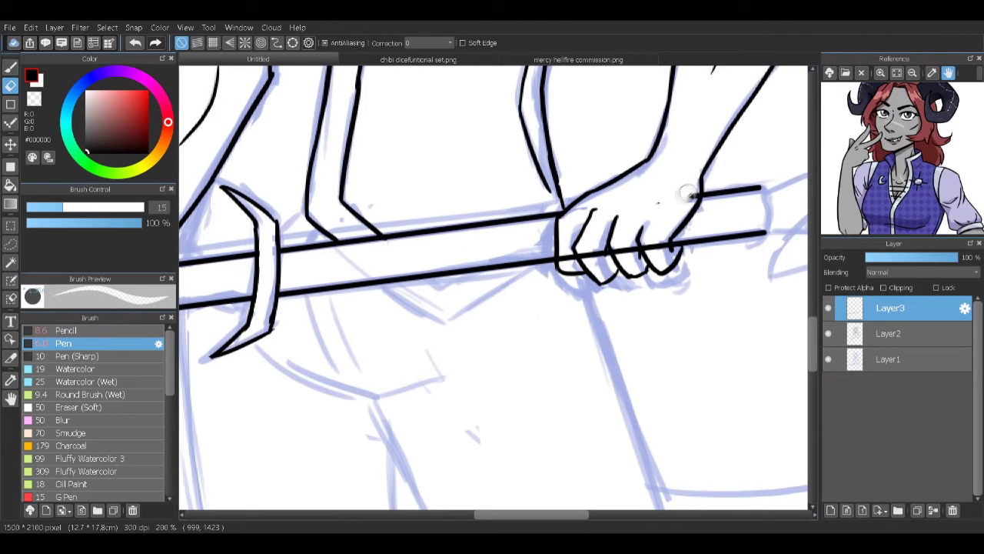
{"action": "mouse_move", "coordinate": [620, 251]}
{"action": "left_mouse_down"}
{"action": "mouse_move", "coordinate": [669, 249]}
{"action": "mouse_move", "coordinate": [554, 276]}
{"action": "left_mouse_up"}
Step: Ink the pointed, faceted pommel at the end of the sword beyond the left hand
{"action": "key", "text": "b"}
{"action": "mouse_move", "coordinate": [650, 260]}
{"action": "left_mouse_down"}
{"action": "mouse_move", "coordinate": [613, 251]}
{"action": "mouse_move", "coordinate": [661, 202]}
{"action": "mouse_move", "coordinate": [715, 227]}
{"action": "mouse_move", "coordinate": [666, 224]}
{"action": "mouse_move", "coordinate": [670, 262]}
{"action": "left_mouse_up"}
{"action": "left_click_drag", "start_coordinate": [620, 225], "coordinate": [671, 229]}
{"action": "left_click_drag", "start_coordinate": [619, 243], "coordinate": [668, 246]}
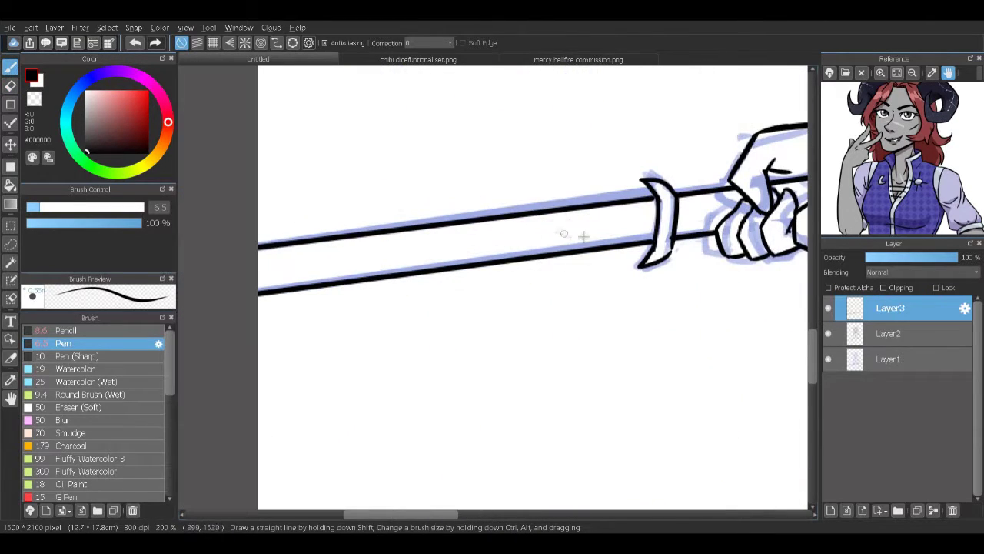
Step: Reduce the pen size to 4.9 and ink the narrow inner outline along the blade beyond the small crosspiece
{"action": "key", "text": "bracketleft"}
{"action": "key", "text": "bracketleft"}
{"action": "key", "text": "bracketleft"}
{"action": "mouse_move", "coordinate": [646, 213]}
{"action": "left_mouse_down"}
{"action": "mouse_move", "coordinate": [259, 261]}
{"action": "mouse_move", "coordinate": [640, 228]}
{"action": "left_mouse_up"}
Step: On Layer2, ink the short waist and hem lines above the sword on both sides of the large crescent guard
{"action": "key", "text": "e"}
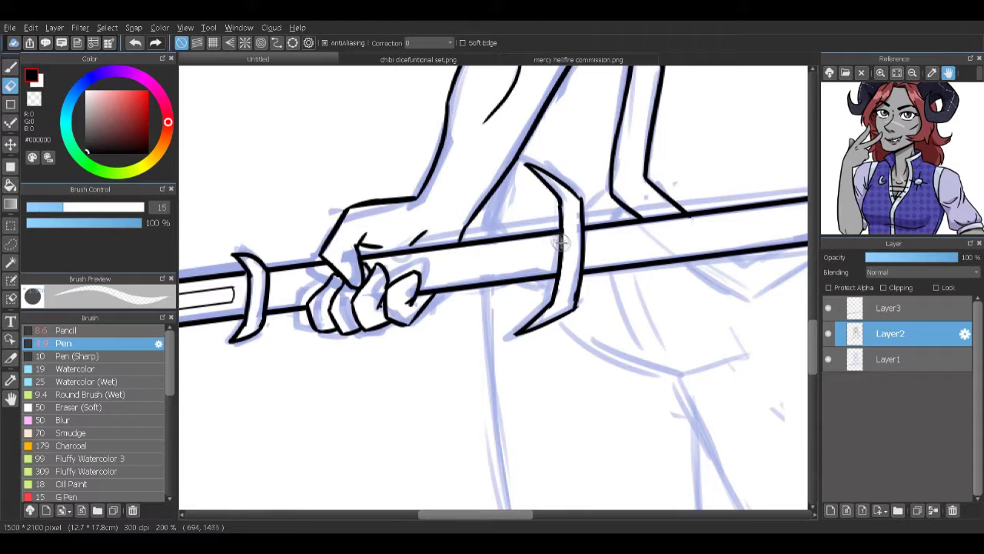
{"action": "key", "text": "b"}
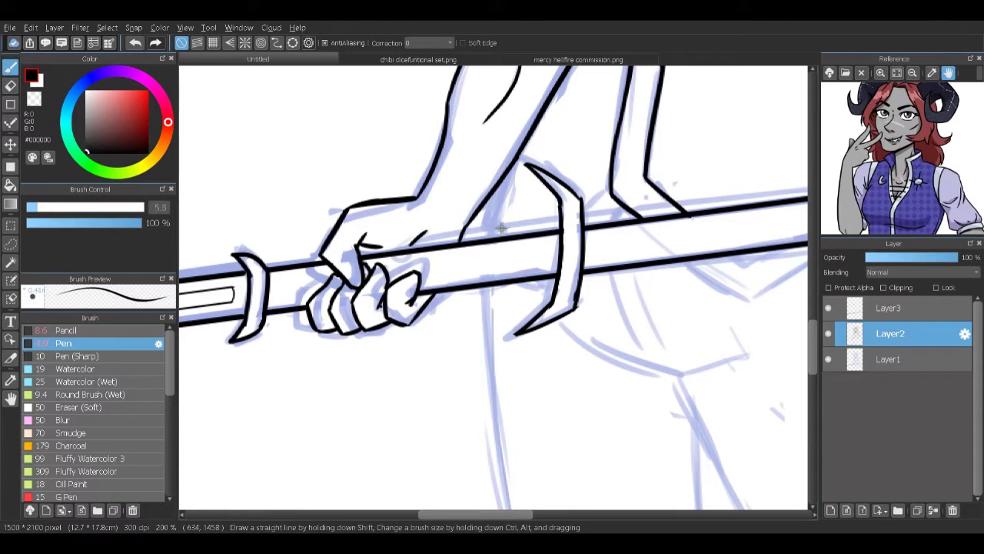
{"action": "left_click_drag", "start_coordinate": [588, 212], "coordinate": [618, 216]}
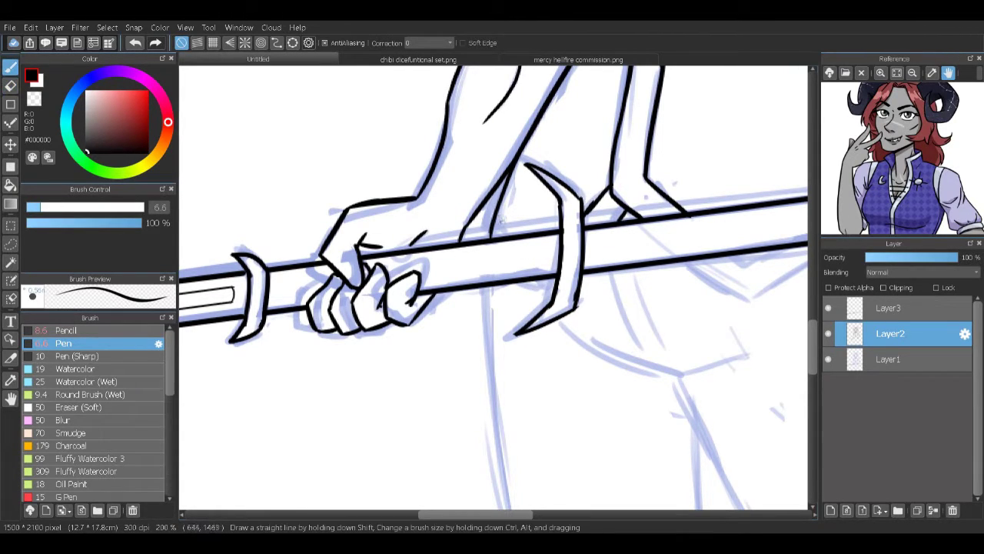
Step: Ink the V-shaped vest point below the sword with a smaller V inside it, redoing the inner line
{"action": "scroll", "coordinate": [489, 286], "scroll_direction": "up", "scroll_amount": 3}
{"action": "left_click_drag", "start_coordinate": [538, 346], "coordinate": [384, 236]}
{"action": "mouse_move", "coordinate": [524, 306]}
{"action": "left_mouse_down"}
{"action": "mouse_move", "coordinate": [590, 337]}
{"action": "mouse_move", "coordinate": [582, 342]}
{"action": "mouse_move", "coordinate": [674, 286]}
{"action": "left_mouse_up"}
{"action": "key", "text": "ctrl+z"}
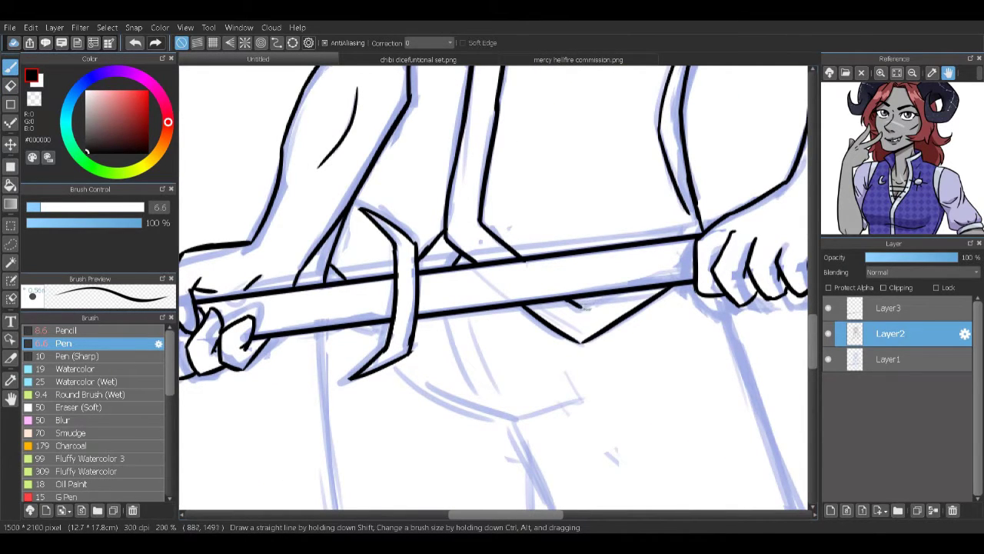
{"action": "scroll", "coordinate": [492, 288], "scroll_direction": "down", "scroll_amount": 3}
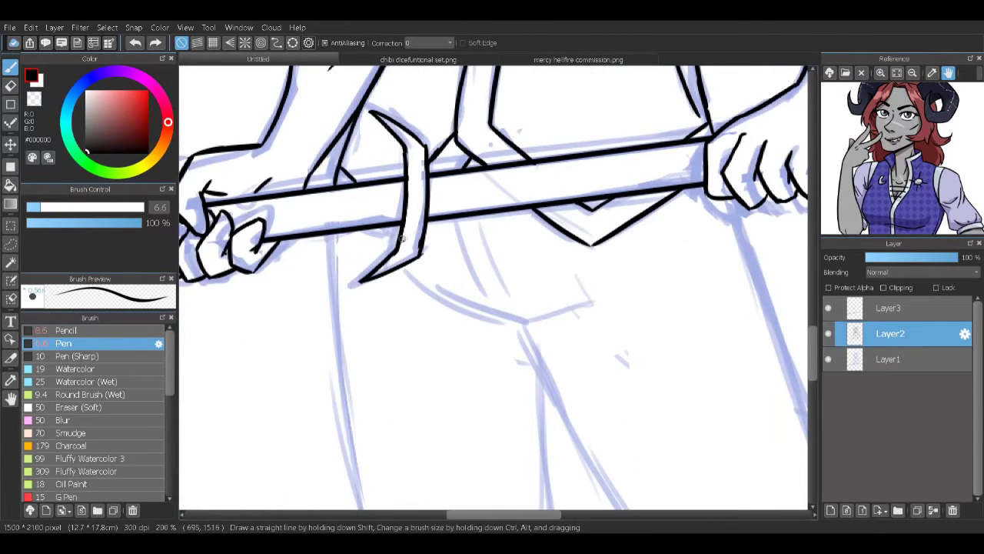
Step: Ink the outer contour of the character's right thigh from the sword downward, redoing the lower stretch
{"action": "left_click_drag", "start_coordinate": [332, 238], "coordinate": [337, 369]}
{"action": "scroll", "coordinate": [337, 369], "scroll_direction": "down", "scroll_amount": 5}
{"action": "left_click_drag", "start_coordinate": [299, 166], "coordinate": [380, 480]}
{"action": "key", "text": "ctrl+z"}
{"action": "left_click_drag", "start_coordinate": [304, 247], "coordinate": [380, 478]}
Step: Ink the curved crotch crease and the short fly and fold lines of the trousers below the sword
{"action": "scroll", "coordinate": [380, 479], "scroll_direction": "up", "scroll_amount": 3}
{"action": "mouse_move", "coordinate": [393, 235]}
{"action": "left_mouse_down"}
{"action": "mouse_move", "coordinate": [581, 260]}
{"action": "mouse_move", "coordinate": [436, 280]}
{"action": "left_mouse_up"}
{"action": "left_click_drag", "start_coordinate": [427, 175], "coordinate": [462, 227]}
{"action": "left_click_drag", "start_coordinate": [457, 170], "coordinate": [483, 246]}
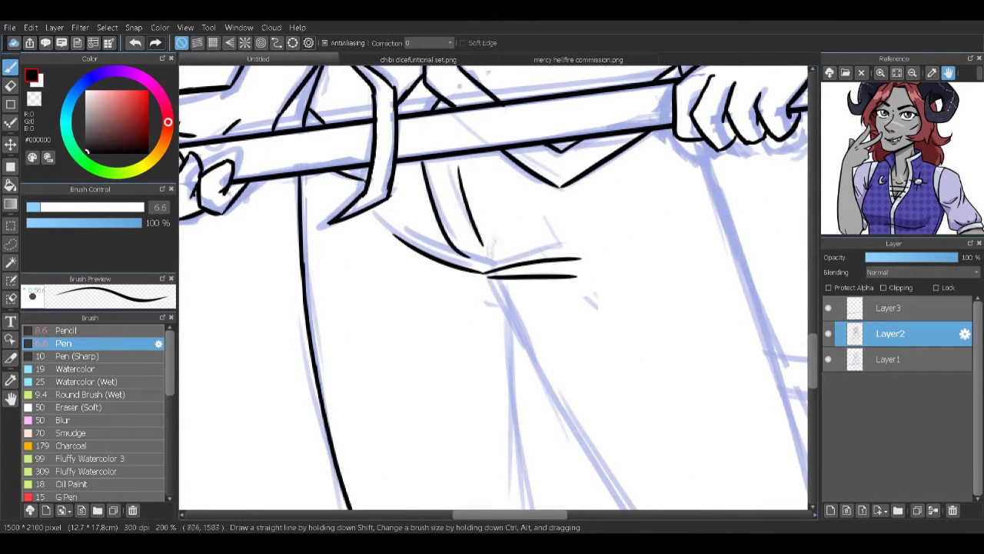
Step: Ink the left thigh's outer contour, both inner leg contours and the parallel seam lines of the trousers
{"action": "scroll", "coordinate": [492, 288], "scroll_direction": "down", "scroll_amount": 2}
{"action": "left_click_drag", "start_coordinate": [530, 145], "coordinate": [632, 484]}
{"action": "scroll", "coordinate": [492, 288], "scroll_direction": "down", "scroll_amount": 2}
{"action": "mouse_move", "coordinate": [368, 188]}
{"action": "left_mouse_down"}
{"action": "mouse_move", "coordinate": [530, 496]}
{"action": "mouse_move", "coordinate": [397, 398]}
{"action": "left_mouse_up"}
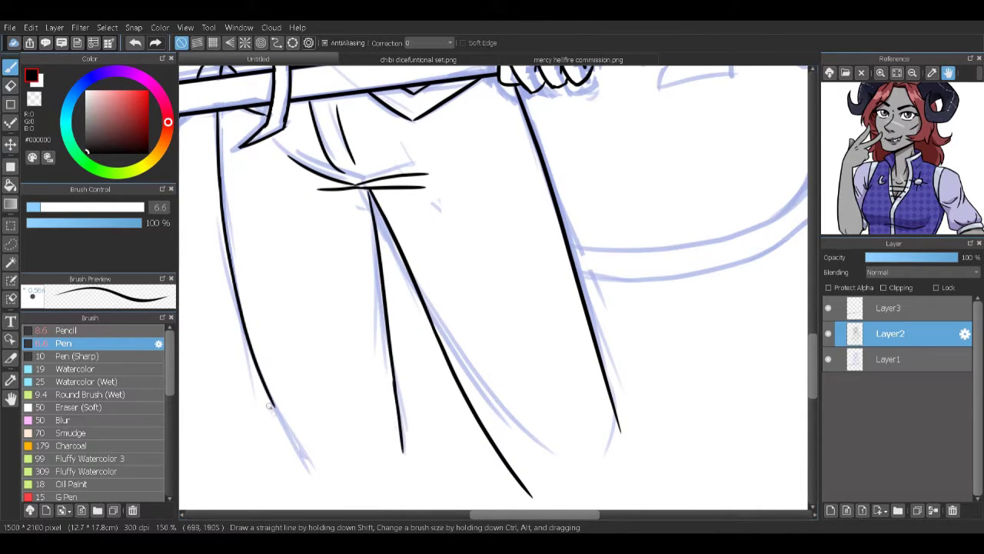
{"action": "scroll", "coordinate": [307, 461], "scroll_direction": "up", "scroll_amount": 1}
{"action": "left_click_drag", "start_coordinate": [361, 281], "coordinate": [385, 465]}
{"action": "scroll", "coordinate": [417, 439], "scroll_direction": "down", "scroll_amount": 2}
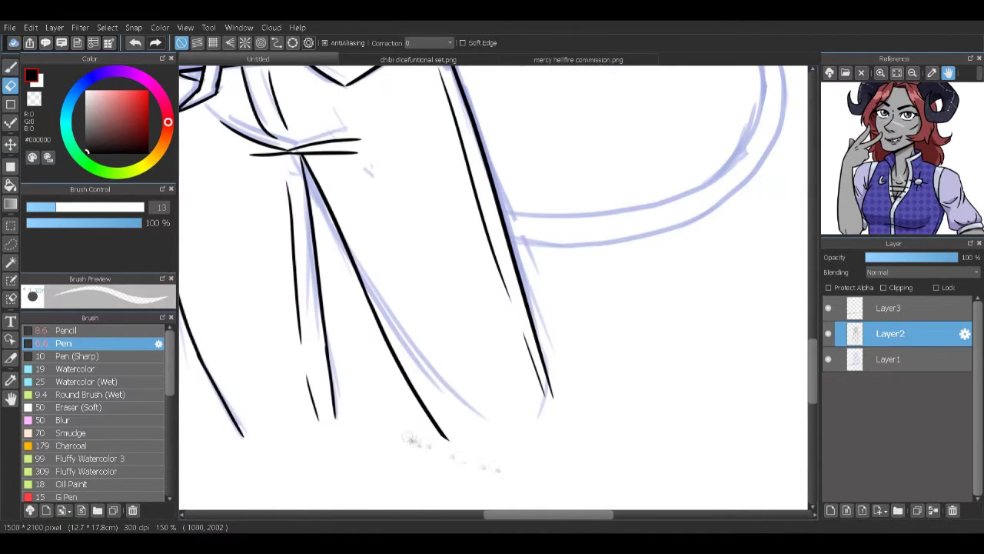
Step: Ink the two curved contours of the tail from the left thigh outward, redoing the strokes and trimming the lower line
{"action": "scroll", "coordinate": [484, 411], "scroll_direction": "up", "scroll_amount": 3}
{"action": "left_click_drag", "start_coordinate": [461, 390], "coordinate": [669, 254]}
{"action": "key", "text": "ctrl+z"}
{"action": "left_click_drag", "start_coordinate": [460, 398], "coordinate": [590, 229]}
{"action": "left_click_drag", "start_coordinate": [460, 419], "coordinate": [694, 336]}
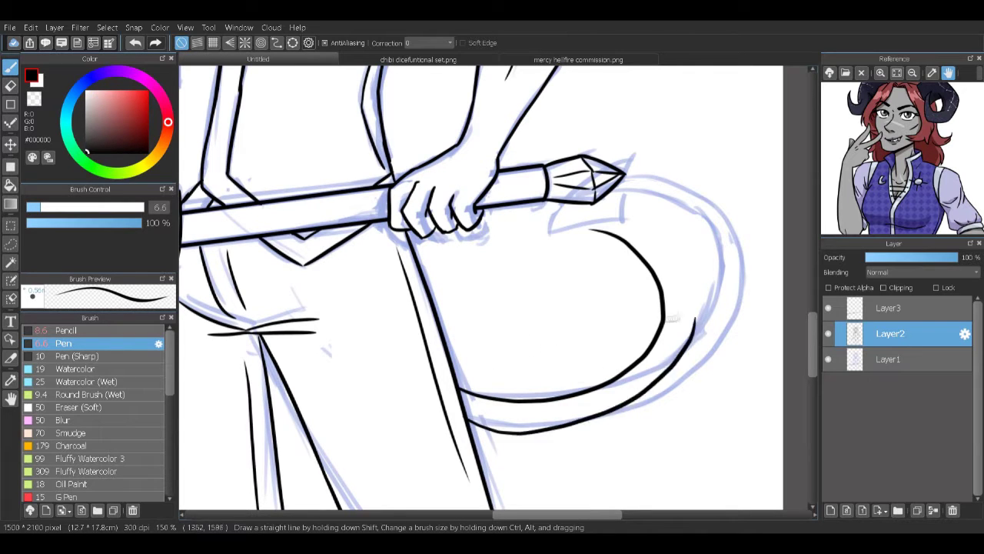
{"action": "key", "text": "ctrl+z"}
{"action": "mouse_move", "coordinate": [464, 419]}
{"action": "left_mouse_down"}
{"action": "mouse_move", "coordinate": [646, 400]}
{"action": "mouse_move", "coordinate": [692, 340]}
{"action": "left_mouse_up"}
{"action": "key", "text": "e"}
{"action": "left_click_drag", "start_coordinate": [594, 423], "coordinate": [652, 406]}
Step: Ink the tail's outer contour around the bend towards the tip and erase the rough stroke overlaps
{"action": "scroll", "coordinate": [642, 419], "scroll_direction": "up", "scroll_amount": 1}
{"action": "key", "text": "b"}
{"action": "left_click_drag", "start_coordinate": [650, 278], "coordinate": [582, 353]}
{"action": "mouse_move", "coordinate": [536, 111]}
{"action": "left_mouse_down"}
{"action": "mouse_move", "coordinate": [611, 188]}
{"action": "mouse_move", "coordinate": [644, 176]}
{"action": "mouse_move", "coordinate": [630, 314]}
{"action": "left_mouse_up"}
{"action": "key", "text": "e"}
{"action": "left_click_drag", "start_coordinate": [653, 277], "coordinate": [611, 339]}
{"action": "left_click_drag", "start_coordinate": [657, 308], "coordinate": [615, 154]}
{"action": "left_click_drag", "start_coordinate": [634, 292], "coordinate": [626, 323]}
Step: Ink the pointed arrowhead at the end of the tail below the sword pommel
{"action": "key", "text": "b"}
{"action": "left_click_drag", "start_coordinate": [477, 285], "coordinate": [496, 319]}
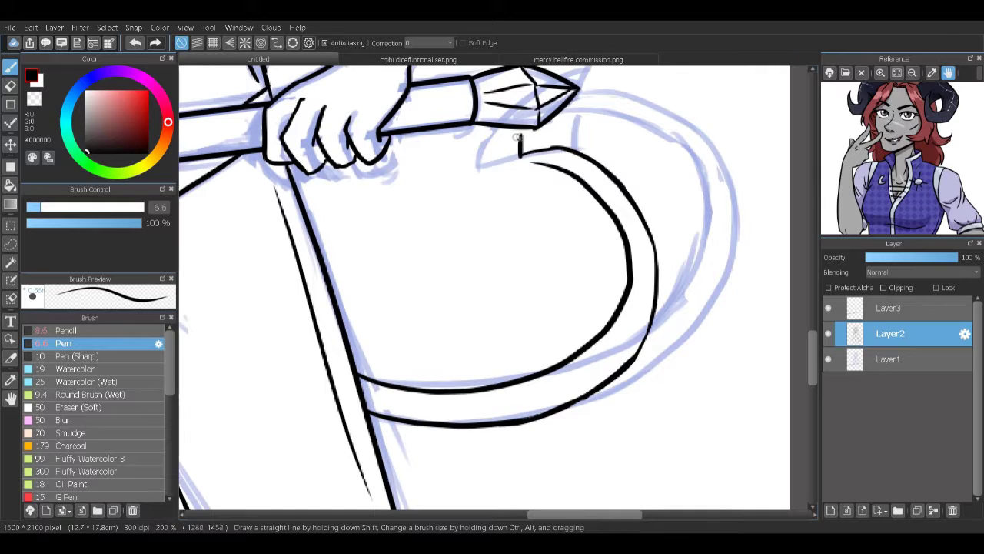
{"action": "left_click_drag", "start_coordinate": [521, 135], "coordinate": [458, 191]}
{"action": "key", "text": "e"}
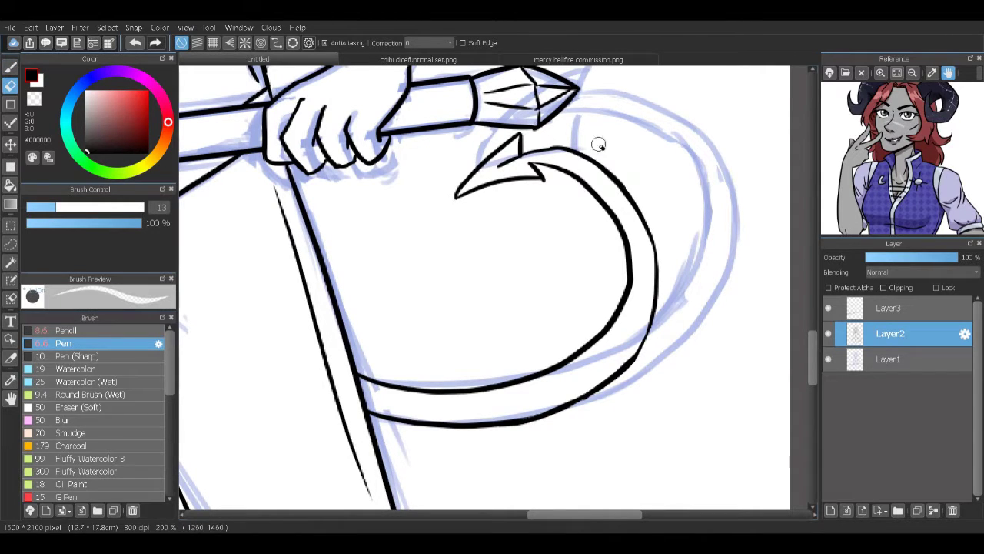
Step: Redraw the tail's inner contour where it runs into the arrowhead and clean up the join
{"action": "key", "text": "b"}
{"action": "left_click_drag", "start_coordinate": [589, 173], "coordinate": [532, 164]}
{"action": "key", "text": "ctrl+z"}
{"action": "left_click_drag", "start_coordinate": [588, 175], "coordinate": [530, 164]}
{"action": "key", "text": "ctrl+z"}
{"action": "left_click_drag", "start_coordinate": [635, 245], "coordinate": [575, 169]}
{"action": "key", "text": "e"}
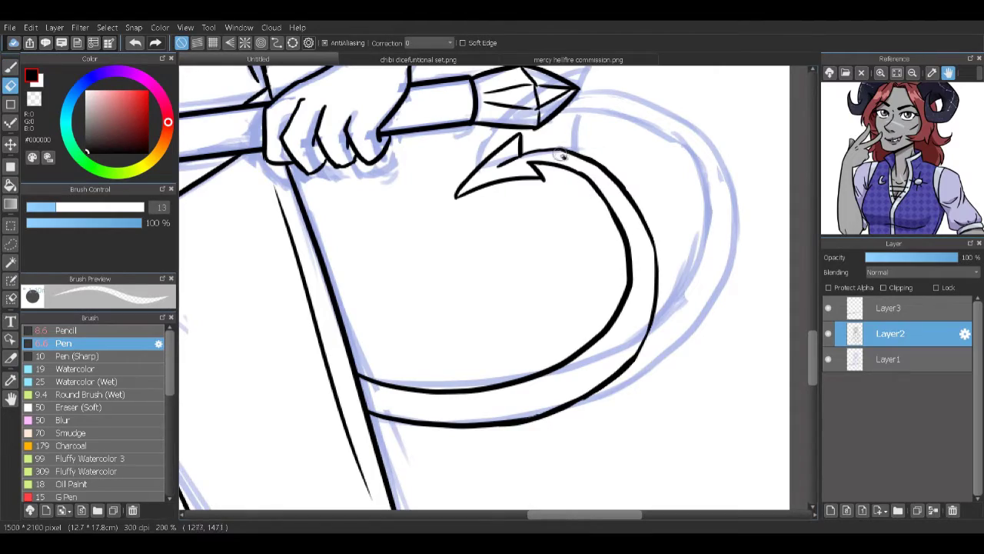
Step: Extend the outer trouser leg contours downward, hide the Layer1 sketch and trim the lower ends of the leg lines
{"action": "scroll", "coordinate": [424, 287], "scroll_direction": "up", "scroll_amount": 15}
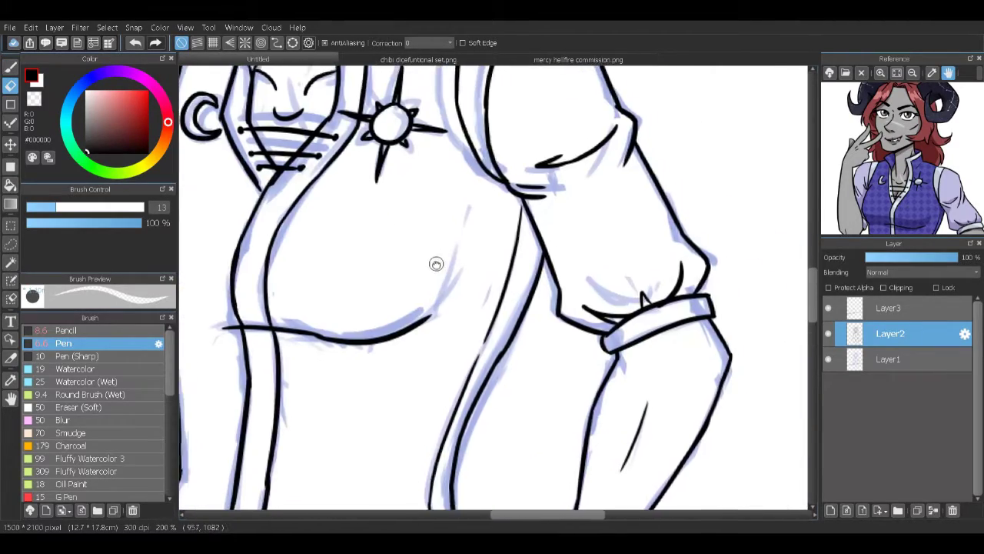
{"action": "scroll", "coordinate": [477, 312], "scroll_direction": "down", "scroll_amount": 6}
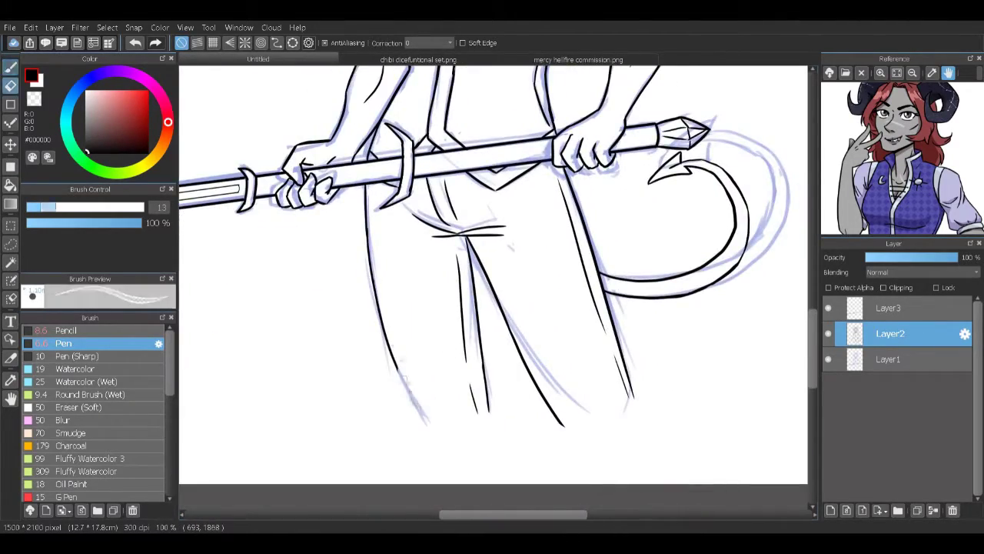
{"action": "left_click_drag", "start_coordinate": [373, 290], "coordinate": [416, 431]}
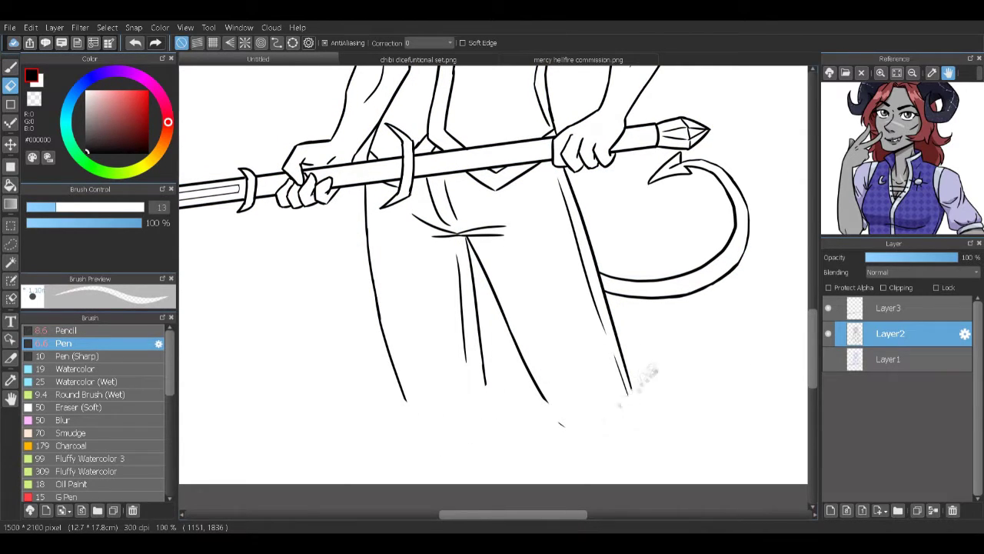
{"action": "key", "text": "b"}
{"action": "left_click_drag", "start_coordinate": [607, 293], "coordinate": [620, 422]}
{"action": "key", "text": "e"}
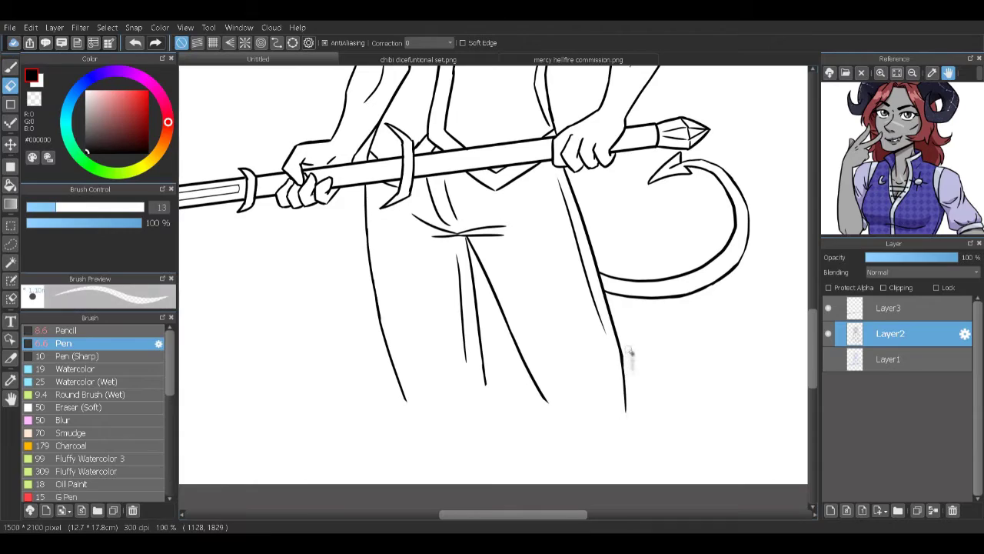
Step: Erase stray marks inside the sword between the crossguard and the character's left hand on Layer3
{"action": "scroll", "coordinate": [629, 428], "scroll_direction": "down", "scroll_amount": 5}
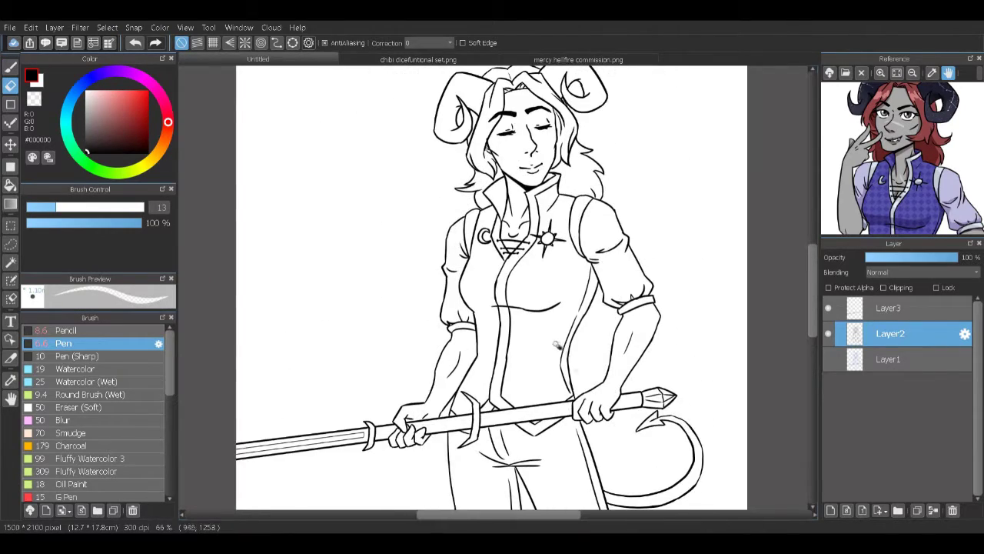
{"action": "scroll", "coordinate": [555, 347], "scroll_direction": "up", "scroll_amount": 6}
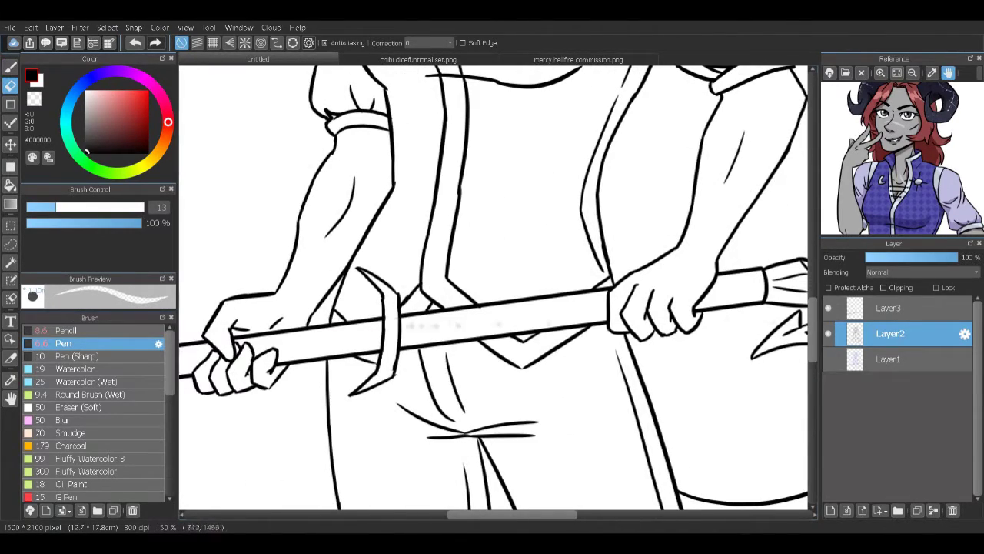
{"action": "key", "text": "ctrl+Up"}
{"action": "key", "text": "b"}
{"action": "key", "text": "e"}
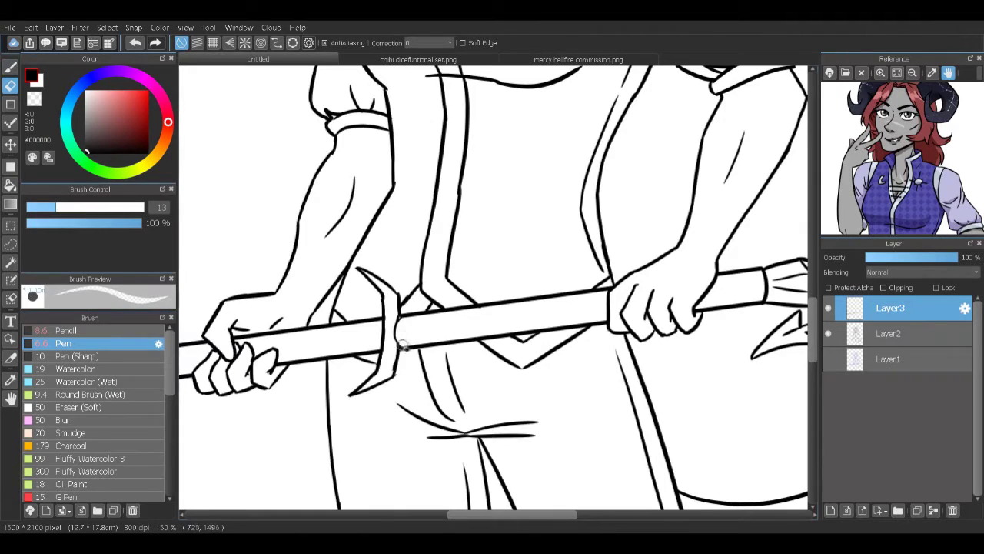
{"action": "left_click_drag", "start_coordinate": [408, 339], "coordinate": [612, 300]}
{"action": "key", "text": "b"}
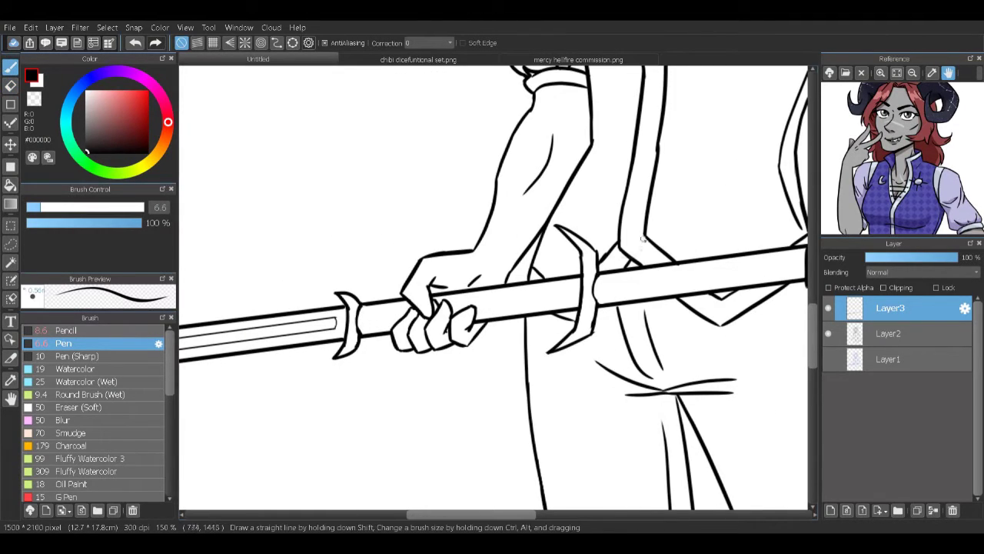
Step: Retouch the hair strand lines beside the cheek on Layer2 and erase the untidy overlaps
{"action": "scroll", "coordinate": [612, 301], "scroll_direction": "down", "scroll_amount": 6}
{"action": "scroll", "coordinate": [594, 278], "scroll_direction": "up", "scroll_amount": 6}
{"action": "scroll", "coordinate": [593, 278], "scroll_direction": "up", "scroll_amount": 1}
{"action": "left_click", "coordinate": [392, 253], "text": "ctrl"}
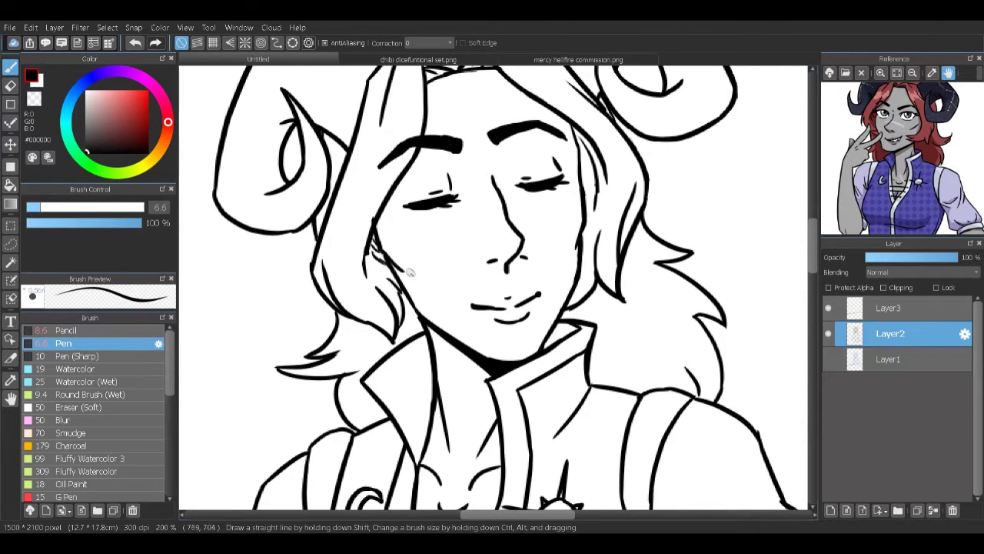
{"action": "key", "text": "e"}
{"action": "mouse_move", "coordinate": [394, 225]}
{"action": "left_mouse_down"}
{"action": "mouse_move", "coordinate": [406, 351]}
{"action": "mouse_move", "coordinate": [427, 328]}
{"action": "left_mouse_up"}
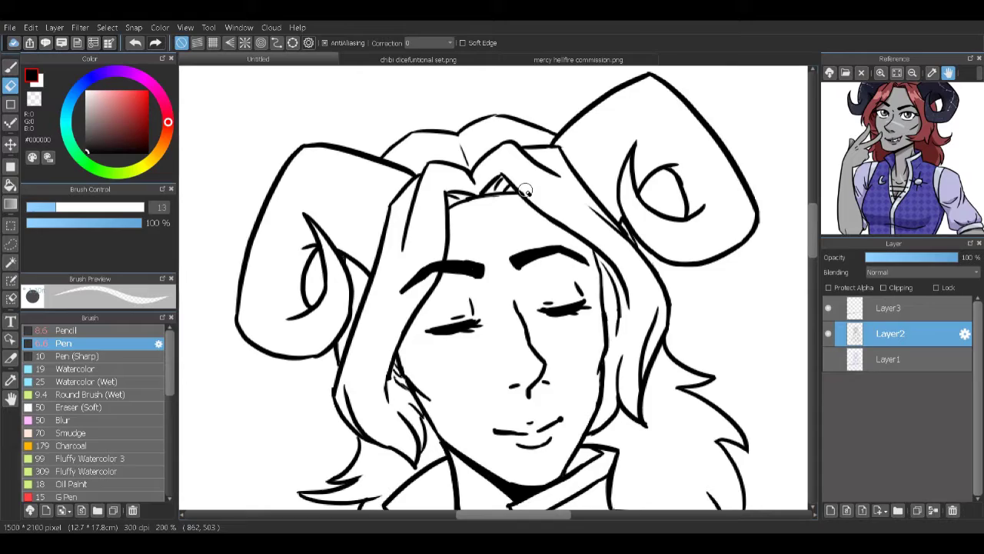
Step: Retouch the finger lines of the character's right hand gripping the sword
{"action": "scroll", "coordinate": [562, 284], "scroll_direction": "down", "scroll_amount": 4}
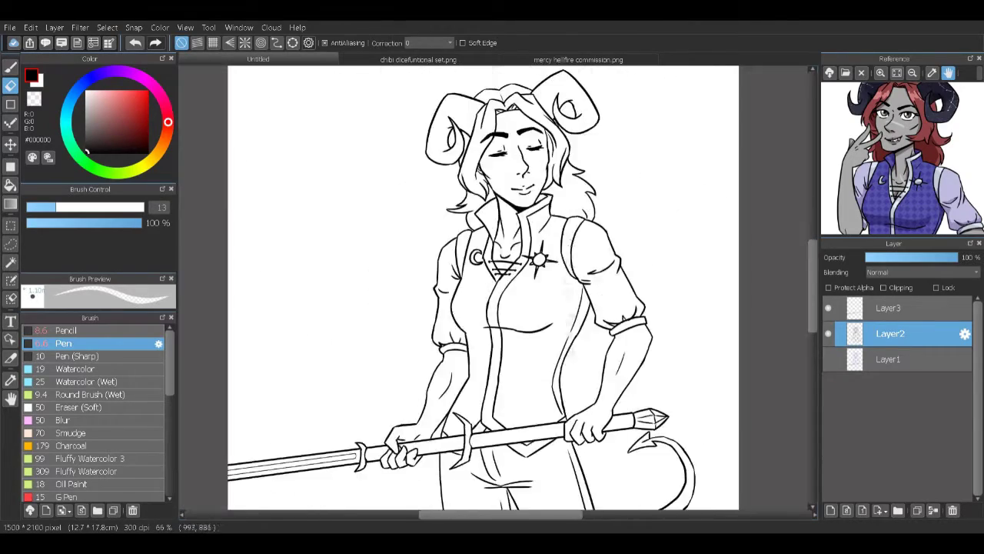
{"action": "left_click_drag", "start_coordinate": [558, 412], "coordinate": [558, 296]}
{"action": "scroll", "coordinate": [557, 296], "scroll_direction": "up", "scroll_amount": 4}
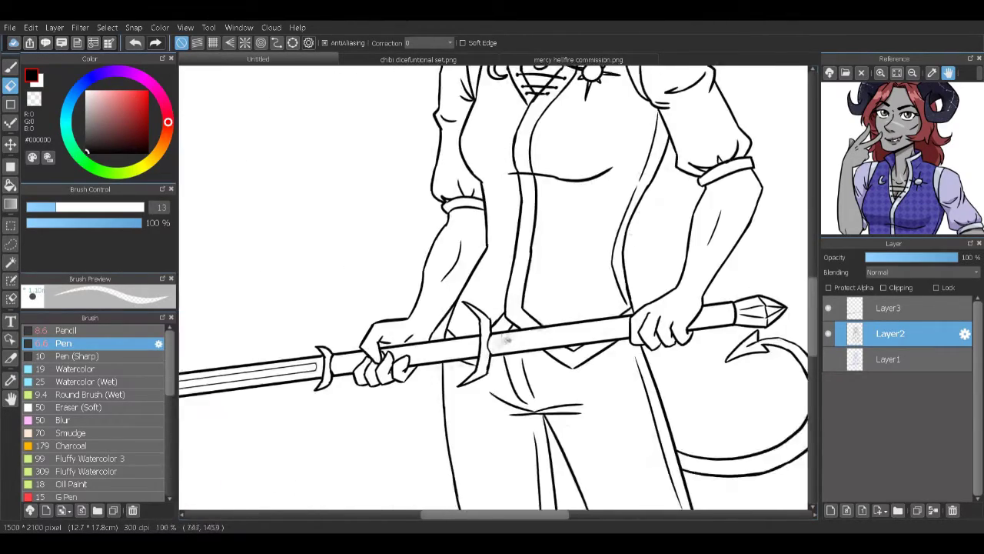
{"action": "key", "text": "ctrl+z"}
{"action": "key", "text": "p"}
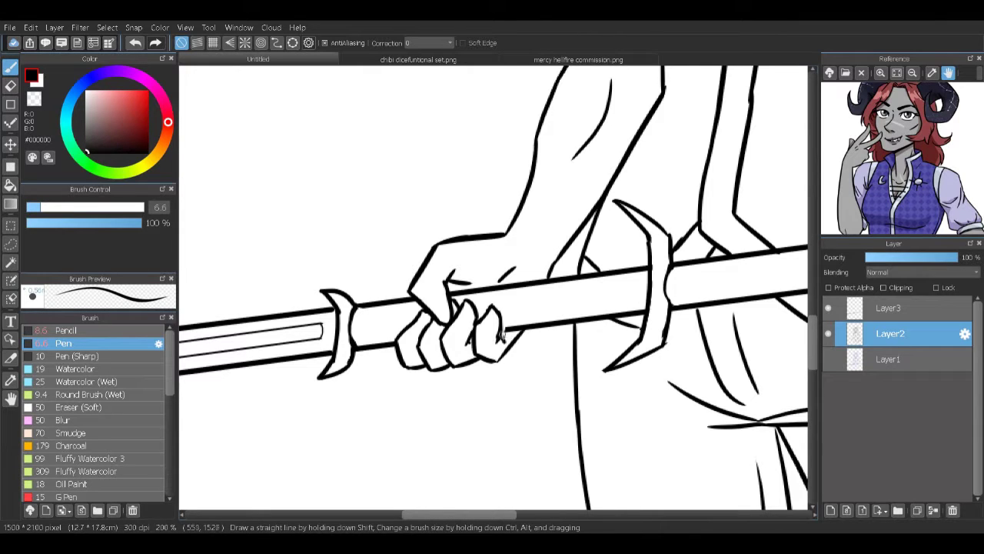
Step: Merge the line art layers into Layer2 and save the drawing as mercy time skip.mdp
{"action": "scroll", "coordinate": [492, 293], "scroll_direction": "down", "scroll_amount": 4}
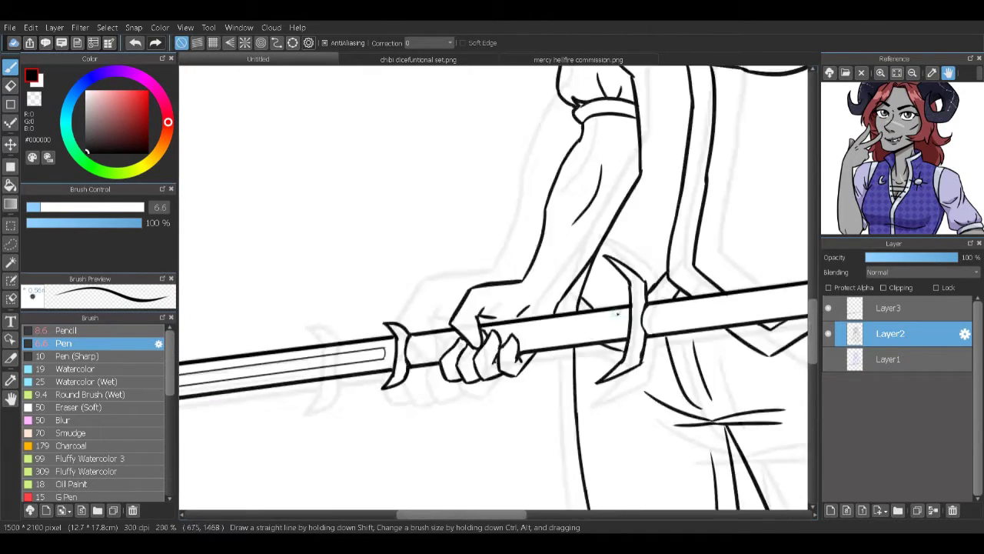
{"action": "key", "text": "ctrl+z"}
{"action": "scroll", "coordinate": [431, 252], "scroll_direction": "down", "scroll_amount": 1}
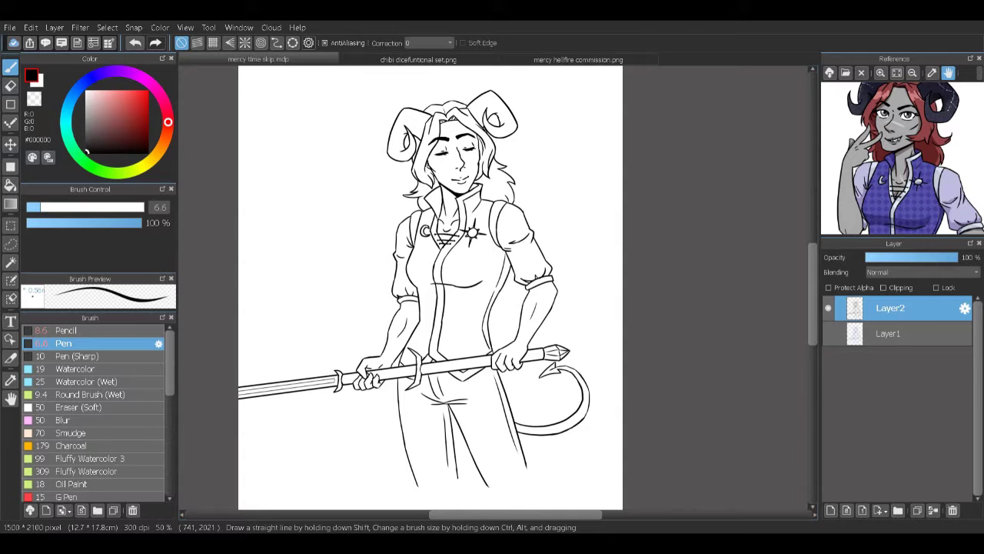
Step: Add a new layer beneath the line art and fill the face, neck and chest with grey #9F9F9F sampled from the reference
{"action": "key", "text": "ctrl+plus"}
{"action": "key", "text": "ctrl+plus"}
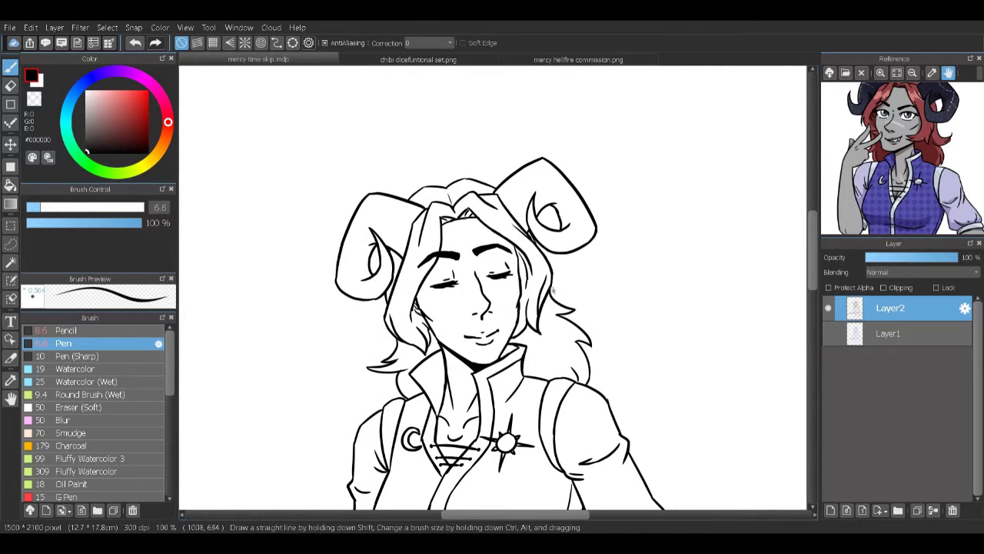
{"action": "scroll", "coordinate": [492, 288], "scroll_direction": "down", "scroll_amount": 3}
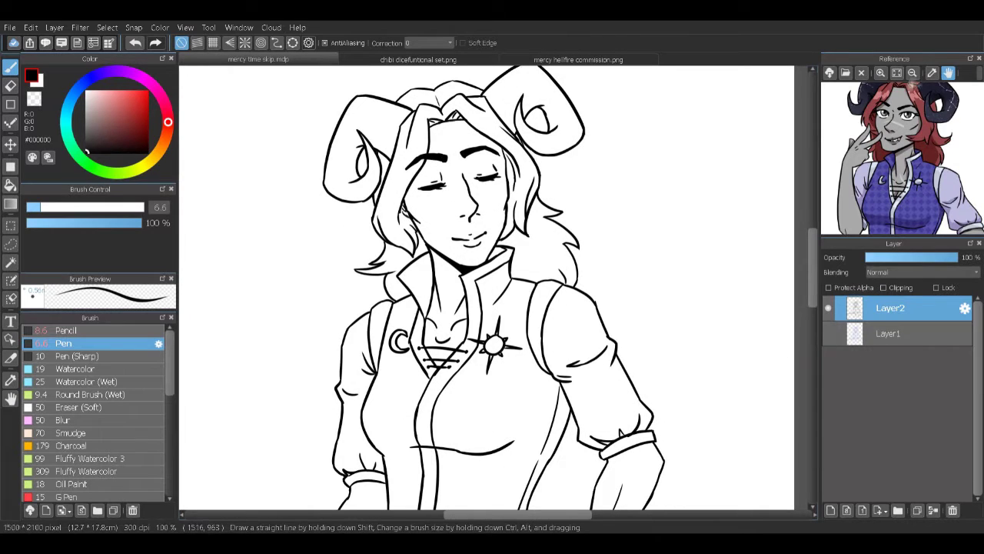
{"action": "left_click", "coordinate": [915, 346]}
{"action": "key", "text": "ctrl+shift+n"}
{"action": "key", "text": "g"}
{"action": "key", "text": "ctrl+plus"}
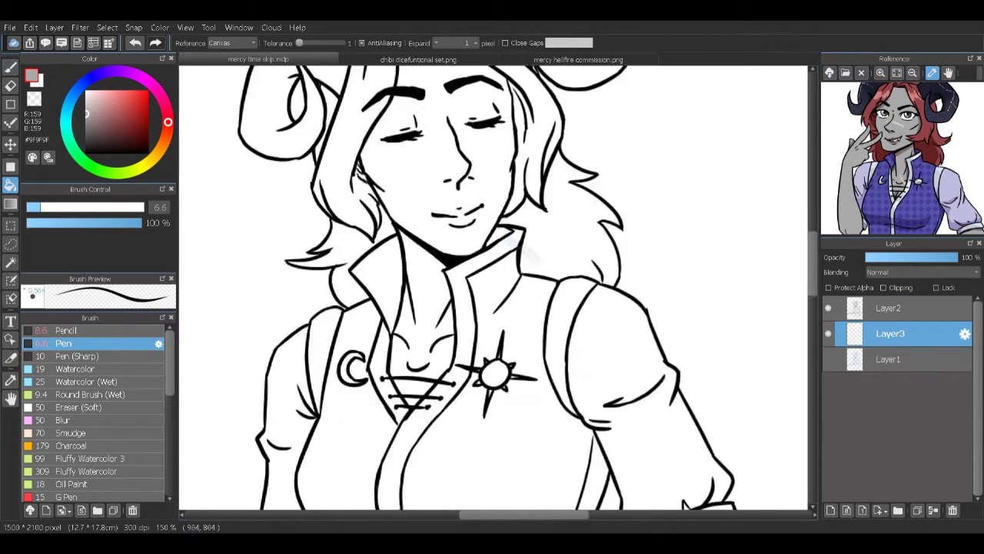
{"action": "left_click", "coordinate": [461, 170]}
{"action": "left_click", "coordinate": [427, 350]}
{"action": "key", "text": "p"}
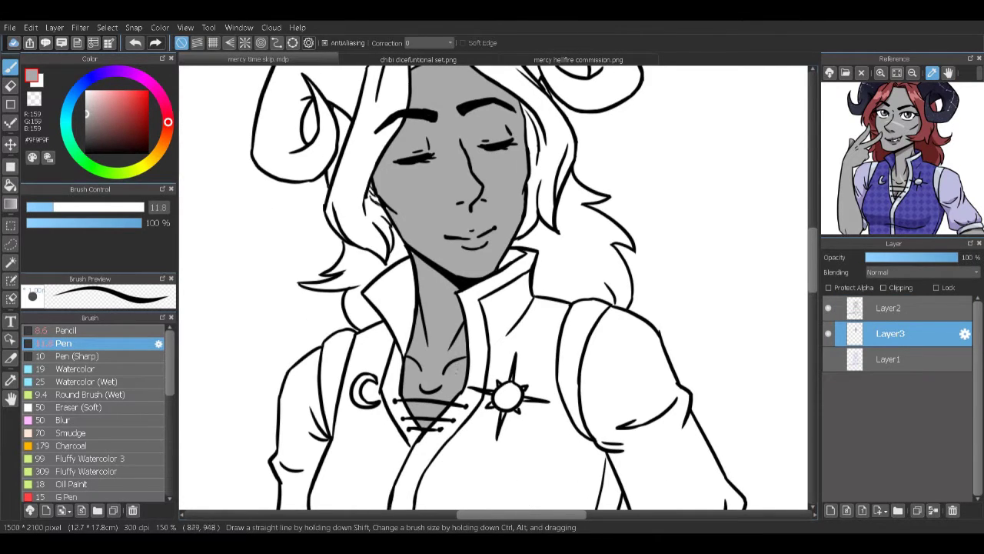
Step: Fill both forearms, the hands and the tail with the same grey, painting in the small gaps between the fingers
{"action": "scroll", "coordinate": [413, 239], "scroll_direction": "up", "scroll_amount": 2}
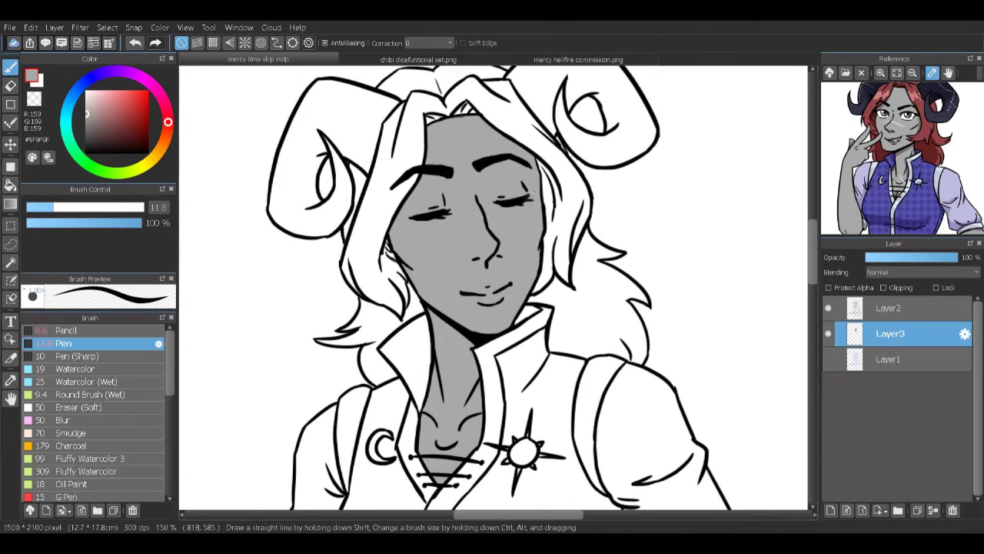
{"action": "scroll", "coordinate": [492, 292], "scroll_direction": "down", "scroll_amount": 15}
{"action": "scroll", "coordinate": [492, 292], "scroll_direction": "left", "scroll_amount": 4}
{"action": "mouse_move", "coordinate": [315, 331]}
{"action": "left_mouse_down"}
{"action": "mouse_move", "coordinate": [366, 343]}
{"action": "mouse_move", "coordinate": [352, 347]}
{"action": "mouse_move", "coordinate": [336, 316]}
{"action": "left_mouse_up"}
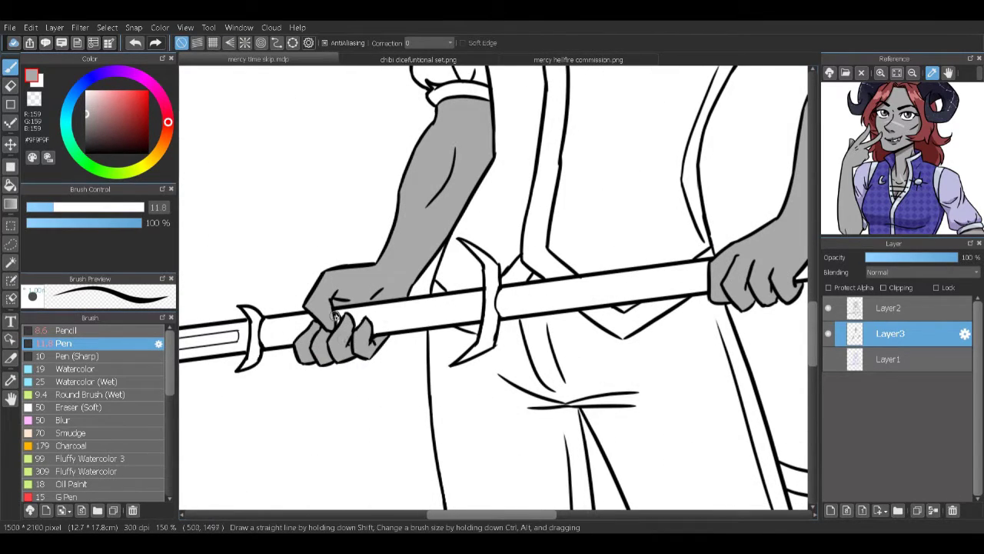
{"action": "scroll", "coordinate": [461, 346], "scroll_direction": "right", "scroll_amount": 5}
{"action": "scroll", "coordinate": [569, 345], "scroll_direction": "down", "scroll_amount": 2}
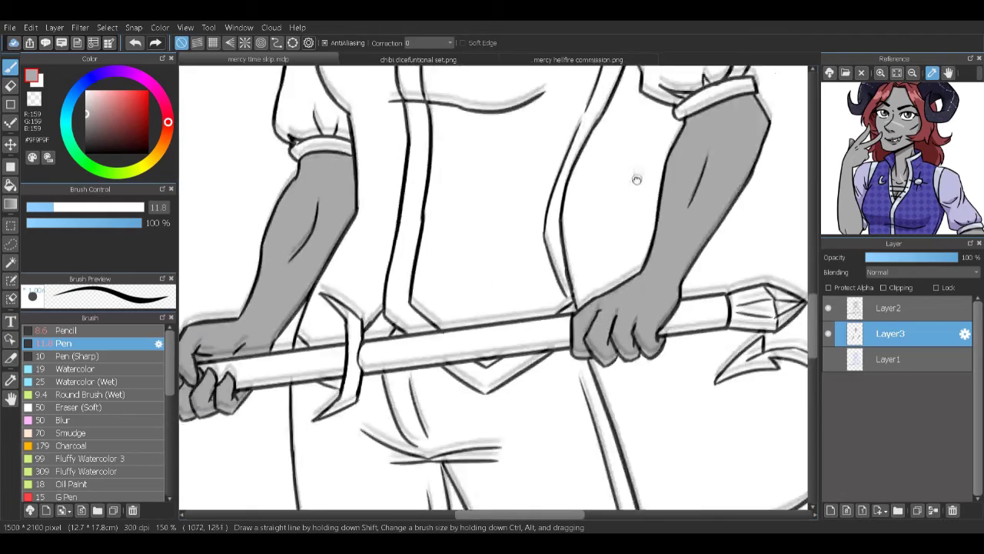
{"action": "left_click", "coordinate": [660, 236]}
Step: Sample the dark horn colour #272837 from the reference and fill both horns with it
{"action": "scroll", "coordinate": [692, 346], "scroll_direction": "up", "scroll_amount": 15}
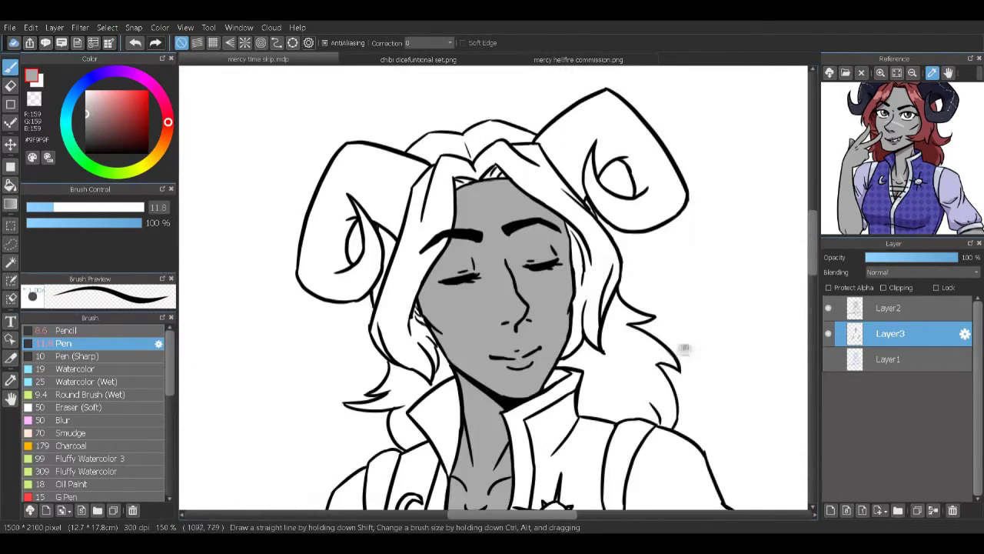
{"action": "scroll", "coordinate": [899, 154], "scroll_direction": "up", "scroll_amount": 2}
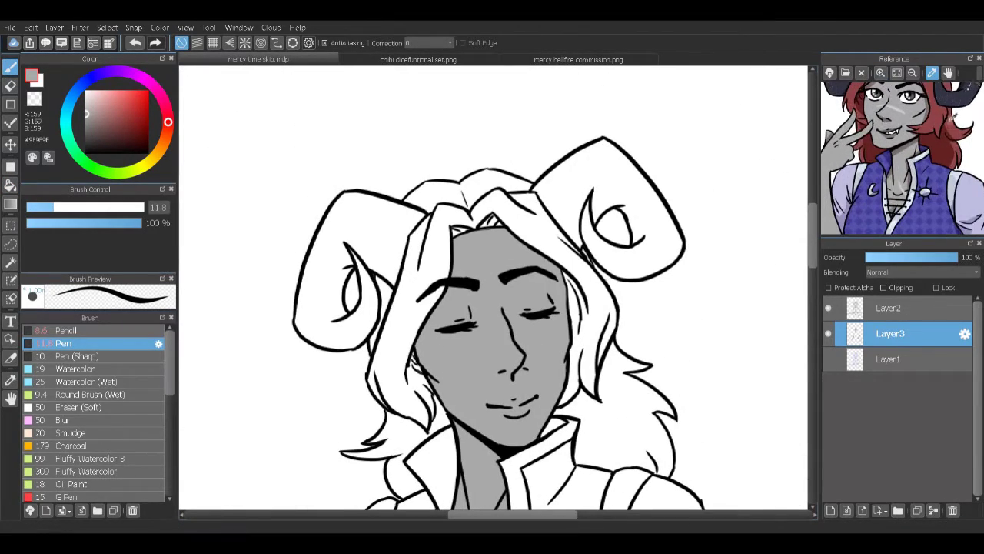
{"action": "left_click", "coordinate": [853, 123]}
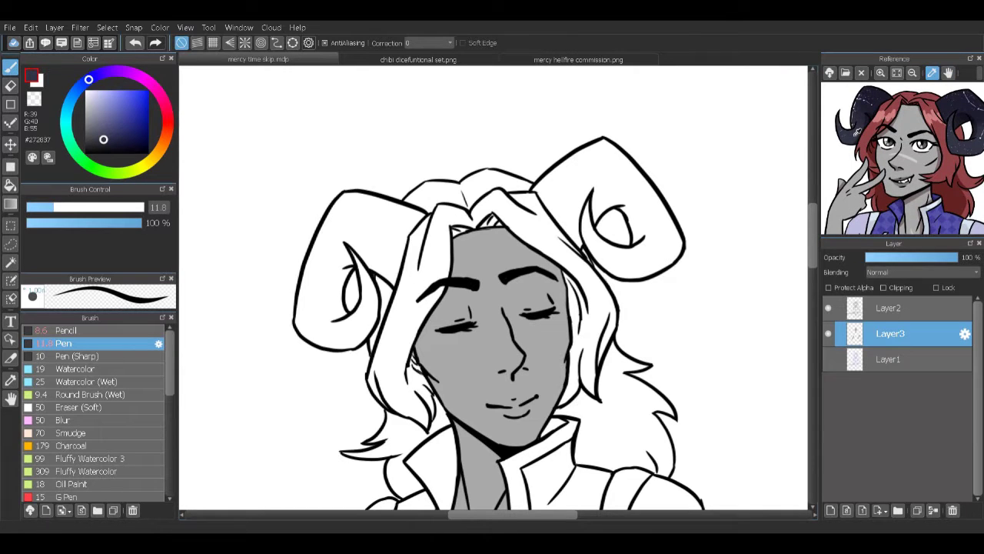
{"action": "left_click", "coordinate": [319, 308]}
{"action": "left_click", "coordinate": [649, 200]}
{"action": "left_click", "coordinate": [355, 269]}
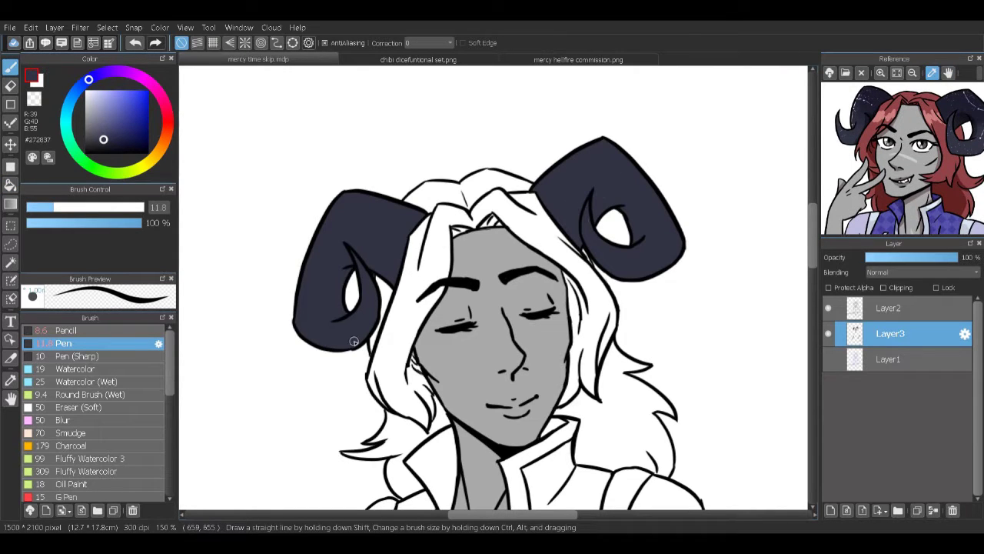
Step: Fill both puffed sleeves with lavender #B8B6DA sampled from the reference and touch up the gaps along the lines
{"action": "scroll", "coordinate": [532, 286], "scroll_direction": "down", "scroll_amount": 5}
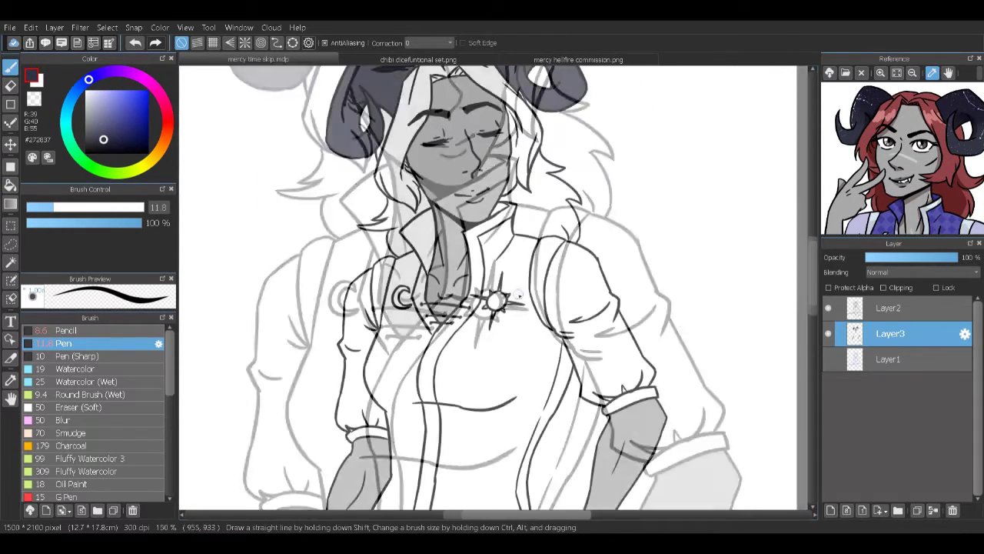
{"action": "scroll", "coordinate": [532, 286], "scroll_direction": "down", "scroll_amount": 2}
{"action": "scroll", "coordinate": [531, 286], "scroll_direction": "up", "scroll_amount": 2}
{"action": "key", "text": "g"}
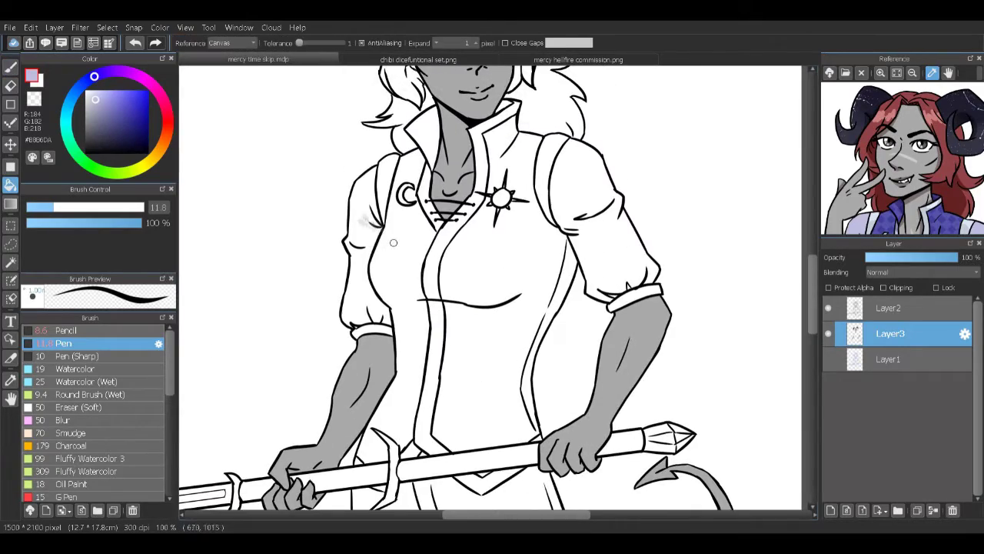
{"action": "scroll", "coordinate": [580, 197], "scroll_direction": "up", "scroll_amount": 2}
{"action": "left_click", "coordinate": [580, 196]}
{"action": "key", "text": "p"}
{"action": "scroll", "coordinate": [331, 339], "scroll_direction": "right", "scroll_amount": 2}
{"action": "scroll", "coordinate": [331, 340], "scroll_direction": "up", "scroll_amount": 2}
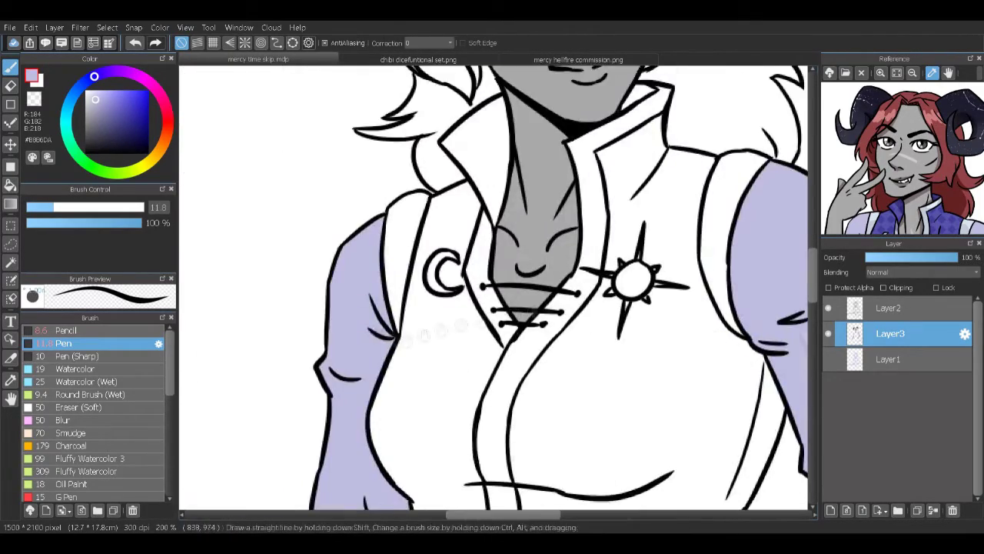
{"action": "scroll", "coordinate": [330, 340], "scroll_direction": "left", "scroll_amount": 5}
{"action": "scroll", "coordinate": [326, 338], "scroll_direction": "down", "scroll_amount": 3}
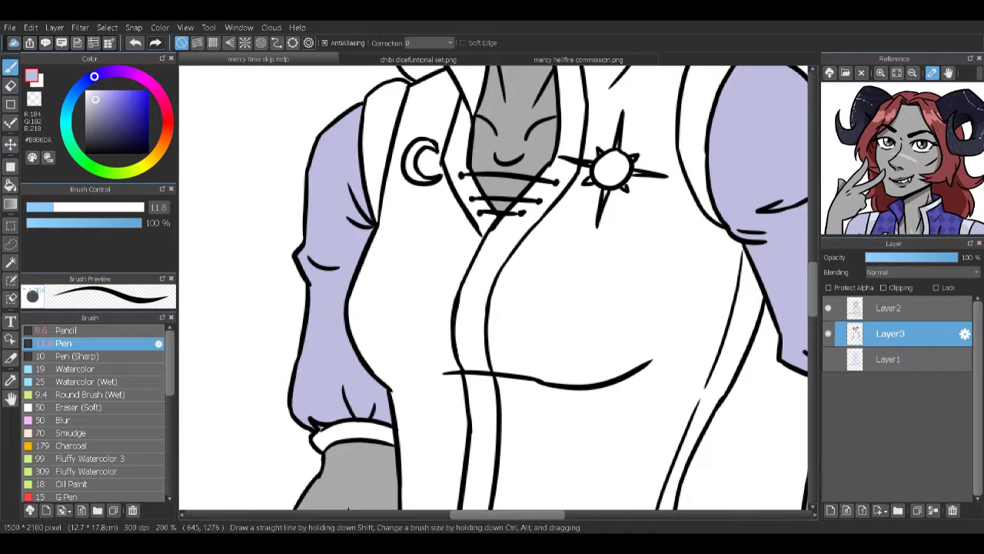
{"action": "scroll", "coordinate": [492, 286], "scroll_direction": "up", "scroll_amount": 2}
{"action": "scroll", "coordinate": [492, 286], "scroll_direction": "right", "scroll_amount": 3}
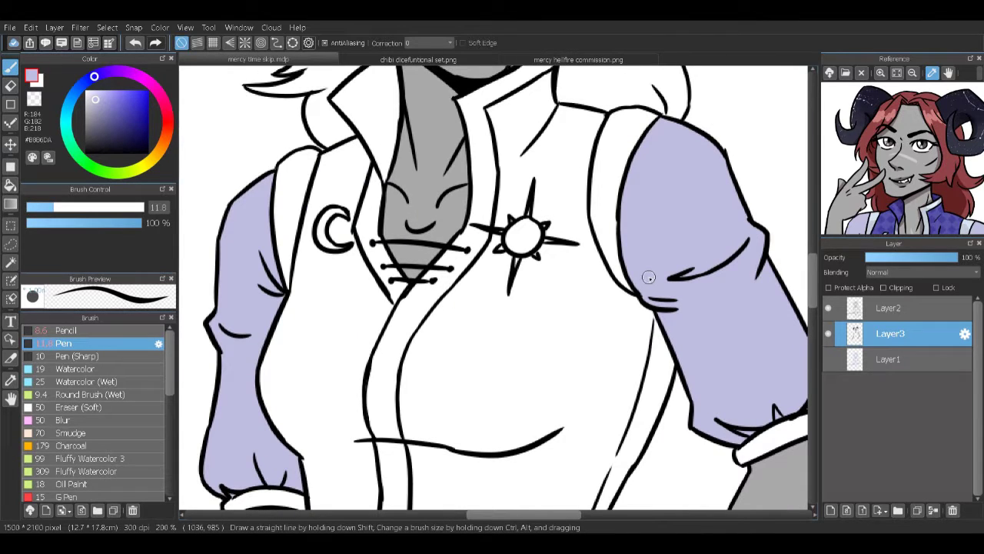
Step: Add a new layer above the skin layer and fill all of the hair with dark red #87393C sampled from the reference
{"action": "scroll", "coordinate": [648, 277], "scroll_direction": "up", "scroll_amount": 5}
{"action": "key", "text": "ctrl+shift+n"}
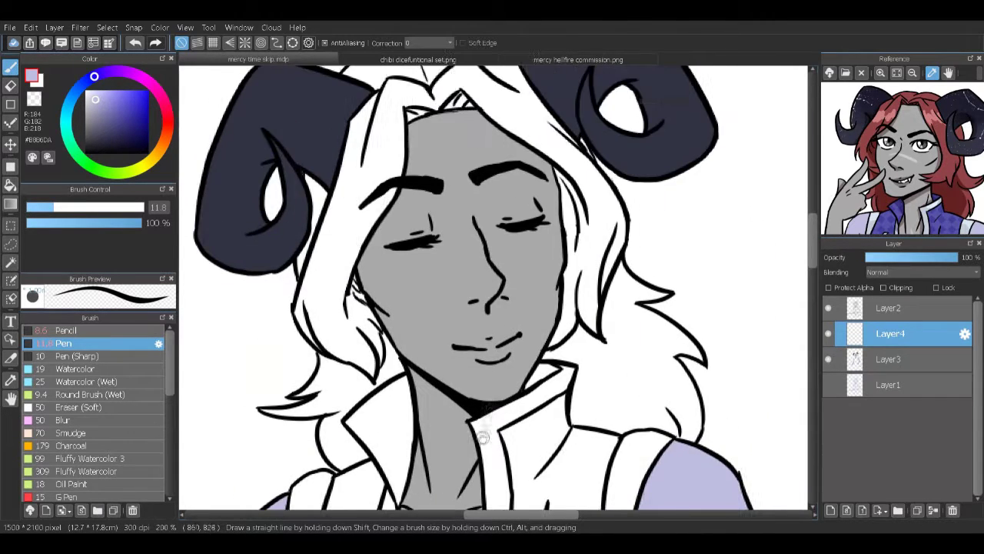
{"action": "left_click_drag", "start_coordinate": [400, 92], "coordinate": [539, 107]}
{"action": "left_click_drag", "start_coordinate": [331, 200], "coordinate": [307, 353]}
{"action": "left_click_drag", "start_coordinate": [599, 192], "coordinate": [676, 361]}
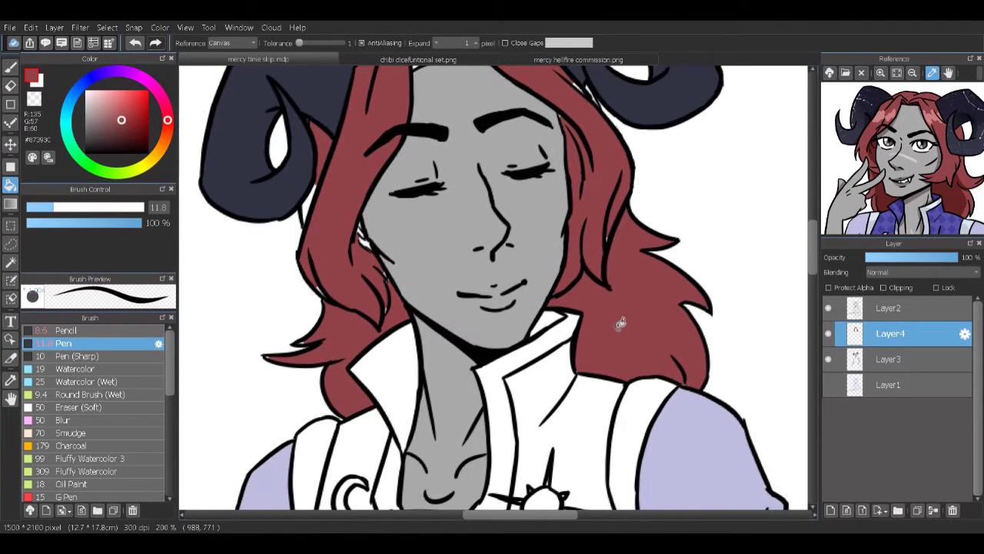
{"action": "left_click_drag", "start_coordinate": [584, 231], "coordinate": [607, 271]}
{"action": "scroll", "coordinate": [300, 342], "scroll_direction": "up", "scroll_amount": 5}
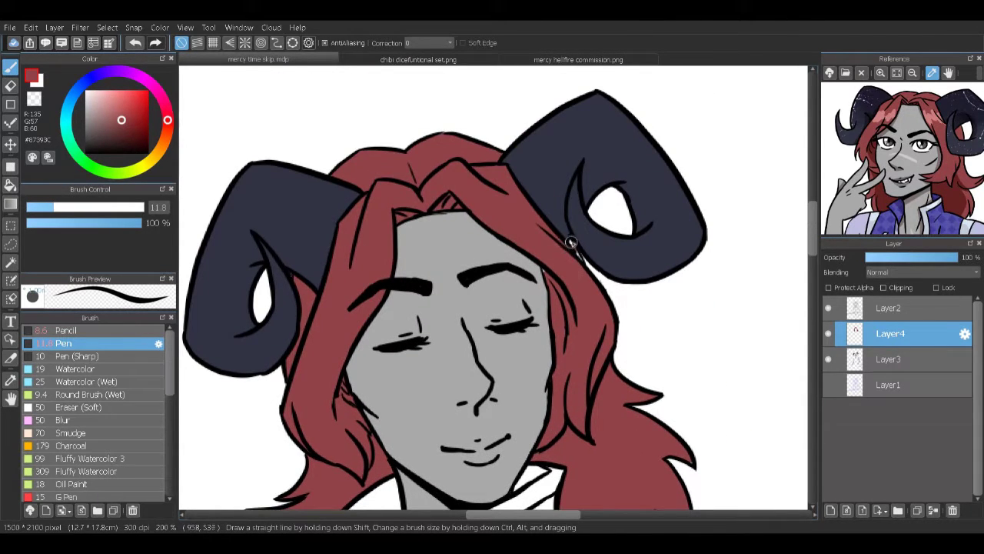
{"action": "scroll", "coordinate": [508, 382], "scroll_direction": "down", "scroll_amount": 3}
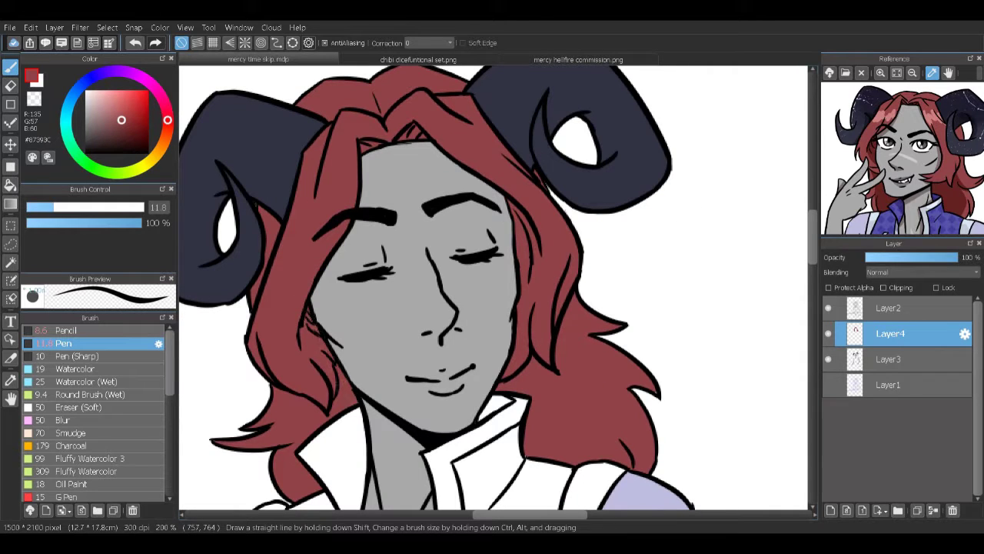
Step: Fill the trousers with navy #110F35, closing off the open leg ends, and fill the vest with purple #4A469E on a new layer
{"action": "left_click", "coordinate": [948, 72]}
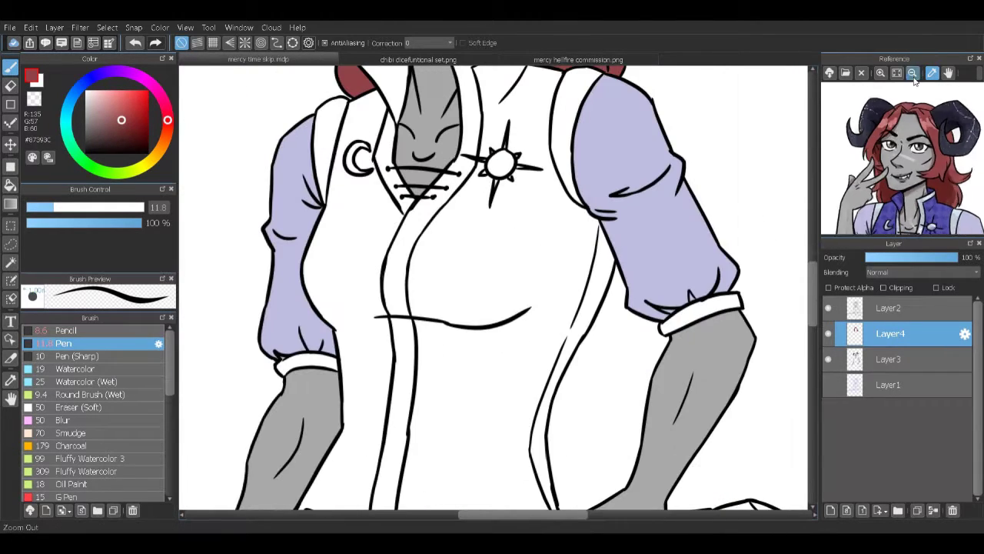
{"action": "left_click_drag", "start_coordinate": [907, 130], "coordinate": [918, 107]}
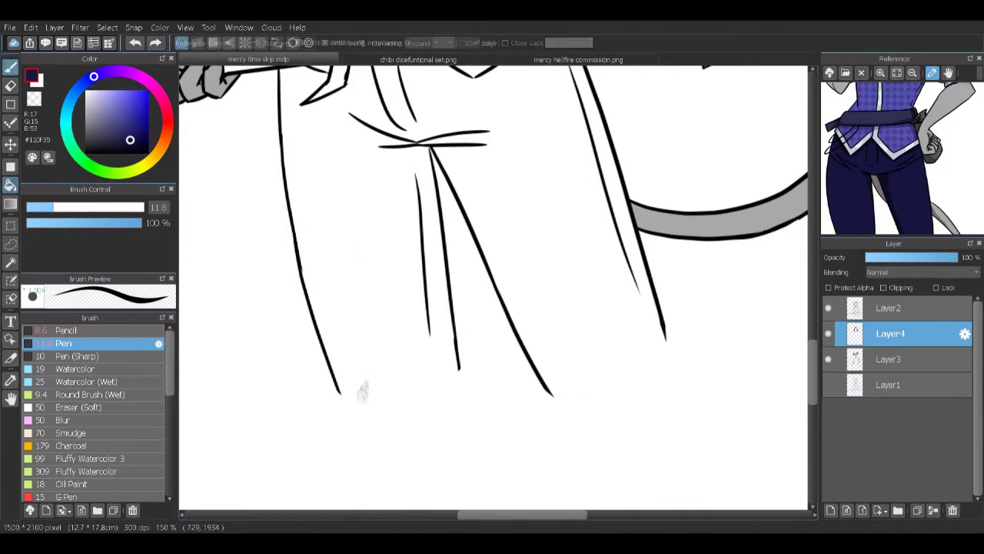
{"action": "left_click_drag", "start_coordinate": [339, 392], "coordinate": [461, 371]}
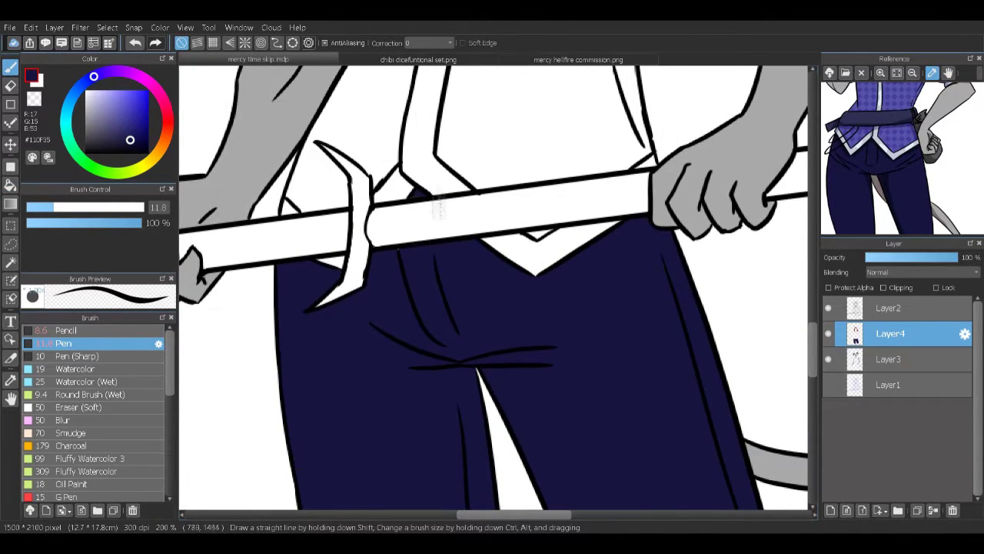
{"action": "scroll", "coordinate": [431, 192], "scroll_direction": "down", "scroll_amount": 3}
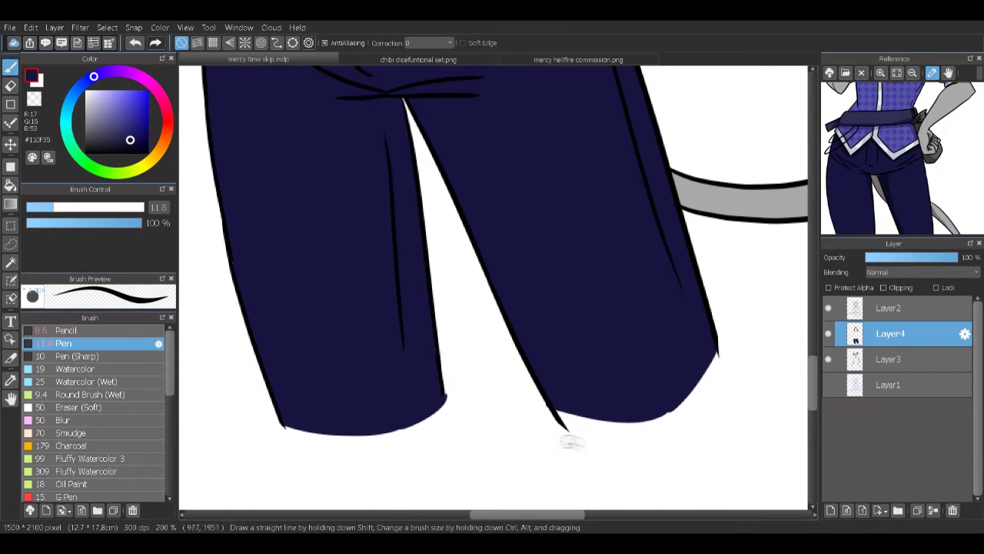
{"action": "left_click_drag", "start_coordinate": [573, 421], "coordinate": [715, 355]}
{"action": "key", "text": "e"}
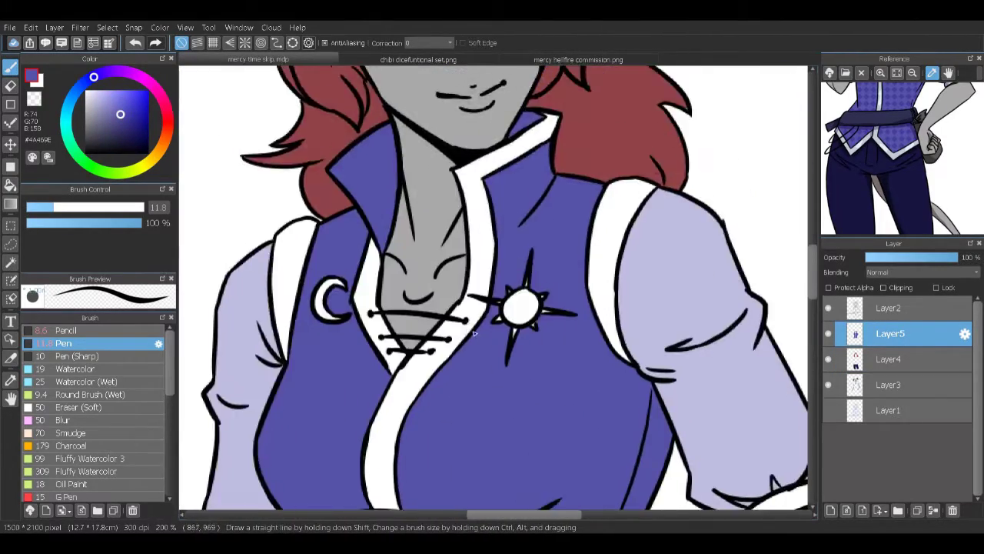
Step: Add a new layer and fill the vest's front, hem, collar and shoulder trim with pale grey-blue #BBC5D1
{"action": "scroll", "coordinate": [475, 332], "scroll_direction": "down", "scroll_amount": 10}
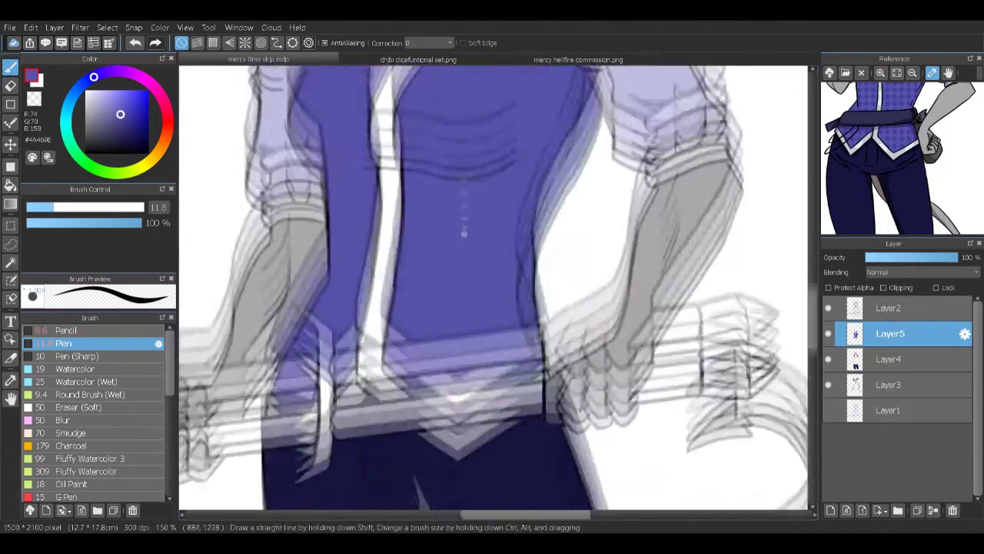
{"action": "left_click", "coordinate": [91, 100]}
{"action": "left_click", "coordinate": [830, 510]}
{"action": "key", "text": "g"}
{"action": "left_click", "coordinate": [361, 313]}
{"action": "left_click", "coordinate": [329, 421]}
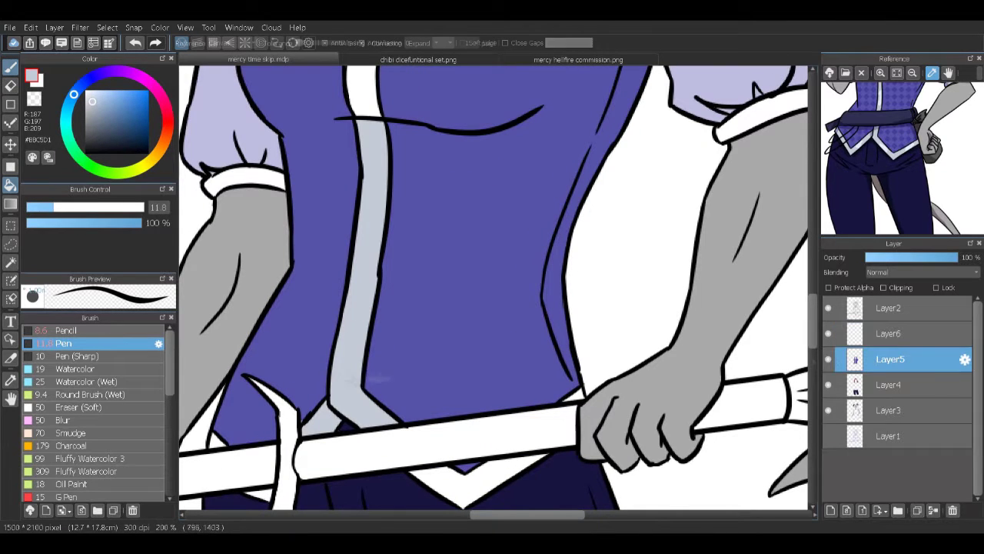
{"action": "left_click_drag", "start_coordinate": [328, 421], "coordinate": [305, 367]}
{"action": "key", "text": "b"}
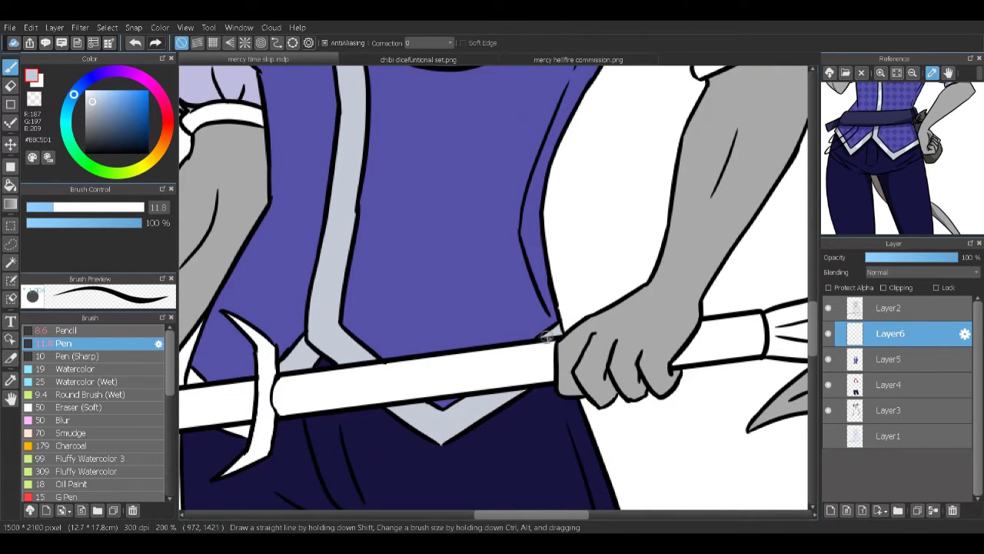
{"action": "scroll", "coordinate": [475, 416], "scroll_direction": "left", "scroll_amount": 1}
{"action": "key", "text": "g"}
{"action": "scroll", "coordinate": [320, 401], "scroll_direction": "left", "scroll_amount": 2}
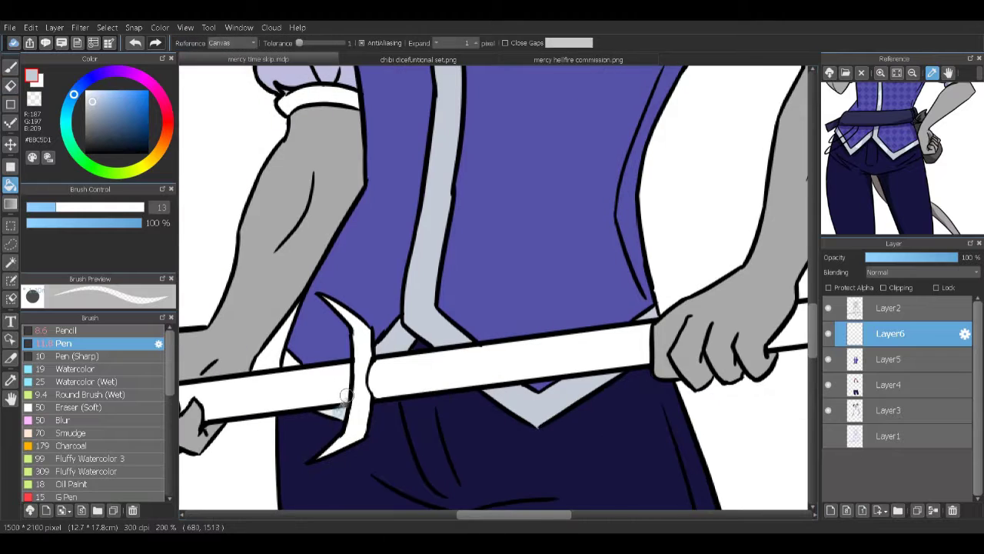
{"action": "key", "text": "b"}
{"action": "scroll", "coordinate": [424, 278], "scroll_direction": "up", "scroll_amount": 10}
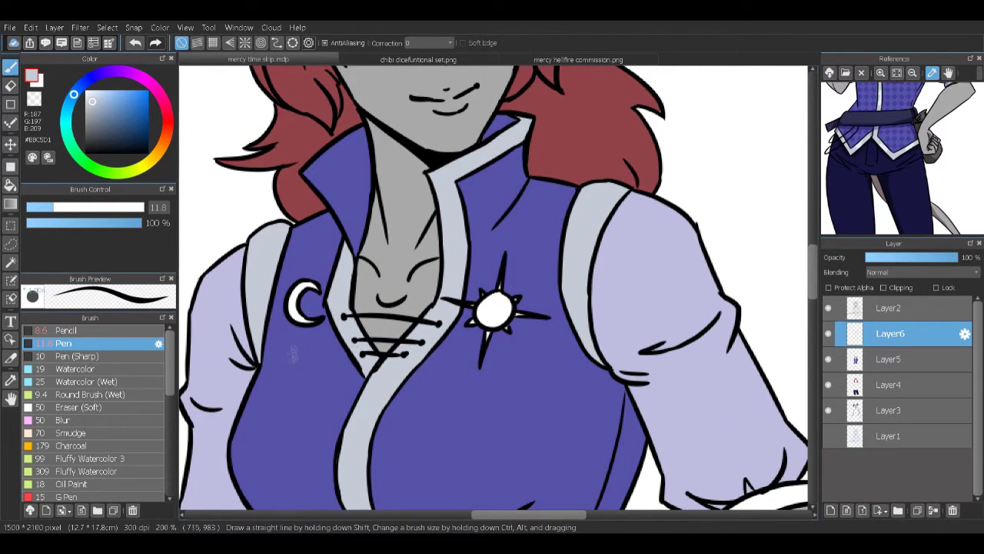
Step: Colour the crescent and sun emblems on the vest and the sleeve cuffs with the same pale grey-blue
{"action": "left_click_drag", "start_coordinate": [303, 329], "coordinate": [314, 286]}
{"action": "left_click_drag", "start_coordinate": [492, 306], "coordinate": [497, 326]}
{"action": "scroll", "coordinate": [498, 323], "scroll_direction": "up", "scroll_amount": 1}
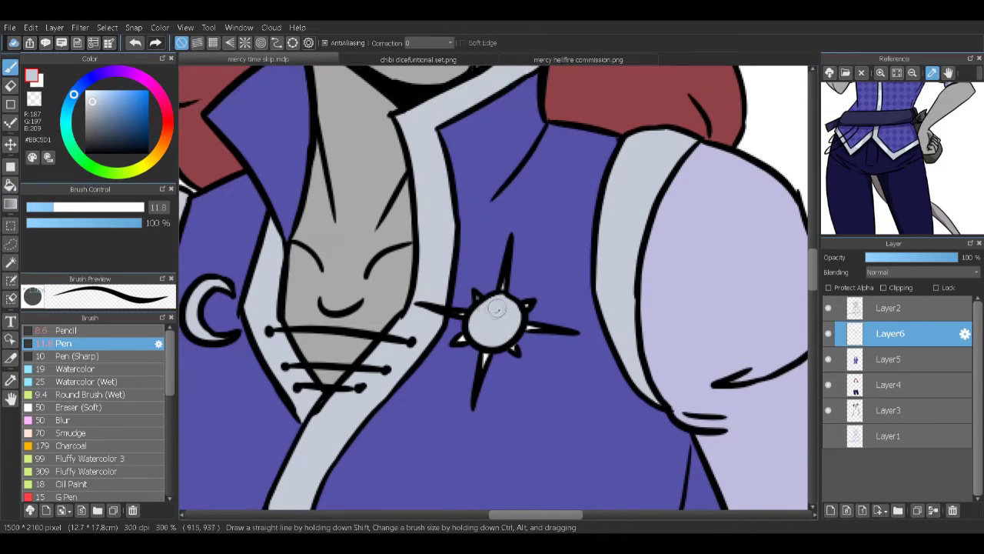
{"action": "scroll", "coordinate": [501, 285], "scroll_direction": "down", "scroll_amount": 1}
{"action": "scroll", "coordinate": [501, 284], "scroll_direction": "down", "scroll_amount": 5}
Step: Fill the sword's blade and guard with light grey #C8CED4 and its handle with darker grey #72737E
{"action": "scroll", "coordinate": [569, 248], "scroll_direction": "up", "scroll_amount": 1}
{"action": "key", "text": "g"}
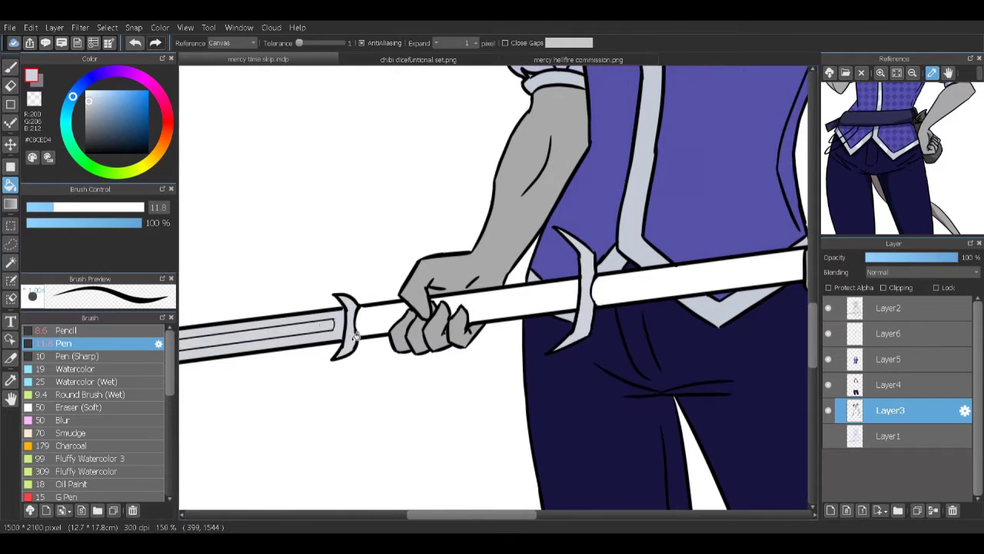
{"action": "key", "text": "b"}
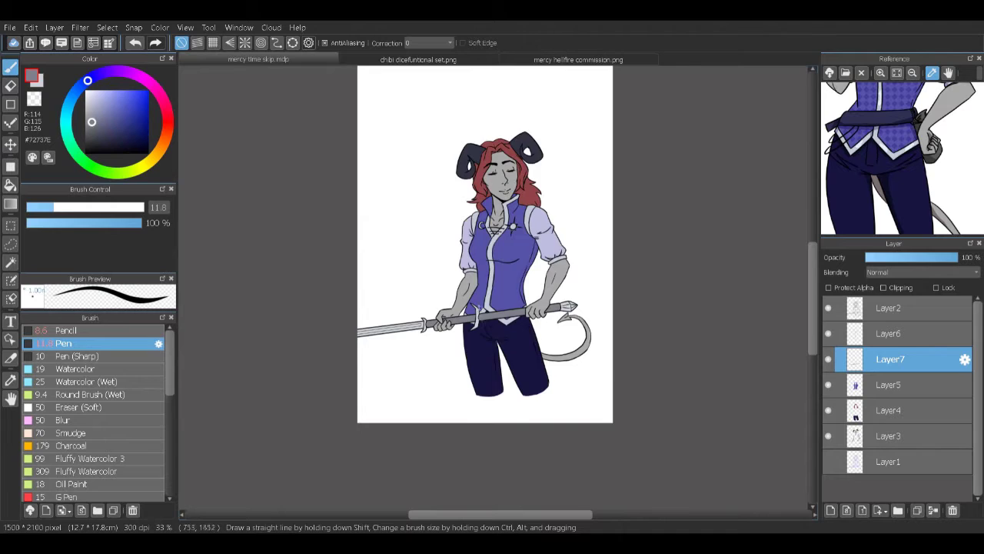
Step: Paint a soft light grey scar across the nose and cheek with the Round Brush (Wet) on a clipped layer, following the reference
{"action": "scroll", "coordinate": [475, 336], "scroll_direction": "up", "scroll_amount": 1}
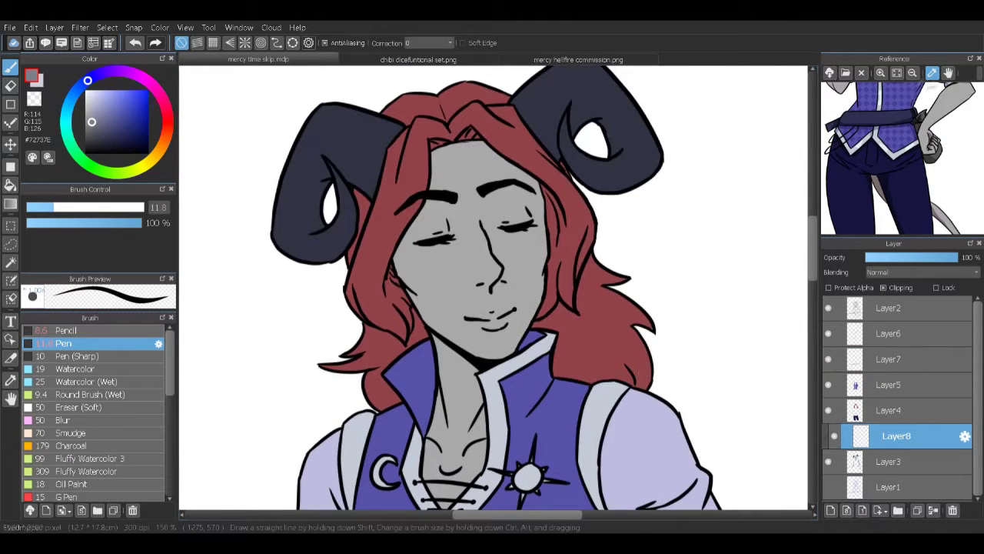
{"action": "left_click", "coordinate": [948, 72]}
{"action": "scroll", "coordinate": [900, 153], "scroll_direction": "down", "scroll_amount": 2}
{"action": "scroll", "coordinate": [899, 154], "scroll_direction": "up", "scroll_amount": 2}
{"action": "left_click_drag", "start_coordinate": [920, 157], "coordinate": [885, 132]}
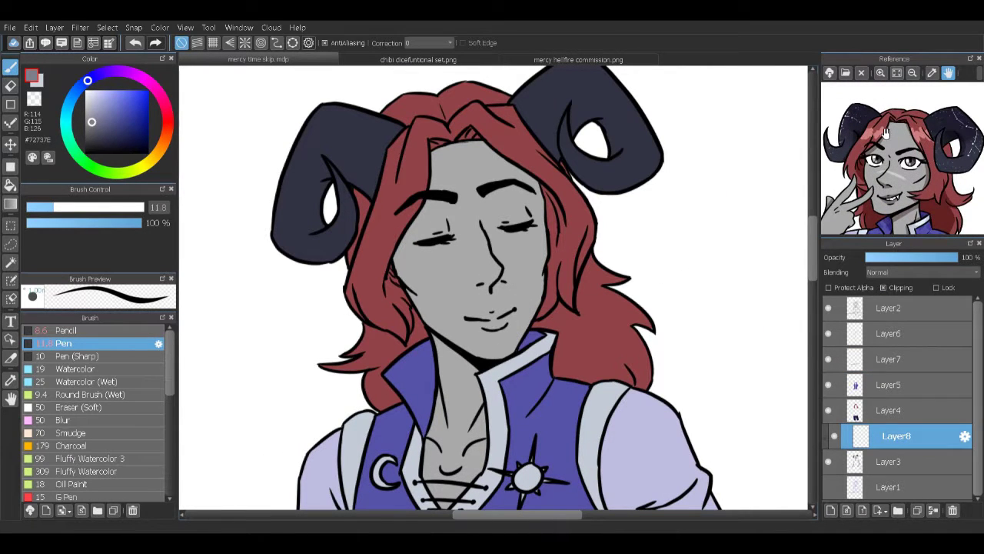
{"action": "left_click", "coordinate": [87, 107]}
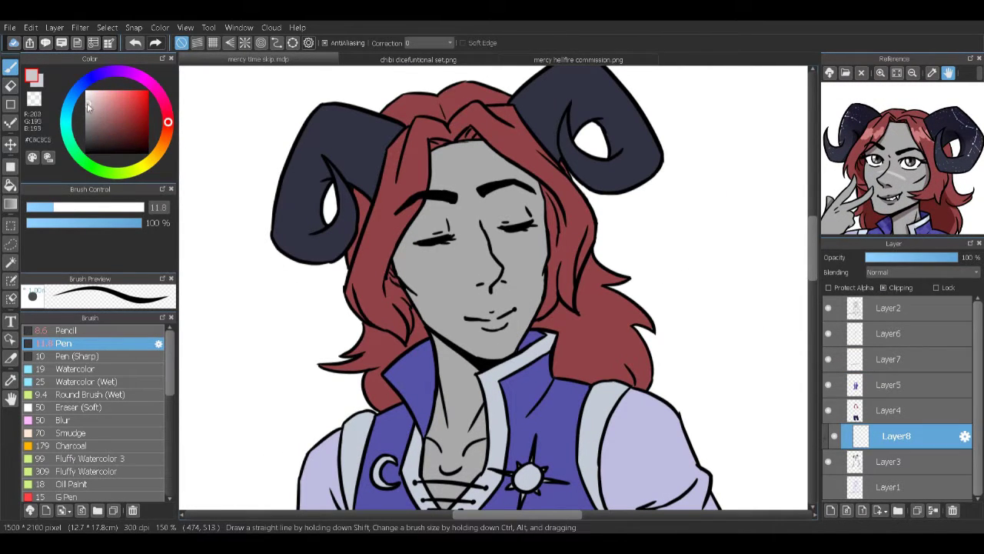
{"action": "left_click", "coordinate": [112, 381]}
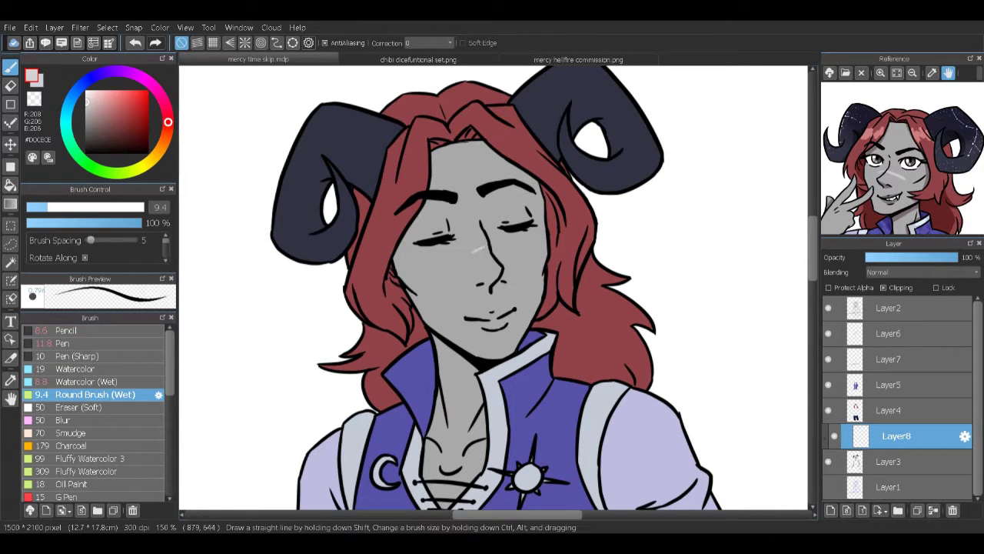
{"action": "left_click_drag", "start_coordinate": [467, 256], "coordinate": [496, 247]}
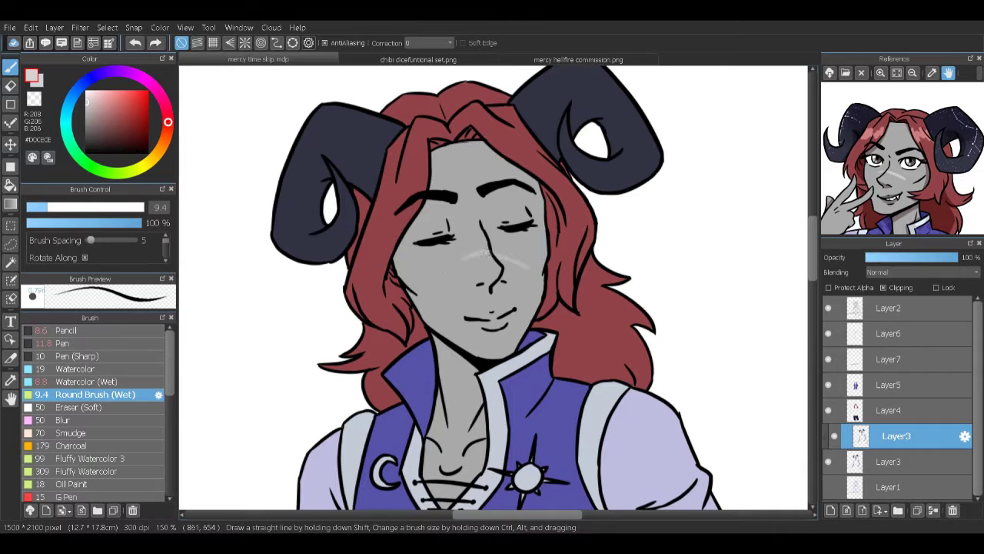
{"action": "left_click_drag", "start_coordinate": [478, 264], "coordinate": [432, 156]}
Step: Shade both horns with the Watercolor brush at 10% opacity, blending dark navy #181726 into the base colour
{"action": "scroll", "coordinate": [900, 157], "scroll_direction": "down", "scroll_amount": 2}
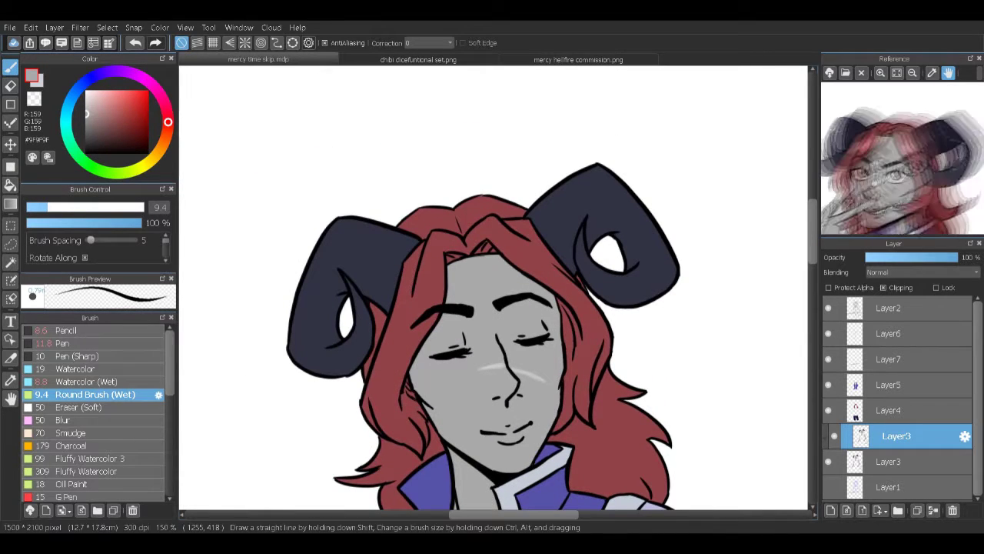
{"action": "left_click", "coordinate": [931, 73]}
{"action": "left_click", "coordinate": [929, 165]}
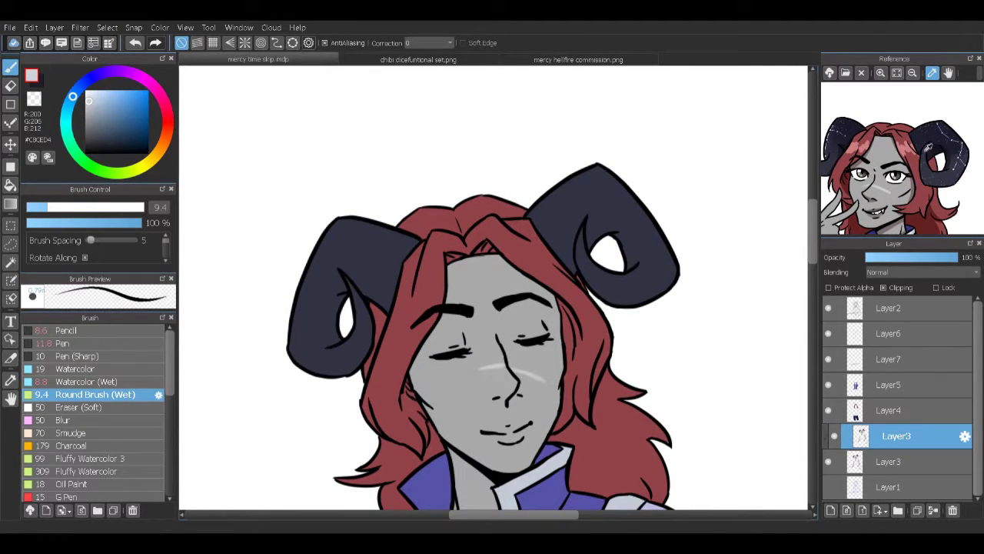
{"action": "left_click", "coordinate": [950, 193]}
{"action": "left_click_drag", "start_coordinate": [830, 163], "coordinate": [867, 173]}
{"action": "left_click", "coordinate": [109, 144]}
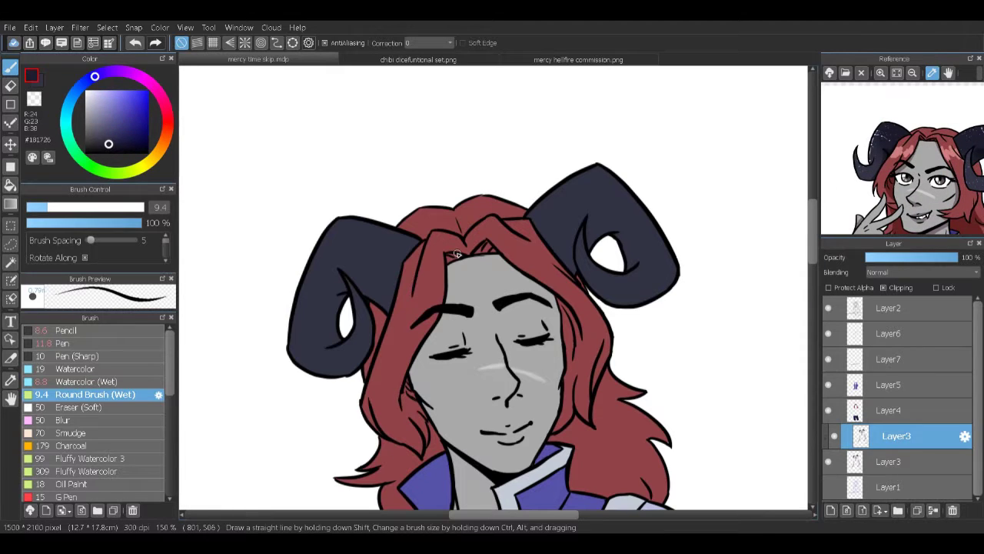
{"action": "left_click", "coordinate": [77, 381]}
{"action": "left_click", "coordinate": [77, 368]}
{"action": "mouse_move", "coordinate": [411, 254]}
{"action": "left_mouse_down"}
{"action": "mouse_move", "coordinate": [369, 246]}
{"action": "mouse_move", "coordinate": [307, 265]}
{"action": "mouse_move", "coordinate": [342, 321]}
{"action": "left_mouse_up"}
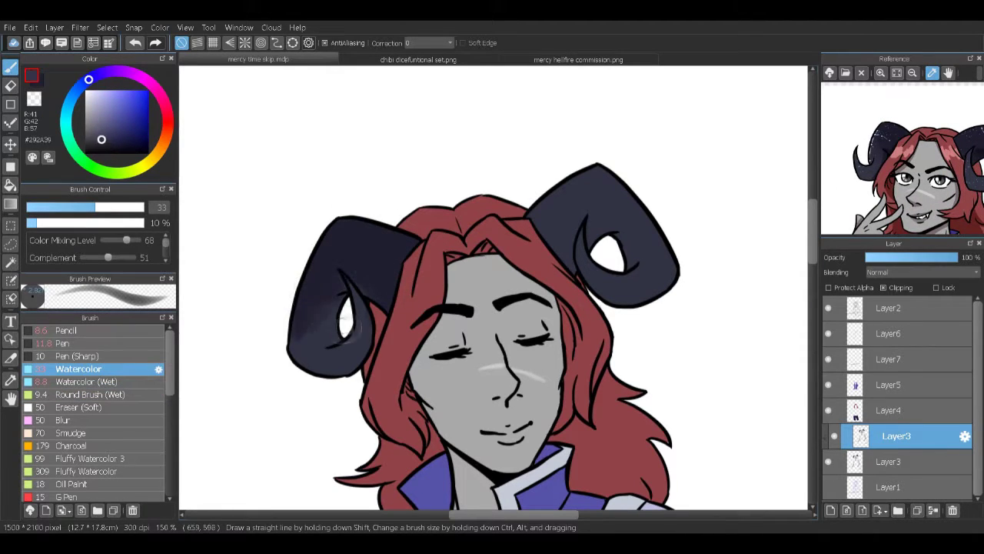
{"action": "mouse_move", "coordinate": [543, 211]}
{"action": "left_mouse_down"}
{"action": "mouse_move", "coordinate": [600, 192]}
{"action": "mouse_move", "coordinate": [638, 216]}
{"action": "mouse_move", "coordinate": [653, 246]}
{"action": "left_mouse_up"}
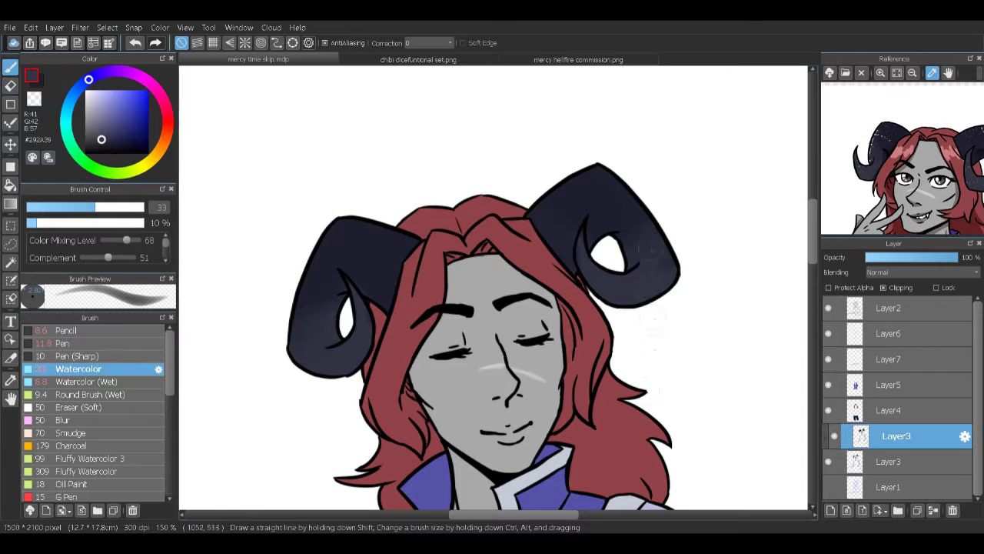
{"action": "left_click", "coordinate": [568, 253], "text": "alt"}
{"action": "left_click_drag", "start_coordinate": [569, 253], "coordinate": [589, 258]}
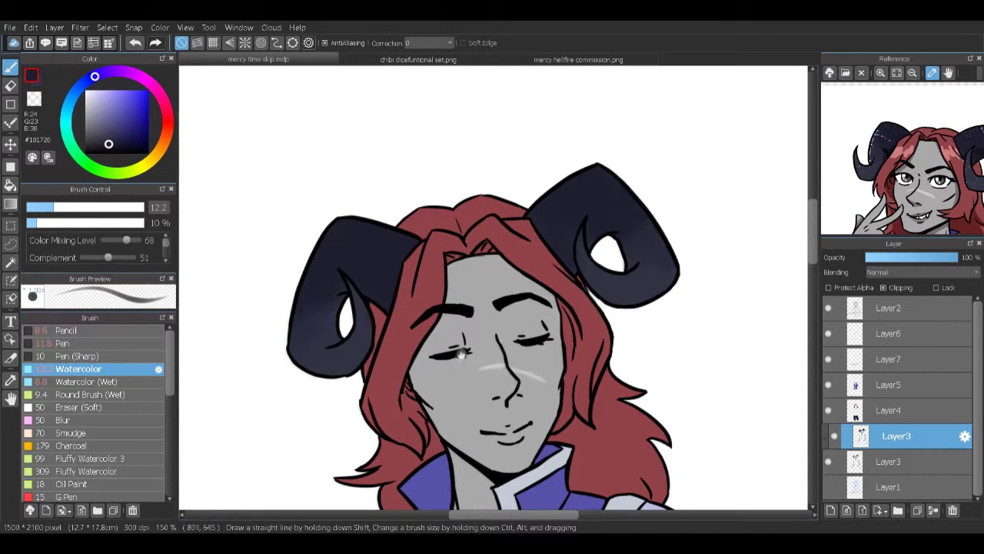
Step: Add a new clipped layer and draw a white constellation of dots and dashes on the left horn with the Pen
{"action": "left_click", "coordinate": [830, 510]}
{"action": "scroll", "coordinate": [492, 308], "scroll_direction": "up", "scroll_amount": 2}
{"action": "left_click", "coordinate": [87, 92]}
{"action": "left_click", "coordinate": [63, 343]}
{"action": "scroll", "coordinate": [492, 307], "scroll_direction": "up", "scroll_amount": 1}
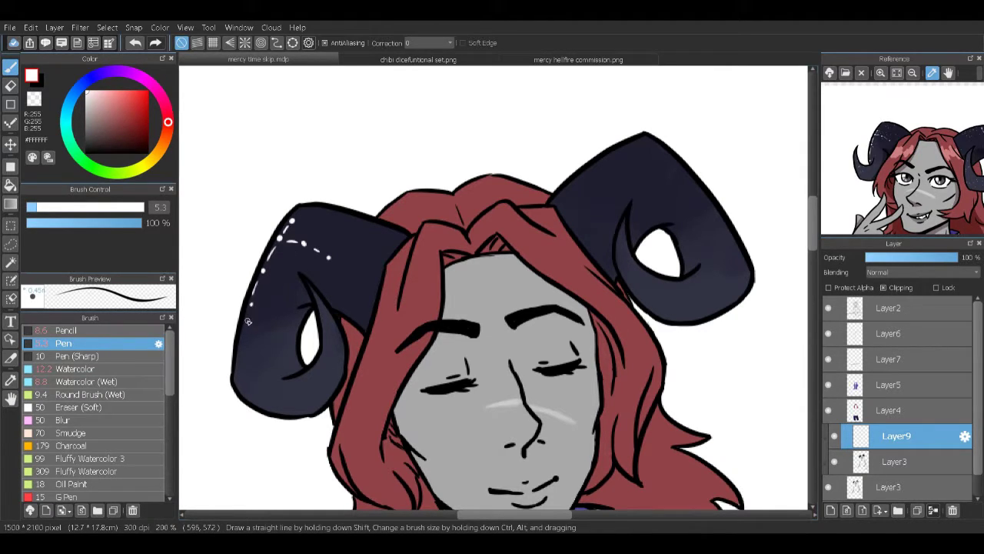
Step: Draw a matching white constellation of dots and dashes along the outer edge of the right horn
{"action": "scroll", "coordinate": [247, 322], "scroll_direction": "right", "scroll_amount": 4}
{"action": "left_click", "coordinate": [525, 146]}
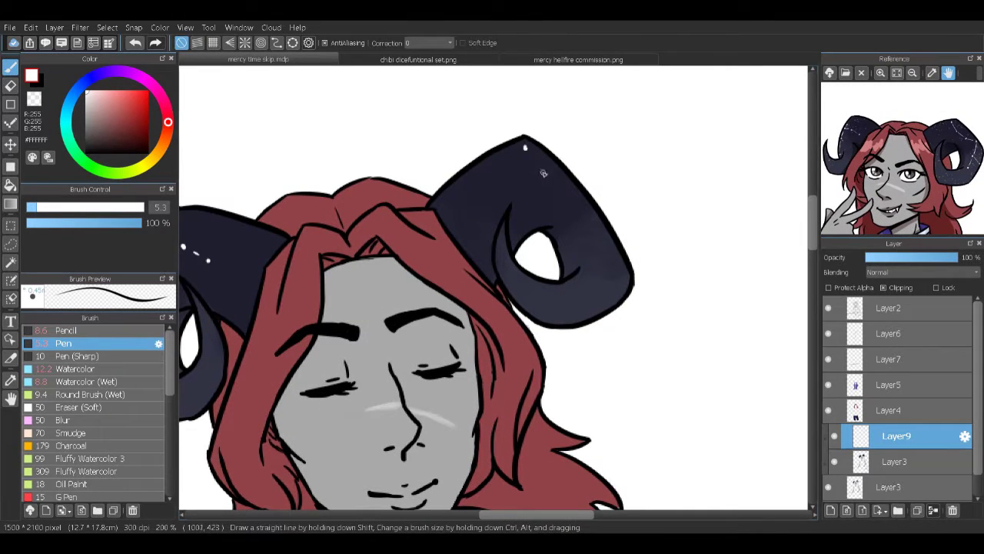
{"action": "left_click_drag", "start_coordinate": [552, 180], "coordinate": [575, 193]}
{"action": "left_click_drag", "start_coordinate": [525, 147], "coordinate": [532, 163]}
{"action": "scroll", "coordinate": [492, 288], "scroll_direction": "left", "scroll_amount": 3}
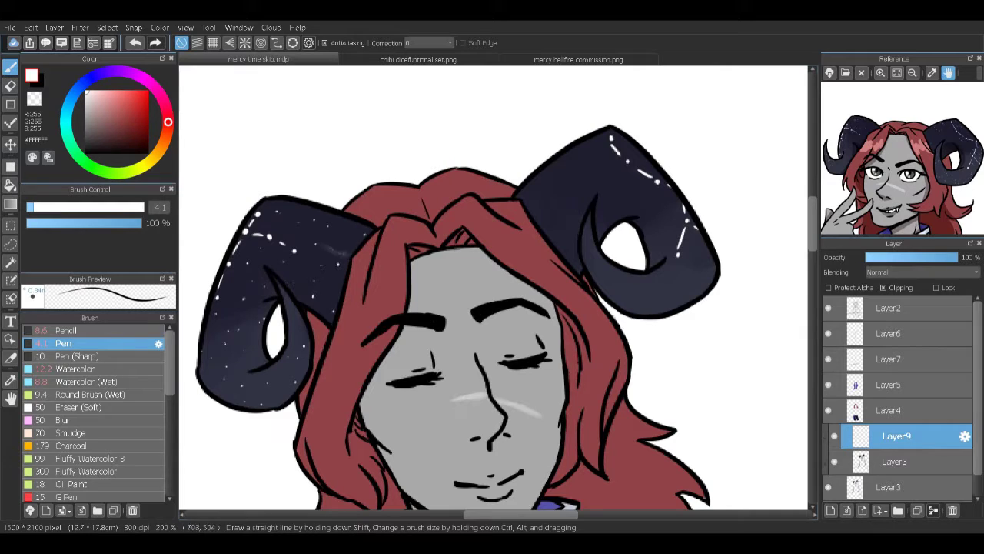
Step: Scatter small white star dots over the right horn with a finer Pen
{"action": "left_click", "coordinate": [551, 186]}
{"action": "left_click", "coordinate": [565, 178]}
{"action": "left_click", "coordinate": [575, 223]}
{"action": "left_click", "coordinate": [584, 162]}
{"action": "left_click_drag", "start_coordinate": [671, 283], "coordinate": [630, 254]}
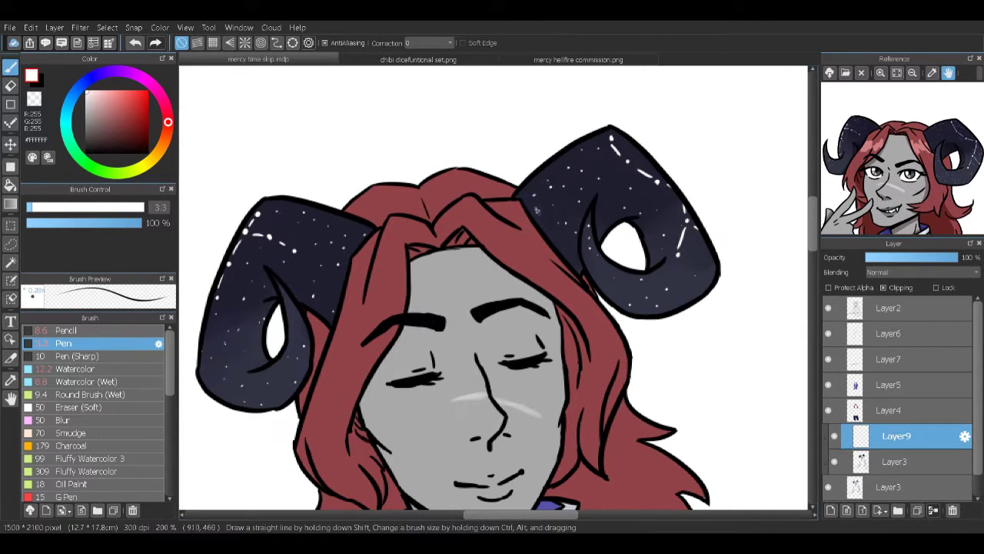
Step: Set the star layer's blending mode to Add and lower its opacity to 63%
{"action": "scroll", "coordinate": [921, 272], "scroll_direction": "down", "scroll_amount": 12}
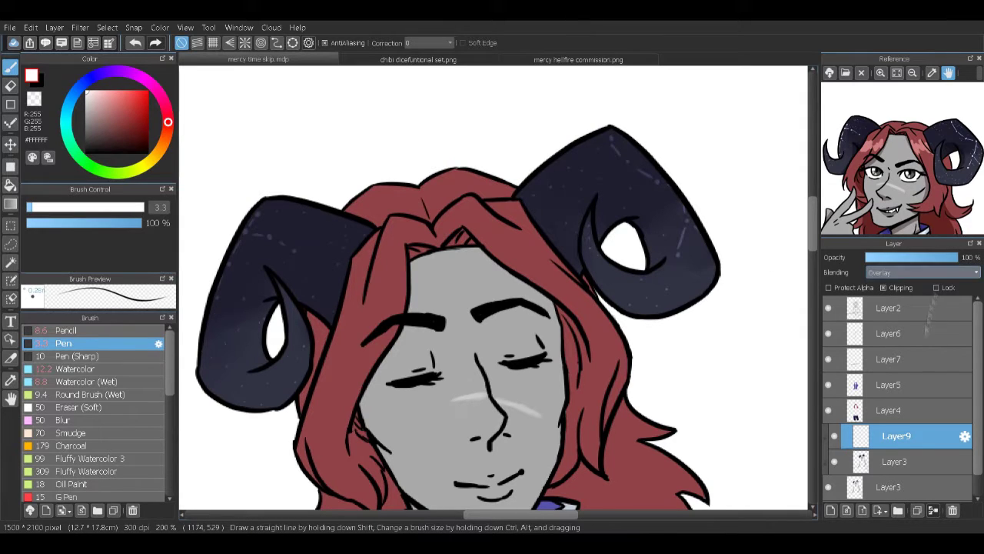
{"action": "scroll", "coordinate": [930, 269], "scroll_direction": "up", "scroll_amount": 3}
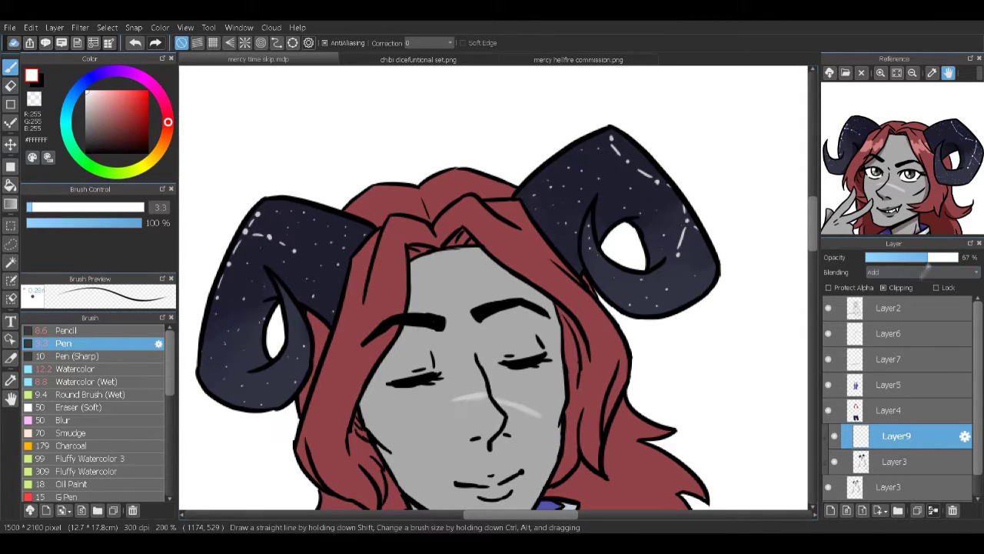
{"action": "mouse_move", "coordinate": [930, 260]}
{"action": "left_mouse_down"}
{"action": "mouse_move", "coordinate": [916, 259]}
{"action": "mouse_move", "coordinate": [925, 260]}
{"action": "left_mouse_up"}
{"action": "scroll", "coordinate": [618, 425], "scroll_direction": "down", "scroll_amount": 5}
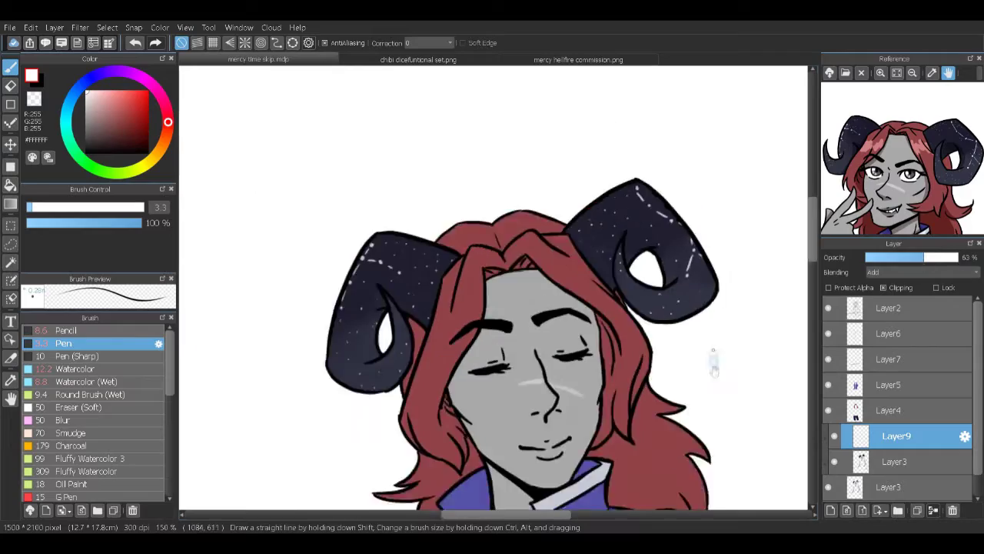
Step: Crop the canvas to 1494 × 1691 pixels around the character, trimming the empty top and the unfinished ends of the legs
{"action": "scroll", "coordinate": [617, 425], "scroll_direction": "down", "scroll_amount": 5}
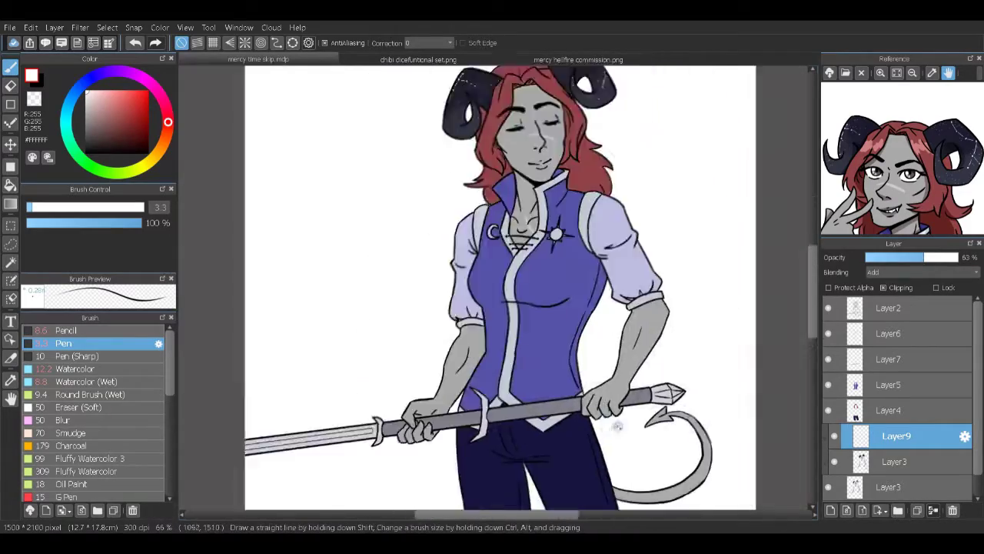
{"action": "scroll", "coordinate": [617, 425], "scroll_direction": "down", "scroll_amount": 3}
{"action": "key", "text": "m"}
{"action": "left_click_drag", "start_coordinate": [362, 155], "coordinate": [624, 445]}
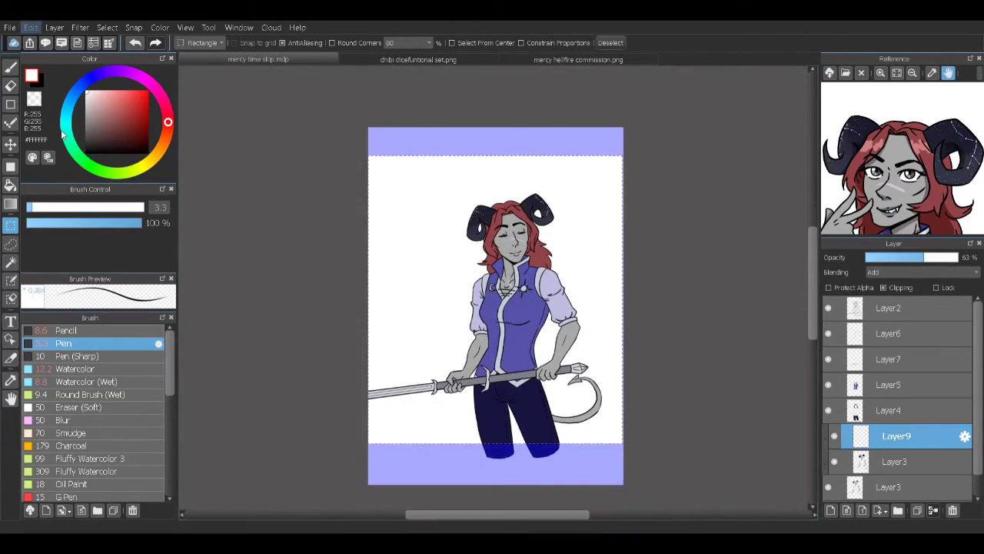
{"action": "key", "text": "ctrl+d"}
{"action": "scroll", "coordinate": [498, 312], "scroll_direction": "up", "scroll_amount": 2}
{"action": "scroll", "coordinate": [498, 311], "scroll_direction": "down", "scroll_amount": 1}
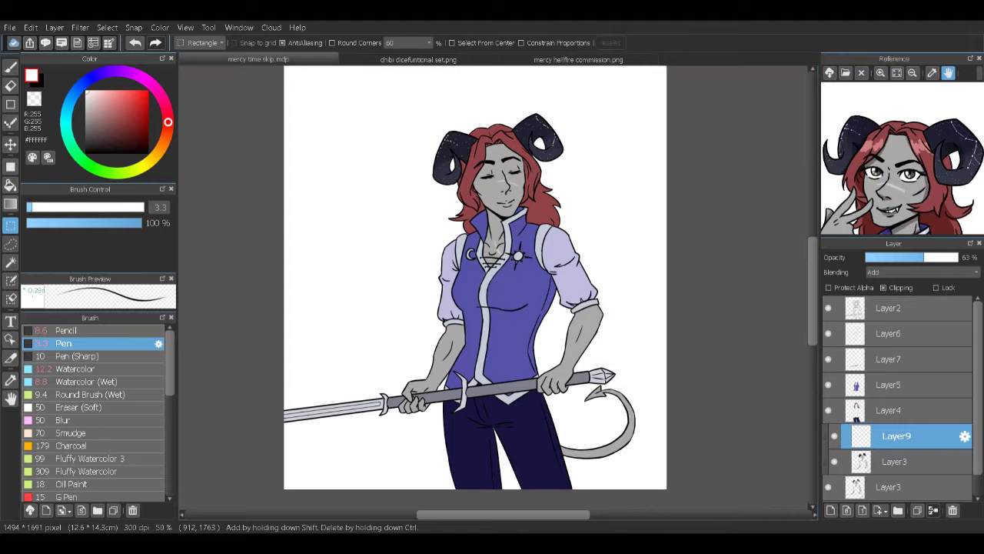
{"action": "scroll", "coordinate": [450, 386], "scroll_direction": "up", "scroll_amount": 2}
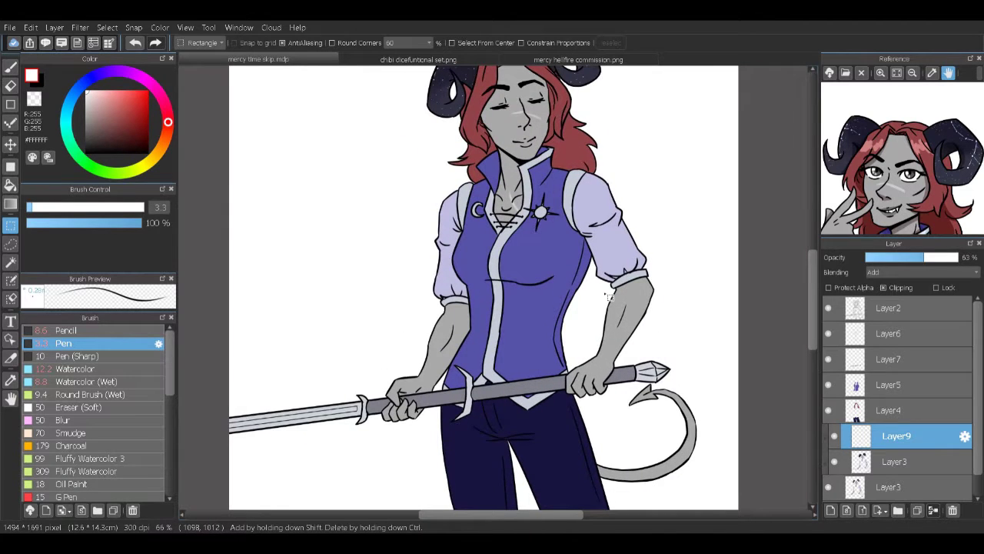
{"action": "scroll", "coordinate": [608, 296], "scroll_direction": "down", "scroll_amount": 2}
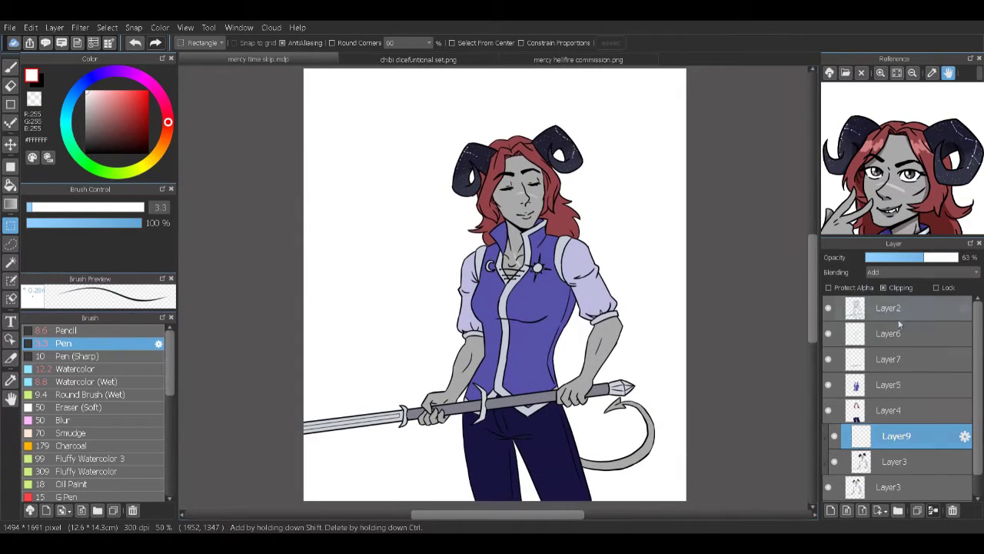
Step: Add a new top layer and a folder, and move all the character's line and colour layers into the folder
{"action": "key", "text": "ctrl+shift+n"}
{"action": "left_click", "coordinate": [897, 509]}
{"action": "left_click", "coordinate": [904, 359]}
{"action": "left_click", "coordinate": [907, 487], "text": "shift"}
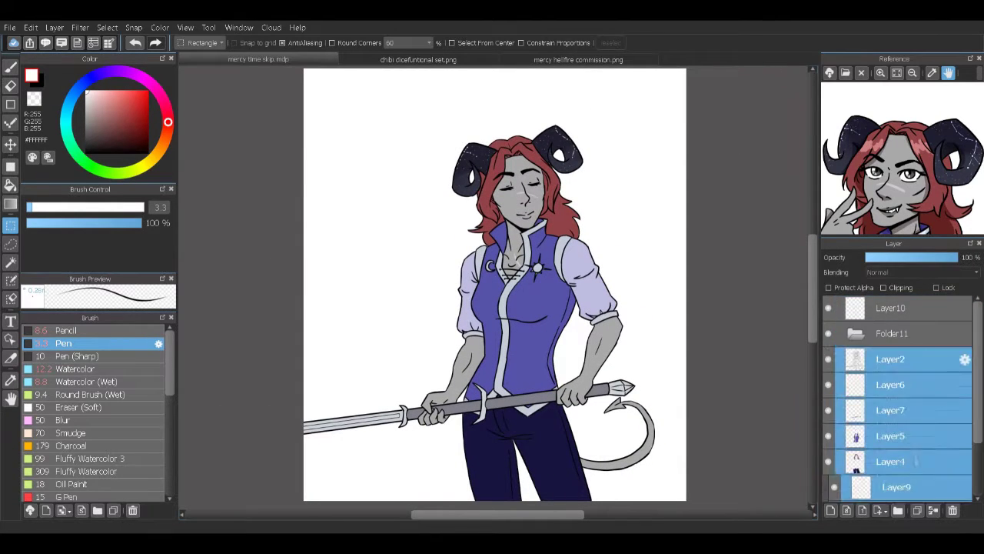
{"action": "left_click_drag", "start_coordinate": [907, 487], "coordinate": [867, 336]}
{"action": "left_click", "coordinate": [867, 336], "text": "ctrl"}
Step: Fill the character's whole silhouette with grey-blue (RGB 105, 105, 141) on the new top layer, and clear the selection
{"action": "left_click", "coordinate": [892, 307]}
{"action": "key", "text": "g"}
{"action": "left_click", "coordinate": [508, 224], "text": "alt"}
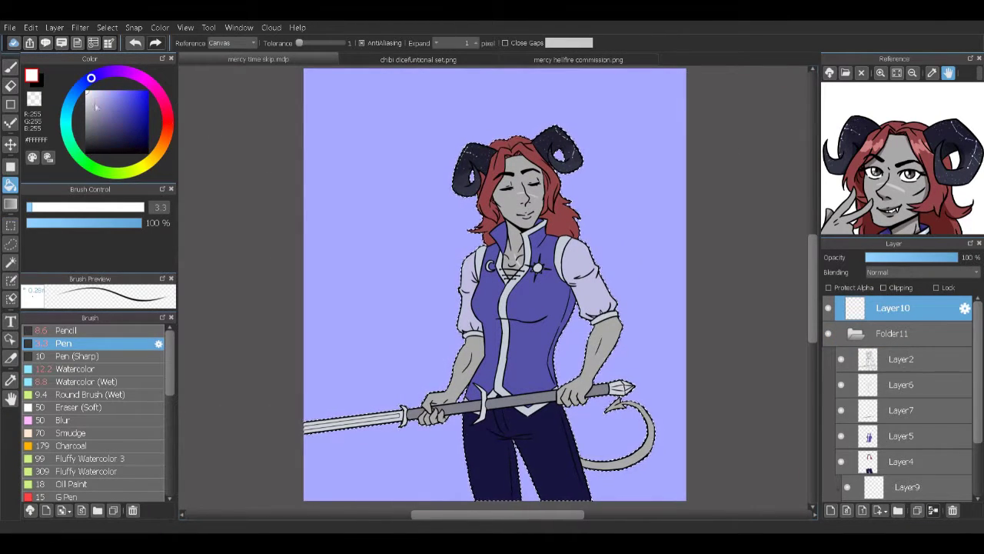
{"action": "left_click", "coordinate": [230, 43]}
{"action": "left_click", "coordinate": [223, 66]}
{"action": "left_click", "coordinate": [523, 323]}
{"action": "key", "text": "ctrl+d"}
Step: Set the silhouette layer's blending mode to Multiply and lower its opacity to 65%
{"action": "left_click", "coordinate": [921, 272]}
{"action": "left_click", "coordinate": [921, 296]}
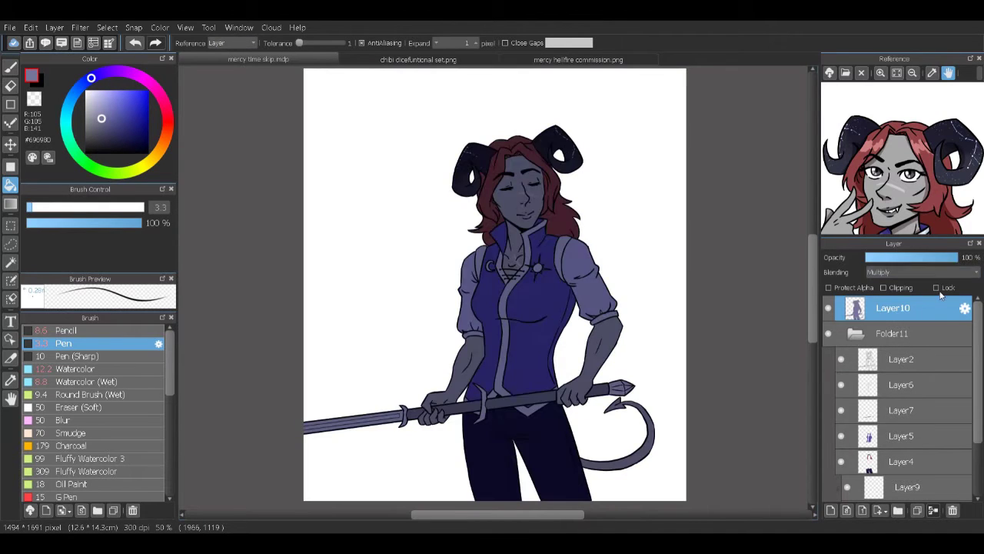
{"action": "left_click_drag", "start_coordinate": [957, 256], "coordinate": [919, 259]}
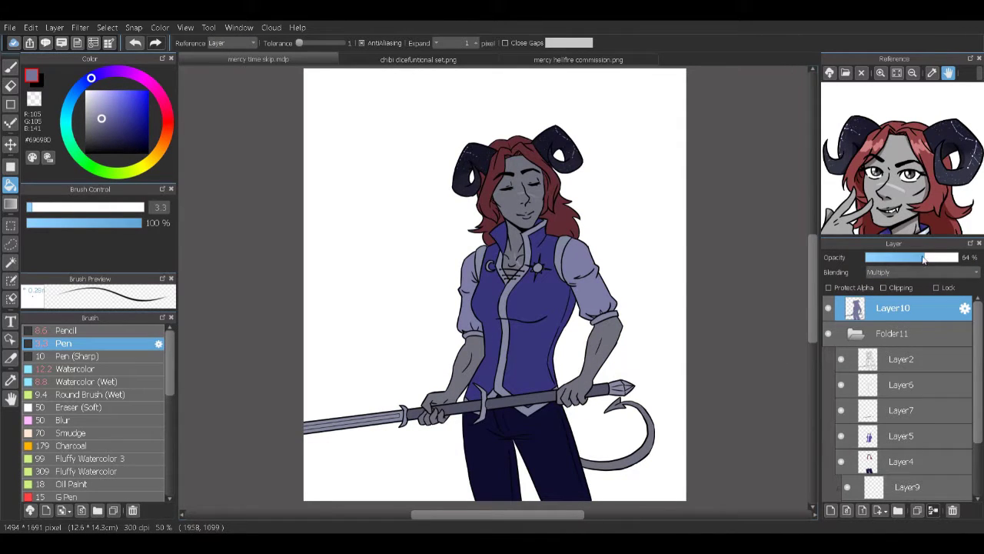
Step: Add a layer beneath the character and fill it with a vertical gradient from dark violet #211B36 at the top to grey-blue
{"action": "scroll", "coordinate": [899, 400], "scroll_direction": "down", "scroll_amount": 2}
{"action": "left_click", "coordinate": [892, 488]}
{"action": "left_click", "coordinate": [258, 277]}
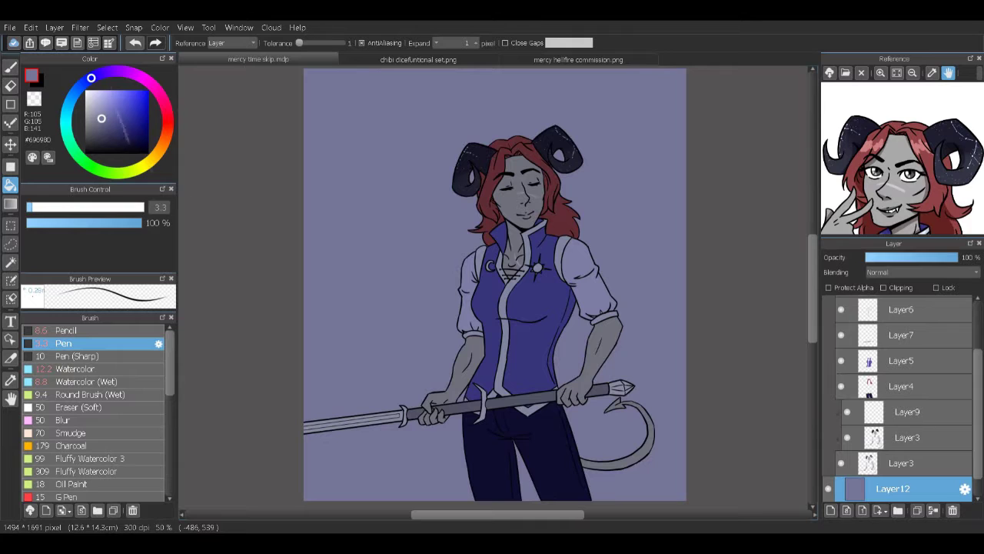
{"action": "left_click", "coordinate": [10, 203]}
{"action": "left_click_drag", "start_coordinate": [469, 73], "coordinate": [464, 433]}
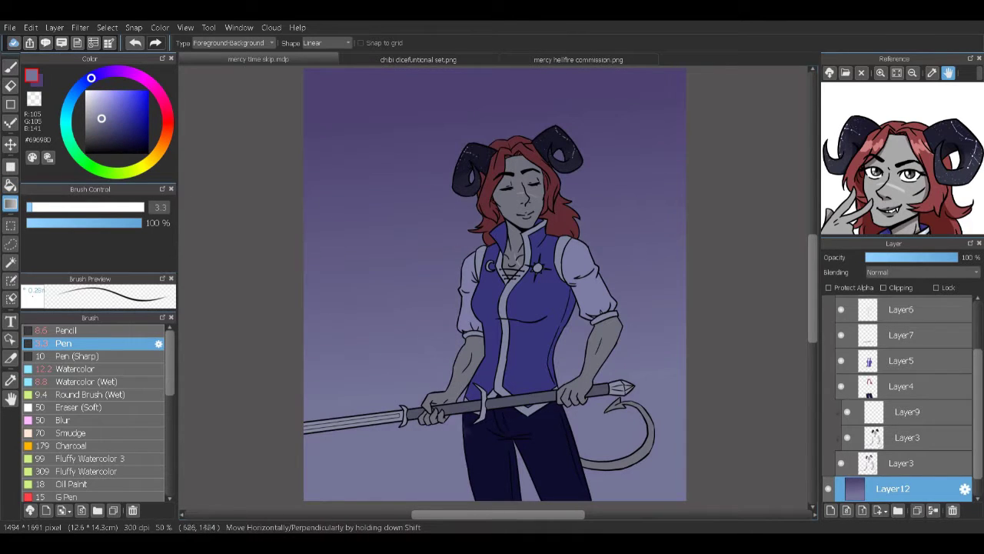
{"action": "left_click", "coordinate": [464, 433], "text": "alt"}
{"action": "left_click_drag", "start_coordinate": [471, 96], "coordinate": [466, 346]}
{"action": "left_click_drag", "start_coordinate": [477, 381], "coordinate": [452, 377]}
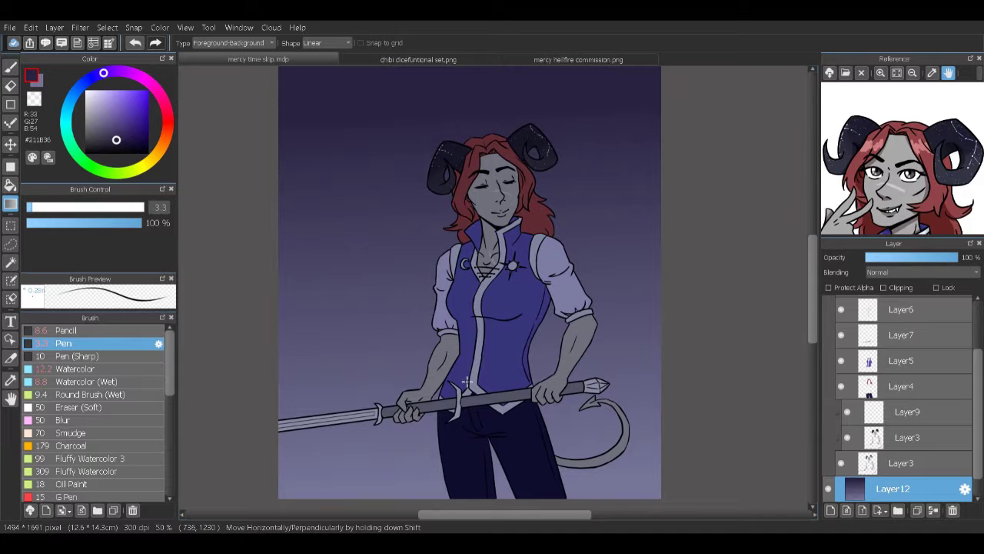
Step: Add a new layer clipped to the vest's colour layer for the fabric pattern
{"action": "scroll", "coordinate": [466, 382], "scroll_direction": "up", "scroll_amount": 4}
{"action": "left_click", "coordinate": [831, 509]}
{"action": "scroll", "coordinate": [900, 153], "scroll_direction": "up", "scroll_amount": 3}
{"action": "left_click", "coordinate": [884, 287]}
{"action": "scroll", "coordinate": [899, 369], "scroll_direction": "up", "scroll_amount": 2}
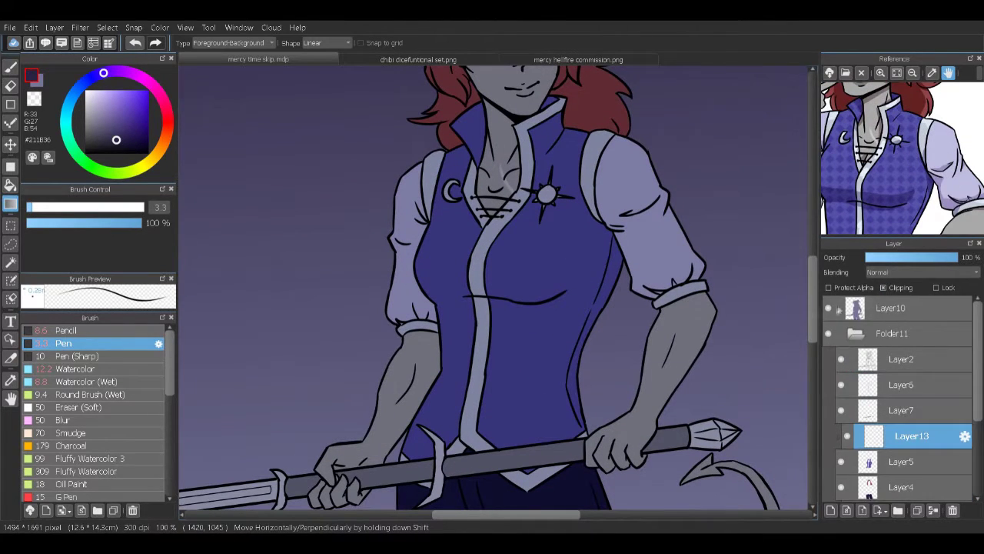
Step: Cover the vest with a diamond check in its own blue (RGB 74, 70, 158), using the size 57 Pattern brush on the clipped layer in Multiply
{"action": "scroll", "coordinate": [920, 272], "scroll_direction": "down", "scroll_amount": 1}
{"action": "scroll", "coordinate": [92, 408], "scroll_direction": "down", "scroll_amount": 10}
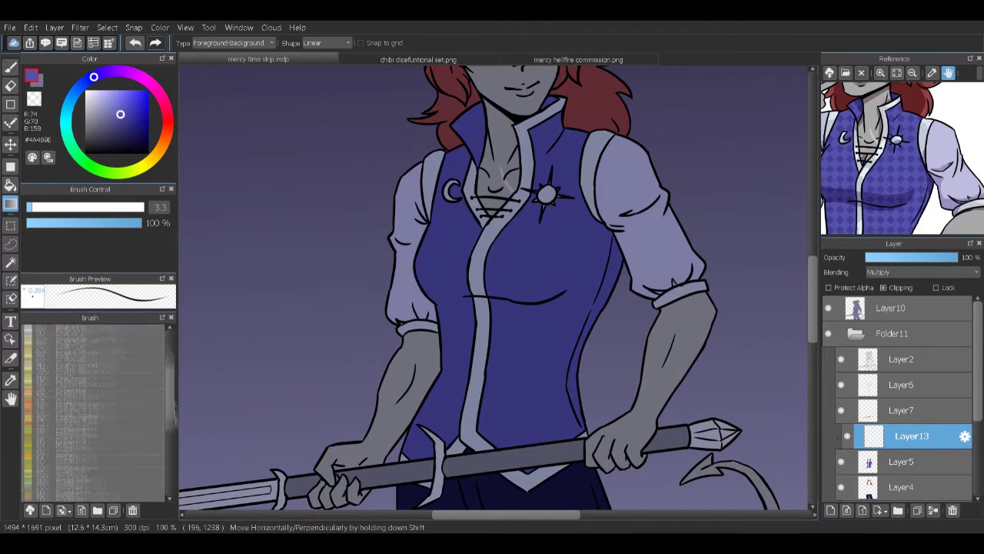
{"action": "left_click", "coordinate": [71, 453]}
{"action": "left_click_drag", "start_coordinate": [446, 223], "coordinate": [461, 308]}
{"action": "key", "text": "ctrl+z"}
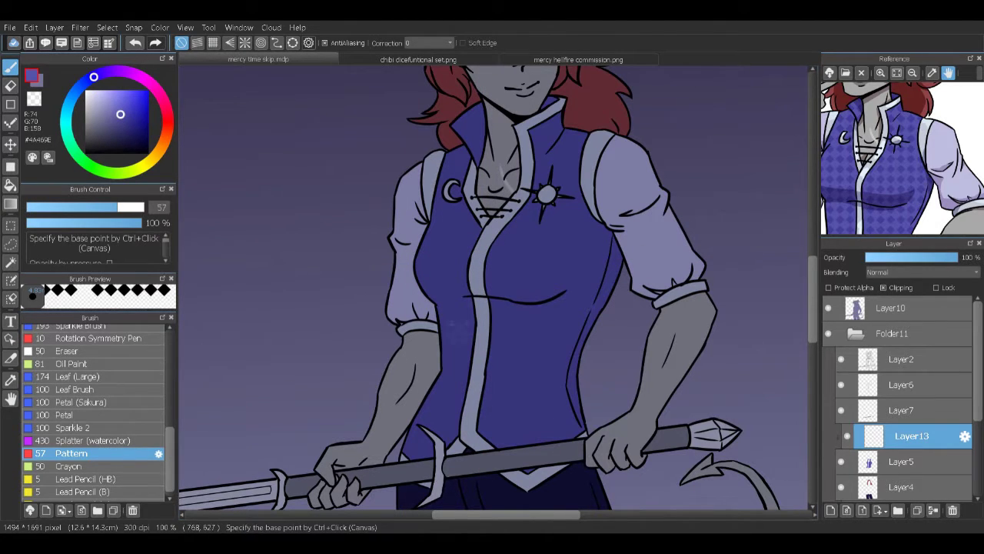
{"action": "scroll", "coordinate": [915, 272], "scroll_direction": "down", "scroll_amount": 2}
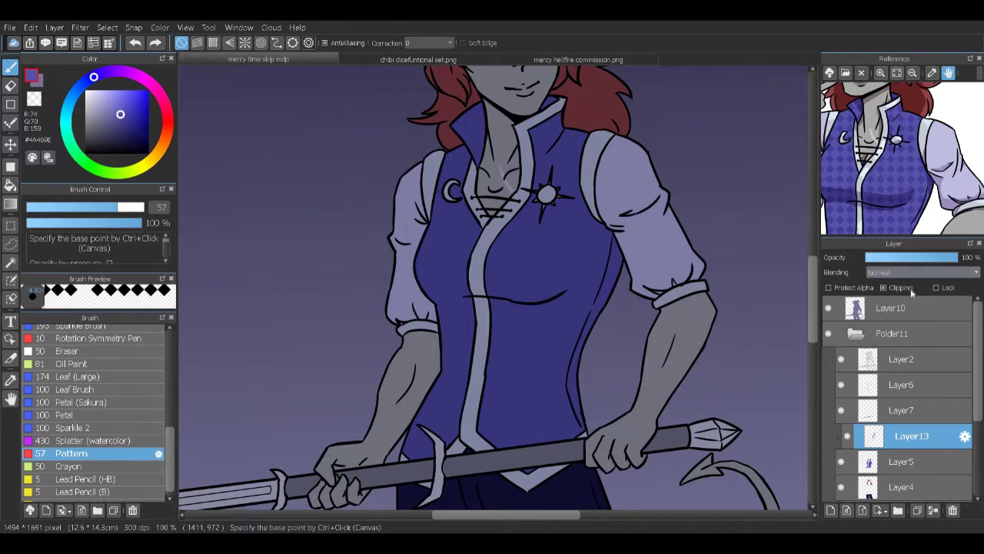
{"action": "mouse_move", "coordinate": [539, 231]}
{"action": "left_mouse_down"}
{"action": "mouse_move", "coordinate": [434, 415]}
{"action": "mouse_move", "coordinate": [565, 354]}
{"action": "mouse_move", "coordinate": [615, 192]}
{"action": "left_mouse_up"}
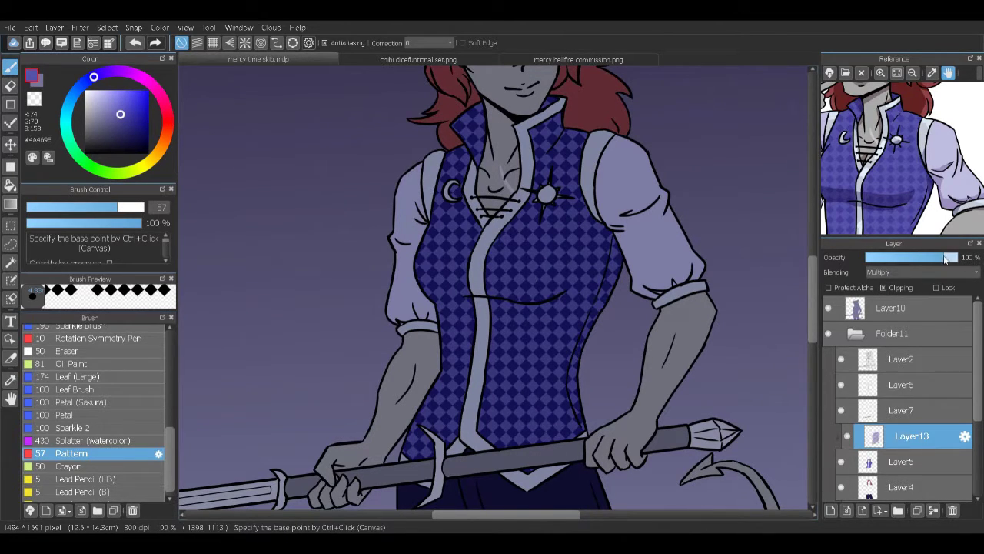
Step: Lower the vest pattern layer's opacity to 36%
{"action": "left_click_drag", "start_coordinate": [907, 257], "coordinate": [898, 257]}
{"action": "scroll", "coordinate": [598, 360], "scroll_direction": "down", "scroll_amount": 3}
{"action": "scroll", "coordinate": [531, 379], "scroll_direction": "up", "scroll_amount": 2}
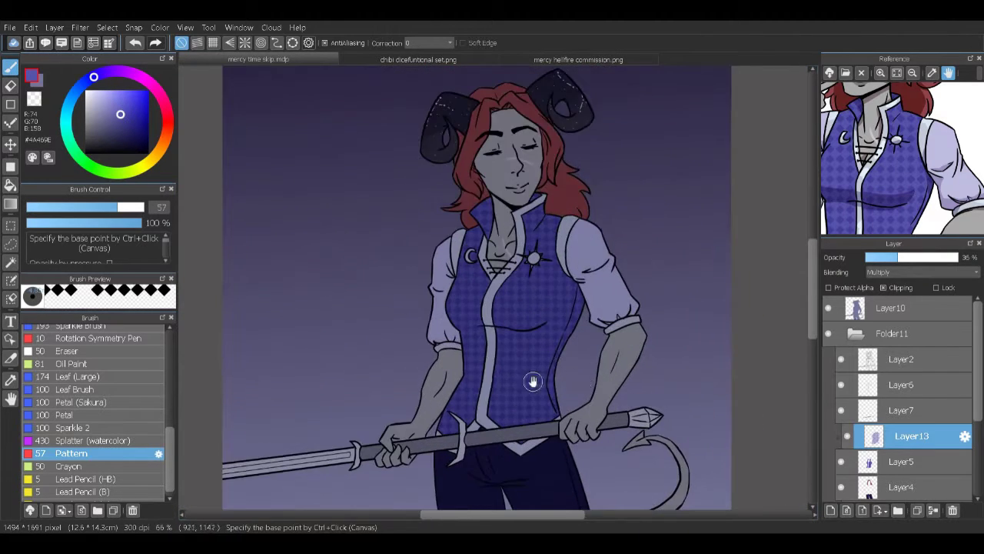
Step: Add a clipped Multiply layer above the silhouette layer and choose the Watercolor (Wet) brush at size 52
{"action": "left_click", "coordinate": [892, 308]}
{"action": "left_click", "coordinate": [830, 509]}
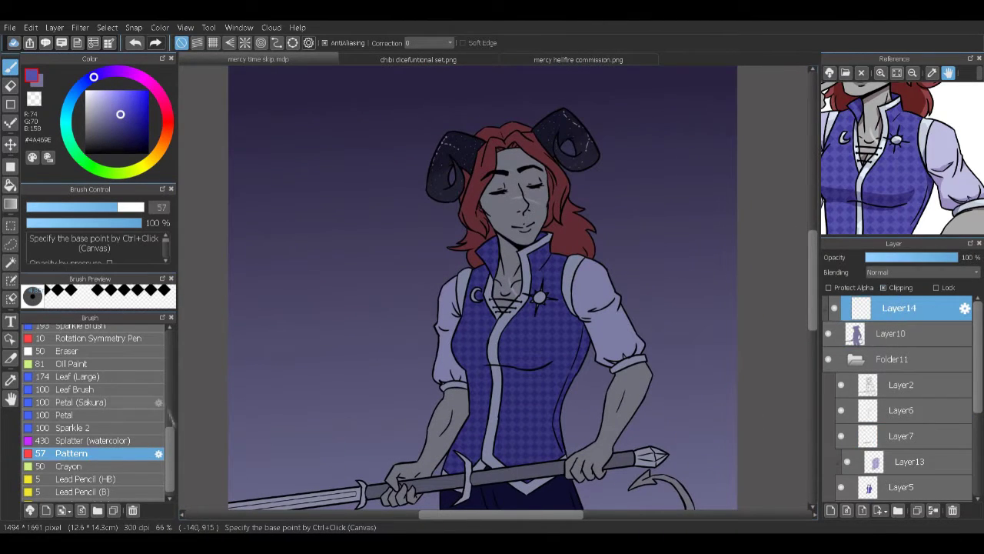
{"action": "scroll", "coordinate": [129, 385], "scroll_direction": "up", "scroll_amount": 10}
{"action": "left_click", "coordinate": [129, 343]}
{"action": "left_click", "coordinate": [115, 207]}
{"action": "left_click_drag", "start_coordinate": [480, 318], "coordinate": [489, 325]}
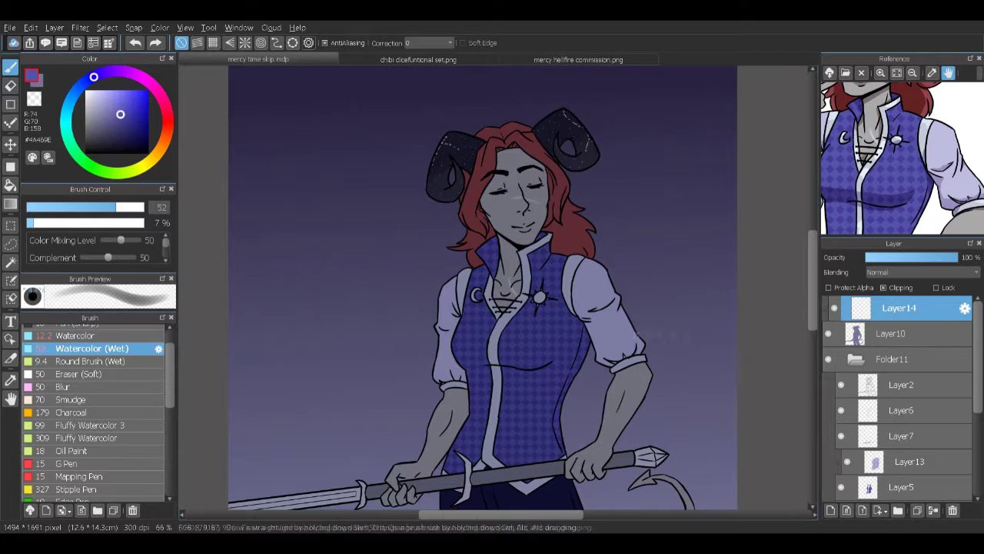
{"action": "scroll", "coordinate": [920, 272], "scroll_direction": "down", "scroll_amount": 2}
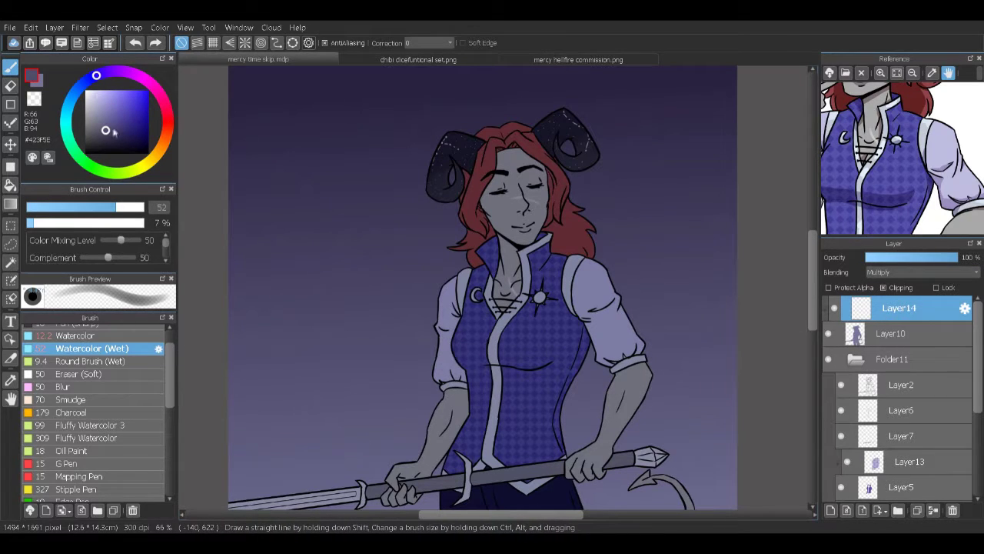
Step: Try a dark blue shadow under the bust on the clipped shading layer, and undo it
{"action": "left_click", "coordinate": [476, 354], "text": "alt"}
{"action": "left_click_drag", "start_coordinate": [454, 364], "coordinate": [578, 357]}
{"action": "left_click", "coordinate": [892, 333]}
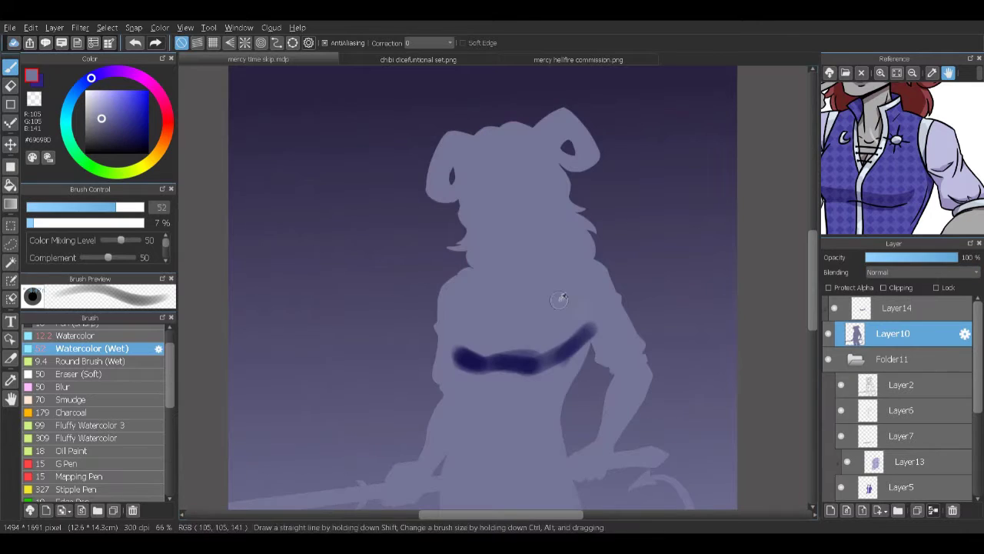
{"action": "left_click", "coordinate": [896, 308]}
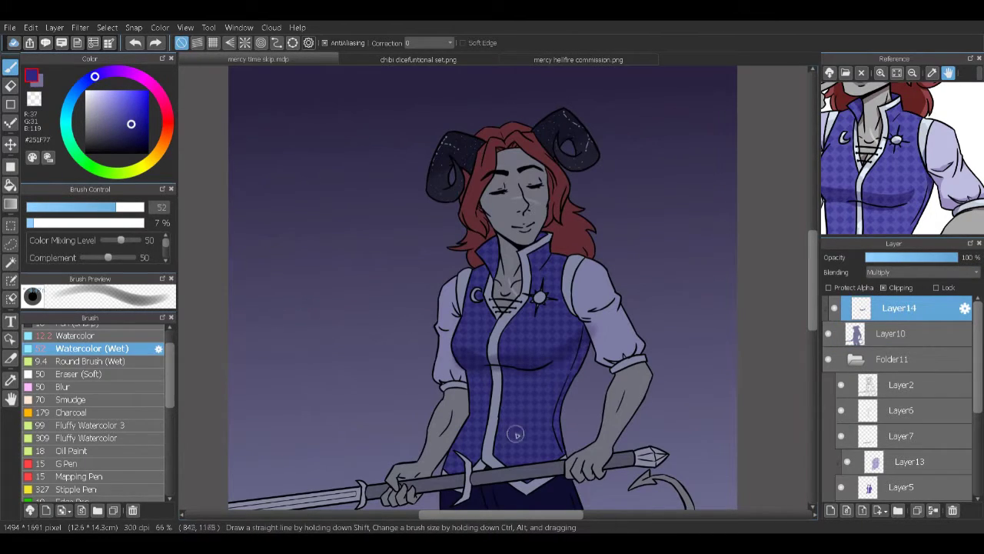
{"action": "key", "text": "ctrl+z"}
{"action": "key", "text": "ctrl+z"}
{"action": "key", "text": "ctrl+z"}
Step: Shade the vest, sleeves, forearms and sword handle in dark purple #2A1A47 directly on the silhouette layer, within the character's outline
{"action": "scroll", "coordinate": [555, 380], "scroll_direction": "up", "scroll_amount": 2}
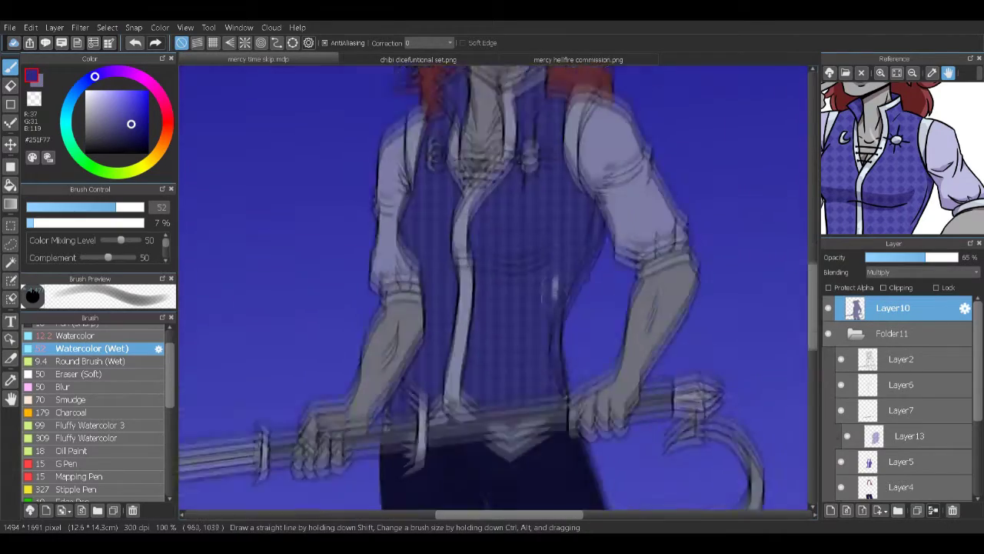
{"action": "scroll", "coordinate": [645, 354], "scroll_direction": "down", "scroll_amount": 1}
{"action": "scroll", "coordinate": [722, 327], "scroll_direction": "up", "scroll_amount": 1}
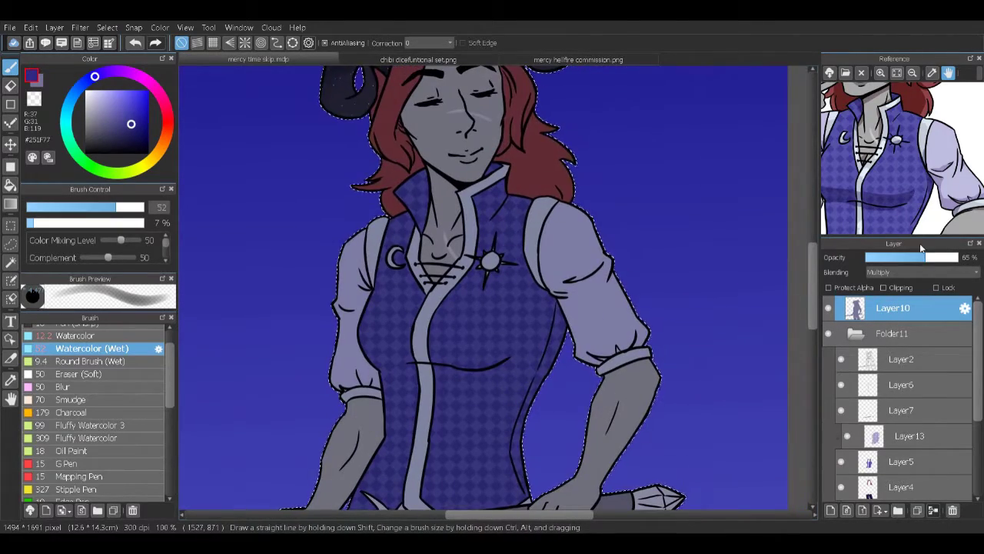
{"action": "scroll", "coordinate": [947, 274], "scroll_direction": "down", "scroll_amount": 2}
{"action": "scroll", "coordinate": [948, 273], "scroll_direction": "up", "scroll_amount": 2}
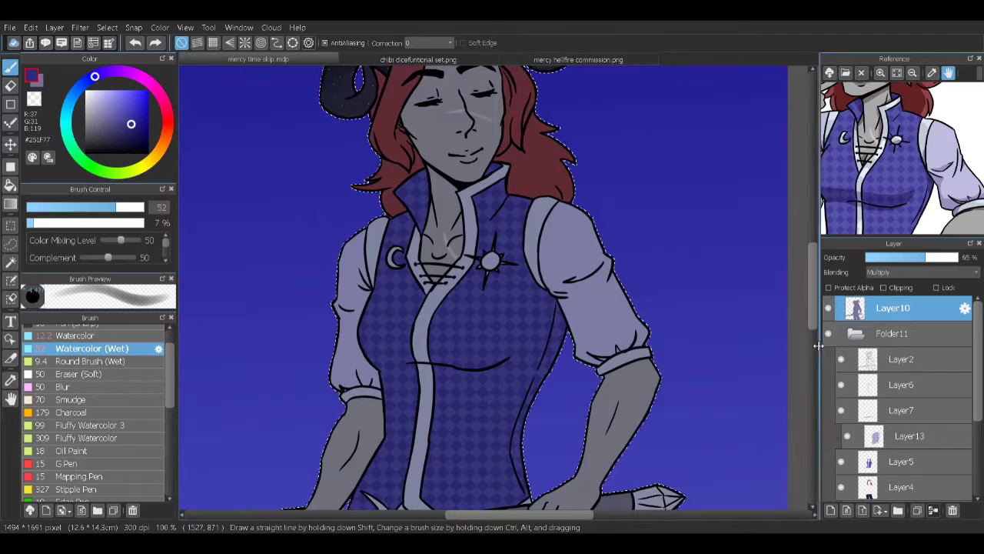
{"action": "left_click", "coordinate": [489, 404], "text": "alt"}
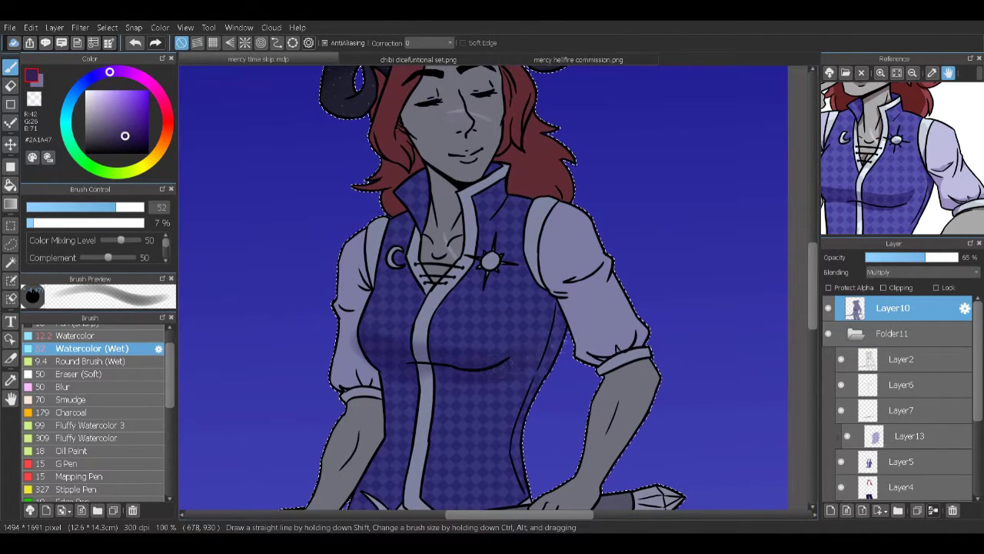
{"action": "left_click_drag", "start_coordinate": [490, 404], "coordinate": [478, 403]}
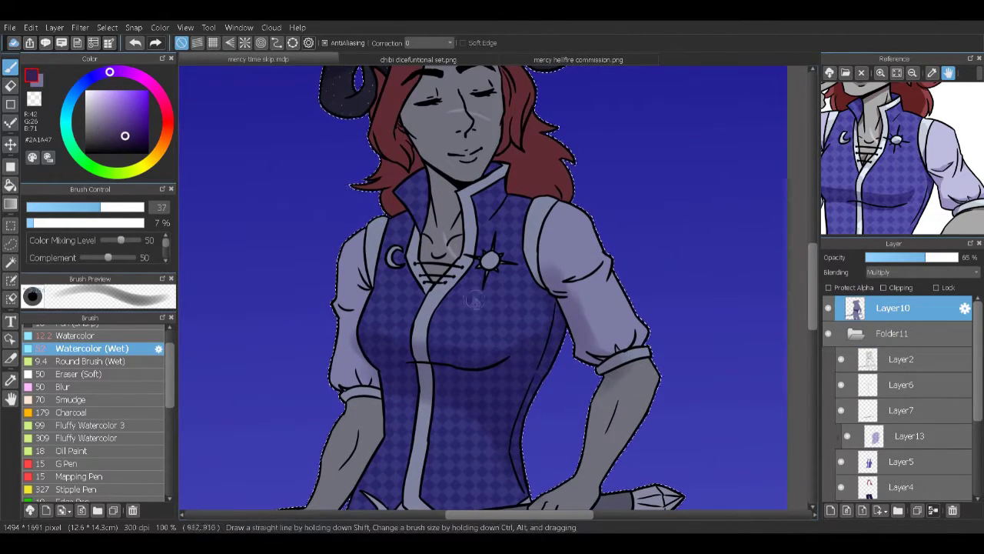
{"action": "scroll", "coordinate": [498, 292], "scroll_direction": "down", "scroll_amount": 5}
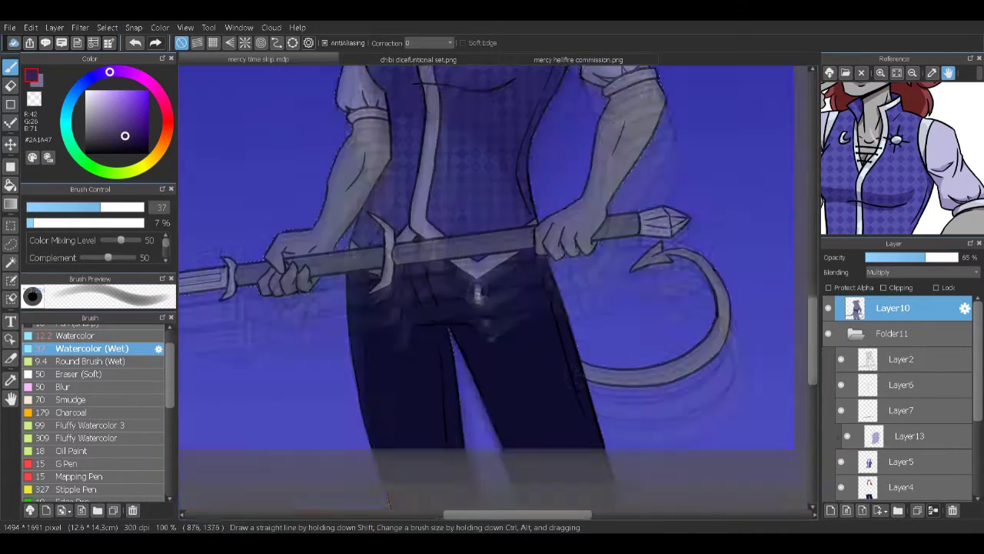
{"action": "scroll", "coordinate": [608, 330], "scroll_direction": "up", "scroll_amount": 2}
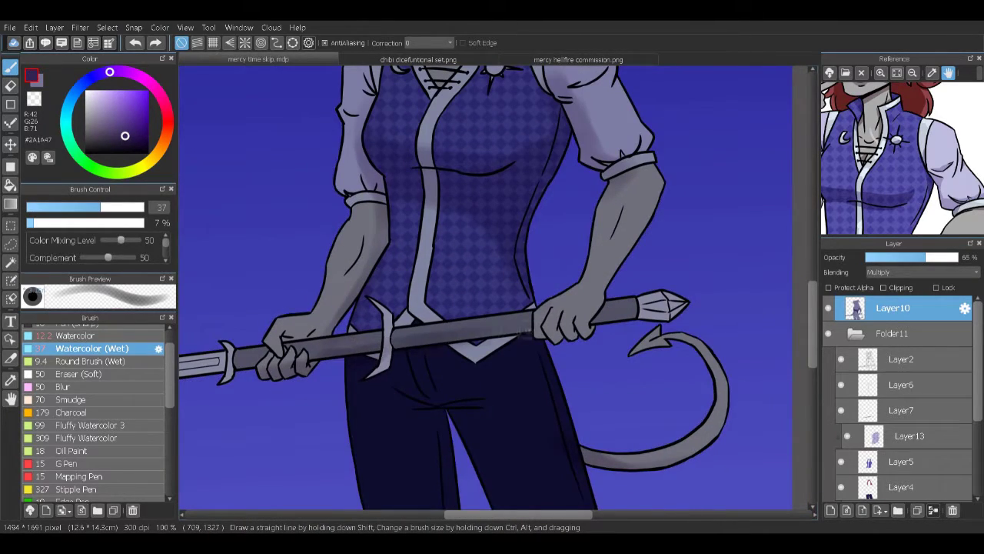
Step: Shade the hair behind the neck and the edges of the face in near-black violet (RGB 11, 0, 34) with the brush at size 28
{"action": "scroll", "coordinate": [498, 292], "scroll_direction": "up", "scroll_amount": 4}
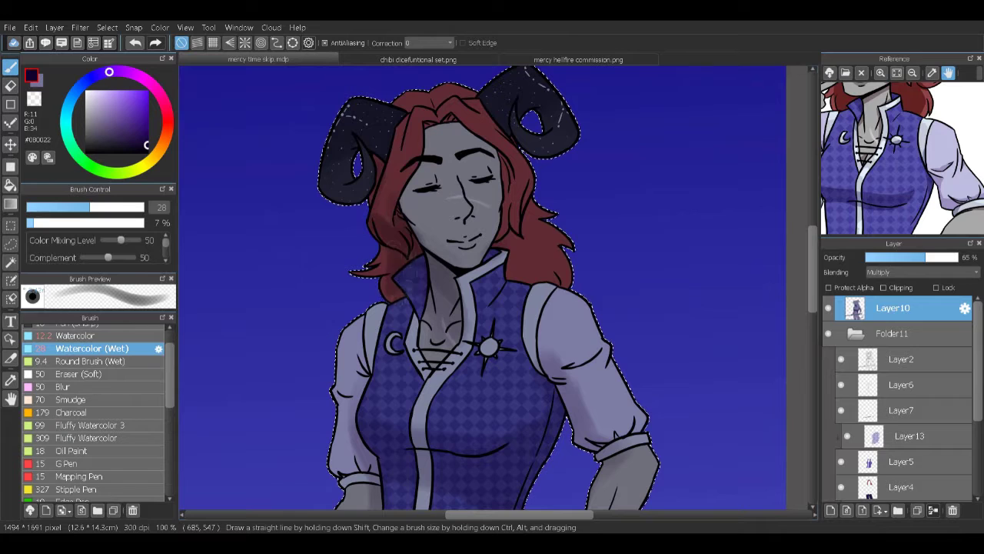
{"action": "left_click", "coordinate": [529, 227]}
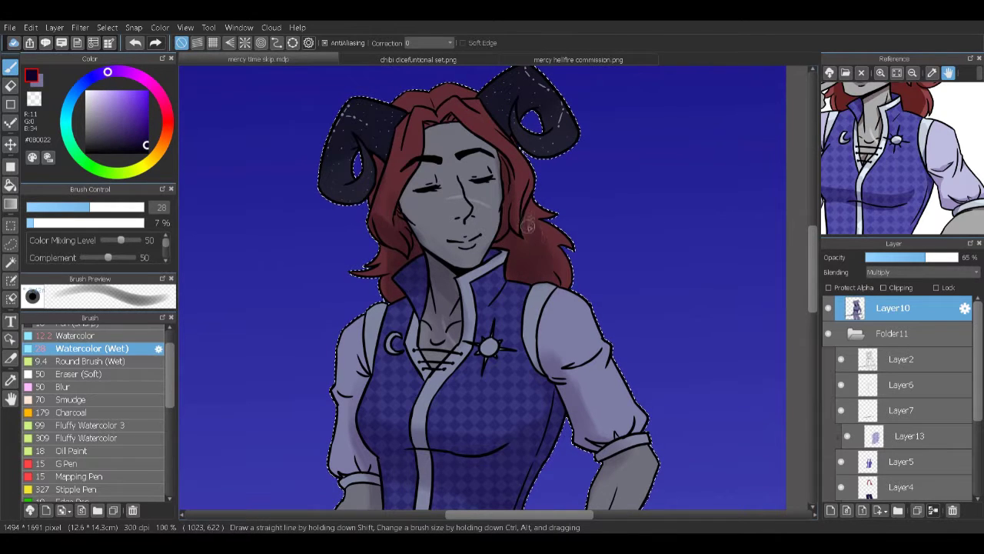
{"action": "left_click", "coordinate": [434, 135], "text": "alt"}
{"action": "left_click", "coordinate": [470, 138], "text": "alt"}
{"action": "left_click_drag", "start_coordinate": [411, 224], "coordinate": [415, 185]}
{"action": "left_click", "coordinate": [461, 231], "text": "alt"}
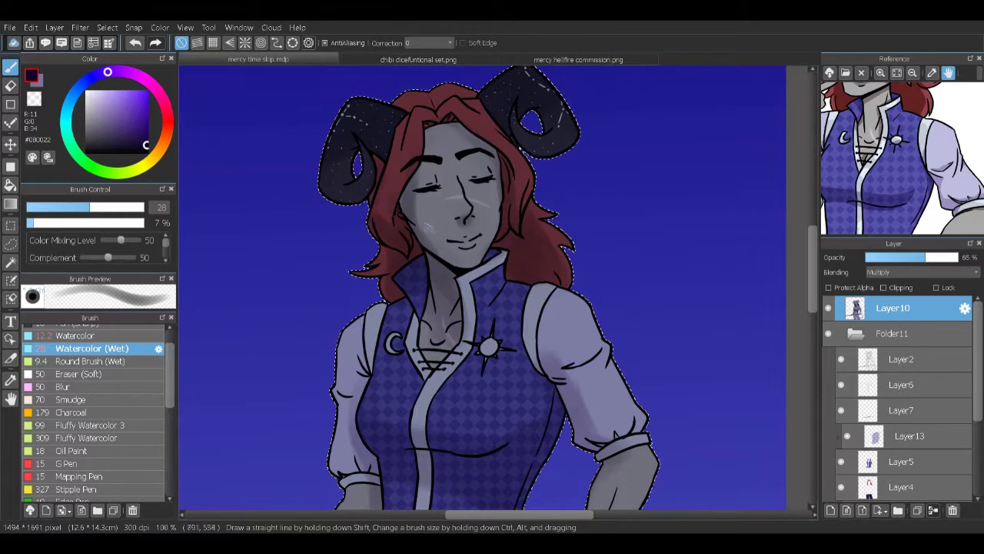
{"action": "left_click", "coordinate": [408, 69], "text": "alt"}
Step: Shade the folds of the puffed sleeve on the Multiply layer with the Watercolor (Wet) brush at size 28
{"action": "scroll", "coordinate": [354, 254], "scroll_direction": "down", "scroll_amount": 5}
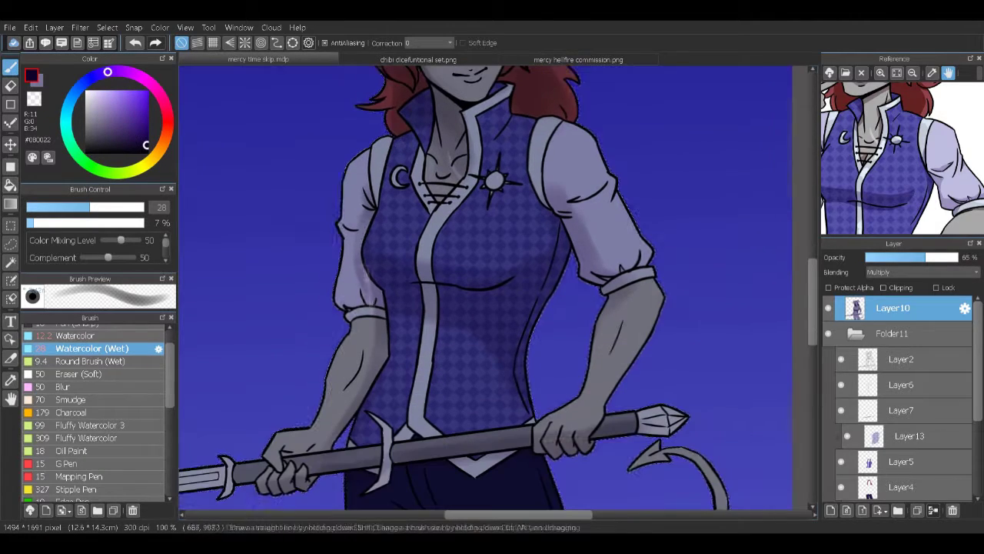
{"action": "left_click", "coordinate": [584, 204], "text": "alt"}
{"action": "left_click", "coordinate": [615, 185], "text": "alt"}
{"action": "left_click_drag", "start_coordinate": [596, 196], "coordinate": [615, 189]}
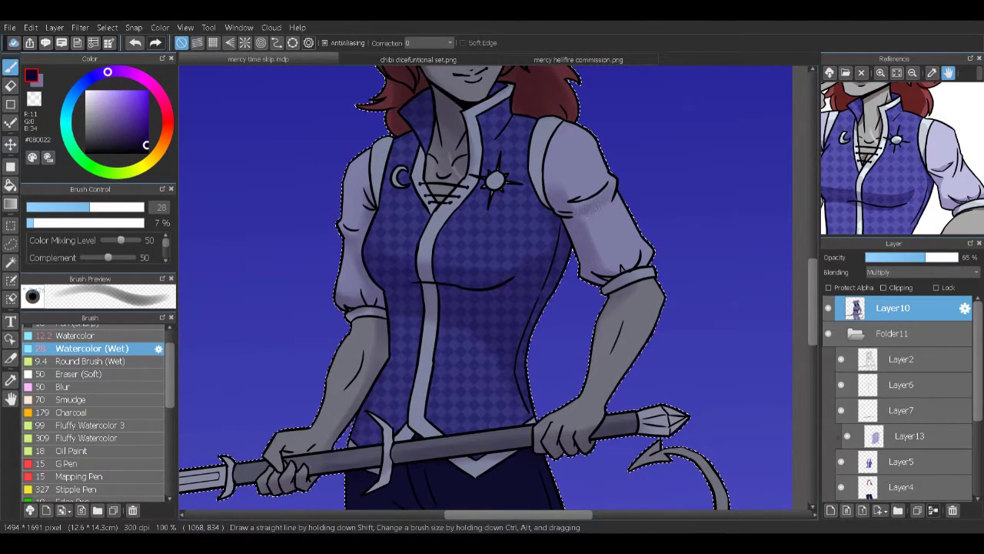
Step: Deepen the shadow under the bust and on the vest's torso, blending with colours sampled from the drawing
{"action": "left_click", "coordinate": [492, 292], "text": "alt"}
{"action": "mouse_move", "coordinate": [419, 285]}
{"action": "left_mouse_down"}
{"action": "mouse_move", "coordinate": [507, 286]}
{"action": "mouse_move", "coordinate": [413, 286]}
{"action": "left_mouse_up"}
{"action": "left_click", "coordinate": [503, 281], "text": "alt"}
{"action": "key", "text": "ctrl+d"}
{"action": "left_click", "coordinate": [469, 269], "text": "alt"}
{"action": "left_click", "coordinate": [469, 269], "text": "alt"}
{"action": "scroll", "coordinate": [461, 292], "scroll_direction": "down", "scroll_amount": 3}
{"action": "key", "text": "ctrl+z"}
Step: Shade the hands, tail and sword blade on the Multiply layer with the Watercolor (Wet) brush at size 22
{"action": "left_click_drag", "start_coordinate": [375, 376], "coordinate": [362, 349]}
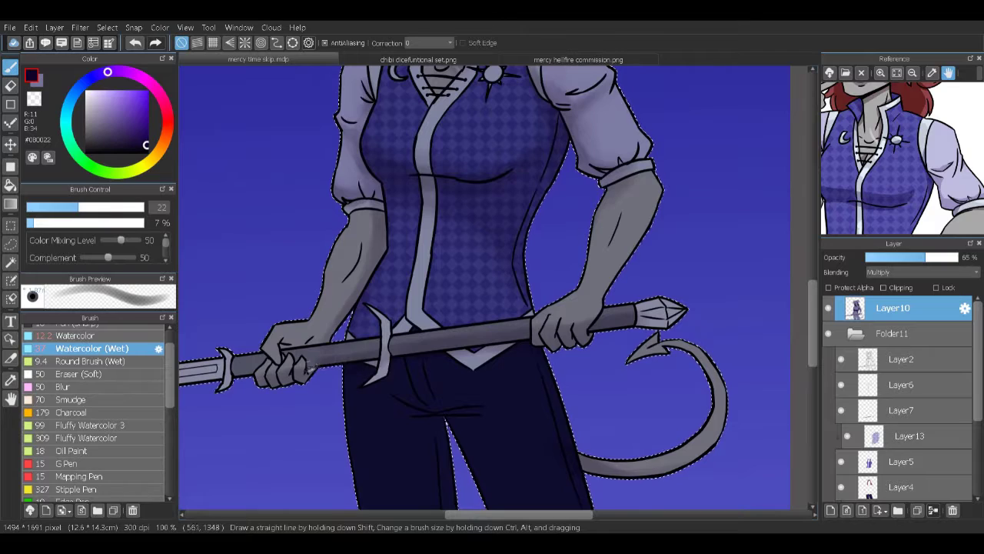
{"action": "left_click_drag", "start_coordinate": [461, 307], "coordinate": [426, 270]}
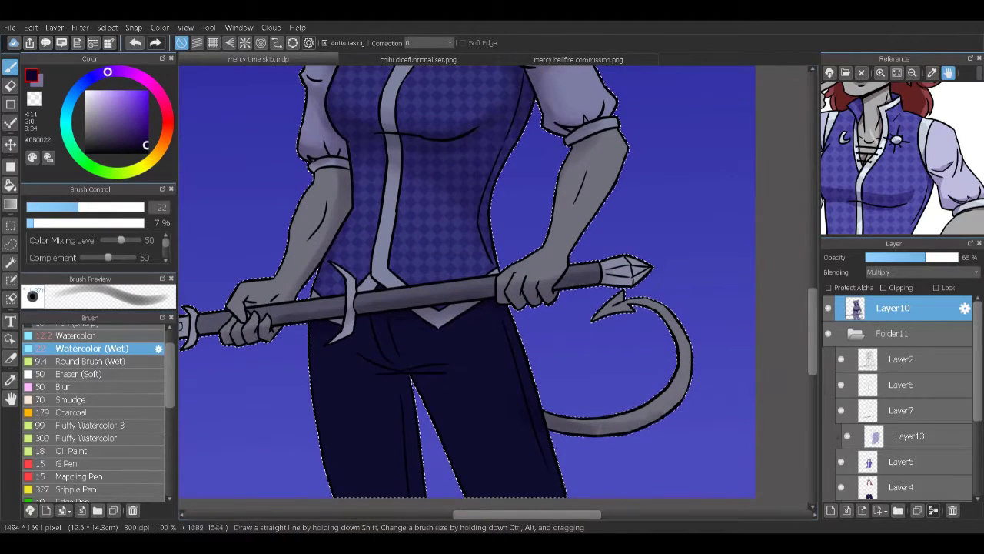
{"action": "left_click", "coordinate": [646, 274], "text": "alt"}
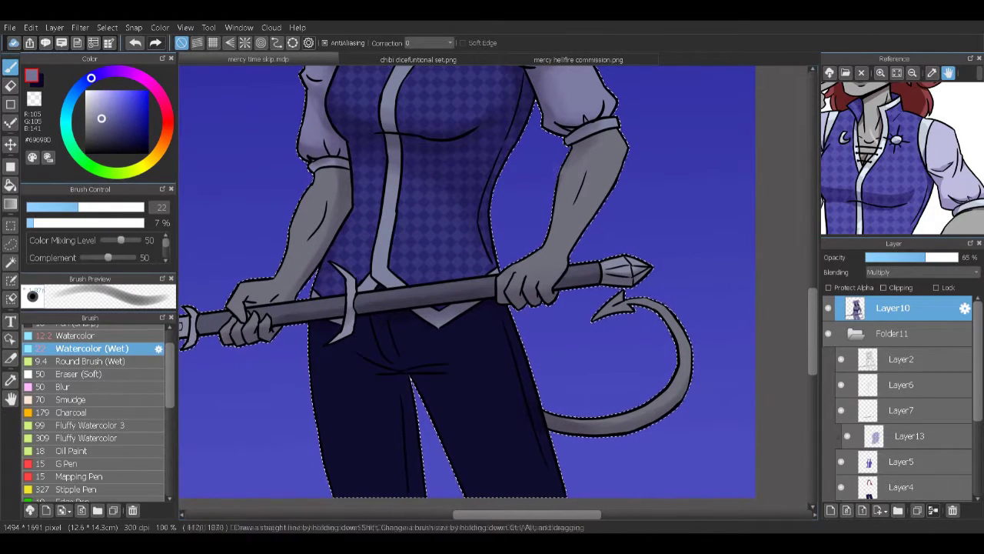
{"action": "left_click", "coordinate": [418, 392], "text": "alt"}
{"action": "left_click_drag", "start_coordinate": [240, 315], "coordinate": [480, 232]}
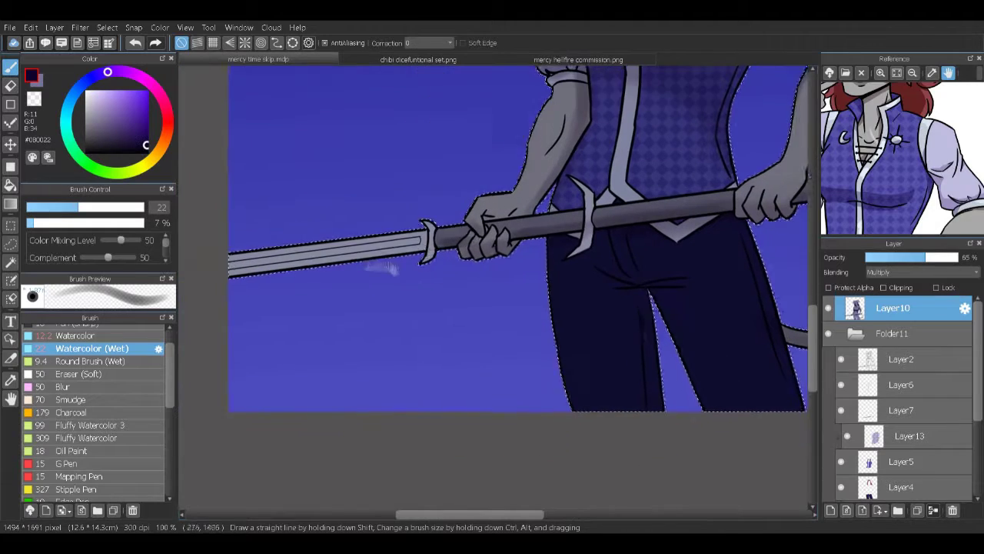
{"action": "left_click_drag", "start_coordinate": [431, 264], "coordinate": [407, 263]}
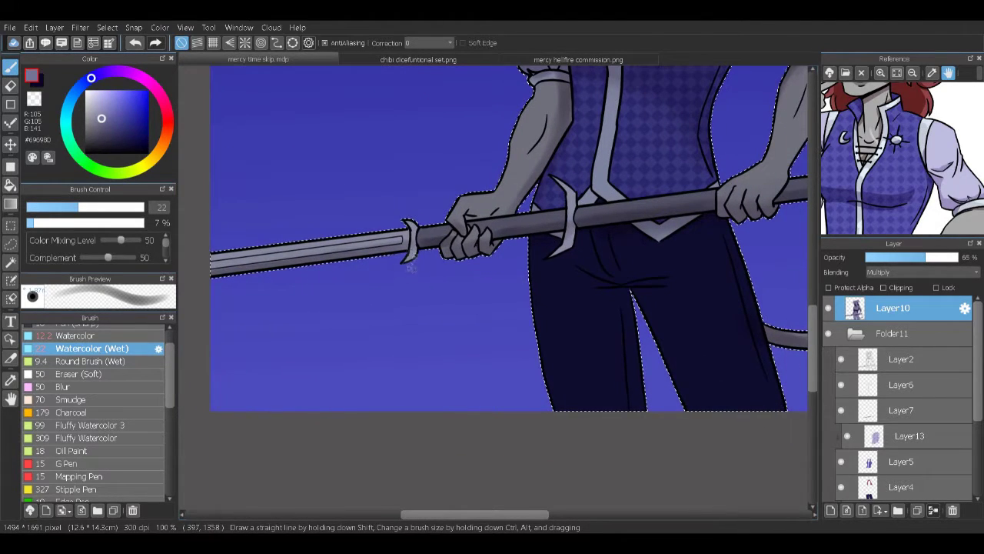
{"action": "left_click_drag", "start_coordinate": [583, 260], "coordinate": [434, 253]}
Step: Shade the trousers below the sword in near-black violet (RGB 11, 0, 34) with the brush at size 29
{"action": "left_click", "coordinate": [511, 224], "text": "alt"}
{"action": "left_click", "coordinate": [444, 303], "text": "alt"}
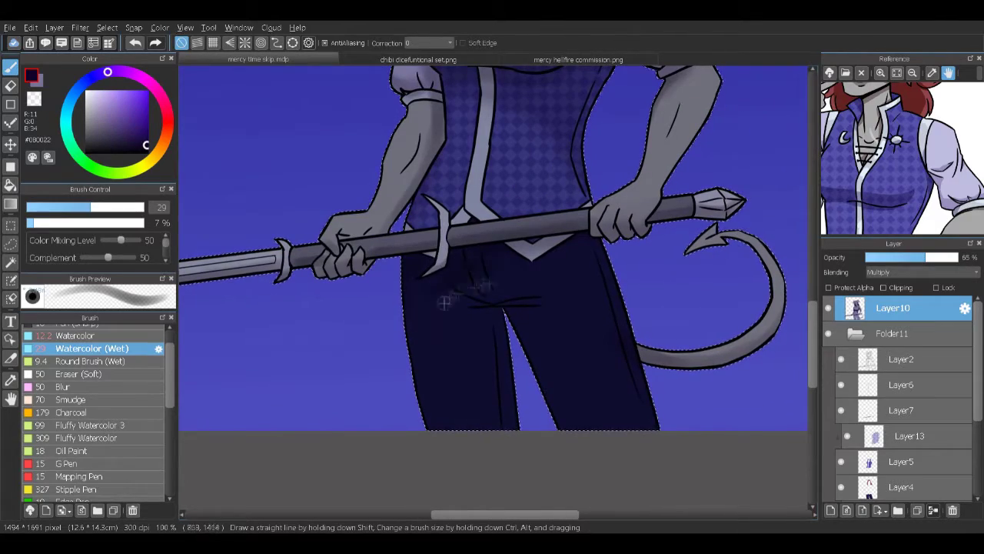
{"action": "left_click_drag", "start_coordinate": [423, 298], "coordinate": [474, 413]}
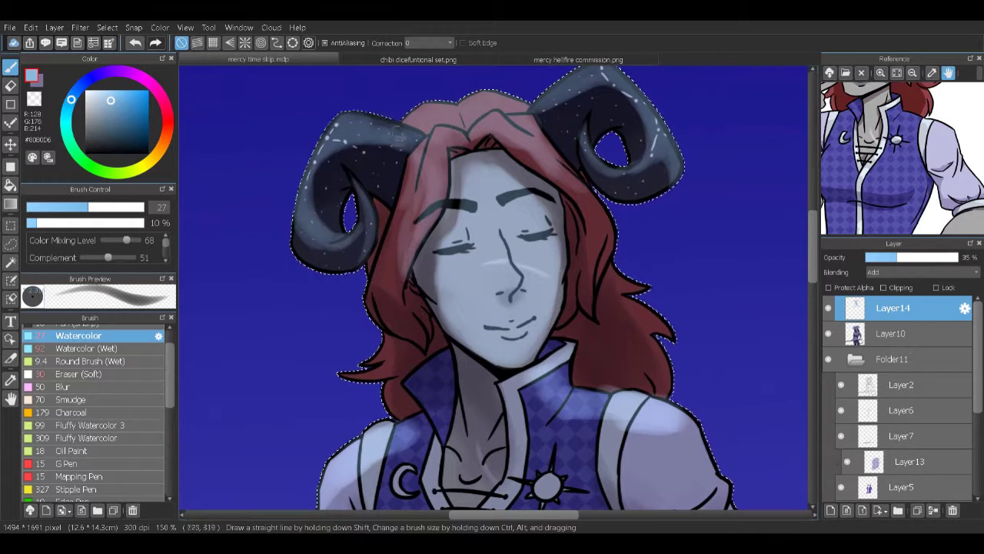
Step: Clean up the light blue highlights on the Add layer with the Eraser (Soft) brush
{"action": "left_click", "coordinate": [127, 374]}
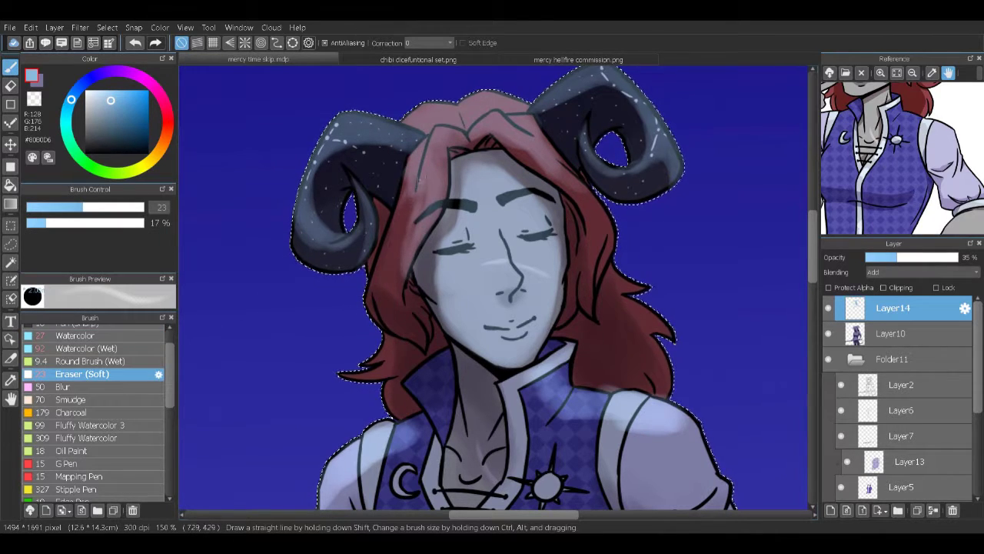
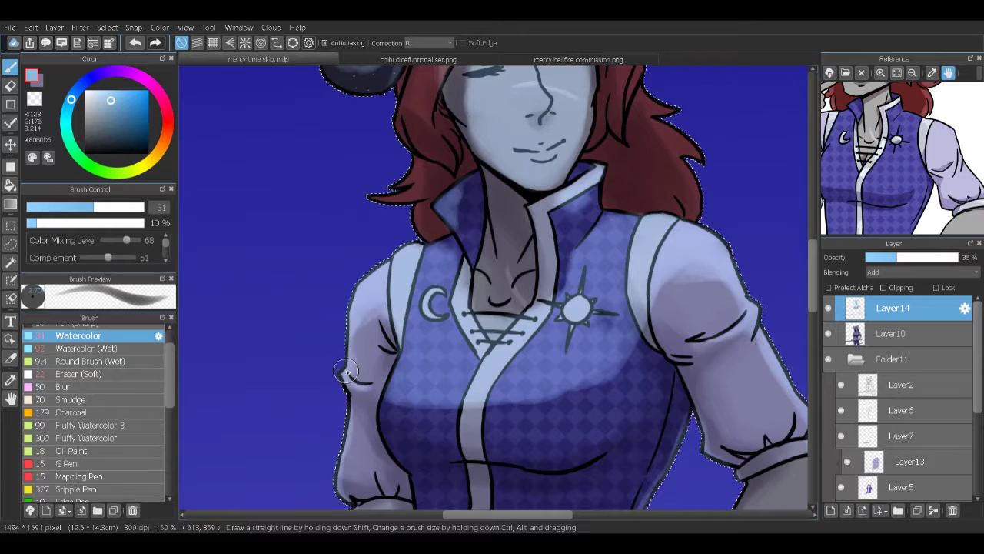
{"action": "left_click", "coordinate": [112, 374]}
{"action": "left_click_drag", "start_coordinate": [477, 314], "coordinate": [523, 320]}
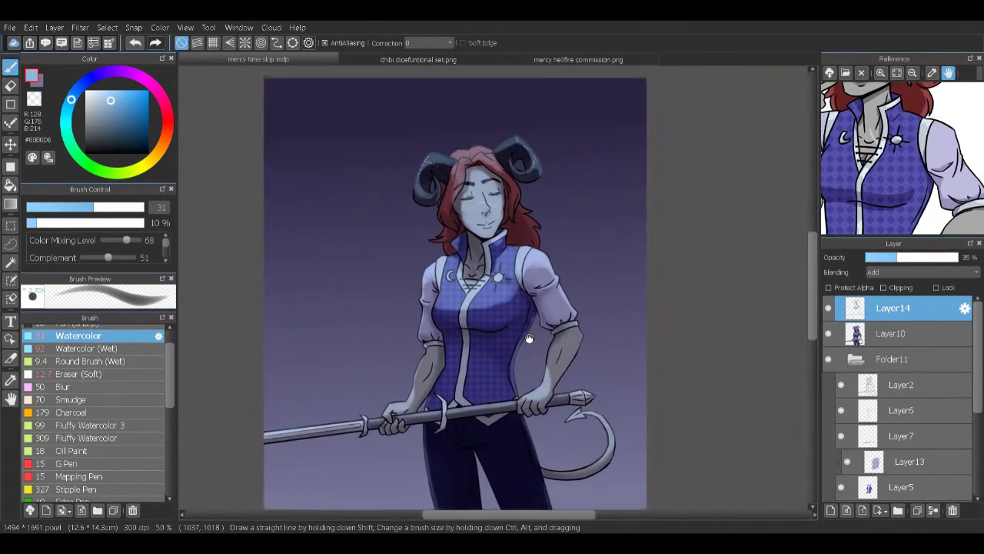
Step: Paint diagonal shine streaks in #E9F0FF across the sword blade on a new Add layer at 44% opacity
{"action": "scroll", "coordinate": [529, 338], "scroll_direction": "up", "scroll_amount": 6}
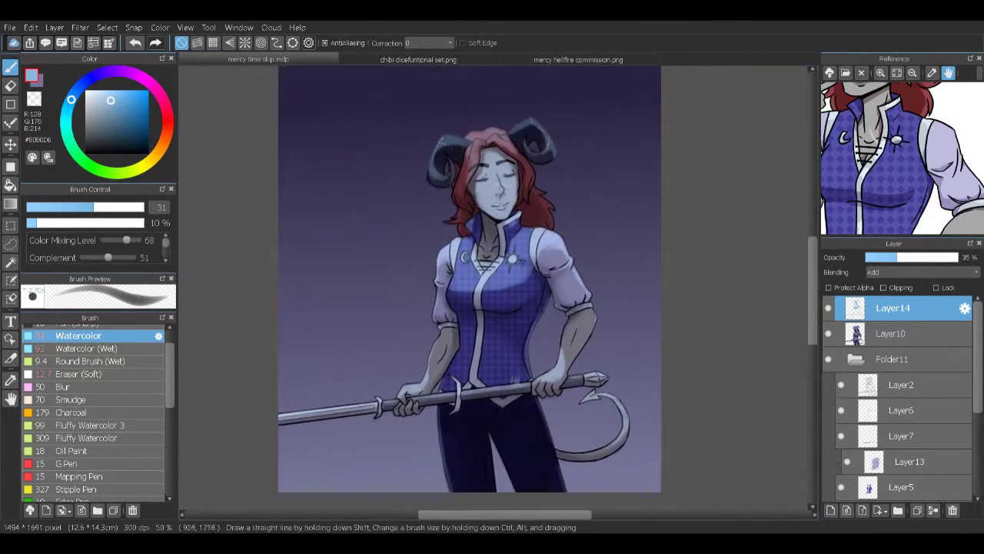
{"action": "left_click", "coordinate": [86, 348]}
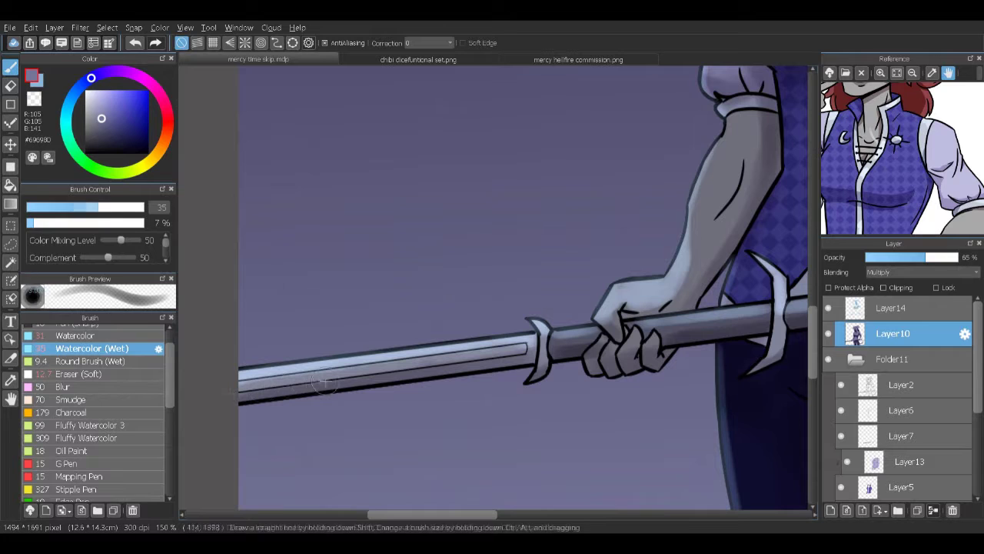
{"action": "left_click", "coordinate": [855, 333], "text": "ctrl"}
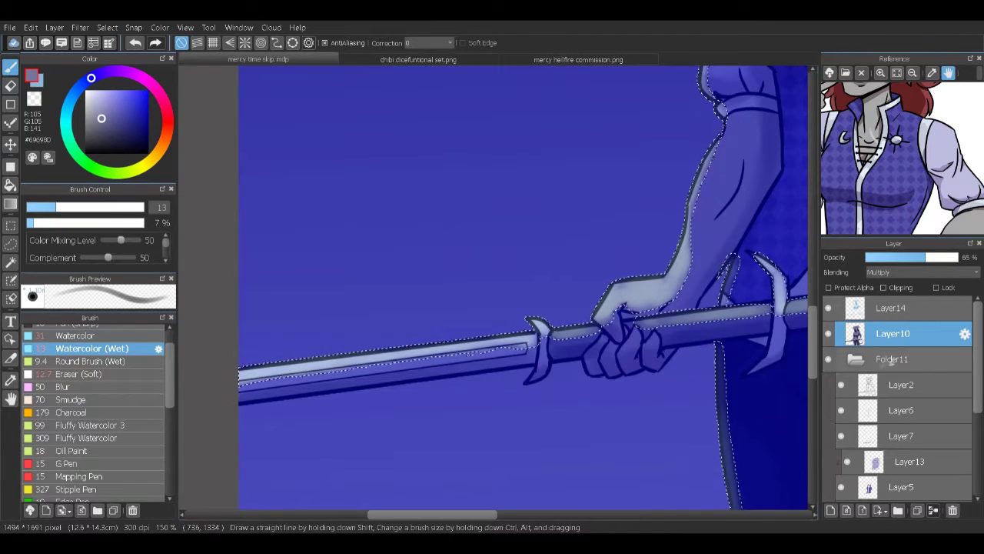
{"action": "key", "text": "ctrl+shift+n"}
{"action": "left_click", "coordinate": [892, 115], "text": "alt"}
{"action": "mouse_move", "coordinate": [381, 350]}
{"action": "left_mouse_down"}
{"action": "mouse_move", "coordinate": [337, 391]}
{"action": "mouse_move", "coordinate": [257, 400]}
{"action": "left_mouse_up"}
{"action": "scroll", "coordinate": [924, 273], "scroll_direction": "down", "scroll_amount": 7}
{"action": "left_click_drag", "start_coordinate": [957, 257], "coordinate": [906, 258]}
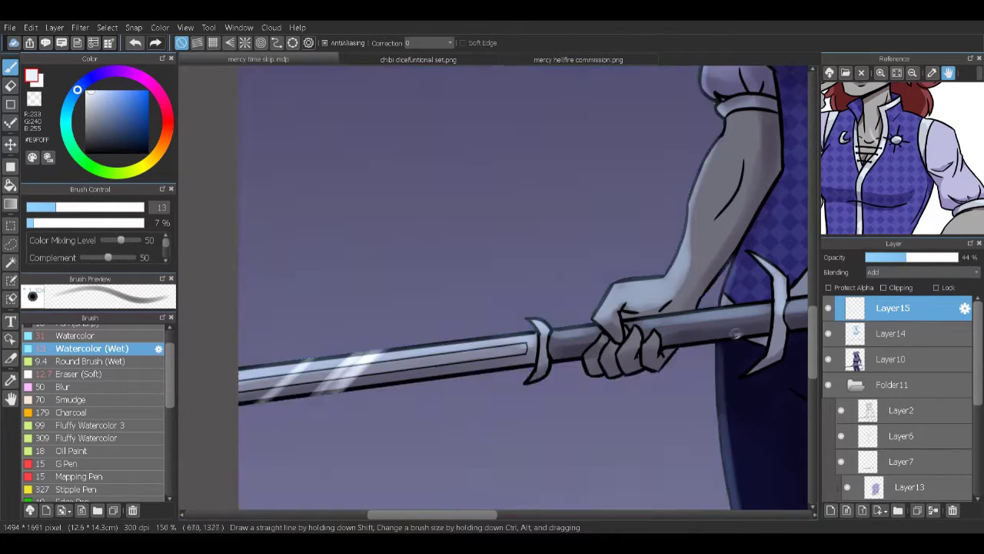
{"action": "key", "text": "ctrl+d"}
Step: Duplicate the line-art layer and place a new clipped layer between the two copies
{"action": "scroll", "coordinate": [522, 336], "scroll_direction": "down", "scroll_amount": 3}
{"action": "scroll", "coordinate": [522, 337], "scroll_direction": "up", "scroll_amount": 2}
{"action": "left_click", "coordinate": [901, 410]}
{"action": "left_click", "coordinate": [917, 511]}
{"action": "left_click", "coordinate": [831, 511]}
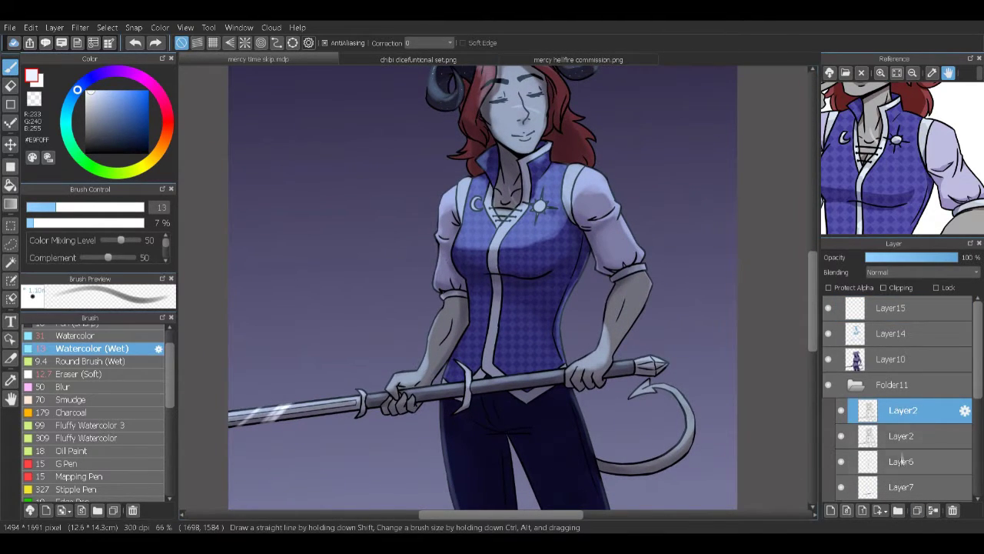
{"action": "left_click_drag", "start_coordinate": [912, 410], "coordinate": [911, 439]}
{"action": "left_click", "coordinate": [883, 286]}
Step: Fill the clipped layer with dark purple #3B2D51 and set the upper line-art copy to Overlay at 68% opacity
{"action": "left_click", "coordinate": [11, 184]}
{"action": "left_click", "coordinate": [91, 79]}
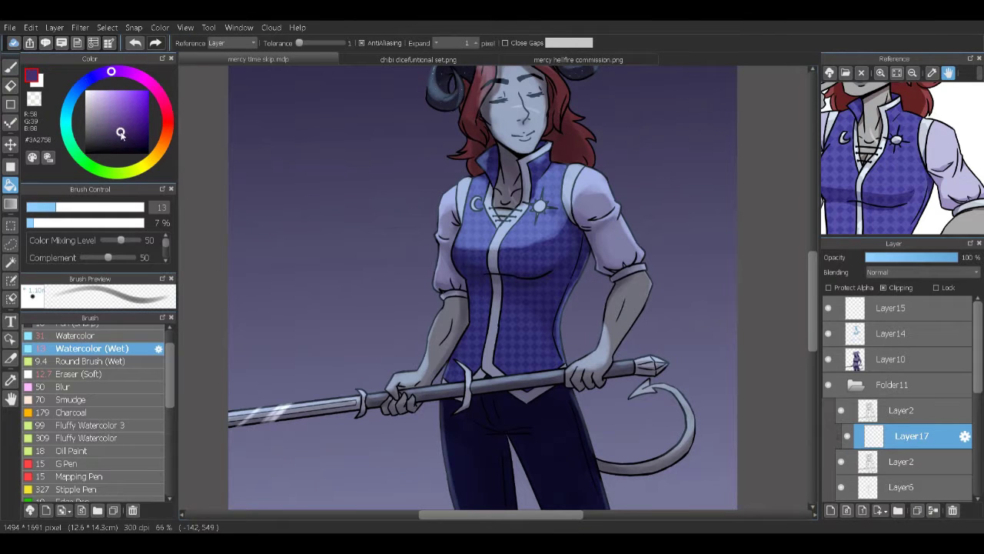
{"action": "left_click", "coordinate": [901, 410]}
{"action": "scroll", "coordinate": [568, 339], "scroll_direction": "up", "scroll_amount": 5}
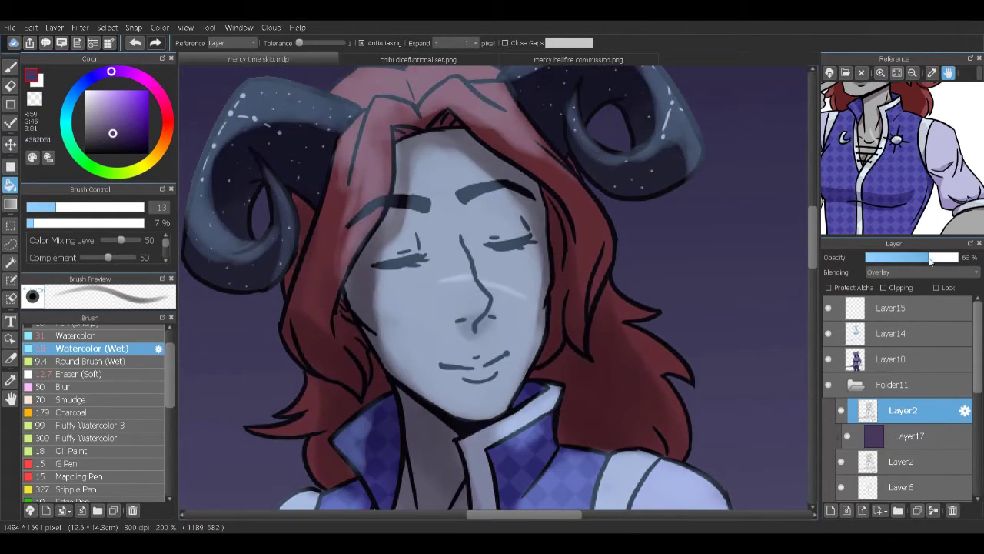
{"action": "scroll", "coordinate": [569, 342], "scroll_direction": "down", "scroll_amount": 4}
{"action": "scroll", "coordinate": [492, 293], "scroll_direction": "up", "scroll_amount": 2}
{"action": "scroll", "coordinate": [492, 293], "scroll_direction": "down", "scroll_amount": 2}
Step: Refill the clipped line-art colour layer with a lighter purple (RGB 84, 68, 110)
{"action": "left_click", "coordinate": [911, 435]}
{"action": "scroll", "coordinate": [492, 292], "scroll_direction": "up", "scroll_amount": 1}
{"action": "left_click", "coordinate": [901, 410]}
{"action": "scroll", "coordinate": [492, 293], "scroll_direction": "up", "scroll_amount": 1}
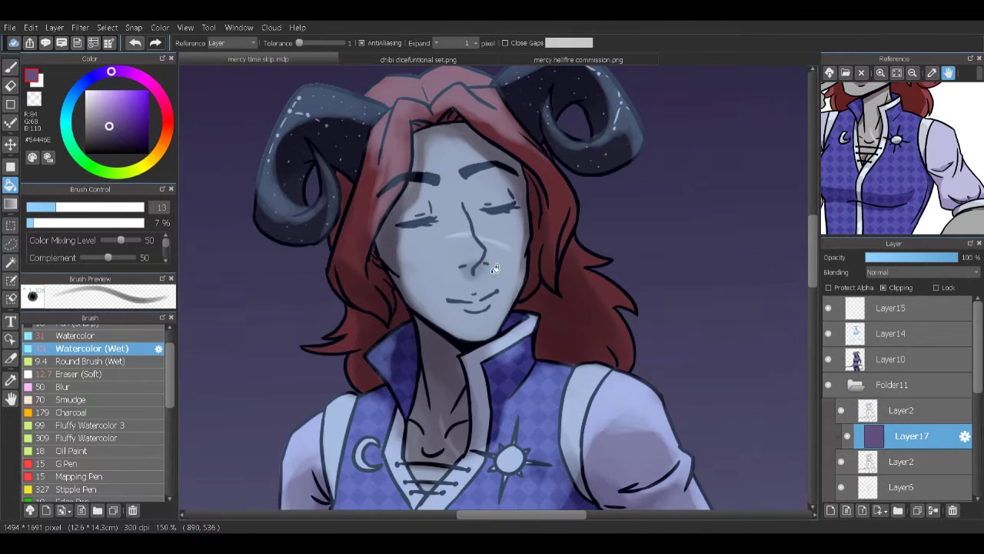
Step: Redraw the background's linear gradient vertically with dark violet #171226 at the base and lighter blue-violet at the top
{"action": "scroll", "coordinate": [492, 292], "scroll_direction": "down", "scroll_amount": 4}
{"action": "scroll", "coordinate": [945, 414], "scroll_direction": "down", "scroll_amount": 3}
{"action": "left_click", "coordinate": [891, 462]}
{"action": "scroll", "coordinate": [451, 293], "scroll_direction": "down", "scroll_amount": 3}
{"action": "left_click", "coordinate": [100, 118]}
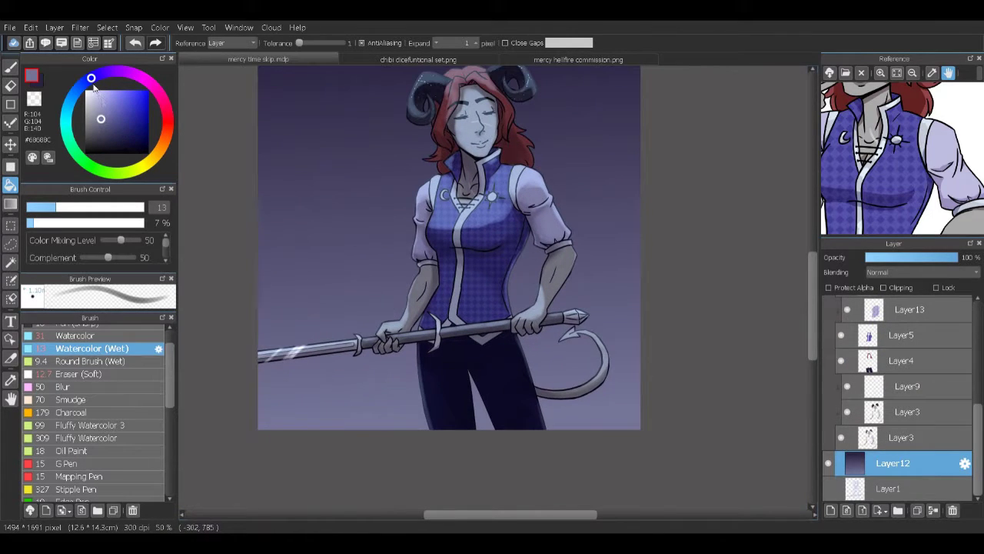
{"action": "key", "text": "g"}
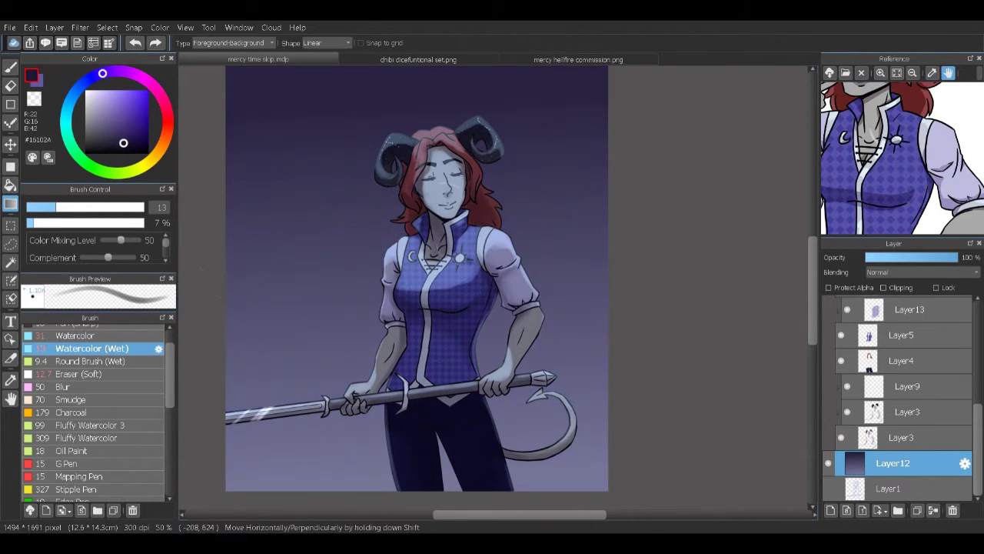
{"action": "left_click", "coordinate": [114, 125]}
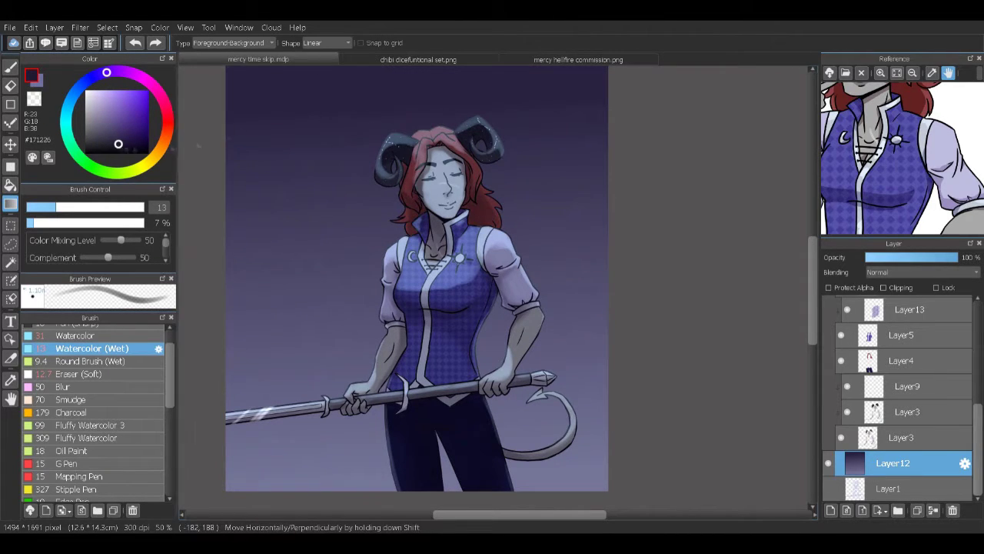
{"action": "left_click_drag", "start_coordinate": [461, 461], "coordinate": [461, 67]}
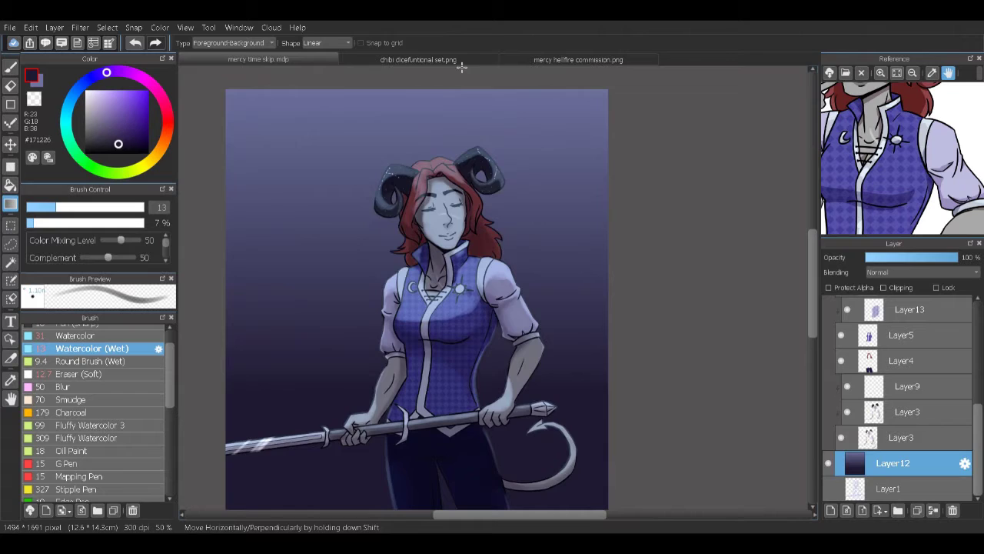
{"action": "scroll", "coordinate": [484, 289], "scroll_direction": "down", "scroll_amount": 1}
{"action": "left_click_drag", "start_coordinate": [498, 317], "coordinate": [487, 321]}
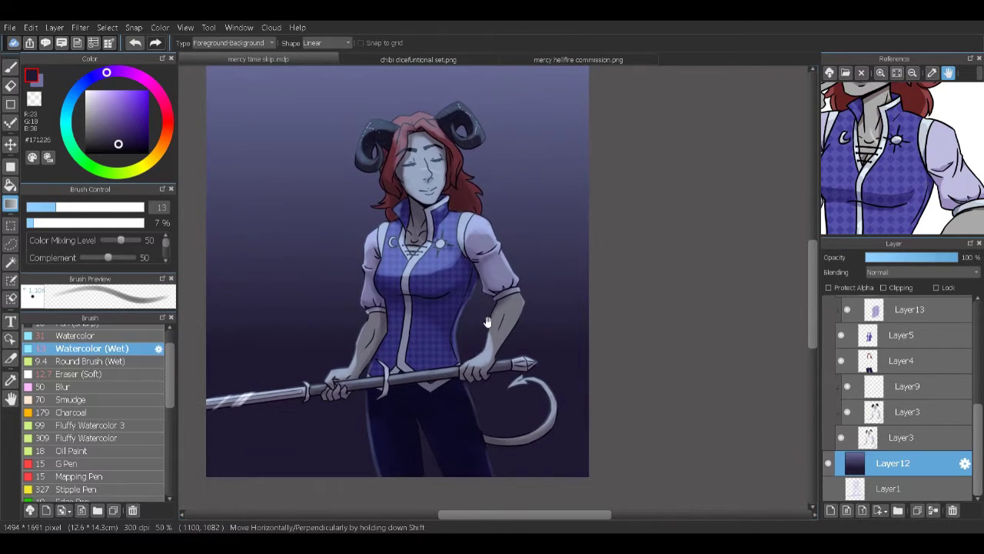
Step: Select the character's outline from its layer and add a new layer directly above the background gradient
{"action": "scroll", "coordinate": [897, 417], "scroll_direction": "up", "scroll_amount": 2}
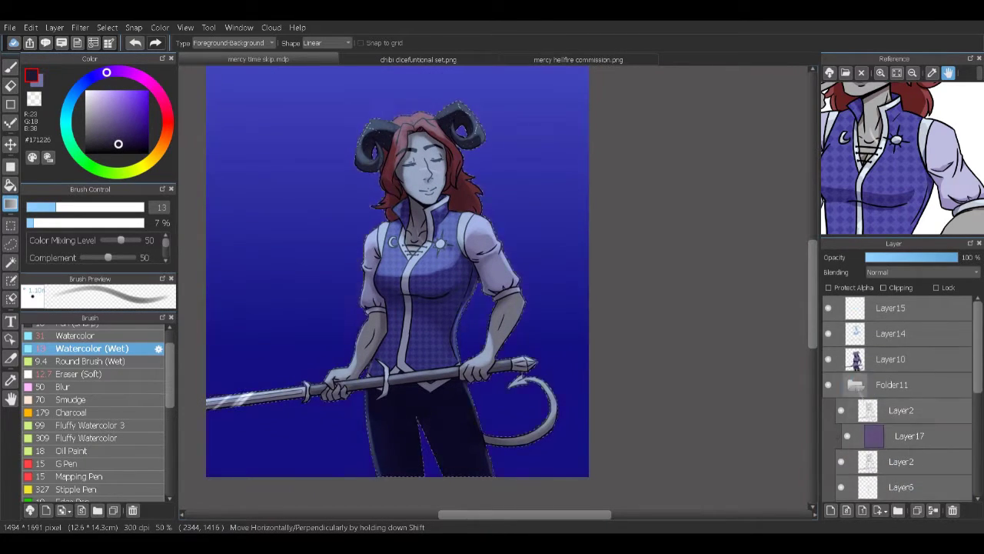
{"action": "scroll", "coordinate": [897, 430], "scroll_direction": "down", "scroll_amount": 2}
{"action": "left_click", "coordinate": [897, 446], "text": "ctrl"}
{"action": "key", "text": "ctrl+shift+n"}
{"action": "key", "text": "g"}
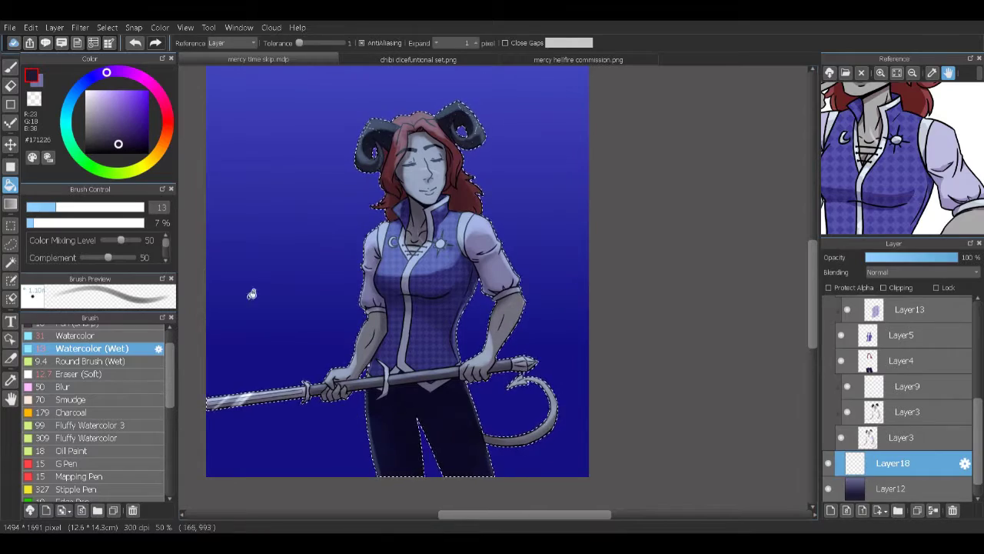
Step: Fill the selected silhouette with pale blue #CBD4F3 to form a soft glow around the character, and clear the selection
{"action": "scroll", "coordinate": [505, 205], "scroll_direction": "up", "scroll_amount": 3}
{"action": "left_click", "coordinate": [482, 273], "text": "alt"}
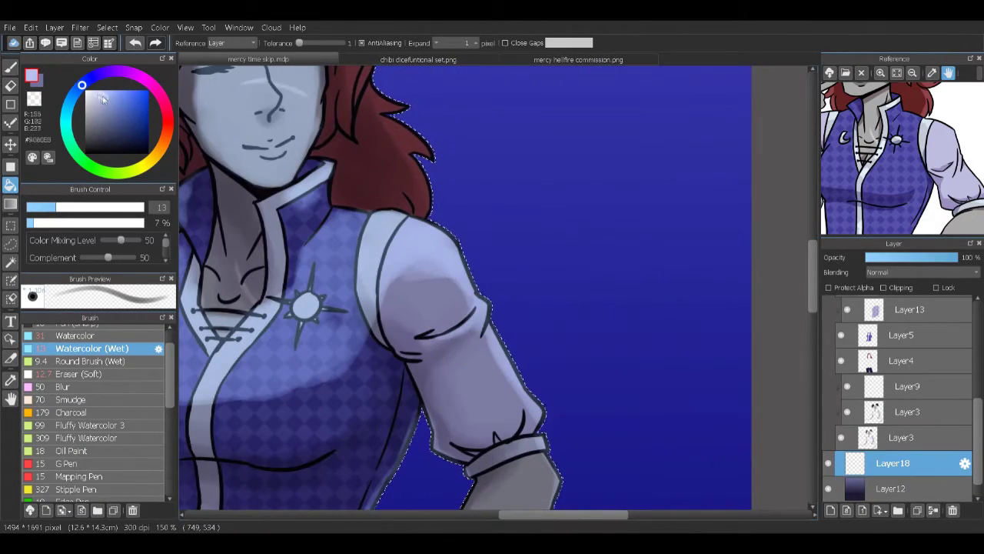
{"action": "scroll", "coordinate": [544, 207], "scroll_direction": "down", "scroll_amount": 3}
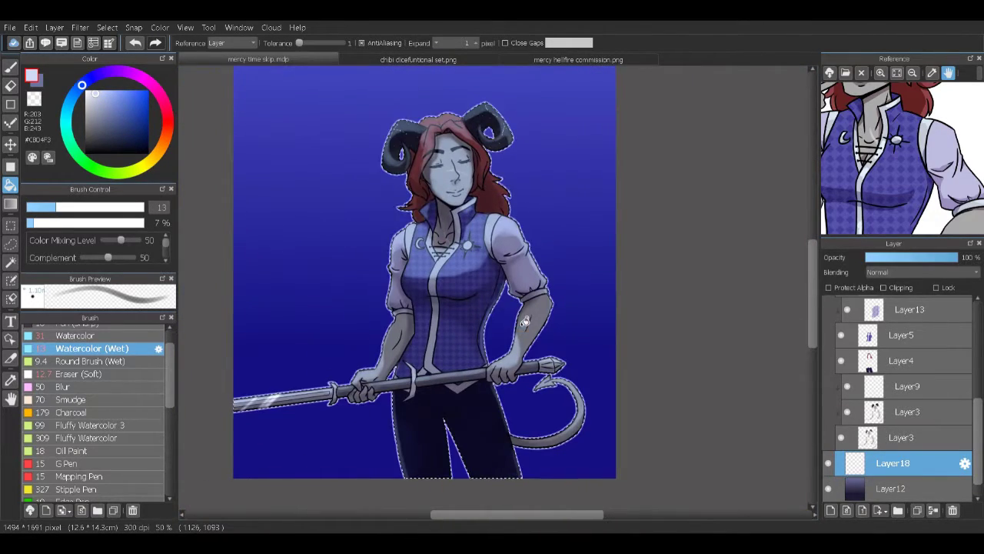
{"action": "left_click", "coordinate": [466, 275]}
{"action": "key", "text": "ctrl+d"}
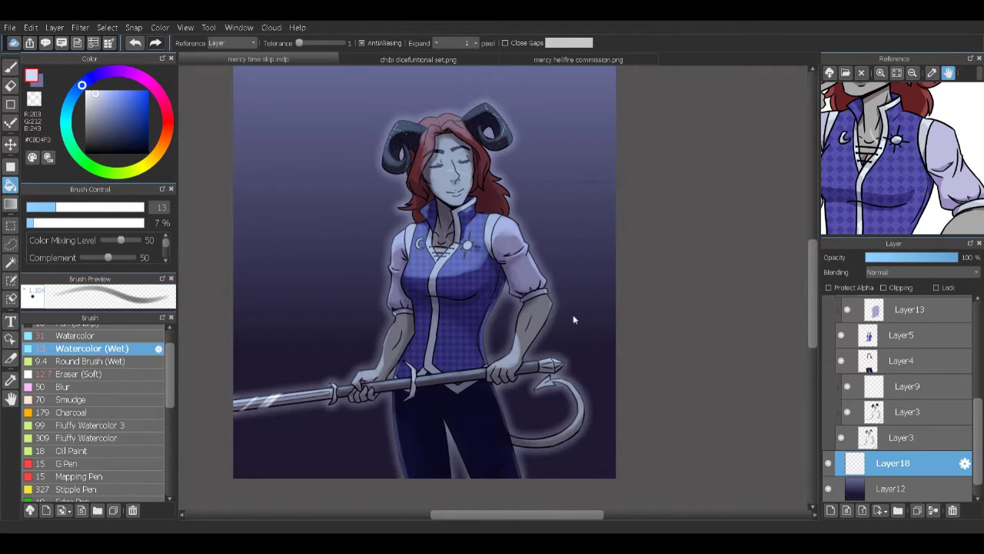
Step: Lower the glow layer's opacity and tint the glow with a clipped layer filled in purple #B45FE9
{"action": "left_click", "coordinate": [915, 272]}
{"action": "left_click", "coordinate": [919, 283]}
{"action": "scroll", "coordinate": [915, 272], "scroll_direction": "up", "scroll_amount": 1}
{"action": "left_click_drag", "start_coordinate": [915, 262], "coordinate": [901, 260]}
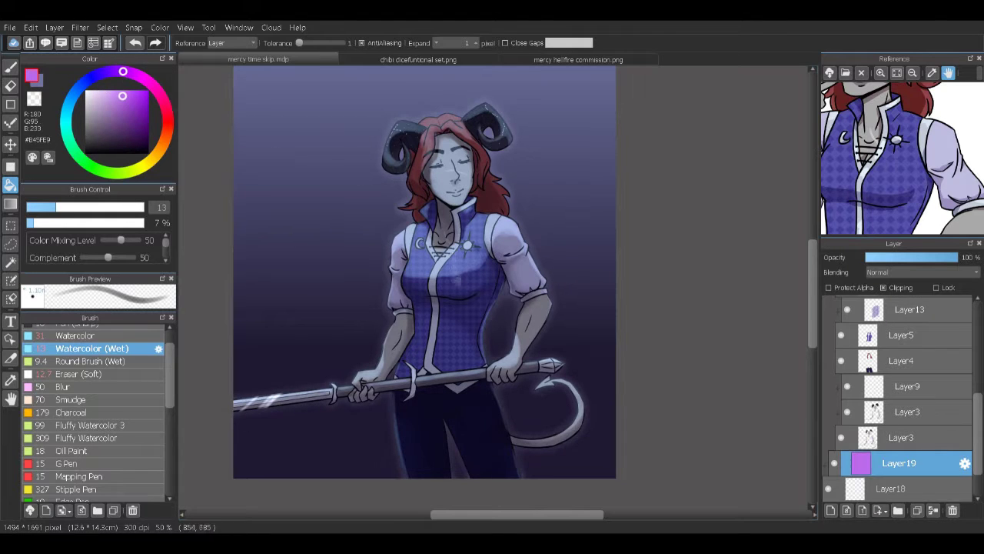
{"action": "scroll", "coordinate": [459, 274], "scroll_direction": "up", "scroll_amount": 1}
{"action": "scroll", "coordinate": [907, 431], "scroll_direction": "down", "scroll_amount": 1}
Step: Add a new layer directly above the background gradient and choose the Sparkle Brush in pale blue (RGB 192, 220, 241)
{"action": "left_click", "coordinate": [920, 492]}
{"action": "left_click", "coordinate": [70, 100]}
{"action": "left_click", "coordinate": [97, 93]}
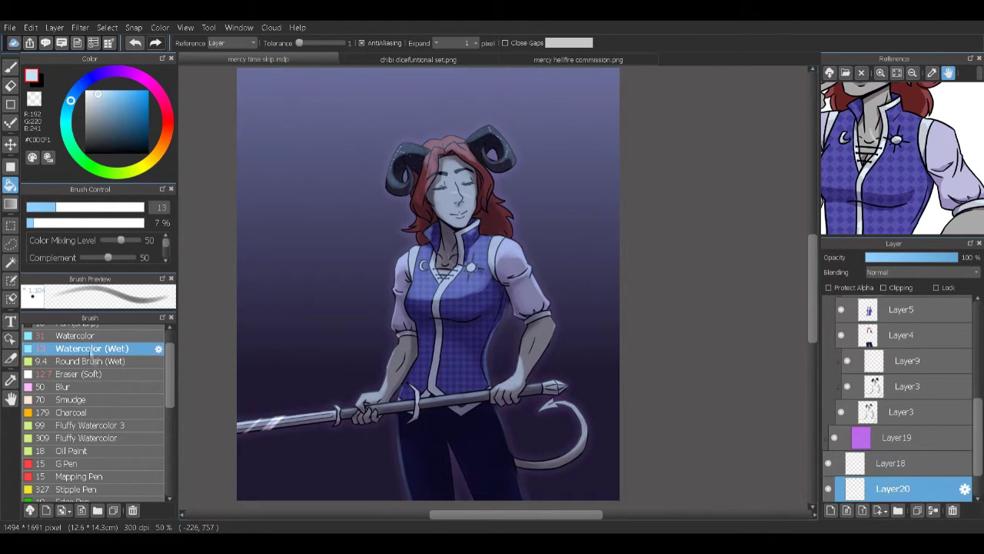
{"action": "scroll", "coordinate": [92, 415], "scroll_direction": "down", "scroll_amount": 3}
{"action": "left_click", "coordinate": [85, 453]}
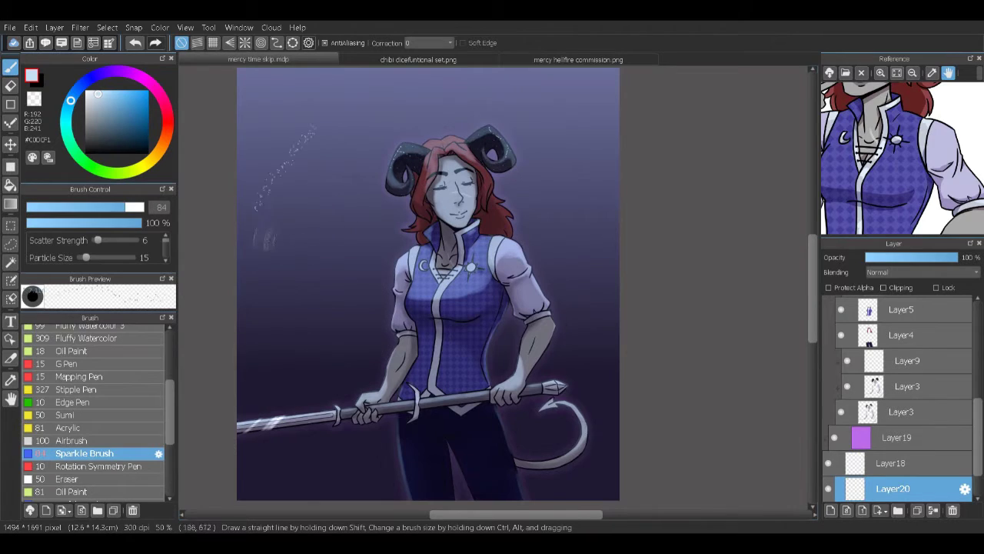
Step: Scatter stars over the background with the brush at size 460, scatter strength 1 and particle size 5, and set their layer to Overlay
{"action": "key", "text": "ctrl+z"}
{"action": "scroll", "coordinate": [310, 221], "scroll_direction": "up", "scroll_amount": 2}
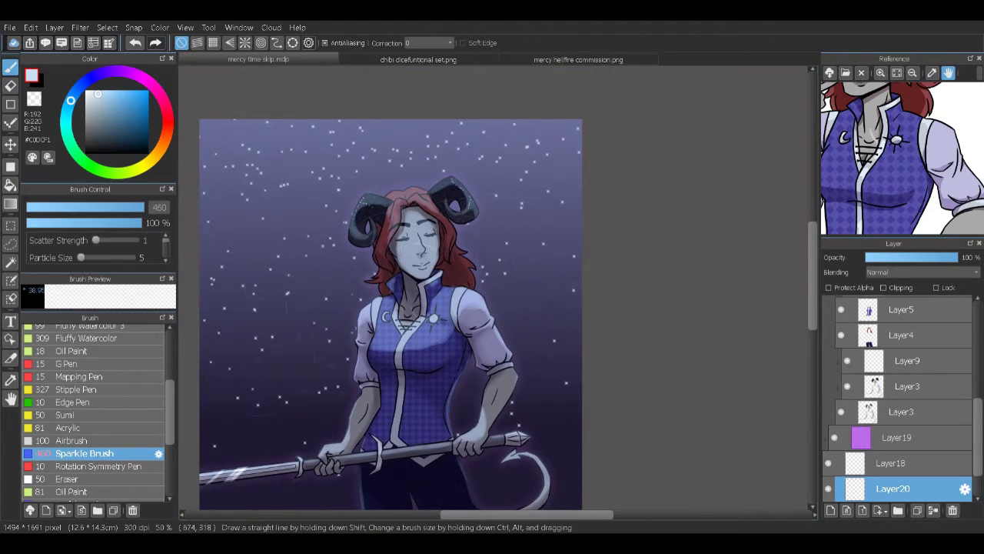
{"action": "left_click", "coordinate": [922, 272]}
{"action": "left_click", "coordinate": [915, 319]}
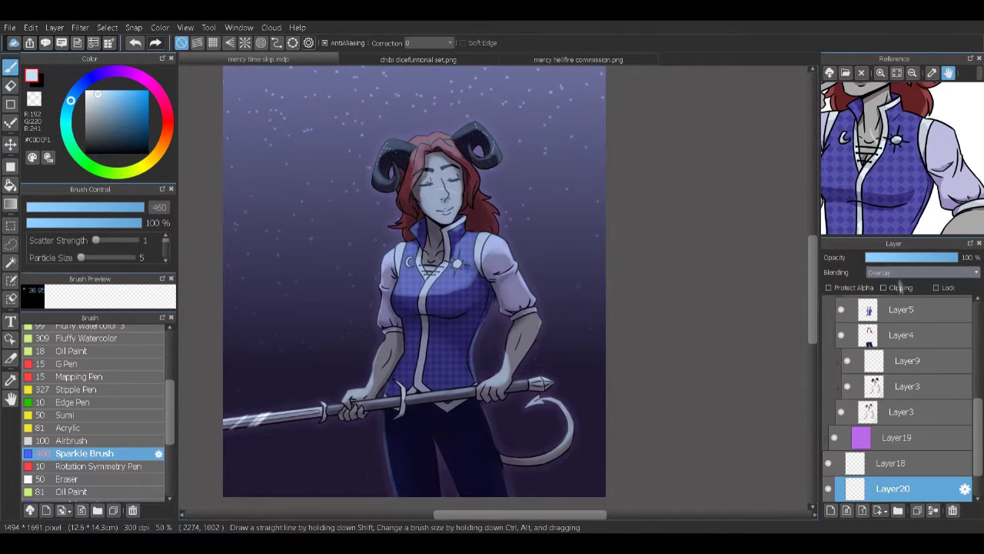
Step: Switch the upper star layer's blending to Add, reduce its opacity and merge it with the star layer beneath
{"action": "key", "text": "Up"}
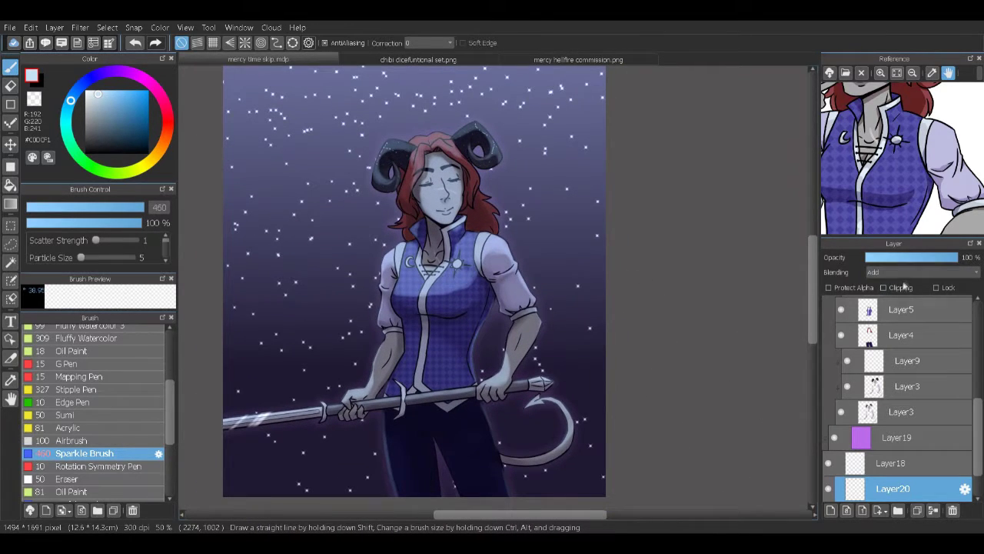
{"action": "left_click", "coordinate": [926, 258]}
{"action": "scroll", "coordinate": [915, 433], "scroll_direction": "down", "scroll_amount": 1}
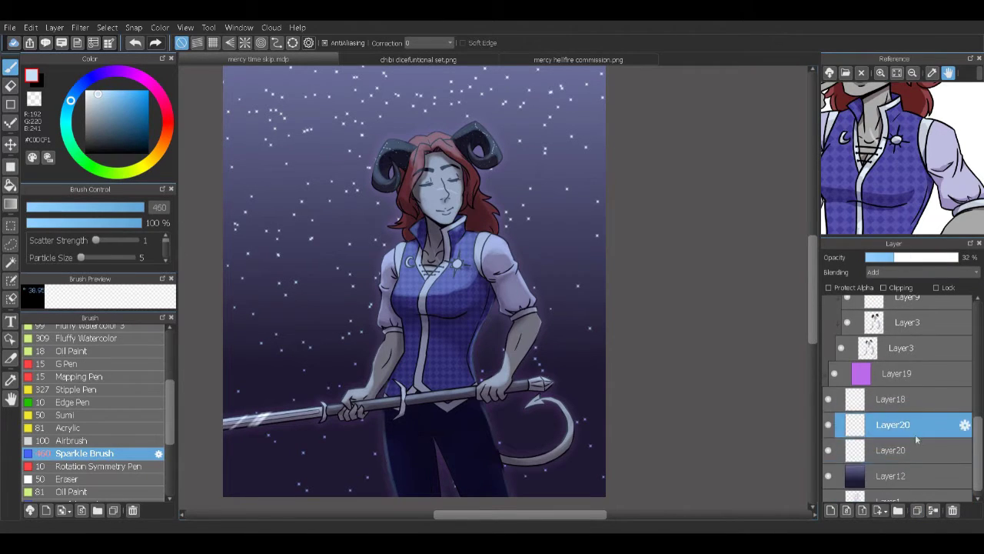
{"action": "left_click", "coordinate": [881, 260]}
{"action": "key", "text": "ctrl+e"}
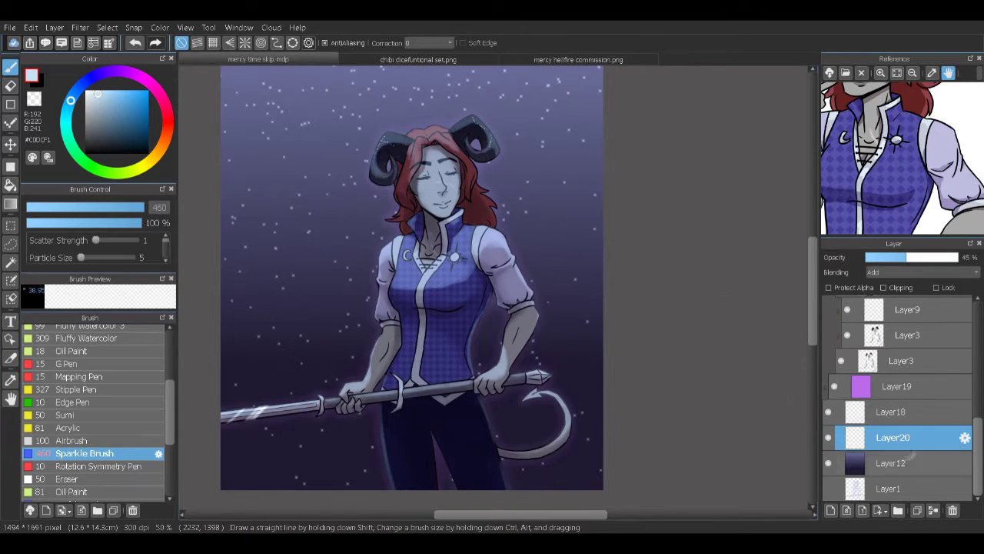
Step: Add a new layer directly above Layer6 in the character folder and turn on clipping for it
{"action": "left_click", "coordinate": [892, 411]}
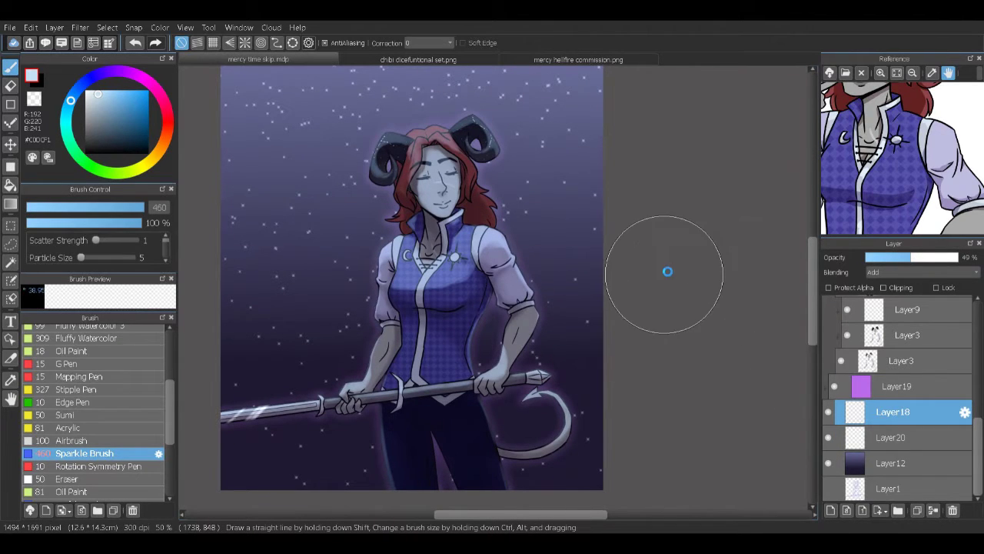
{"action": "left_click_drag", "start_coordinate": [661, 270], "coordinate": [644, 282]}
{"action": "key", "text": "ctrl+plus"}
{"action": "scroll", "coordinate": [868, 384], "scroll_direction": "up", "scroll_amount": 5}
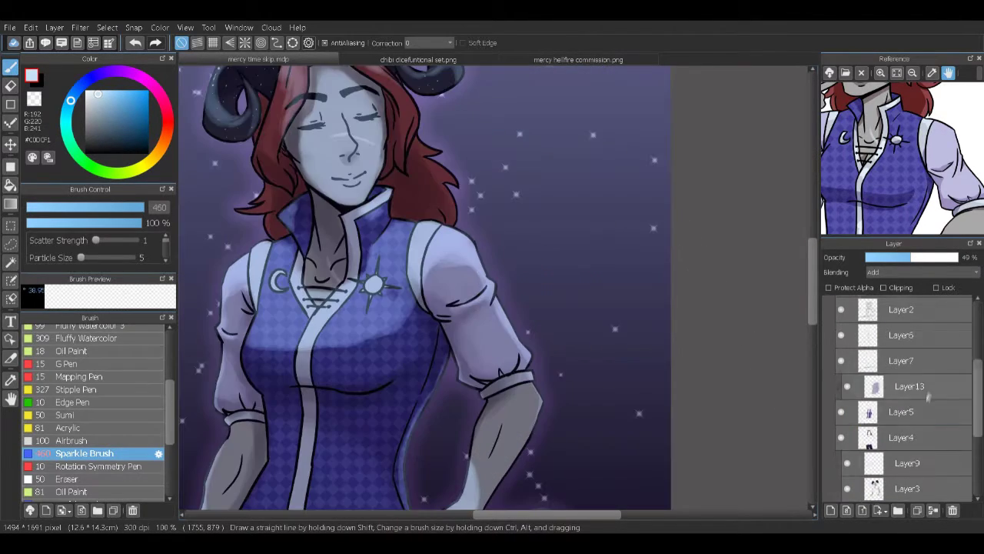
{"action": "key", "text": "ctrl+shift+n"}
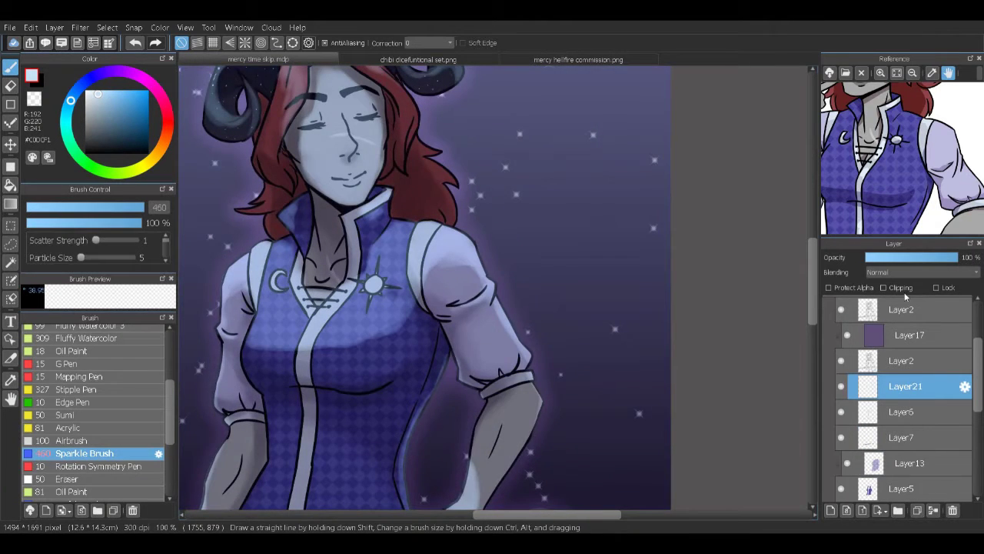
{"action": "scroll", "coordinate": [251, 222], "scroll_direction": "up", "scroll_amount": 1}
Step: Paint white #FFFFFF highlights on the vest's pale shoulder trim, moon and sun emblems with the Watercolor (Wet) brush at size 13
{"action": "left_click", "coordinate": [513, 239], "text": "alt"}
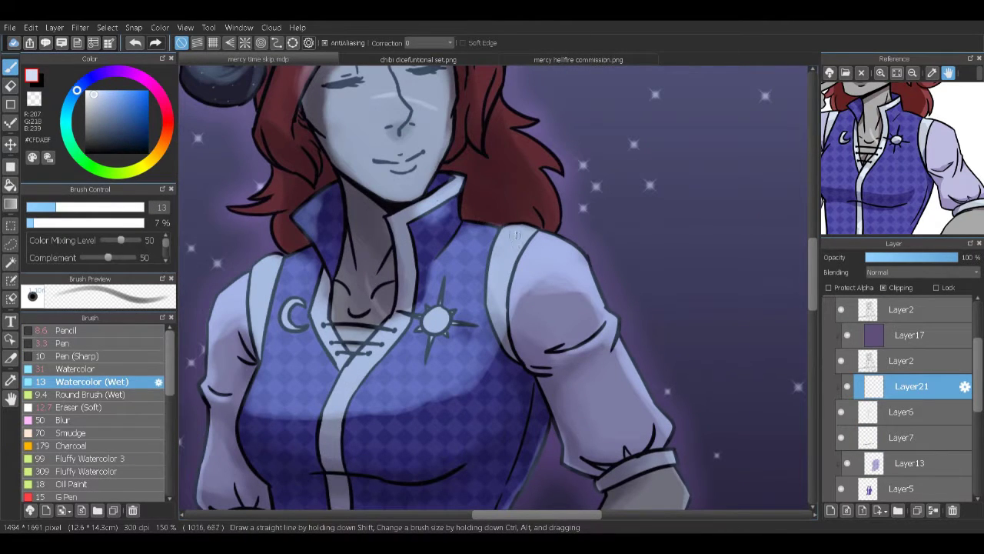
{"action": "left_click", "coordinate": [509, 233], "text": "alt"}
{"action": "left_click_drag", "start_coordinate": [513, 229], "coordinate": [523, 248]}
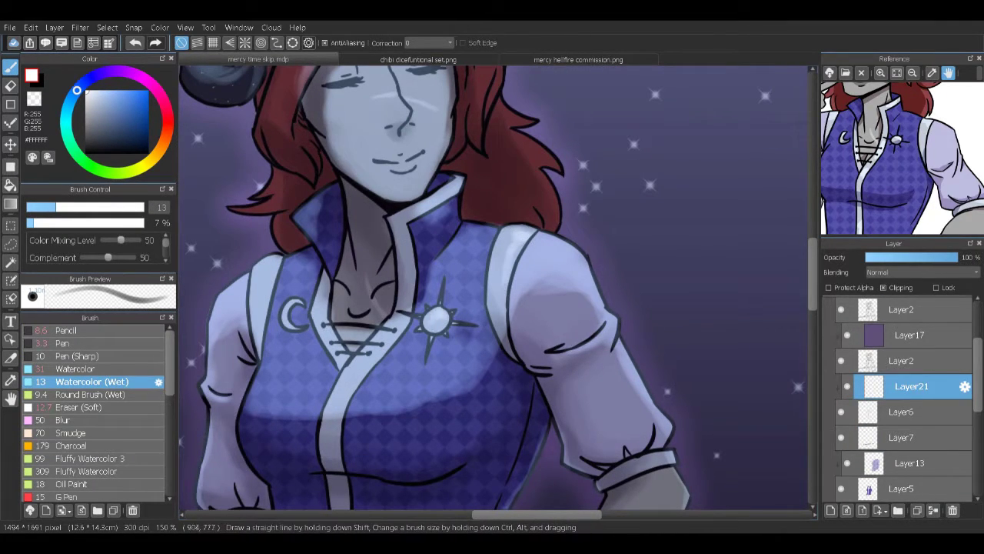
{"action": "scroll", "coordinate": [449, 293], "scroll_direction": "down", "scroll_amount": 2}
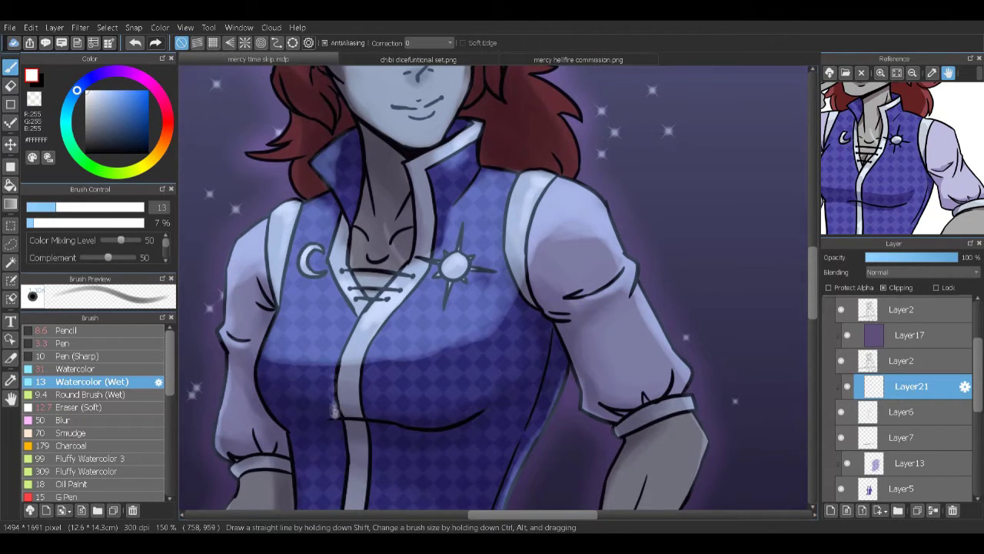
{"action": "scroll", "coordinate": [319, 355], "scroll_direction": "down", "scroll_amount": 3}
{"action": "scroll", "coordinate": [319, 355], "scroll_direction": "up", "scroll_amount": 3}
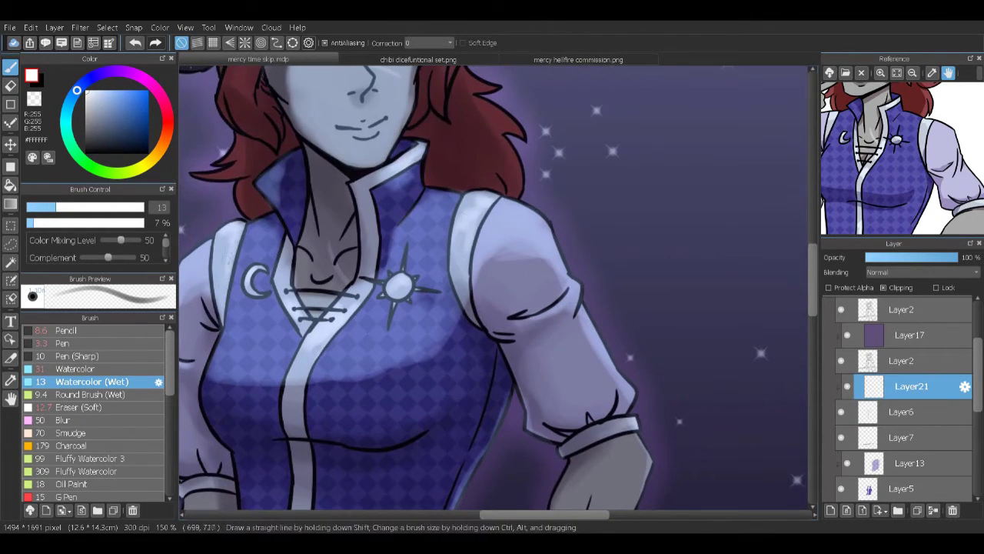
Step: Select the sword's grip sections, clear that selection and make the clipped Layer3 active
{"action": "scroll", "coordinate": [496, 293], "scroll_direction": "down", "scroll_amount": 8}
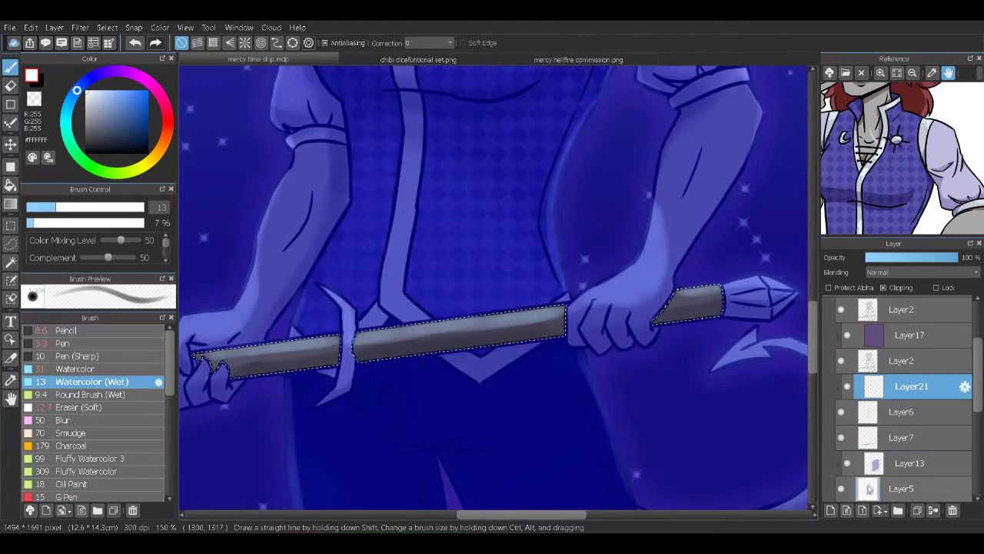
{"action": "scroll", "coordinate": [907, 400], "scroll_direction": "down", "scroll_amount": 3}
{"action": "key", "text": "ctrl+d"}
{"action": "left_click", "coordinate": [908, 452]}
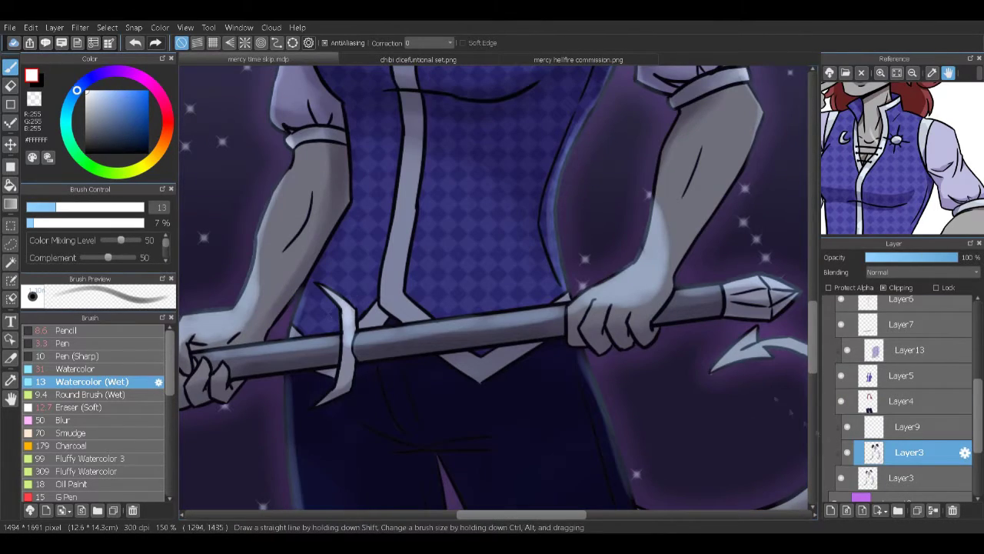
{"action": "scroll", "coordinate": [550, 327], "scroll_direction": "down", "scroll_amount": 5}
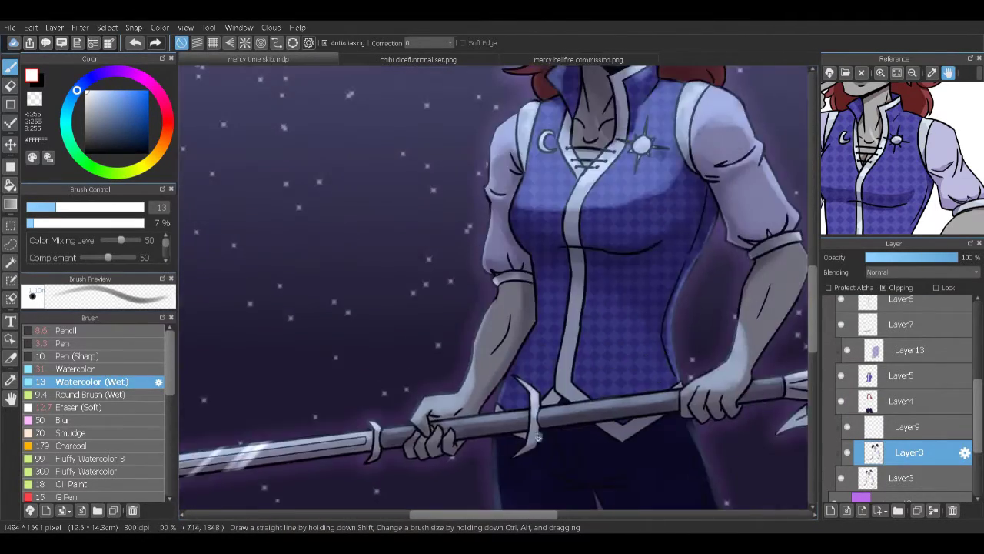
{"action": "scroll", "coordinate": [550, 327], "scroll_direction": "up", "scroll_amount": 2}
{"action": "scroll", "coordinate": [502, 378], "scroll_direction": "down", "scroll_amount": 2}
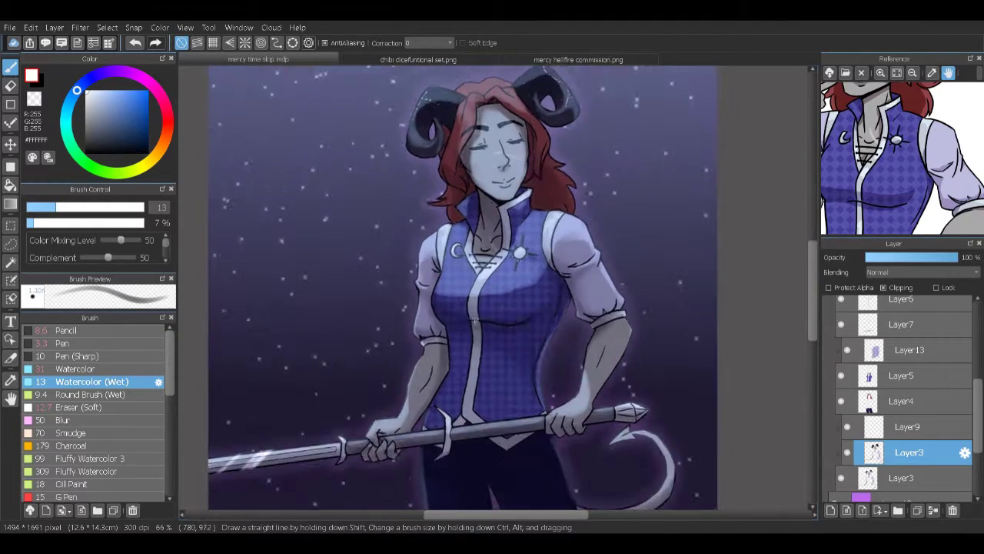
Step: Refill the clipped line-art tint layer, Layer17, with muted purple #6C446E
{"action": "scroll", "coordinate": [935, 376], "scroll_direction": "up", "scroll_amount": 3}
{"action": "left_click", "coordinate": [935, 376]}
{"action": "key", "text": "g"}
{"action": "left_click", "coordinate": [846, 375]}
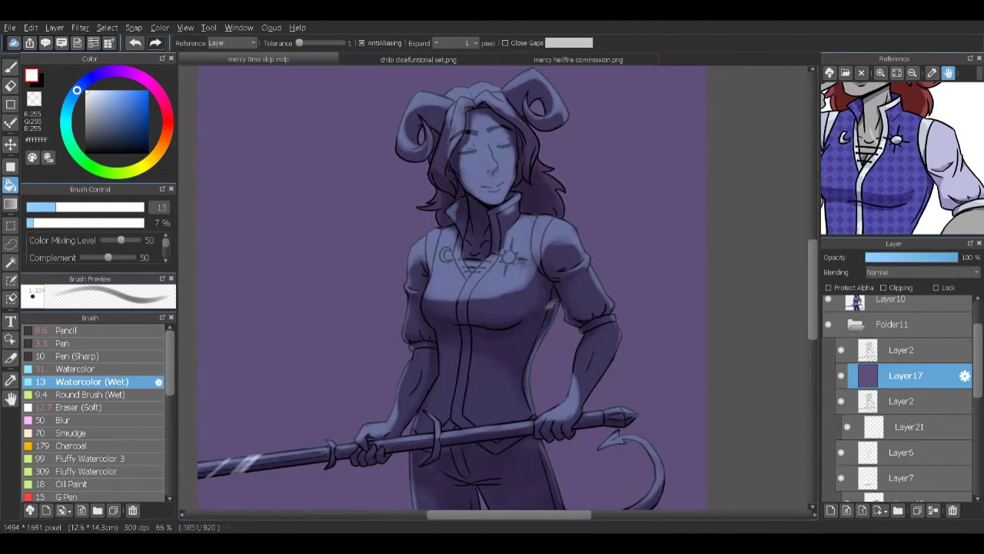
{"action": "scroll", "coordinate": [531, 215], "scroll_direction": "up", "scroll_amount": 2}
{"action": "scroll", "coordinate": [432, 271], "scroll_direction": "up", "scroll_amount": 1}
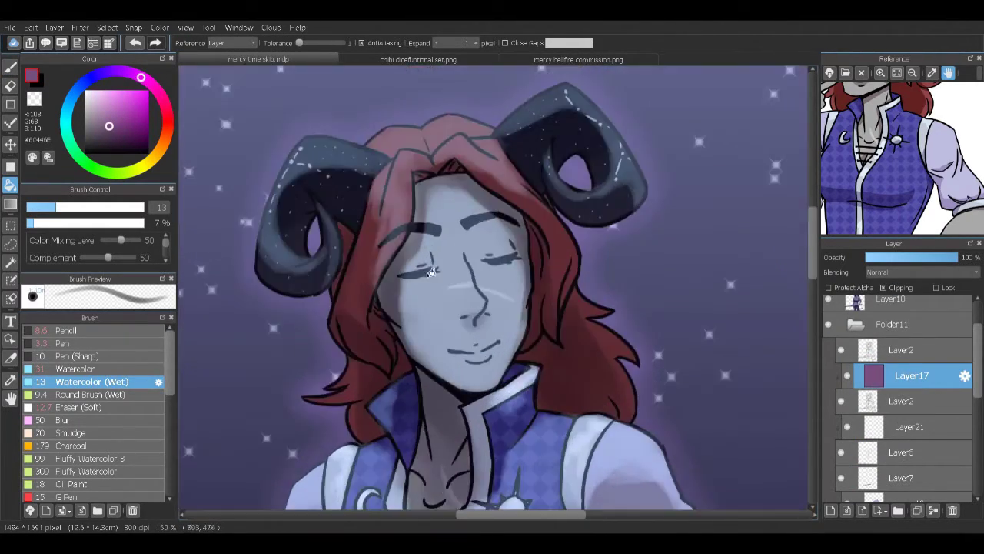
Step: Try other purples on the line-art tint layer, filling it with #563056, #6D487D and #644283 in turn
{"action": "left_click", "coordinate": [431, 267], "text": "alt"}
{"action": "scroll", "coordinate": [496, 292], "scroll_direction": "down", "scroll_amount": 3}
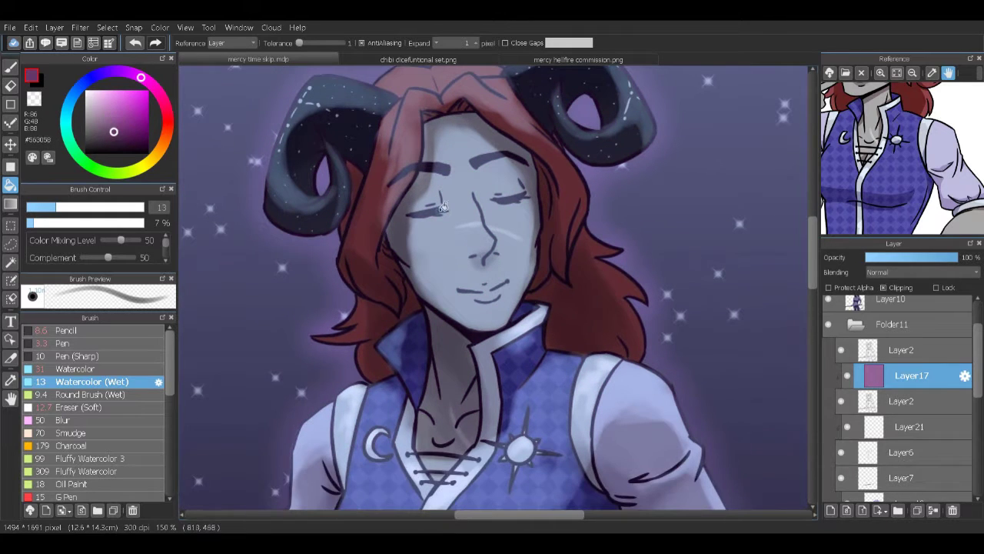
{"action": "scroll", "coordinate": [496, 292], "scroll_direction": "up", "scroll_amount": 1}
{"action": "left_click", "coordinate": [417, 240], "text": "alt"}
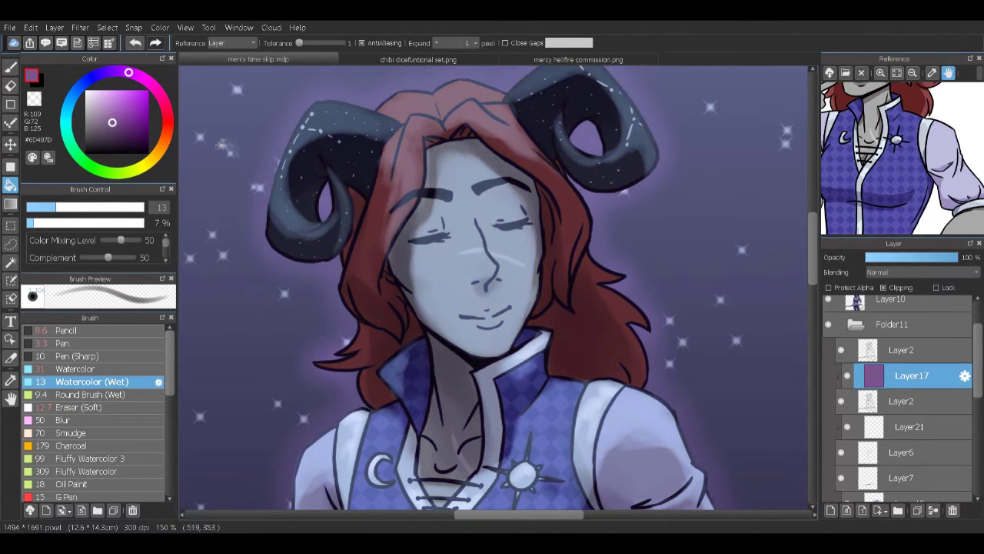
{"action": "scroll", "coordinate": [417, 239], "scroll_direction": "down", "scroll_amount": 1}
{"action": "left_click", "coordinate": [415, 200], "text": "alt"}
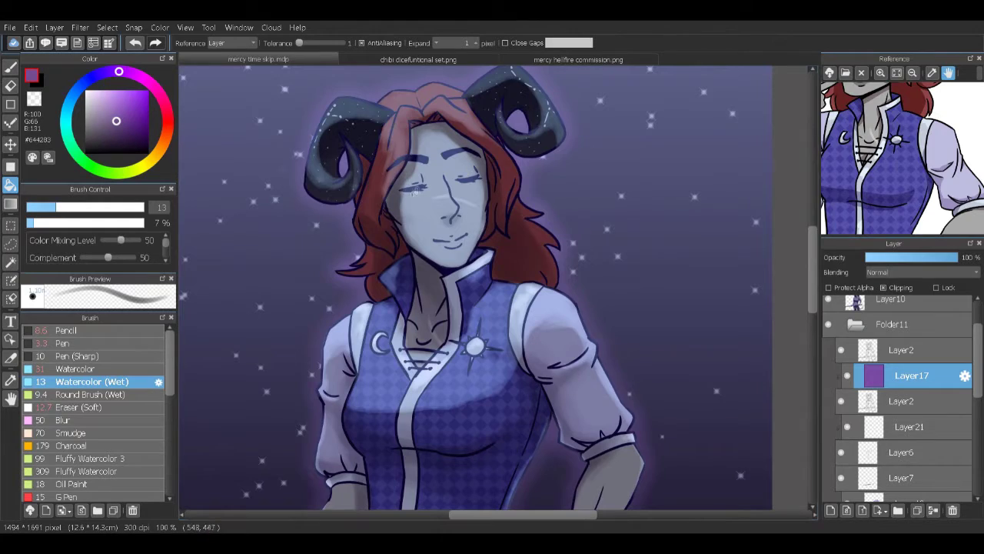
{"action": "scroll", "coordinate": [416, 193], "scroll_direction": "down", "scroll_amount": 2}
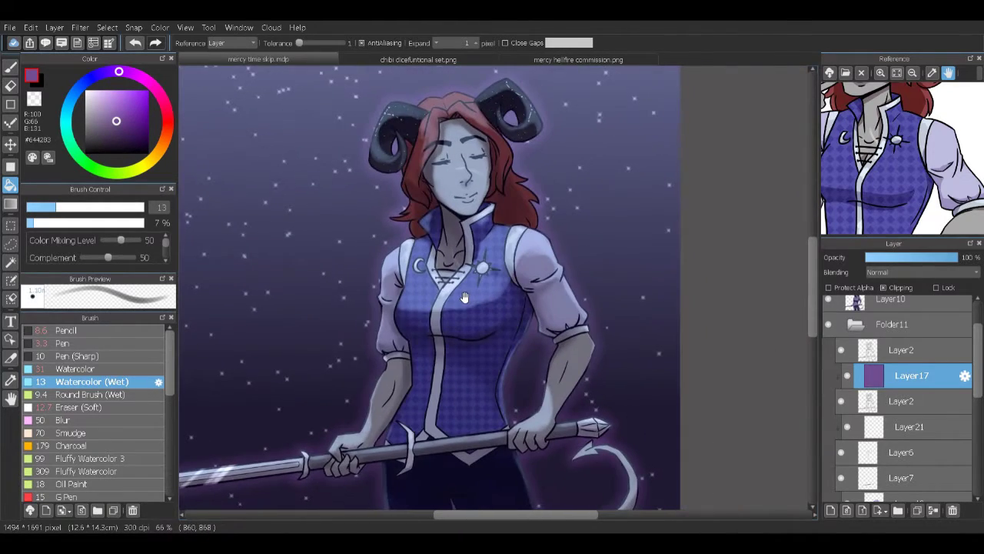
Step: Slightly lower the Overlay line-art copy's opacity and refill the Layer17 tint with magenta purple #824485
{"action": "scroll", "coordinate": [461, 285], "scroll_direction": "up", "scroll_amount": 4}
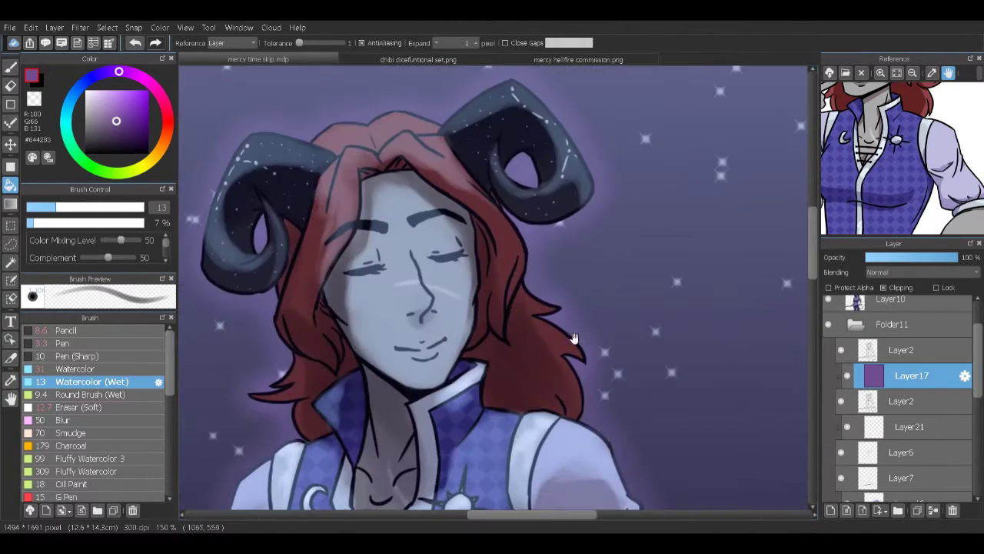
{"action": "left_click_drag", "start_coordinate": [576, 331], "coordinate": [660, 290]}
{"action": "left_click", "coordinate": [903, 350]}
{"action": "left_click_drag", "start_coordinate": [958, 258], "coordinate": [948, 257]}
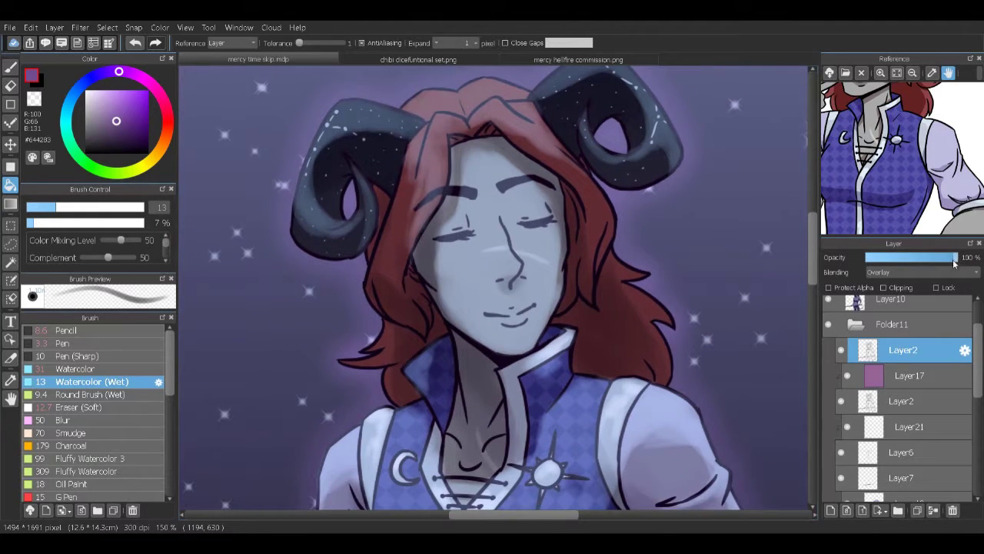
{"action": "left_click", "coordinate": [911, 375]}
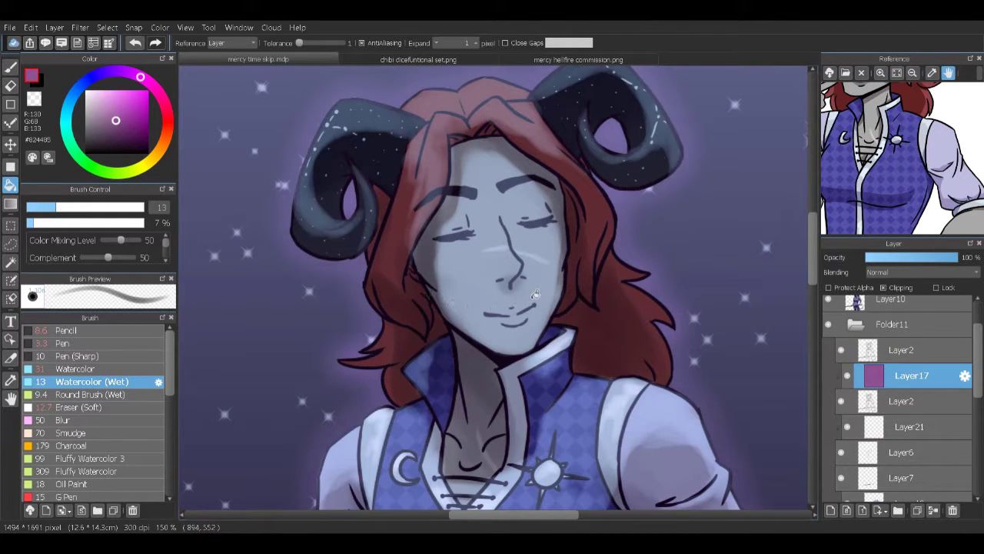
Step: Set the opacity of the Overlay line-art copy above the tint layer to 85%
{"action": "left_click", "coordinate": [896, 350]}
{"action": "left_click_drag", "start_coordinate": [954, 258], "coordinate": [949, 258]}
{"action": "scroll", "coordinate": [648, 265], "scroll_direction": "down", "scroll_amount": 4}
{"action": "scroll", "coordinate": [648, 266], "scroll_direction": "up", "scroll_amount": 4}
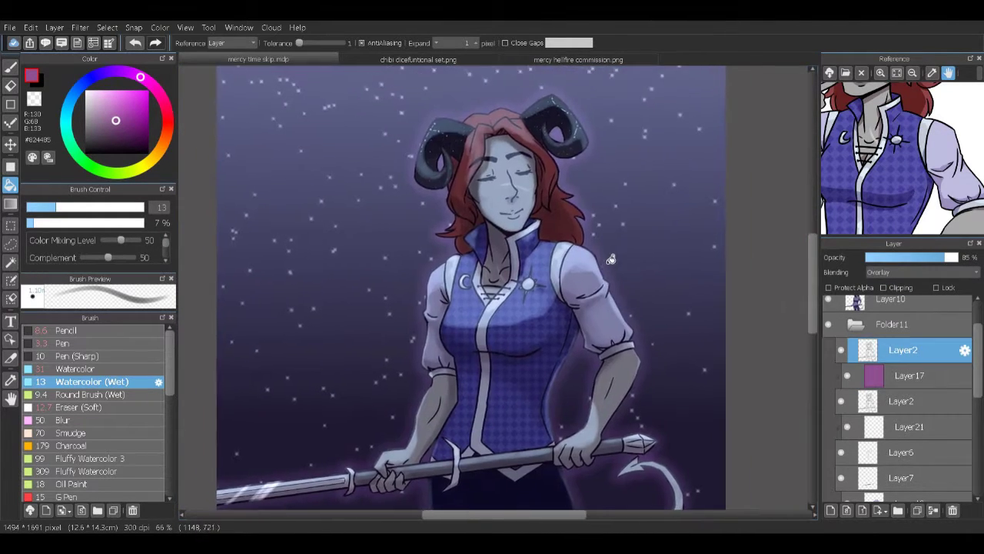